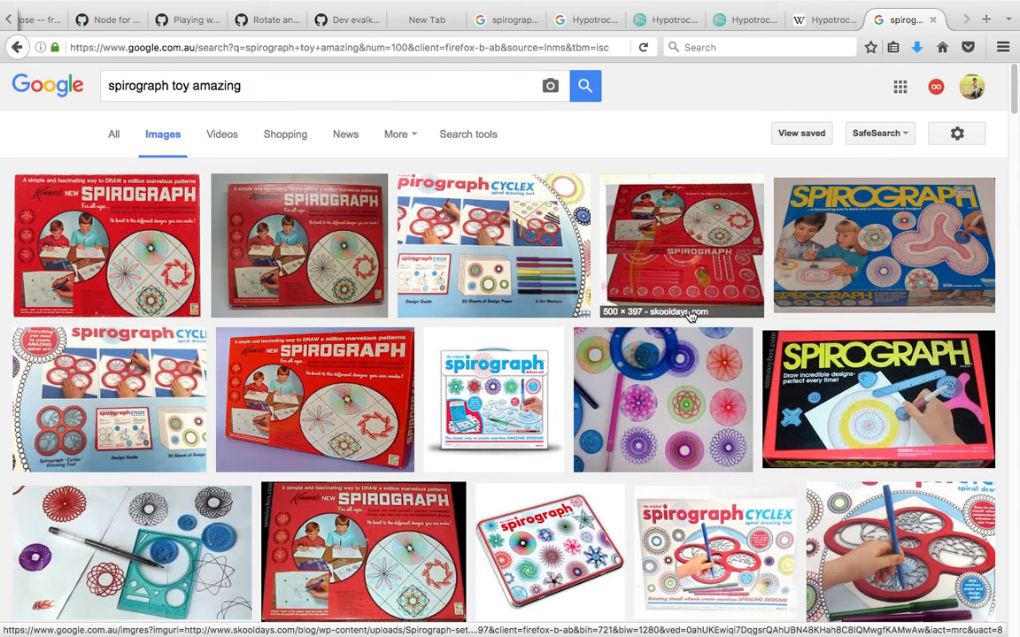
# Browse the image results for spirograph toy amazing and preview the 3DPrint.com picture of the 3D-printed spirograph.
pyautogui.scroll(-1, 689, 355)
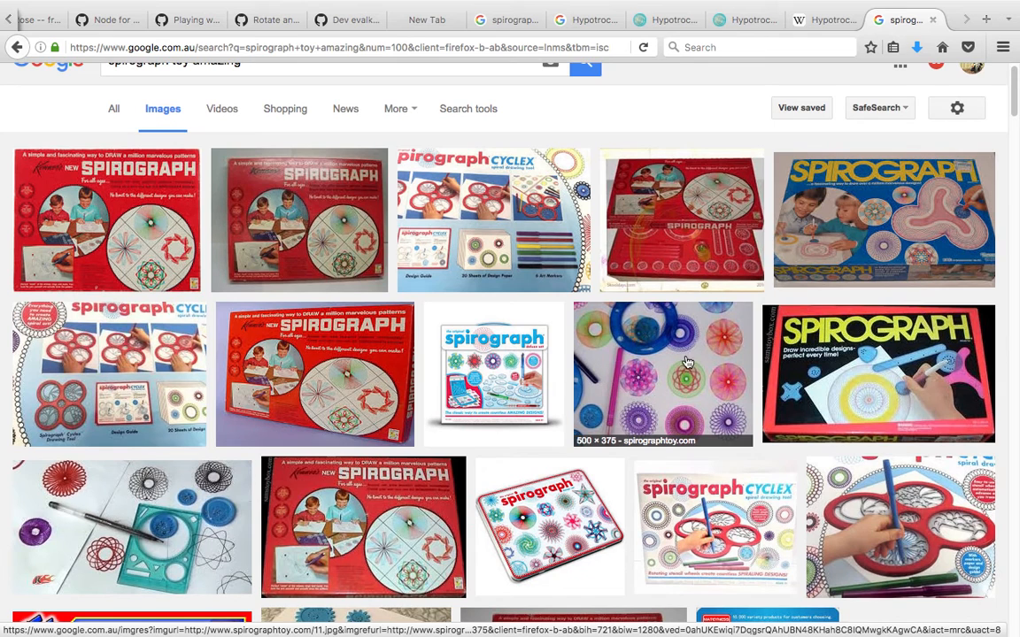
pyautogui.scroll(-1, 549, 354)
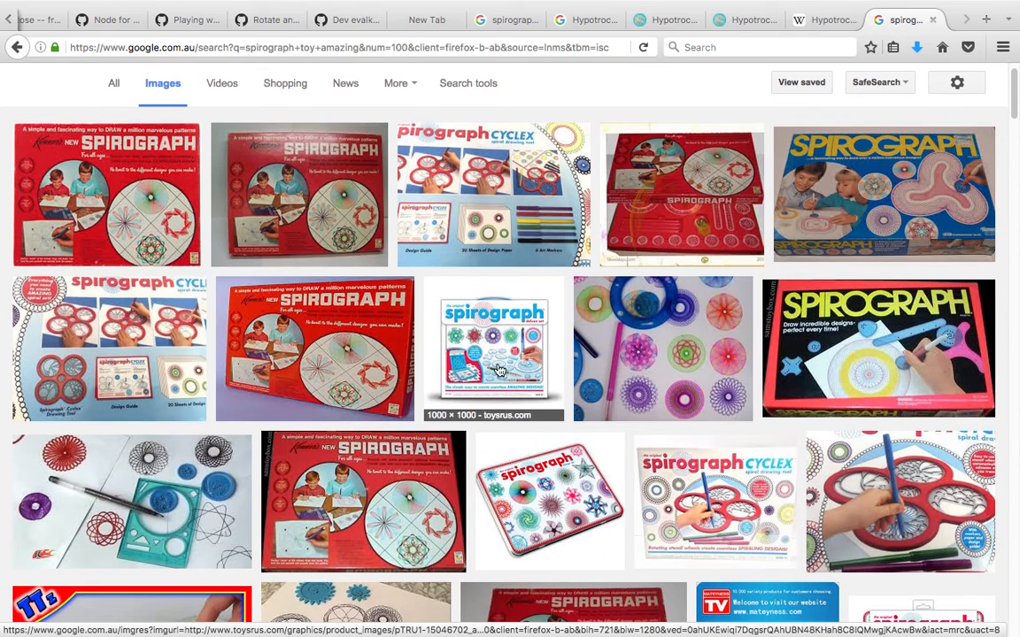
pyautogui.scroll(-1, 488, 379)
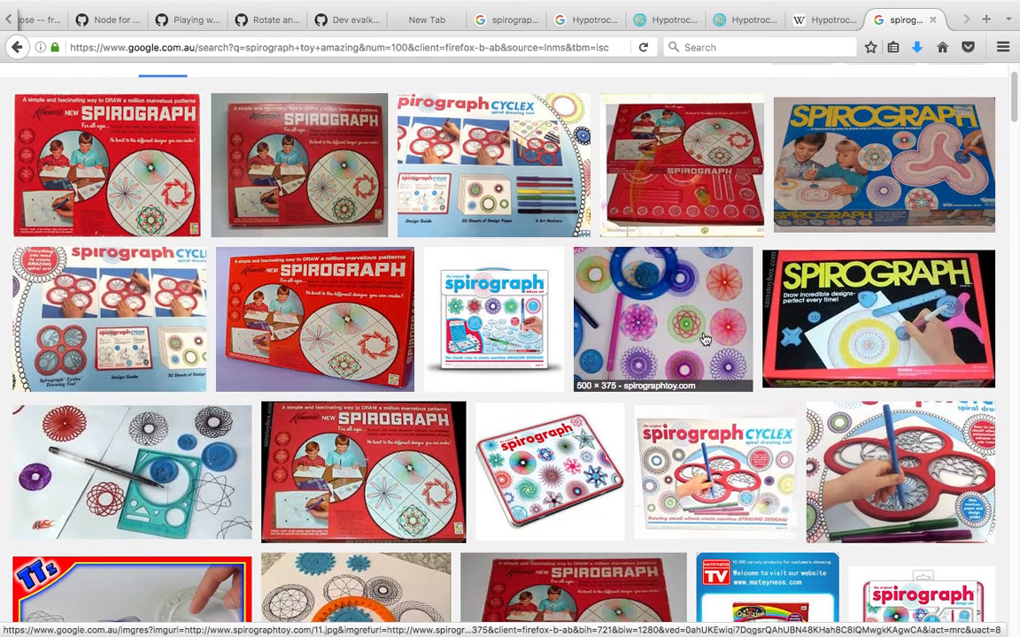
pyautogui.scroll(-1, 653, 370)
pyautogui.scroll(-3, 590, 336)
pyautogui.scroll(-1, 247, 352)
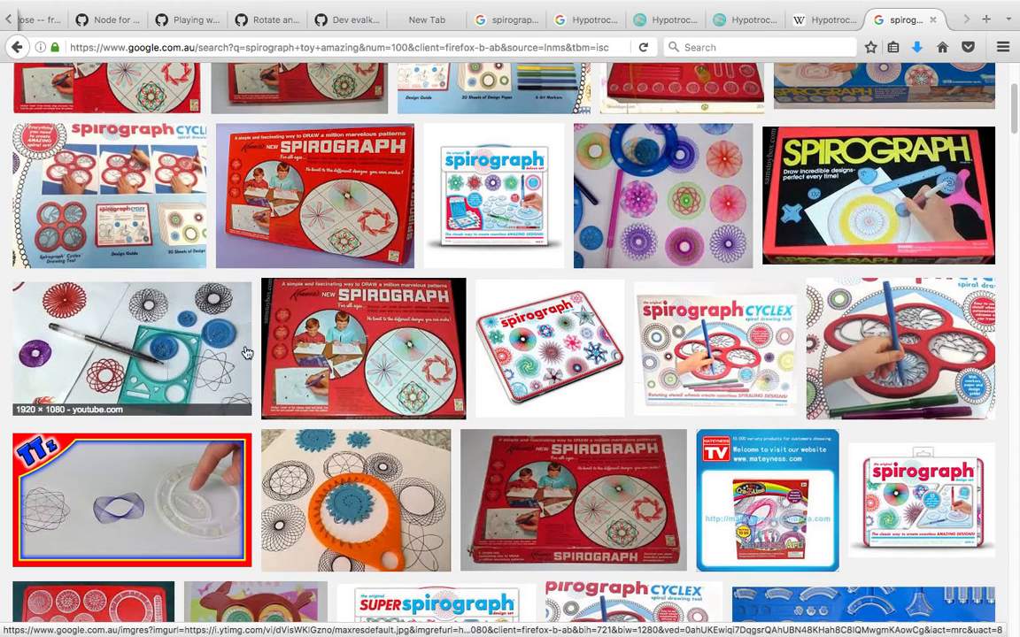
pyautogui.click(350, 497)
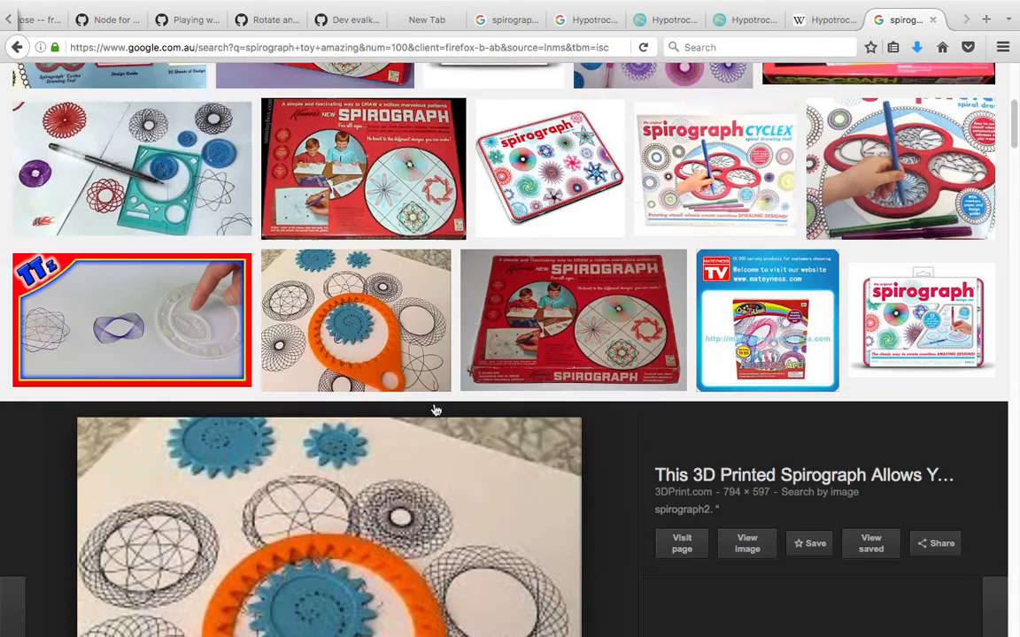
pyautogui.scroll(-1, 272, 469)
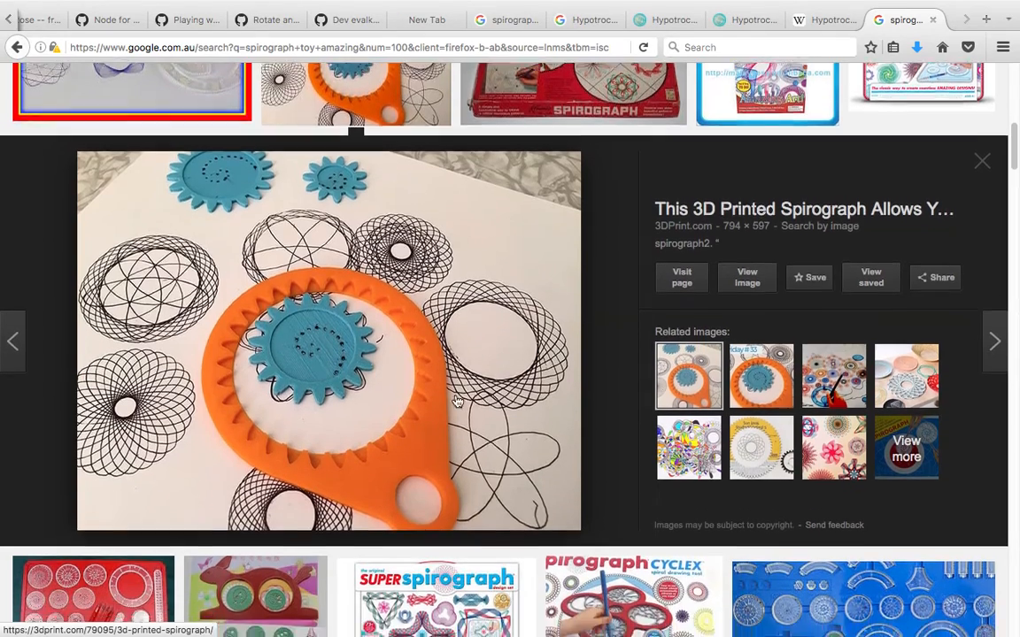
pyautogui.scroll(-5, 461, 387)
pyautogui.scroll(5, 461, 388)
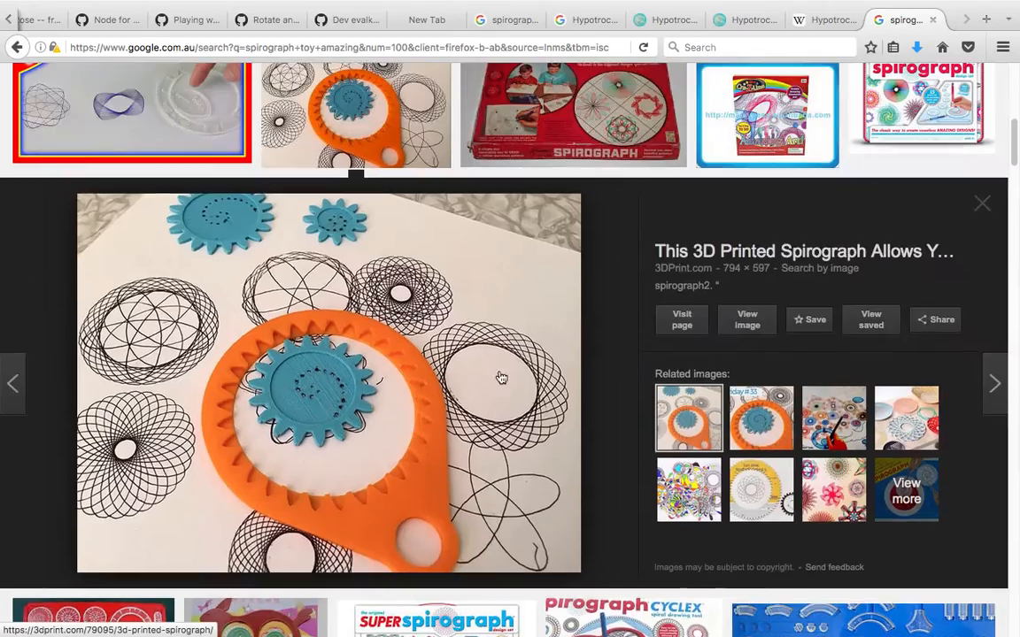
# Look through further spirograph toy image results, examining the different kits, gear shapes and drawn patterns.
pyautogui.scroll(-10, 476, 448)
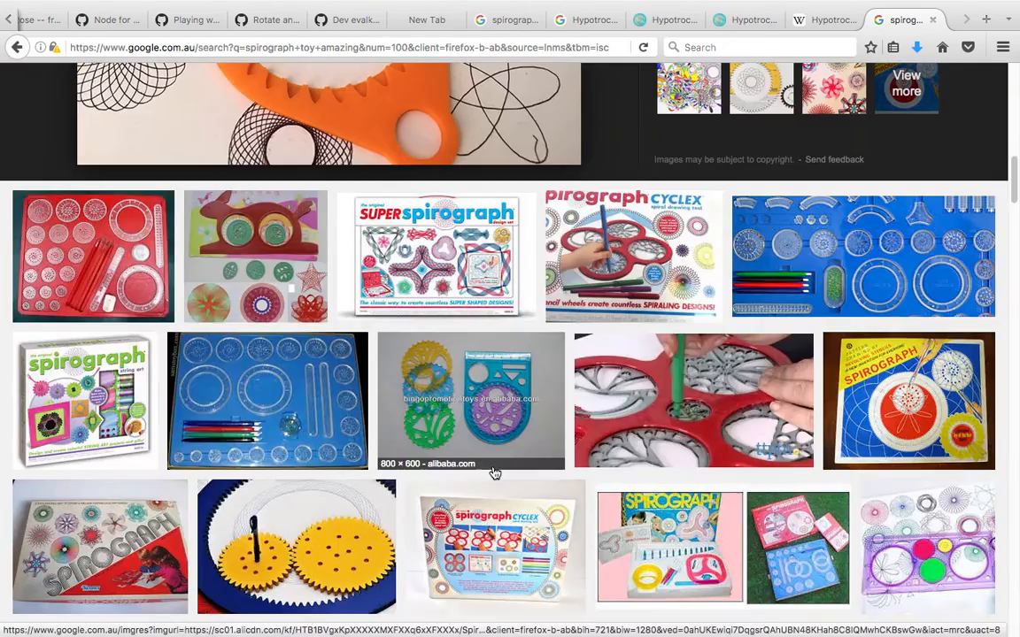
pyautogui.scroll(-15, 494, 471)
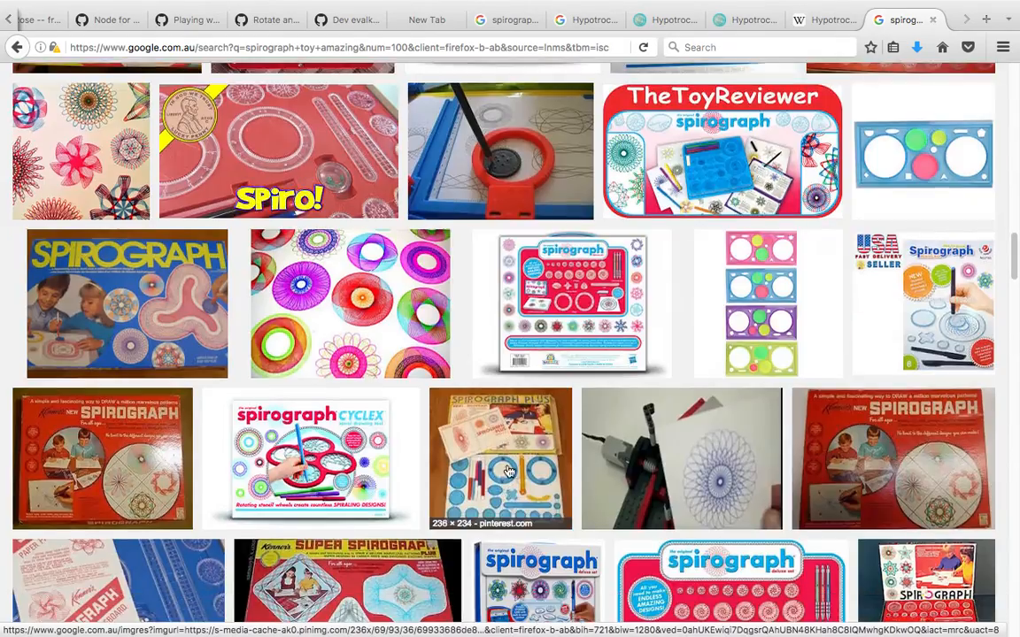
pyautogui.scroll(-2, 514, 472)
pyautogui.scroll(5, 475, 405)
pyautogui.scroll(-6, 212, 346)
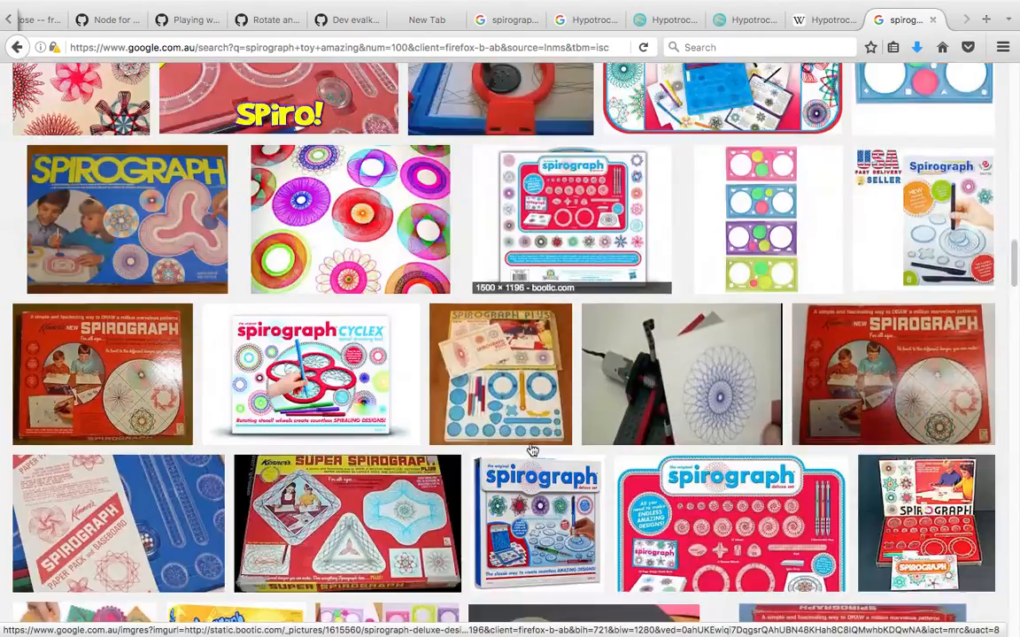
pyautogui.moveTo(268, 479); pyautogui.dragTo(274, 477)
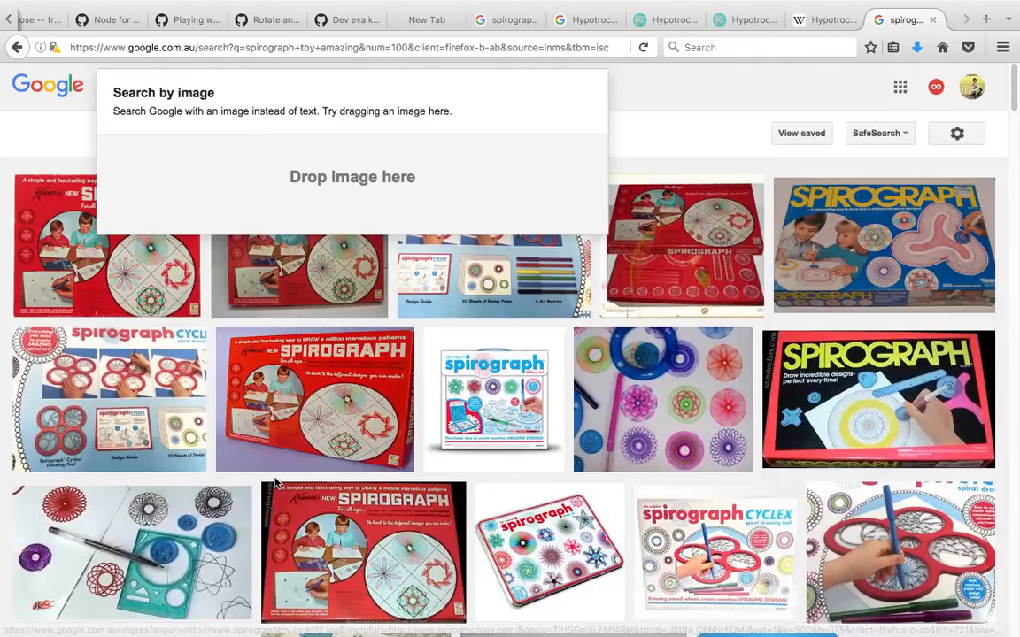
pyautogui.scroll(-1, 274, 481)
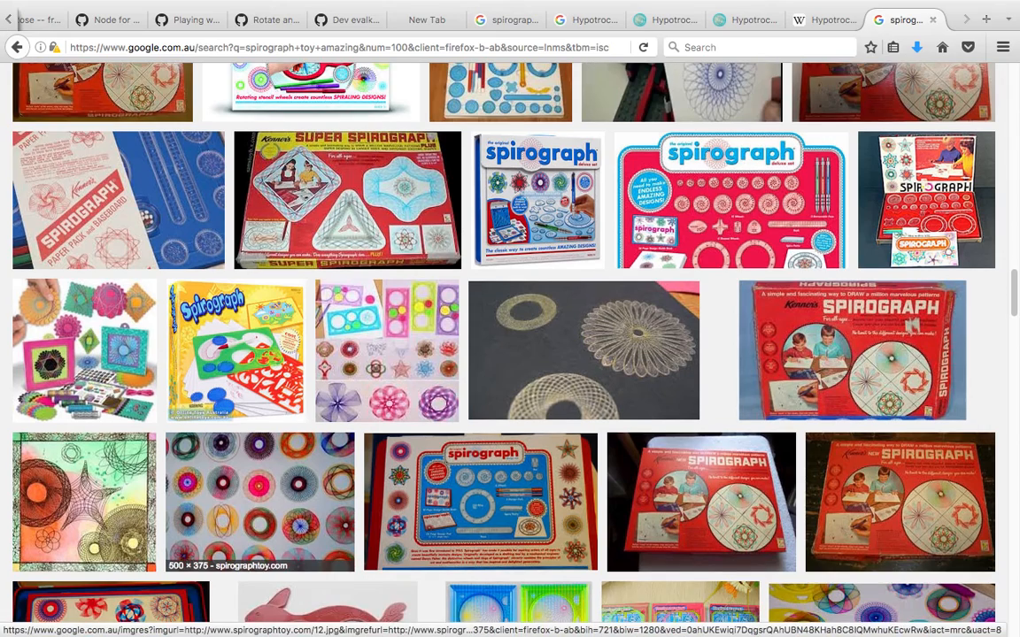
pyautogui.scroll(-2, 458, 466)
pyautogui.scroll(-6, 475, 461)
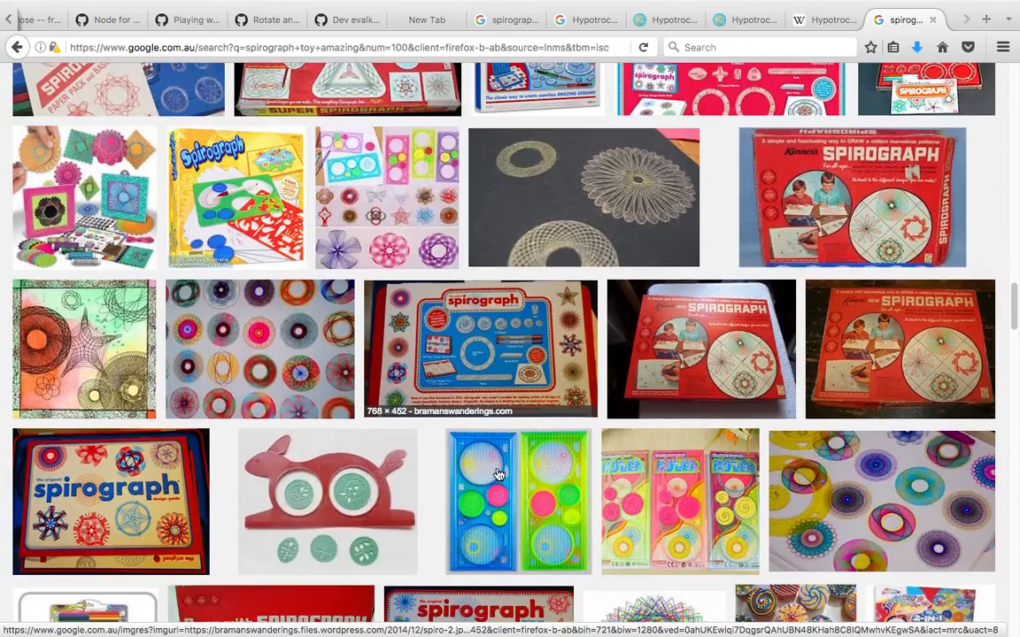
pyautogui.scroll(-4, 606, 475)
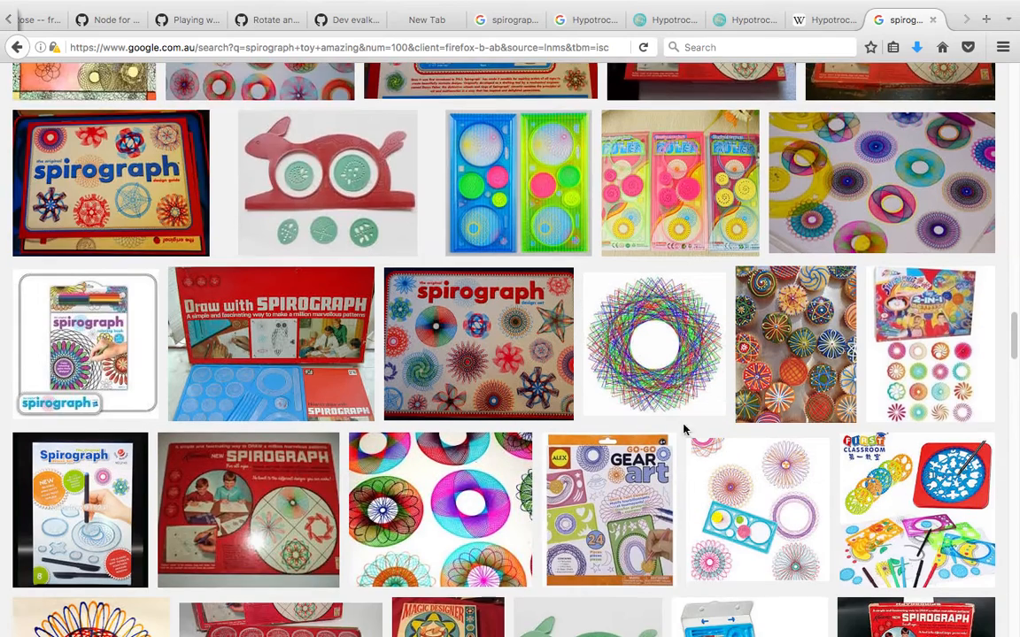
pyautogui.scroll(-5, 699, 420)
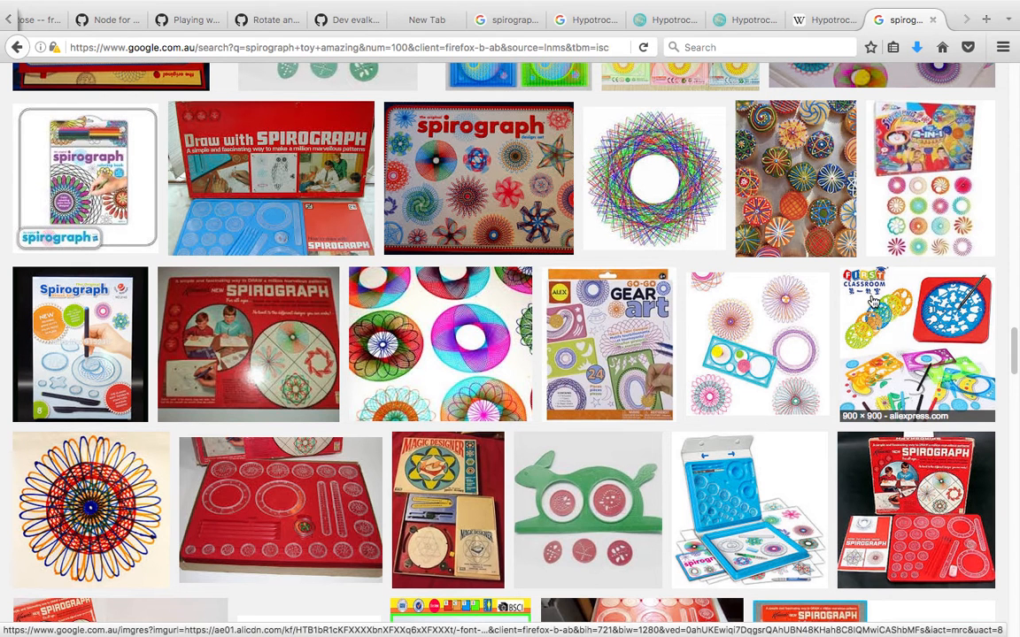
pyautogui.scroll(-4, 917, 307)
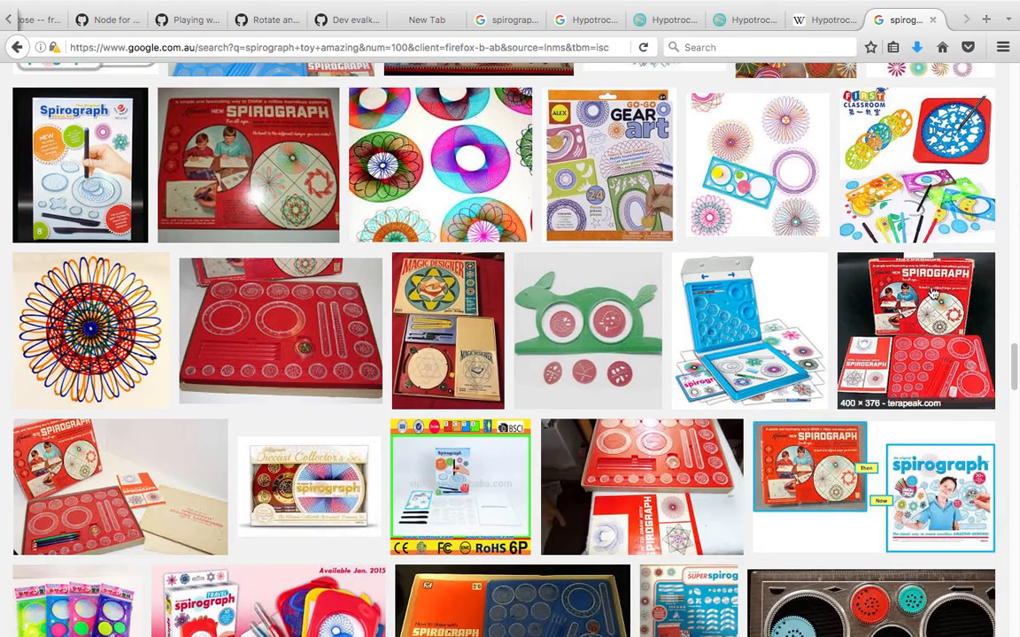
# Preview the eBay Spiral Art stencil image and return to the start of the image results.
pyautogui.click(779, 197)
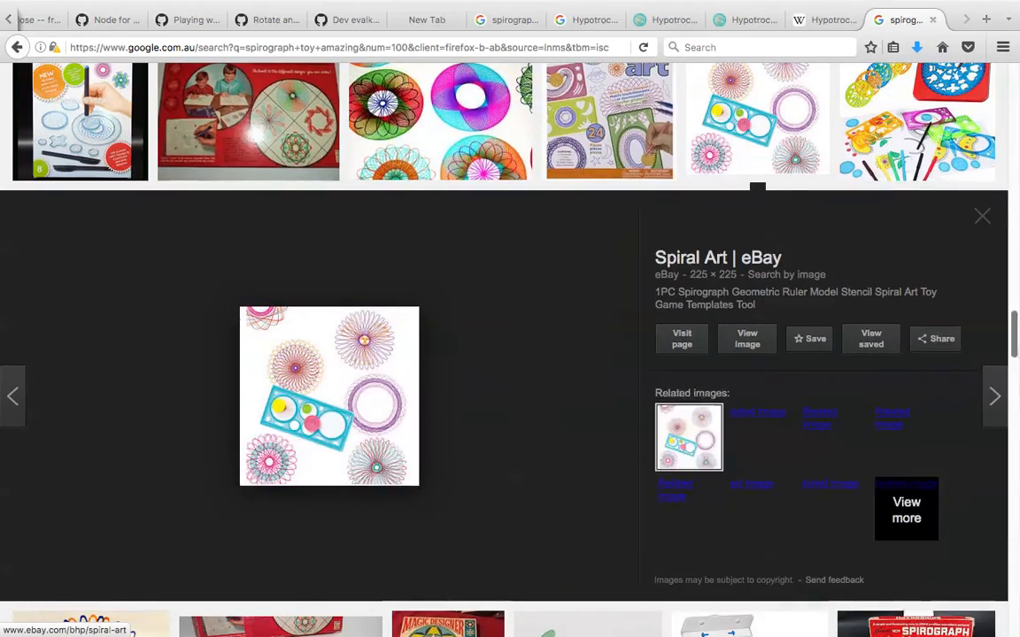
pyautogui.click(1011, 405)
pyautogui.moveTo(1011, 406); pyautogui.dragTo(13, 621)
pyautogui.scroll(20, 948, 148)
pyautogui.scroll(8, 911, 331)
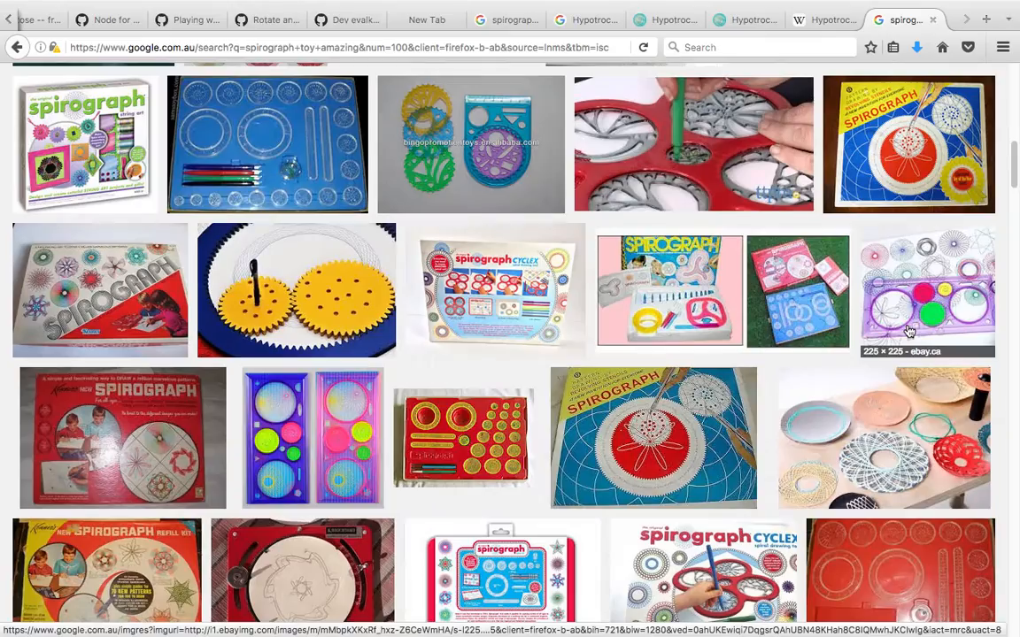
pyautogui.scroll(15, 920, 274)
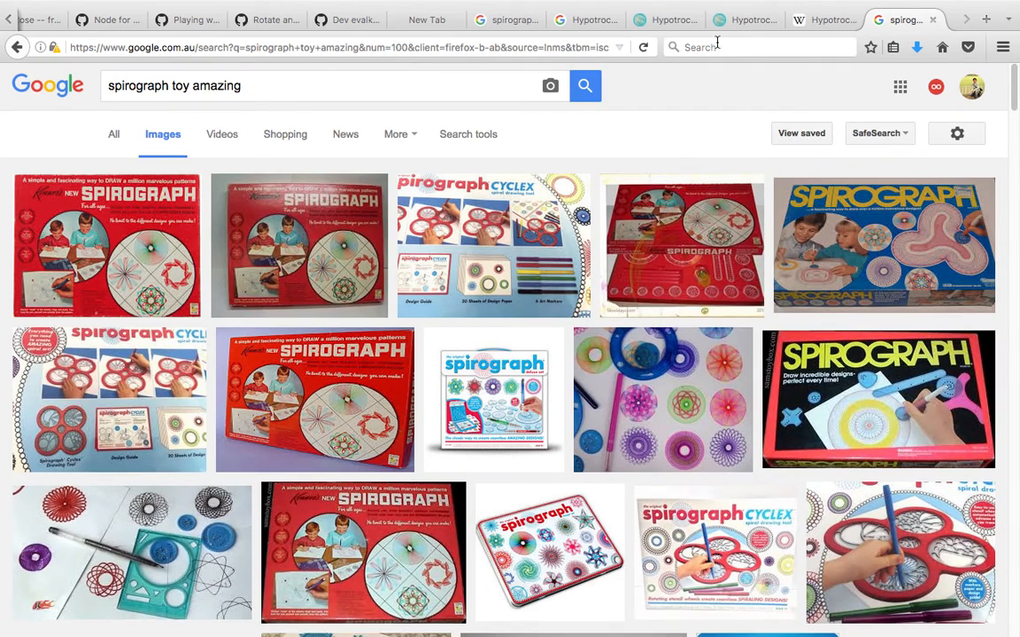
# Look up epicycloid among the visited pages and open blendersushi.blogspot.com/2015/12/an-creating-epicycloid.html.
pyautogui.click(608, 49)
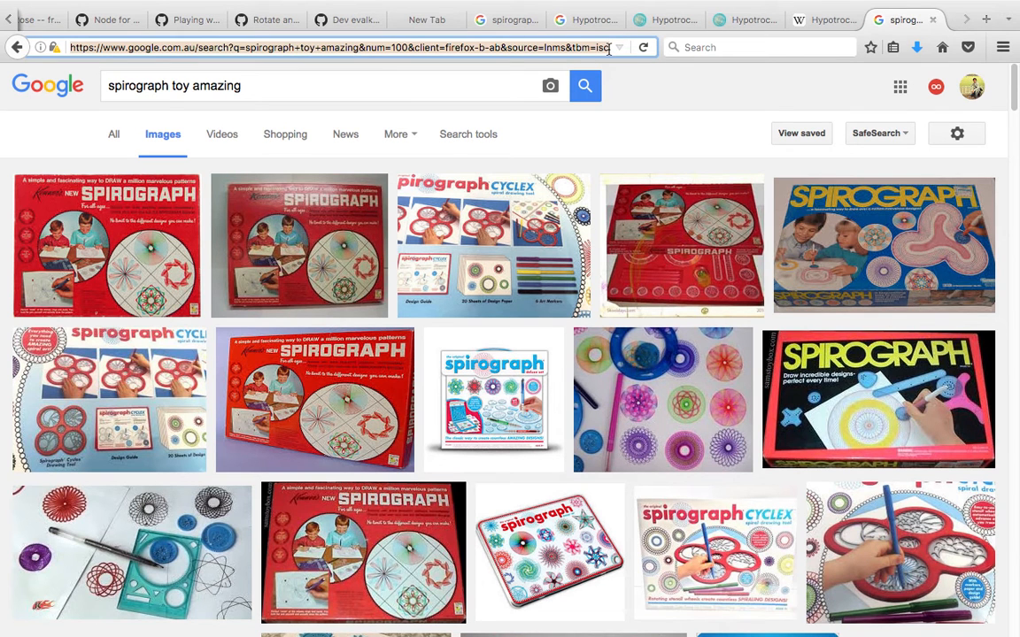
pyautogui.write('e')
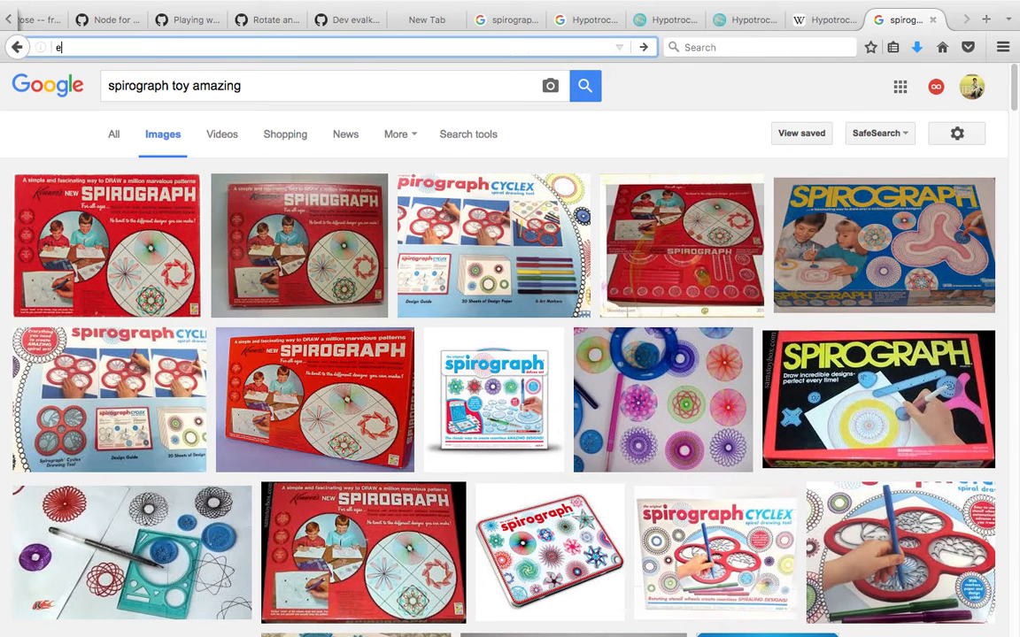
pyautogui.write('picycloid')
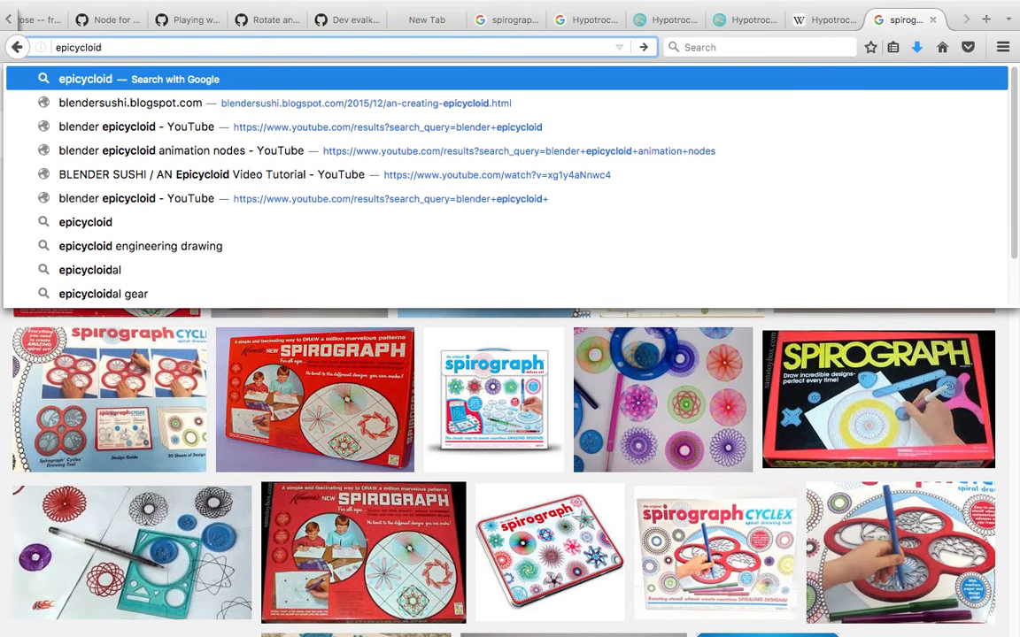
pyautogui.press('Down')
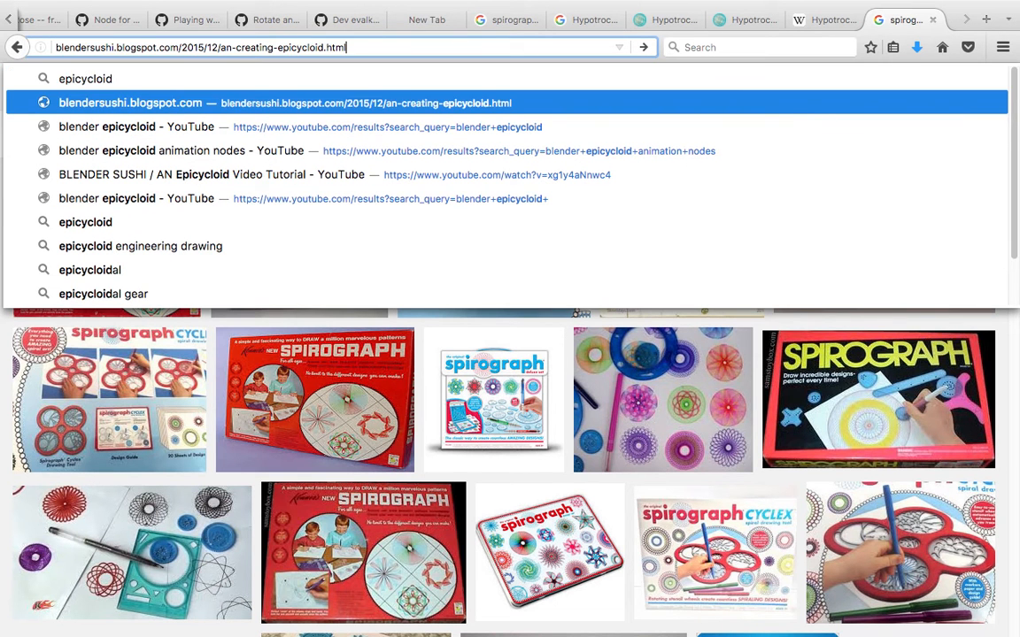
pyautogui.press('Return')
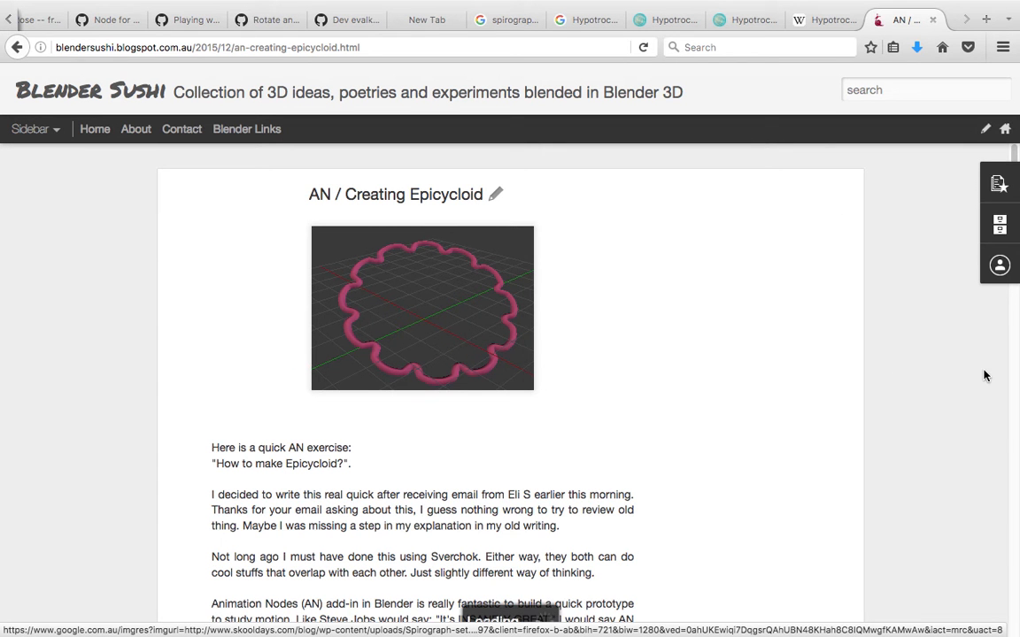
# Examine the AN / Creating Epicycloid article, including its Script node, node trees, motion path and resulting curve images.
pyautogui.scroll(-10, 1015, 377)
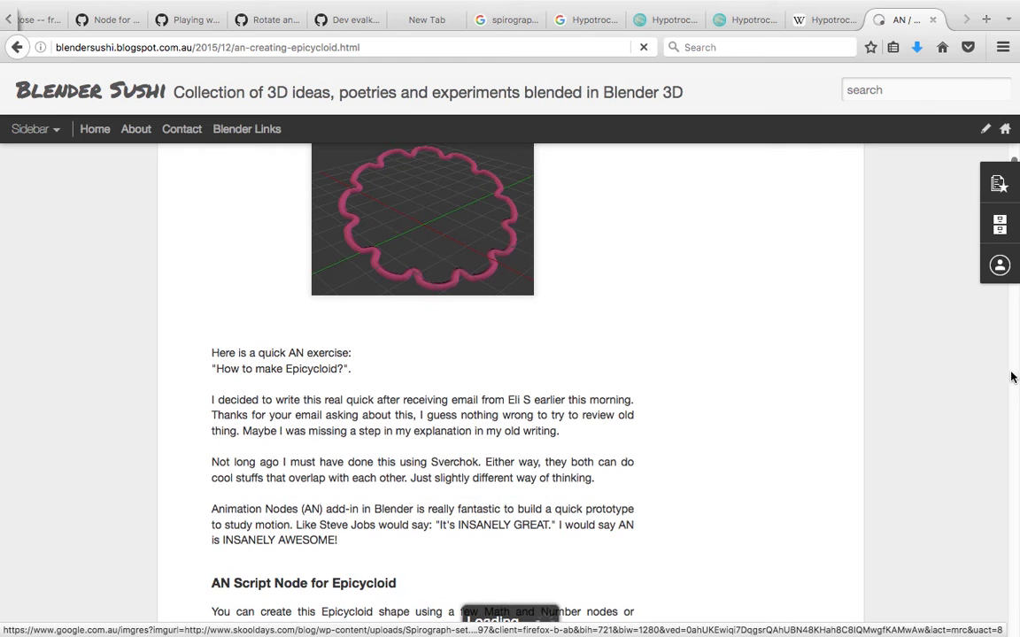
pyautogui.scroll(-8, 1015, 372)
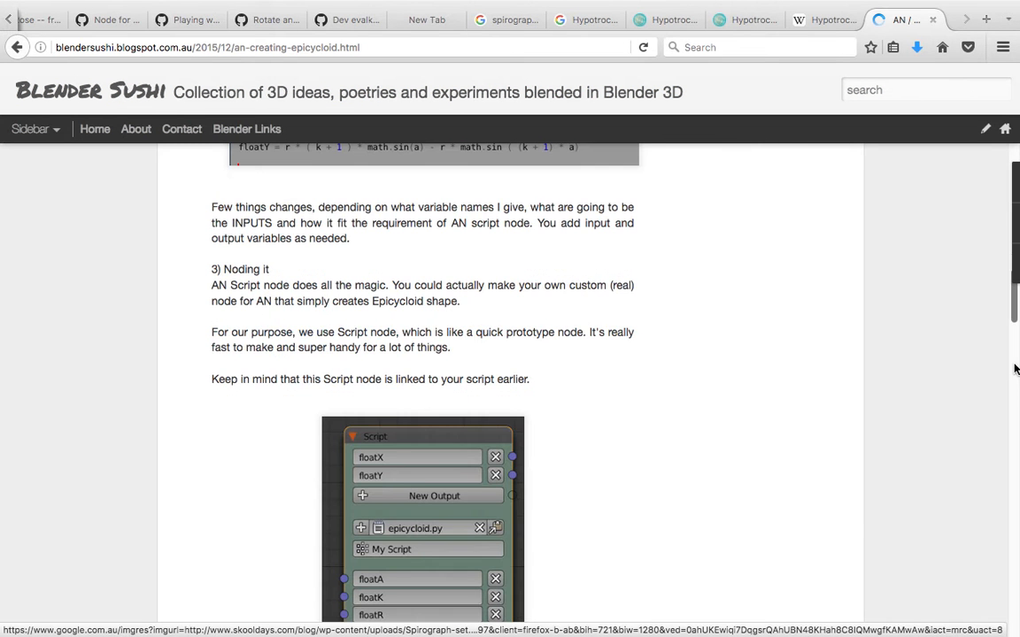
pyautogui.scroll(-8, 1015, 372)
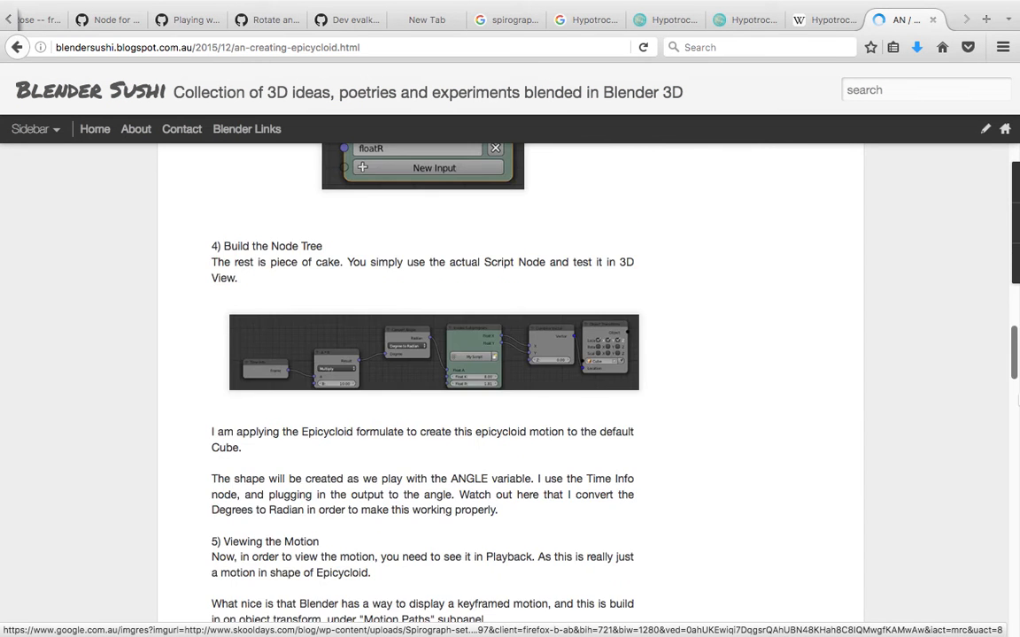
pyautogui.scroll(-20, 1017, 400)
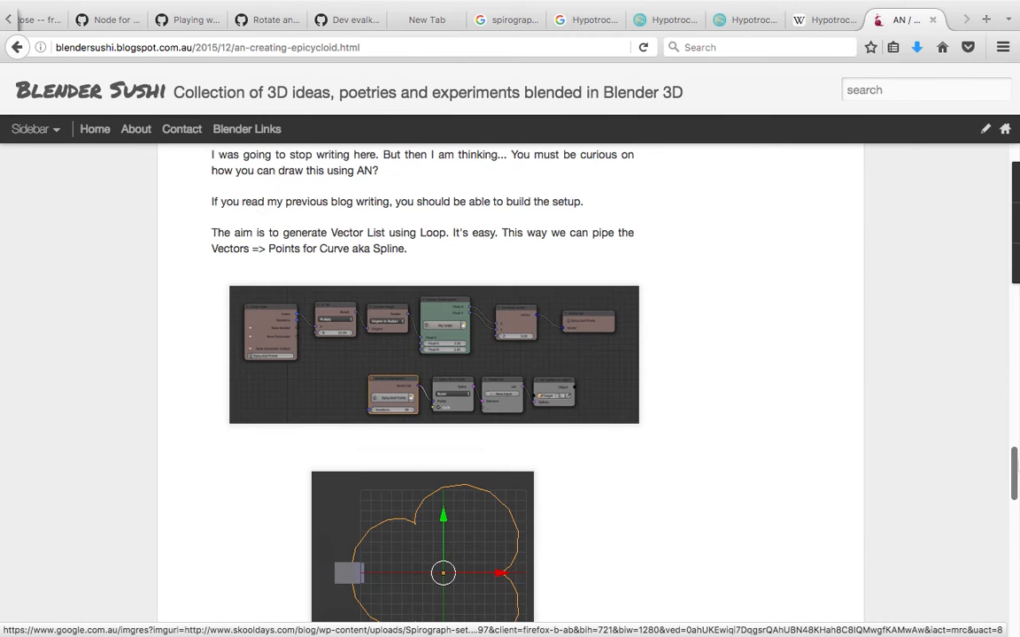
pyautogui.scroll(-10, 1015, 531)
pyautogui.scroll(3, 500, 497)
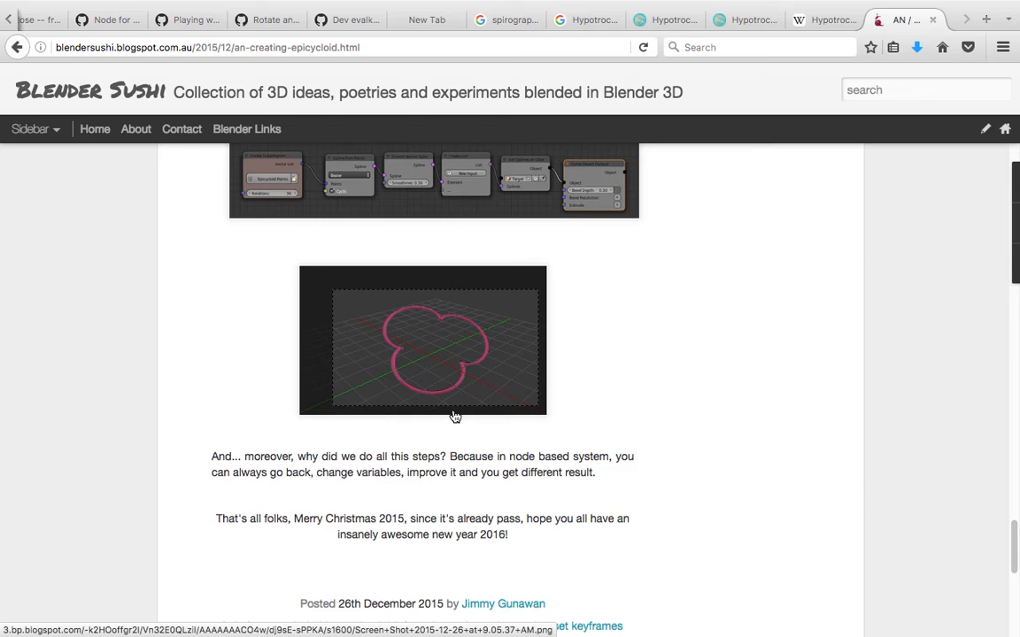
pyautogui.scroll(-2, 373, 366)
pyautogui.scroll(-2, 1013, 482)
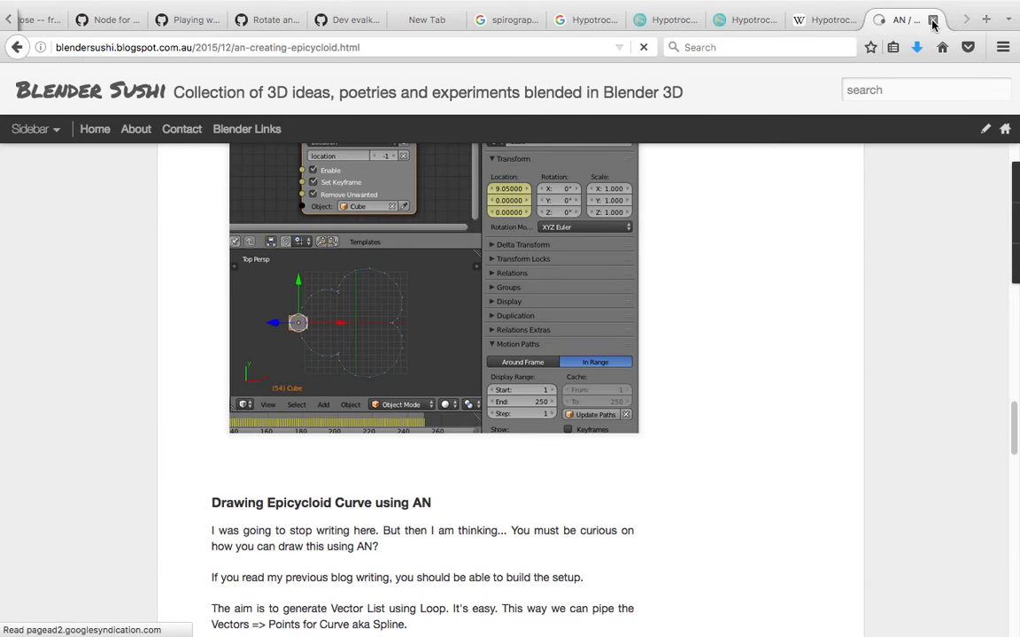
# Close the epicycloid article and review the parametric equations, animated diagrams and external links in the open Wikipedia Hypotrochoid article.
pyautogui.click(931, 21)
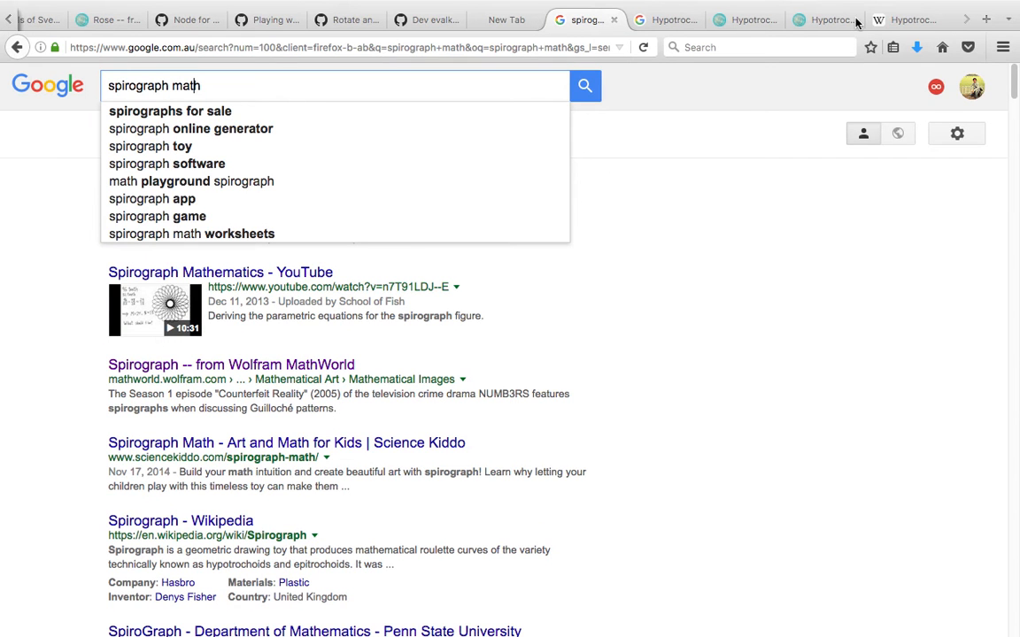
pyautogui.click(905, 20)
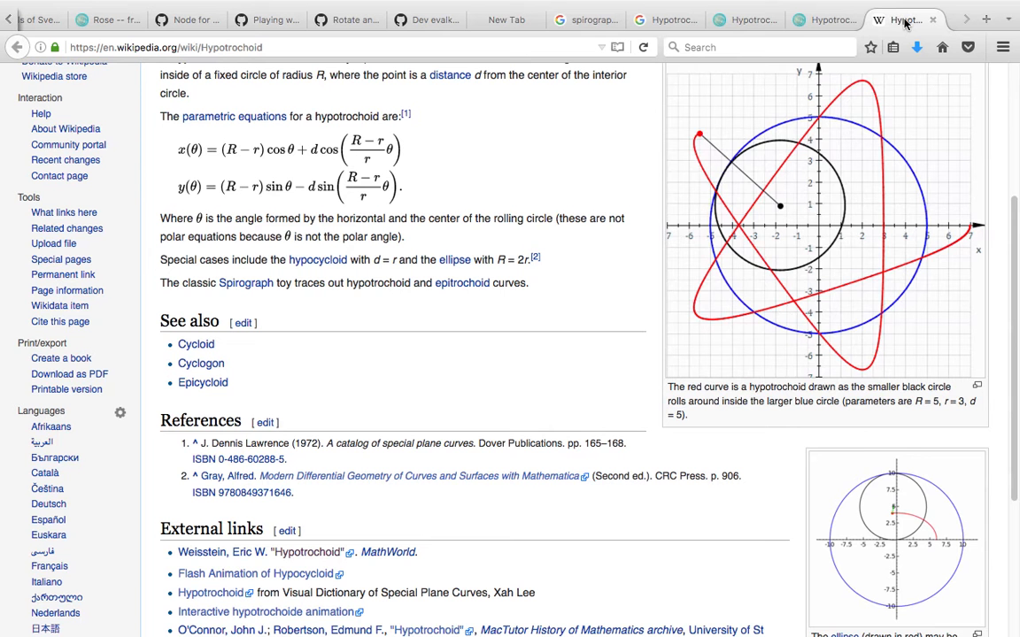
pyautogui.scroll(5, 1009, 195)
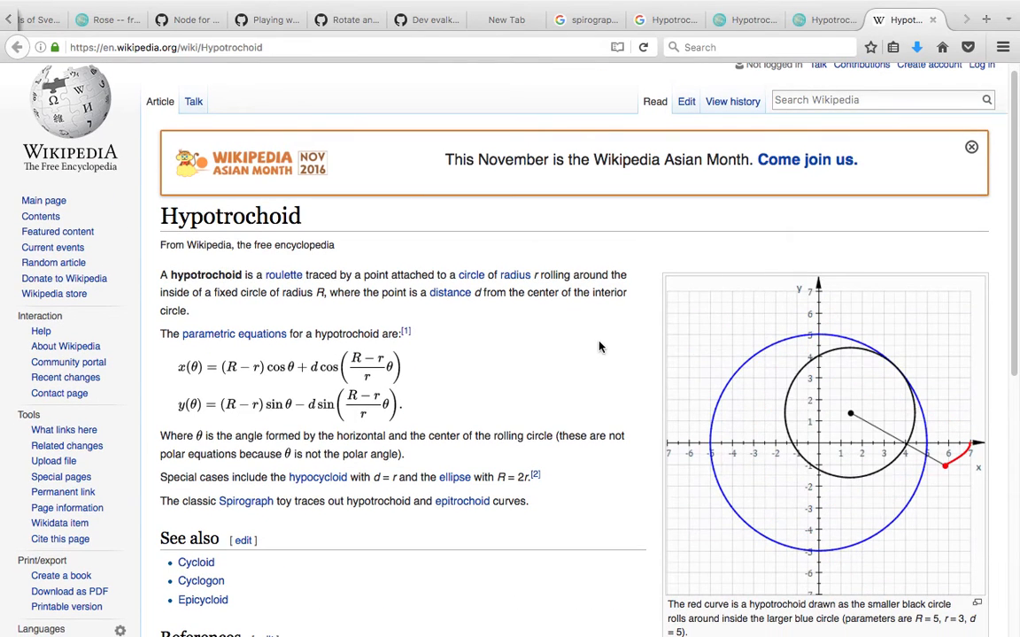
pyautogui.scroll(-2, 599, 350)
pyautogui.scroll(-3, 607, 368)
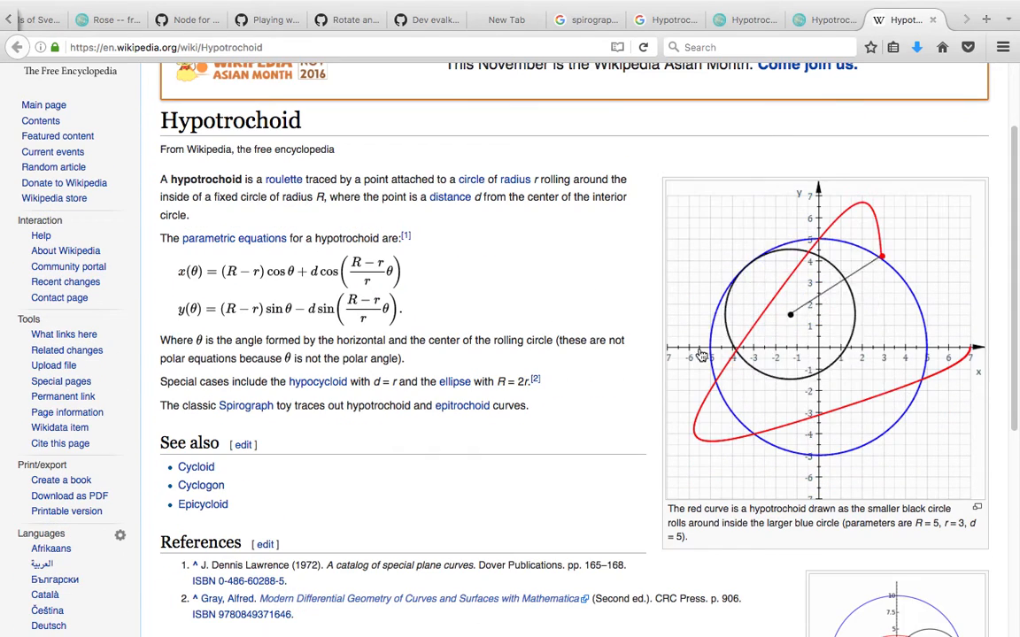
pyautogui.scroll(-5, 607, 368)
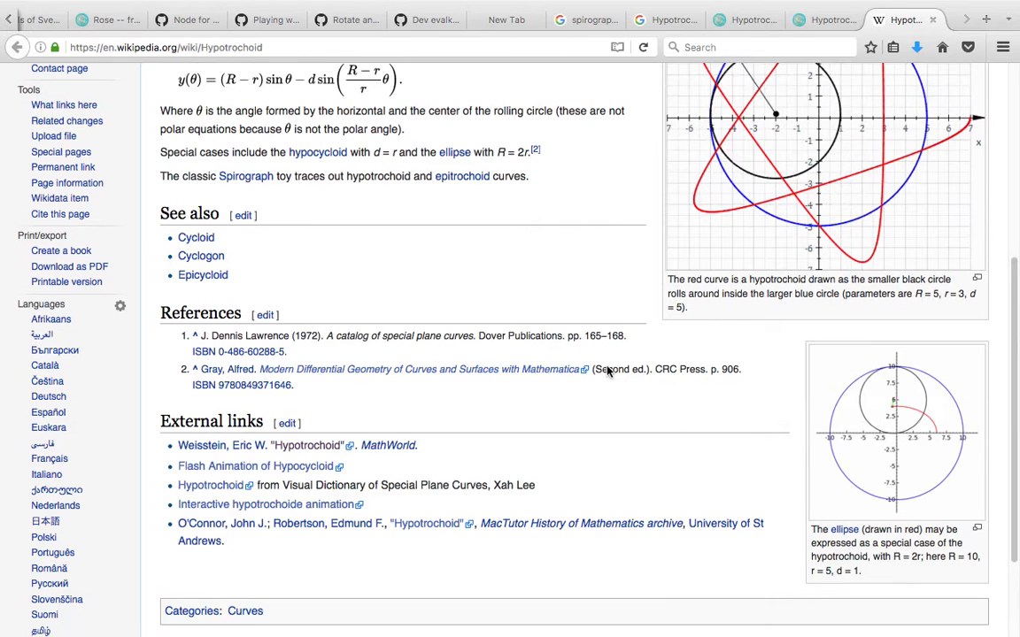
# Review the opening of the Wikipedia Hypotrochoid article, including its title, definition and parametric equations.
pyautogui.scroll(2, 772, 149)
pyautogui.scroll(3, 773, 149)
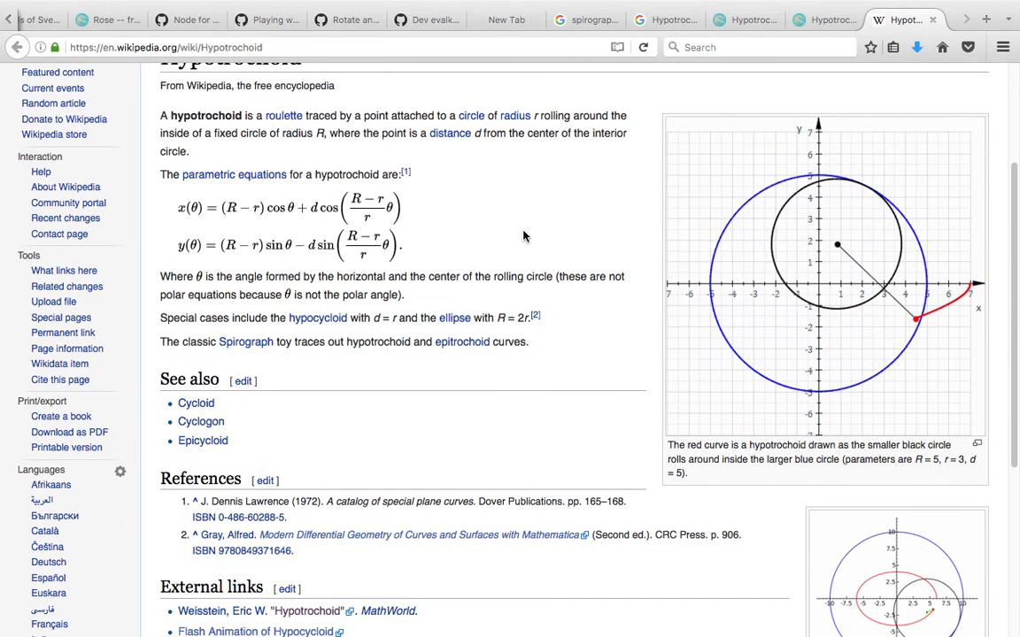
pyautogui.scroll(1, 212, 414)
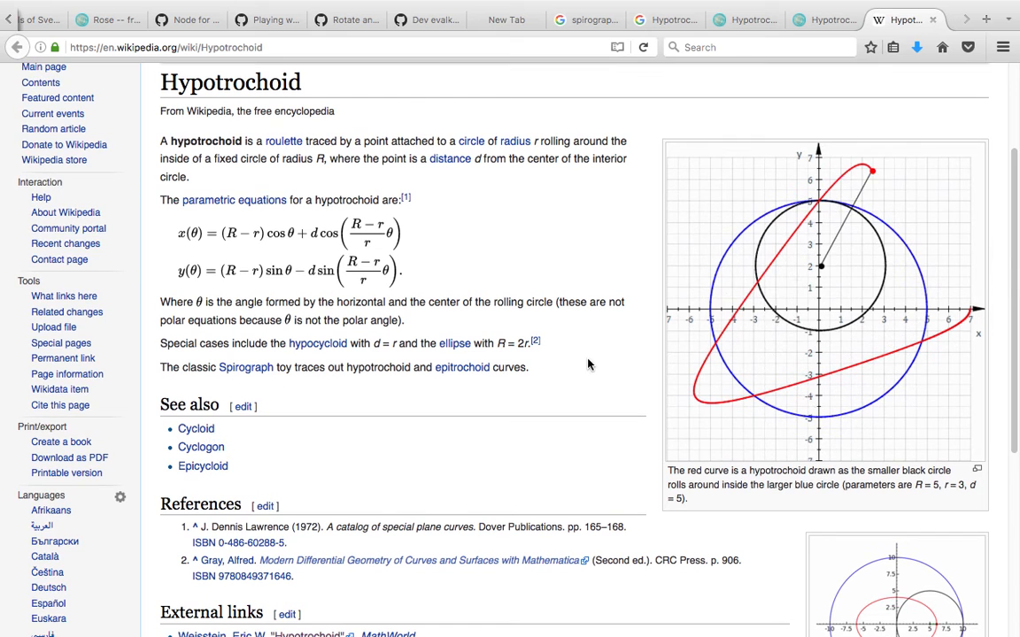
pyautogui.scroll(2, 263, 134)
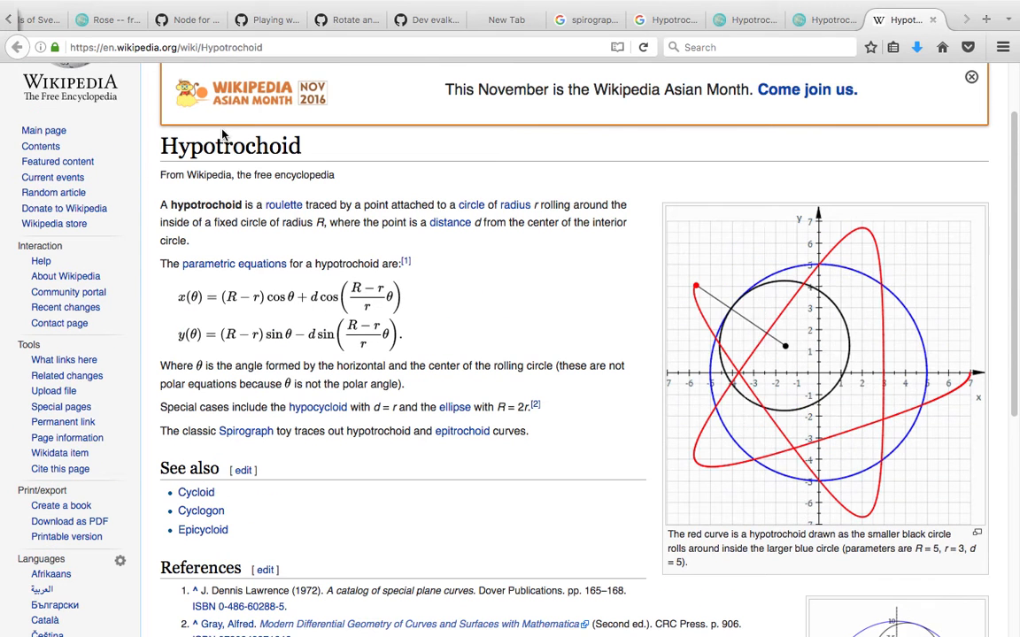
pyautogui.moveTo(162, 147)
pyautogui.mouseDown()
pyautogui.moveTo(275, 149)
pyautogui.moveTo(227, 142)
pyautogui.mouseUp()
pyautogui.click(314, 151)
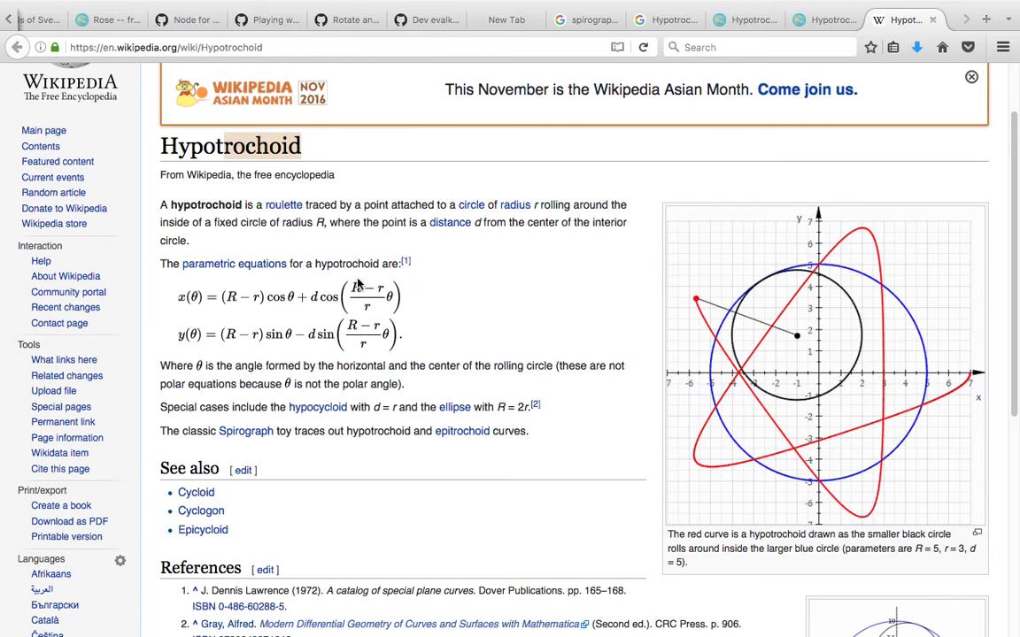
pyautogui.moveTo(162, 147); pyautogui.dragTo(282, 149)
pyautogui.click(311, 154)
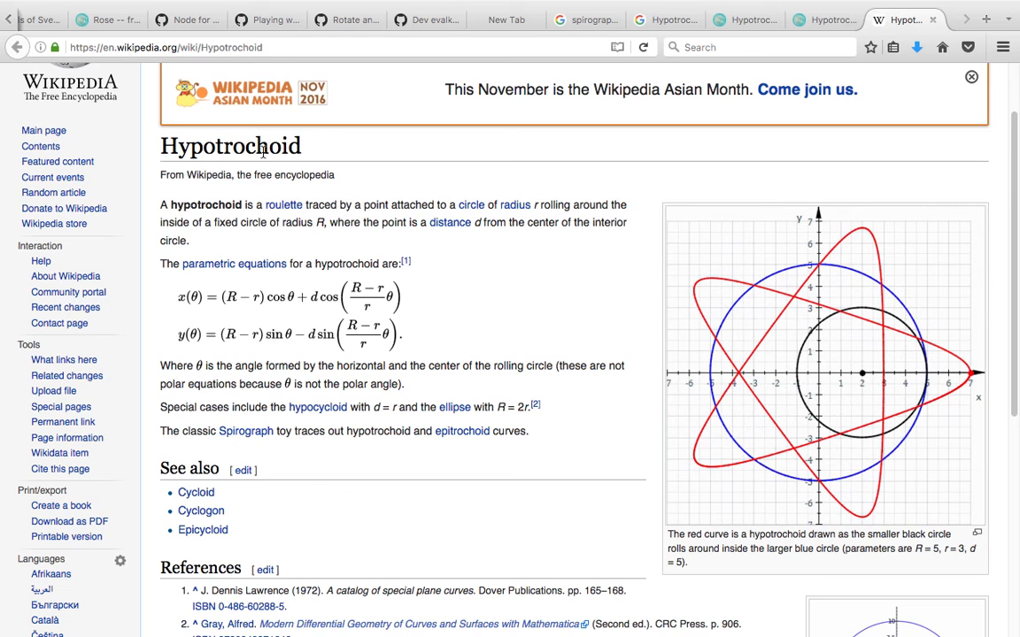
# Compare the Hypotrochoid article's animated rolling-circle diagrams with its parametric equations for R, r and d.
pyautogui.scroll(-3, 374, 310)
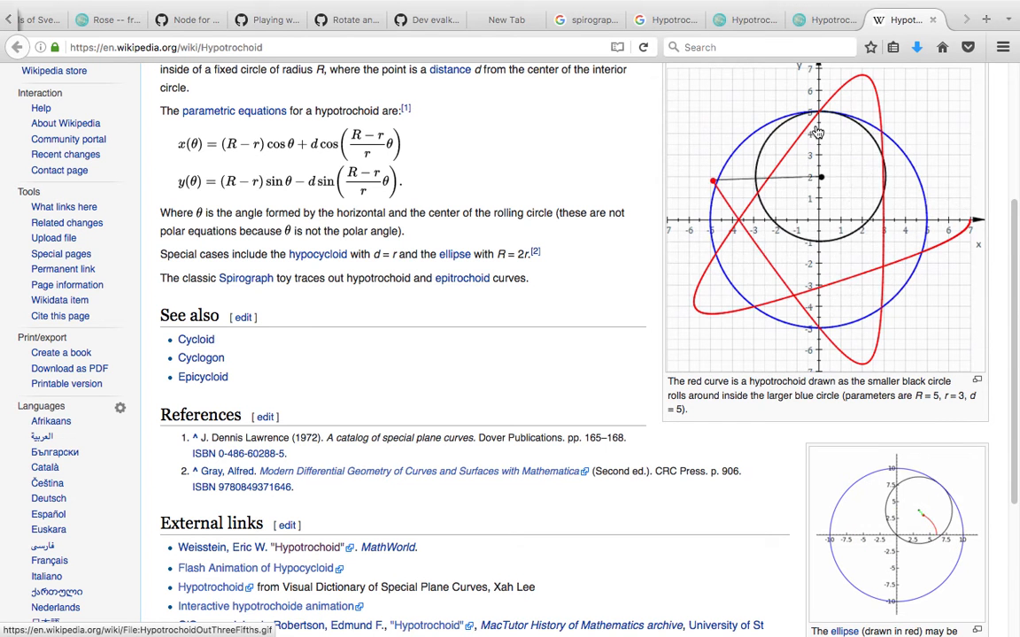
pyautogui.moveTo(1014, 254)
pyautogui.mouseDown()
pyautogui.moveTo(1015, 352)
pyautogui.moveTo(1014, 276)
pyautogui.mouseUp()
pyautogui.scroll(5, 600, 249)
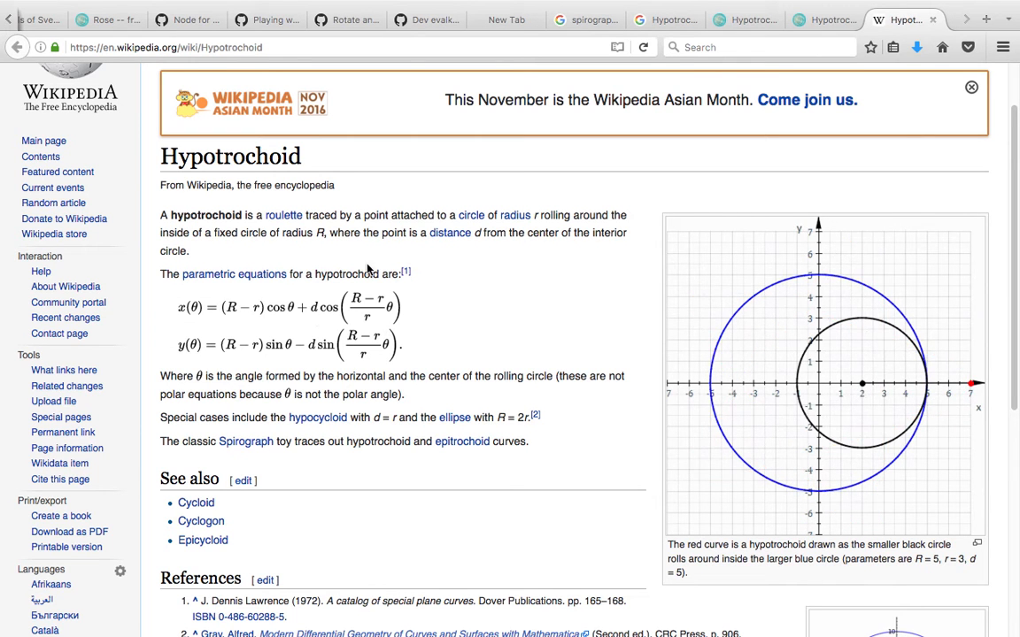
pyautogui.scroll(-1, 372, 310)
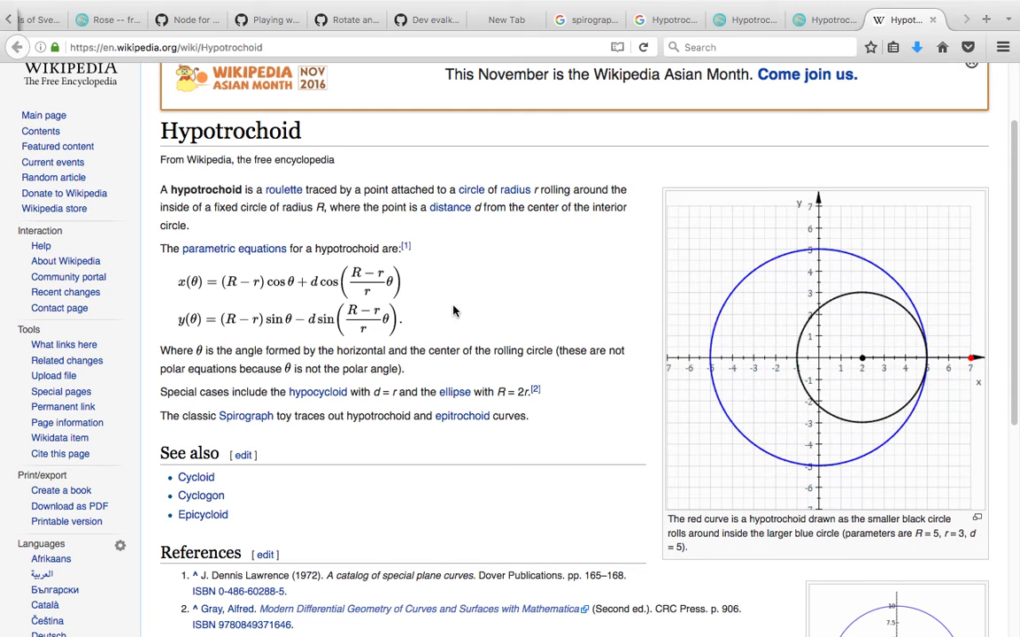
pyautogui.scroll(-1, 471, 323)
pyautogui.scroll(-1, 1008, 291)
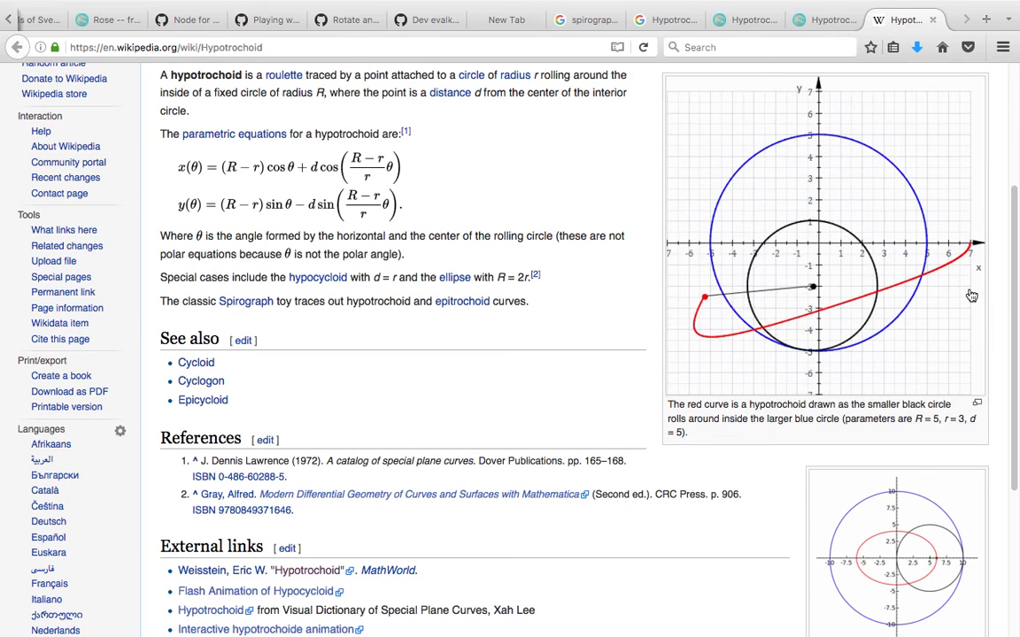
pyautogui.scroll(-4, 1008, 291)
pyautogui.scroll(7, 770, 328)
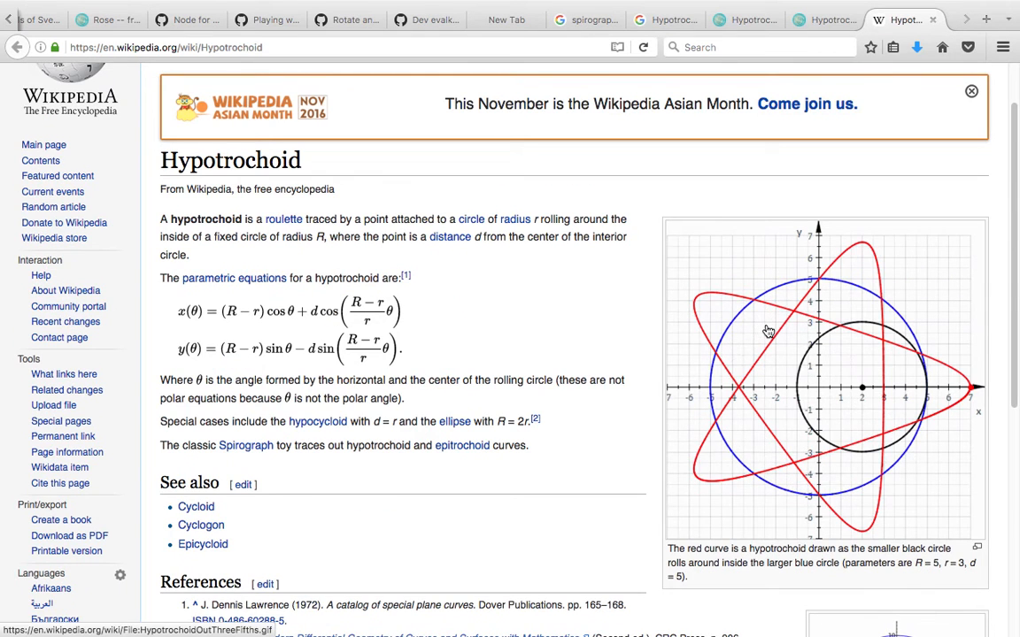
# Close the Wikipedia article and examine the MathWorld Hypotrochoid page's diagrams, parametric equations, special cases and related topics.
pyautogui.click(932, 19)
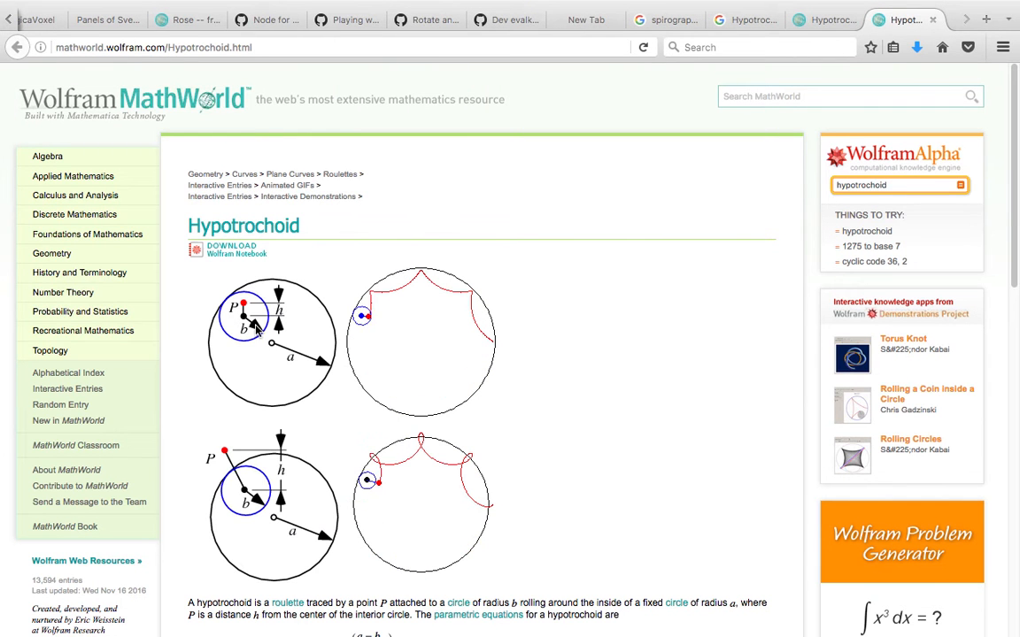
pyautogui.scroll(-1, 262, 312)
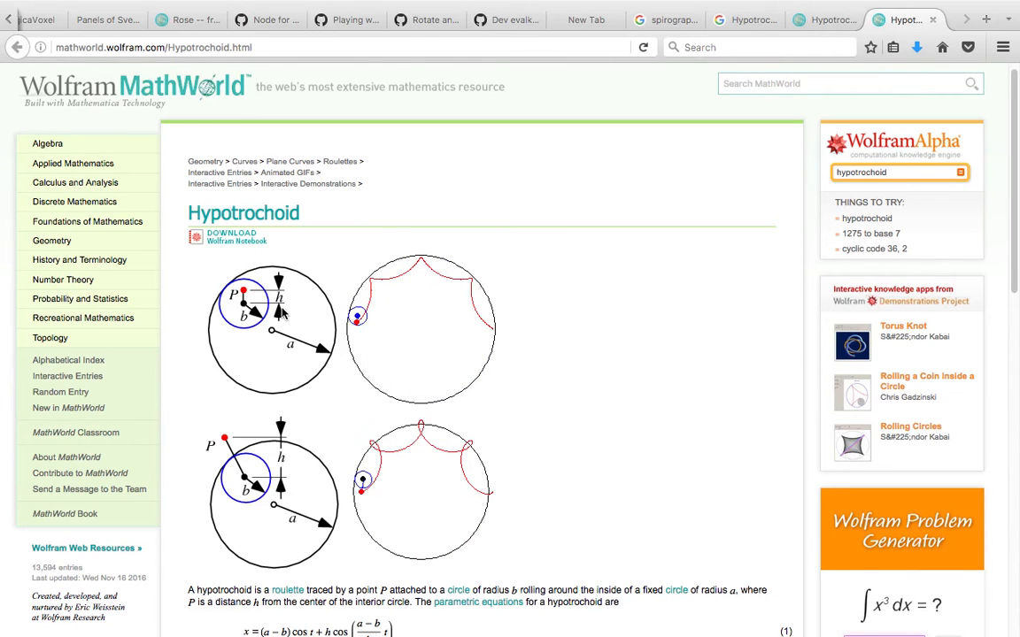
pyautogui.scroll(-3, 278, 319)
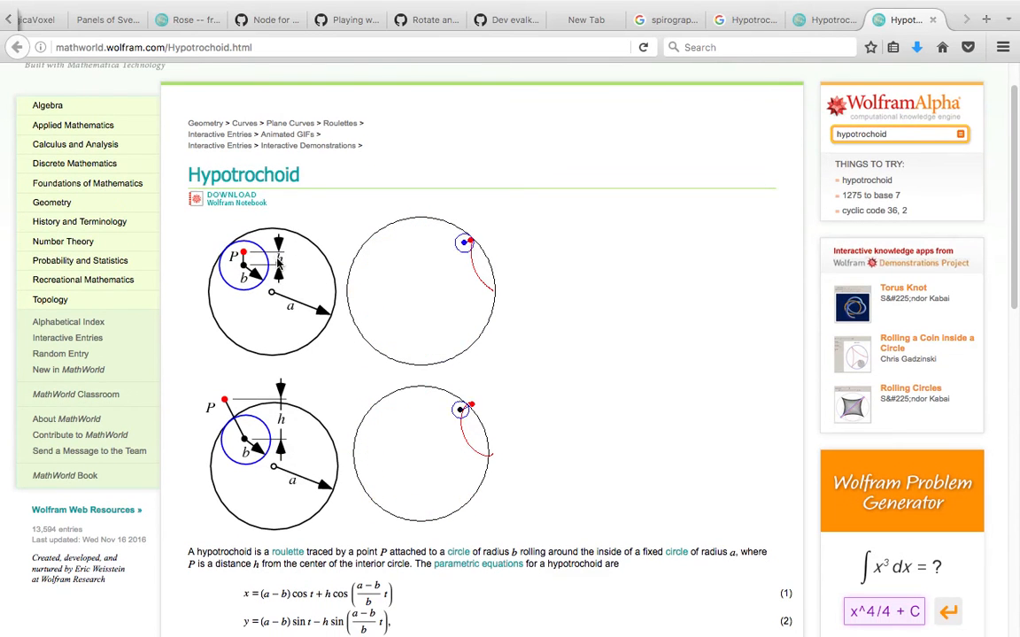
pyautogui.scroll(-3, 411, 326)
pyautogui.scroll(-5, 656, 343)
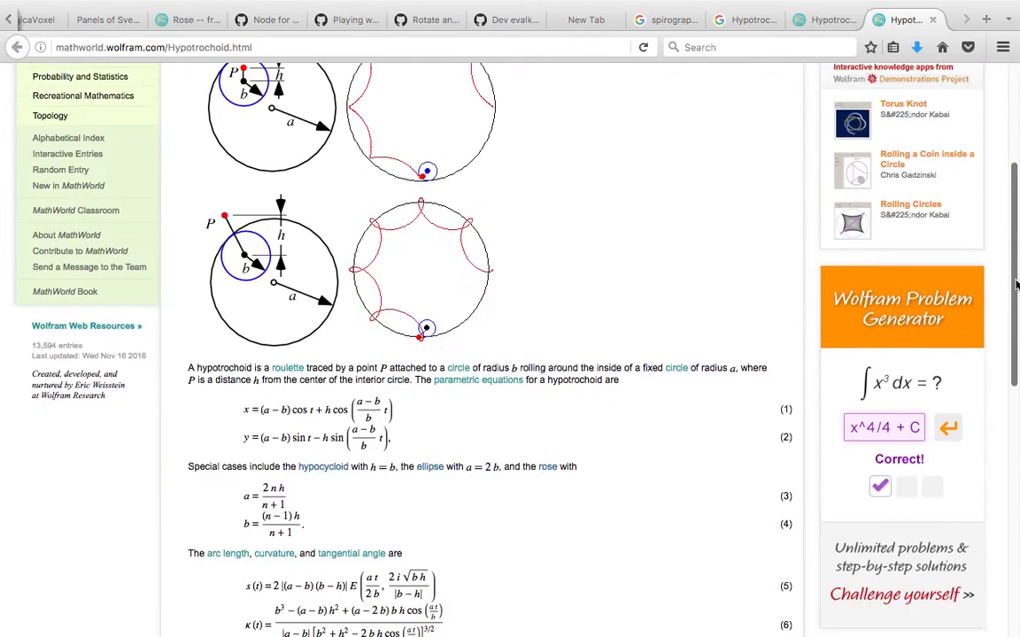
pyautogui.scroll(-1, 341, 336)
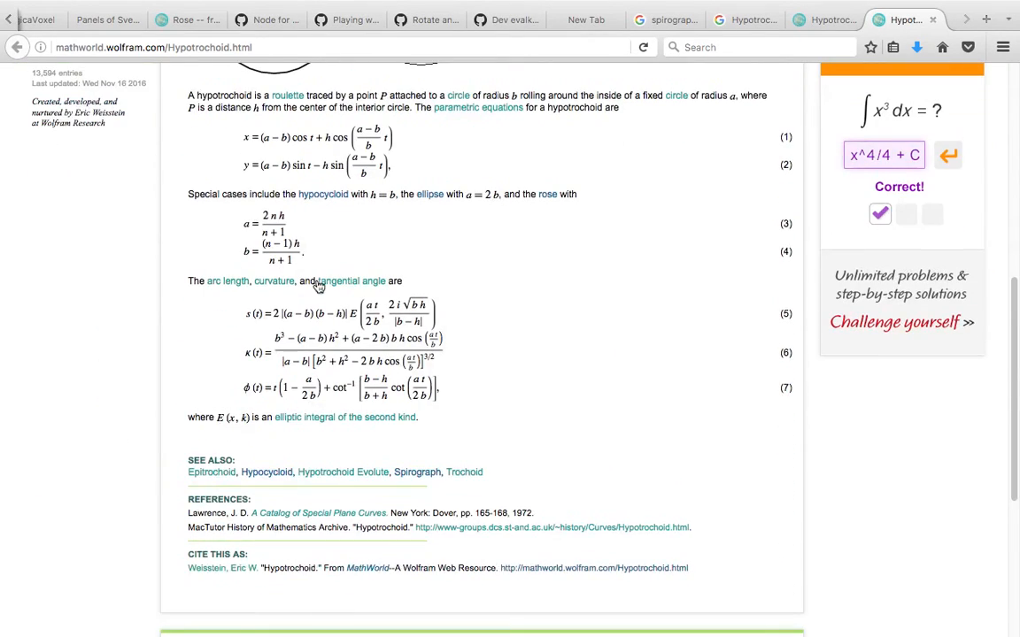
pyautogui.scroll(10, 269, 346)
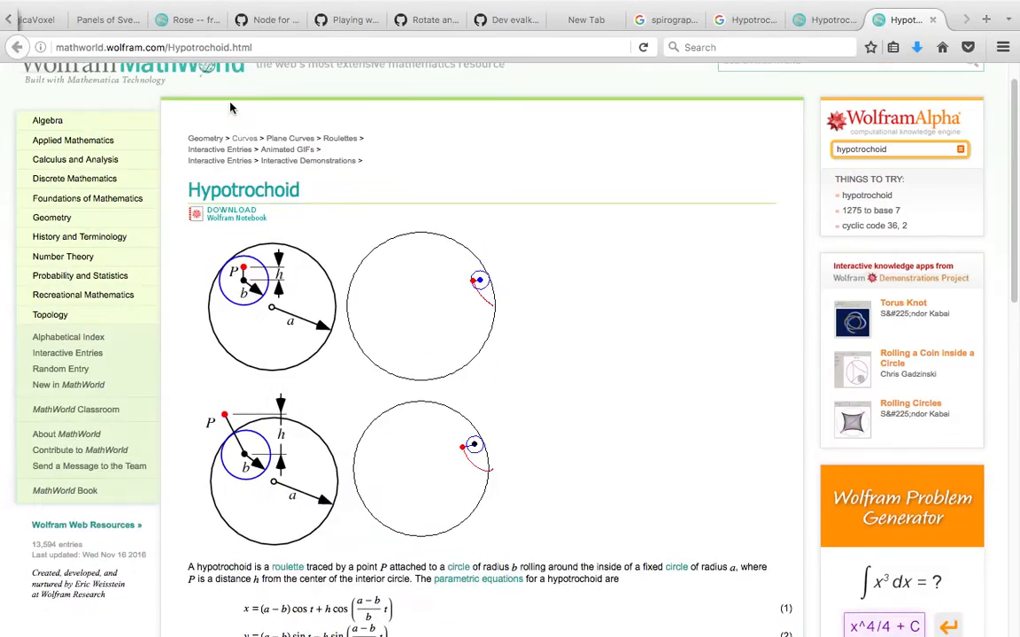
pyautogui.scroll(-5, 326, 228)
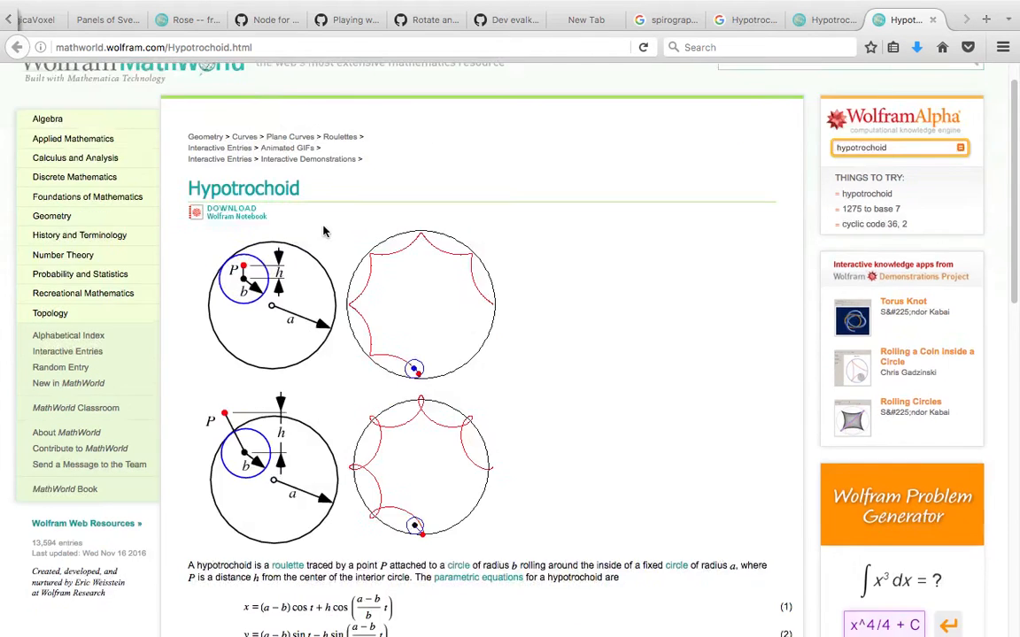
pyautogui.scroll(-3, 389, 327)
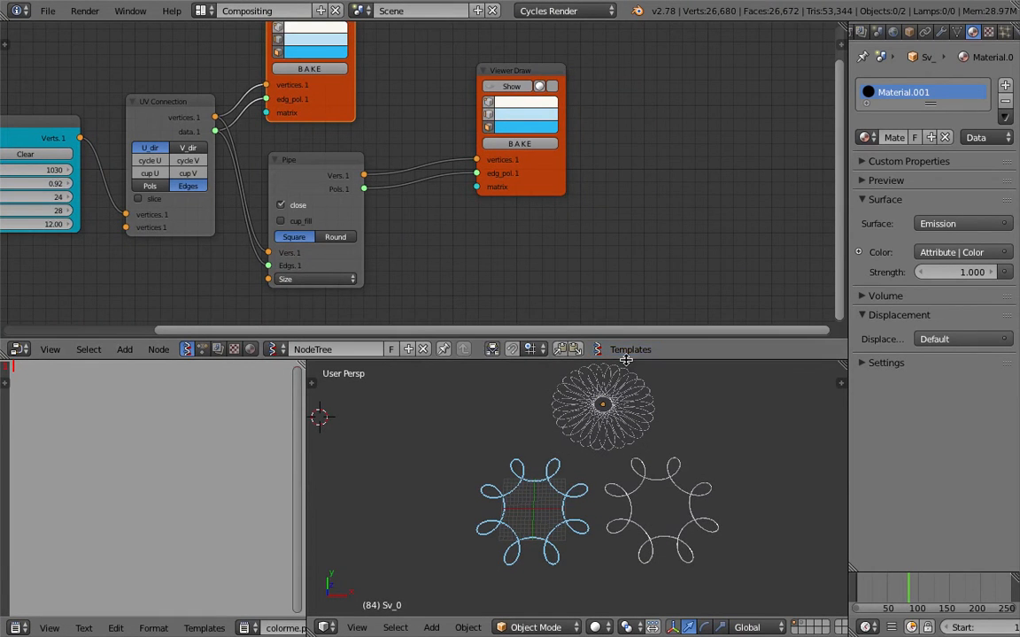
# Switch to Blender, give the lower editors more height and make the spirograph.py script node narrower.
pyautogui.moveTo(619, 341); pyautogui.dragTo(619, 301)
pyautogui.moveTo(283, 135); pyautogui.dragTo(497, 140, button='middle')
pyautogui.moveTo(221, 111); pyautogui.dragTo(191, 107)
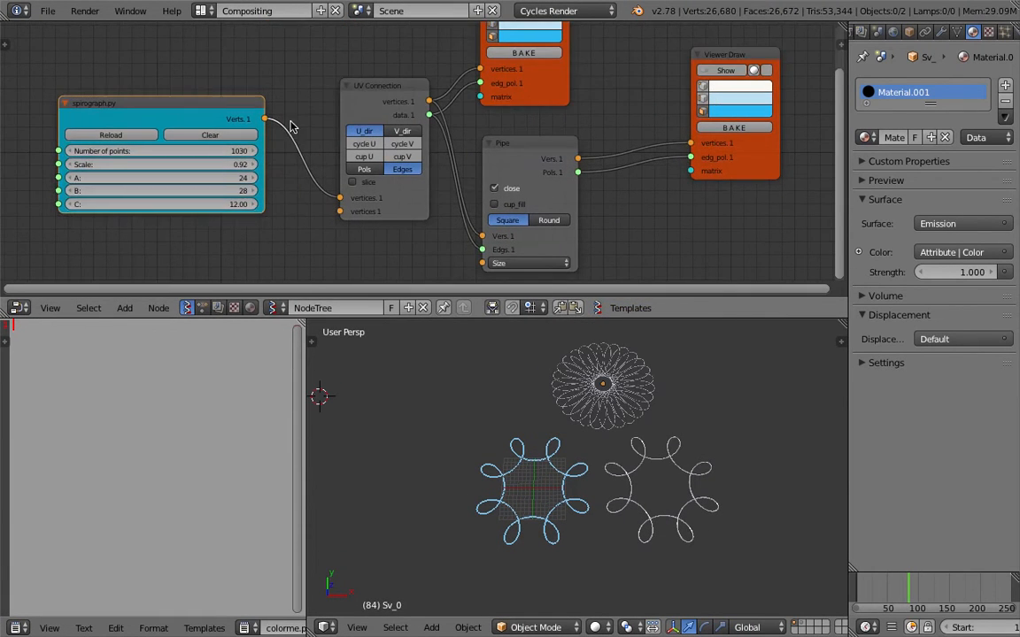
pyautogui.moveTo(263, 133); pyautogui.dragTo(254, 133)
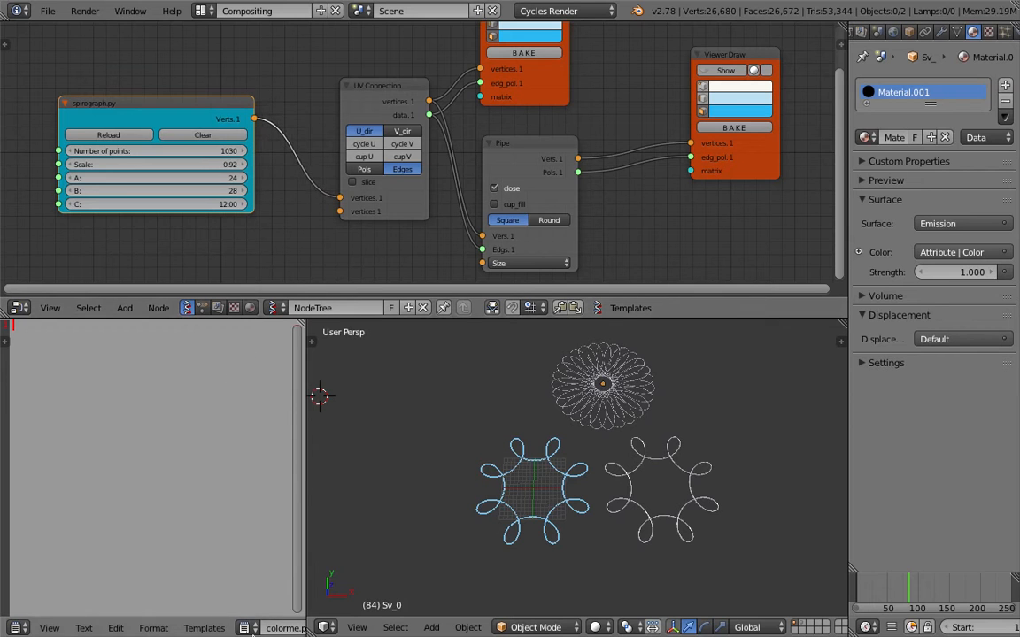
# Load the spirograph.py script into the text editor and widen the editor so its full lines fit.
pyautogui.moveTo(304, 522); pyautogui.dragTo(354, 522)
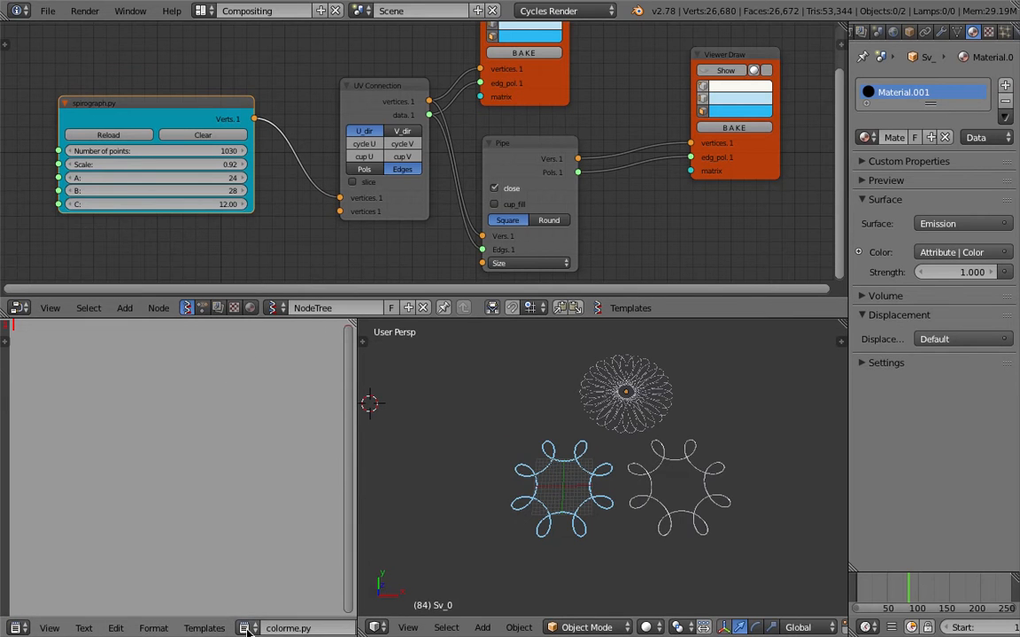
pyautogui.click(245, 627)
pyautogui.click(287, 498)
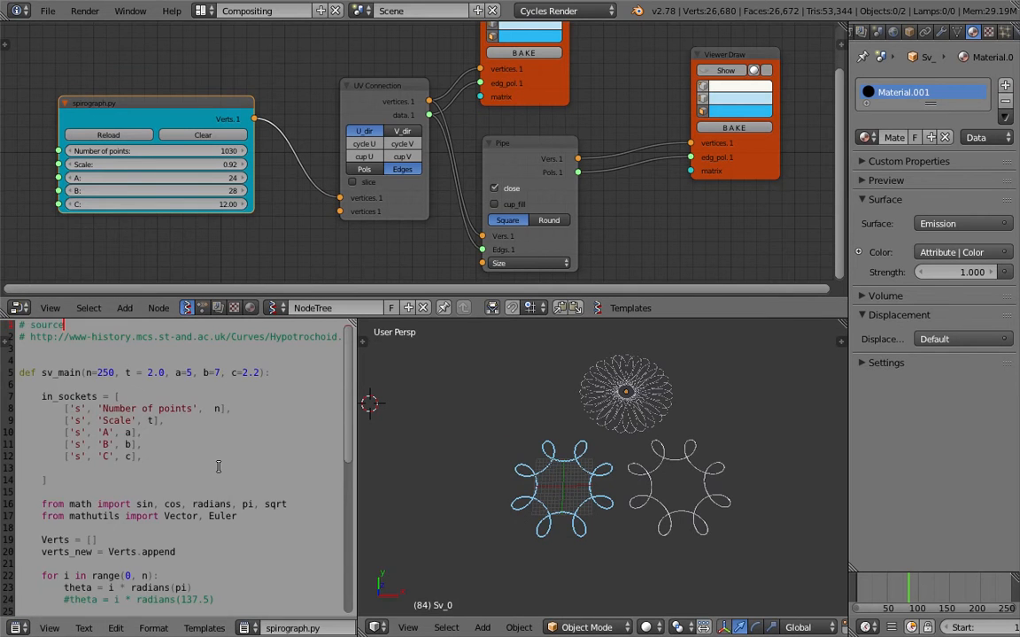
pyautogui.moveTo(353, 462); pyautogui.dragTo(451, 464)
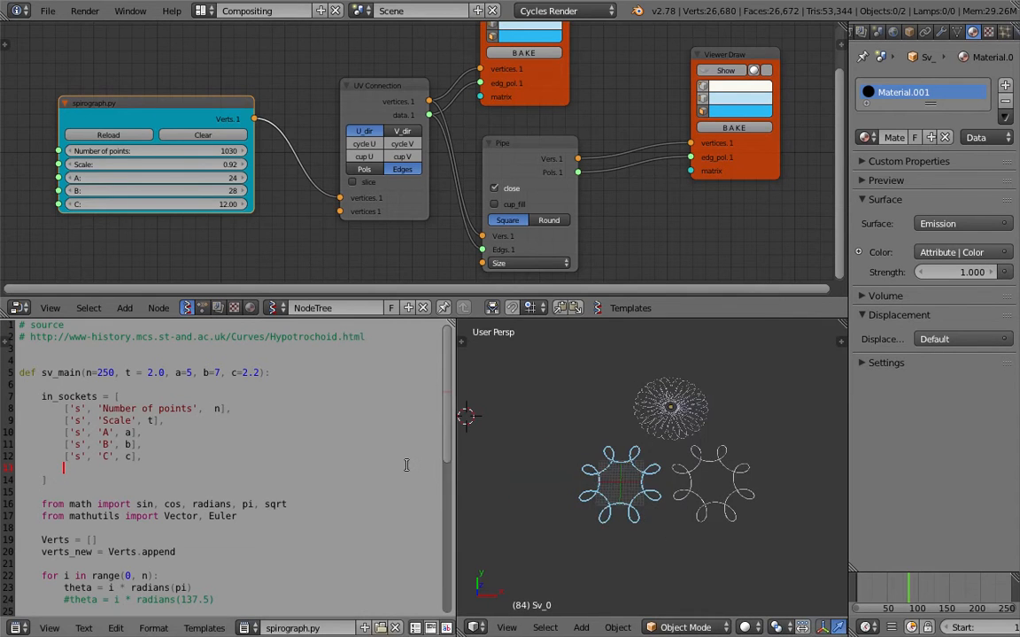
# Examine the spirograph.py code, from its input sockets and theta loop to the x and y hypotrochoid formulas and output socket.
pyautogui.scroll(-4, 382, 445)
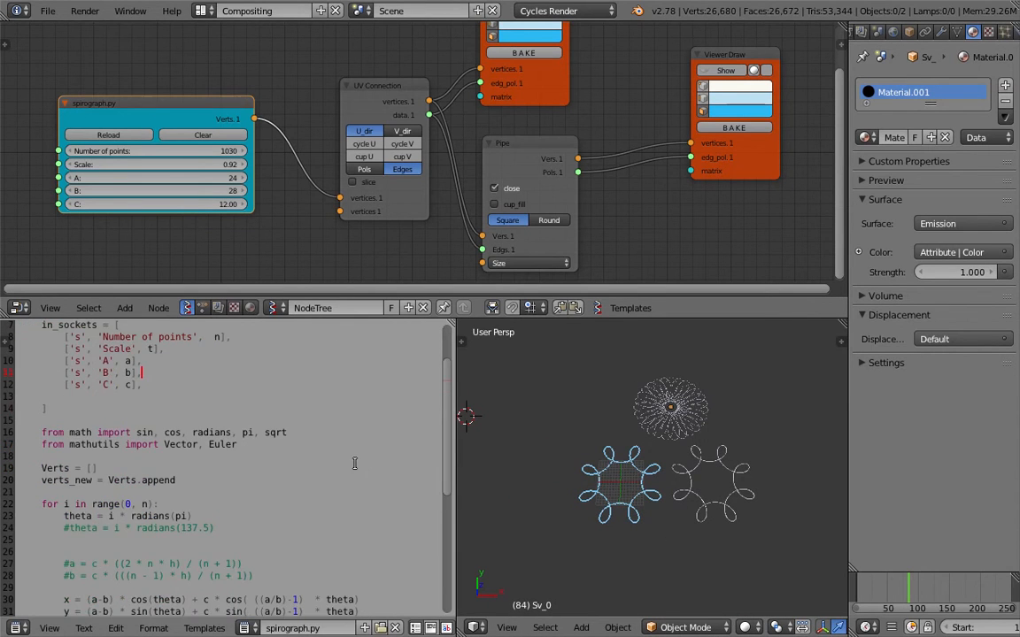
pyautogui.scroll(-4, 276, 449)
pyautogui.scroll(2, 283, 429)
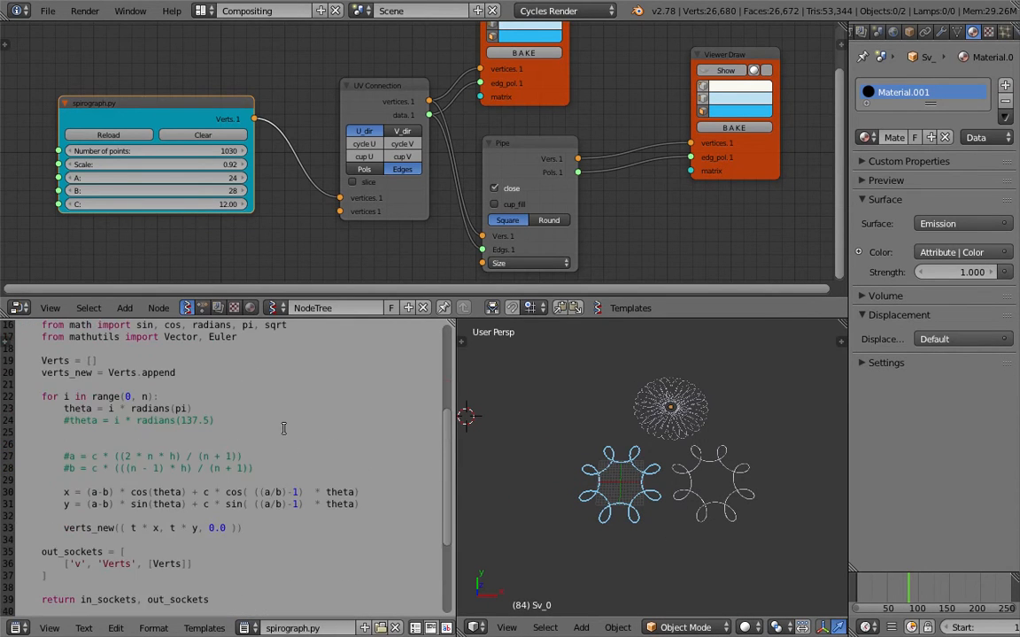
pyautogui.scroll(-3, 287, 458)
pyautogui.scroll(2, 282, 433)
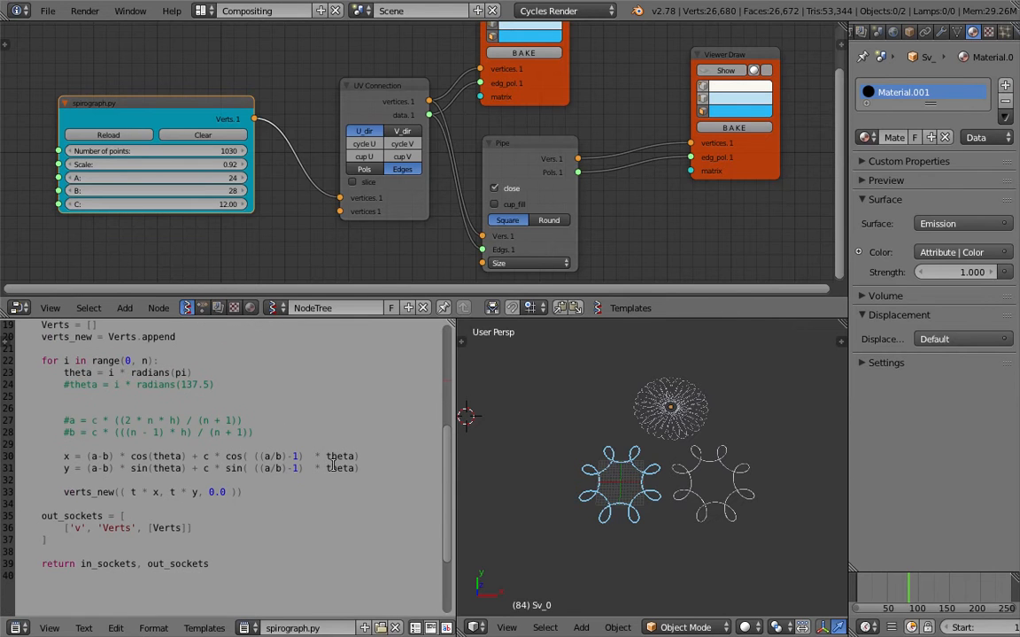
pyautogui.scroll(3, 292, 467)
pyautogui.scroll(3, 641, 414)
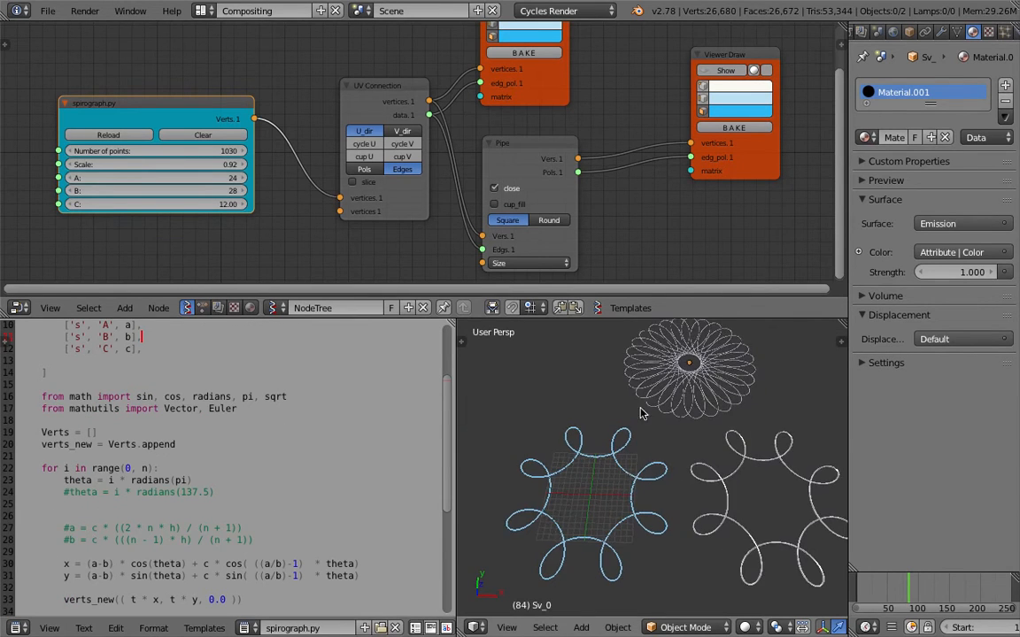
# Set A to 25 and B to 33 on the spirograph.py node.
pyautogui.moveTo(266, 230); pyautogui.dragTo(271, 225, button='middle')
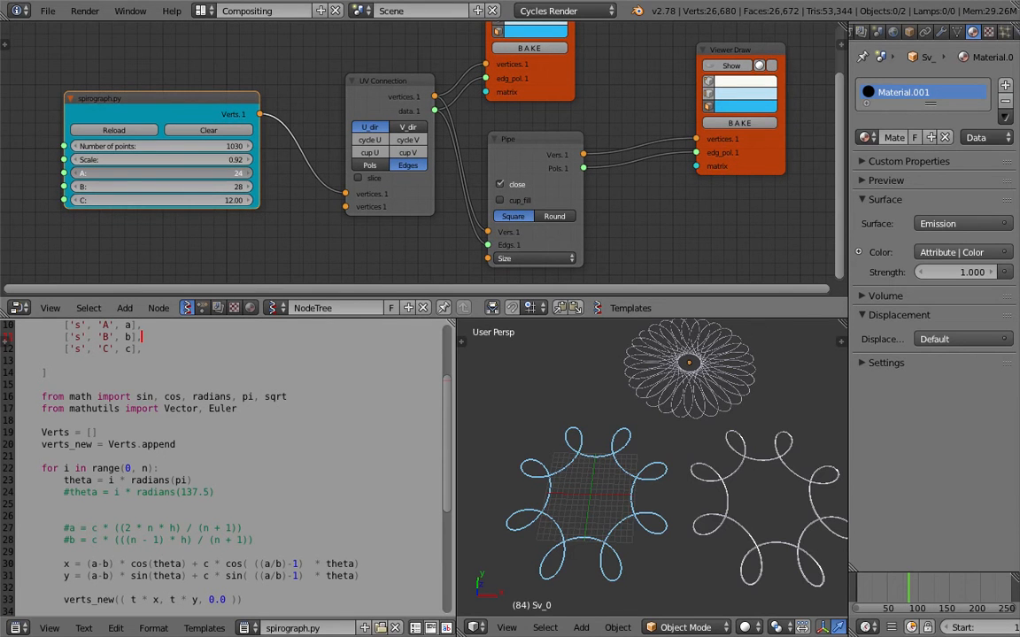
pyautogui.keyDown('ctrl'); pyautogui.scroll(-2, 159, 172); pyautogui.keyUp('ctrl')
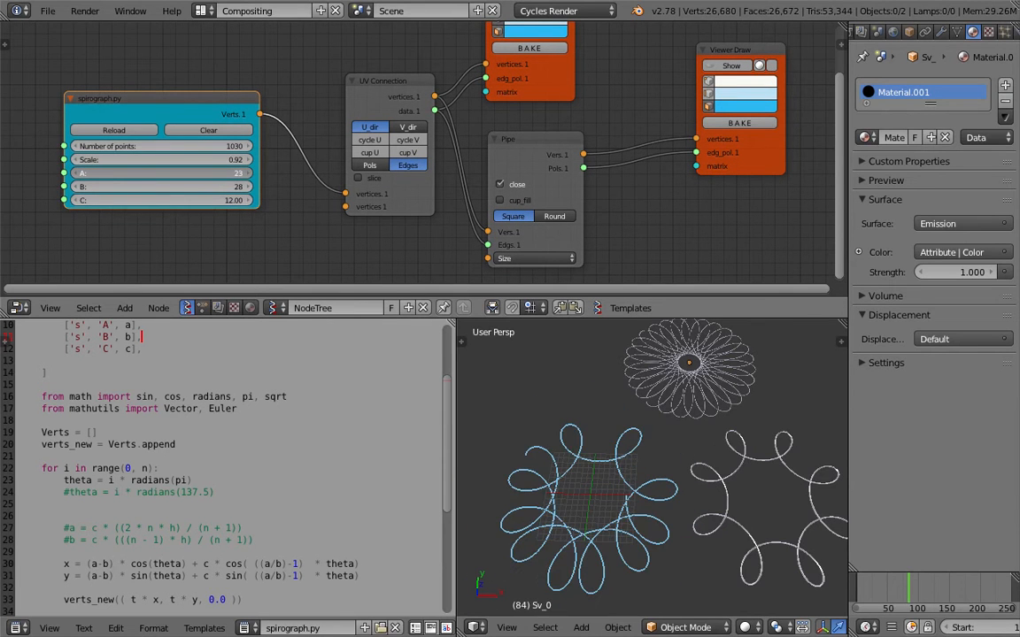
pyautogui.keyDown('ctrl'); pyautogui.scroll(2, 160, 172); pyautogui.keyUp('ctrl')
pyautogui.keyDown('ctrl'); pyautogui.scroll(1, 159, 187); pyautogui.keyUp('ctrl')
pyautogui.keyDown('ctrl'); pyautogui.scroll(5, 160, 187); pyautogui.keyUp('ctrl')
pyautogui.keyDown('ctrl'); pyautogui.scroll(-1, 160, 187); pyautogui.keyUp('ctrl')
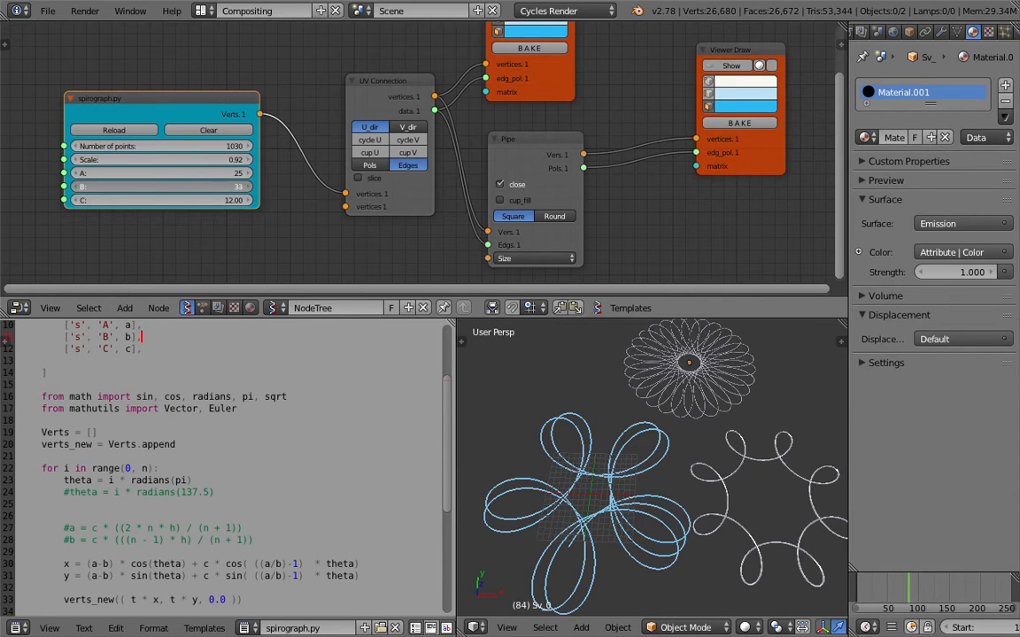
# Set the spirograph.py node's number of points to 2504, A to 23 and C to 18.96, and widen the 3D viewport.
pyautogui.moveTo(159, 146); pyautogui.dragTo(185, 146)
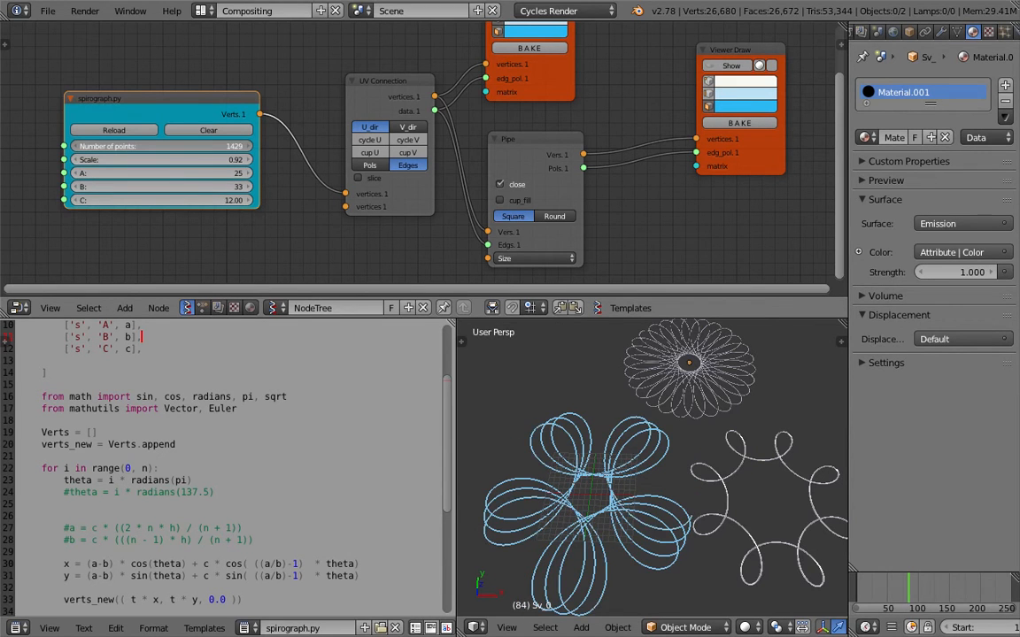
pyautogui.keyDown('ctrl'); pyautogui.scroll(1, 159, 146); pyautogui.keyUp('ctrl')
pyautogui.moveTo(159, 146); pyautogui.dragTo(177, 147)
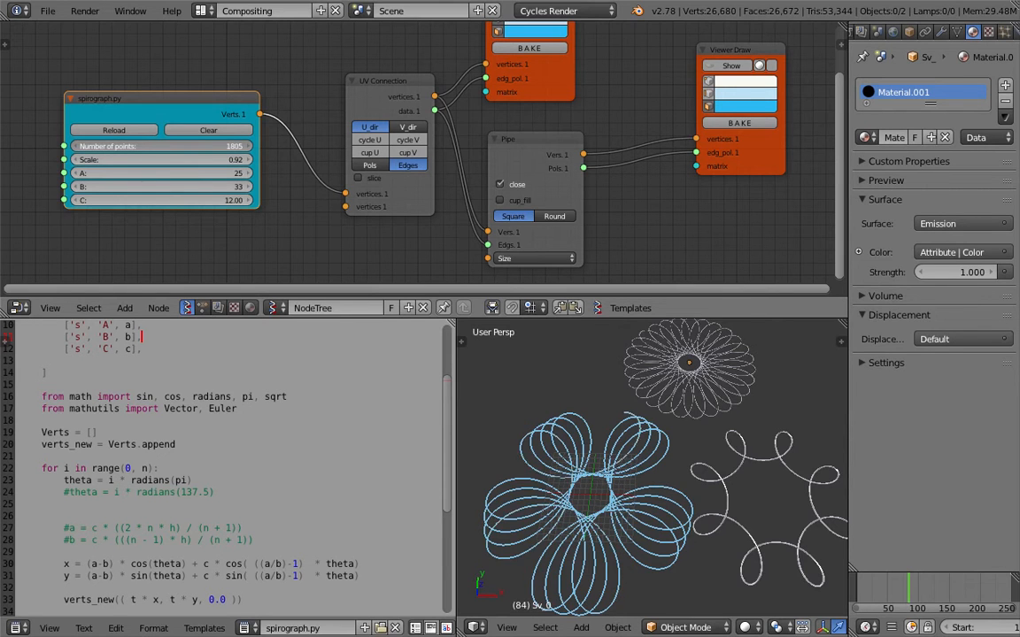
pyautogui.moveTo(160, 146); pyautogui.dragTo(172, 146)
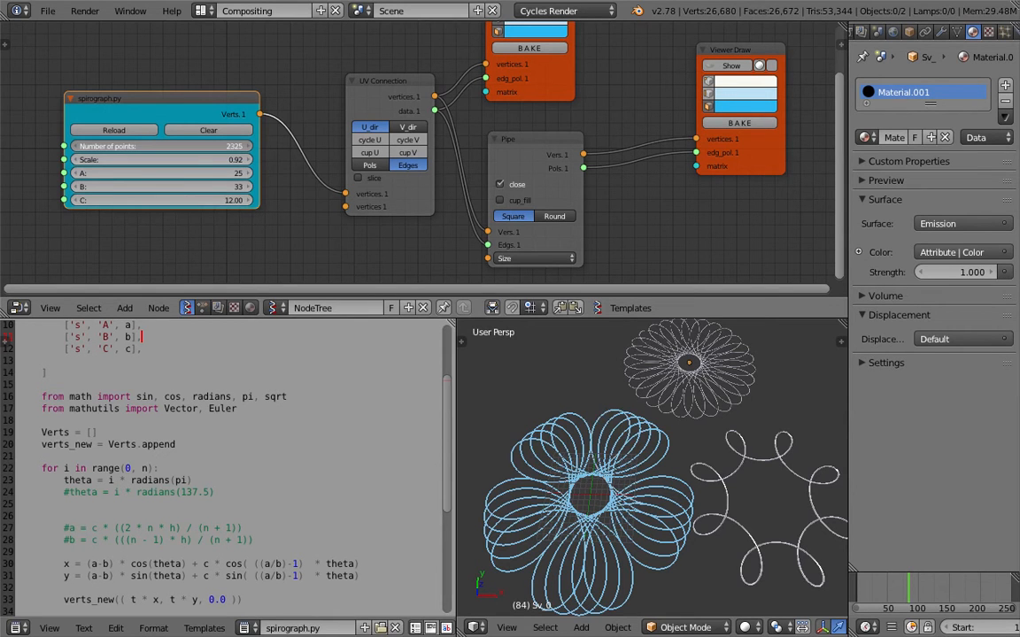
pyautogui.moveTo(159, 146); pyautogui.dragTo(203, 200)
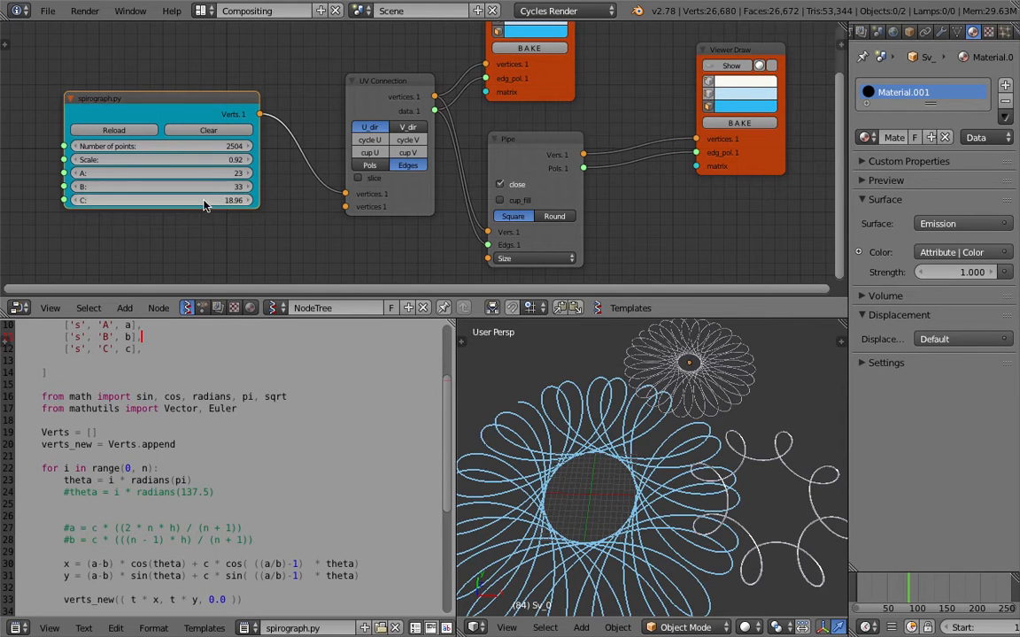
pyautogui.moveTo(454, 378); pyautogui.dragTo(321, 378)
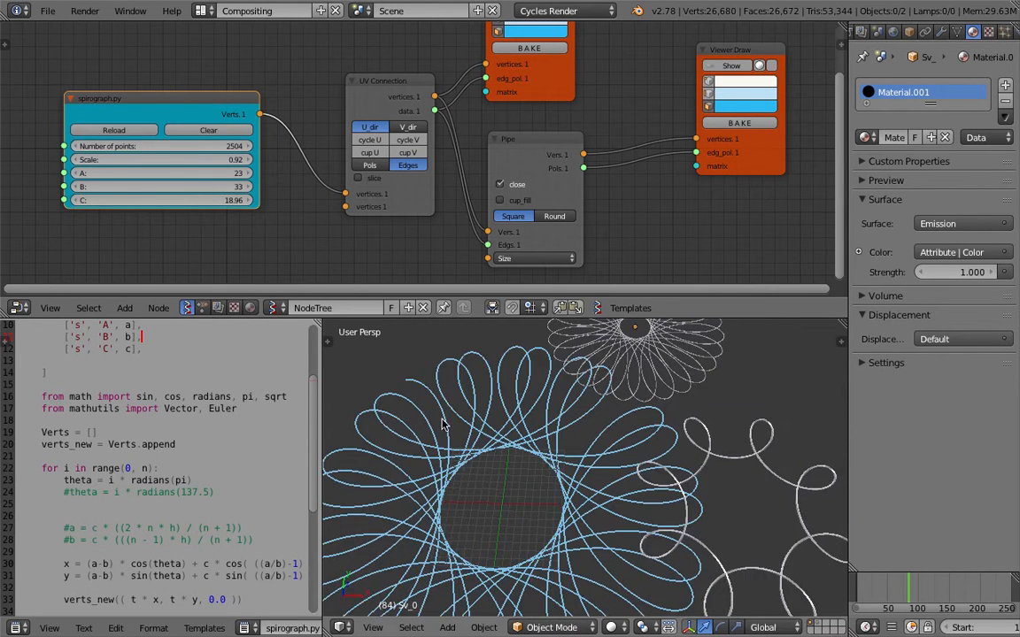
# Select the baked ring-shaped curve with the open loops and save the file.
pyautogui.hotkey('ctrl', 's')
pyautogui.click(446, 420)
pyautogui.moveTo(531, 478); pyautogui.dragTo(583, 491, button='middle')
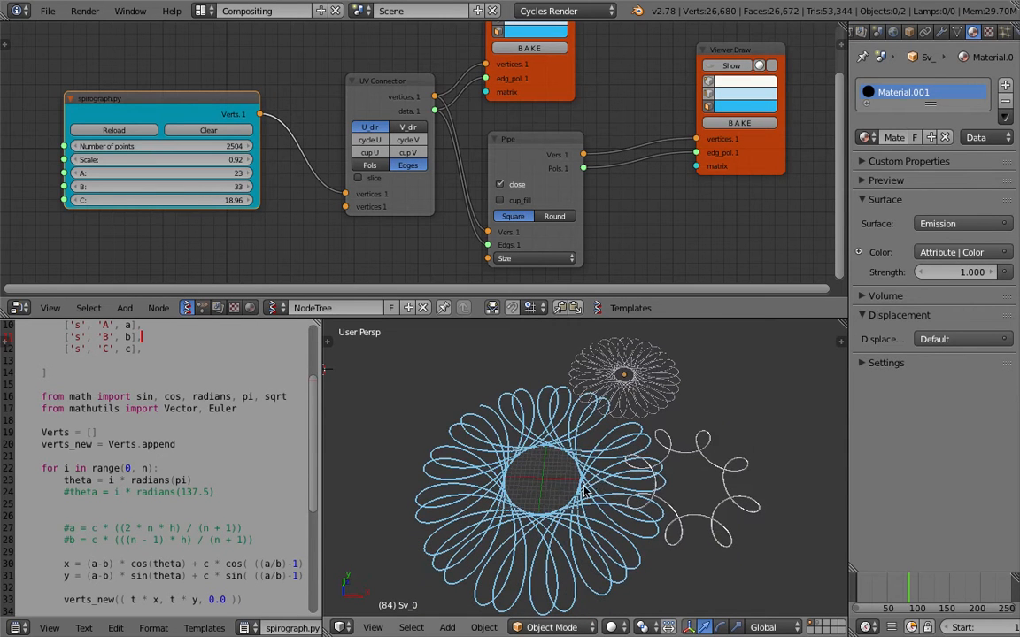
pyautogui.rightClick(673, 479)
pyautogui.moveTo(672, 479); pyautogui.dragTo(631, 492, button='middle')
pyautogui.scroll(3, 608, 472)
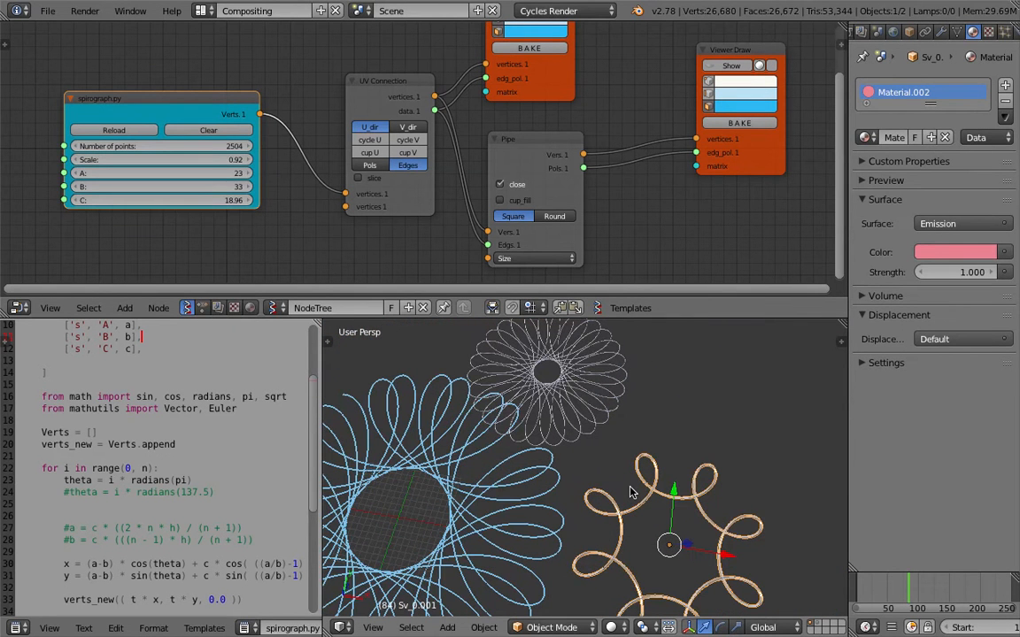
pyautogui.hotkey('ctrl', 's')
pyautogui.click(631, 492)
pyautogui.scroll(4, 630, 487)
pyautogui.moveTo(629, 480); pyautogui.dragTo(615, 492, button='middle')
pyautogui.scroll(-3, 580, 469)
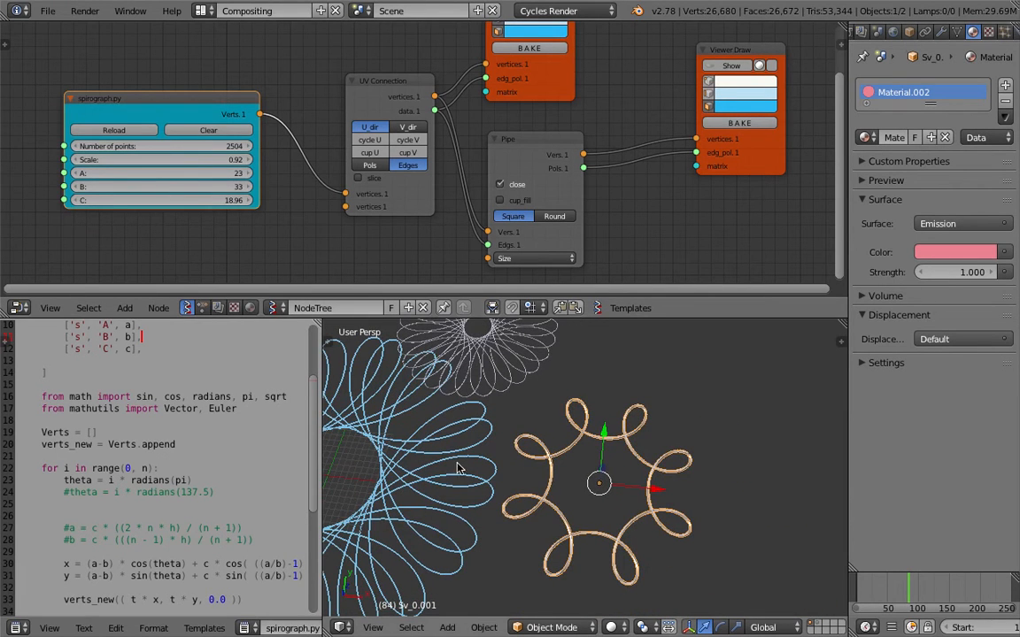
pyautogui.moveTo(452, 462); pyautogui.dragTo(405, 418, button='middle')
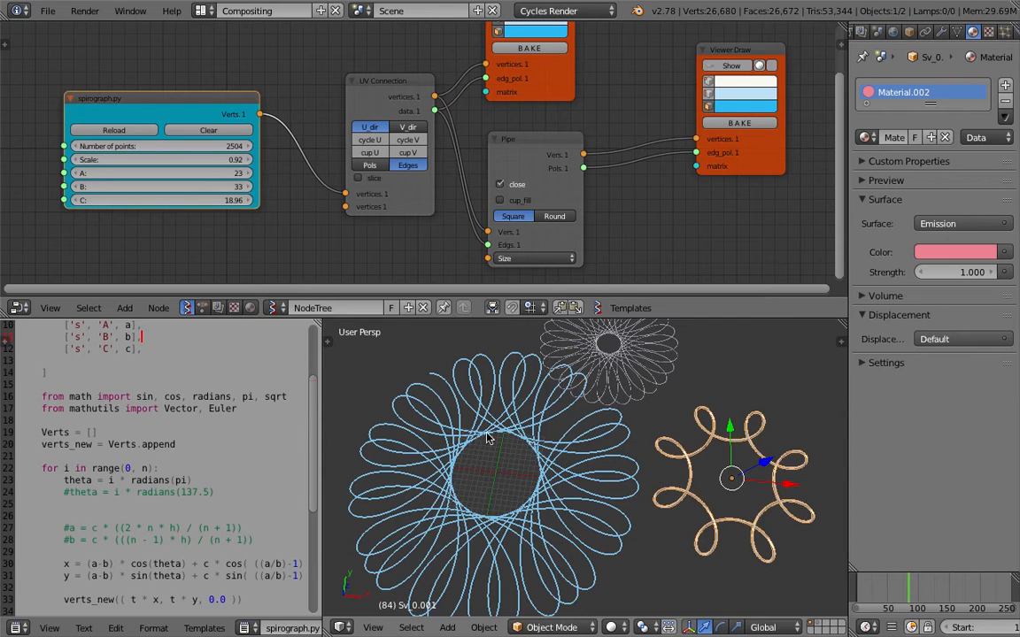
# Rearrange the spirograph.py, UV Connection and Pipe nodes so they sit apart from each other in the node tree.
pyautogui.scroll(-3, 545, 192)
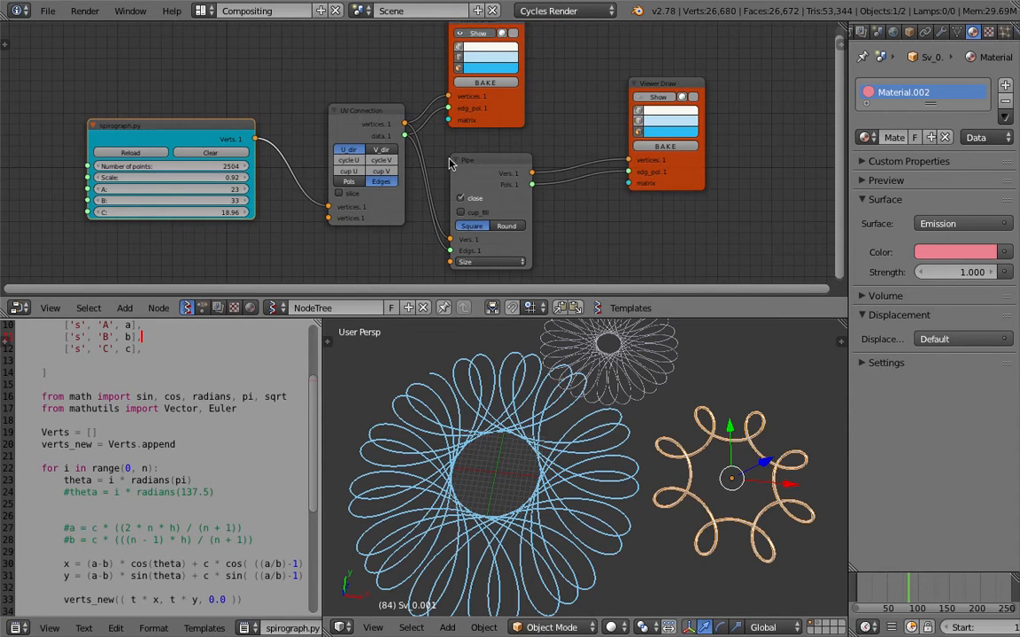
pyautogui.moveTo(375, 115); pyautogui.dragTo(348, 98)
pyautogui.moveTo(489, 159); pyautogui.dragTo(465, 139)
pyautogui.moveTo(443, 137); pyautogui.dragTo(449, 176, button='middle')
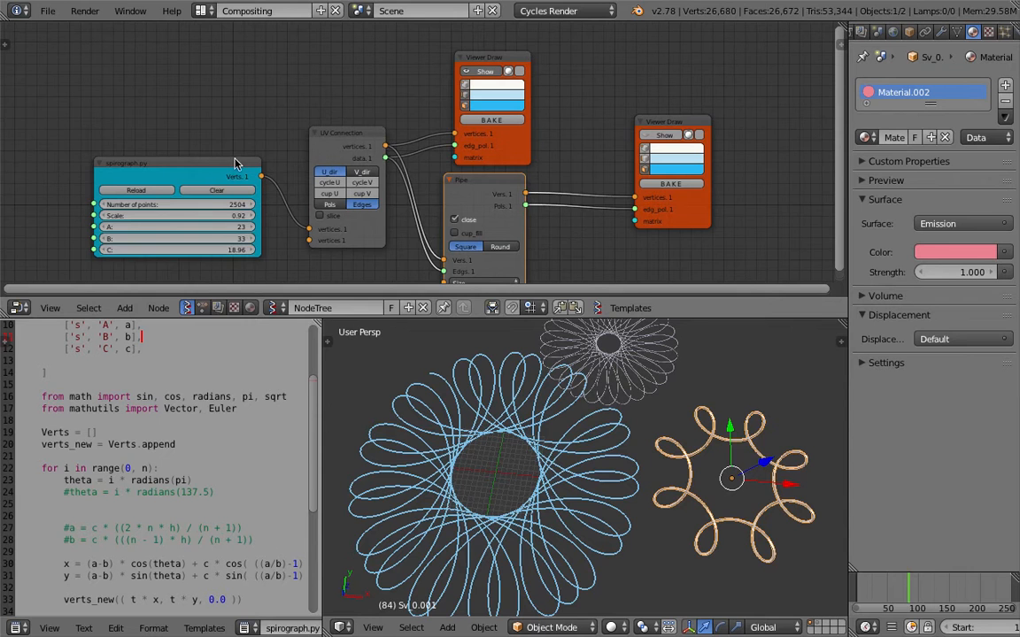
pyautogui.moveTo(235, 164); pyautogui.dragTo(234, 121)
pyautogui.moveTo(364, 131); pyautogui.dragTo(346, 101)
# Toggle the display of the Viewer Draw node fed by UV Connection off and on to identify the geometry it draws.
pyautogui.click(484, 72)
pyautogui.click(485, 72)
pyautogui.click(485, 73)
pyautogui.click(485, 73)
pyautogui.scroll(1, 493, 192)
pyautogui.moveTo(486, 189); pyautogui.dragTo(460, 153, button='middle')
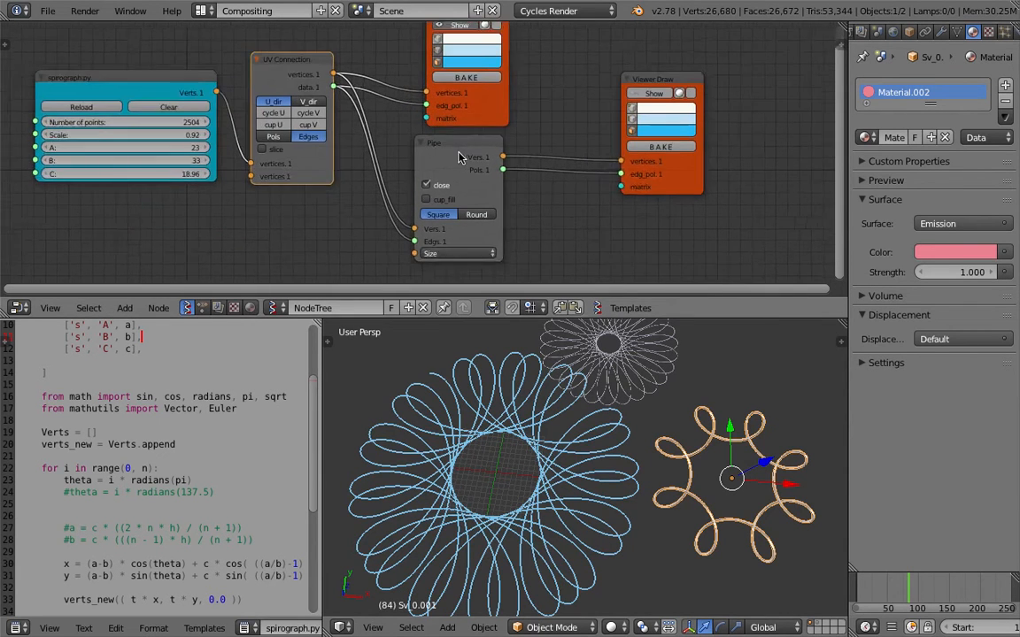
# Examine the two baked spirograph meshes up close and from several angles, ending with the looped ring selected.
pyautogui.scroll(1, 458, 156)
pyautogui.scroll(2, 576, 485)
pyautogui.keyDown('shift'); pyautogui.moveTo(650, 390); pyautogui.dragTo(625, 439, button='middle'); pyautogui.keyUp('shift')
pyautogui.rightClick(505, 406)
pyautogui.scroll(4, 506, 407)
pyautogui.press('a')
pyautogui.scroll(-2, 545, 405)
pyautogui.scroll(-3, 592, 453)
pyautogui.scroll(-2, 632, 446)
pyautogui.moveTo(642, 477); pyautogui.dragTo(571, 431, button='middle')
pyautogui.scroll(3, 580, 436)
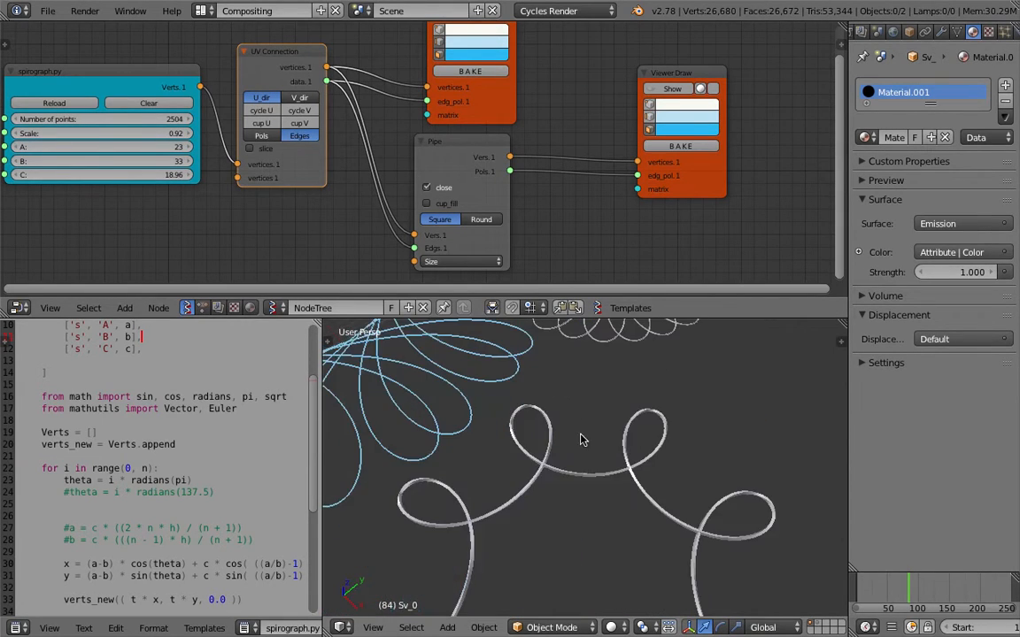
pyautogui.rightClick(559, 476)
pyautogui.moveTo(641, 470); pyautogui.dragTo(697, 461, button='middle')
pyautogui.keyDown('shift'); pyautogui.moveTo(697, 460); pyautogui.dragTo(566, 415, button='middle'); pyautogui.keyUp('shift')
pyautogui.scroll(-2, 681, 425)
pyautogui.scroll(-1, 554, 464)
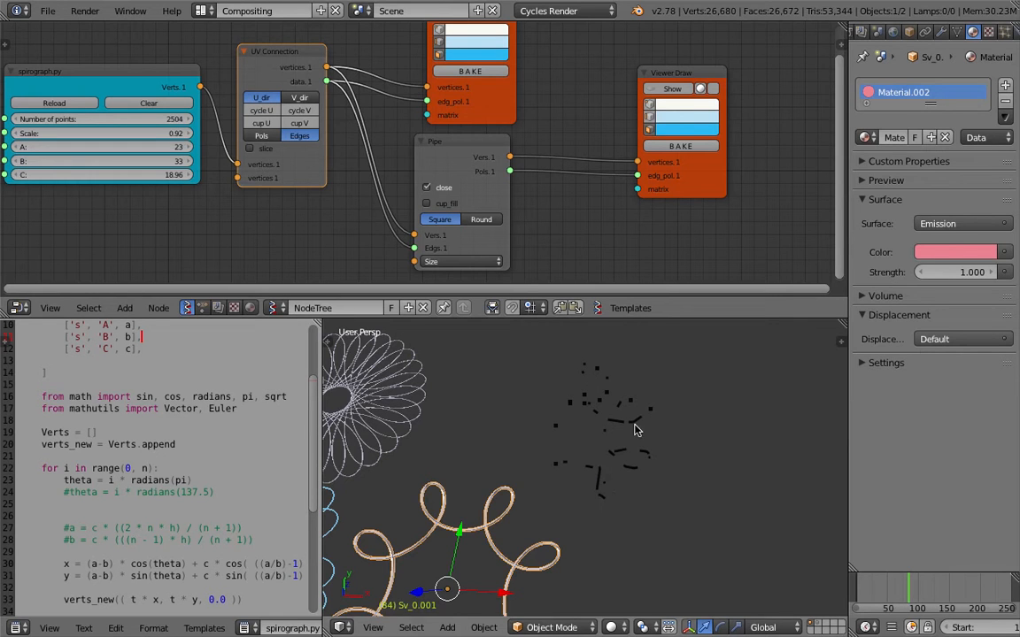
# Delete the scene's grease pencil layer holding the stray black strokes, hide the viewport sidebar and save the file.
pyautogui.click(840, 340)
pyautogui.scroll(-8, 812, 470)
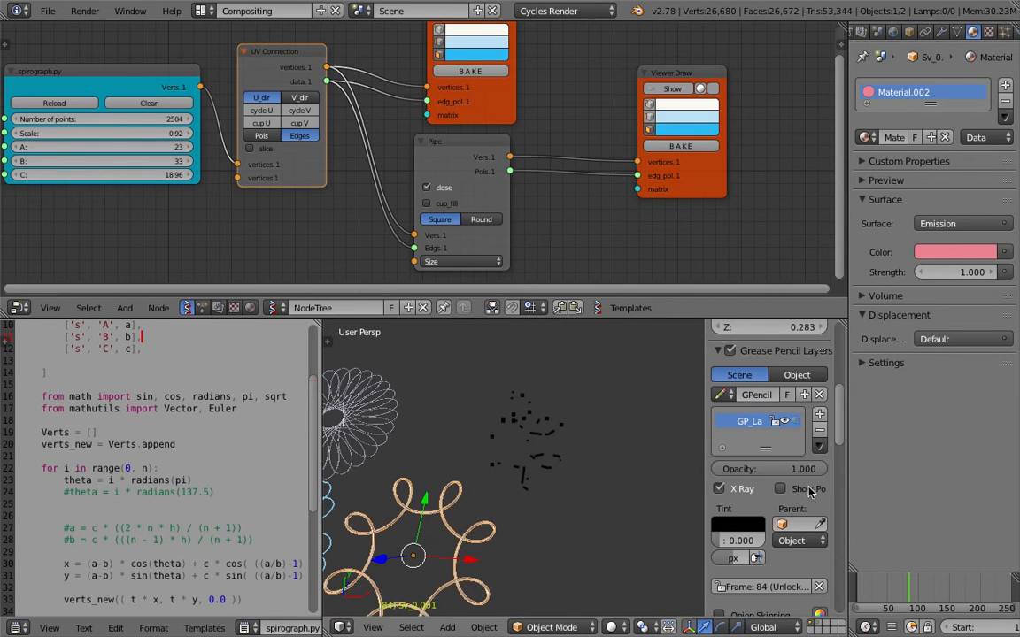
pyautogui.click(820, 430)
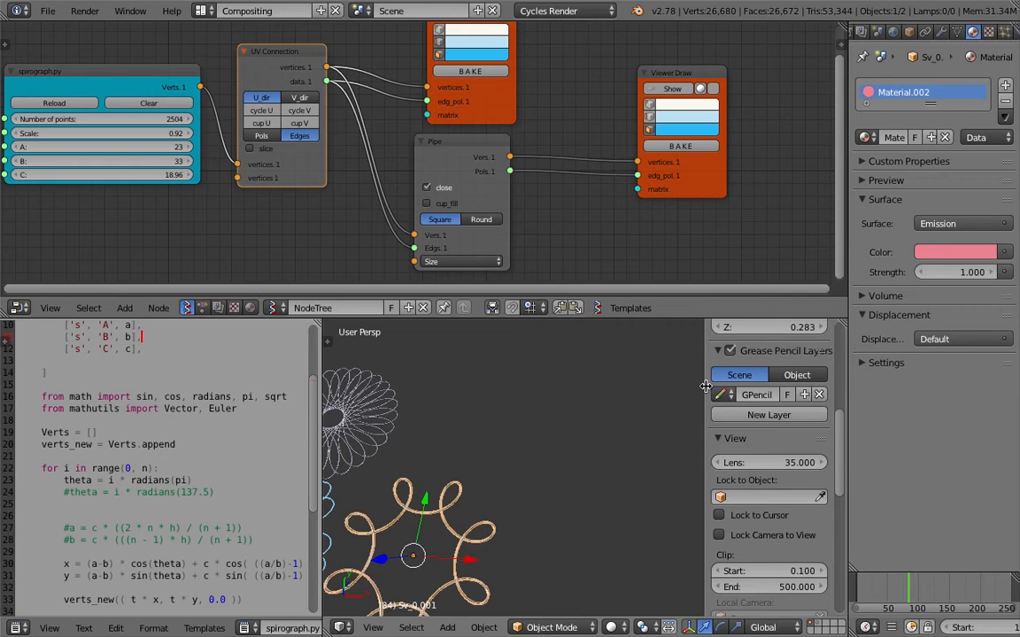
pyautogui.moveTo(705, 387); pyautogui.dragTo(894, 387)
pyautogui.keyDown('shift'); pyautogui.moveTo(578, 500); pyautogui.dragTo(673, 419, button='middle'); pyautogui.keyUp('shift')
pyautogui.scroll(-3, 619, 425)
pyautogui.keyDown('shift'); pyautogui.moveTo(545, 426); pyautogui.dragTo(642, 426, button='middle'); pyautogui.keyUp('shift')
pyautogui.hotkey('ctrl', 's')
pyautogui.click(644, 428)
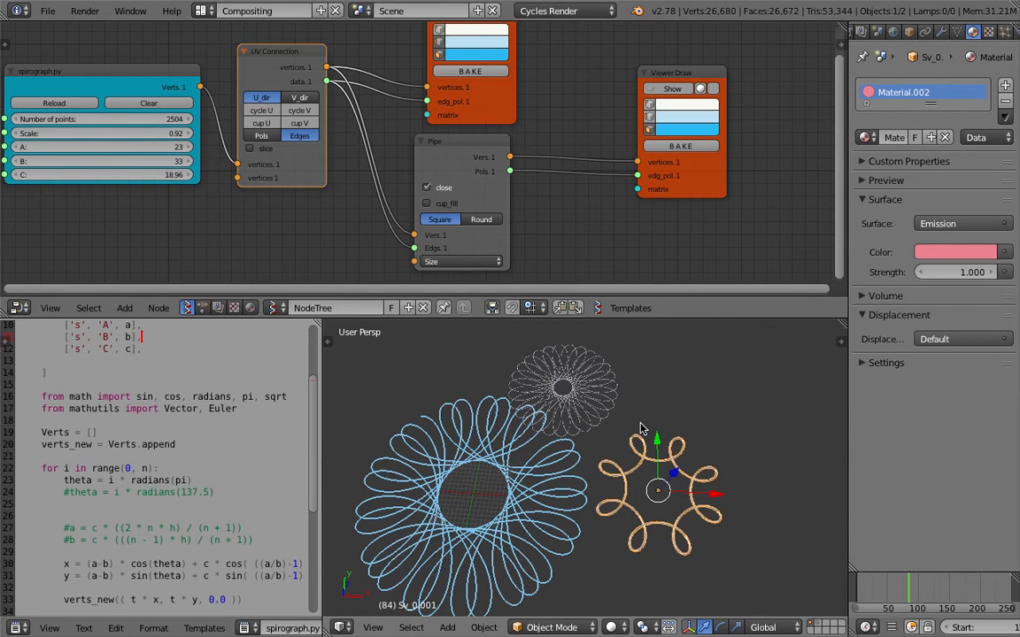
# Save the file again and move the small dense baked spirograph farther away from the large blue curve.
pyautogui.scroll(-1, 626, 429)
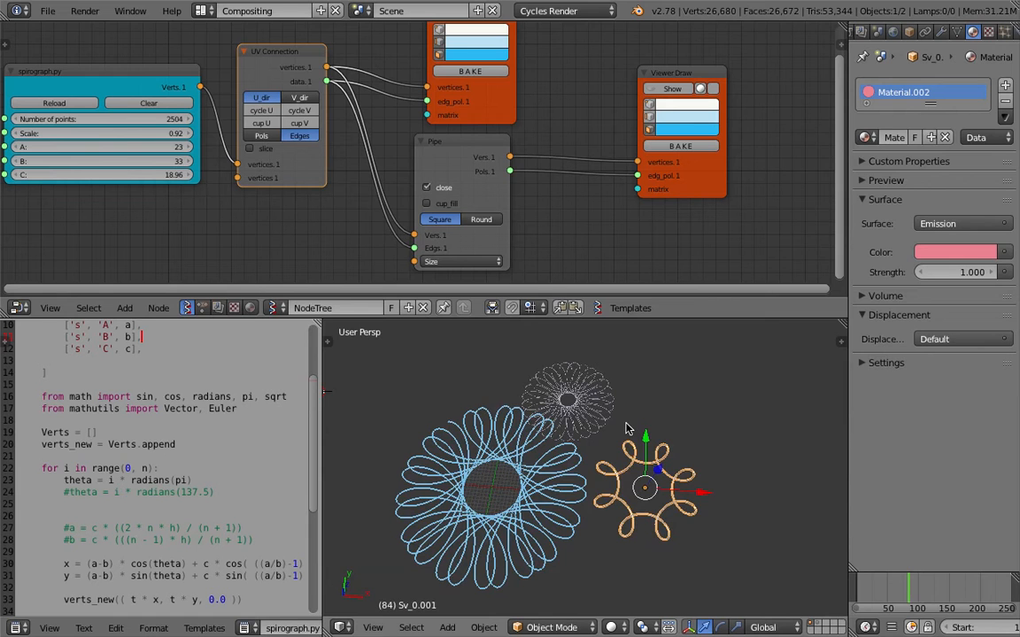
pyautogui.scroll(2, 549, 462)
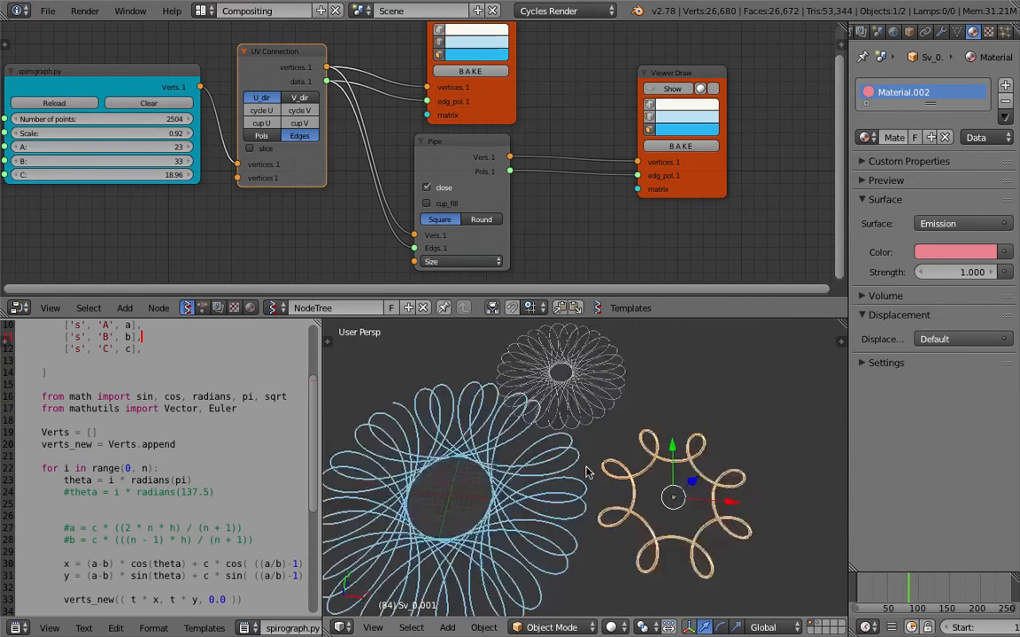
pyautogui.hotkey('ctrl', 's')
pyautogui.click(619, 453)
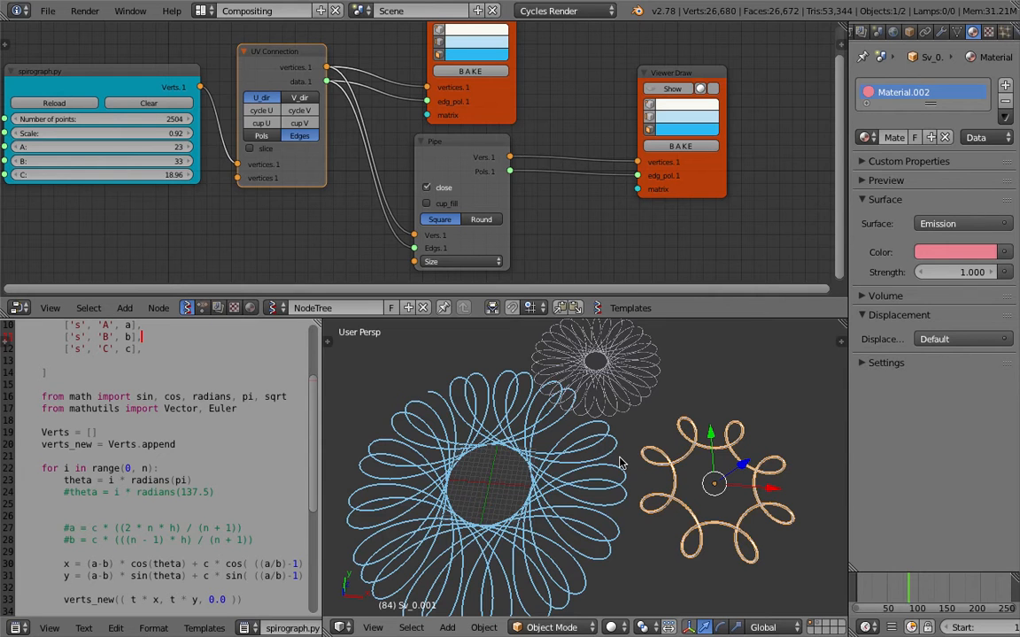
pyautogui.scroll(-1, 611, 460)
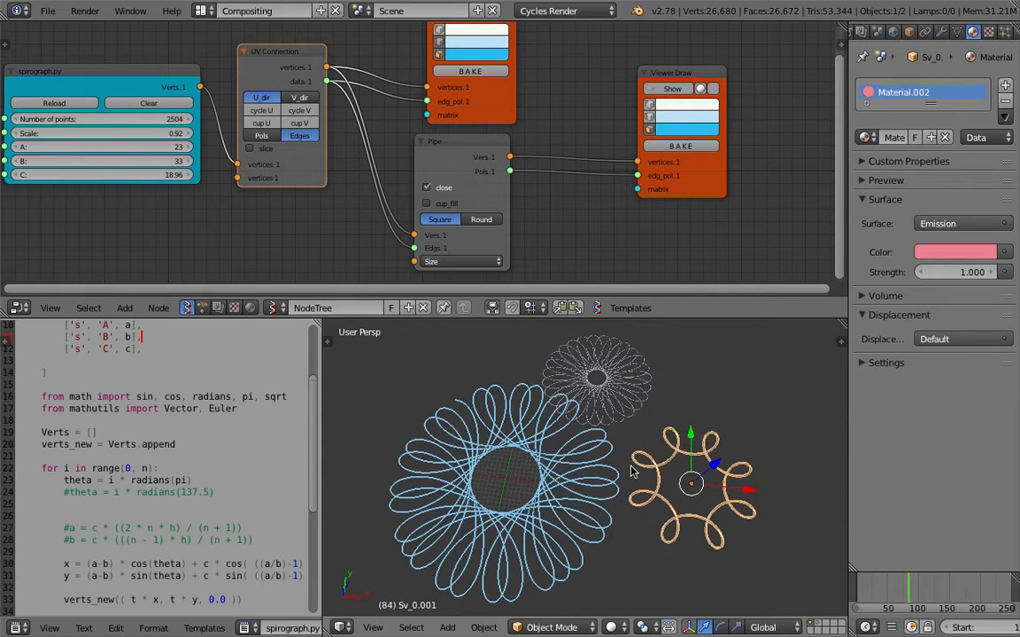
pyautogui.rightClick(629, 399)
pyautogui.scroll(-1, 629, 398)
pyautogui.press('g')
pyautogui.click(664, 389)
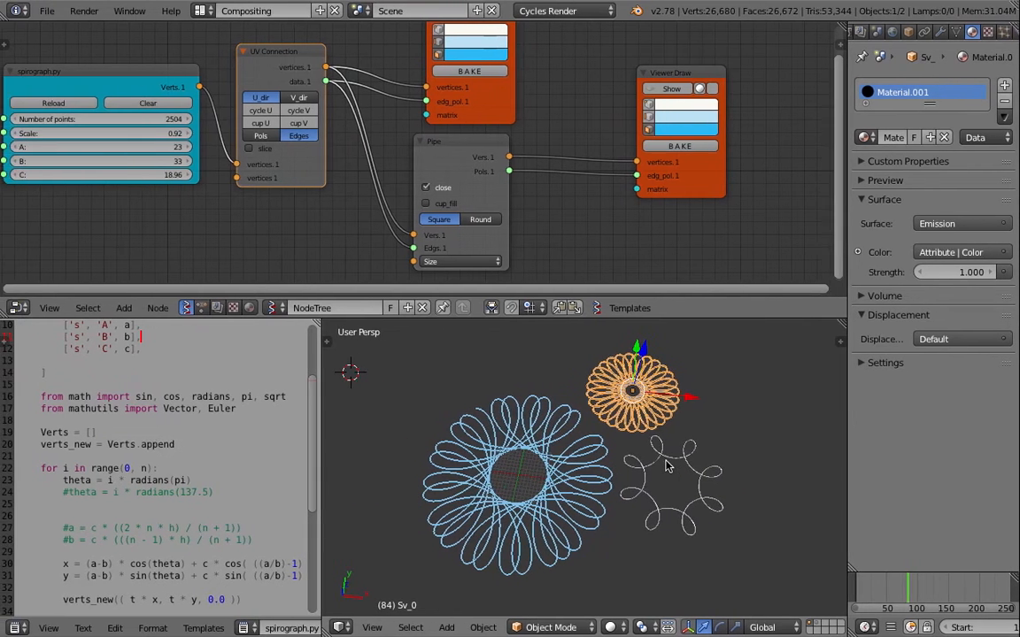
# Switch to the Finder desktop and preview Screen Shot 2016-11-28 at 09.47.41.png in a slightly enlarged preview window.
pyautogui.hotkey('ctrl', 'Left')
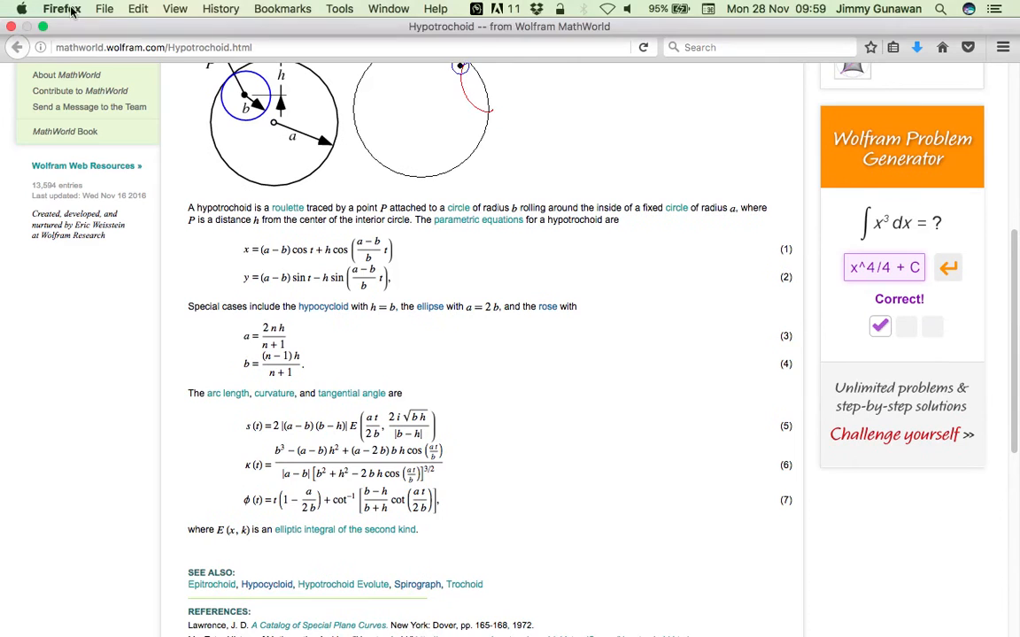
pyautogui.click(62, 9)
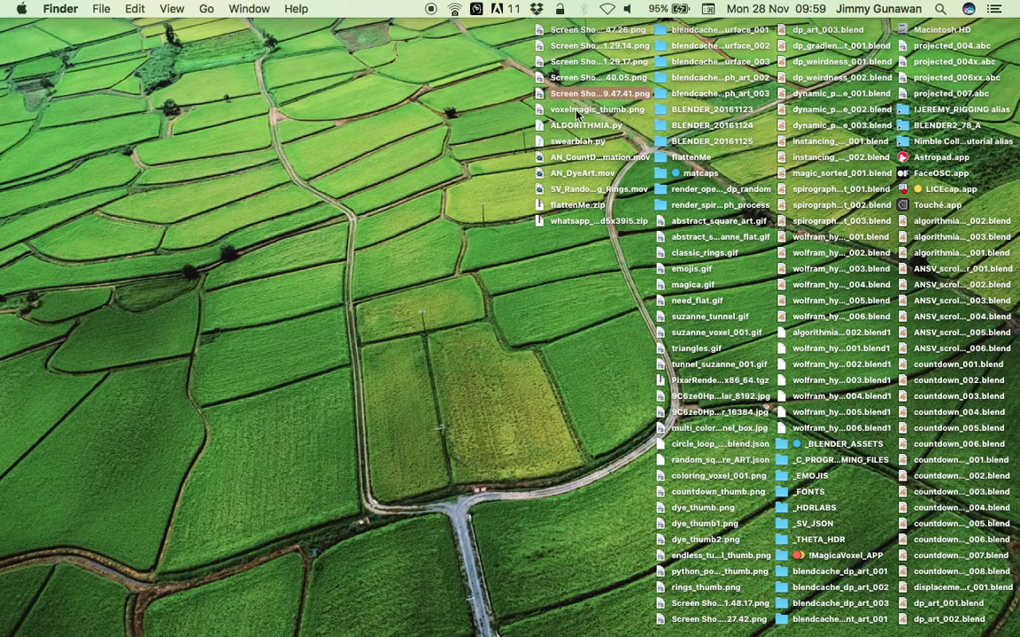
pyautogui.click(574, 111)
pyautogui.click(576, 96)
pyautogui.press('space')
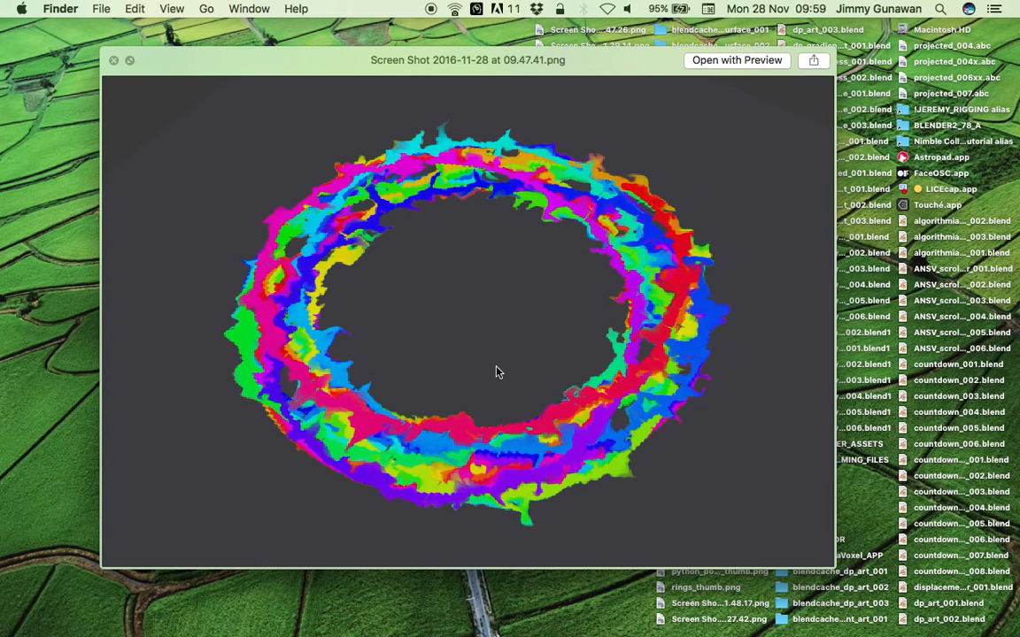
pyautogui.moveTo(501, 62); pyautogui.dragTo(482, 54)
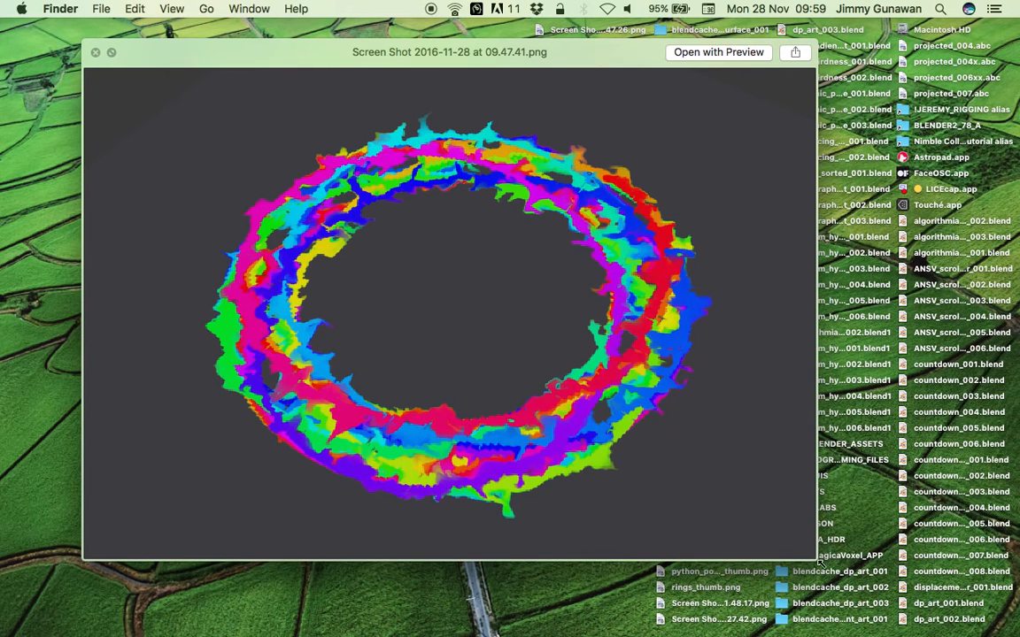
pyautogui.moveTo(807, 556); pyautogui.dragTo(838, 573)
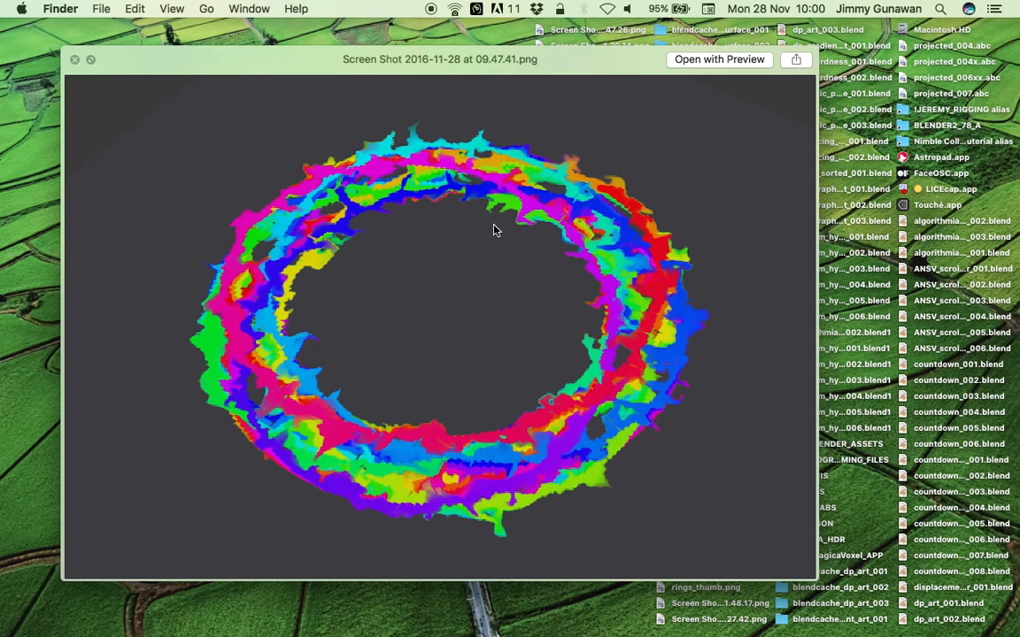
# Compare the previewed multicoloured ring with the spirographs in Blender, finishing in Blender's 3D viewport.
pyautogui.hotkey('ctrl', 'Right')
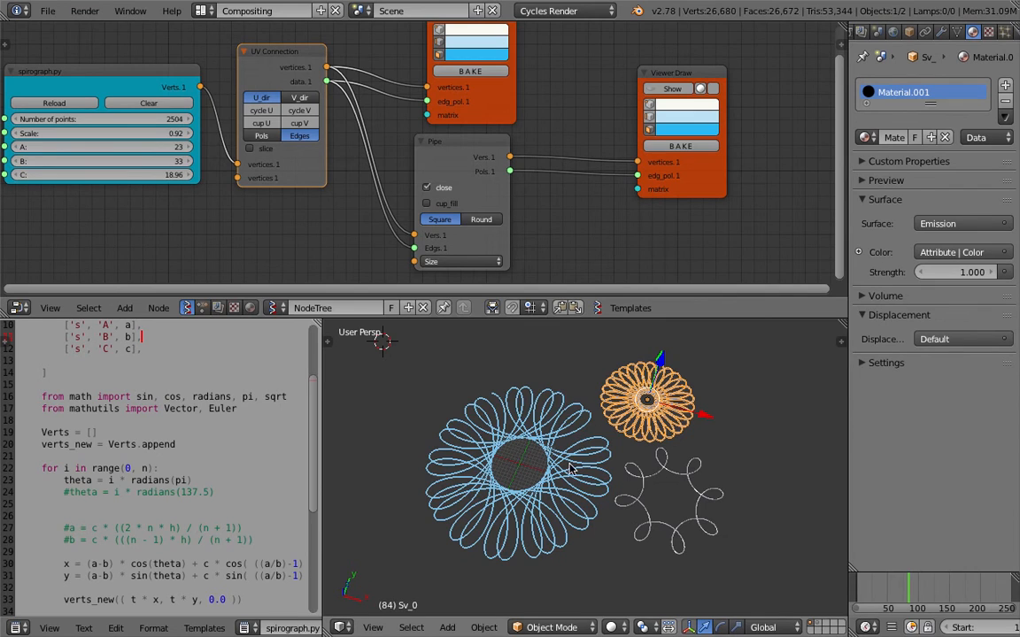
pyautogui.hotkey('ctrl', 'Left')
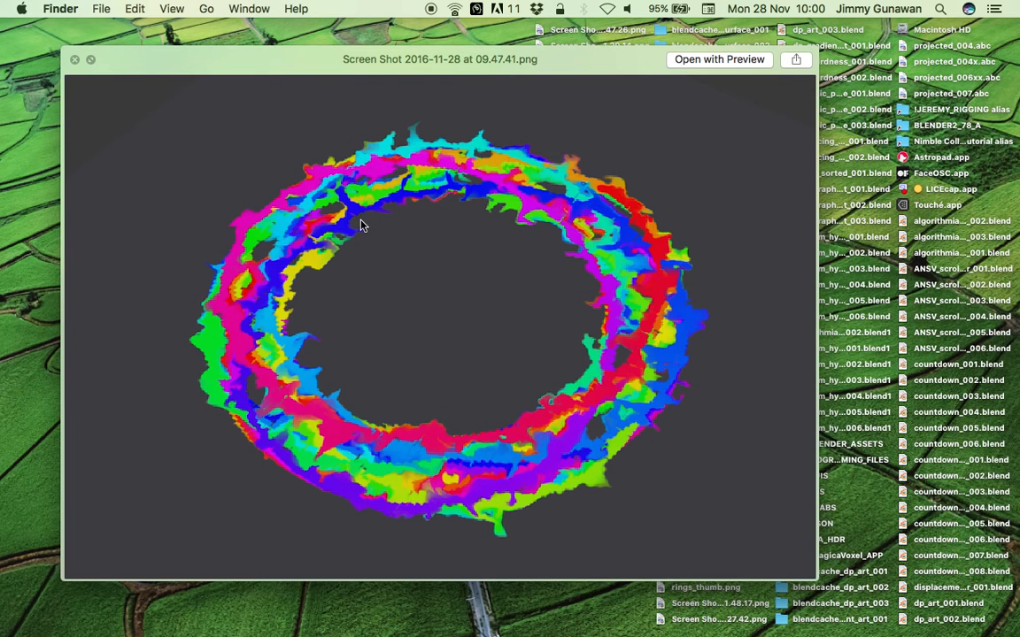
pyautogui.hotkey('ctrl', 'Right')
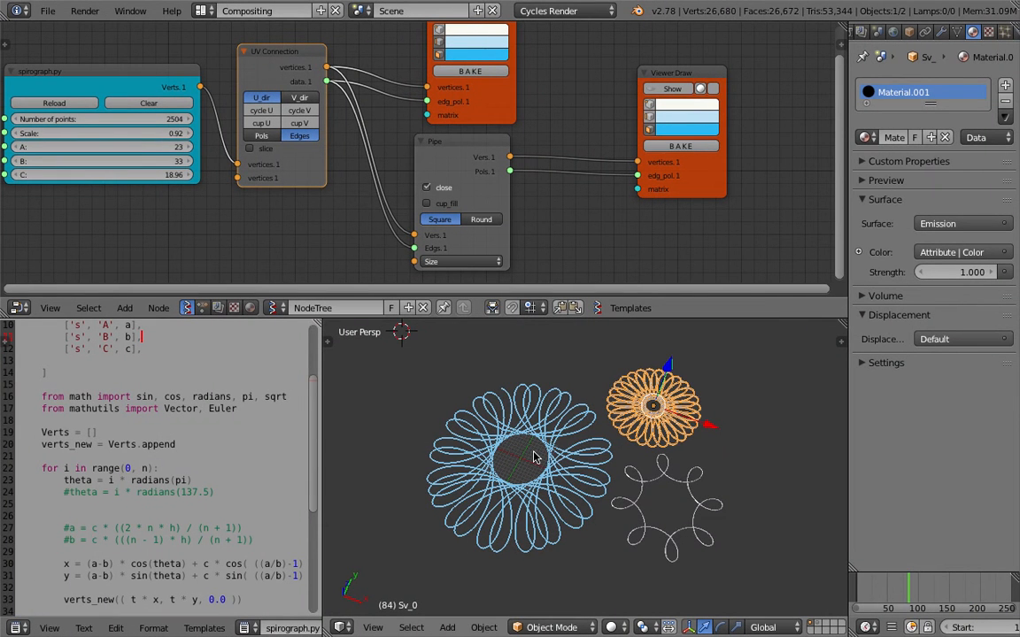
pyautogui.moveTo(622, 444)
pyautogui.mouseDown(button='middle')
pyautogui.moveTo(614, 376)
pyautogui.moveTo(620, 422)
pyautogui.mouseUp(button='middle')
pyautogui.scroll(1, 619, 422)
pyautogui.click(746, 378)
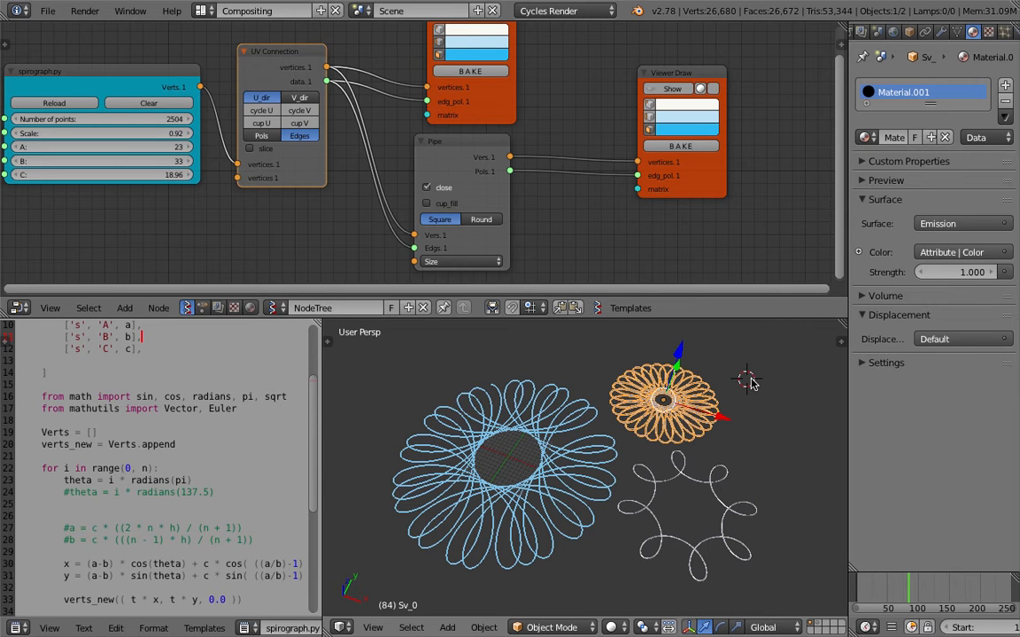
# Widen the 3D viewport by narrowing the text editor, fit the nodes and curves in view, and save the file.
pyautogui.moveTo(319, 354); pyautogui.dragTo(283, 360)
pyautogui.moveTo(531, 398); pyautogui.dragTo(566, 423, button='middle')
pyautogui.scroll(-2, 519, 202)
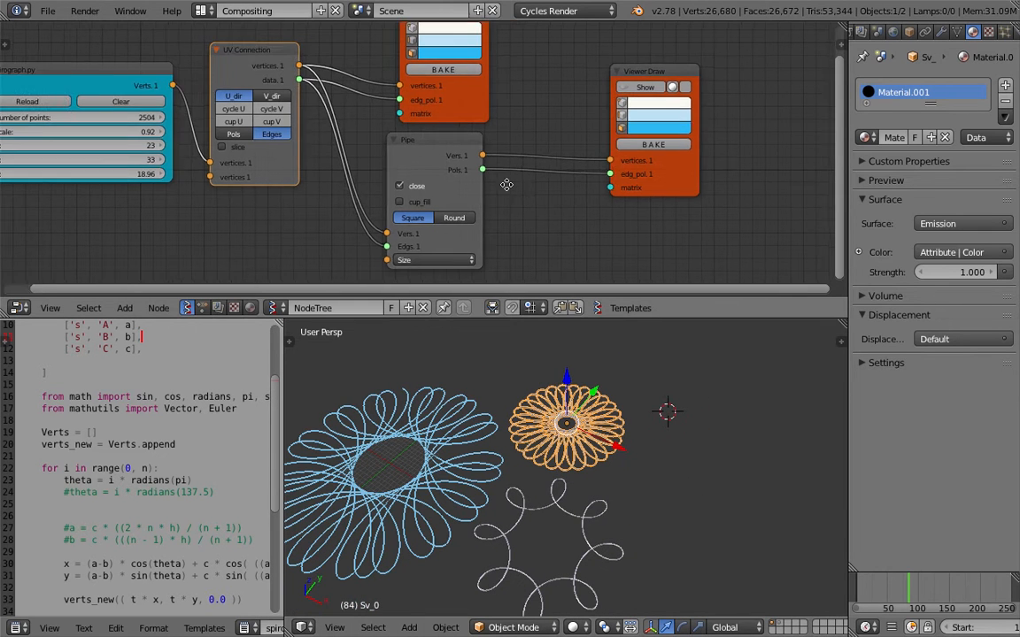
pyautogui.moveTo(519, 202); pyautogui.dragTo(529, 204, button='middle')
pyautogui.moveTo(641, 403); pyautogui.dragTo(652, 393, button='middle')
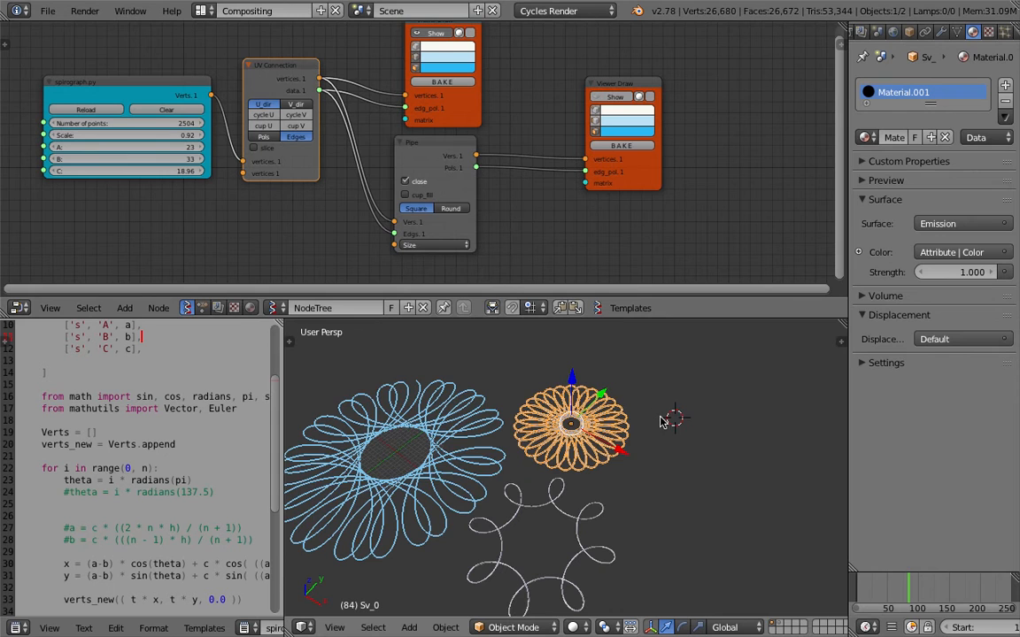
pyautogui.click(652, 391)
pyautogui.keyDown('shift'); pyautogui.moveTo(397, 428); pyautogui.dragTo(471, 424, button='middle'); pyautogui.keyUp('shift')
pyautogui.moveTo(541, 395); pyautogui.dragTo(553, 417, button='middle')
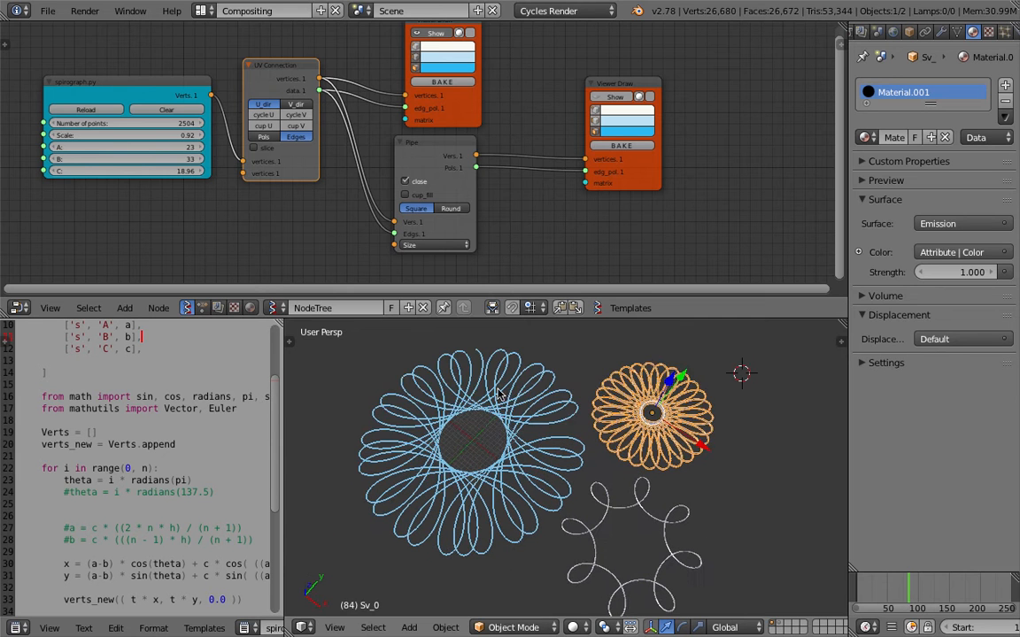
pyautogui.hotkey('ctrl', 's')
pyautogui.click(554, 416)
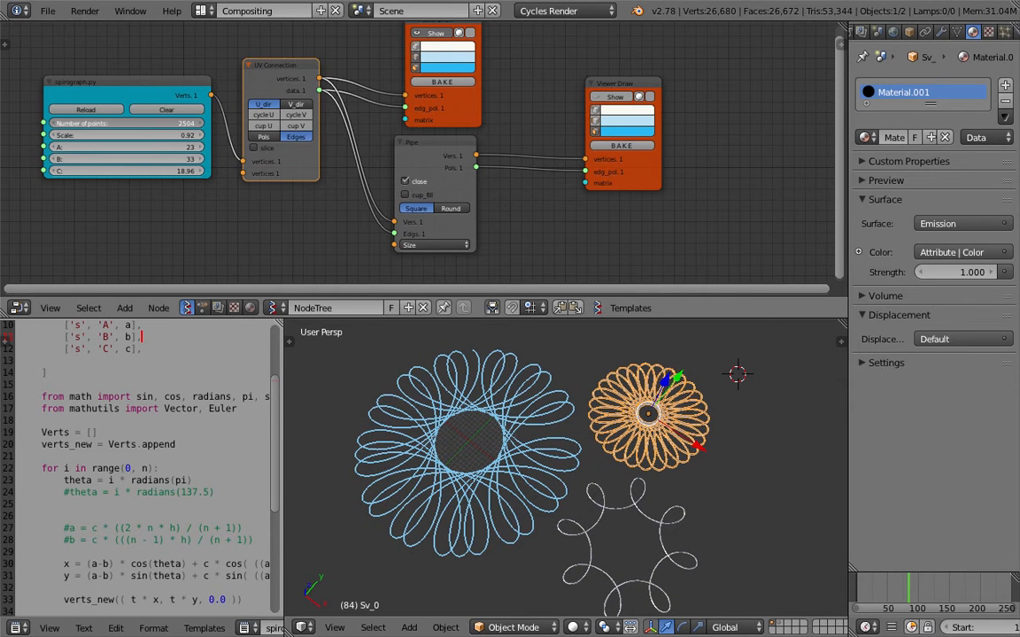
# Set the spirograph.py node's number of points to 3478 and inspect the denser curve.
pyautogui.moveTo(128, 123); pyautogui.dragTo(212, 123)
pyautogui.moveTo(531, 426); pyautogui.dragTo(502, 449, button='middle')
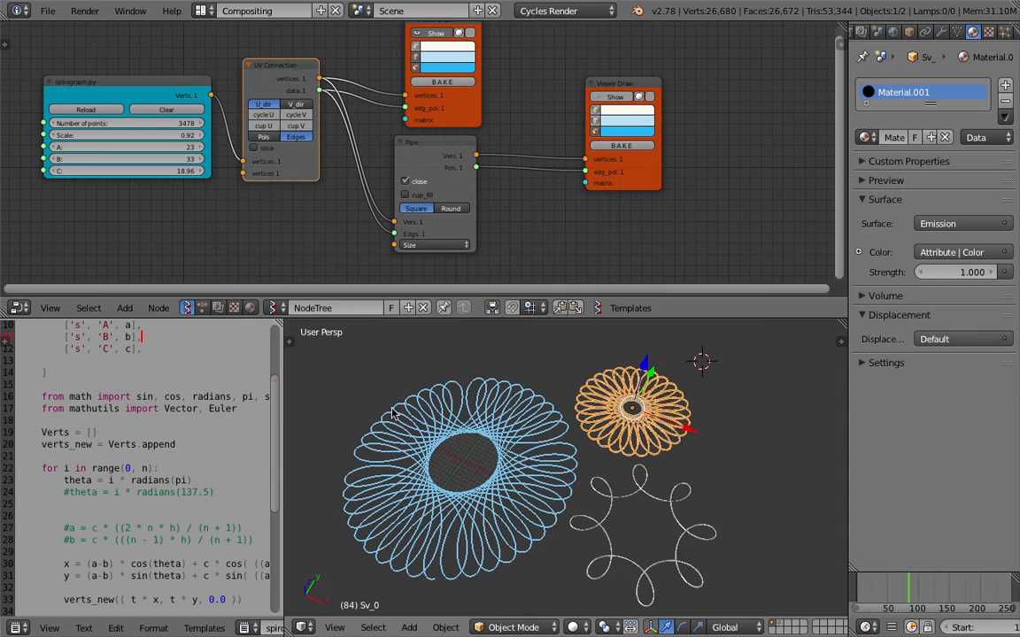
pyautogui.moveTo(482, 413); pyautogui.dragTo(542, 424, button='middle')
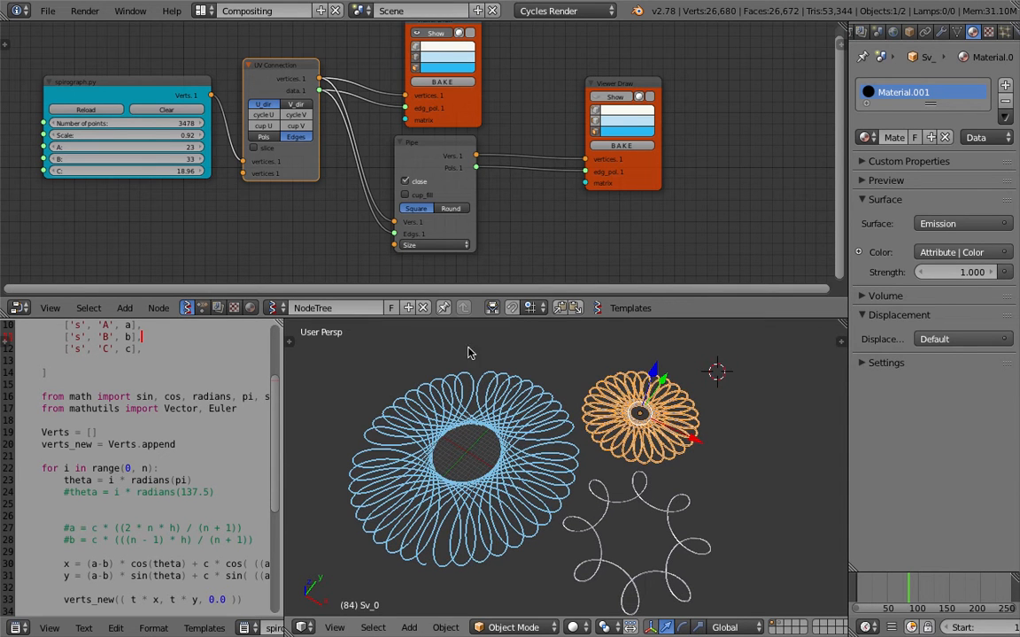
# Set C to 29.40 on the spirograph.py node and save the file.
pyautogui.moveTo(184, 175); pyautogui.dragTo(325, 175)
pyautogui.scroll(-1, 441, 413)
pyautogui.moveTo(557, 465); pyautogui.dragTo(526, 479, button='middle')
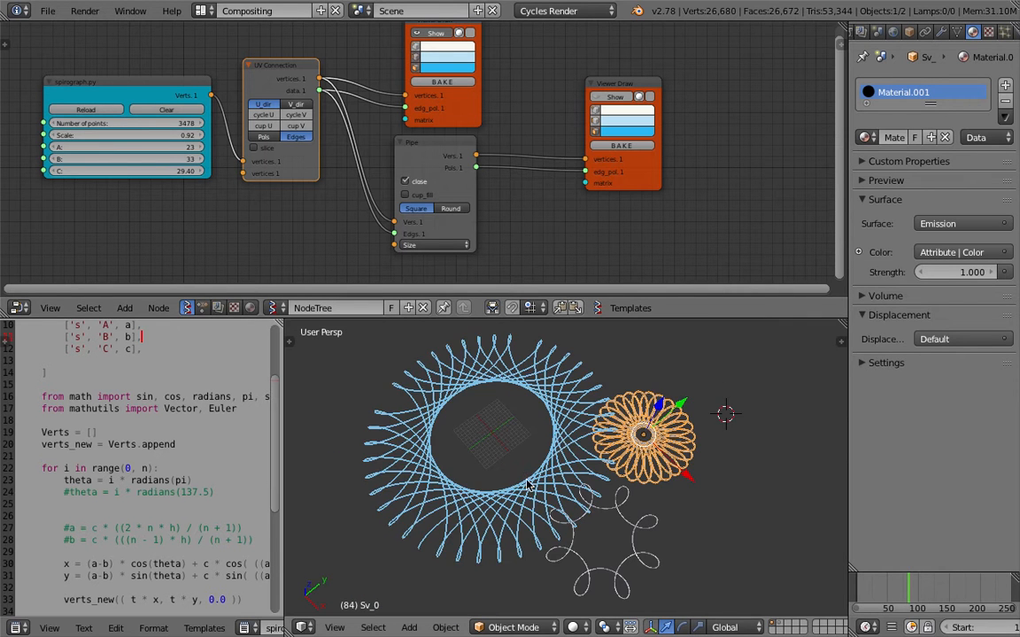
pyautogui.keyDown('shift'); pyautogui.moveTo(622, 451); pyautogui.dragTo(611, 430, button='middle'); pyautogui.keyUp('shift')
pyautogui.hotkey('ctrl', 's')
pyautogui.click(565, 453)
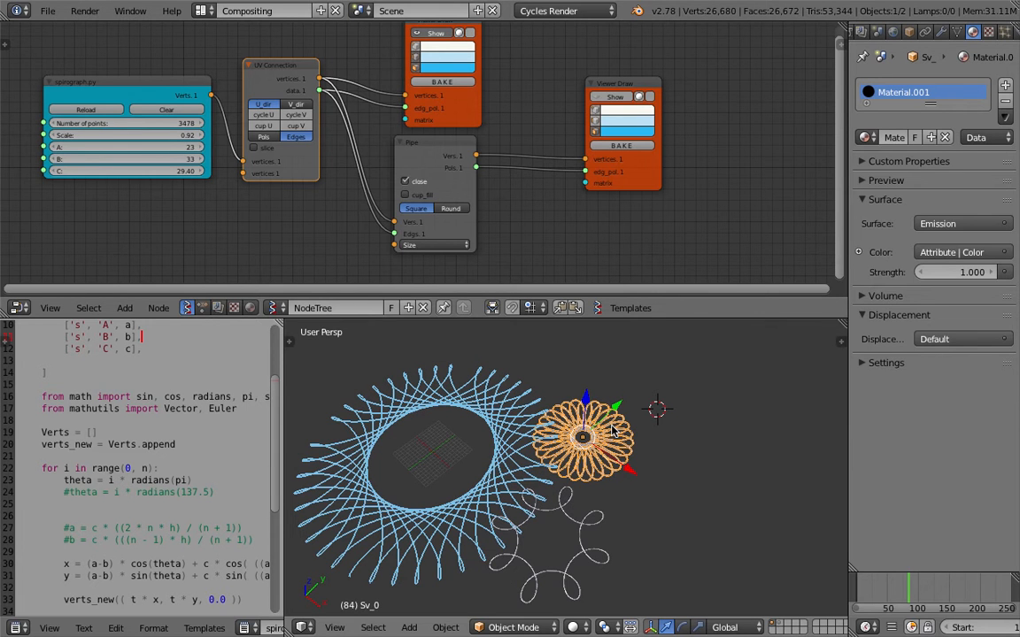
pyautogui.moveTo(614, 427); pyautogui.dragTo(481, 449, button='middle')
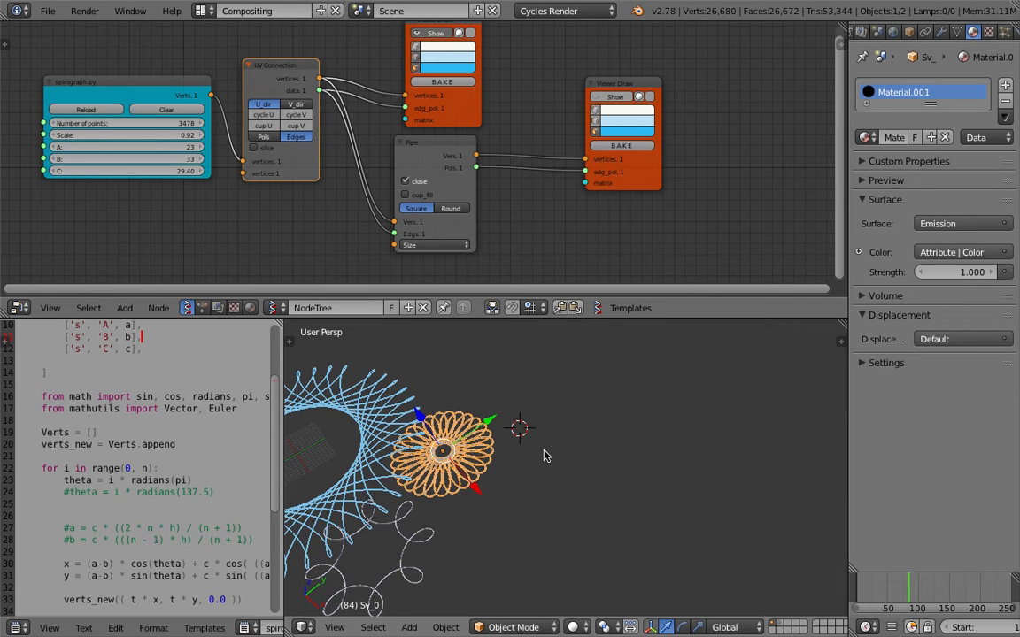
# Examine the blue and orange spirograph curves and the thin looped curve from several angles, and save the file.
pyautogui.scroll(-1, 574, 464)
pyautogui.keyDown('shift'); pyautogui.moveTo(488, 432); pyautogui.dragTo(701, 437, button='middle'); pyautogui.keyUp('shift')
pyautogui.scroll(3, 600, 419)
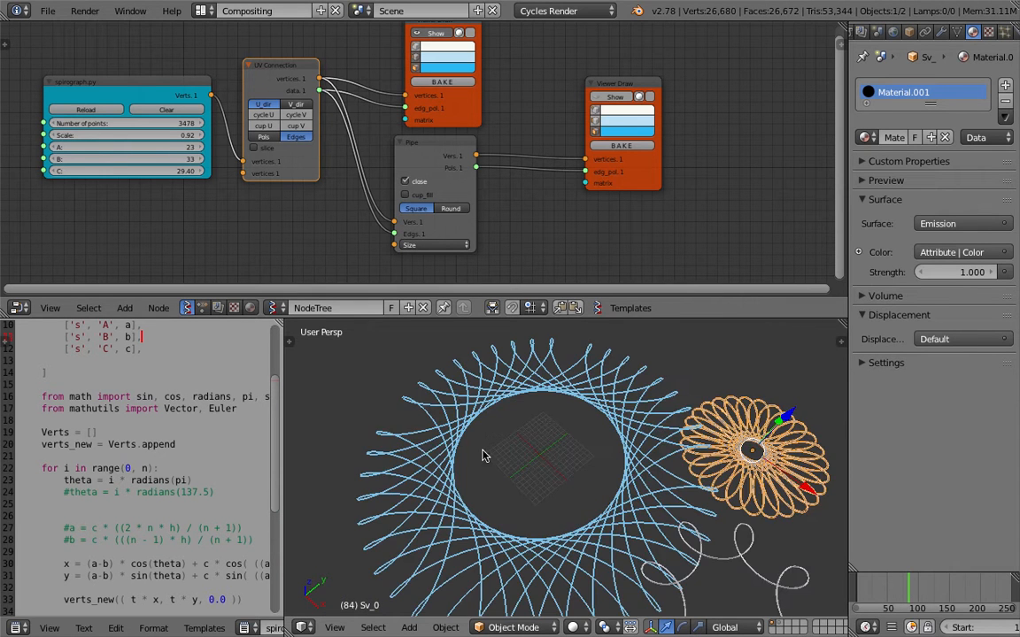
pyautogui.scroll(-2, 508, 447)
pyautogui.scroll(-1, 513, 455)
pyautogui.hotkey('ctrl', 's')
pyautogui.moveTo(625, 449); pyautogui.dragTo(560, 426, button='middle')
pyautogui.click(553, 431)
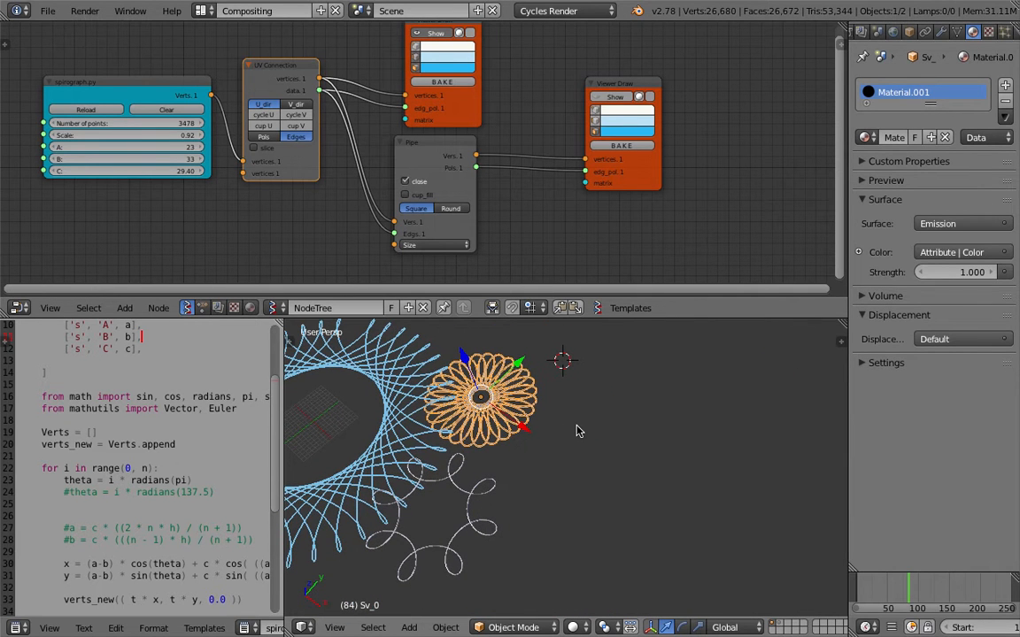
pyautogui.moveTo(576, 431); pyautogui.dragTo(555, 424, button='middle')
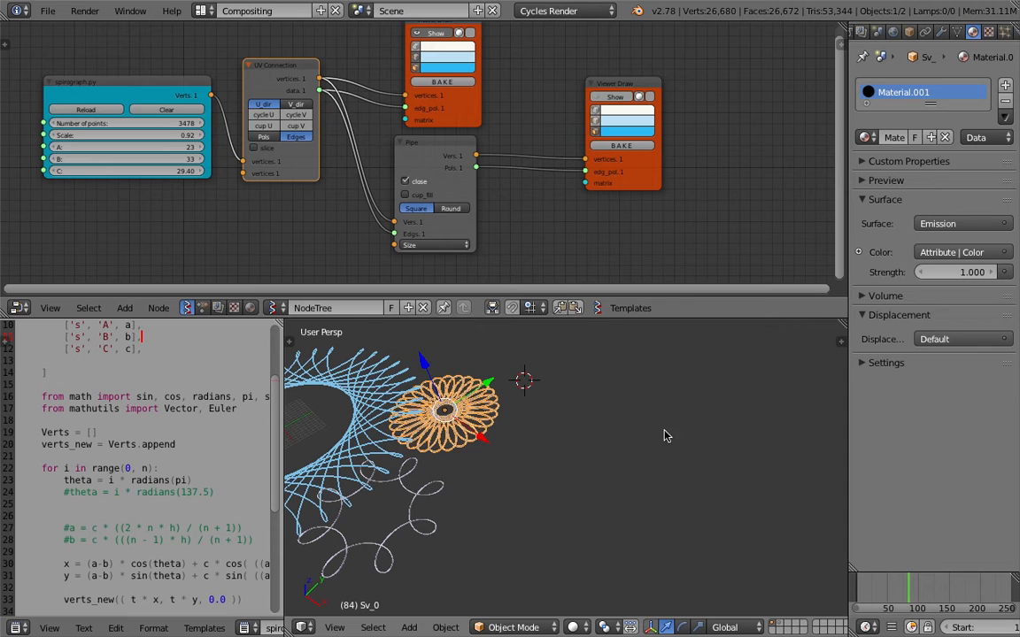
# Sketch a freehand looping grease pencil stroke in the empty space beside the orange spirograph.
pyautogui.moveTo(716, 363)
pyautogui.mouseDown()
pyautogui.moveTo(654, 355)
pyautogui.moveTo(664, 434)
pyautogui.moveTo(659, 398)
pyautogui.moveTo(634, 454)
pyautogui.moveTo(721, 453)
pyautogui.moveTo(713, 470)
pyautogui.moveTo(777, 453)
pyautogui.moveTo(790, 390)
pyautogui.moveTo(799, 416)
pyautogui.moveTo(790, 423)
pyautogui.mouseUp()
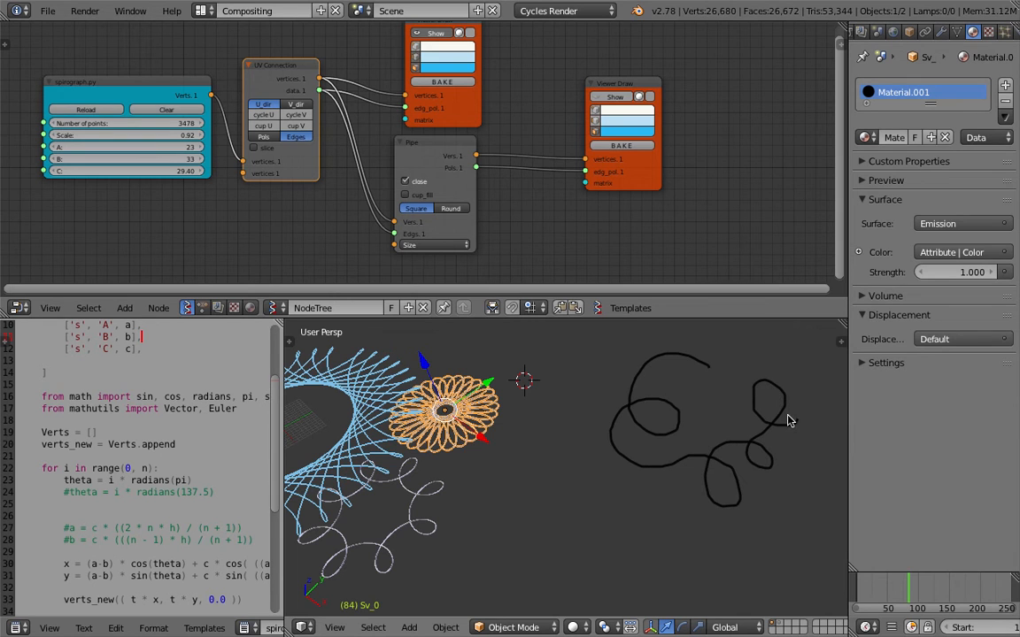
pyautogui.moveTo(790, 422); pyautogui.dragTo(642, 424, button='middle')
pyautogui.moveTo(710, 423); pyautogui.dragTo(537, 449, button='middle')
pyautogui.moveTo(566, 398); pyautogui.dragTo(610, 441, button='middle')
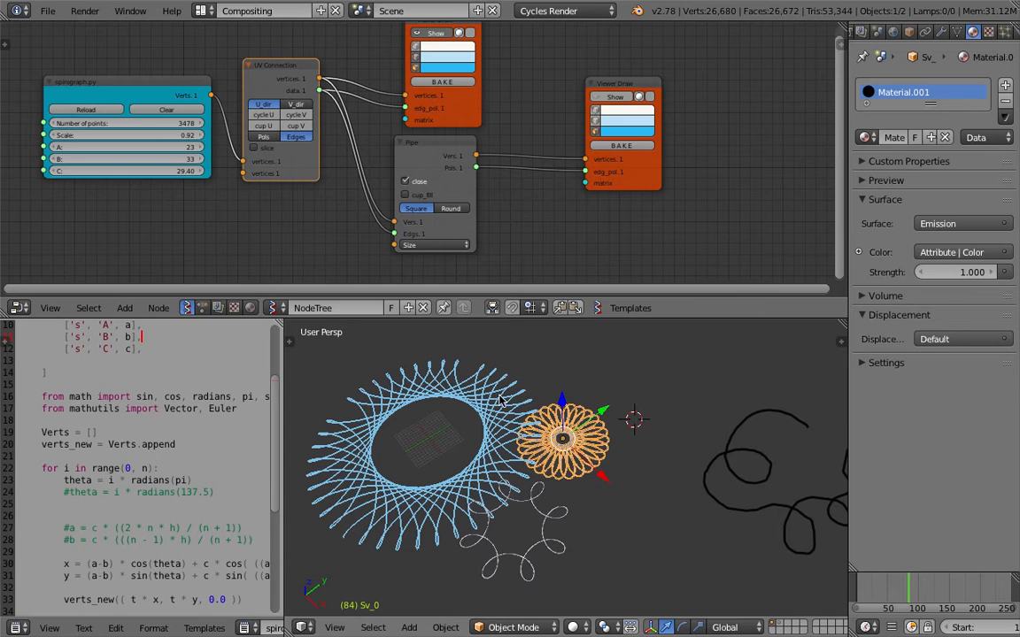
# Save the scene as the next incremented version of wolfram_hypotrochoid_spirograph_006.blend on the Desktop.
pyautogui.click(44, 12)
pyautogui.click(66, 142)
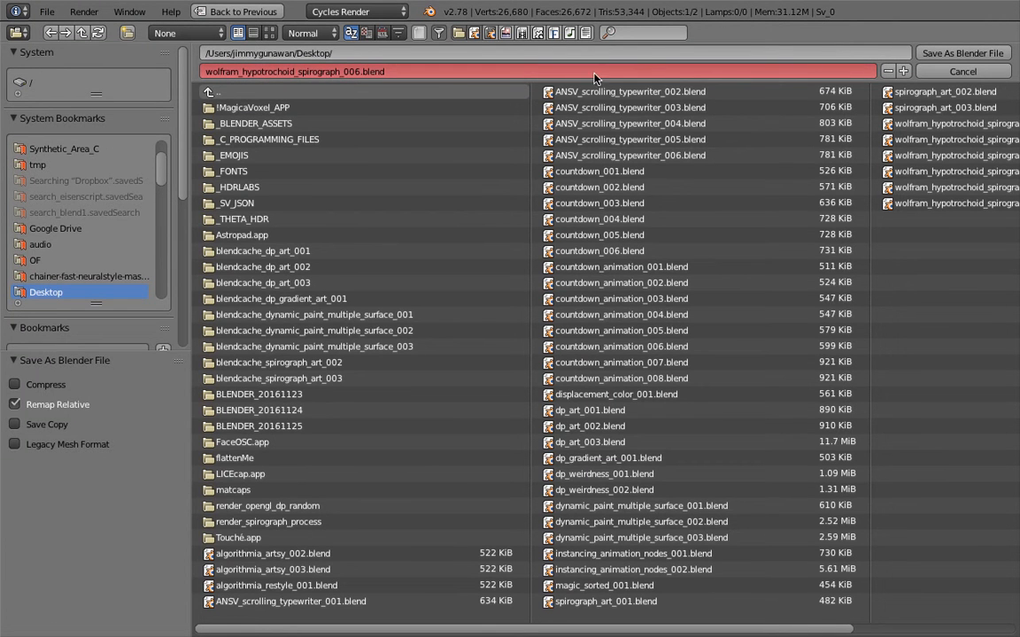
pyautogui.click(903, 71)
pyautogui.click(962, 53)
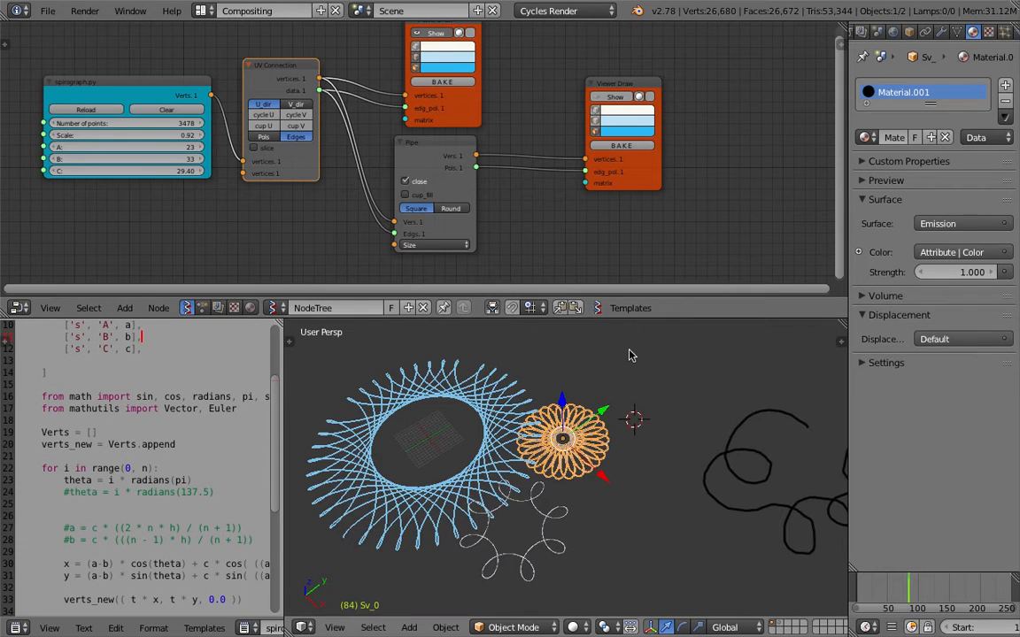
# Start a new Blender file by reloading the start-up file.
pyautogui.moveTo(559, 381); pyautogui.dragTo(568, 384, button='middle')
pyautogui.scroll(3, 180, 398)
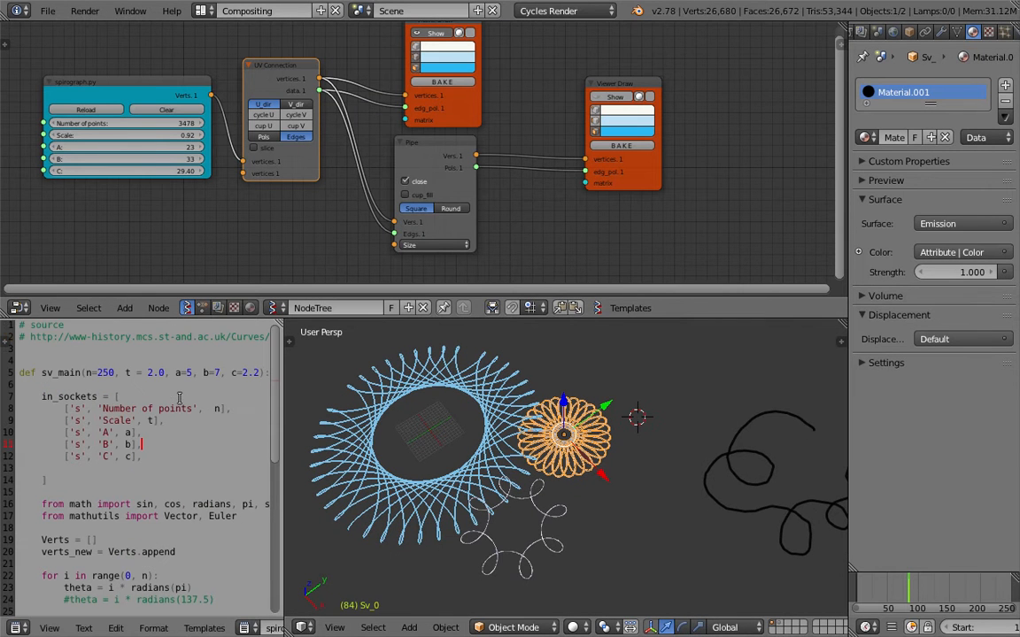
pyautogui.click(50, 12)
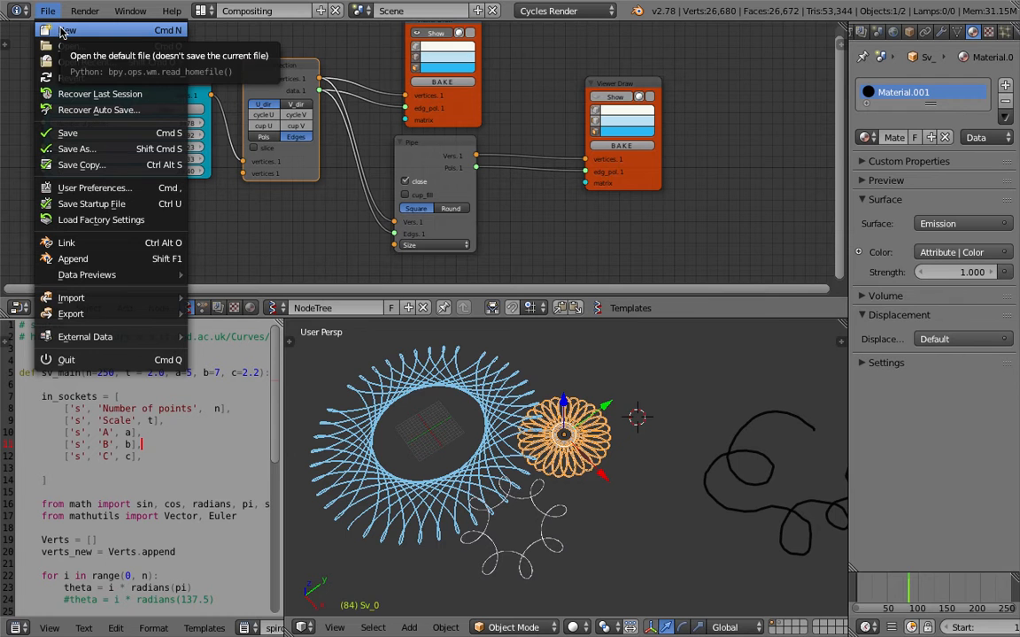
pyautogui.click(61, 31)
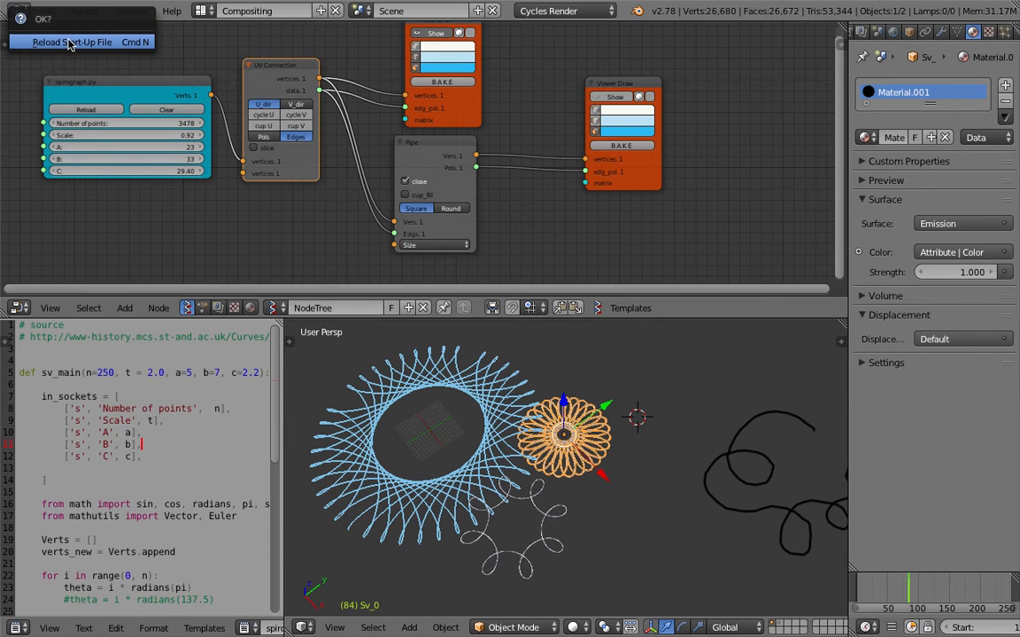
pyautogui.click(70, 42)
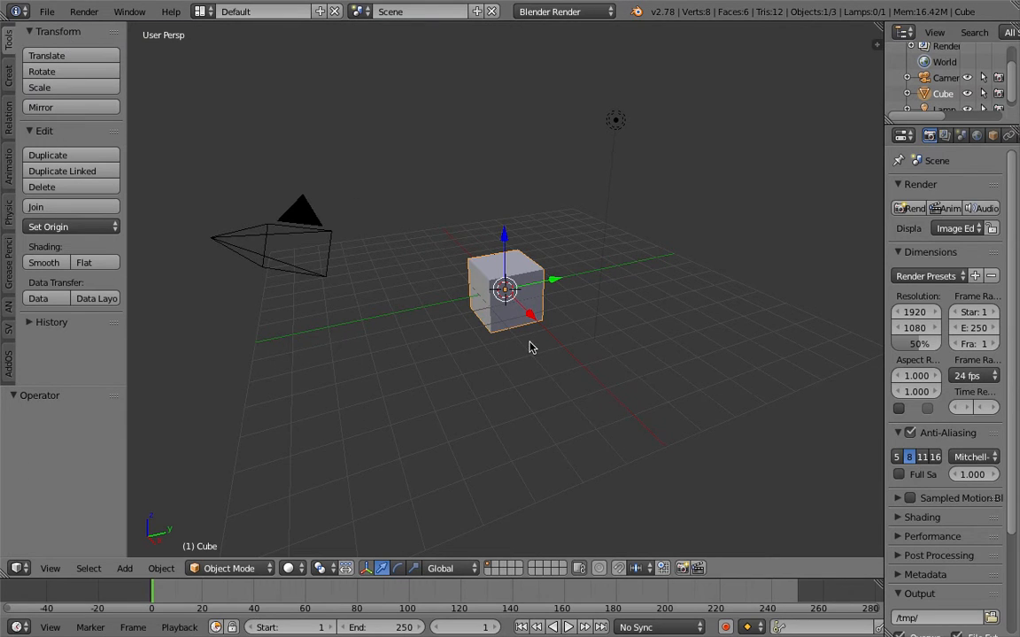
# Move the lamp and camera to the second layer and delete the default cube.
pyautogui.rightClick(573, 184)
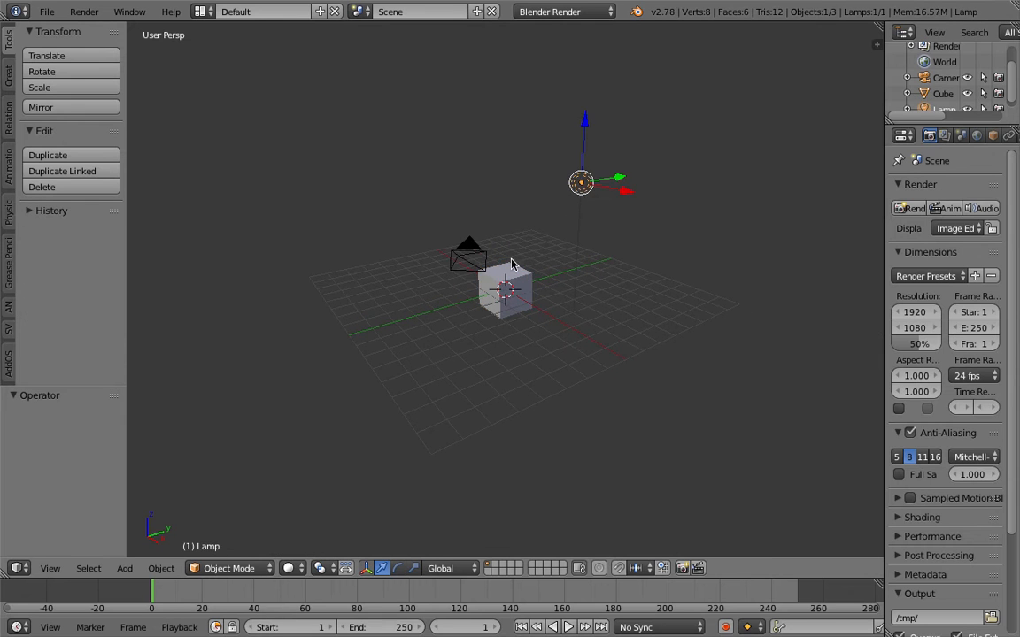
pyautogui.keyDown('shift'); pyautogui.rightClick(429, 255); pyautogui.keyUp('shift')
pyautogui.press('m')
pyautogui.click(617, 288)
pyautogui.rightClick(501, 291)
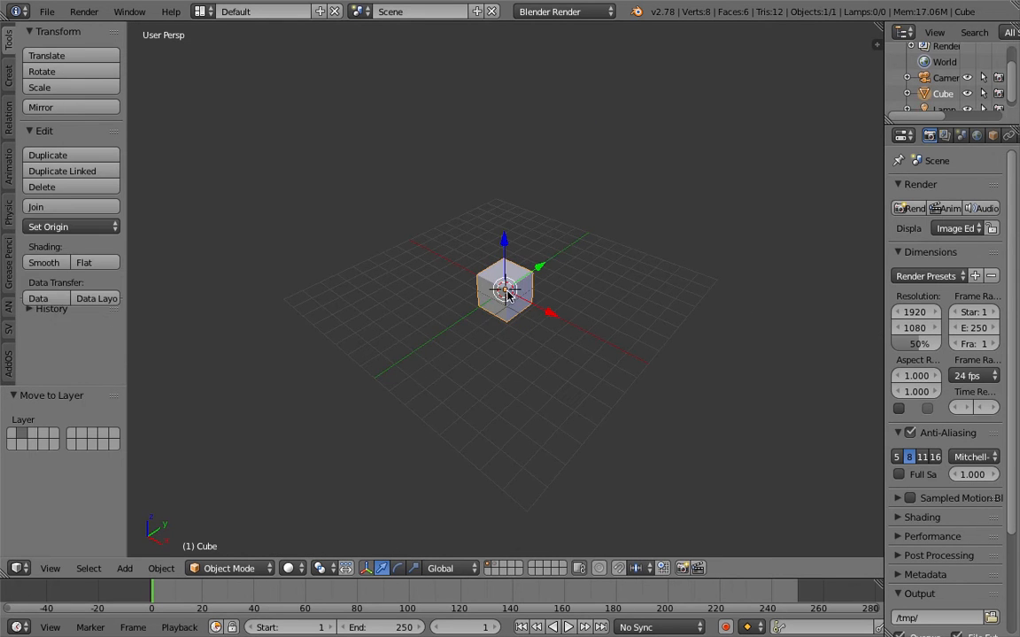
pyautogui.press('Delete')
pyautogui.moveTo(501, 293); pyautogui.dragTo(466, 292, button='middle')
pyautogui.hotkey('shift', 'a')
pyautogui.moveTo(467, 295)
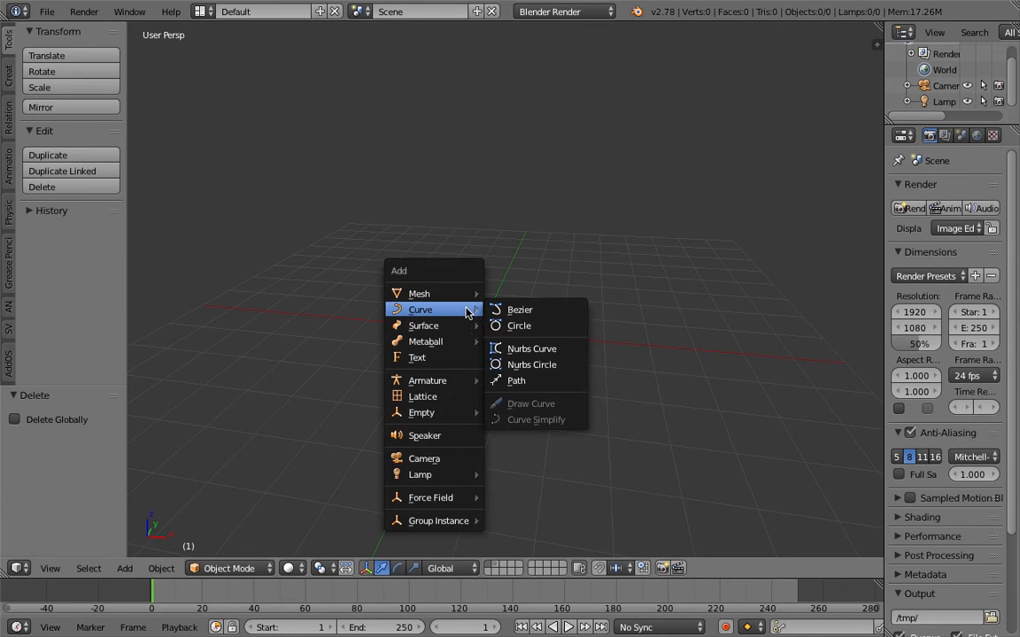
# Switch to the Compositing screen layout and create a new Sverchok node tree.
pyautogui.click(200, 11)
pyautogui.click(233, 68)
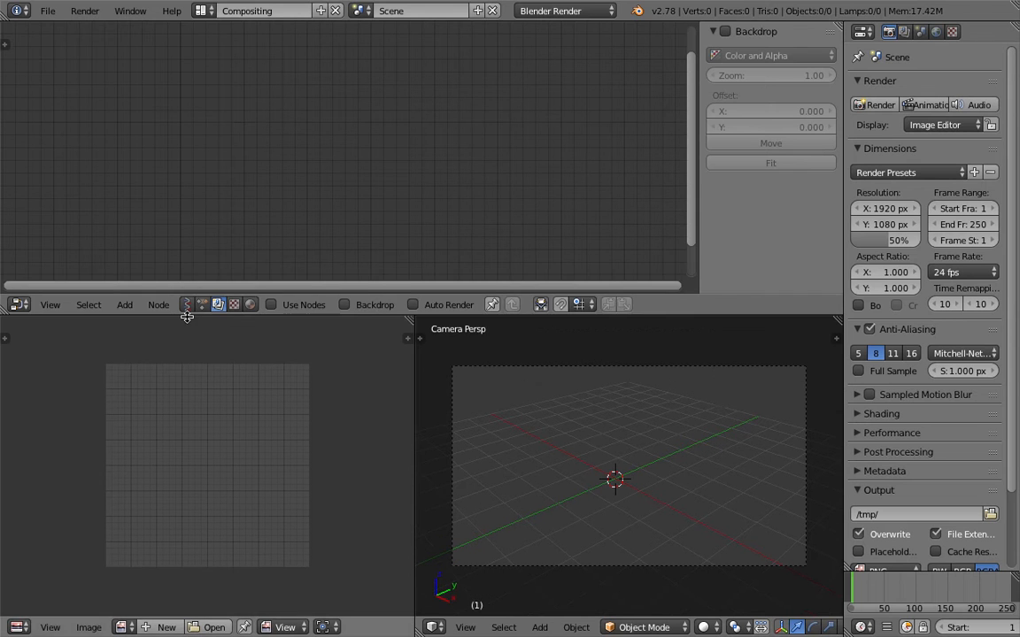
pyautogui.click(186, 304)
pyautogui.click(336, 304)
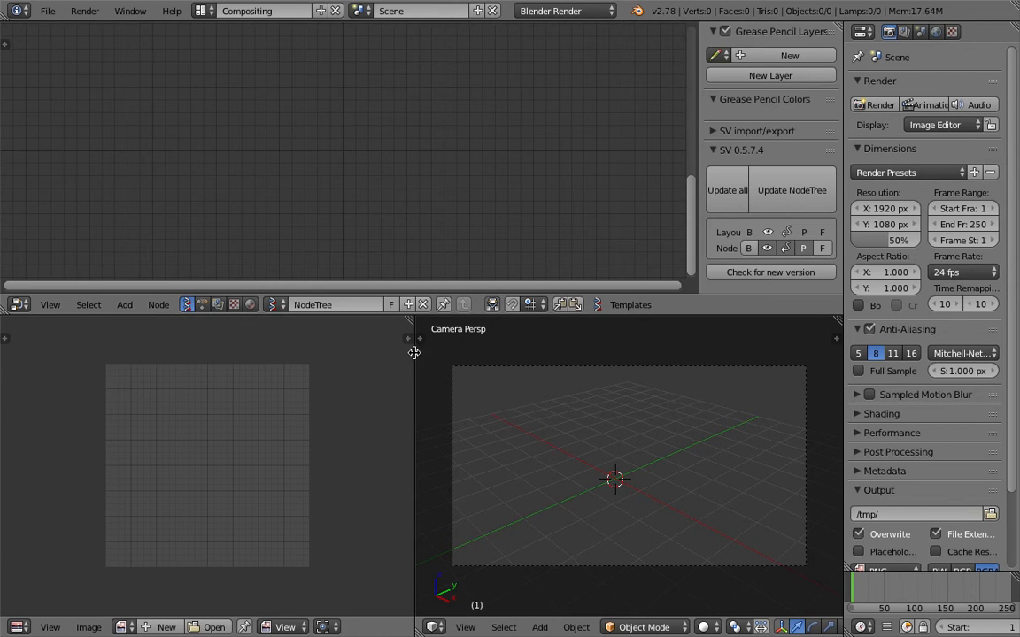
# Narrow the image editor to widen the 3D viewport, leave the camera view, and adjust the node editor's height.
pyautogui.moveTo(413, 352); pyautogui.dragTo(335, 352)
pyautogui.moveTo(439, 313); pyautogui.dragTo(439, 165)
pyautogui.moveTo(758, 457); pyautogui.dragTo(580, 370, button='middle')
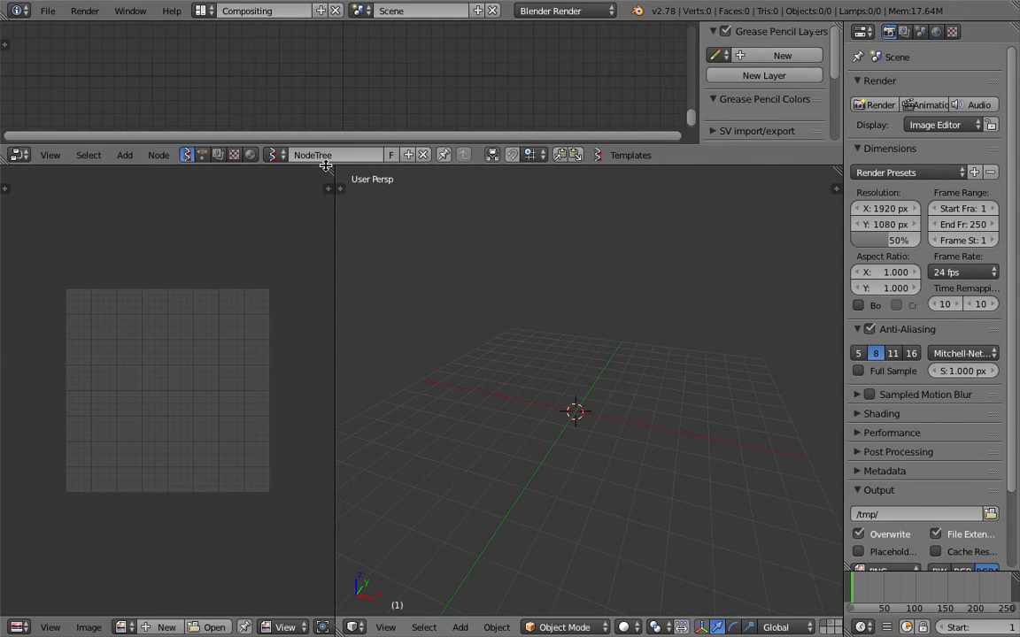
pyautogui.moveTo(326, 166); pyautogui.dragTo(326, 292)
# Add a Circle node to the Sverchok node tree.
pyautogui.press('space')
pyautogui.write('circl')
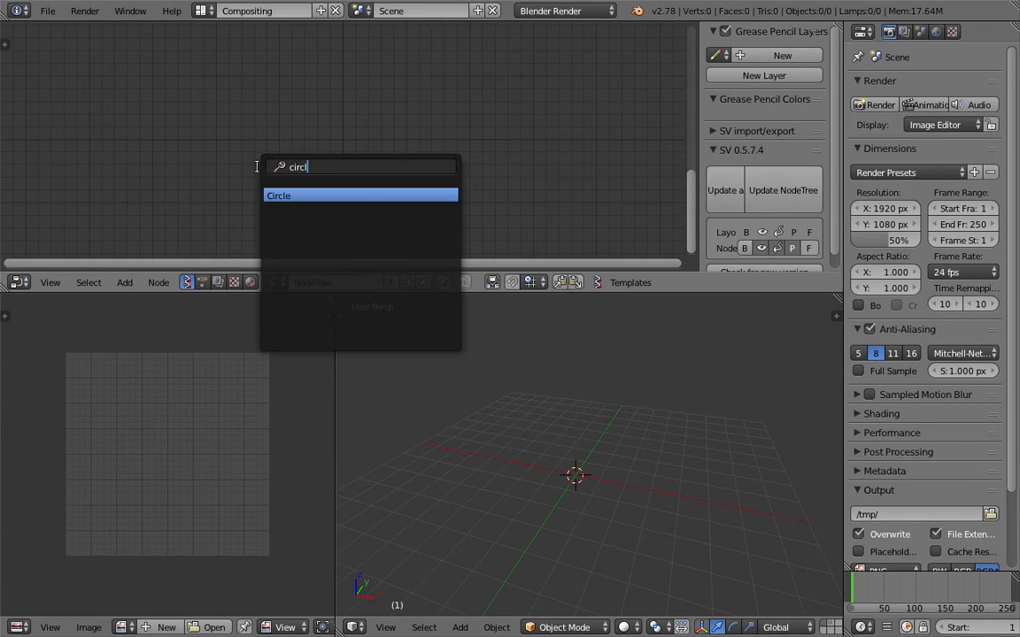
pyautogui.press('Return')
pyautogui.click(262, 95)
# Save the file to the Desktop as tracing_point_advanced_001.blend.
pyautogui.hotkey('ctrl', 's')
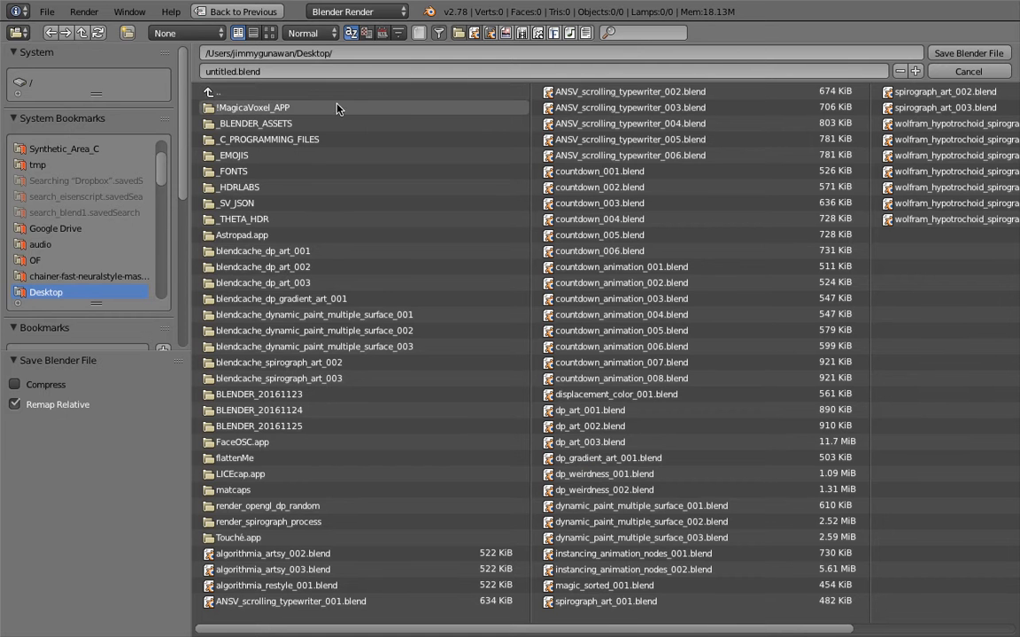
pyautogui.write('dvanced_')
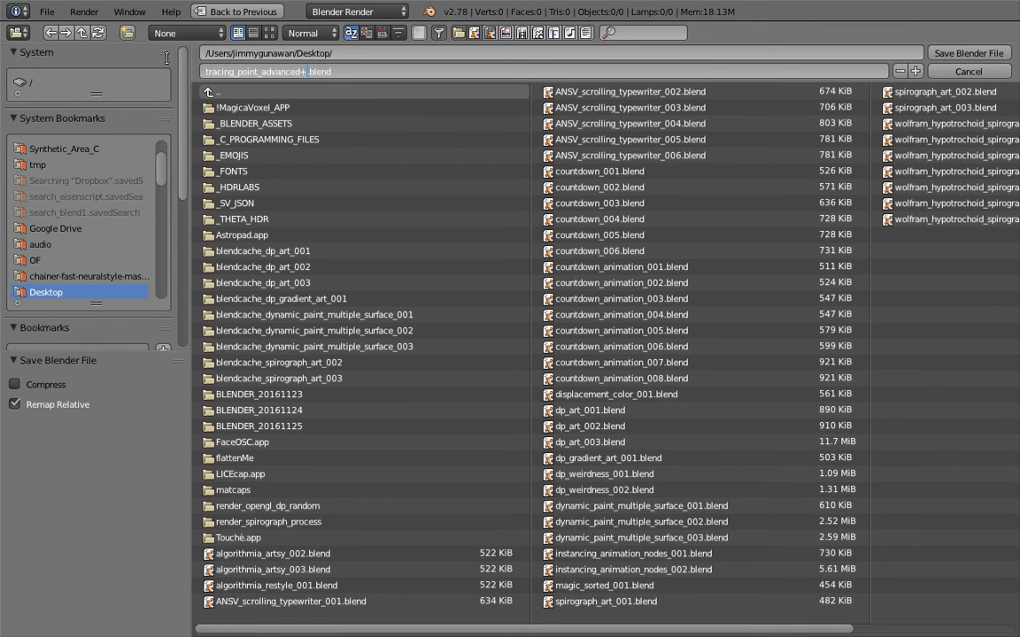
pyautogui.write('01')
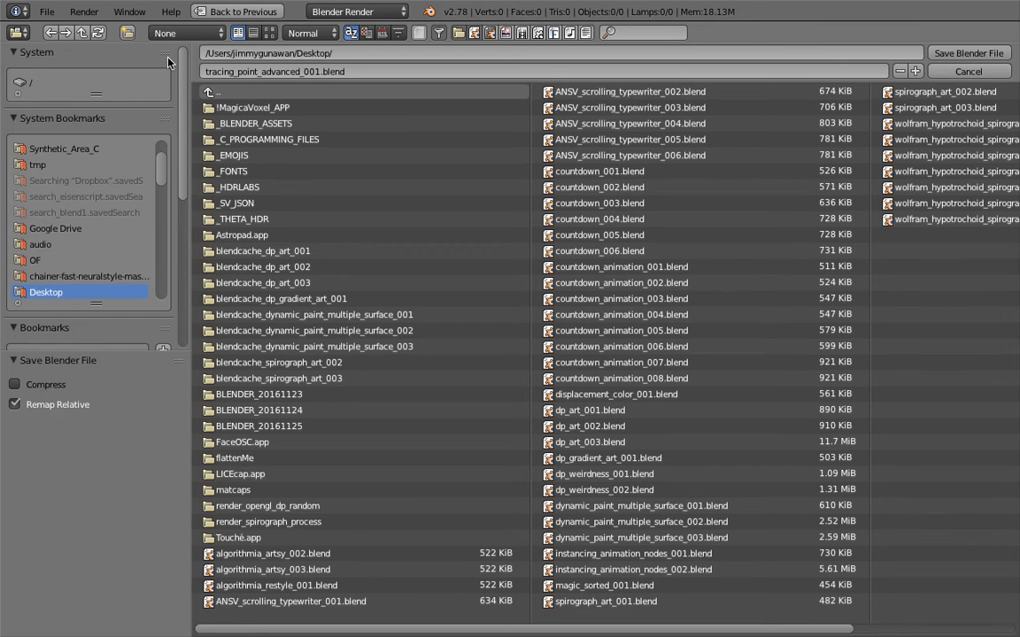
pyautogui.click(951, 53)
# Add a Viewer Draw node and connect the Circle node's vertices and edges to it.
pyautogui.moveTo(599, 410); pyautogui.dragTo(585, 458, button='middle')
pyautogui.hotkey('shift', 'a')
pyautogui.click(412, 132)
pyautogui.write('vie')
pyautogui.press('Return')
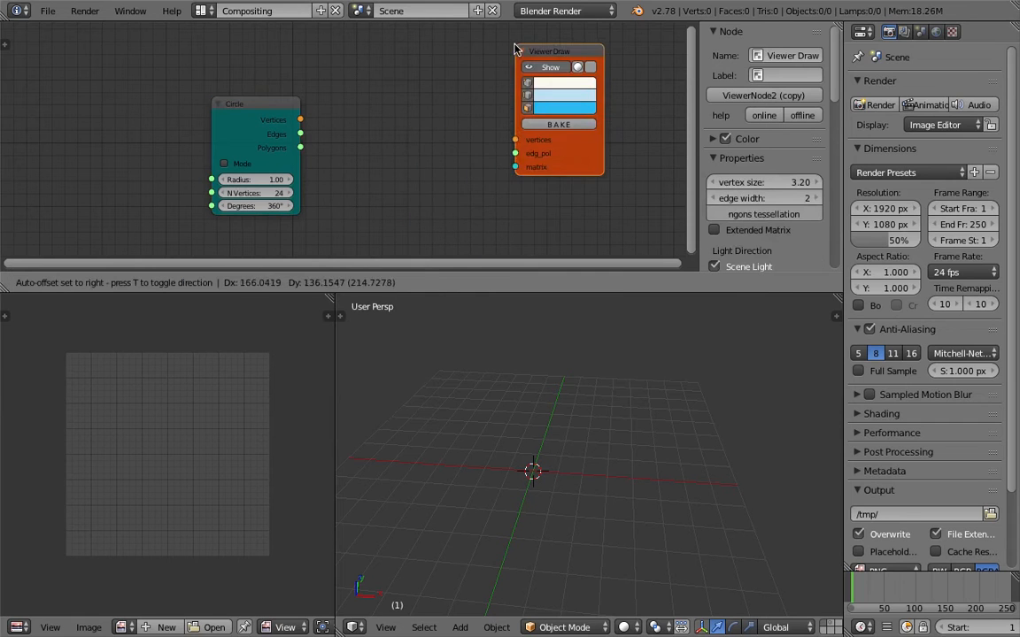
pyautogui.click(380, 87)
pyautogui.moveTo(300, 119)
pyautogui.mouseDown()
pyautogui.moveTo(420, 186)
pyautogui.moveTo(384, 188)
pyautogui.moveTo(421, 200)
pyautogui.mouseUp()
pyautogui.moveTo(536, 194); pyautogui.dragTo(555, 179, button='middle')
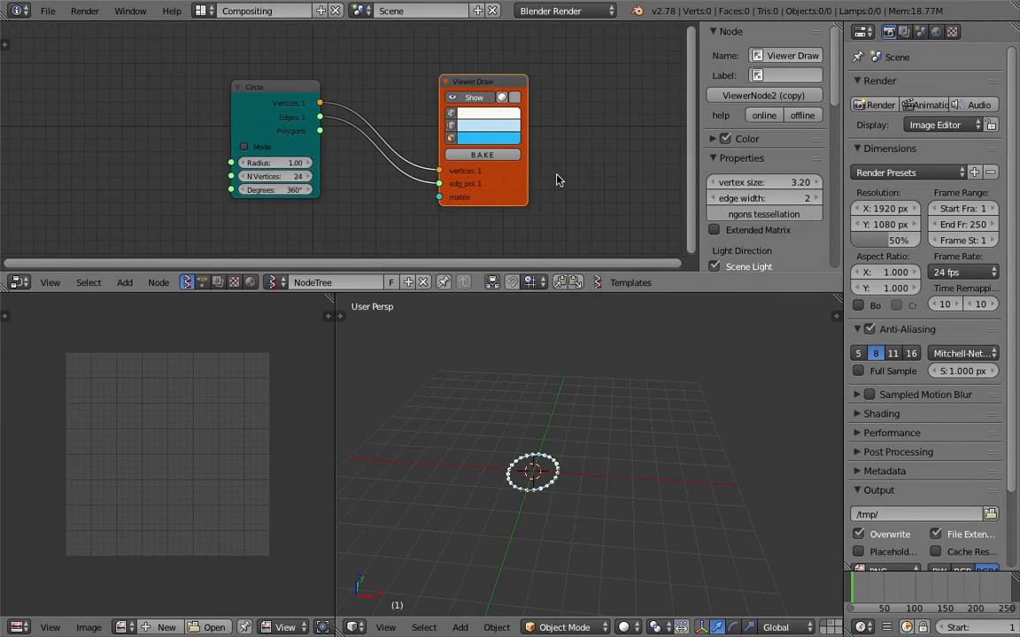
# Set the Circle node's N Vertices to 12 and save the file.
pyautogui.scroll(2, 321, 178)
pyautogui.doubleClick(275, 183)
pyautogui.write('12')
pyautogui.press('Return')
pyautogui.scroll(4, 475, 398)
pyautogui.keyDown('shift'); pyautogui.moveTo(504, 446); pyautogui.dragTo(593, 434, button='middle'); pyautogui.keyUp('shift')
pyautogui.hotkey('ctrl', 's')
pyautogui.click(593, 435)
# Narrow the image editor further to enlarge the 3D viewport and save the file.
pyautogui.click(340, 355)
pyautogui.moveTo(336, 362); pyautogui.dragTo(202, 364)
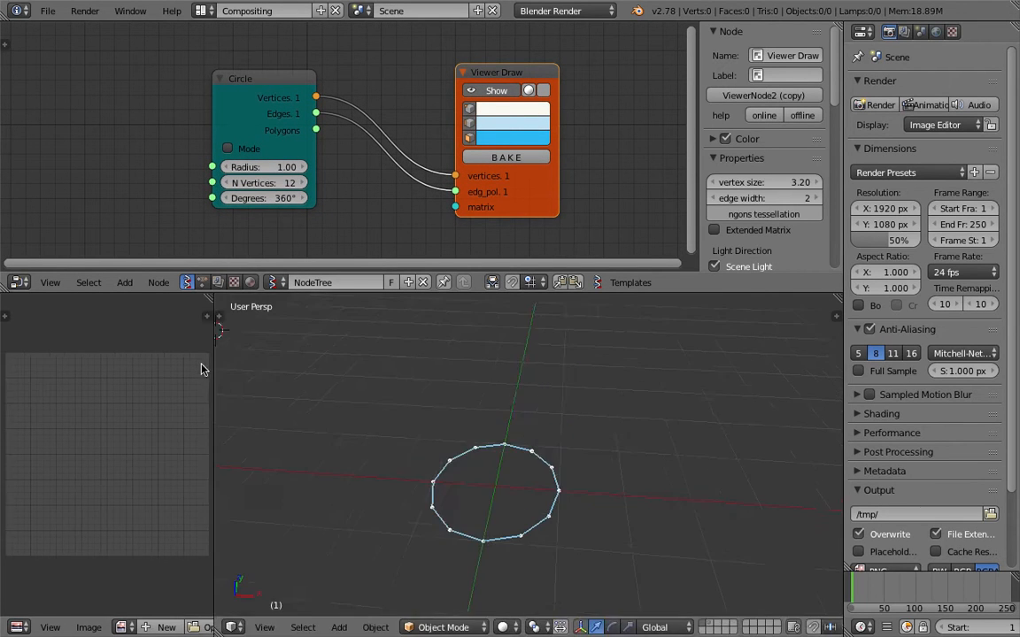
pyautogui.moveTo(330, 224); pyautogui.dragTo(315, 218, button='middle')
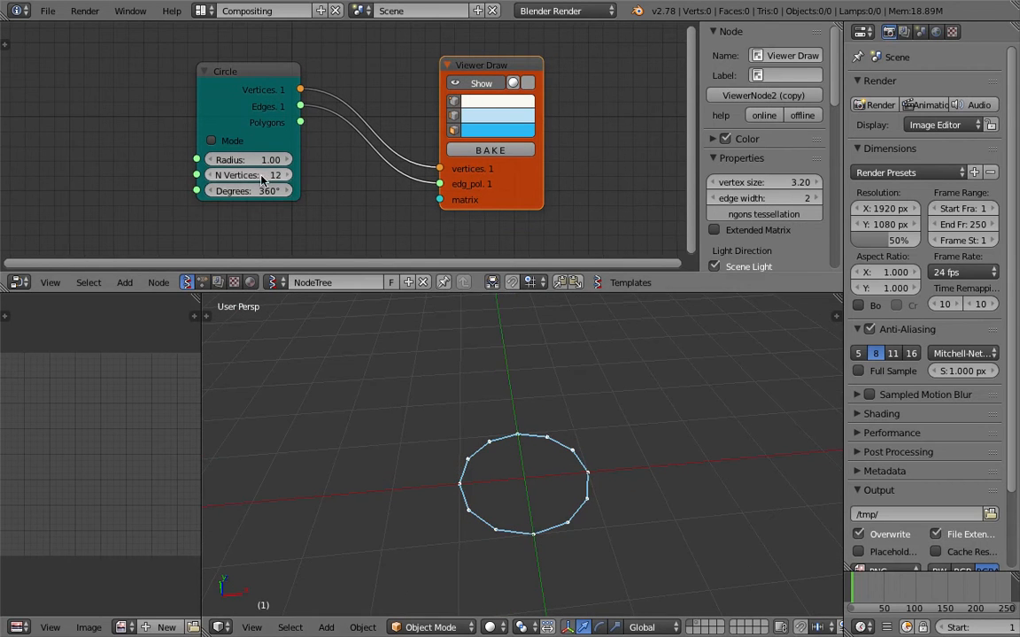
pyautogui.hotkey('ctrl', 's')
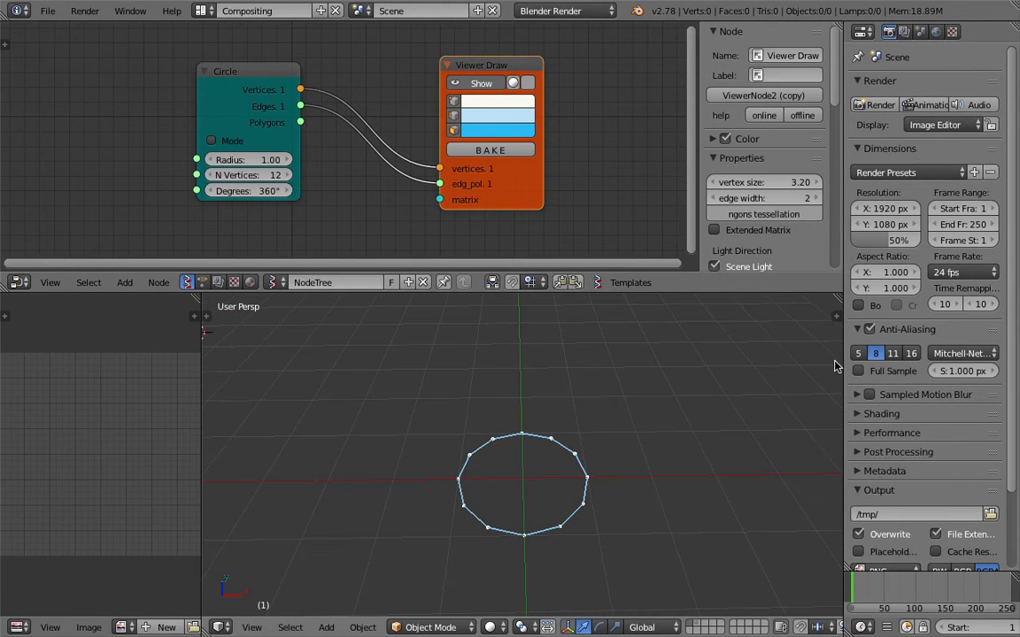
# Sketch a straight grease pencil arrow along the X axis beside the circle, with a curved rotation arrow above it, and save.
pyautogui.moveTo(661, 343); pyautogui.dragTo(660, 398, button='middle')
pyautogui.moveTo(582, 435); pyautogui.dragTo(540, 434, button='middle')
pyautogui.moveTo(610, 441); pyautogui.dragTo(505, 462, button='middle')
pyautogui.moveTo(492, 461)
pyautogui.mouseDown()
pyautogui.moveTo(633, 446)
pyautogui.moveTo(625, 454)
pyautogui.mouseUp()
pyautogui.moveTo(541, 395); pyautogui.dragTo(569, 428)
pyautogui.hotkey('ctrl', 's')
pyautogui.click(521, 451)
pyautogui.moveTo(624, 490)
pyautogui.keyDown('shift'); pyautogui.mouseDown(button='middle')
pyautogui.moveTo(622, 469)
pyautogui.moveTo(587, 426)
pyautogui.mouseUp(button='middle'); pyautogui.keyUp('shift')
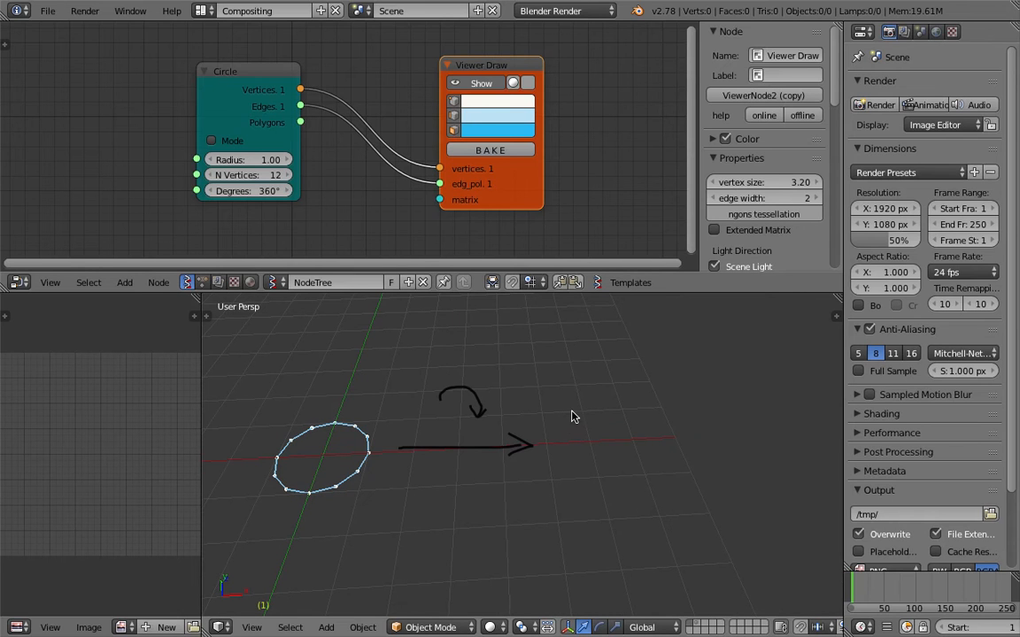
# Sketch a wavy grease pencil curve beyond the straight arrow's tip and save the file.
pyautogui.moveTo(594, 407)
pyautogui.mouseDown()
pyautogui.moveTo(617, 455)
pyautogui.moveTo(662, 439)
pyautogui.moveTo(676, 400)
pyautogui.moveTo(719, 460)
pyautogui.moveTo(758, 400)
pyautogui.mouseUp()
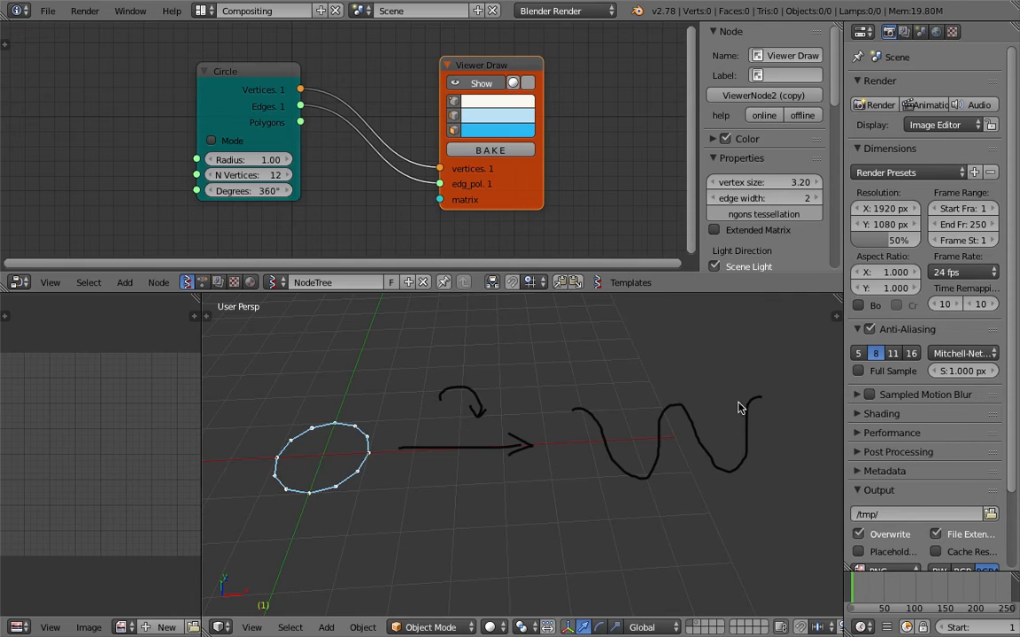
pyautogui.moveTo(723, 412)
pyautogui.mouseDown(button='middle')
pyautogui.moveTo(635, 442)
pyautogui.moveTo(660, 414)
pyautogui.moveTo(742, 428)
pyautogui.moveTo(733, 398)
pyautogui.moveTo(627, 436)
pyautogui.mouseUp(button='middle')
pyautogui.moveTo(444, 447)
pyautogui.mouseDown(button='middle')
pyautogui.moveTo(748, 439)
pyautogui.moveTo(712, 442)
pyautogui.mouseUp(button='middle')
pyautogui.moveTo(617, 417); pyautogui.dragTo(660, 469, button='middle')
pyautogui.hotkey('ctrl', 's')
# Sketch a vertical grease pencil arrow and a curved rotation arrow above the circle.
pyautogui.moveTo(677, 423)
pyautogui.mouseDown(button='middle')
pyautogui.moveTo(728, 466)
pyautogui.moveTo(425, 482)
pyautogui.moveTo(447, 459)
pyautogui.moveTo(434, 457)
pyautogui.moveTo(430, 483)
pyautogui.moveTo(412, 483)
pyautogui.mouseUp(button='middle')
pyautogui.moveTo(425, 485); pyautogui.dragTo(422, 408)
pyautogui.moveTo(314, 446)
pyautogui.mouseDown()
pyautogui.moveTo(353, 467)
pyautogui.moveTo(394, 453)
pyautogui.mouseUp()
pyautogui.moveTo(369, 455); pyautogui.dragTo(374, 520, button='middle')
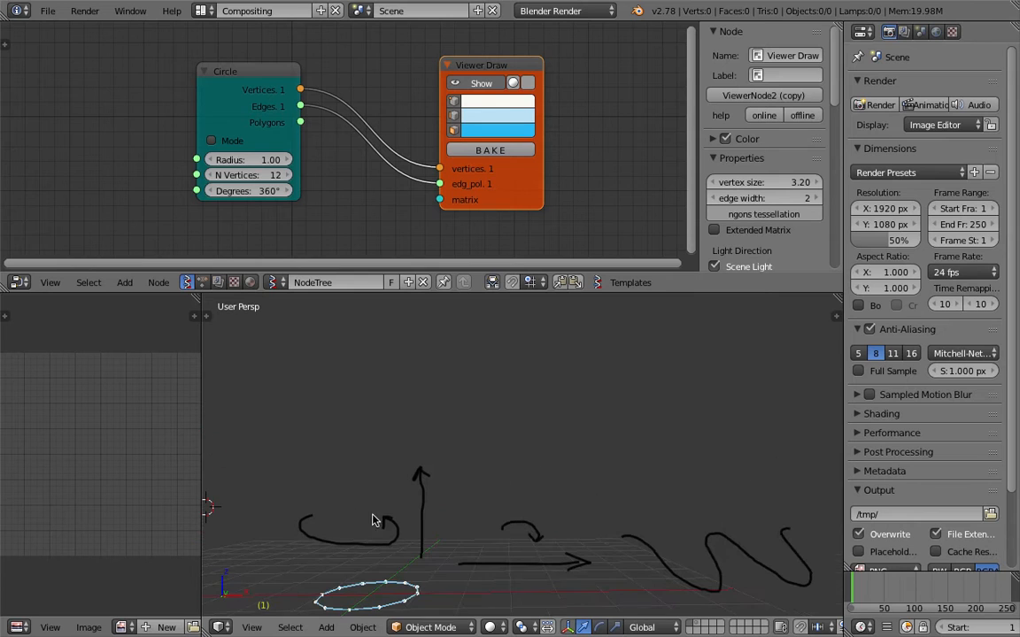
# Sketch a rising grease pencil coil above the circle's rotation arrow and save the file.
pyautogui.moveTo(314, 502)
pyautogui.mouseDown()
pyautogui.moveTo(391, 446)
pyautogui.moveTo(331, 437)
pyautogui.moveTo(398, 410)
pyautogui.moveTo(334, 322)
pyautogui.moveTo(381, 317)
pyautogui.mouseUp()
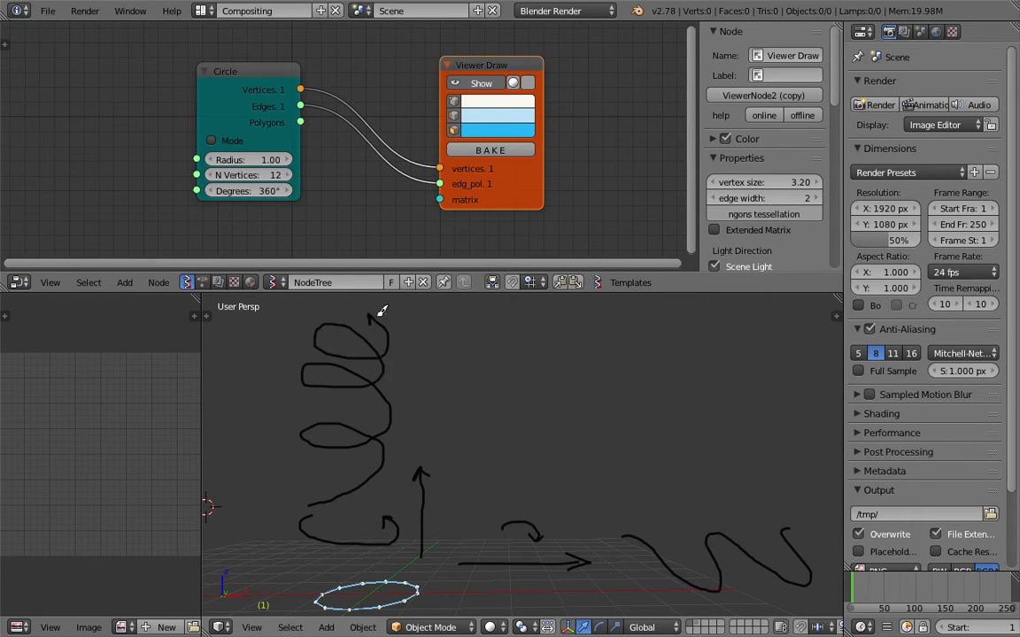
pyautogui.moveTo(469, 424); pyautogui.dragTo(565, 520, button='middle')
pyautogui.hotkey('ctrl', 's')
pyautogui.click(555, 539)
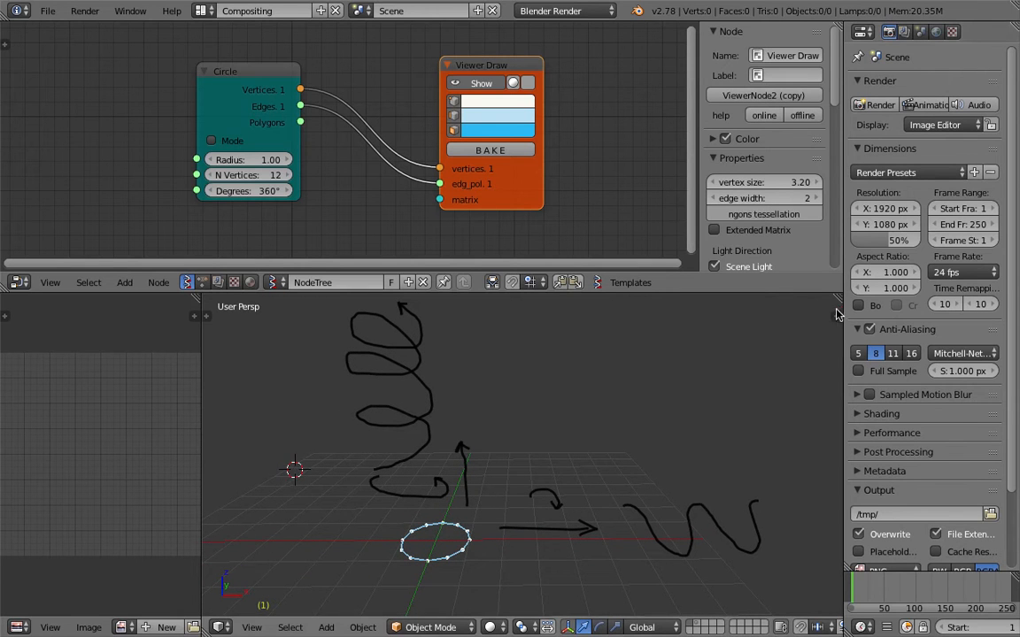
# Delete the grease pencil layer holding the sketched arrows and curves, and save the file.
pyautogui.press('n')
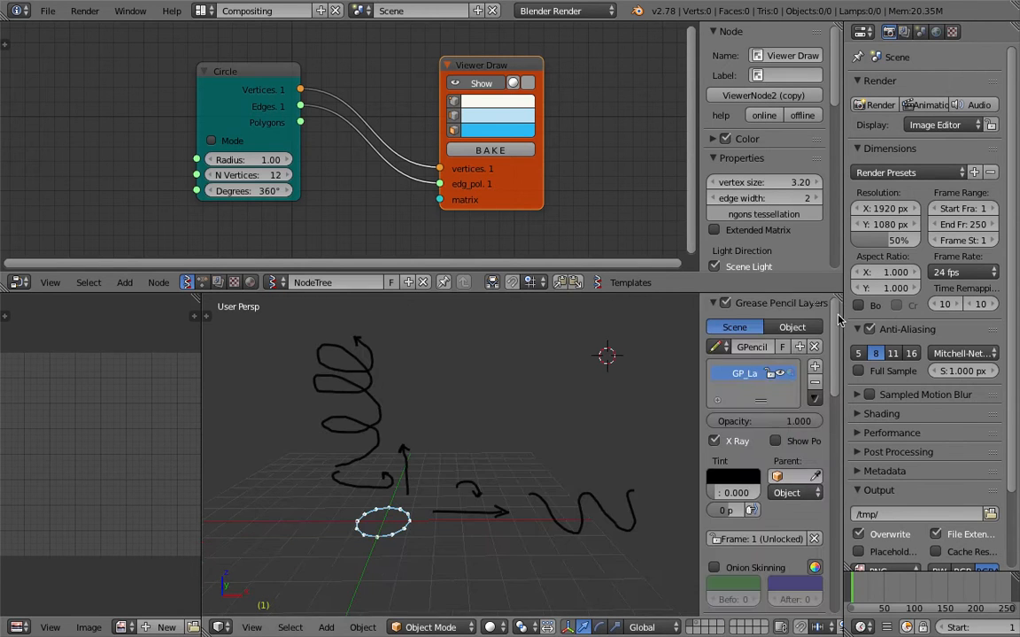
pyautogui.click(814, 388)
pyautogui.press('n')
pyautogui.moveTo(557, 380); pyautogui.dragTo(523, 414, button='middle')
pyautogui.scroll(2, 524, 415)
pyautogui.hotkey('ctrl', 's')
pyautogui.click(528, 419)
pyautogui.scroll(1, 508, 432)
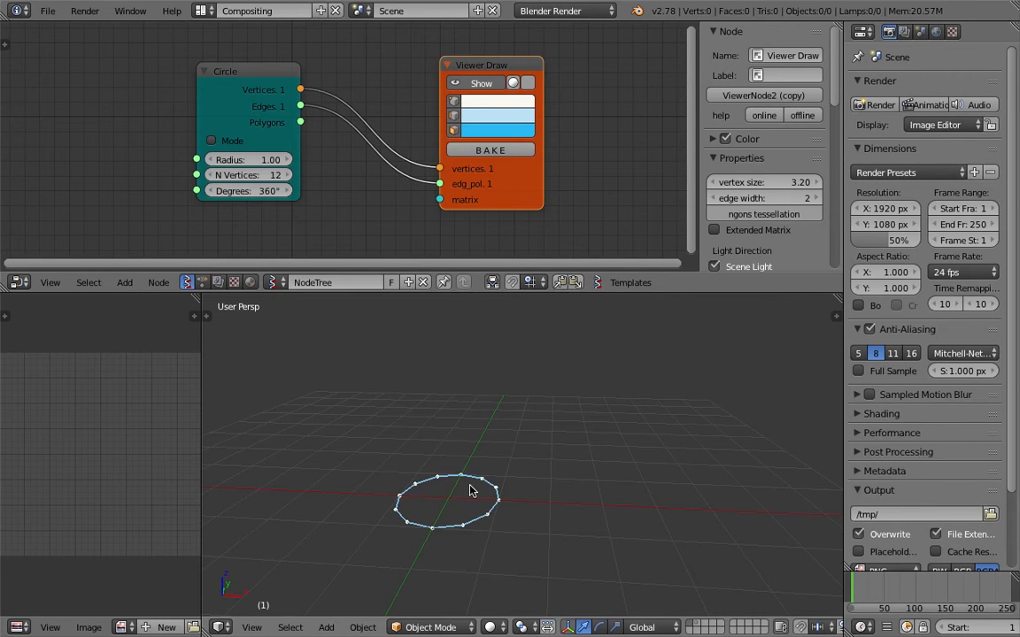
# Make the node editor taller to give the Circle and Viewer Draw nodes more room.
pyautogui.scroll(-1, 346, 172)
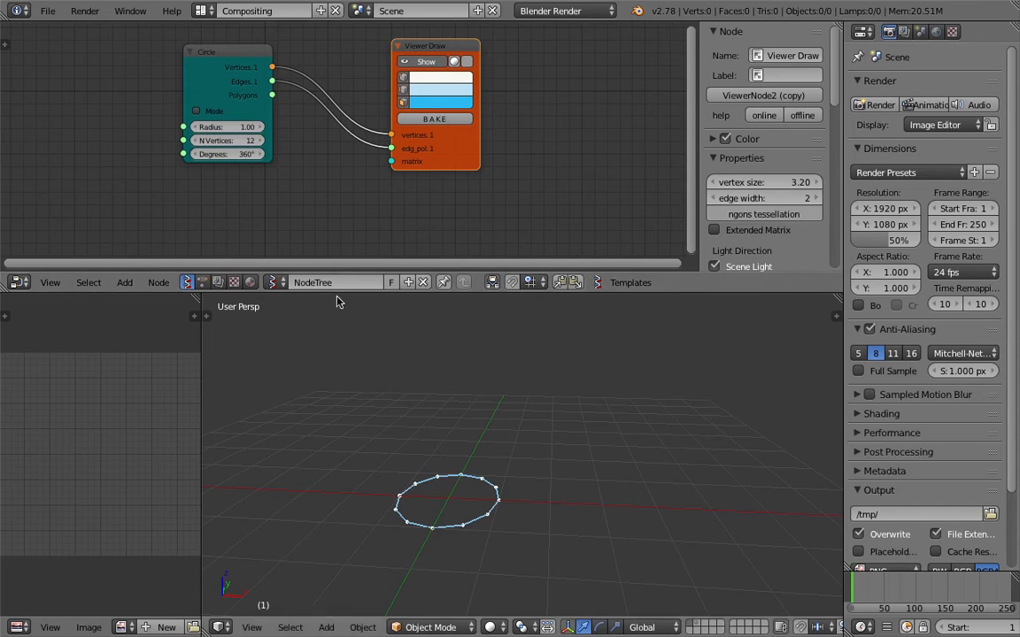
pyautogui.moveTo(337, 295); pyautogui.dragTo(341, 327)
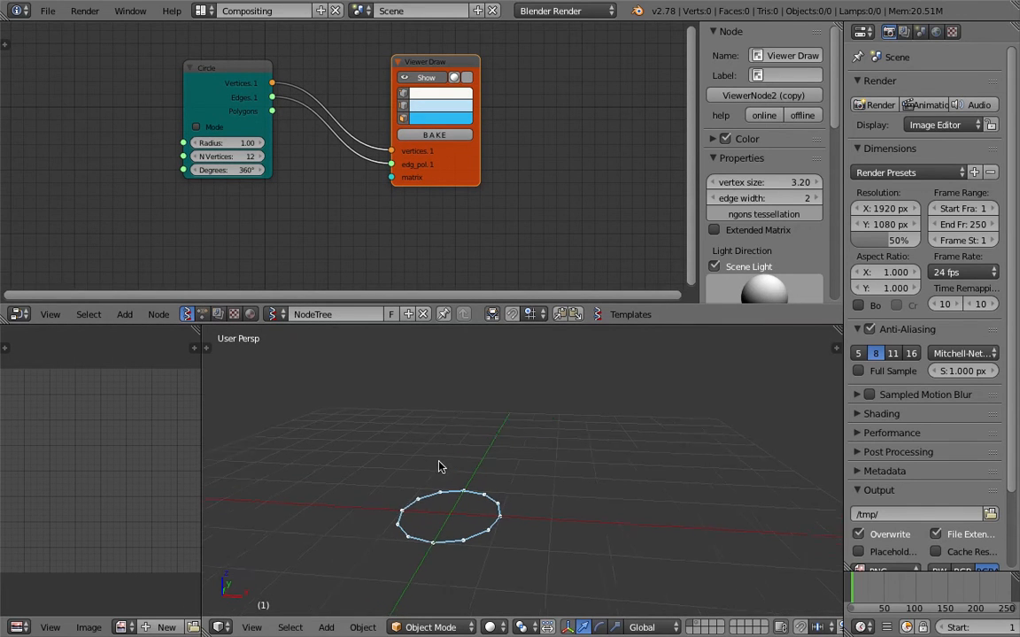
# Set the Circle node's radius to 1.45 and check the enlarged circle from another angle.
pyautogui.moveTo(222, 143); pyautogui.dragTo(243, 142)
pyautogui.click(225, 142)
pyautogui.click(504, 425)
pyautogui.scroll(-3, 507, 424)
pyautogui.keyDown('shift'); pyautogui.moveTo(507, 424); pyautogui.dragTo(373, 466, button='middle'); pyautogui.keyUp('shift')
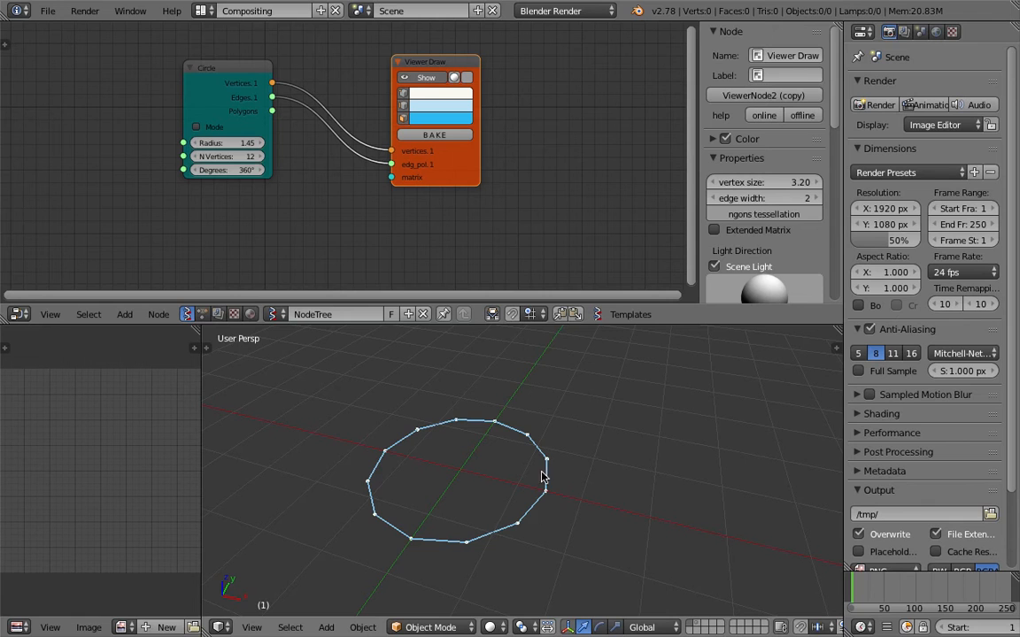
pyautogui.moveTo(514, 460); pyautogui.dragTo(571, 420, button='middle')
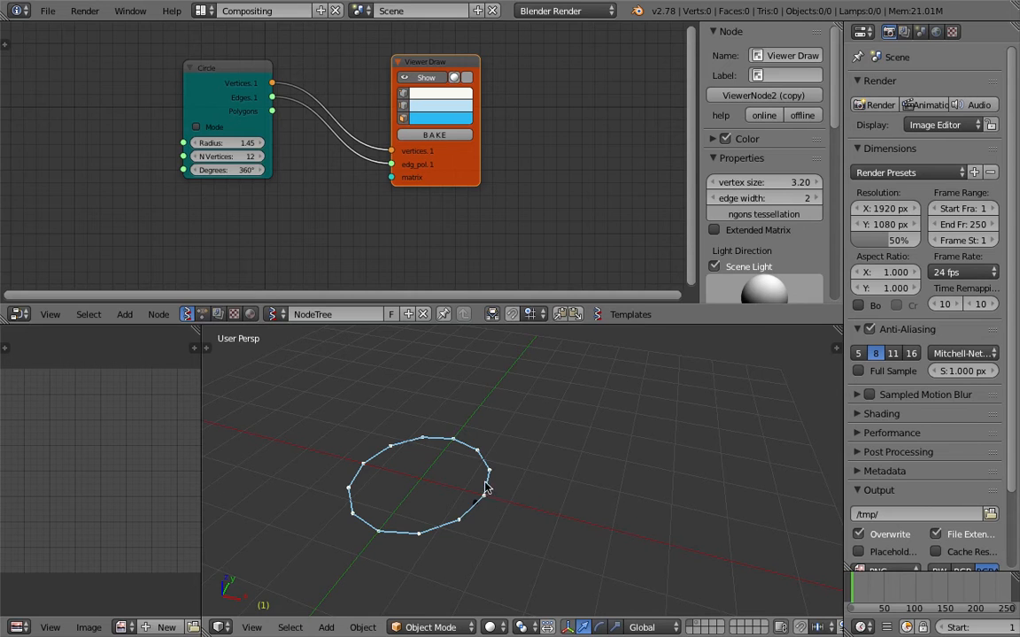
# Sketch a grease pencil arrow pointing at the circle with the ringed word "TRACE" beside it, and save the file.
pyautogui.moveTo(499, 507)
pyautogui.mouseDown(button='middle')
pyautogui.moveTo(507, 517)
pyautogui.moveTo(485, 507)
pyautogui.moveTo(577, 512)
pyautogui.mouseUp(button='middle')
pyautogui.press('d')
pyautogui.moveTo(578, 510); pyautogui.dragTo(488, 527)
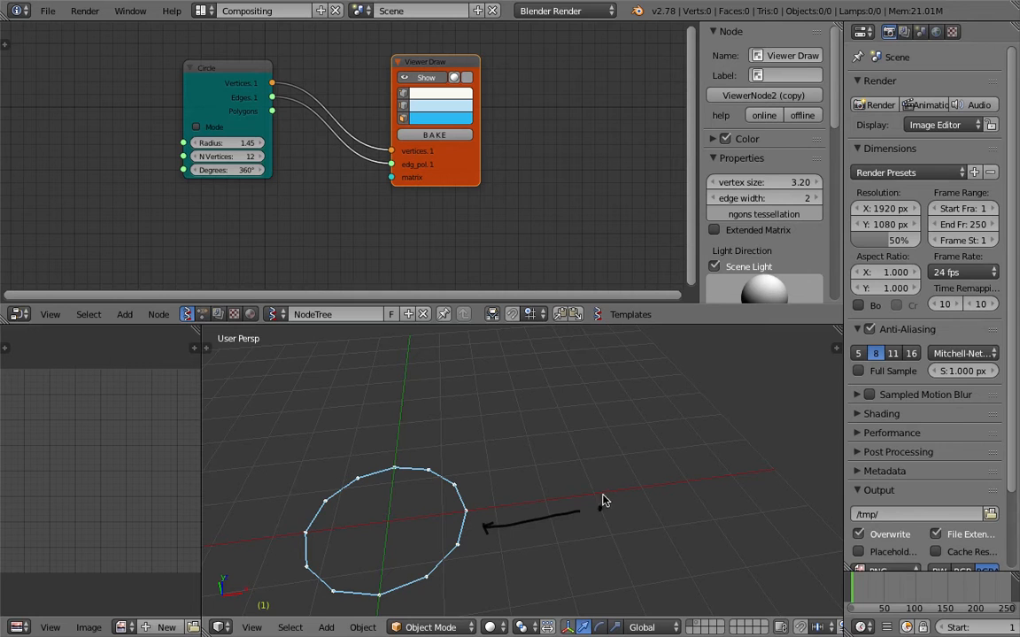
pyautogui.moveTo(567, 467)
pyautogui.mouseDown()
pyautogui.moveTo(597, 454)
pyautogui.moveTo(620, 471)
pyautogui.mouseUp()
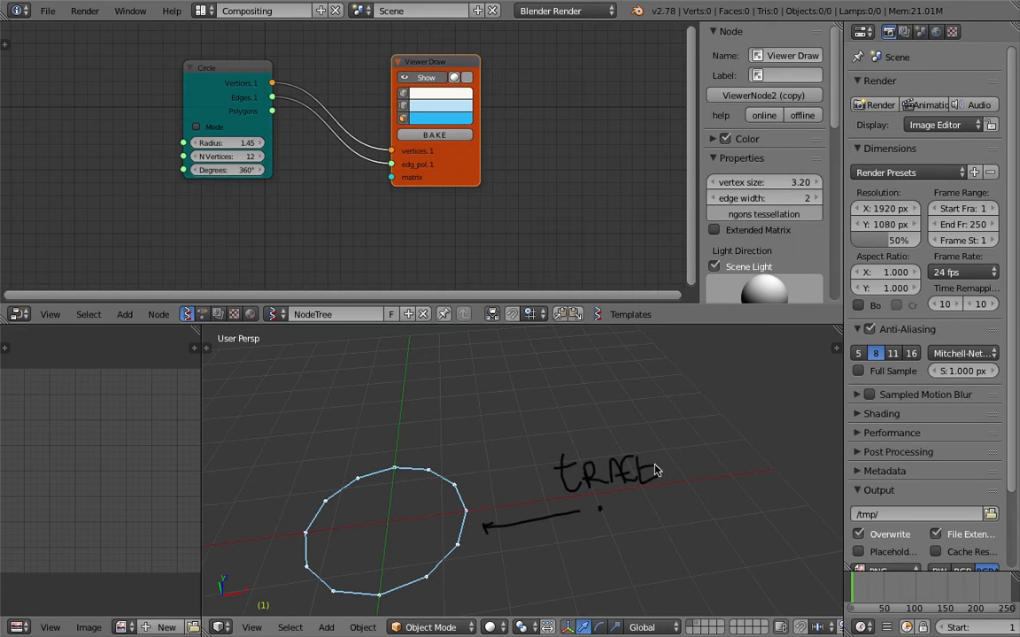
pyautogui.moveTo(591, 425)
pyautogui.mouseDown()
pyautogui.moveTo(549, 478)
pyautogui.moveTo(641, 502)
pyautogui.moveTo(567, 422)
pyautogui.moveTo(642, 500)
pyautogui.moveTo(653, 450)
pyautogui.mouseUp()
pyautogui.hotkey('ctrl', 's')
pyautogui.click(638, 485)
# Sketch a ringed group of small grease pencil marks beyond the TRACE note, with a looping wavy line beside it.
pyautogui.moveTo(638, 485)
pyautogui.mouseDown(button='middle')
pyautogui.moveTo(549, 463)
pyautogui.moveTo(537, 449)
pyautogui.mouseUp(button='middle')
pyautogui.scroll(-2, 575, 461)
pyautogui.moveTo(458, 483); pyautogui.dragTo(515, 465, button='middle')
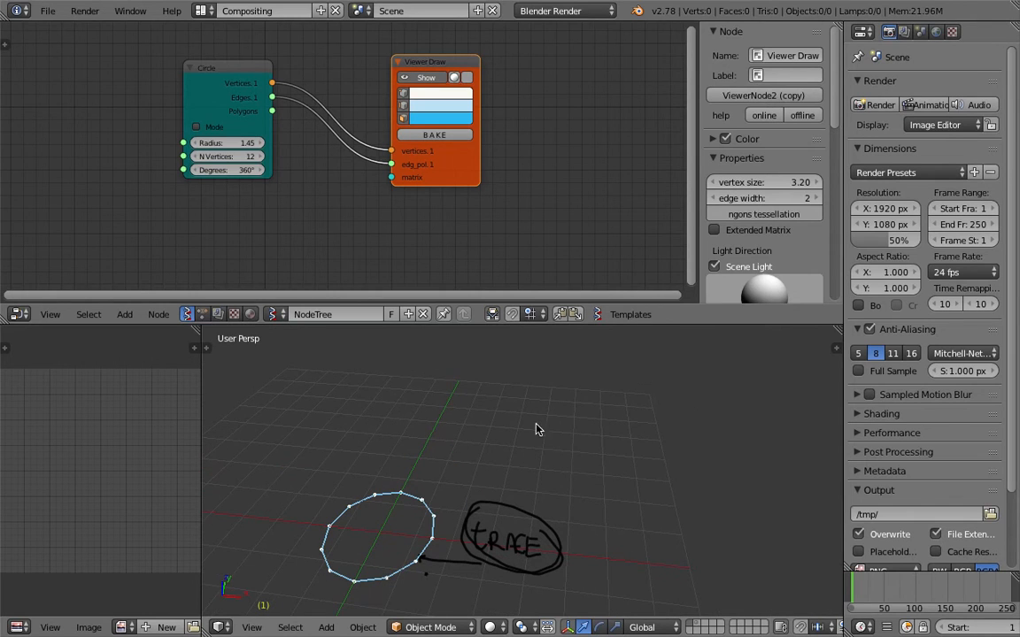
pyautogui.moveTo(552, 394)
pyautogui.mouseDown()
pyautogui.moveTo(572, 466)
pyautogui.moveTo(633, 401)
pyautogui.moveTo(555, 414)
pyautogui.moveTo(554, 442)
pyautogui.mouseUp()
pyautogui.moveTo(594, 405)
pyautogui.mouseDown()
pyautogui.moveTo(582, 436)
pyautogui.moveTo(592, 431)
pyautogui.mouseUp()
pyautogui.moveTo(613, 405); pyautogui.dragTo(600, 430)
pyautogui.moveTo(638, 413); pyautogui.dragTo(629, 430)
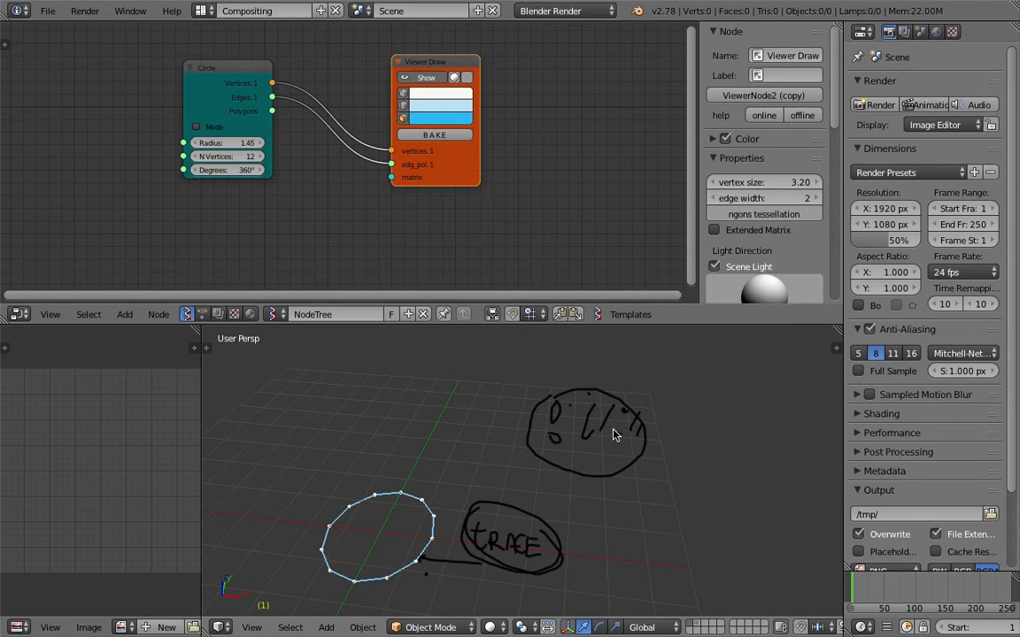
pyautogui.keyDown('shift'); pyautogui.moveTo(582, 449); pyautogui.dragTo(514, 488, button='middle'); pyautogui.keyUp('shift')
pyautogui.moveTo(586, 466)
pyautogui.mouseDown()
pyautogui.moveTo(637, 414)
pyautogui.moveTo(724, 417)
pyautogui.moveTo(741, 393)
pyautogui.mouseUp()
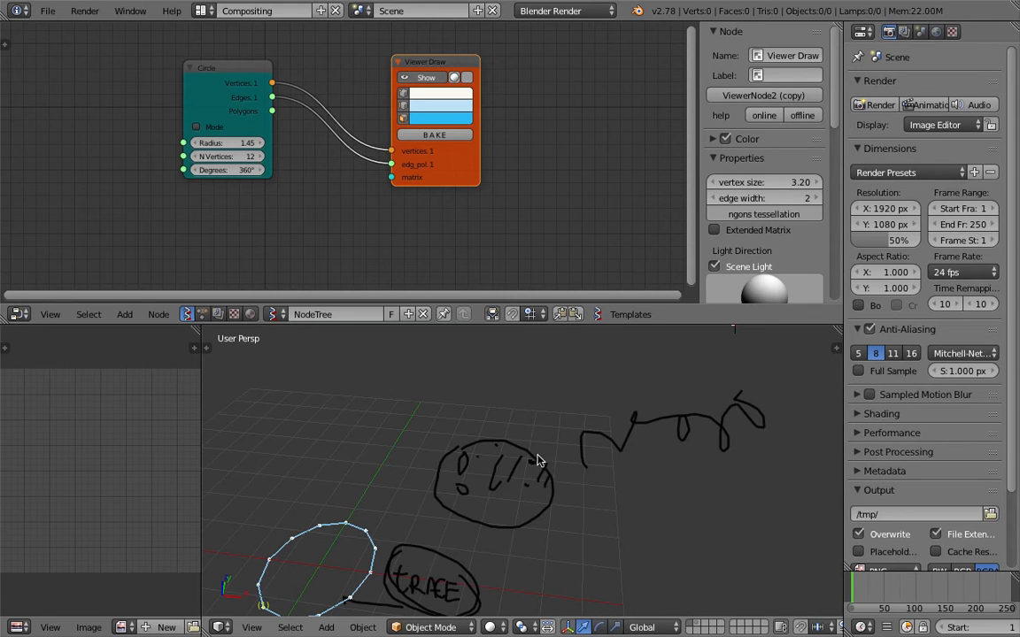
pyautogui.moveTo(639, 367); pyautogui.dragTo(769, 389, button='middle')
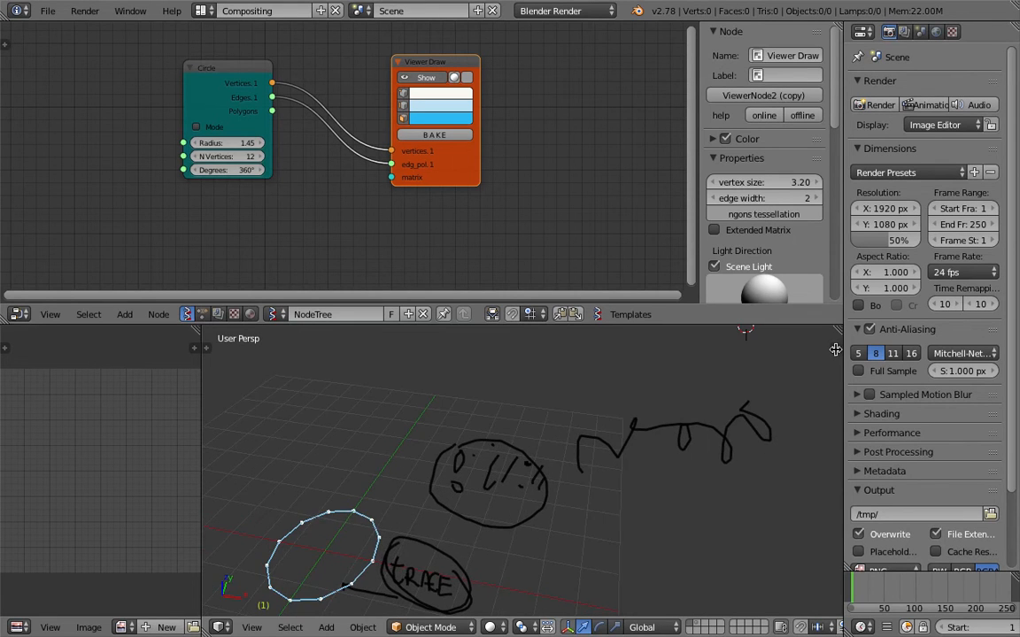
# Delete the grease pencil layer holding the TRACE note and other marks, and save the file.
pyautogui.press('n')
pyautogui.scroll(-8, 815, 389)
pyautogui.click(814, 387)
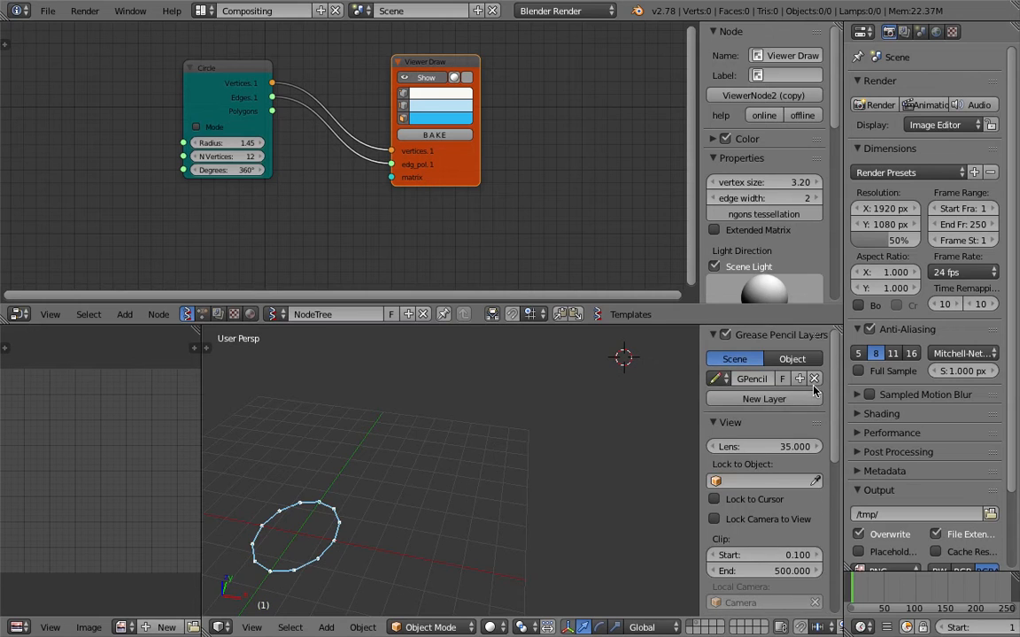
pyautogui.press('n')
pyautogui.keyDown('shift'); pyautogui.moveTo(522, 471); pyautogui.dragTo(628, 380, button='middle'); pyautogui.keyUp('shift')
pyautogui.hotkey('ctrl', 's')
pyautogui.keyDown('shift'); pyautogui.moveTo(495, 457); pyautogui.dragTo(615, 436, button='middle'); pyautogui.keyUp('shift')
pyautogui.click(591, 454)
pyautogui.scroll(2, 591, 453)
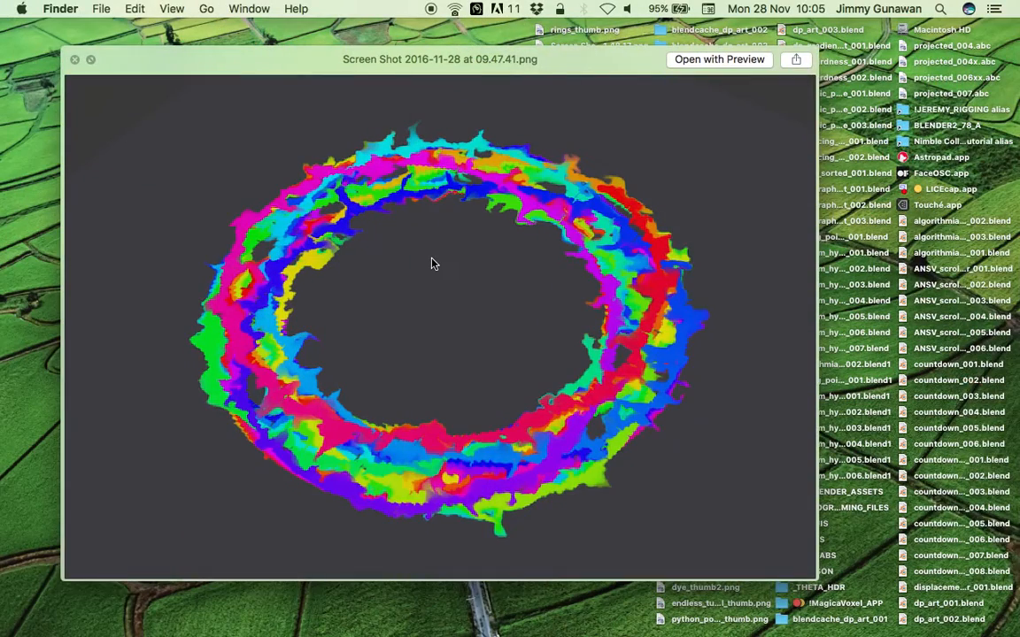
# Switch back to Blender, hide the node editor's properties sidebar, and save the file.
pyautogui.hotkey('ctrl', 'Right')
pyautogui.moveTo(521, 390)
pyautogui.mouseDown(button='middle')
pyautogui.moveTo(532, 390)
pyautogui.moveTo(519, 405)
pyautogui.mouseUp(button='middle')
pyautogui.click(518, 403)
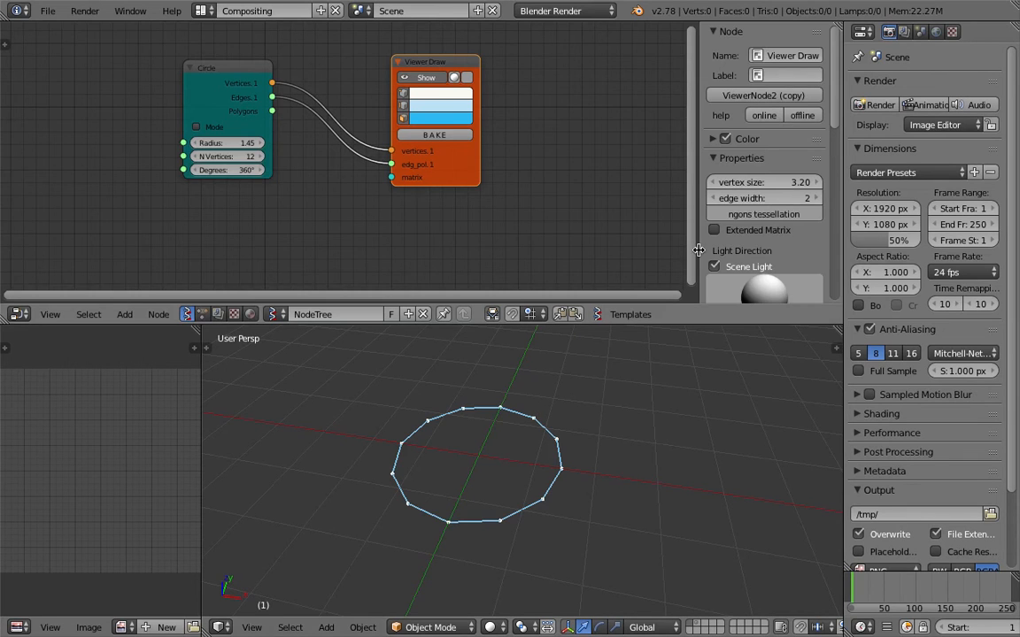
pyautogui.moveTo(698, 250); pyautogui.dragTo(828, 252)
pyautogui.moveTo(523, 221); pyautogui.dragTo(542, 270, button='middle')
pyautogui.hotkey('ctrl', 's')
pyautogui.click(541, 270)
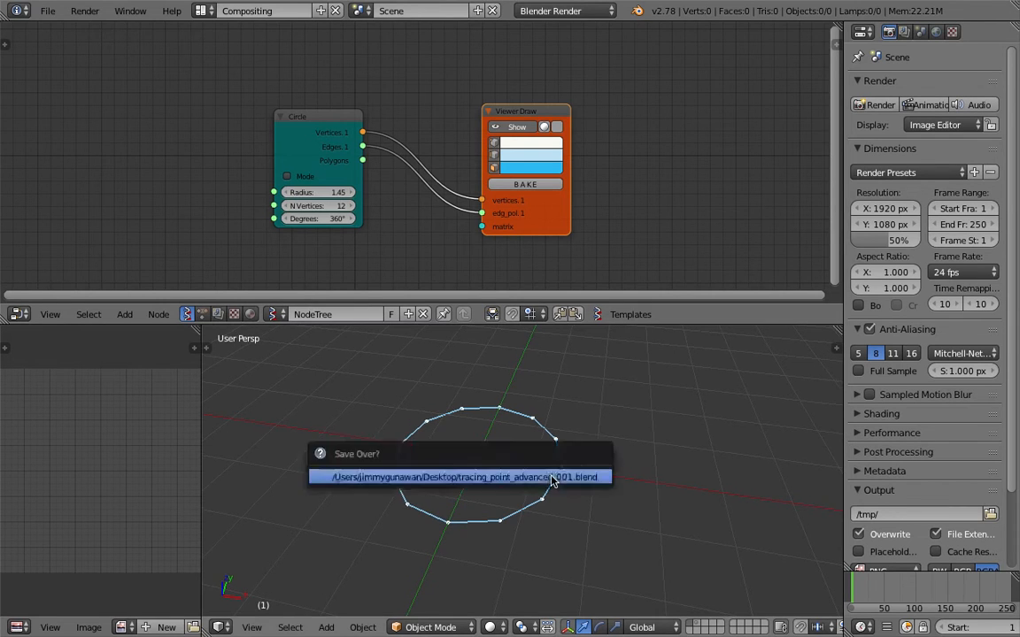
# Move the Viewer Draw node up and add a Viewer Index node below it.
pyautogui.moveTo(541, 437); pyautogui.dragTo(550, 431, button='middle')
pyautogui.moveTo(512, 110); pyautogui.dragTo(531, 13)
pyautogui.press('space')
pyautogui.write('view')
pyautogui.press('Down')
pyautogui.press('Down')
pyautogui.press('Return')
pyautogui.click(523, 191)
pyautogui.moveTo(523, 191); pyautogui.dragTo(515, 159, button='middle')
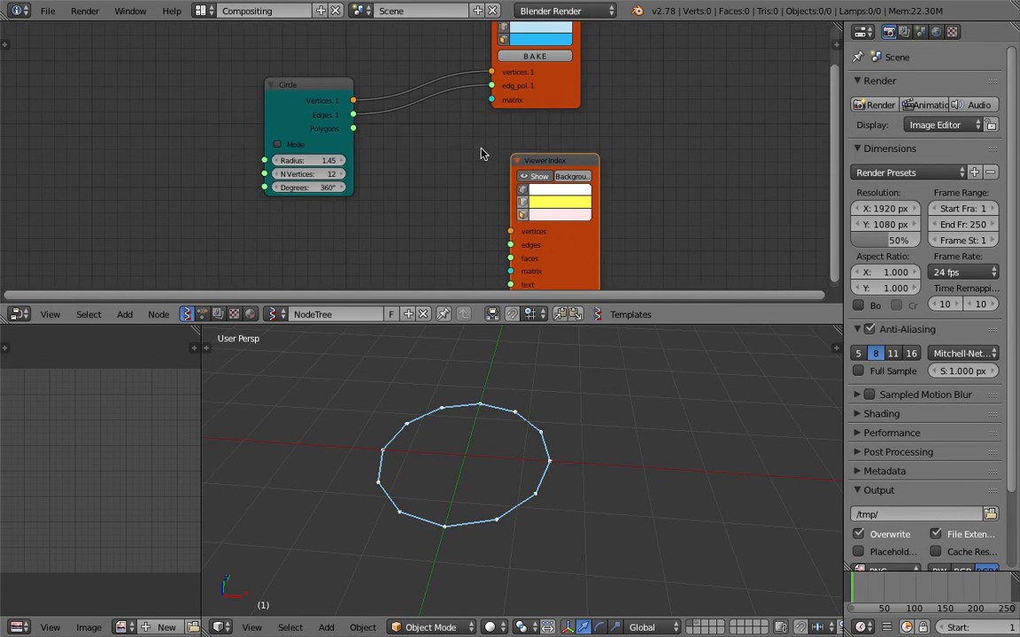
# Connect the Circle's vertices to the Viewer Index node and turn on its background display.
pyautogui.moveTo(352, 100); pyautogui.dragTo(510, 231)
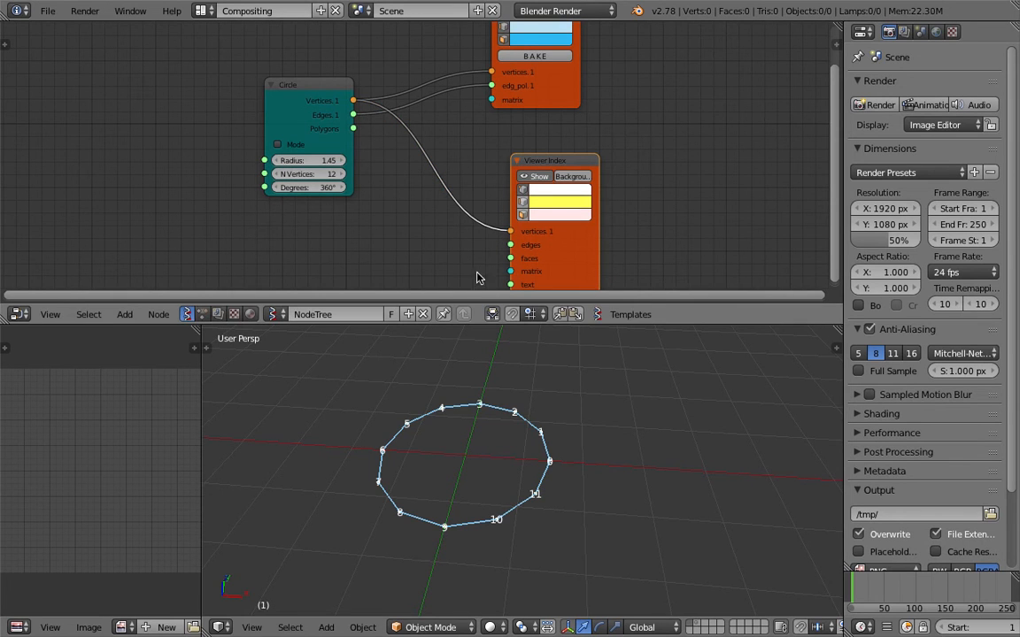
pyautogui.moveTo(571, 531); pyautogui.dragTo(489, 414, button='middle')
pyautogui.scroll(-2, 489, 414)
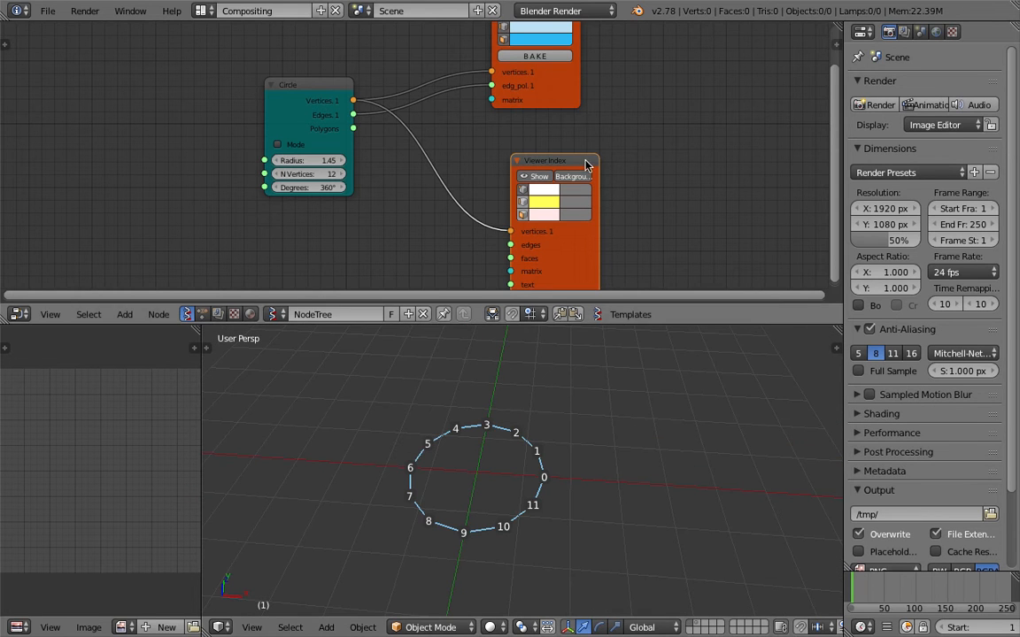
# Spread out the nodes by moving both viewers farther from the Circle node and the Circle node up, and save the file.
pyautogui.moveTo(586, 162); pyautogui.dragTo(736, 112)
pyautogui.moveTo(592, 104); pyautogui.dragTo(577, 189, button='middle')
pyautogui.moveTo(557, 169); pyautogui.dragTo(637, 119)
pyautogui.scroll(-2, 551, 432)
pyautogui.moveTo(549, 442)
pyautogui.mouseDown(button='middle')
pyautogui.moveTo(526, 491)
pyautogui.moveTo(516, 488)
pyautogui.moveTo(525, 522)
pyautogui.moveTo(608, 542)
pyautogui.moveTo(716, 522)
pyautogui.mouseUp(button='middle')
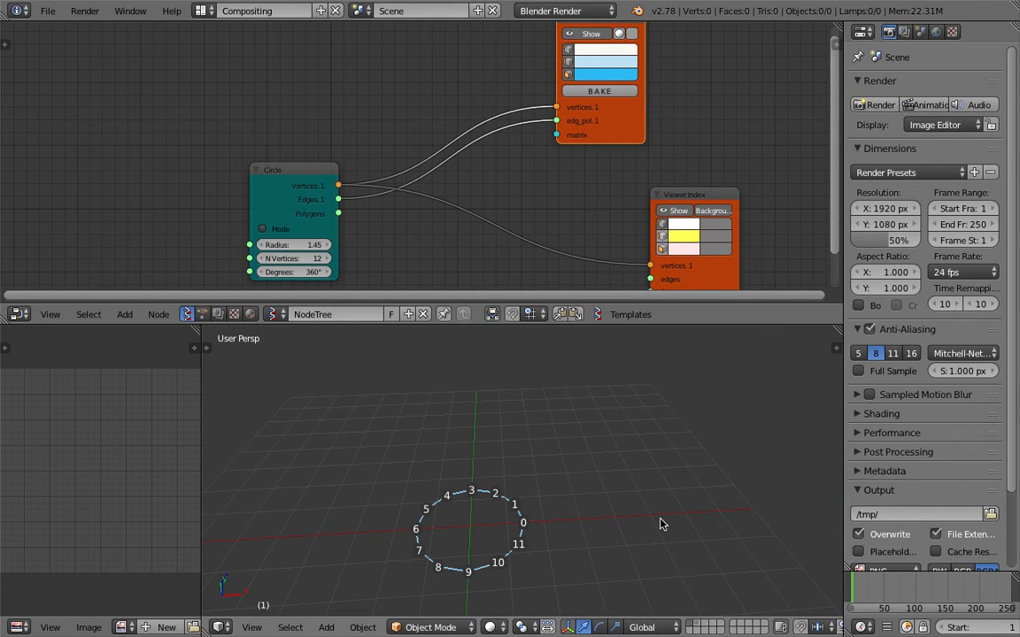
pyautogui.moveTo(519, 199); pyautogui.dragTo(456, 126, button='middle')
pyautogui.moveTo(571, 58); pyautogui.dragTo(659, 64)
pyautogui.moveTo(647, 125); pyautogui.dragTo(747, 155)
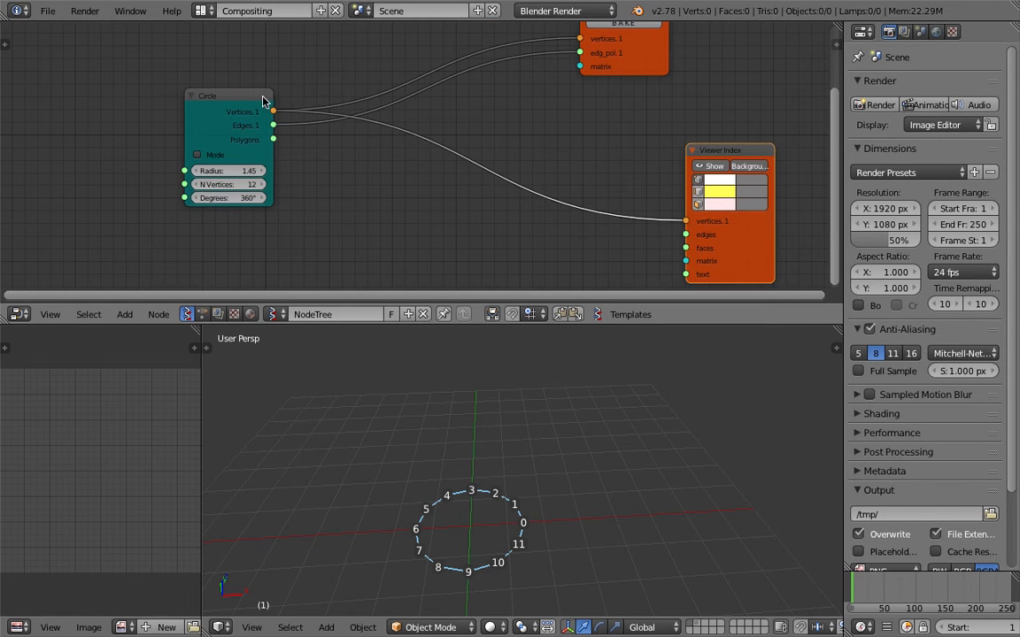
pyautogui.moveTo(265, 97); pyautogui.dragTo(260, 42)
pyautogui.hotkey('ctrl', 's')
pyautogui.click(315, 131)
# Add a Matrix Apply node between the Circle and the viewers, and save the file.
pyautogui.hotkey('shift', 'a')
pyautogui.click(347, 149)
pyautogui.write('mati')
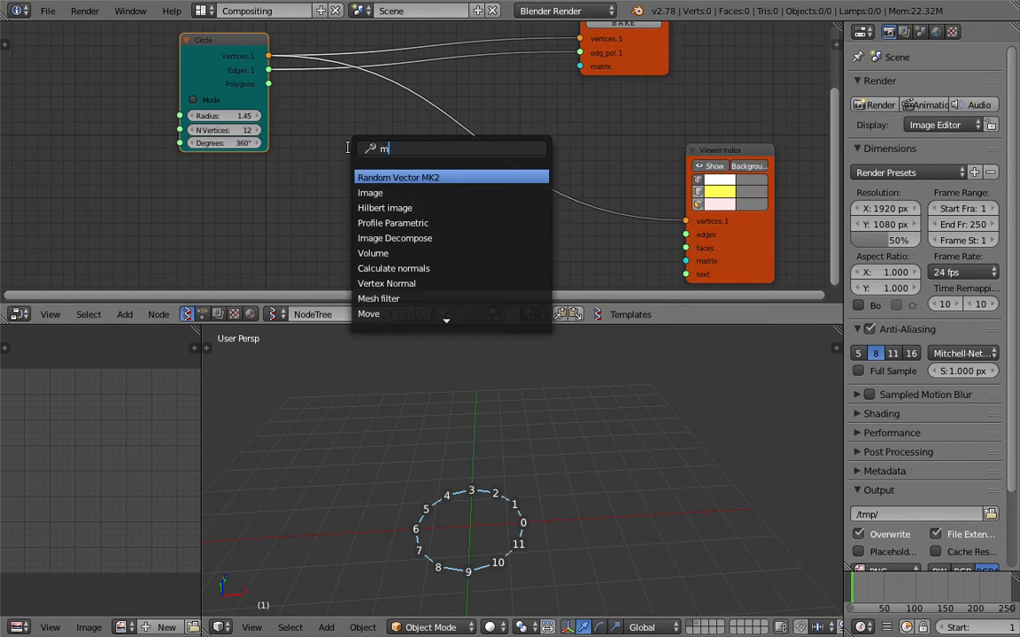
pyautogui.press('BackSpace')
pyautogui.press('BackSpace')
pyautogui.press('BackSpace')
pyautogui.press('BackSpace')
pyautogui.write('appl')
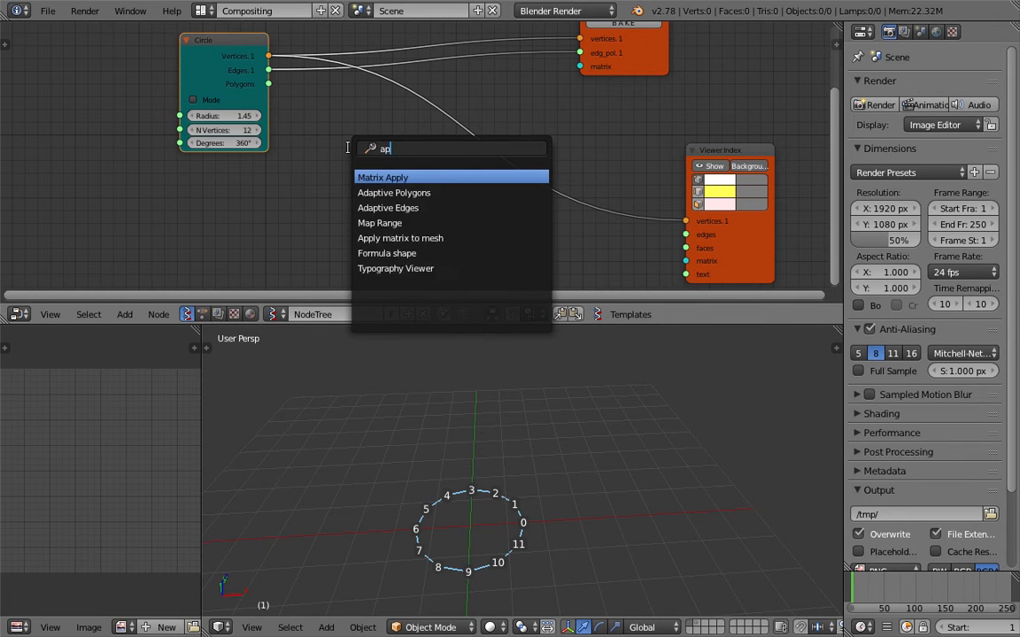
pyautogui.press('Return')
pyautogui.click(348, 148)
pyautogui.hotkey('ctrl', 's')
pyautogui.click(348, 149)
# Add a Matrix in node below the Circle, connect its output to Matrix Apply's Matrixes input, and save the file.
pyautogui.hotkey('shift', 'a')
pyautogui.click(218, 246)
pyautogui.write('matrix i')
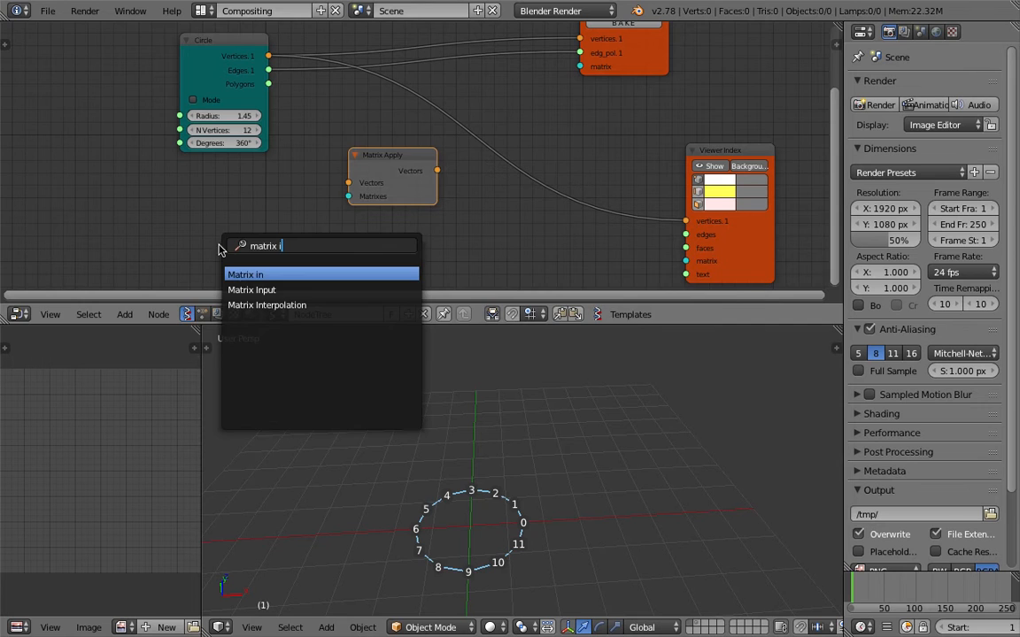
pyautogui.press('Return')
pyautogui.click(210, 200)
pyautogui.moveTo(295, 217); pyautogui.dragTo(386, 156)
pyautogui.hotkey('ctrl', 's')
pyautogui.click(363, 156)
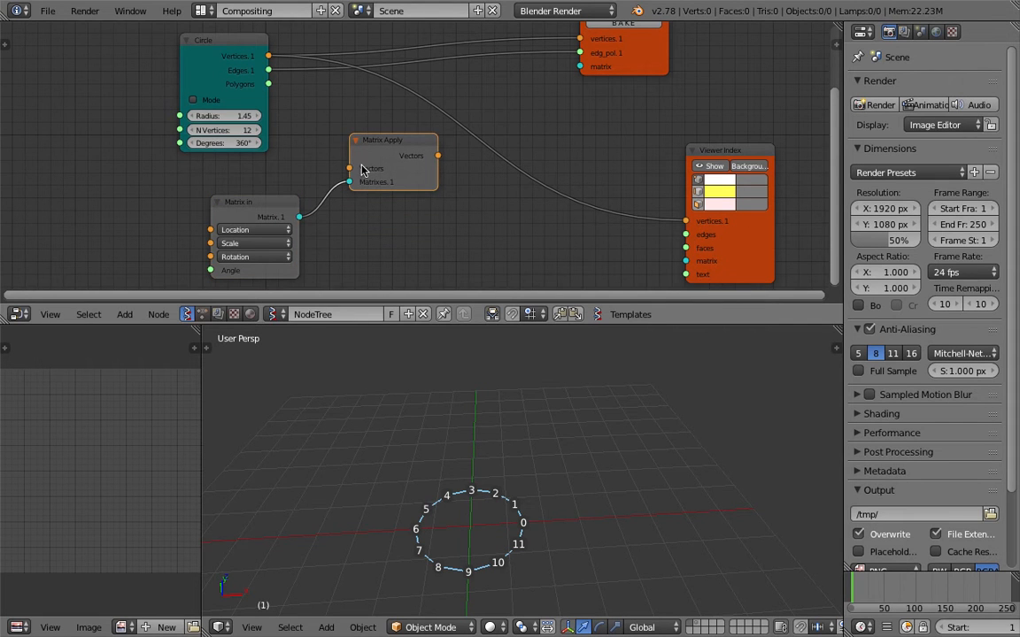
# Set the Viewer Index vertex label background to dark grey, RGB 0.063, and save the file.
pyautogui.moveTo(434, 391); pyautogui.dragTo(429, 435, button='middle')
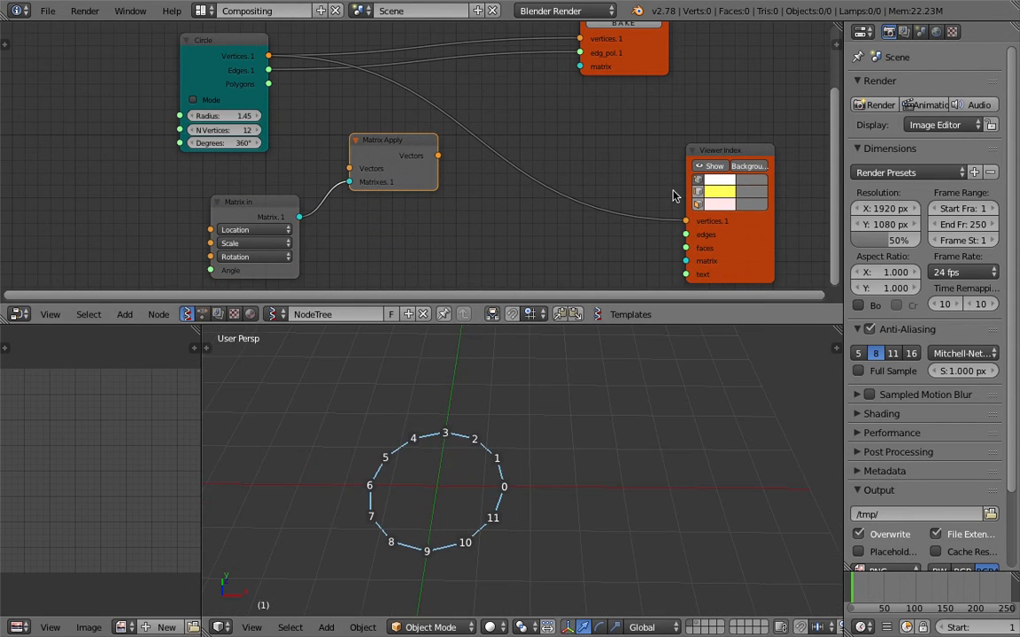
pyautogui.click(746, 184)
pyautogui.scroll(-5, 801, 283)
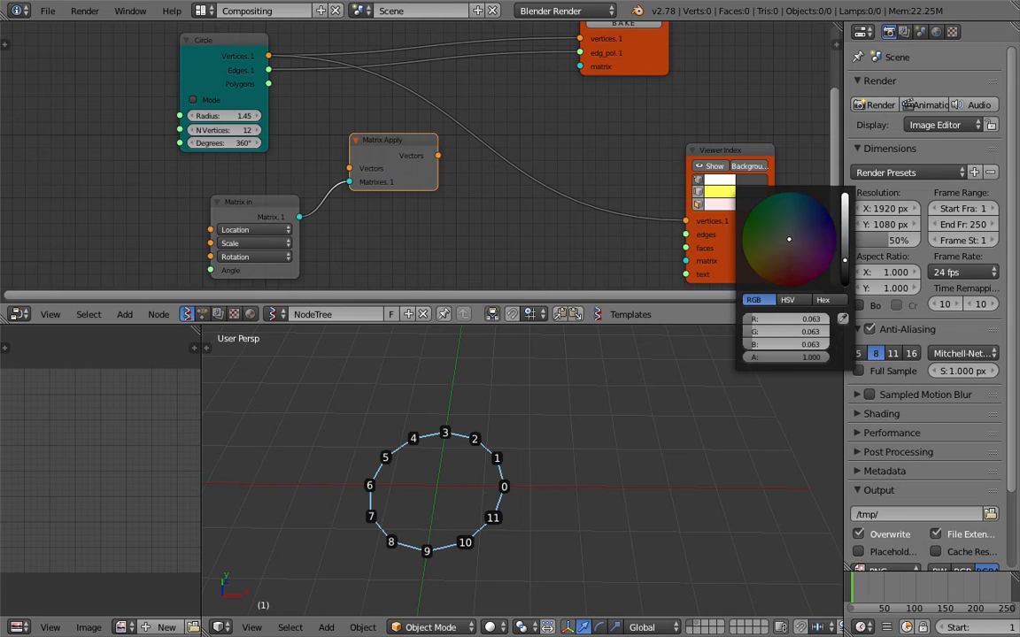
pyautogui.hotkey('ctrl', 's')
pyautogui.click(618, 414)
# Route the Circle's vertices through Matrix Apply into Viewer Draw, and add a Vector in node beside Matrix in.
pyautogui.moveTo(267, 56); pyautogui.dragTo(566, 72)
pyautogui.press('space')
pyautogui.write('vec')
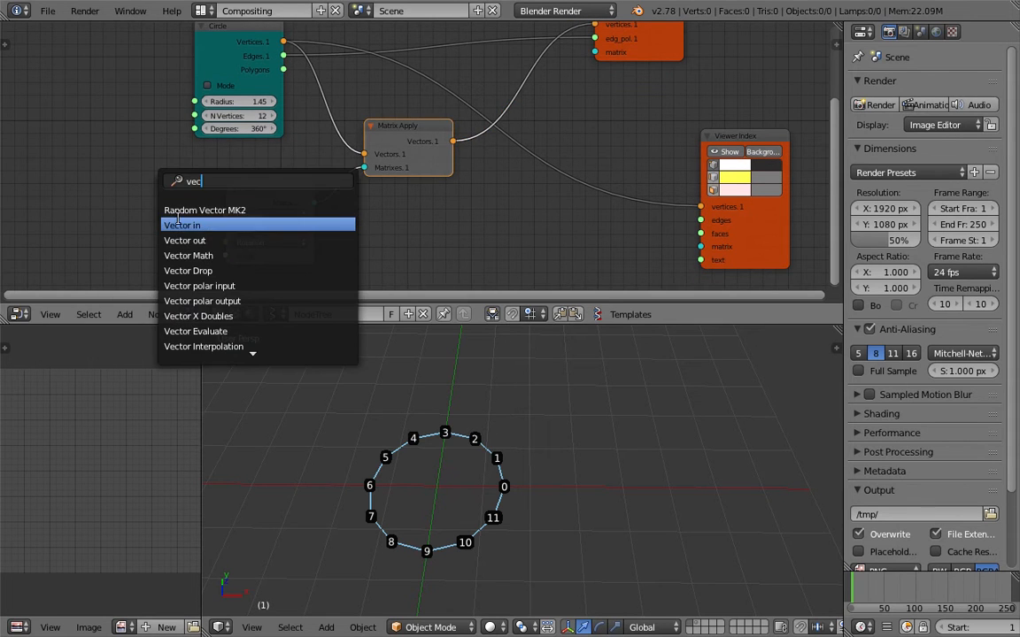
pyautogui.press('Return')
pyautogui.click(41, 201)
# Connect Vector in to Matrix in's Location input, set its X to 6.81, and save the file.
pyautogui.moveTo(113, 222); pyautogui.dragTo(226, 215)
pyautogui.moveTo(80, 234); pyautogui.dragTo(133, 220)
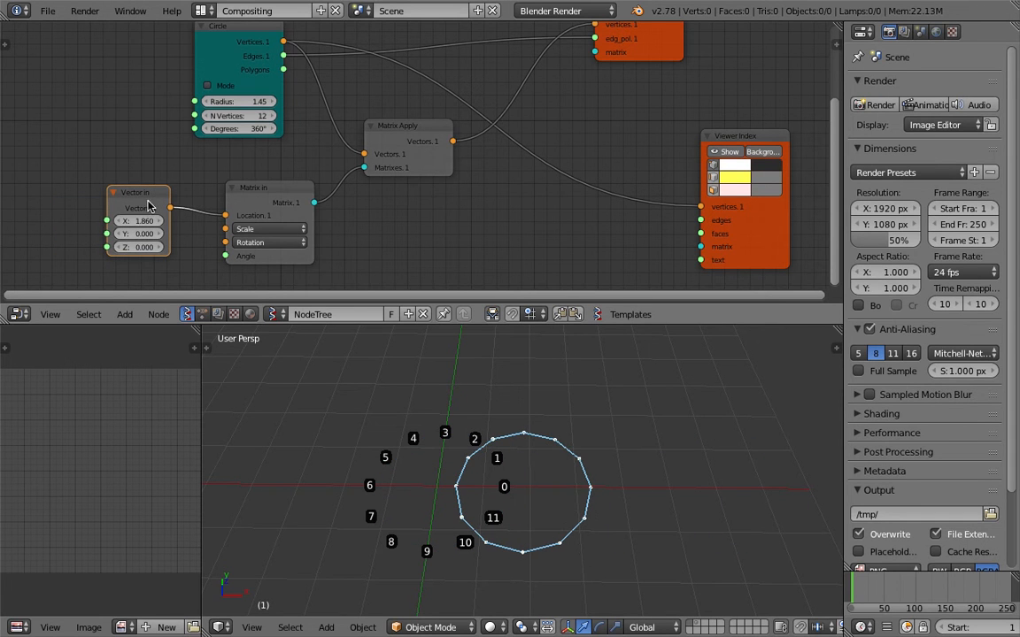
pyautogui.scroll(-1, 195, 197)
pyautogui.scroll(-2, 191, 196)
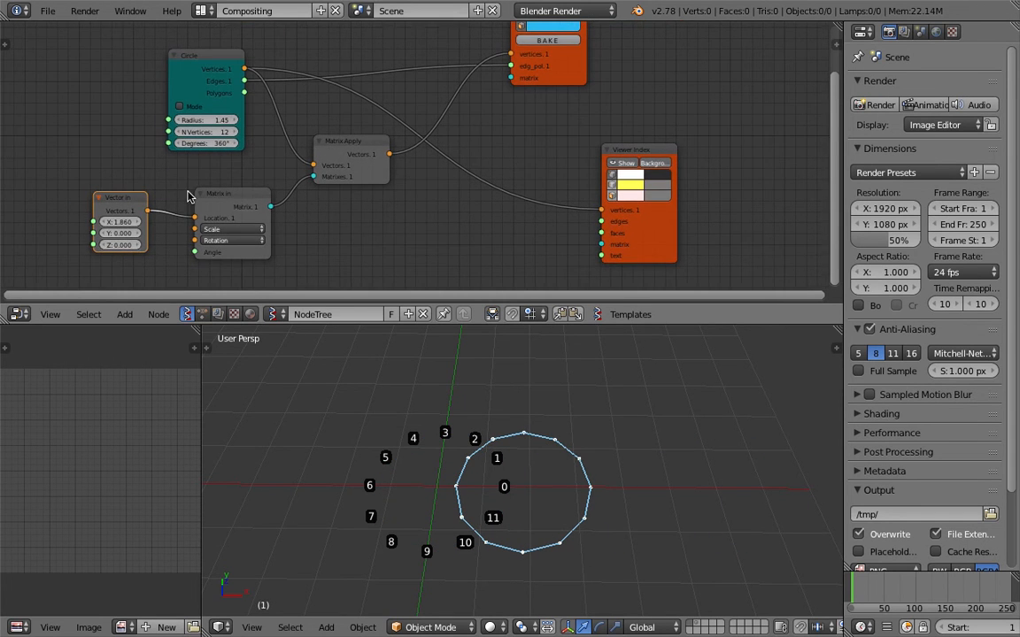
pyautogui.moveTo(133, 221); pyautogui.dragTo(244, 221)
pyautogui.hotkey('ctrl', 's')
pyautogui.click(115, 218)
pyautogui.hscroll(-3, 120, 188)
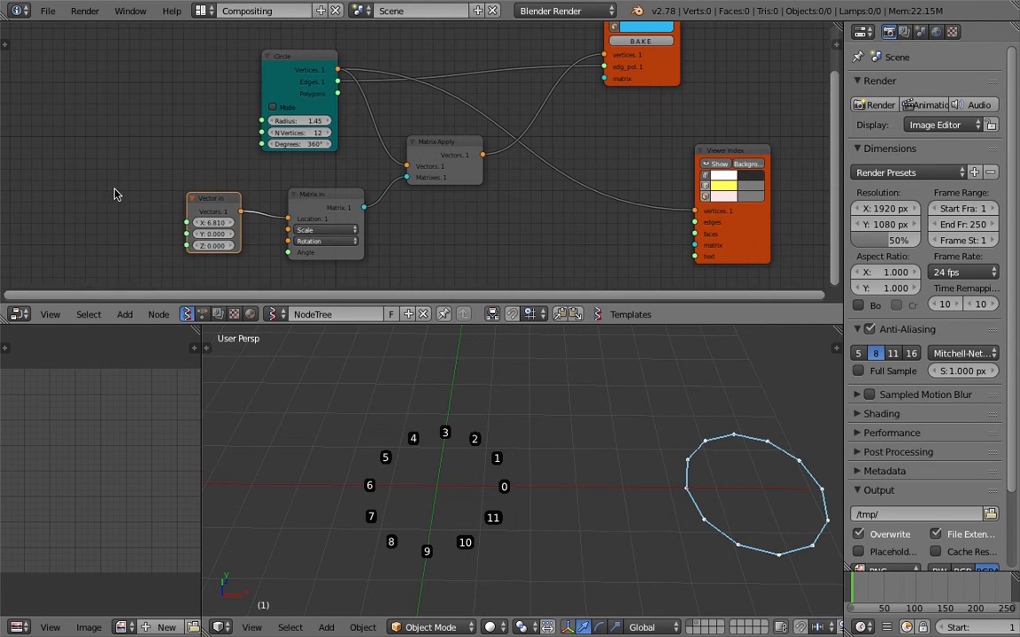
# Add a Frame info node and connect its Current Frame output to the X input of Vector in.
pyautogui.press('space')
pyautogui.write('frame')
pyautogui.press('Down')
pyautogui.press('Return')
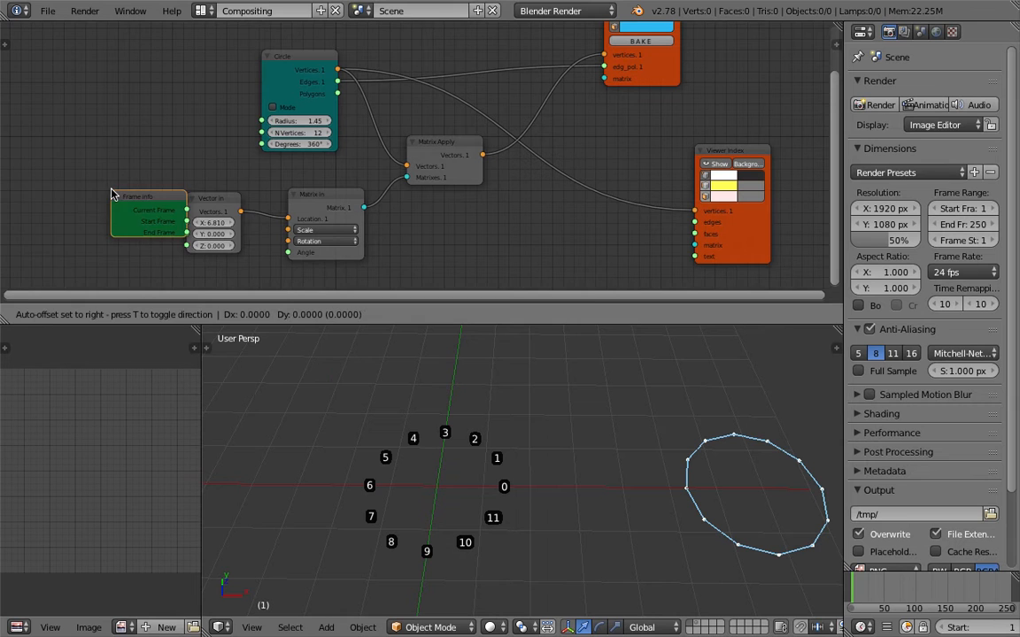
pyautogui.click(22, 194)
pyautogui.moveTo(96, 208); pyautogui.dragTo(187, 222)
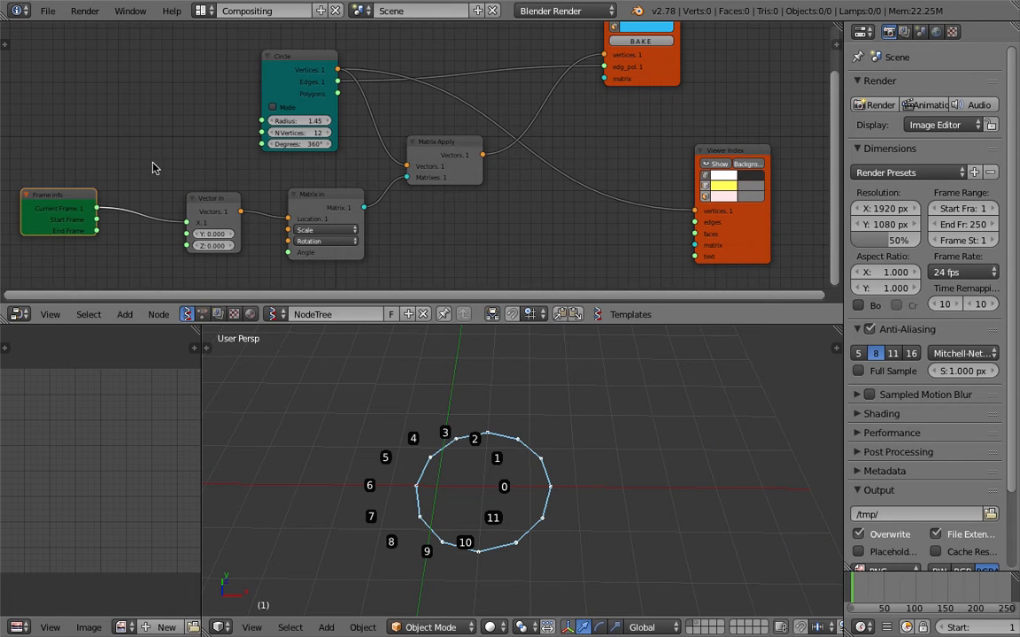
# Insert a Math node between Frame info and Vector in, set to multiply (*) with a y value of 0.02.
pyautogui.press('space')
pyautogui.write('math')
pyautogui.press('Down')
pyautogui.press('Return')
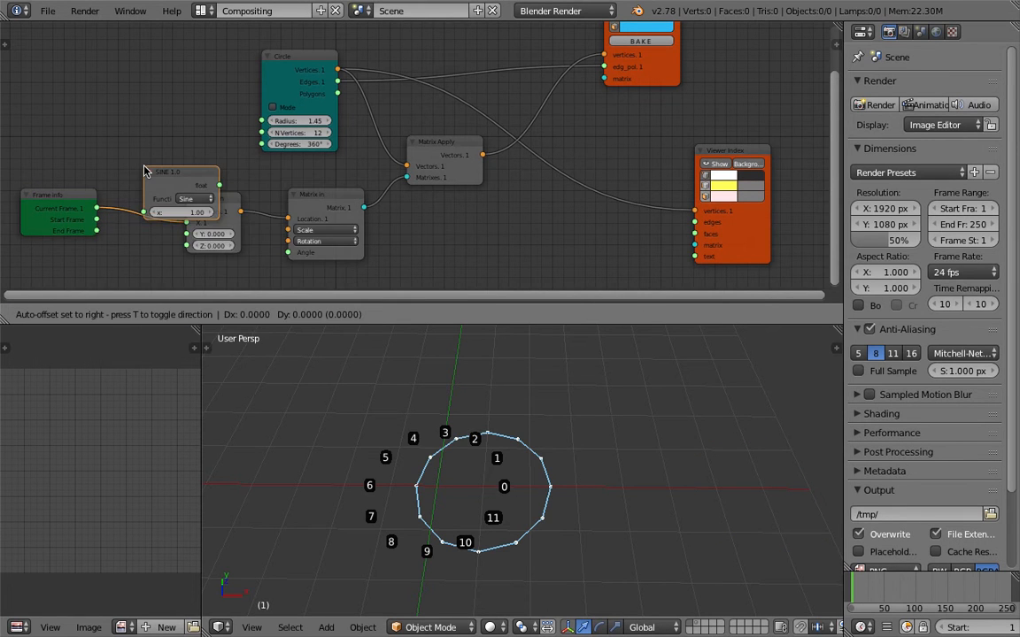
pyautogui.click(140, 177)
pyautogui.click(181, 205)
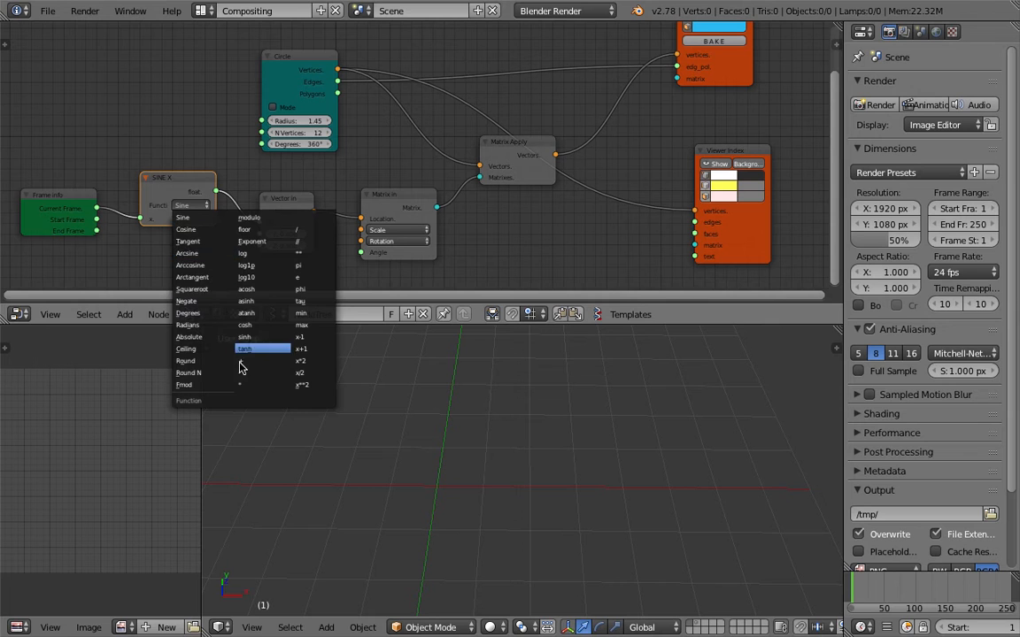
pyautogui.click(239, 384)
pyautogui.click(188, 231)
pyautogui.write('0.02')
pyautogui.press('Return')
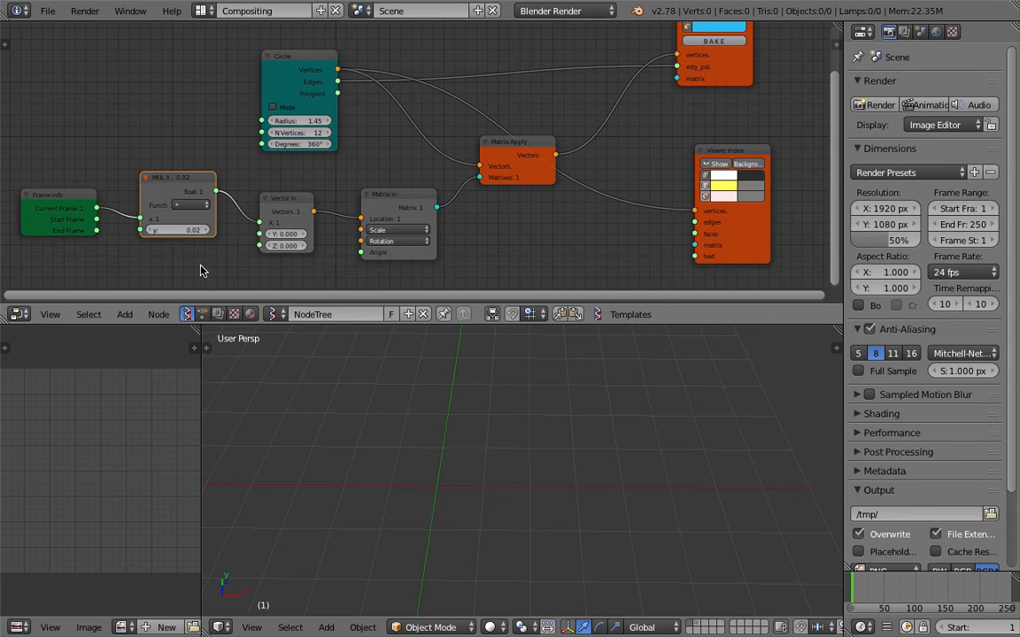
# Play the animation to check the circle's motion, stop it, and save the file.
pyautogui.scroll(-8, 938, 628)
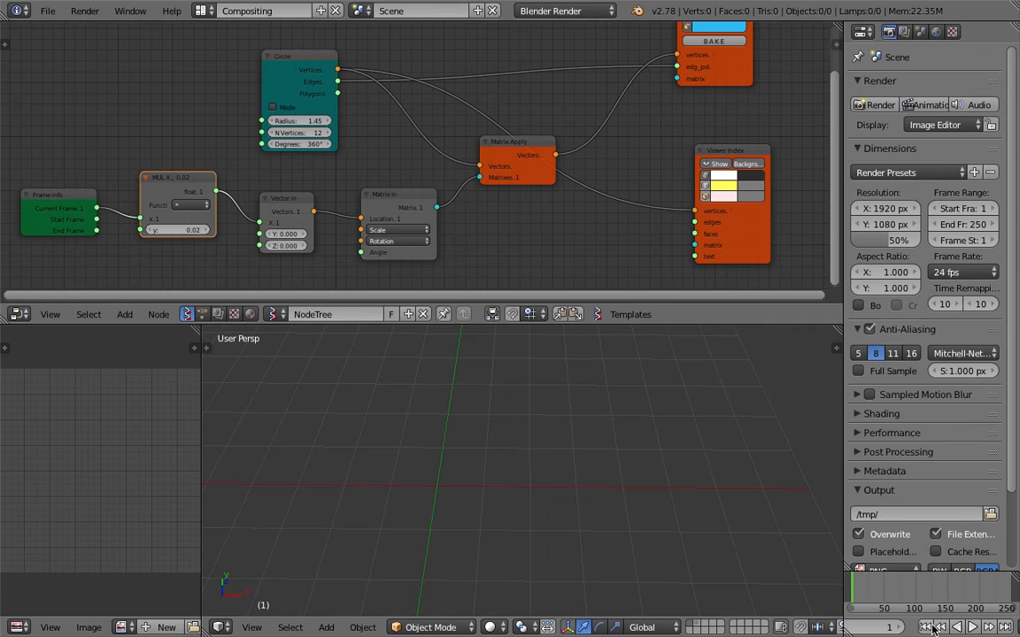
pyautogui.click(972, 626)
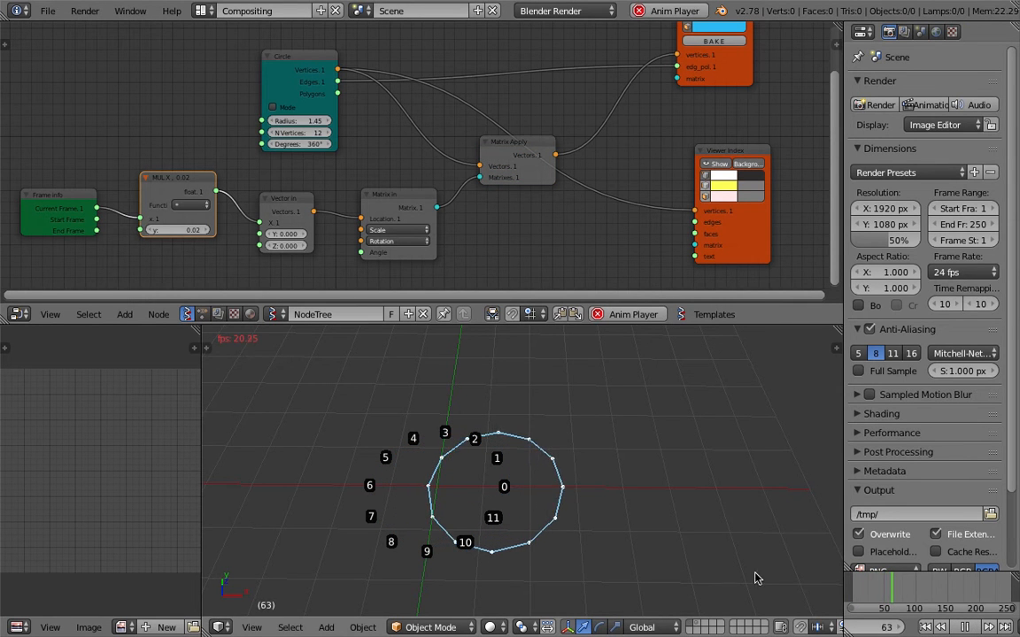
pyautogui.click(965, 626)
pyautogui.hotkey('ctrl', 's')
pyautogui.click(574, 477)
# Set the multiply node's y value to 0.05.
pyautogui.click(193, 230)
pyautogui.write('0.05')
pyautogui.press('Return')
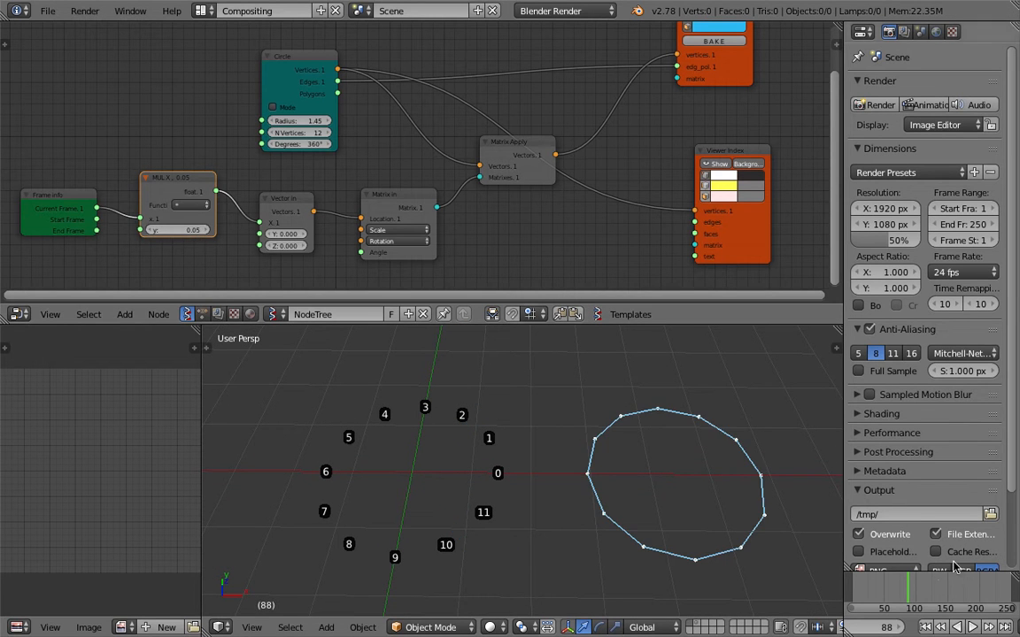
# Add a Vector Z node and connect its Vectors output to the Rotation input of Matrix in.
pyautogui.moveTo(867, 594); pyautogui.dragTo(890, 594)
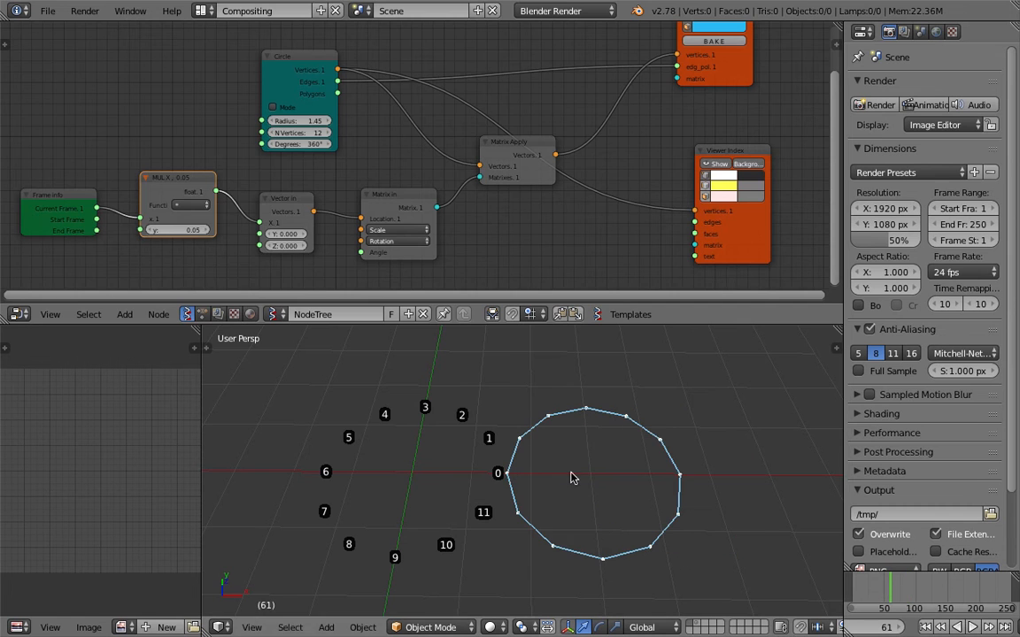
pyautogui.scroll(-1, 405, 211)
pyautogui.moveTo(405, 211); pyautogui.dragTo(435, 155, button='middle')
pyautogui.hotkey('ctrl', 's')
pyautogui.click(435, 177)
pyautogui.moveTo(442, 141); pyautogui.dragTo(446, 183)
pyautogui.scroll(1, 304, 211)
pyautogui.press('space')
pyautogui.write('z')
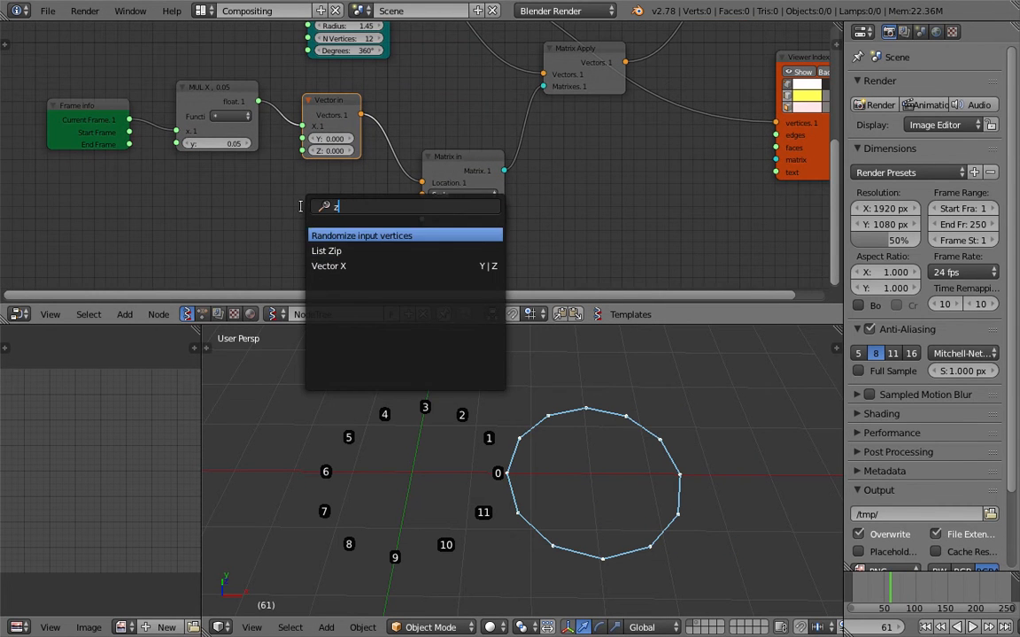
pyautogui.click(324, 264)
pyautogui.click(318, 232)
pyautogui.moveTo(531, 403); pyautogui.dragTo(538, 400, button='middle')
pyautogui.moveTo(345, 221); pyautogui.dragTo(321, 179)
# Rearrange the frame-driving nodes and connect Frame info's Current Frame output to the Angle input of Matrix in.
pyautogui.moveTo(186, 135); pyautogui.dragTo(169, 148)
pyautogui.click(116, 110)
pyautogui.hotkey('ctrl', 's')
pyautogui.moveTo(116, 106); pyautogui.dragTo(421, 218)
# Duplicate the multiply node into the link between Frame info and Matrix in's Angle, and set its y value to 2.
pyautogui.click(87, 133)
pyautogui.click(196, 112)
pyautogui.hotkey('shift', 'd')
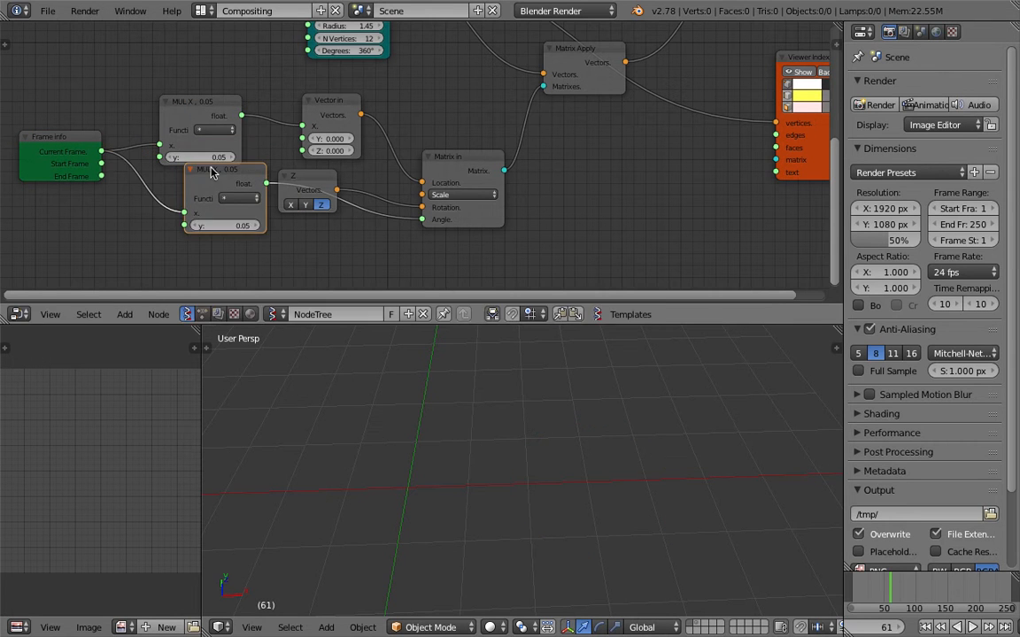
pyautogui.click(228, 235)
pyautogui.doubleClick(228, 239)
pyautogui.write('2')
pyautogui.press('Return')
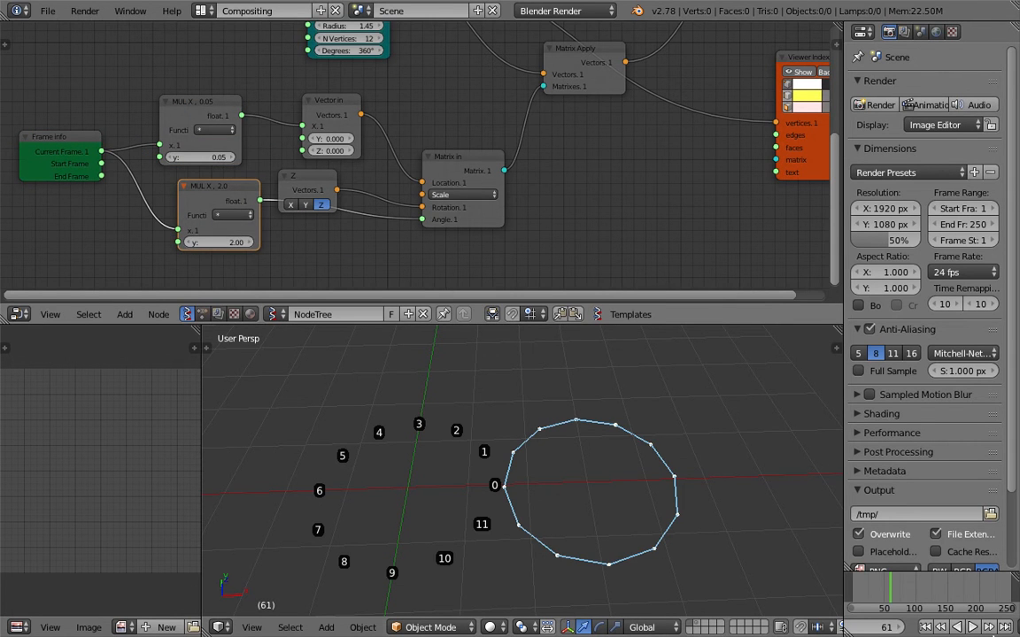
# Play the animation from the start and set the rotation multiply node's y value to -5.
pyautogui.click(925, 627)
pyautogui.click(970, 627)
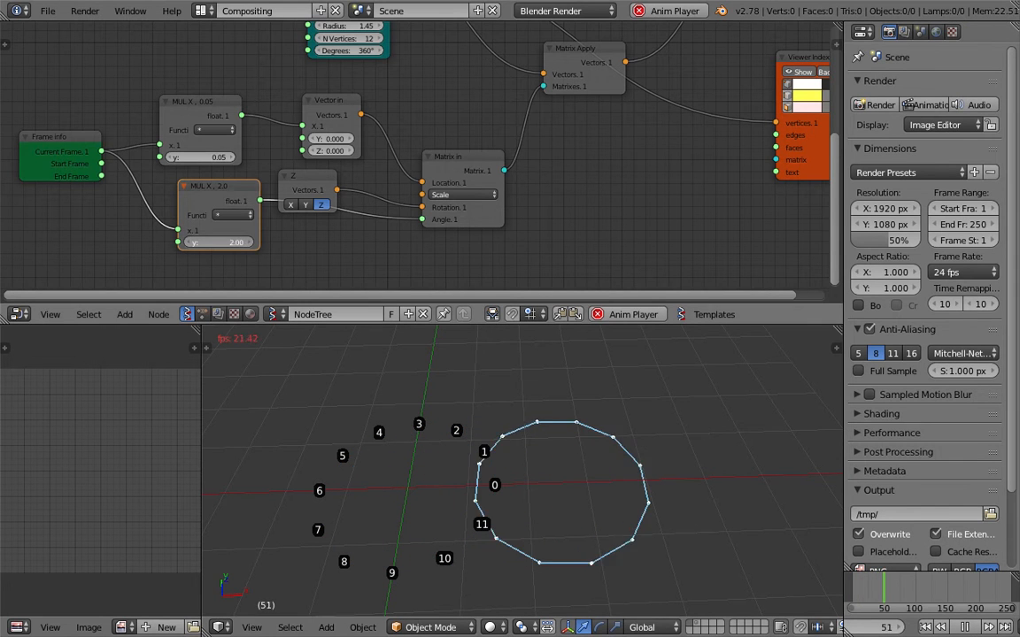
pyautogui.moveTo(237, 240)
pyautogui.mouseDown()
pyautogui.moveTo(189, 240)
pyautogui.moveTo(238, 239)
pyautogui.mouseUp()
pyautogui.hotkey('ctrl', 's')
pyautogui.click(241, 235)
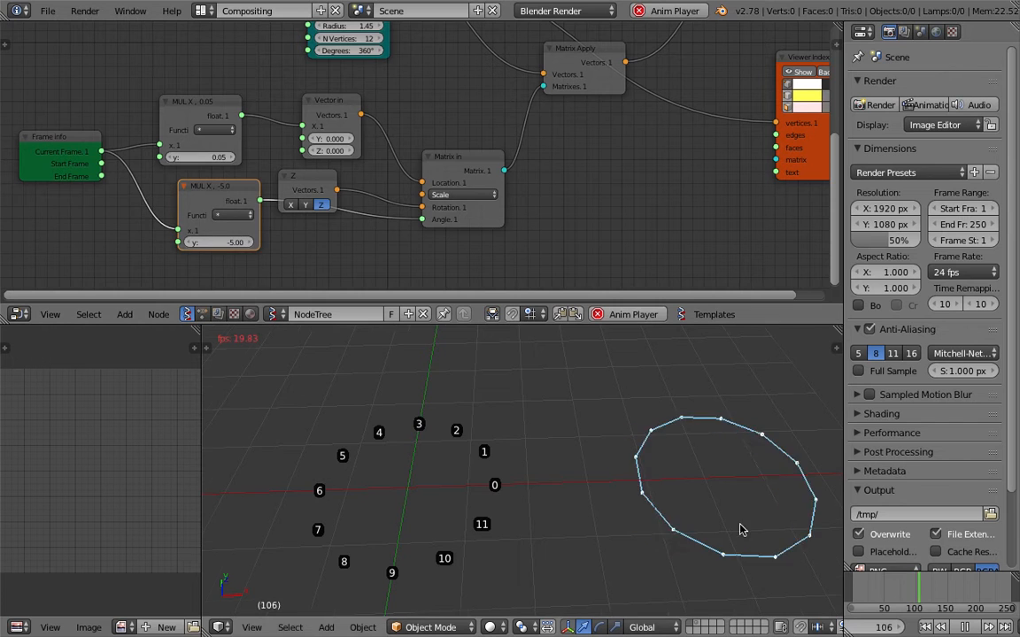
# Replay the animation to check the rolling motion, stop it, and save the file.
pyautogui.click(858, 609)
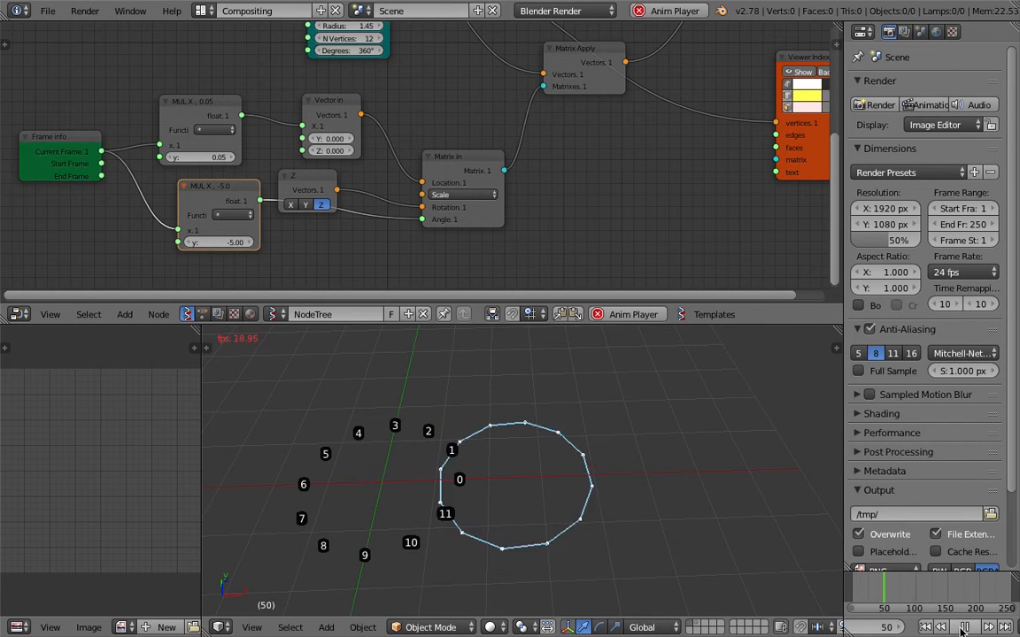
pyautogui.hotkey('alt', 'a')
pyautogui.scroll(2, 576, 493)
pyautogui.hotkey('ctrl', 's')
pyautogui.click(577, 483)
pyautogui.scroll(2, 580, 475)
pyautogui.scroll(-2, 562, 463)
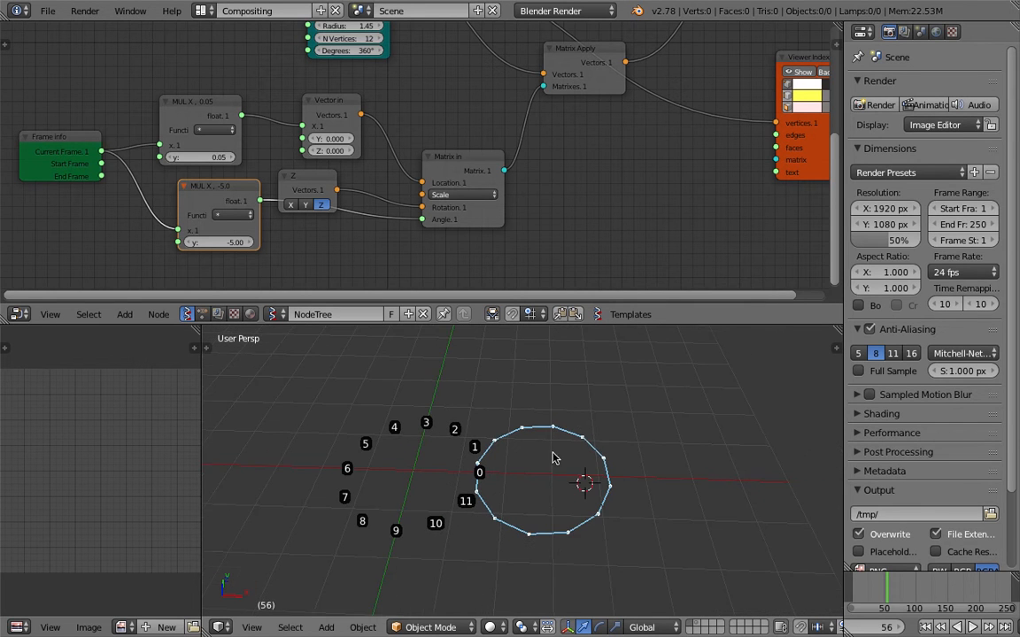
# Expand the 3D view over the image editor area and rewind the animation to frame 1.
pyautogui.moveTo(212, 324); pyautogui.dragTo(181, 356)
pyautogui.hotkey('shift', 'Left')
pyautogui.click(972, 627)
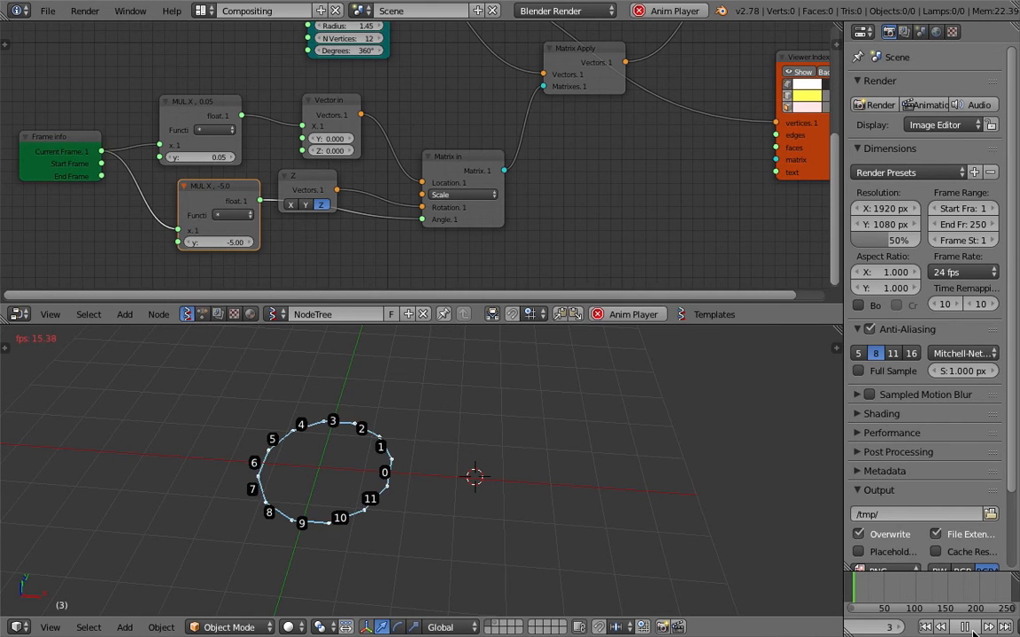
pyautogui.click(971, 626)
pyautogui.click(927, 628)
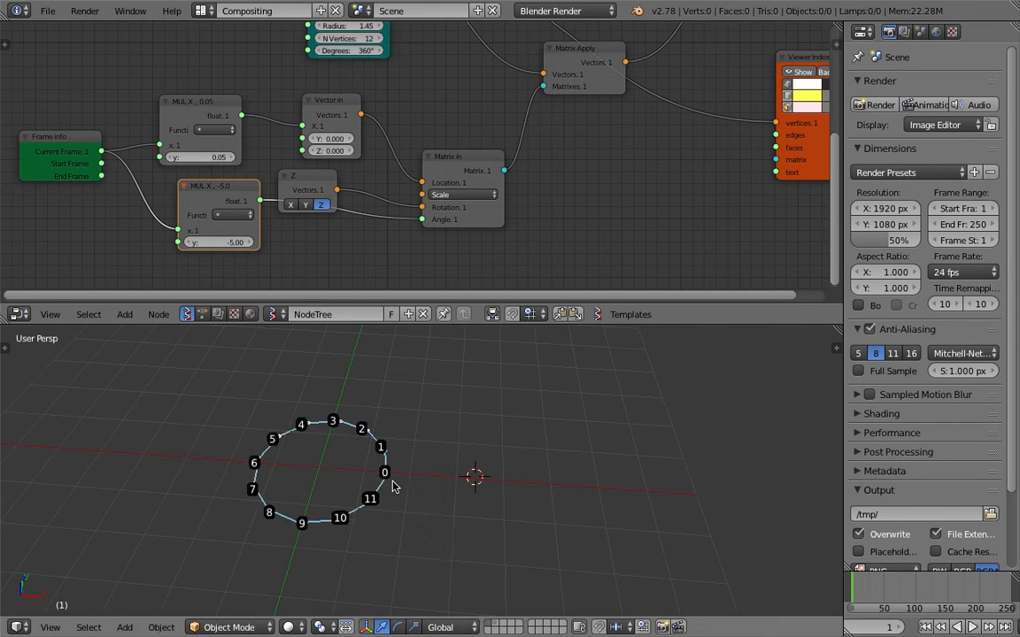
# Advance to frame 2 and switch the 3D view to the top view of the circle.
pyautogui.scroll(2, 398, 486)
pyautogui.moveTo(396, 485); pyautogui.dragTo(386, 498, button='middle')
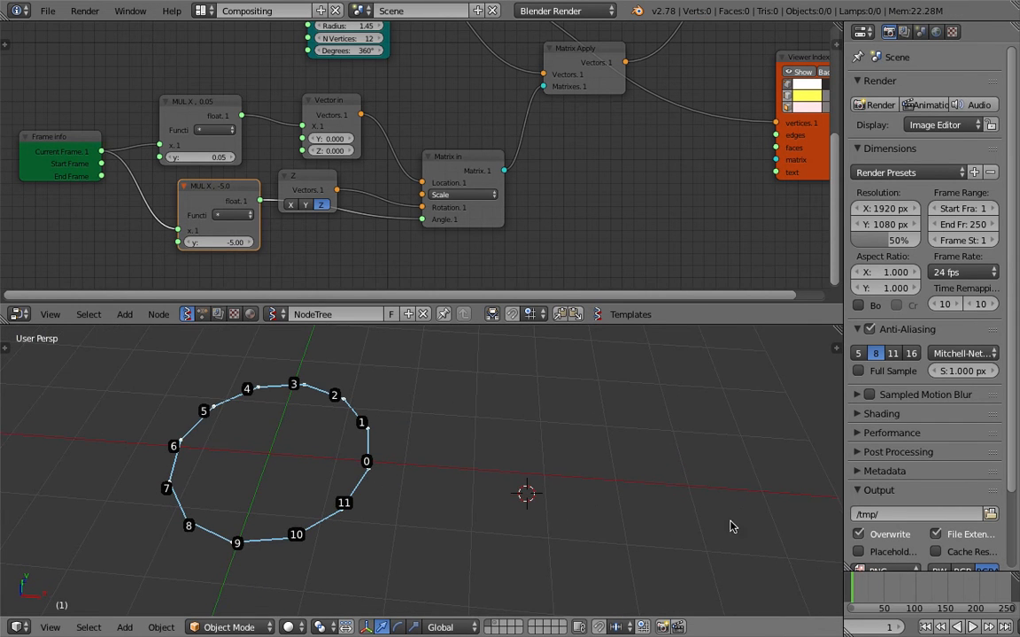
pyautogui.press('Right')
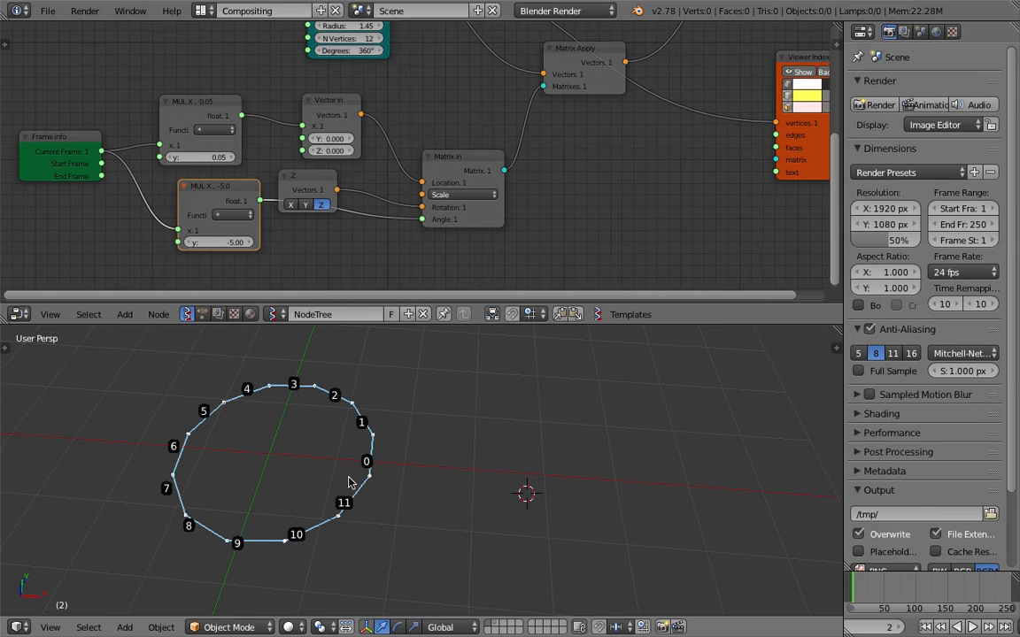
pyautogui.moveTo(348, 482); pyautogui.dragTo(343, 487, button='middle')
pyautogui.moveTo(375, 446); pyautogui.dragTo(346, 457, button='middle')
pyautogui.click(49, 629)
pyautogui.click(65, 554)
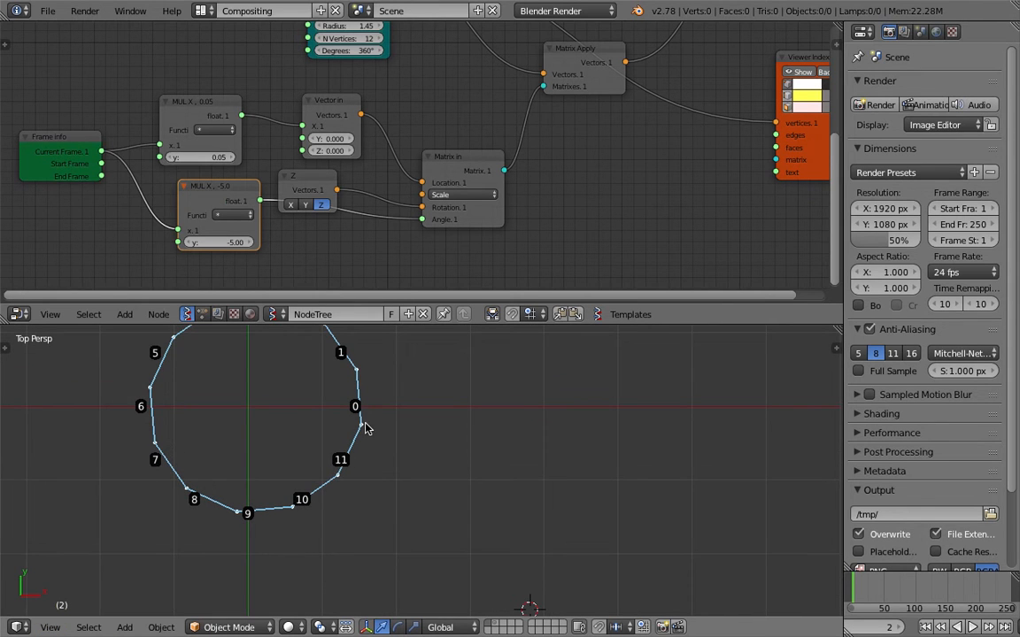
# Step frame by frame from 3 to 17, marking one circle vertex's position with a grease pencil stroke along its path.
pyautogui.press('Right')
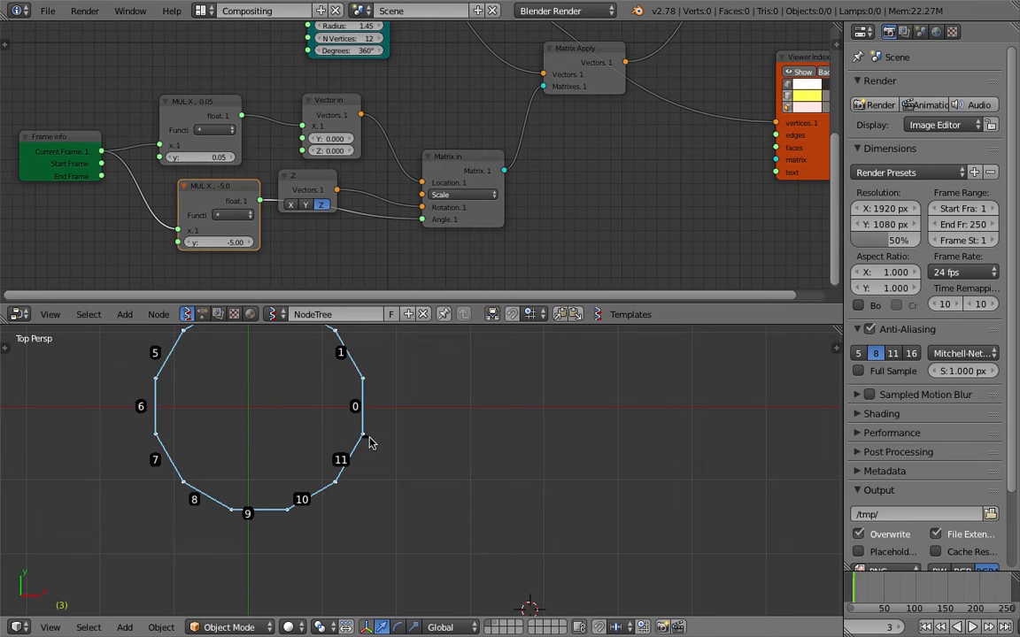
pyautogui.press('Right')
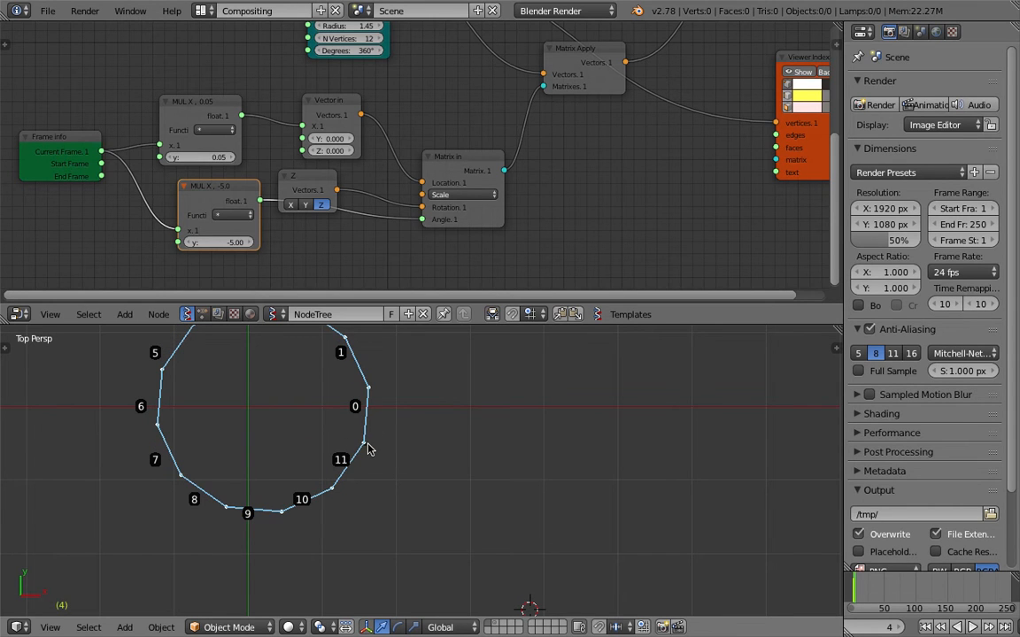
pyautogui.press('Right')
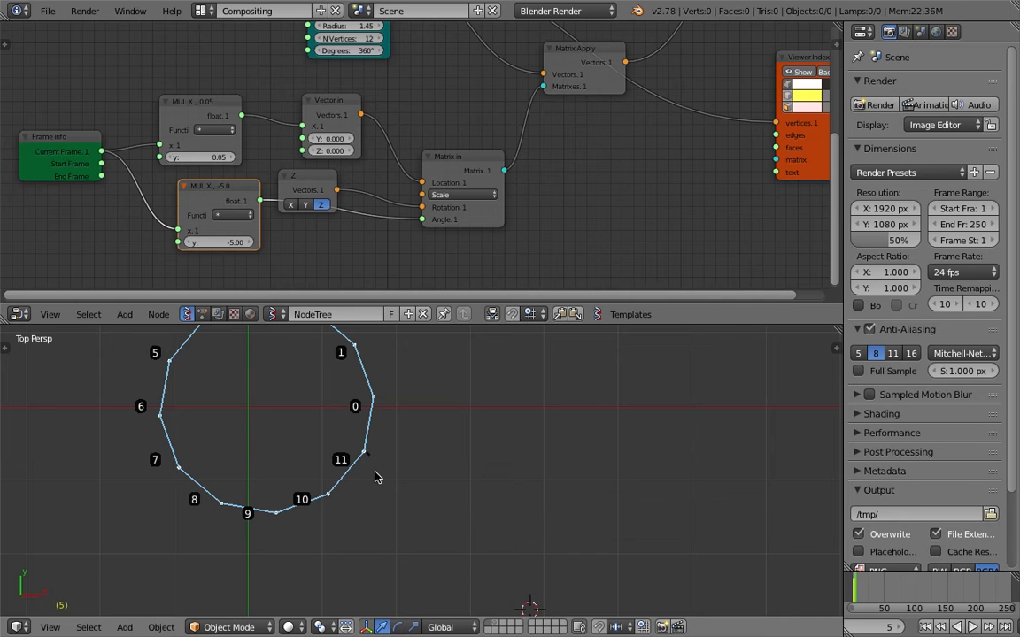
pyautogui.press('Right')
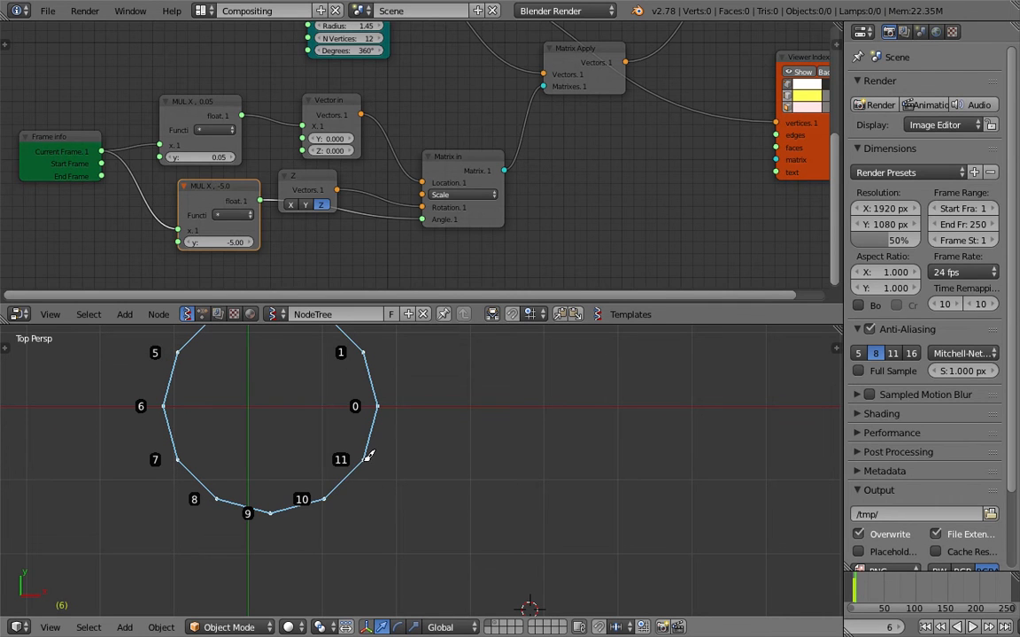
pyautogui.press('Right')
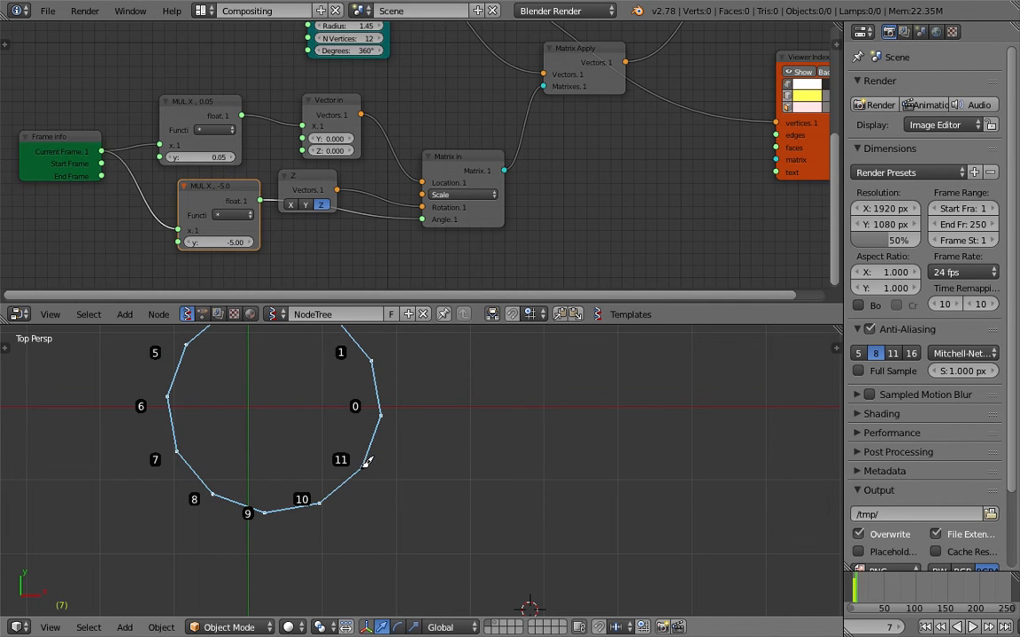
pyautogui.press('Right')
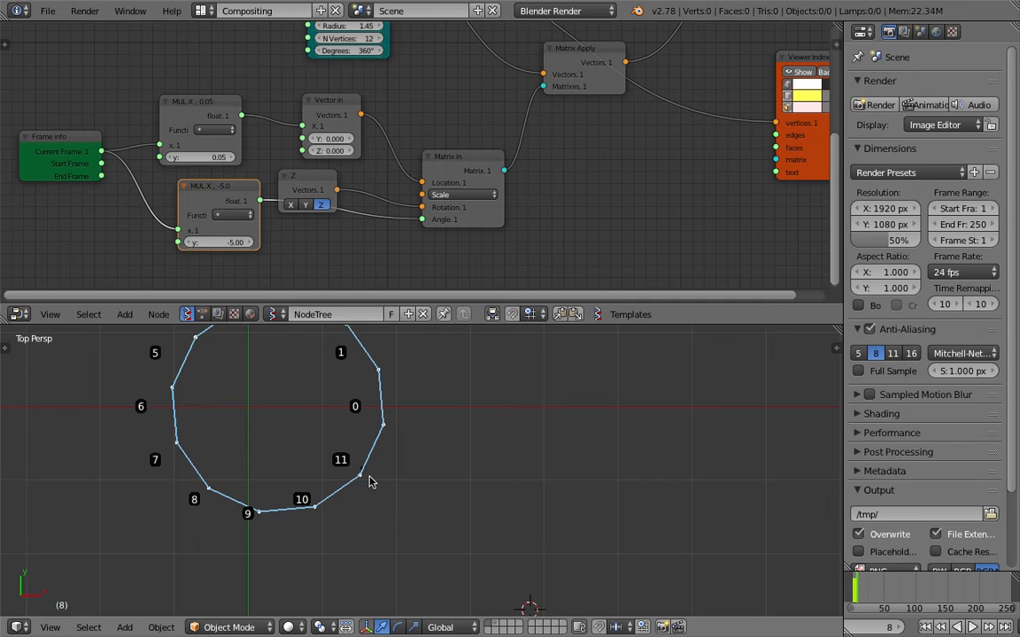
pyautogui.press('Right')
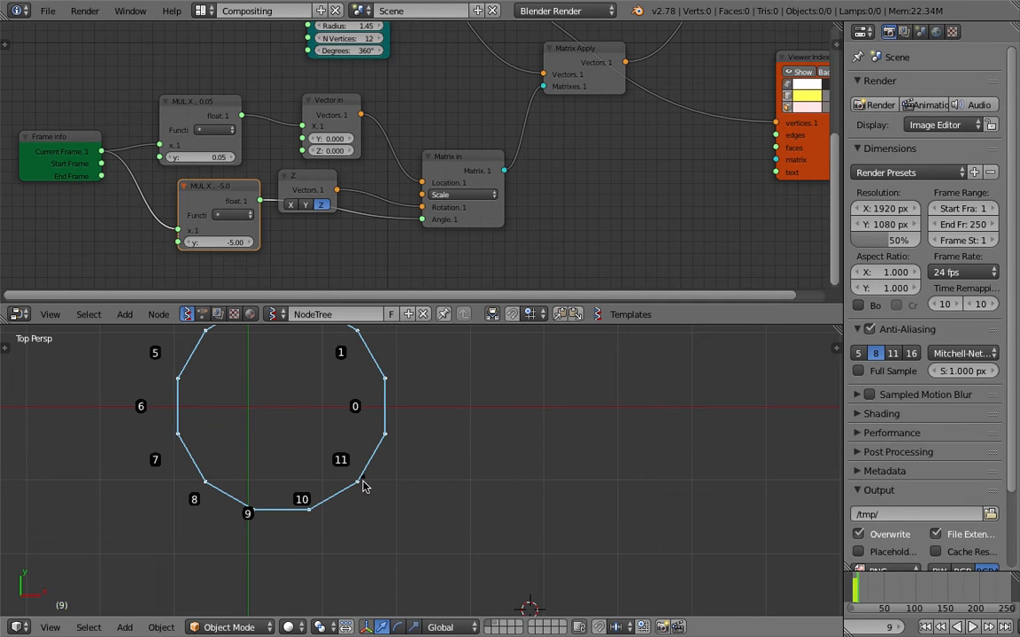
pyautogui.press('Right')
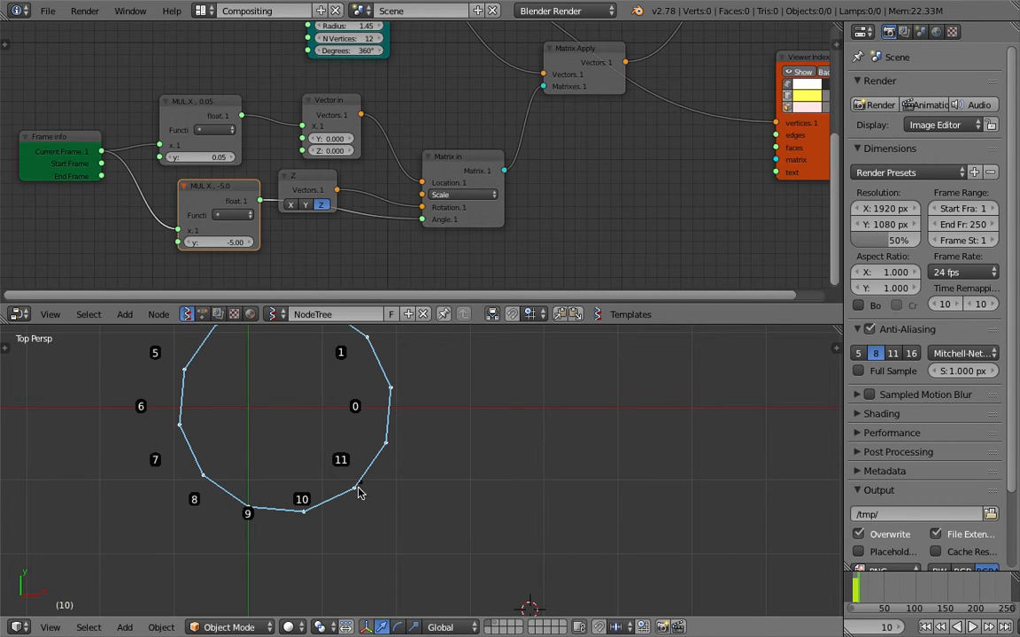
pyautogui.press('Right')
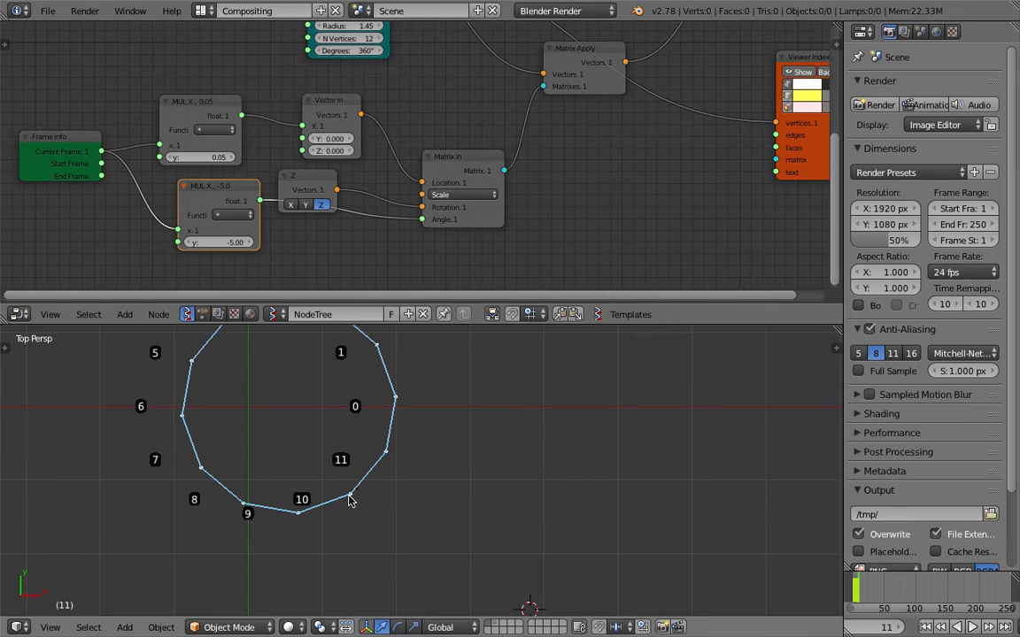
pyautogui.press('Right')
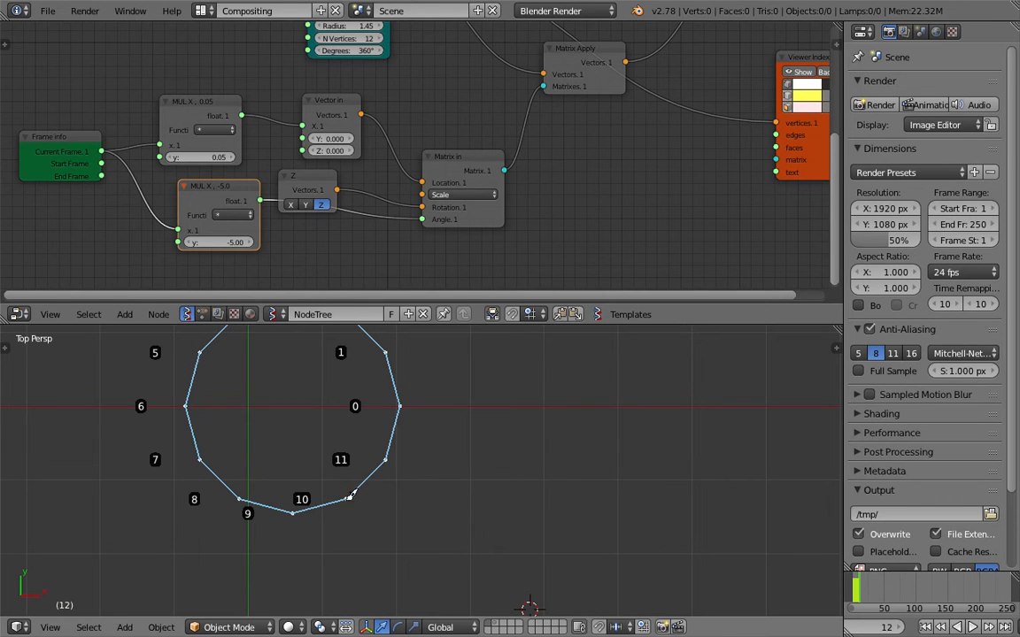
pyautogui.press('Right')
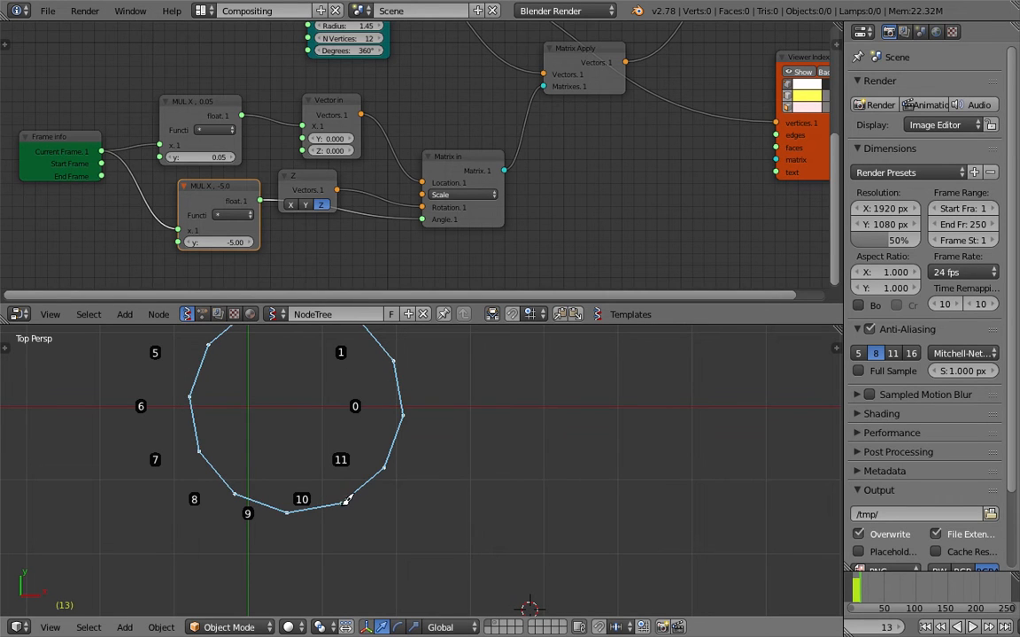
pyautogui.press('Right')
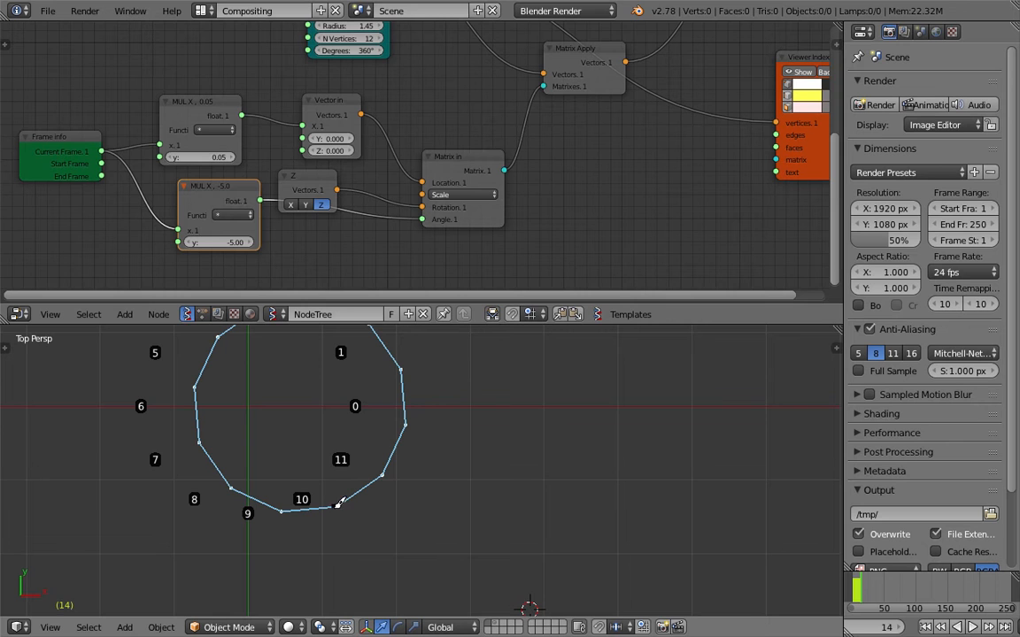
pyautogui.press('Right')
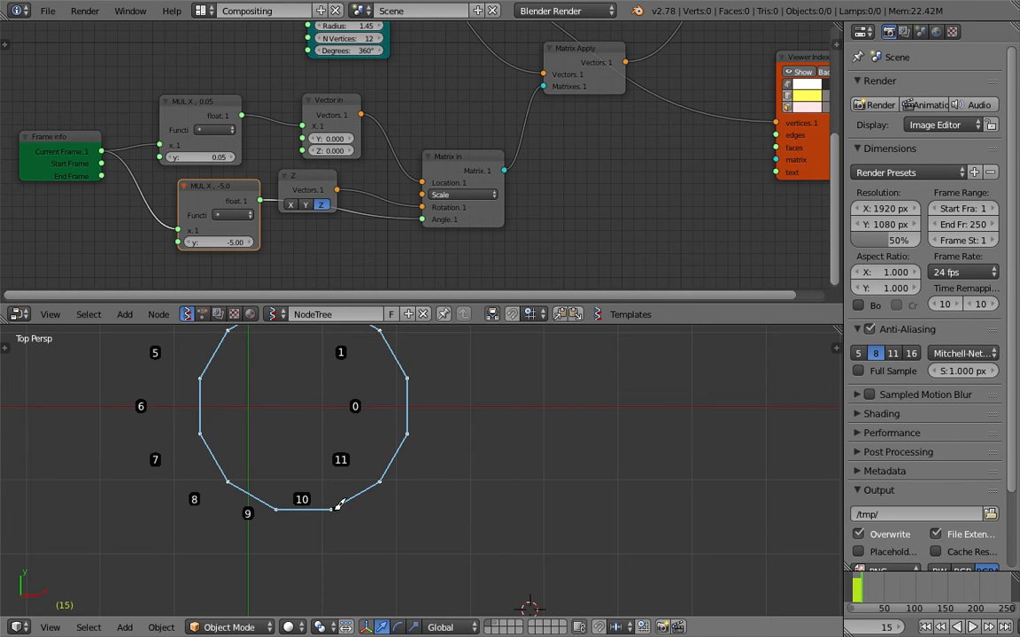
pyautogui.press('Right')
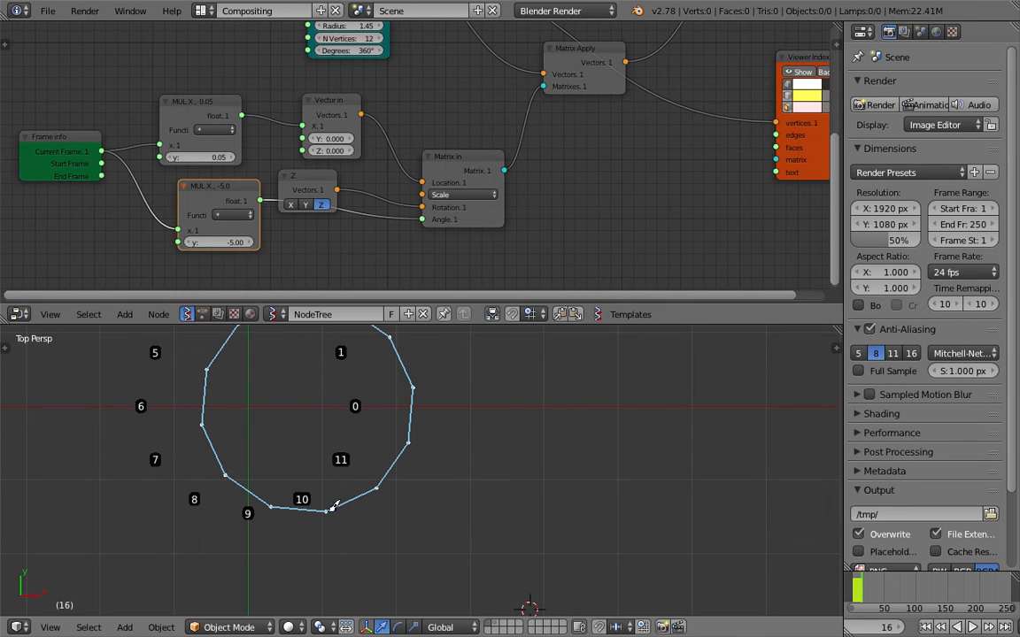
pyautogui.press('Right')
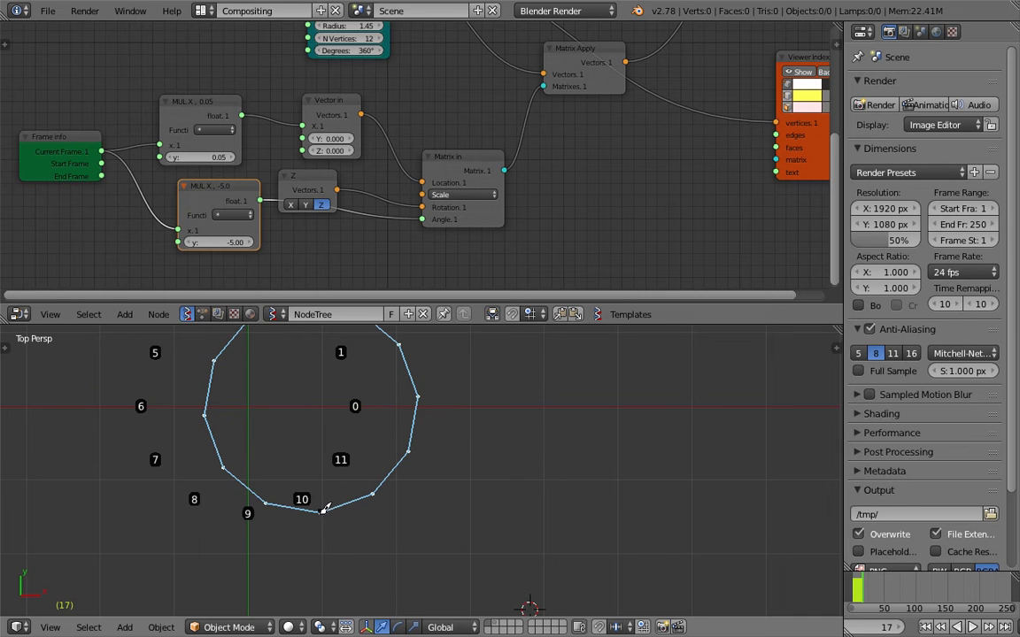
# Enable grease pencil onion skinning with 14 frames before and 18 frames after.
pyautogui.press('n')
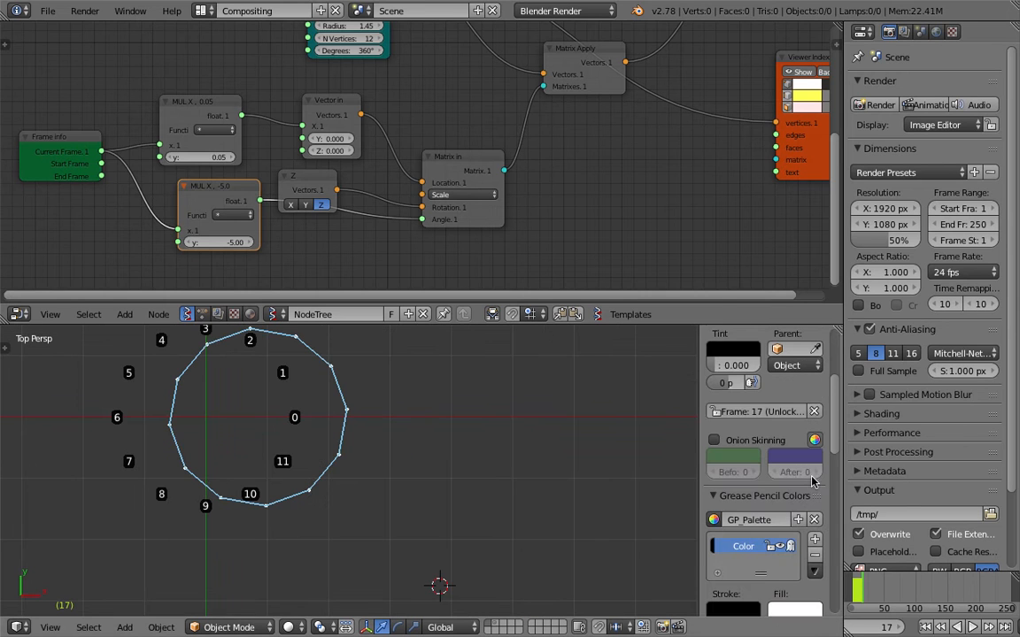
pyautogui.click(714, 440)
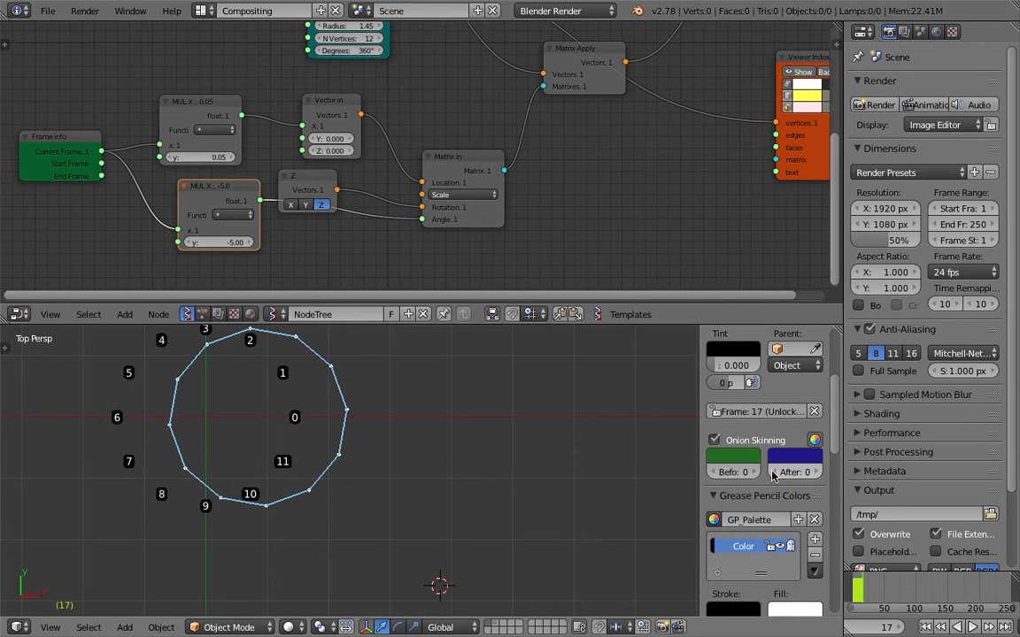
pyautogui.click(755, 474)
pyautogui.click(754, 475)
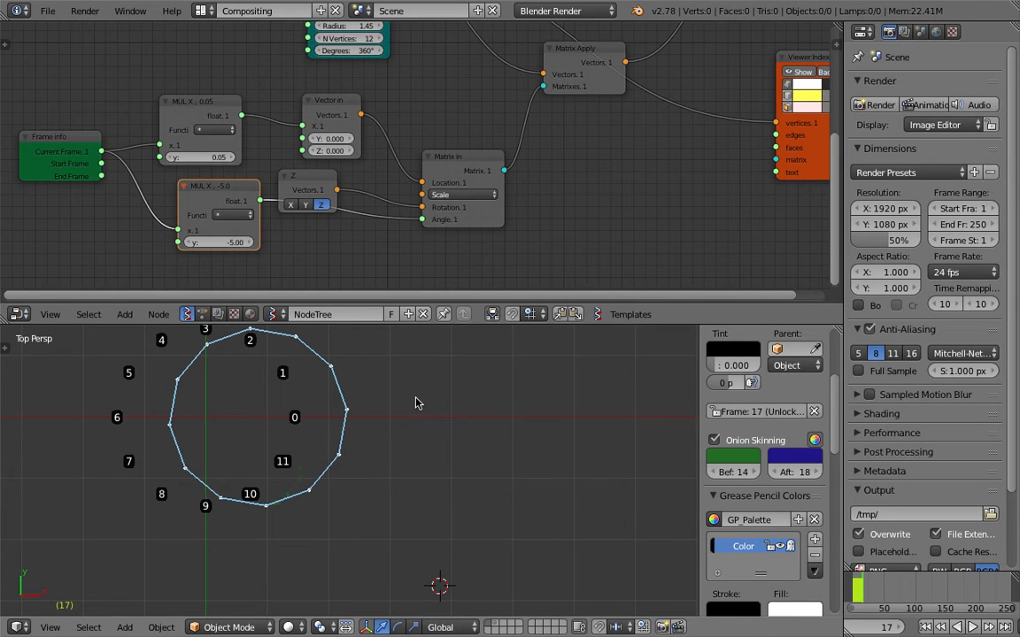
# Step backward to frame 1 and forward again to examine the onion-skinned marks along the vertex's path.
pyautogui.keyDown('shift'); pyautogui.moveTo(417, 403); pyautogui.dragTo(431, 439, button='middle'); pyautogui.keyUp('shift')
pyautogui.press('Right')
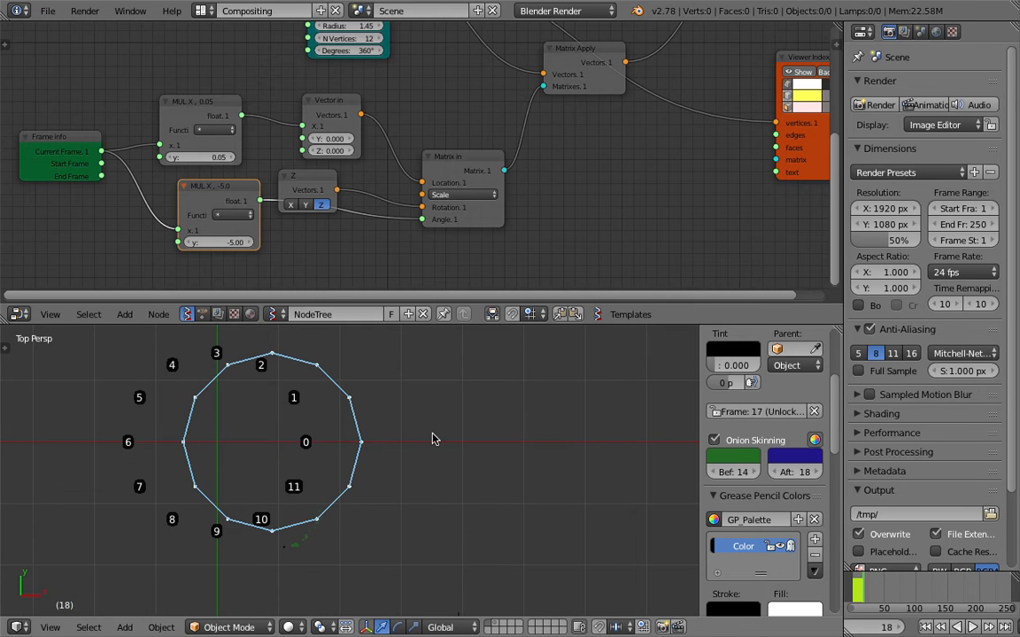
pyautogui.press('Left')
pyautogui.press('Left')
pyautogui.press('Left')
pyautogui.press('Left')
pyautogui.press('Left')
pyautogui.press('Left')
pyautogui.press('Left')
pyautogui.press('Left')
pyautogui.press('Left')
pyautogui.press('Left')
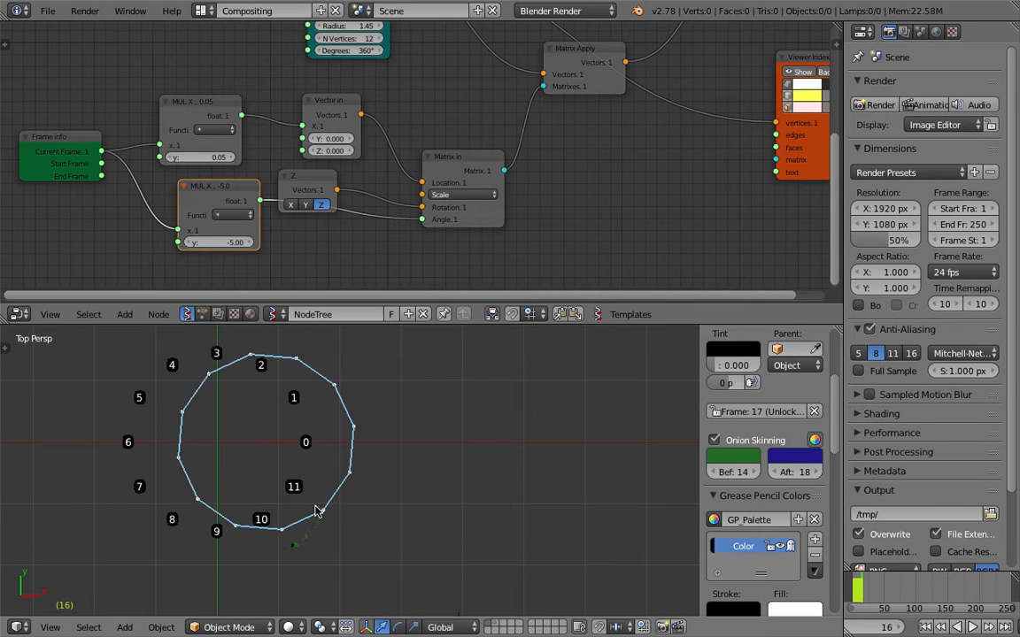
pyautogui.press('Left')
pyautogui.press('Left')
pyautogui.press('Left')
pyautogui.press('Left')
pyautogui.press('Left')
pyautogui.press('Left')
pyautogui.press('Left')
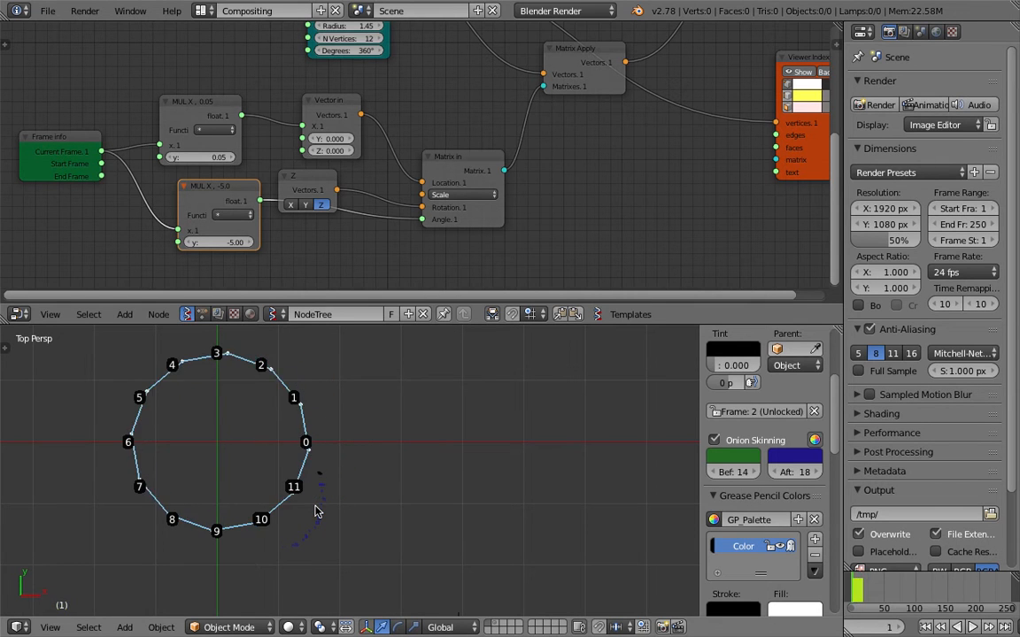
pyautogui.press('Right')
pyautogui.press('Right')
pyautogui.press('Right')
pyautogui.press('Right')
pyautogui.press('Right')
pyautogui.press('Right')
pyautogui.press('Right')
pyautogui.press('Right')
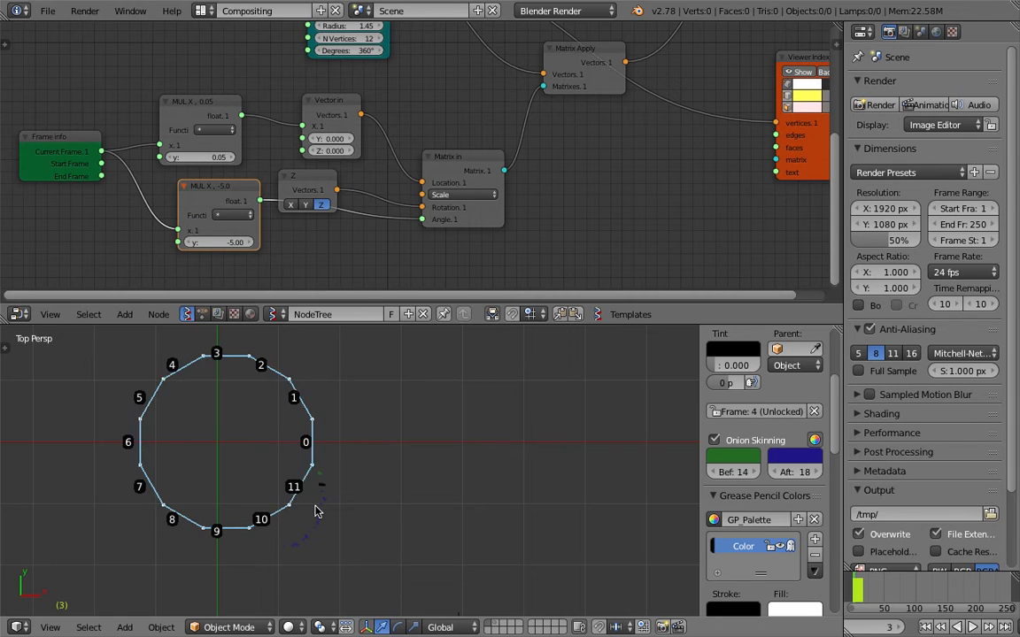
# Step forward to frame 14 and back to frame 0 to examine the onion-skinned marks against the moving circle.
pyautogui.press('Right')
pyautogui.press('Right')
pyautogui.press('Right')
pyautogui.press('Right')
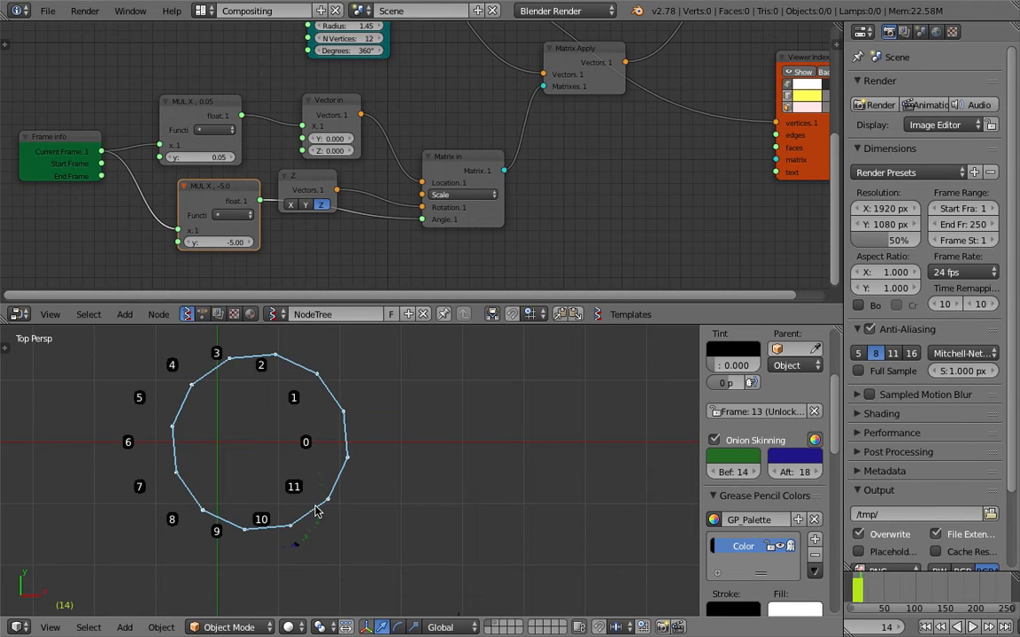
pyautogui.press('Left')
pyautogui.press('Left')
pyautogui.press('Left')
pyautogui.press('Left')
pyautogui.press('Left')
pyautogui.press('Left')
pyautogui.press('Left')
pyautogui.press('Left')
pyautogui.press('Left')
pyautogui.press('Left')
pyautogui.press('Left')
pyautogui.press('Left')
pyautogui.press('Left')
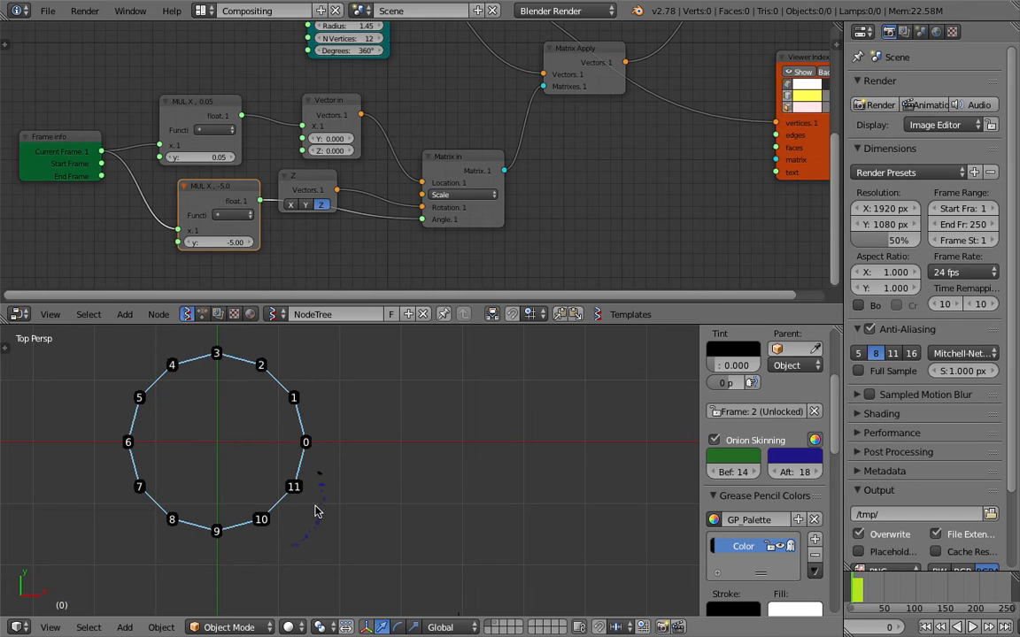
# Step frame by frame from 1 to 12, marking the position of the vertex that starts at index 0 with grease pencil strokes.
pyautogui.press('Right')
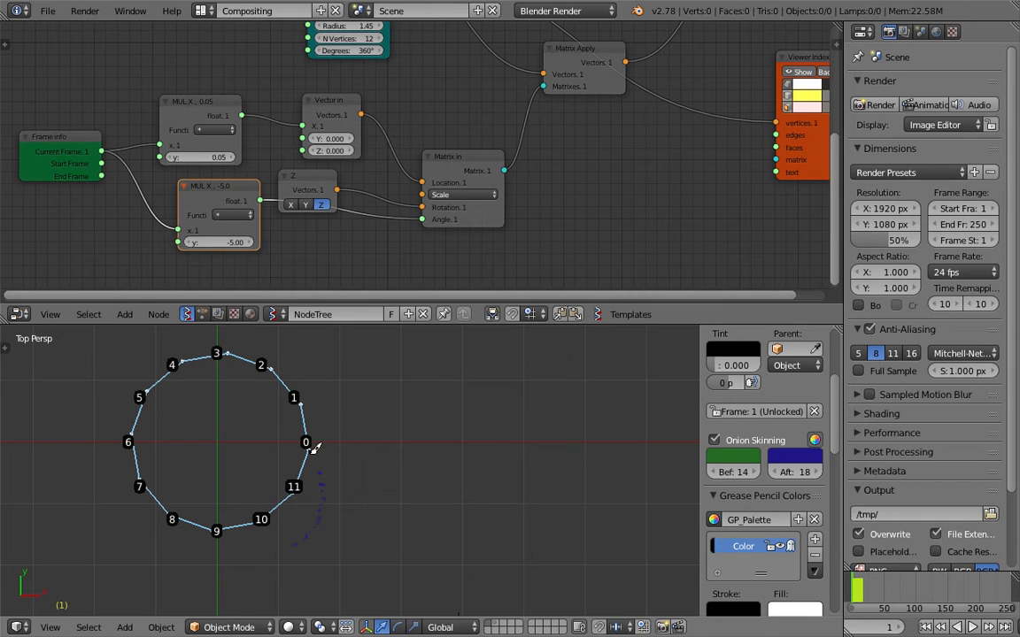
pyautogui.press('Right')
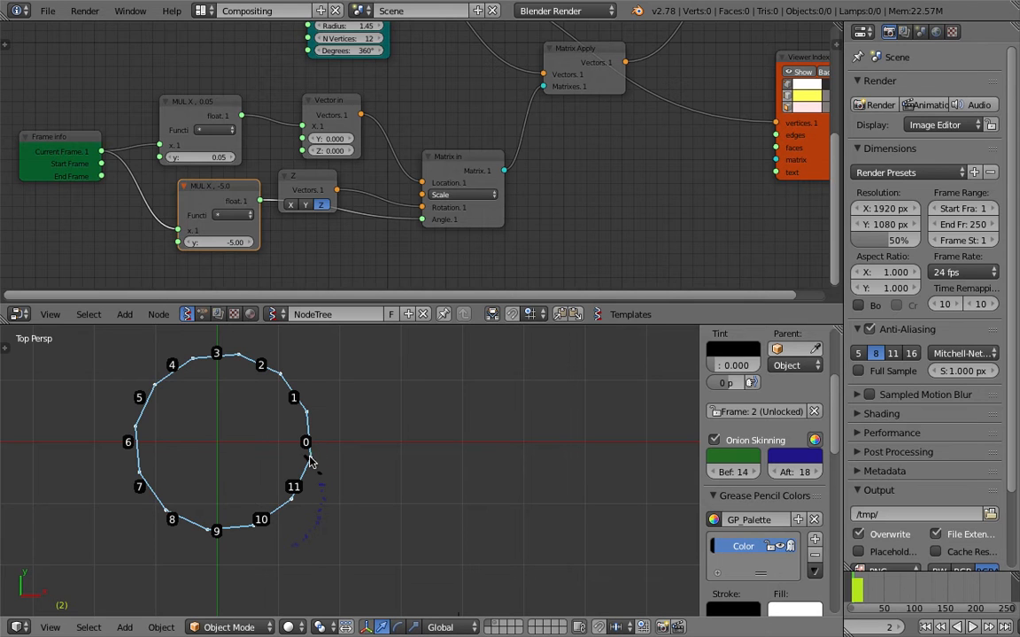
pyautogui.press('Right')
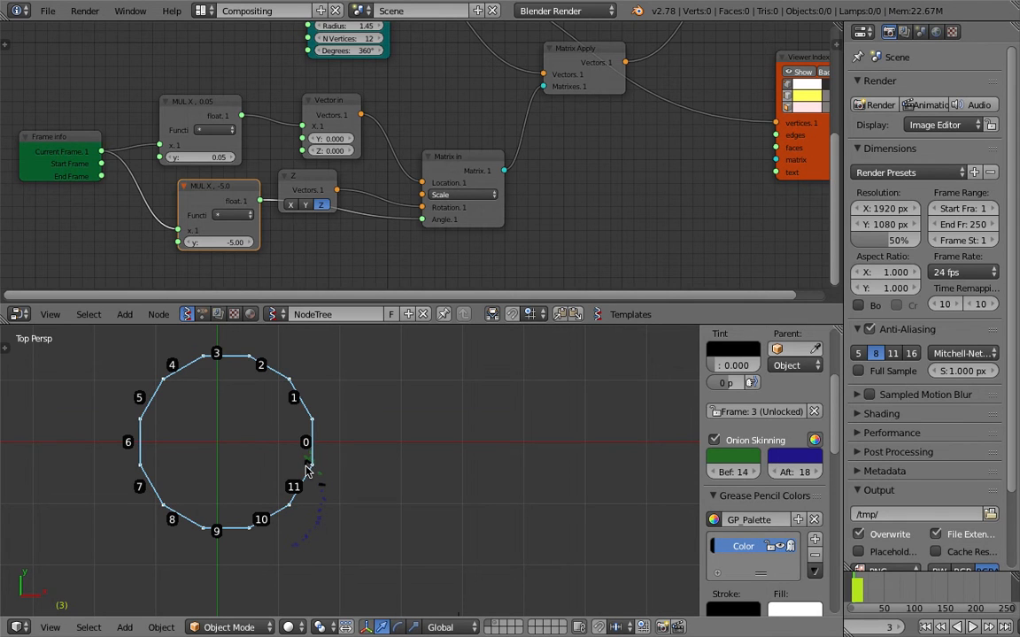
pyautogui.press('Right')
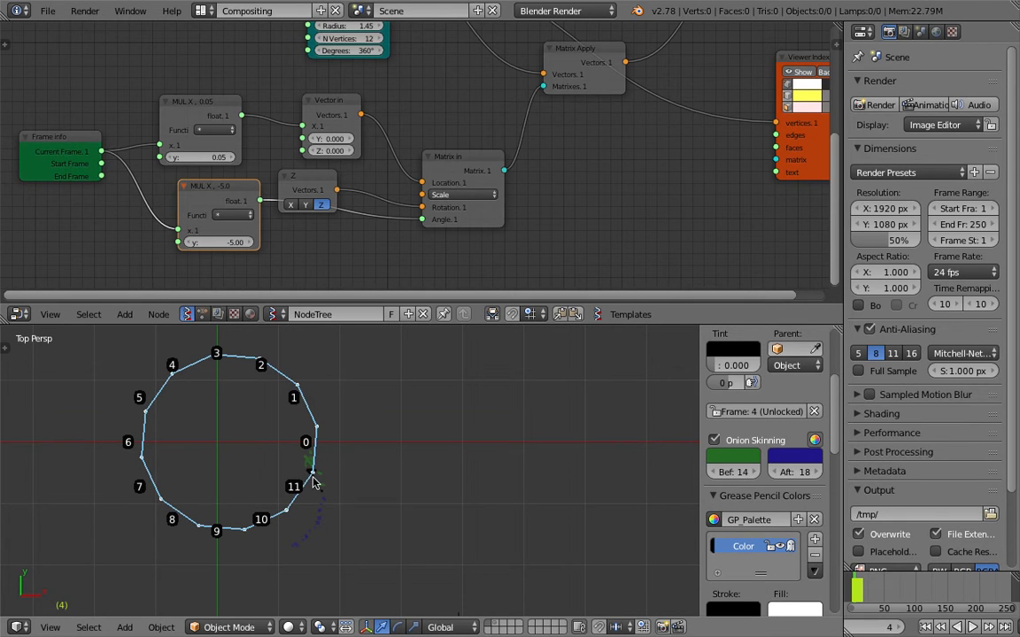
pyautogui.press('Right')
pyautogui.press('Right')
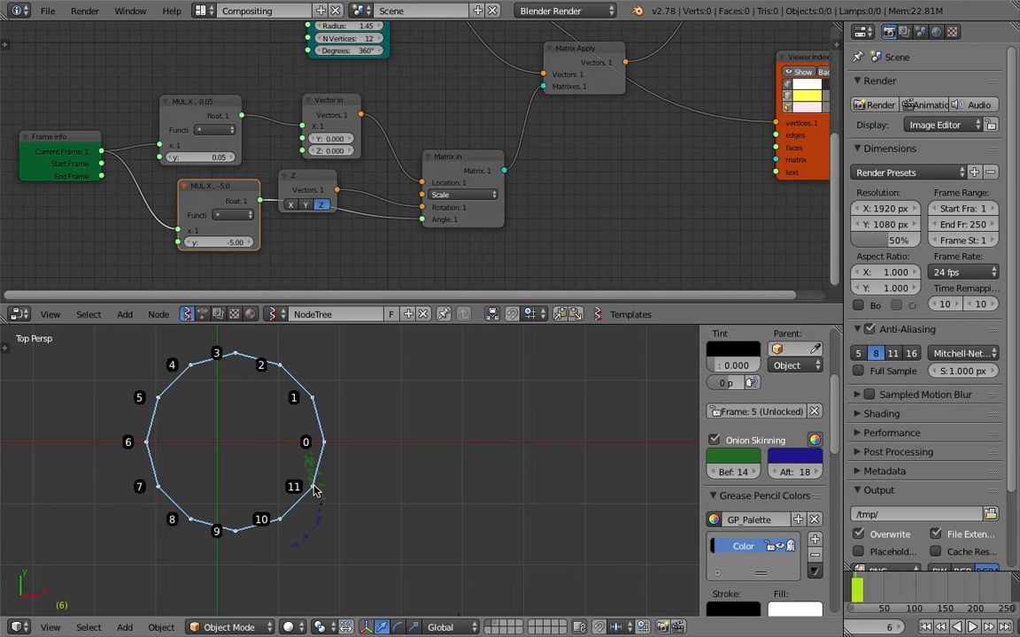
pyautogui.press('Right')
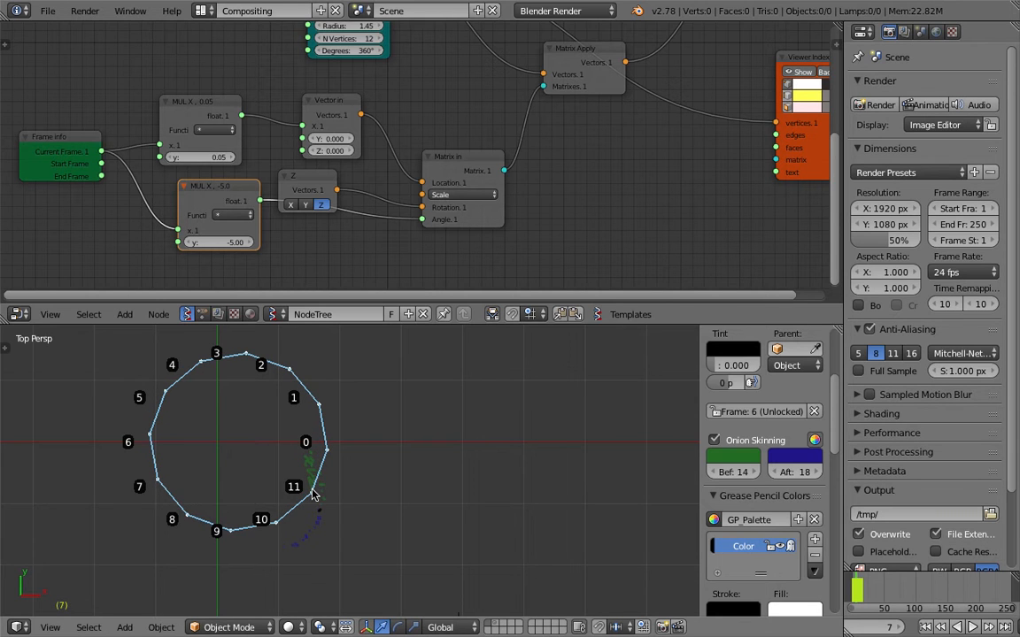
pyautogui.press('Right')
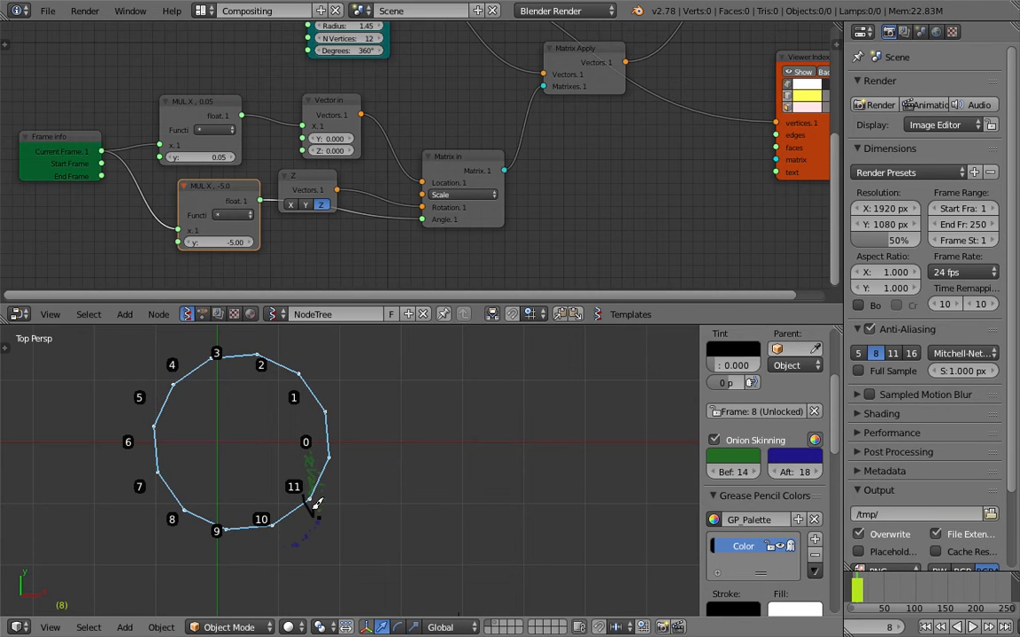
pyautogui.press('Right')
pyautogui.press('Right')
pyautogui.moveTo(304, 511); pyautogui.dragTo(305, 514)
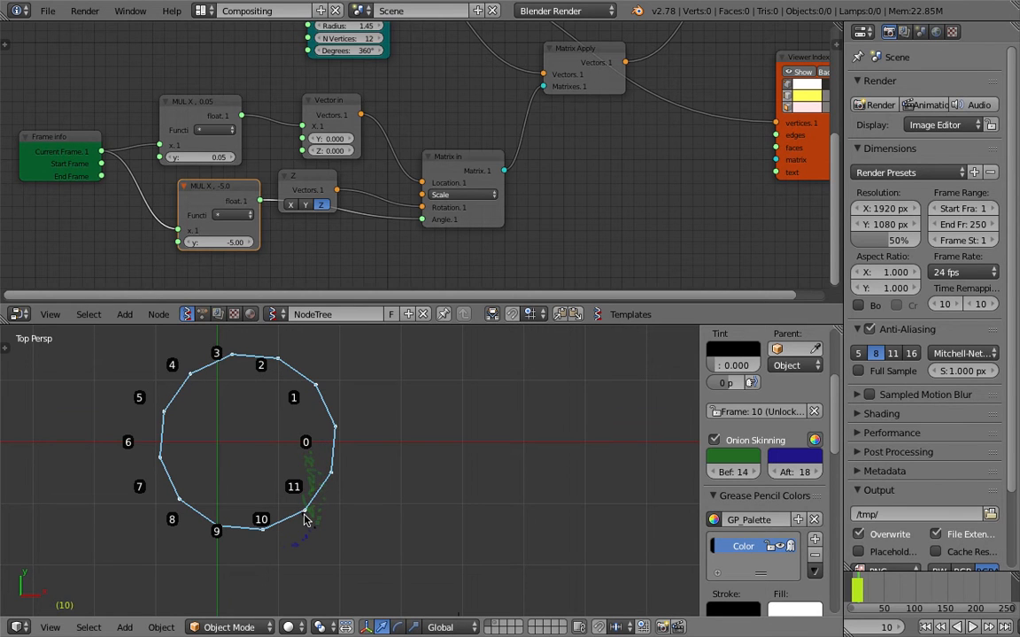
pyautogui.press('Right')
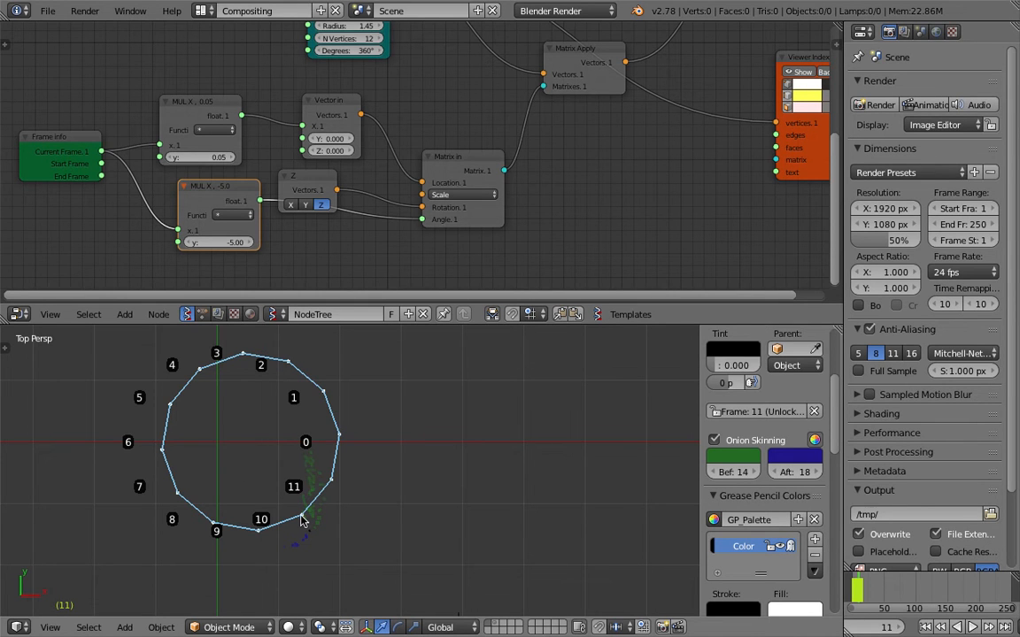
pyautogui.press('Right')
# Enable Additive Drawing and Continuous Drawing for the grease pencil, and return the timeline to frame 0.
pyautogui.press('t')
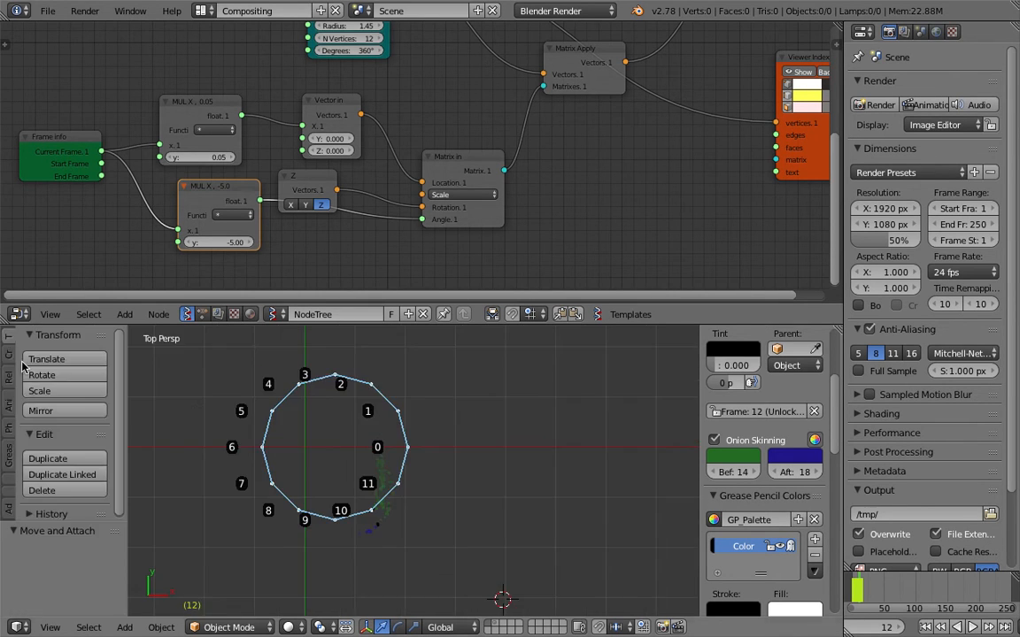
pyautogui.click(11, 454)
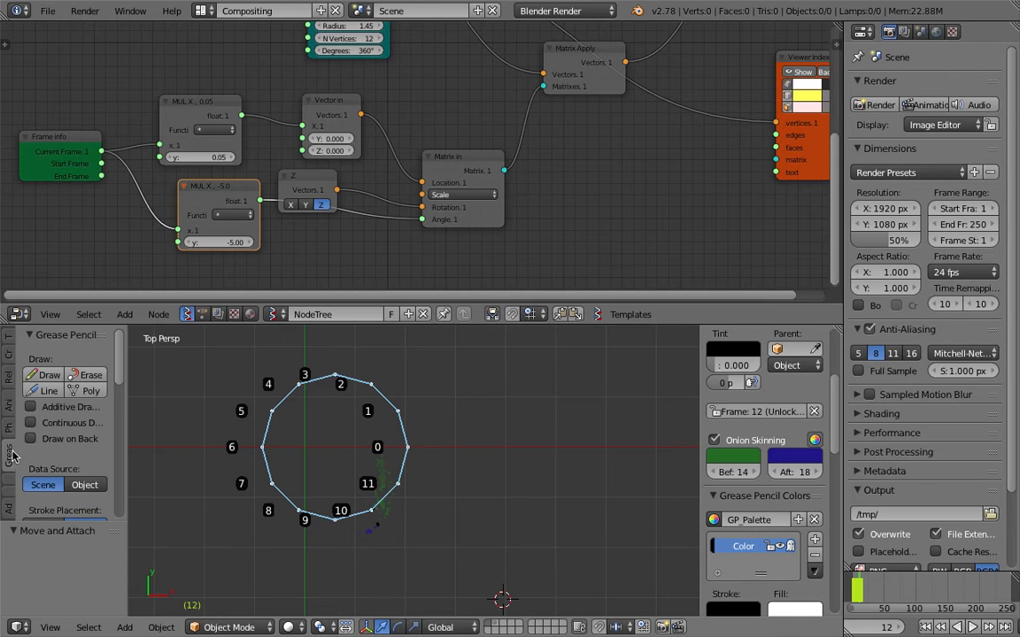
pyautogui.moveTo(126, 425); pyautogui.dragTo(205, 425)
pyautogui.click(53, 406)
pyautogui.click(88, 422)
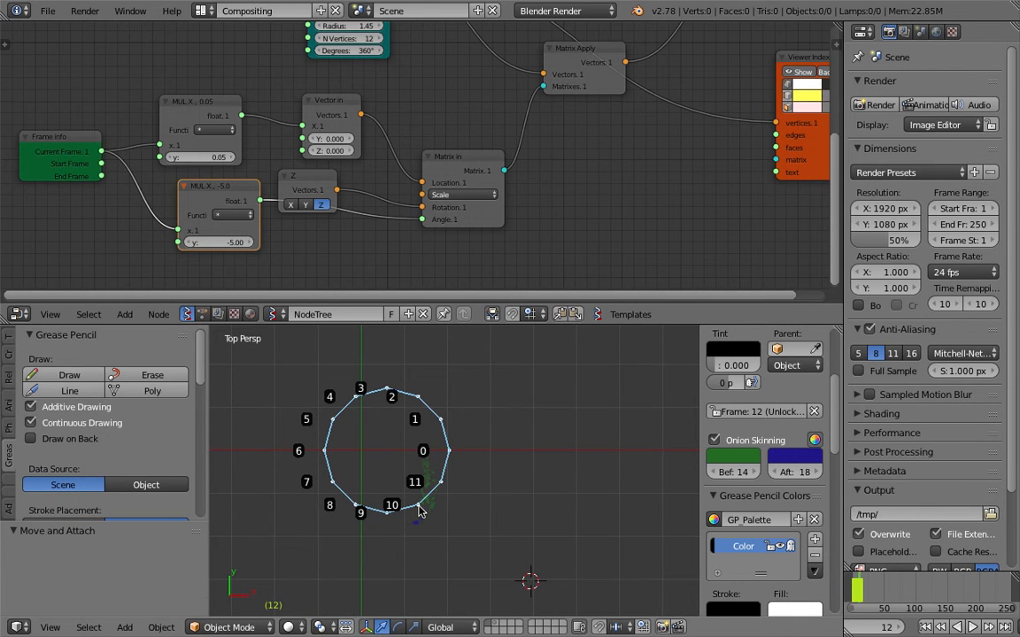
pyautogui.moveTo(860, 587); pyautogui.dragTo(852, 586)
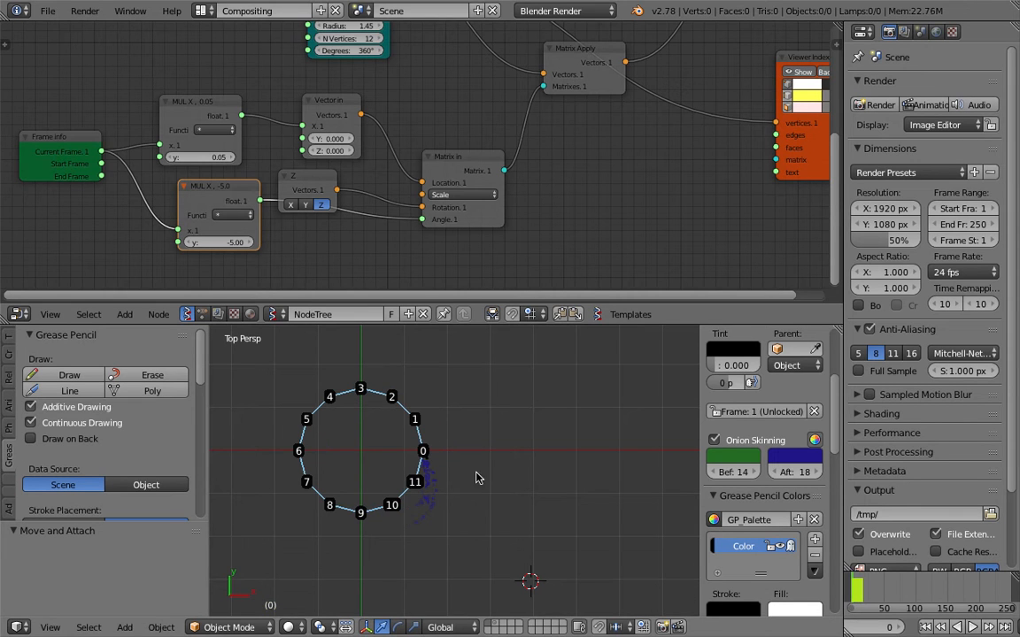
# Step frame by frame from 0 to 120, marking the path of the circle vertex that starts at index 0 with grease pencil strokes.
pyautogui.click(427, 454)
pyautogui.press('Right')
pyautogui.moveTo(424, 453)
pyautogui.mouseDown()
pyautogui.moveTo(430, 486)
pyautogui.moveTo(413, 509)
pyautogui.moveTo(396, 511)
pyautogui.moveTo(376, 487)
pyautogui.moveTo(388, 430)
pyautogui.moveTo(427, 399)
pyautogui.moveTo(497, 390)
pyautogui.moveTo(567, 426)
pyautogui.moveTo(587, 478)
pyautogui.mouseUp()
pyautogui.press('Right')
pyautogui.press('Right')
pyautogui.press('Right')
pyautogui.press('Right')
pyautogui.press('Right')
pyautogui.press('Right')
pyautogui.press('Right')
pyautogui.press('Right')
pyautogui.press('Right')
pyautogui.press('Right')
pyautogui.press('Right')
pyautogui.press('Right')
pyautogui.press('Right')
pyautogui.press('Right')
pyautogui.press('Right')
pyautogui.press('Right')
pyautogui.press('Right')
pyautogui.press('Right')
pyautogui.press('Right')
pyautogui.press('Right')
pyautogui.press('Right')
pyautogui.press('Right')
pyautogui.press('Right')
pyautogui.press('Right')
pyautogui.press('Right')
pyautogui.press('Right')
pyautogui.press('Right')
pyautogui.press('Right')
pyautogui.press('Right')
pyautogui.press('Right')
pyautogui.press('Right')
pyautogui.press('Right')
pyautogui.press('Right')
pyautogui.press('Right')
pyautogui.press('Right')
pyautogui.press('Right')
pyautogui.press('Right')
pyautogui.press('Right')
pyautogui.press('Right')
pyautogui.press('Right')
pyautogui.press('Right')
pyautogui.press('Right')
pyautogui.press('Right')
pyautogui.press('Right')
pyautogui.press('Right')
pyautogui.press('Right')
pyautogui.press('Right')
pyautogui.press('Right')
pyautogui.press('Right')
pyautogui.press('Right')
pyautogui.press('Right')
pyautogui.press('Right')
pyautogui.press('Right')
pyautogui.press('Right')
pyautogui.press('Right')
pyautogui.press('Right')
pyautogui.press('Right')
pyautogui.press('Right')
pyautogui.press('Right')
pyautogui.press('Right')
pyautogui.press('Right')
pyautogui.press('Right')
pyautogui.press('Right')
pyautogui.press('Right')
pyautogui.press('Right')
pyautogui.press('Right')
pyautogui.press('Right')
pyautogui.press('Right')
pyautogui.press('Right')
pyautogui.press('Right')
pyautogui.press('Right')
pyautogui.press('Right')
pyautogui.press('Right')
pyautogui.press('Right')
pyautogui.press('Right')
pyautogui.press('Right')
pyautogui.press('Right')
pyautogui.press('Right')
pyautogui.moveTo(586, 482); pyautogui.dragTo(574, 507)
pyautogui.press('Right')
pyautogui.press('Right')
pyautogui.press('Right')
pyautogui.press('Right')
pyautogui.press('Right')
pyautogui.press('Right')
pyautogui.moveTo(572, 509)
pyautogui.mouseDown()
pyautogui.moveTo(539, 515)
pyautogui.moveTo(522, 501)
pyautogui.moveTo(531, 472)
pyautogui.mouseUp()
pyautogui.press('Right')
pyautogui.press('Right')
pyautogui.press('Right')
pyautogui.press('Right')
pyautogui.press('Right')
pyautogui.press('Right')
pyautogui.press('Right')
pyautogui.press('Right')
pyautogui.press('Right')
pyautogui.press('Right')
pyautogui.press('Right')
pyautogui.press('Right')
pyautogui.press('Right')
pyautogui.press('Right')
pyautogui.press('Right')
pyautogui.press('Right')
pyautogui.press('Right')
pyautogui.press('Right')
pyautogui.press('Right')
pyautogui.press('Right')
pyautogui.moveTo(531, 469)
pyautogui.mouseDown()
pyautogui.moveTo(542, 431)
pyautogui.moveTo(585, 398)
pyautogui.mouseUp()
pyautogui.press('Right')
pyautogui.press('Right')
pyautogui.press('Right')
pyautogui.press('Right')
pyautogui.press('Right')
pyautogui.press('Right')
pyautogui.press('Right')
pyautogui.press('Right')
pyautogui.press('Right')
pyautogui.press('Right')
pyautogui.press('Right')
pyautogui.press('Right')
pyautogui.press('Right')
pyautogui.press('Right')
pyautogui.press('Right')
pyautogui.scroll(-2, 470, 377)
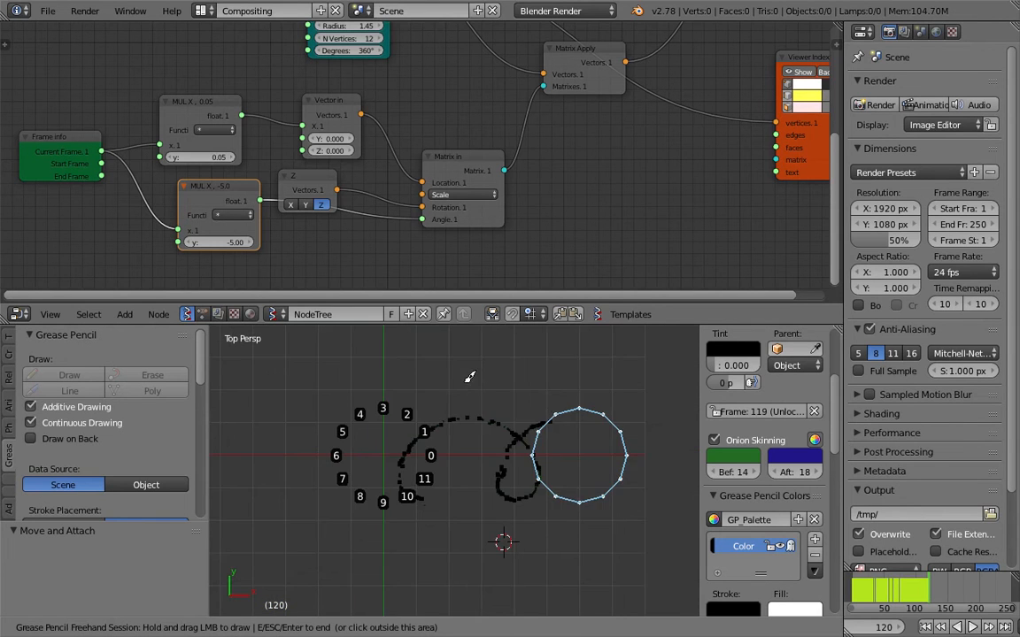
# Sketch smooth arches joined by a loop and a separate wave curve above the traced marks with the grease pencil.
pyautogui.keyDown('shift'); pyautogui.scroll(2, 470, 377); pyautogui.keyUp('shift')
pyautogui.moveTo(383, 408)
pyautogui.mouseDown()
pyautogui.moveTo(485, 348)
pyautogui.moveTo(520, 395)
pyautogui.moveTo(588, 352)
pyautogui.mouseUp()
pyautogui.press('Right')
pyautogui.scroll(1, 452, 494)
pyautogui.keyDown('shift'); pyautogui.scroll(-1, 366, 518); pyautogui.keyUp('shift')
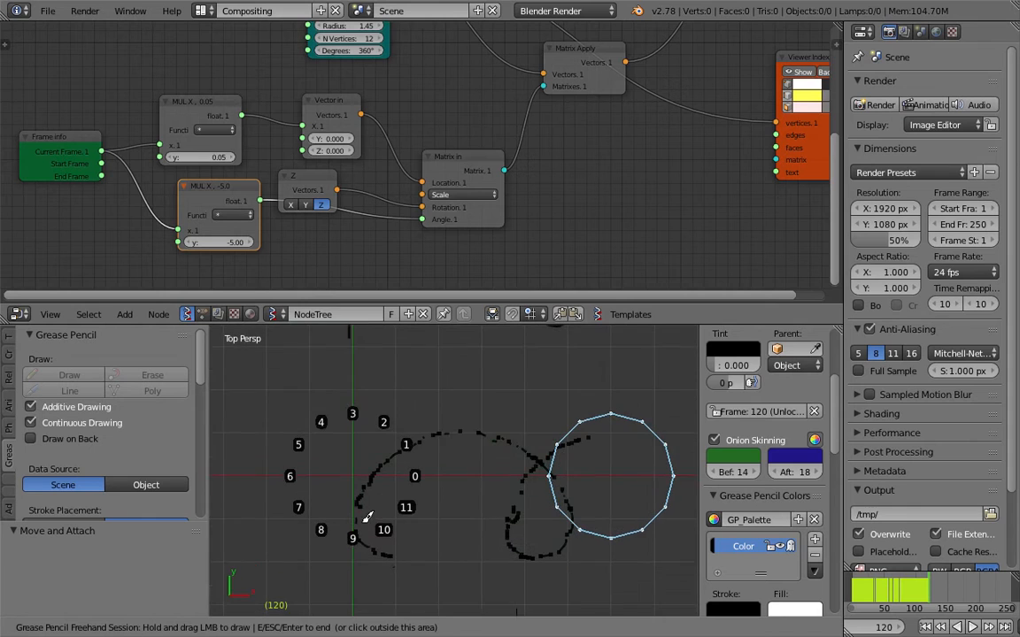
pyautogui.scroll(-1, 470, 400)
pyautogui.keyDown('shift'); pyautogui.scroll(3, 539, 432); pyautogui.keyUp('shift')
pyautogui.keyDown('ctrl'); pyautogui.scroll(1, 526, 439); pyautogui.keyUp('ctrl')
pyautogui.keyDown('shift'); pyautogui.scroll(1, 473, 421); pyautogui.keyUp('shift')
pyautogui.moveTo(455, 398)
pyautogui.mouseDown()
pyautogui.moveTo(484, 340)
pyautogui.moveTo(555, 402)
pyautogui.moveTo(584, 359)
pyautogui.moveTo(632, 385)
pyautogui.mouseUp()
pyautogui.scroll(-2, 537, 423)
pyautogui.scroll(2, 531, 442)
pyautogui.scroll(-1, 530, 454)
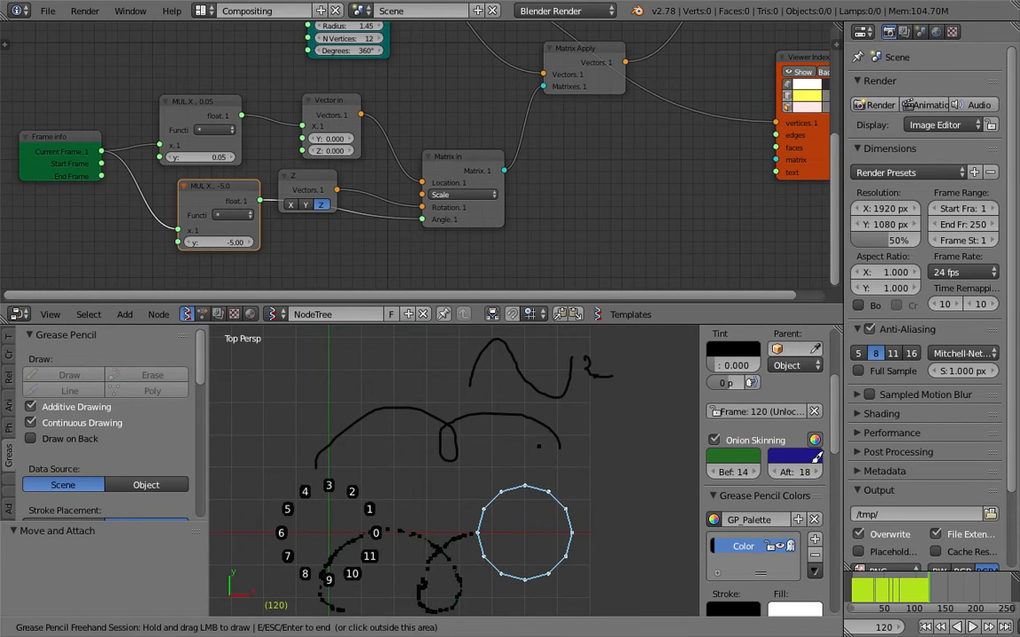
pyautogui.scroll(-4, 832, 409)
pyautogui.scroll(8, 827, 403)
# Delete the grease pencil layer with all its strokes and save the file.
pyautogui.click(815, 412)
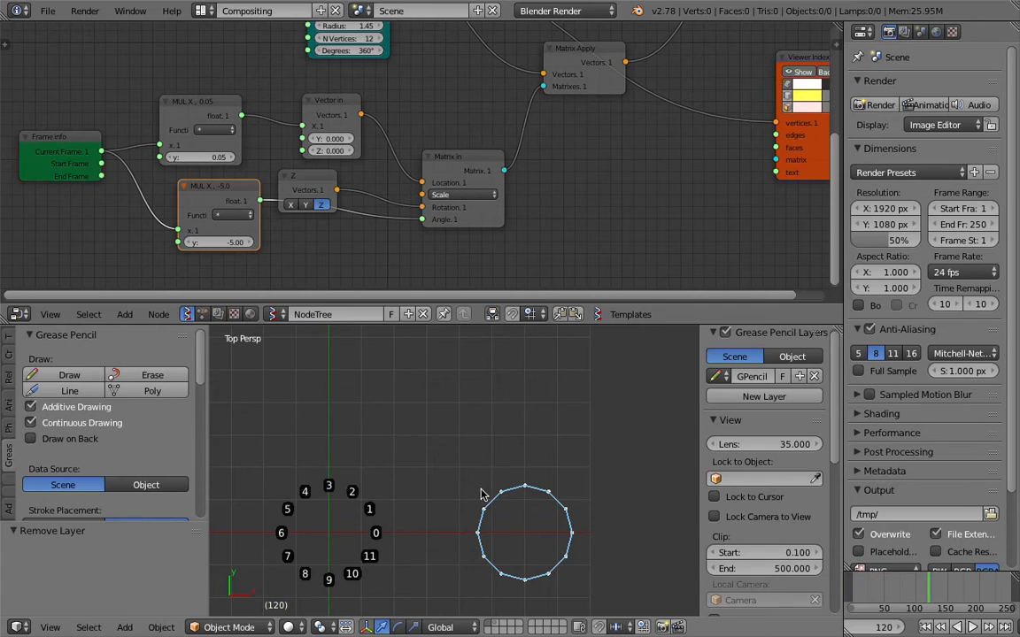
pyautogui.hotkey('ctrl', 's')
pyautogui.press('Return')
# Play the circle animation in reverse to frame 85 and save the file again.
pyautogui.hotkey('shift', 'alt', 'a')
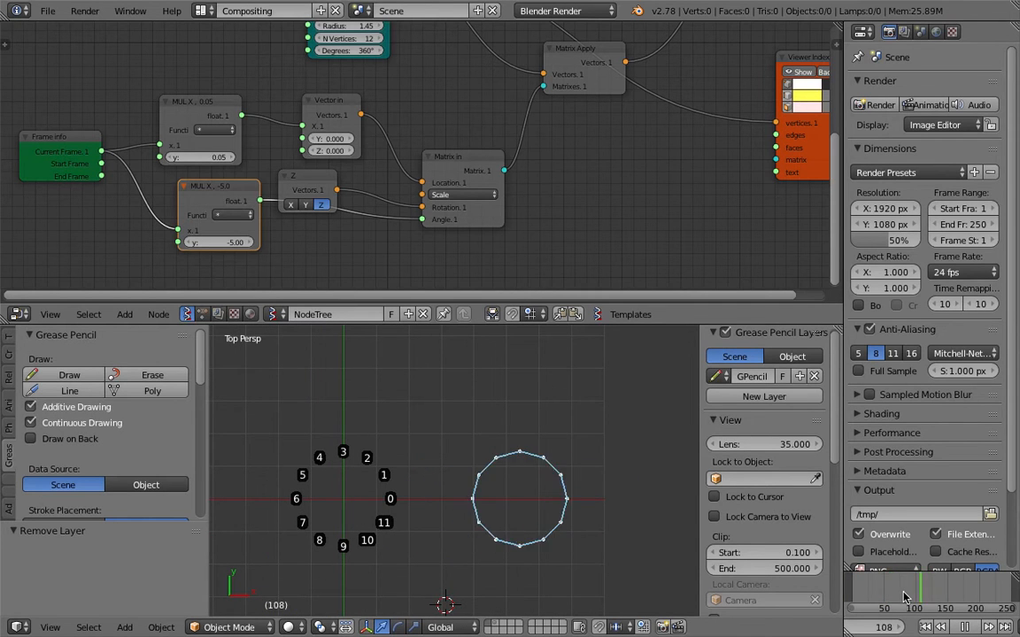
pyautogui.hotkey('ctrl', 's')
pyautogui.press('Return')
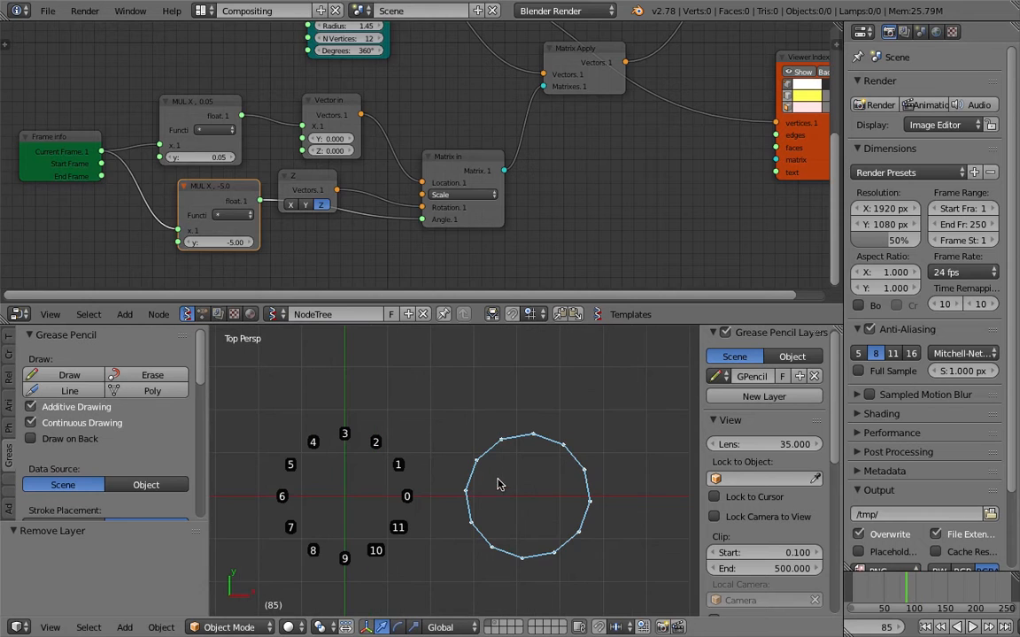
# Spread out the node layout by moving the Viewer Index node below Matrix Apply's output and the Viewer Draw node farther right.
pyautogui.moveTo(519, 177); pyautogui.dragTo(443, 210, button='middle')
pyautogui.scroll(-2, 442, 210)
pyautogui.moveTo(554, 119); pyautogui.dragTo(509, 168)
pyautogui.moveTo(594, 97); pyautogui.dragTo(692, 103)
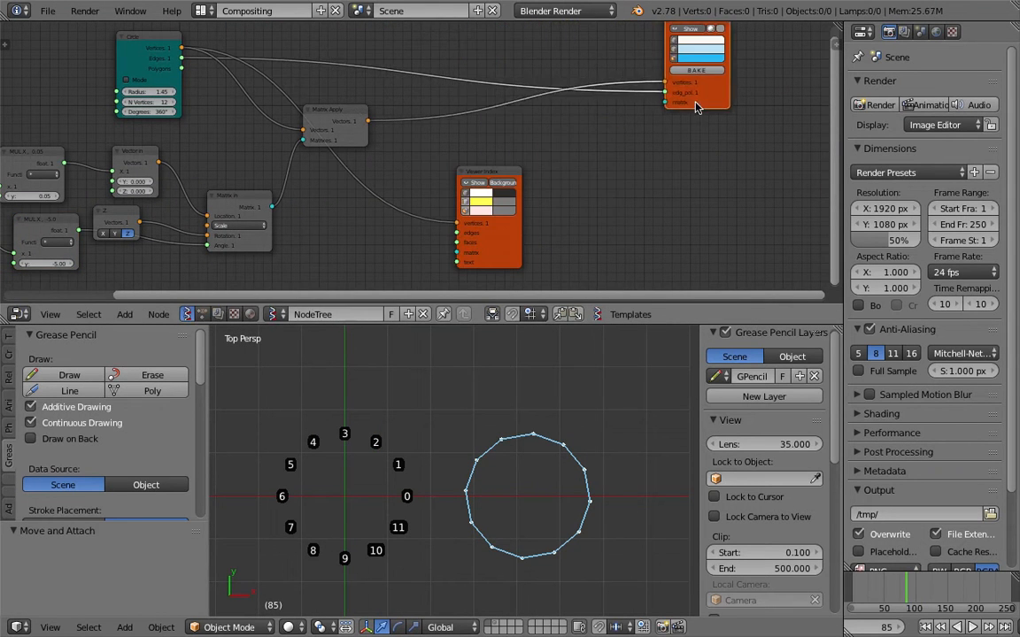
# Save the scene as tracing_point_advanced_001.blend in the Desktop folder, overwriting the existing file.
pyautogui.moveTo(396, 119); pyautogui.dragTo(475, 155, button='middle')
pyautogui.click(46, 11)
pyautogui.click(77, 148)
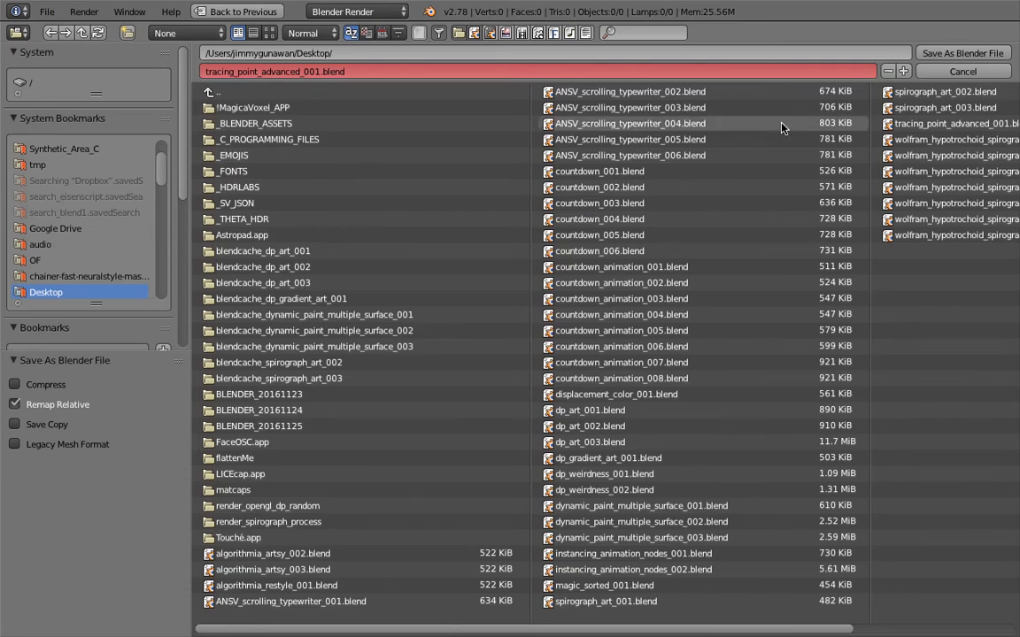
pyautogui.click(962, 54)
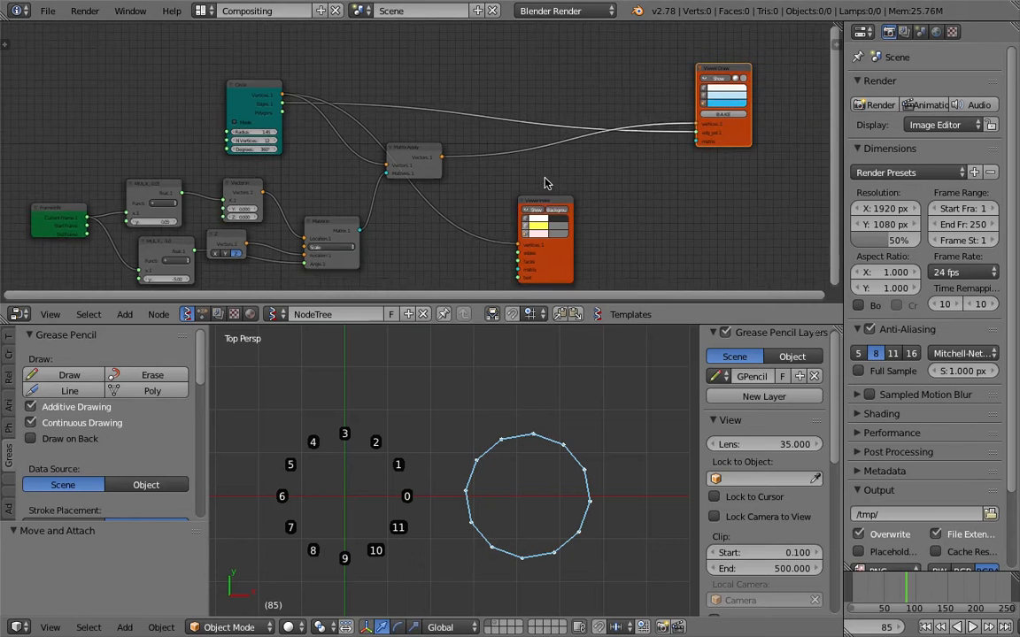
# Narrow the properties editor to give the node editor and 3D view more width.
pyautogui.moveTo(845, 161); pyautogui.dragTo(913, 161)
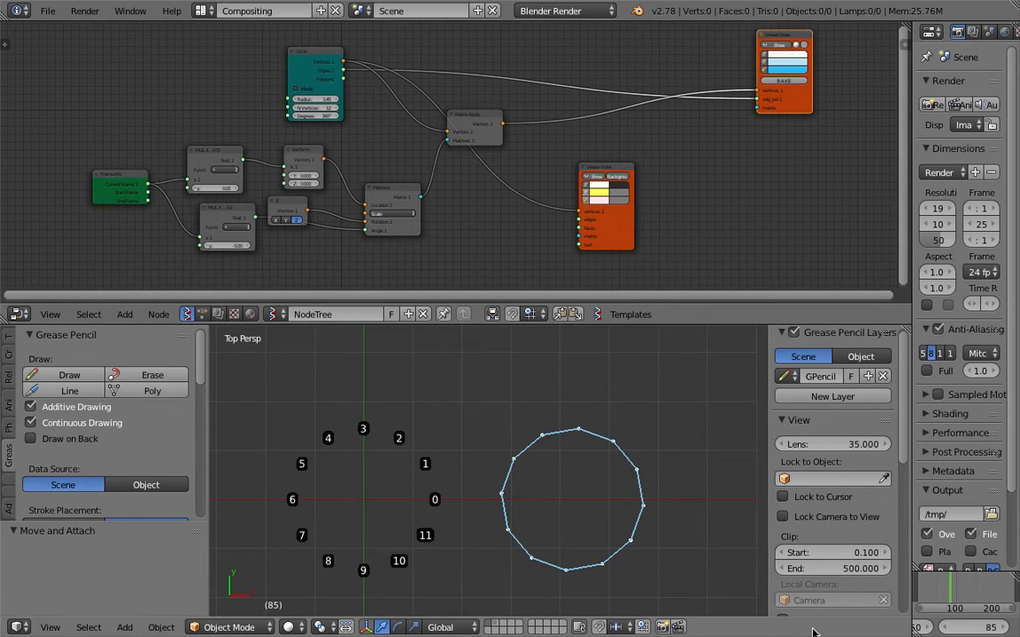
# Scrub the timeline to frame 53 and spread apart the Frame Info, 0.05 Multiply, Vector In and Matrix In nodes.
pyautogui.moveTo(945, 589); pyautogui.dragTo(937, 588)
pyautogui.keyDown('shift'); pyautogui.moveTo(635, 466); pyautogui.dragTo(662, 458, button='middle'); pyautogui.keyUp('shift')
pyautogui.moveTo(236, 153); pyautogui.dragTo(274, 131, button='middle')
pyautogui.moveTo(165, 161); pyautogui.dragTo(108, 146)
pyautogui.moveTo(242, 128); pyautogui.dragTo(223, 111)
pyautogui.moveTo(340, 130); pyautogui.dragTo(357, 125)
pyautogui.click(432, 163)
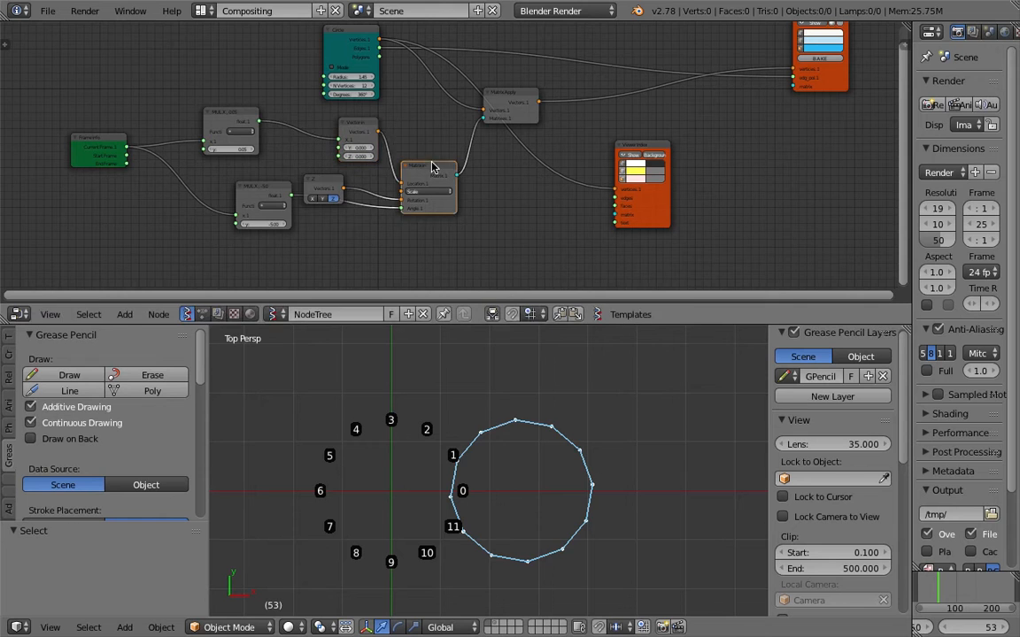
pyautogui.moveTo(432, 163); pyautogui.dragTo(437, 159)
# Make the node editor taller and move the Matrix Apply node farther away from Matrix In.
pyautogui.moveTo(443, 140); pyautogui.dragTo(459, 165, button='middle')
pyautogui.scroll(1, 460, 165)
pyautogui.moveTo(533, 326); pyautogui.dragTo(534, 348)
pyautogui.moveTo(555, 131); pyautogui.dragTo(597, 137)
pyautogui.moveTo(553, 147); pyautogui.dragTo(603, 142, button='middle')
pyautogui.click(725, 188)
# Move the 0.05 Multiply node closer to Vector In, place Frame Info farther left, and save the file.
pyautogui.moveTo(387, 155); pyautogui.dragTo(433, 143, button='middle')
pyautogui.moveTo(299, 132); pyautogui.dragTo(339, 143)
pyautogui.moveTo(264, 162); pyautogui.dragTo(274, 164, button='middle')
pyautogui.hotkey('ctrl', 's')
pyautogui.moveTo(192, 162); pyautogui.dragTo(90, 185)
pyautogui.click(154, 172)
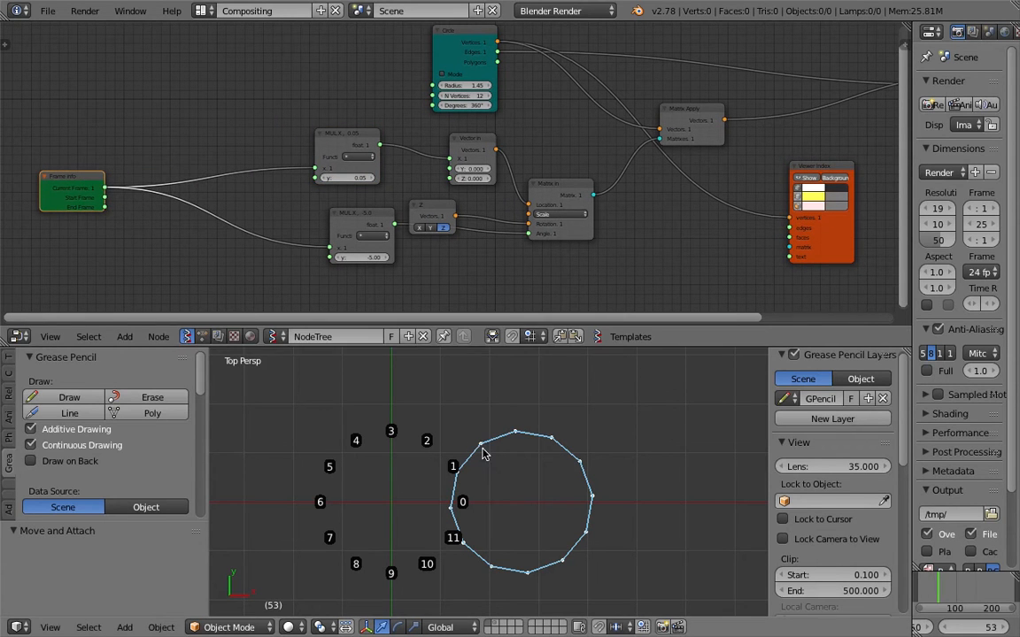
# Reposition the Circle, Matrix Apply, Viewer Index and Viewer Draw nodes so their links are easier to follow.
pyautogui.scroll(-3, 588, 269)
pyautogui.moveTo(588, 269); pyautogui.dragTo(451, 246, button='middle')
pyautogui.moveTo(797, 110); pyautogui.dragTo(801, 120)
pyautogui.moveTo(339, 66); pyautogui.dragTo(398, 48)
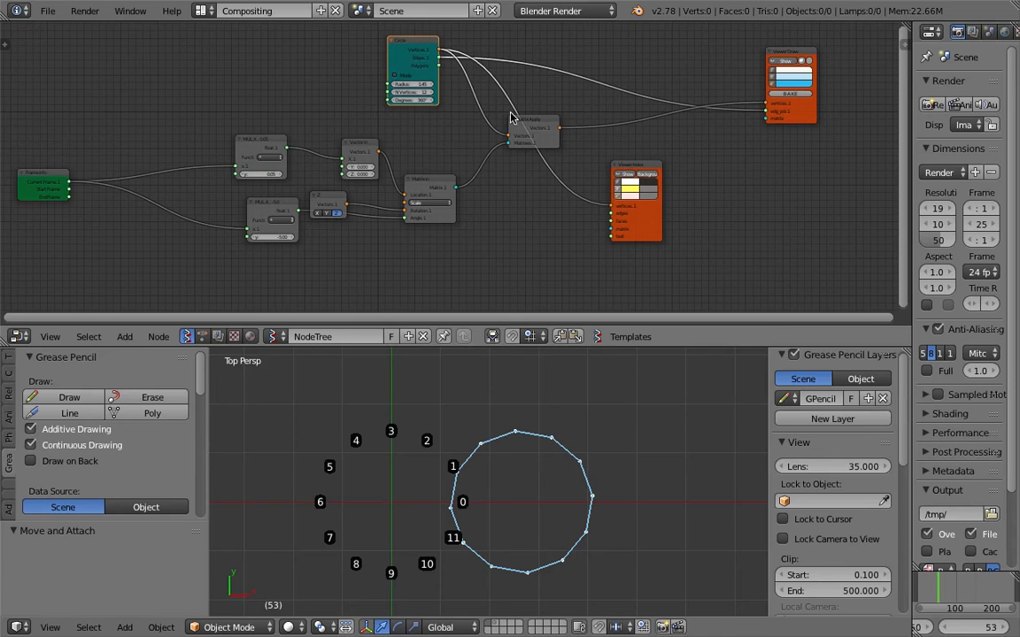
pyautogui.moveTo(617, 173); pyautogui.dragTo(565, 96)
pyautogui.moveTo(773, 100); pyautogui.dragTo(767, 87)
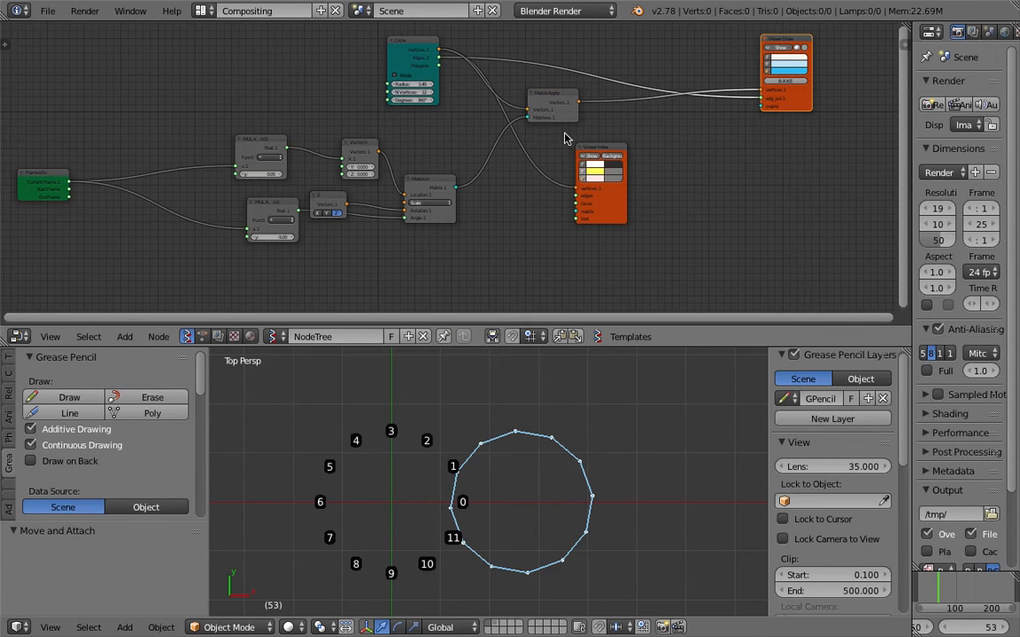
# Tighten the layout by moving Frame Info closer to the two Multiply nodes and nudging the Viewer Index and 0.05 Multiply nodes.
pyautogui.moveTo(565, 134); pyautogui.dragTo(597, 128, button='middle')
pyautogui.scroll(-1, 593, 139)
pyautogui.scroll(1, 593, 141)
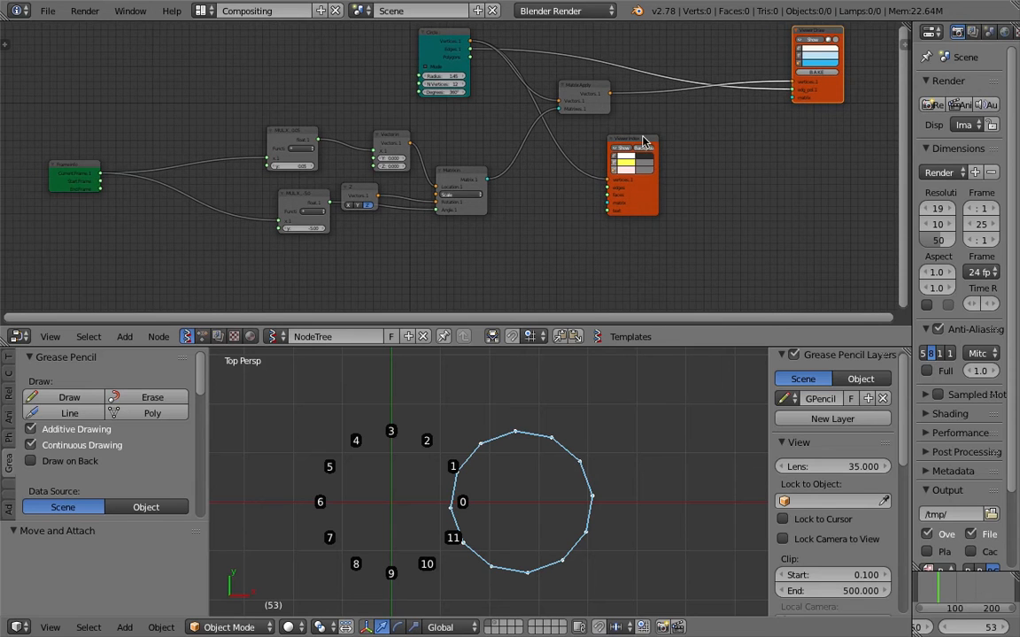
pyautogui.moveTo(643, 142); pyautogui.dragTo(655, 142)
pyautogui.moveTo(86, 167); pyautogui.dragTo(196, 162)
pyautogui.moveTo(275, 138); pyautogui.dragTo(284, 125)
pyautogui.moveTo(626, 106); pyautogui.dragTo(624, 111, button='middle')
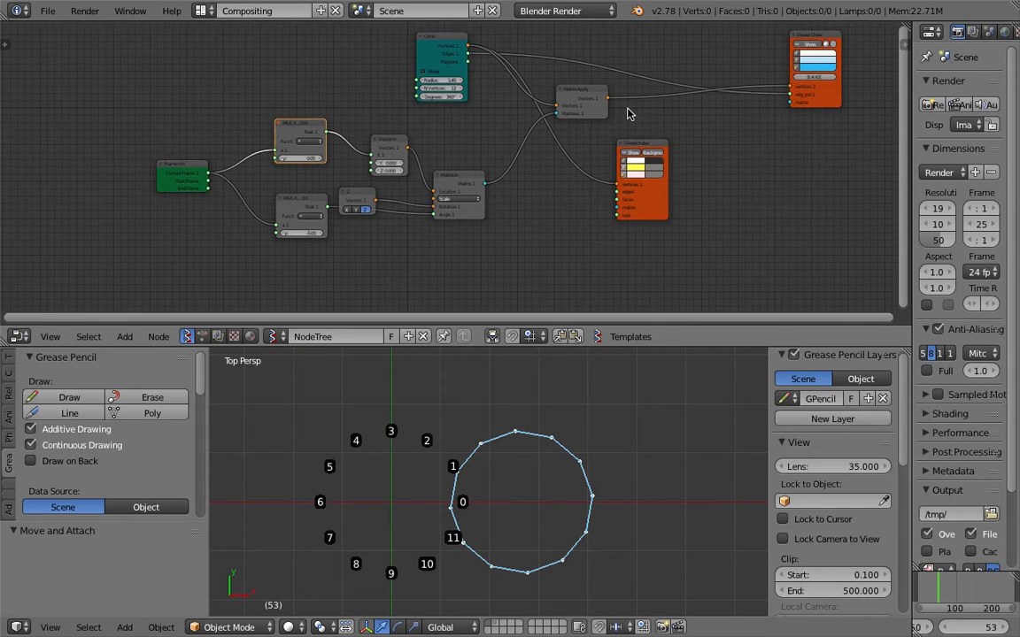
pyautogui.scroll(1, 627, 114)
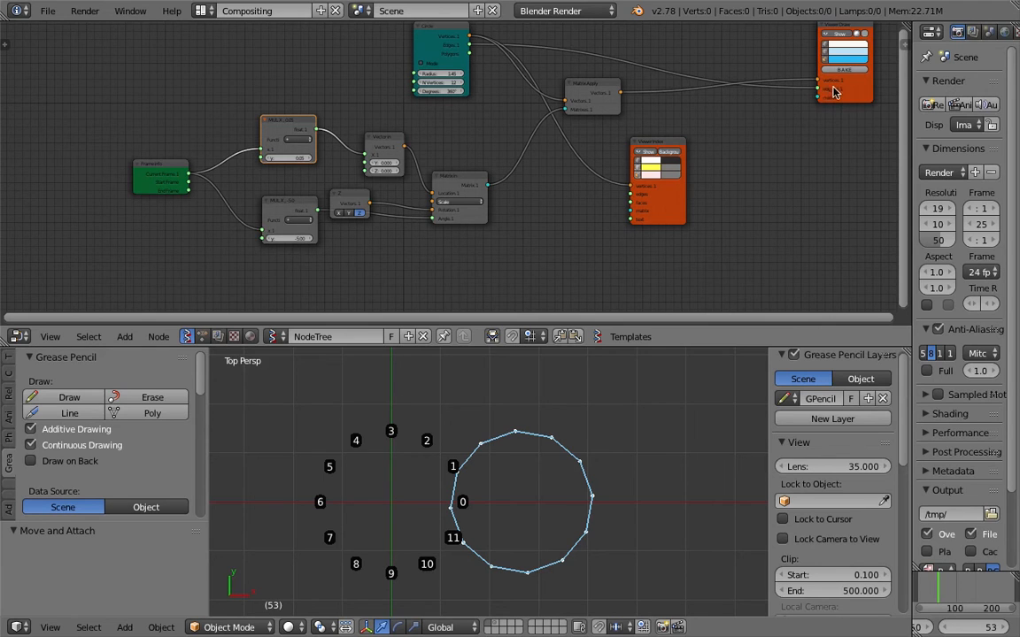
# Adjust the position of the Viewer Draw node and save the file over the existing one.
pyautogui.moveTo(839, 89); pyautogui.dragTo(797, 79)
pyautogui.moveTo(740, 111); pyautogui.dragTo(732, 140, button='middle')
pyautogui.hotkey('ctrl', 's')
pyautogui.click(732, 141)
pyautogui.moveTo(805, 106); pyautogui.dragTo(816, 97)
pyautogui.hotkey('ctrl', 's')
pyautogui.click(798, 112)
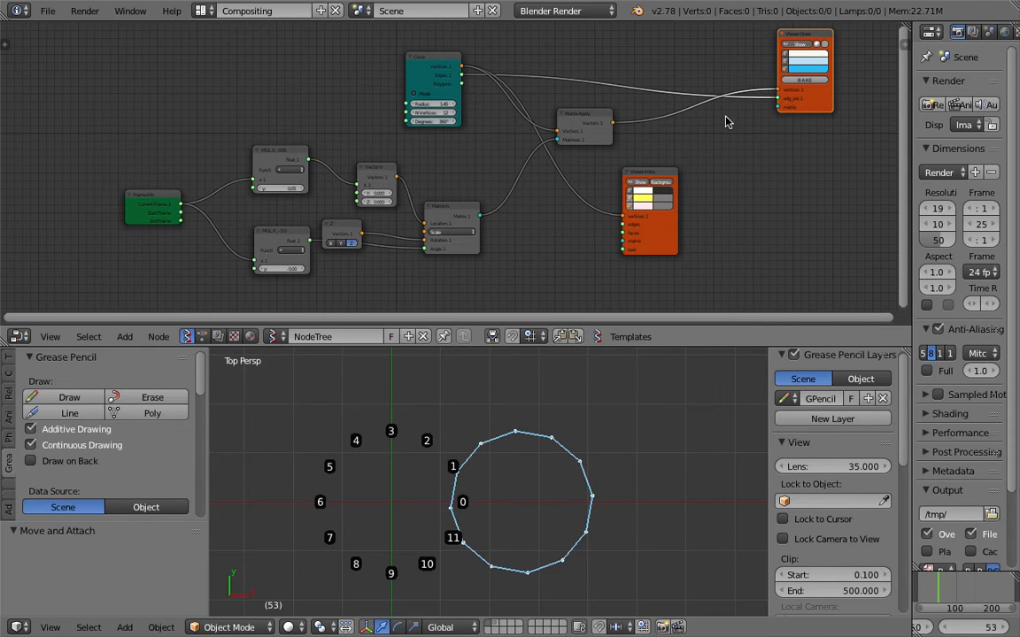
# Replace Matrix Apply by linking Matrix In's matrix and the Circle's vertices directly to Viewer Draw, and scrub to frame 78.
pyautogui.moveTo(597, 114); pyautogui.dragTo(569, 147)
pyautogui.moveTo(479, 215)
pyautogui.mouseDown()
pyautogui.moveTo(708, 99)
pyautogui.moveTo(780, 107)
pyautogui.mouseUp()
pyautogui.press('x')
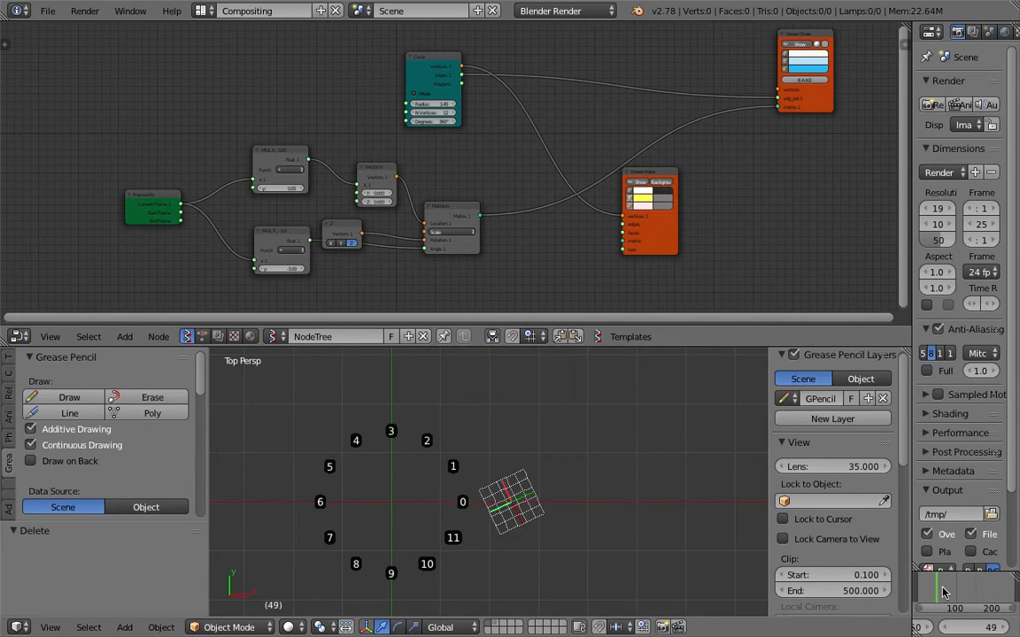
pyautogui.moveTo(459, 75)
pyautogui.mouseDown()
pyautogui.moveTo(665, 75)
pyautogui.moveTo(779, 99)
pyautogui.mouseUp()
pyautogui.moveTo(929, 585); pyautogui.dragTo(946, 589)
# Move Viewer Draw closer to the Circle node and Viewer Index aside, and save over tracing_point_advanced_002.blend.
pyautogui.moveTo(804, 108); pyautogui.dragTo(640, 112)
pyautogui.moveTo(638, 168); pyautogui.dragTo(695, 170)
pyautogui.hotkey('ctrl', 's')
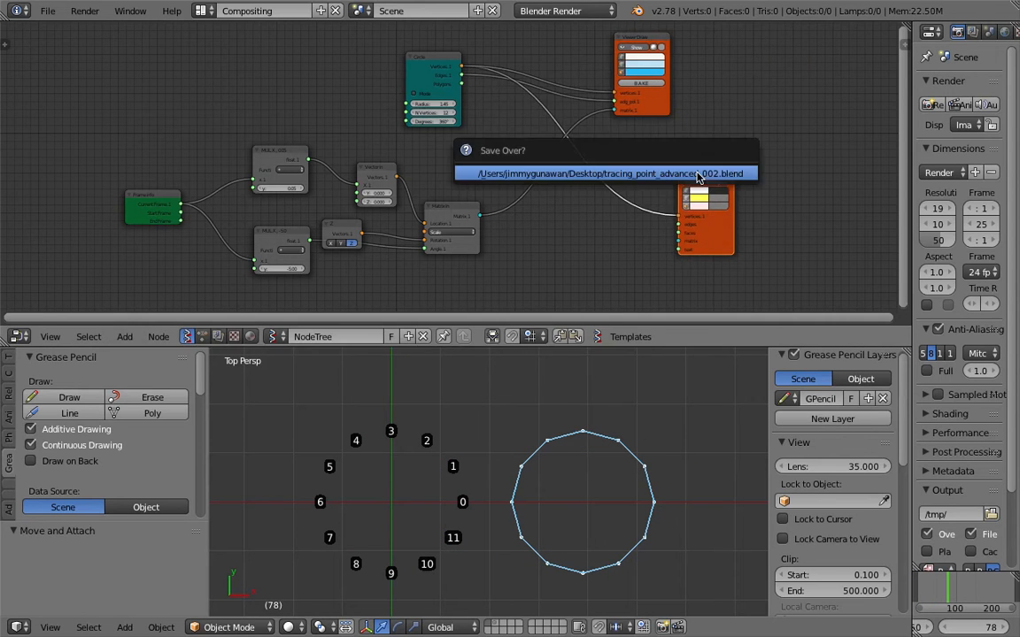
pyautogui.click(699, 174)
pyautogui.scroll(3, 619, 170)
pyautogui.moveTo(554, 180); pyautogui.dragTo(629, 164, button='middle')
pyautogui.hotkey('ctrl', 's')
pyautogui.click(599, 175)
# Make room after Frame Info by moving it and the -5.00 Multiply node left, and collapse the Z axis node.
pyautogui.moveTo(122, 187); pyautogui.dragTo(28, 188)
pyautogui.moveTo(82, 179); pyautogui.dragTo(217, 176, button='middle')
pyautogui.moveTo(197, 183); pyautogui.dragTo(160, 187)
pyautogui.moveTo(428, 224); pyautogui.dragTo(390, 218)
pyautogui.moveTo(500, 217)
pyautogui.mouseDown()
pyautogui.moveTo(507, 252)
pyautogui.moveTo(500, 206)
pyautogui.mouseUp()
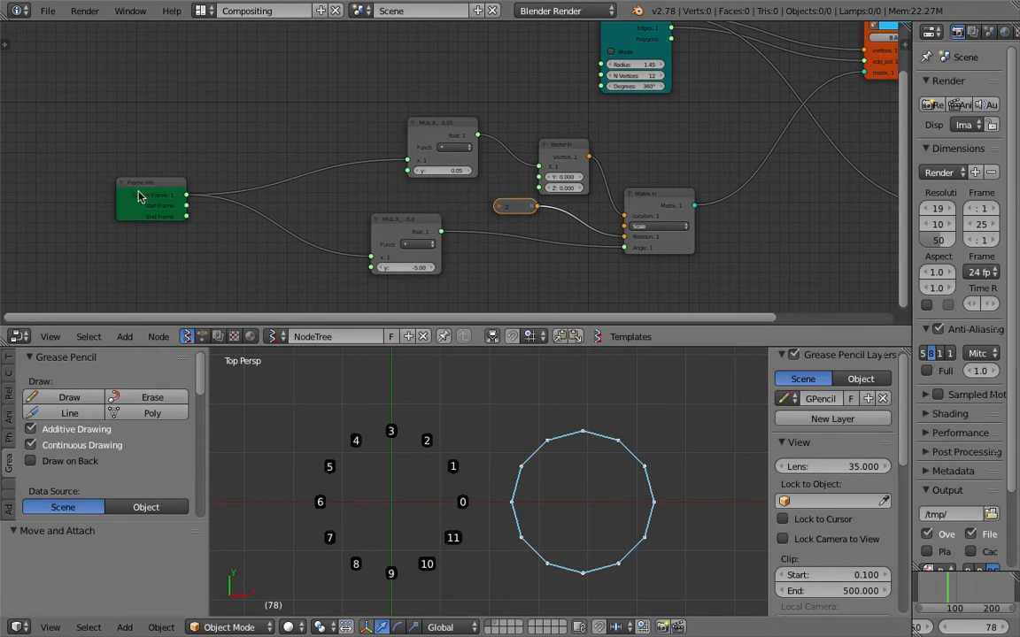
pyautogui.moveTo(131, 182); pyautogui.dragTo(31, 181)
# Add a Math node above Frame Info, set its function to addition (+), and save the file.
pyautogui.press('space')
pyautogui.write('math')
pyautogui.press('Down')
pyautogui.press('Return')
pyautogui.click(150, 120)
pyautogui.click(198, 144)
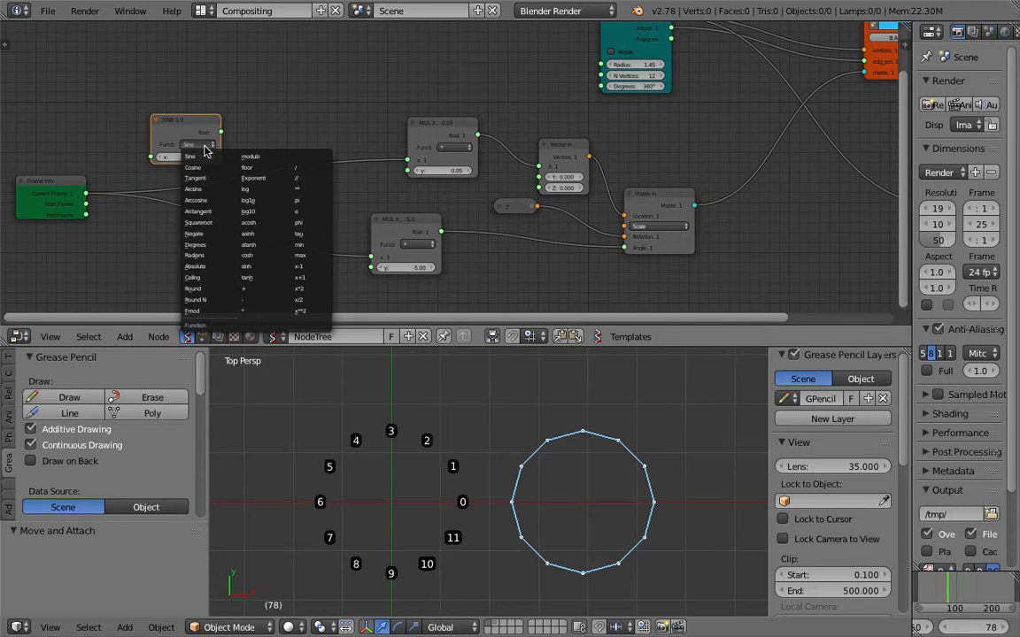
pyautogui.click(237, 284)
pyautogui.scroll(2, 220, 187)
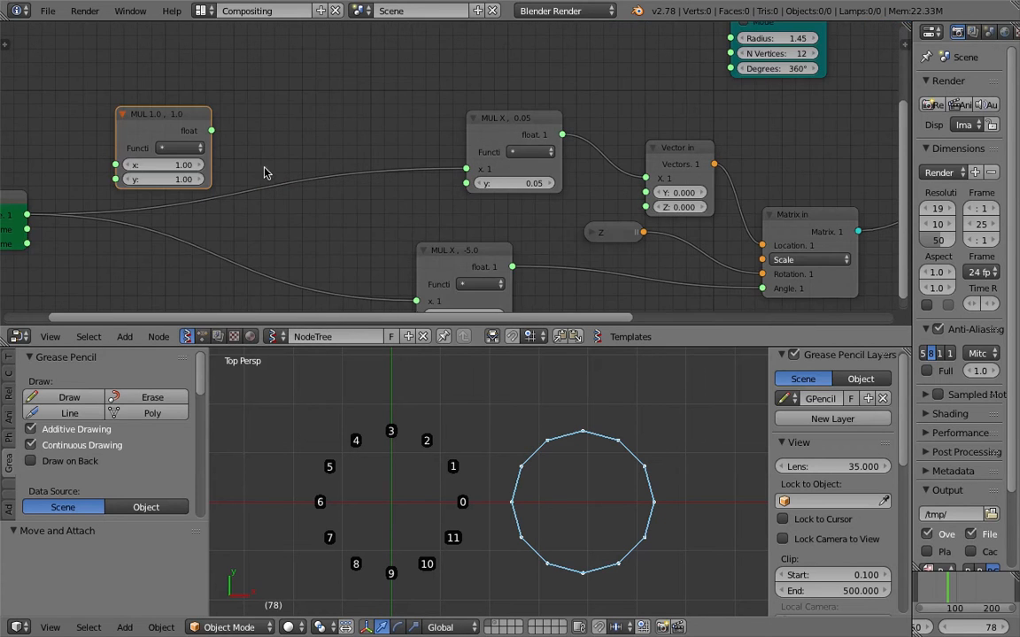
pyautogui.click(189, 149)
pyautogui.click(263, 348)
pyautogui.moveTo(221, 162); pyautogui.dragTo(368, 142, button='middle')
pyautogui.hotkey('ctrl', 's')
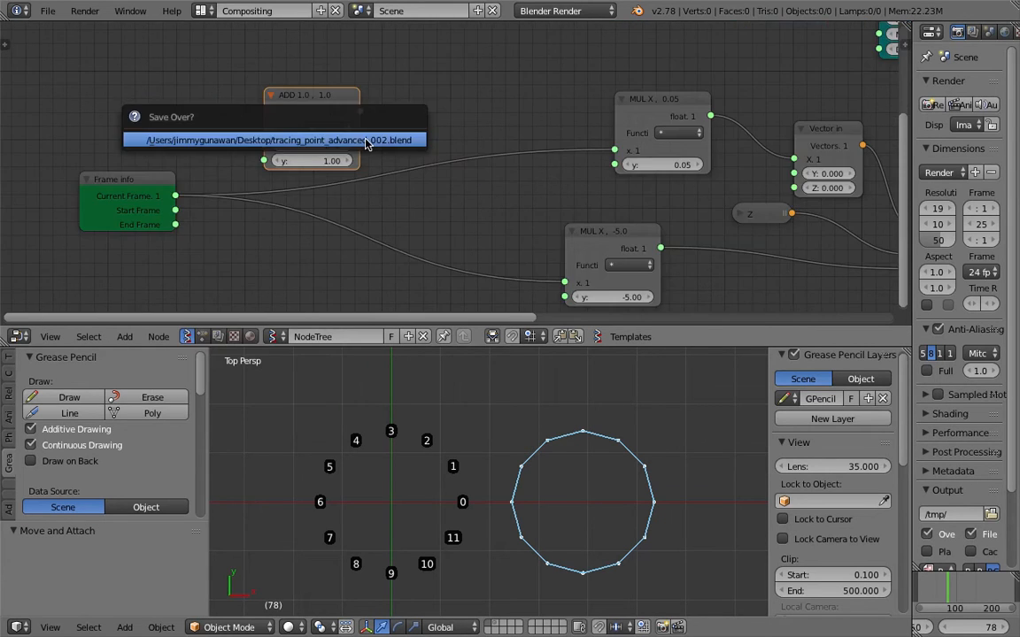
pyautogui.click(368, 143)
# Add a Range Float node above the Frame Info node and save the file.
pyautogui.scroll(-1, 265, 129)
pyautogui.moveTo(198, 104); pyautogui.dragTo(239, 118, button='middle')
pyautogui.hotkey('shift', 'a')
pyautogui.click(214, 102)
pyautogui.write('float')
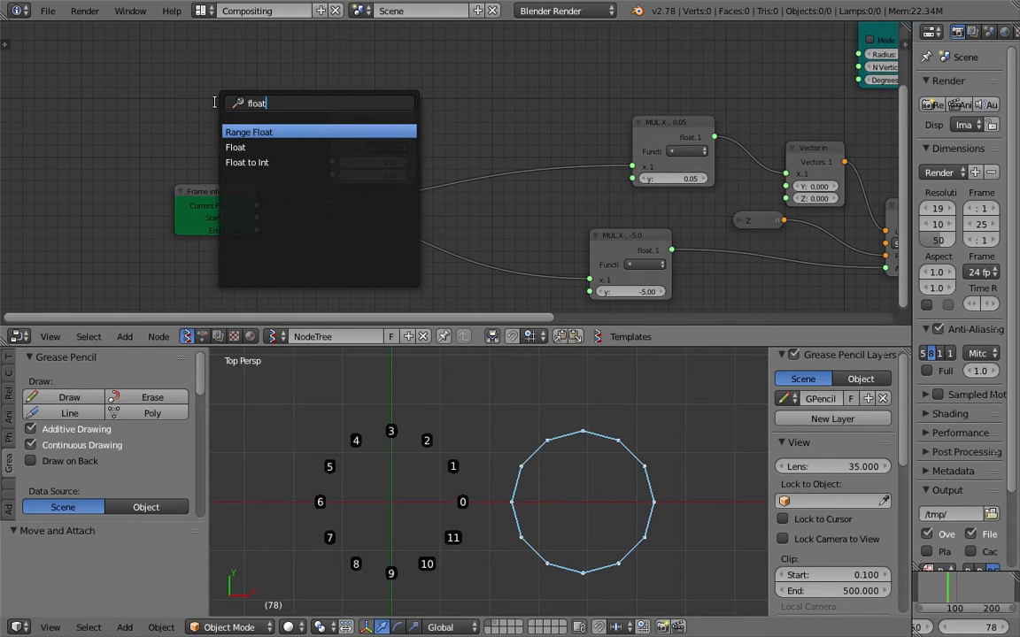
pyautogui.press('Return')
pyautogui.click(147, 93)
pyautogui.hotkey('ctrl', 's')
pyautogui.click(147, 92)
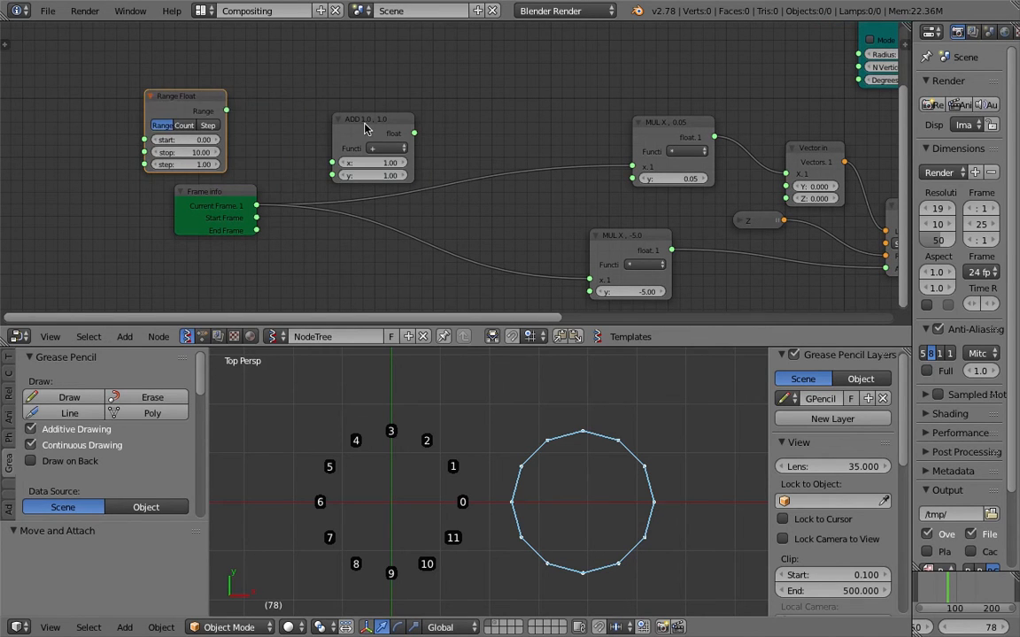
# Link Range Float to the Add node's x input and Frame Info's Current Frame to its y input, arranging the nodes.
pyautogui.moveTo(364, 128); pyautogui.dragTo(391, 122)
pyautogui.moveTo(224, 111); pyautogui.dragTo(205, 109)
pyautogui.moveTo(254, 210); pyautogui.dragTo(208, 107)
pyautogui.moveTo(174, 93); pyautogui.dragTo(212, 87)
pyautogui.moveTo(458, 86); pyautogui.dragTo(366, 98, button='middle')
pyautogui.moveTo(333, 121); pyautogui.dragTo(280, 110)
# Add a Stethoscope node and connect the Add node's float output to it.
pyautogui.hotkey('shift', 'a')
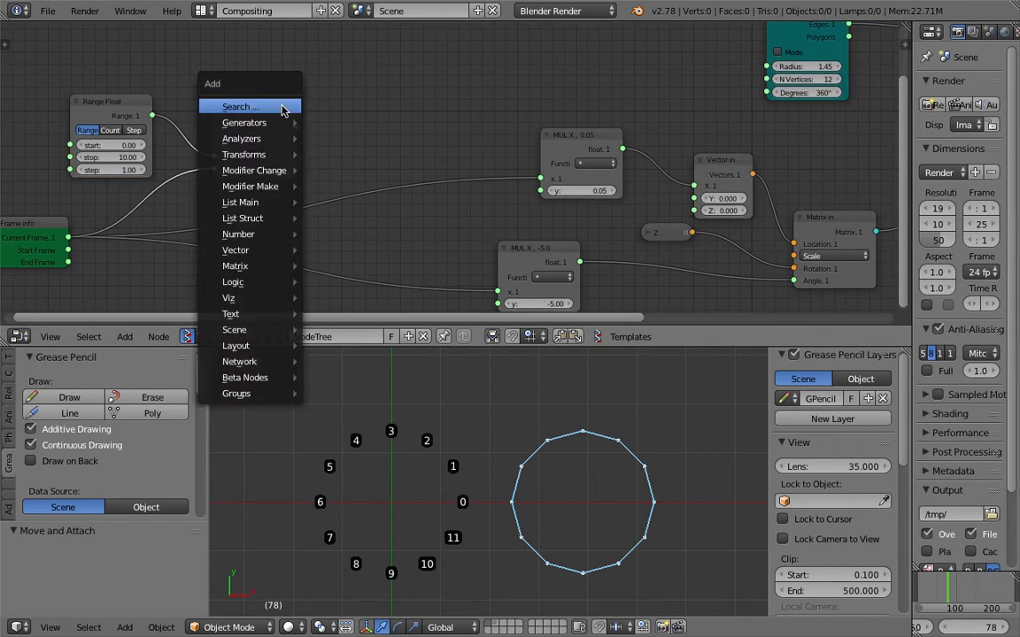
pyautogui.click(281, 108)
pyautogui.write('debu')
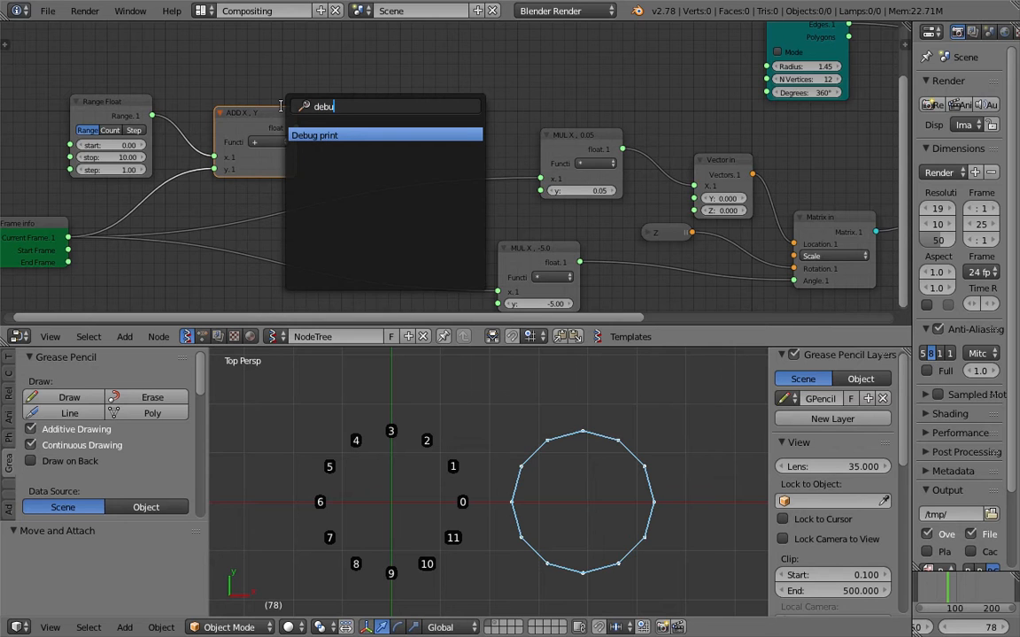
pyautogui.write('ste')
pyautogui.press('Return')
pyautogui.click(393, 102)
pyautogui.moveTo(296, 126); pyautogui.dragTo(360, 125)
# Switch the Range Float node to Count mode and save the file.
pyautogui.moveTo(195, 106); pyautogui.dragTo(250, 98, button='middle')
pyautogui.click(167, 123)
pyautogui.hotkey('ctrl', 's')
pyautogui.click(171, 122)
# Jump to frame 1 and rearrange the Stethoscope, Frame Info, Range Float and Add nodes.
pyautogui.scroll(1, 168, 151)
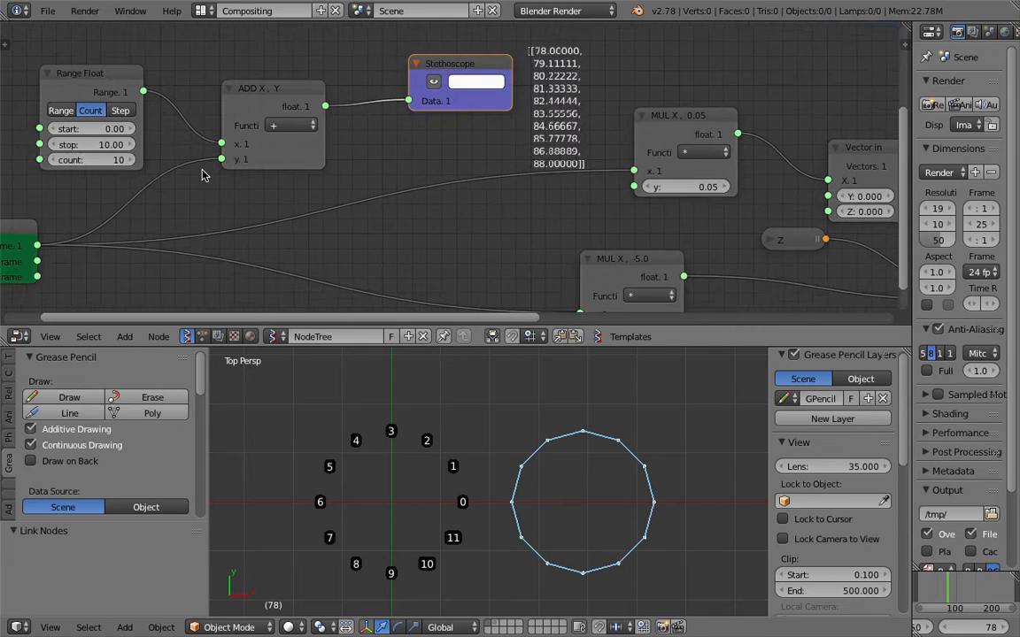
pyautogui.scroll(1, 547, 102)
pyautogui.scroll(3, 554, 132)
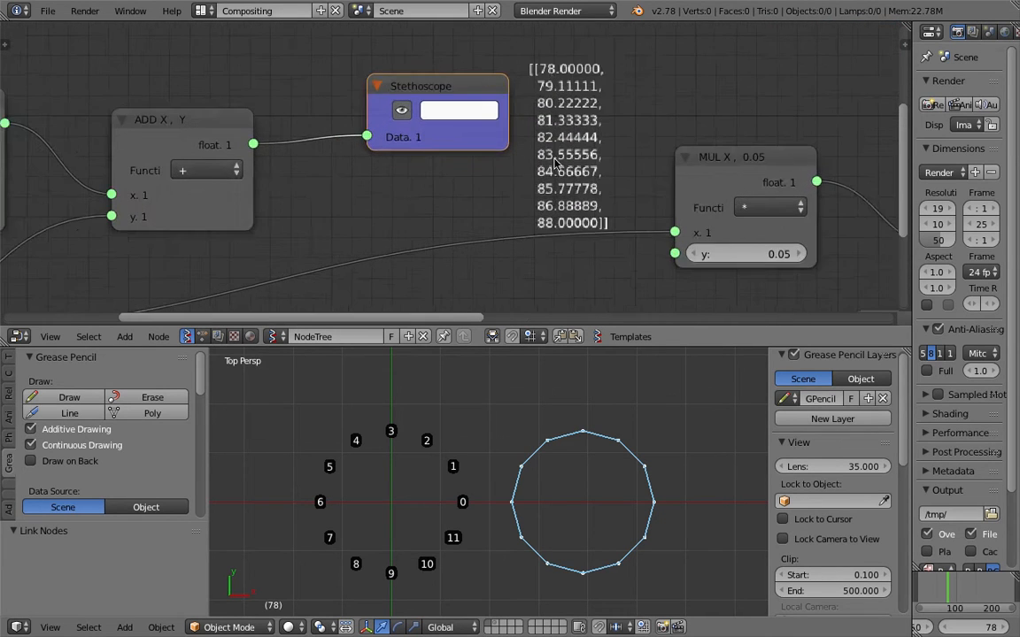
pyautogui.moveTo(364, 177); pyautogui.dragTo(489, 132, button='middle')
pyautogui.scroll(-5, 490, 131)
pyautogui.scroll(-3, 969, 627)
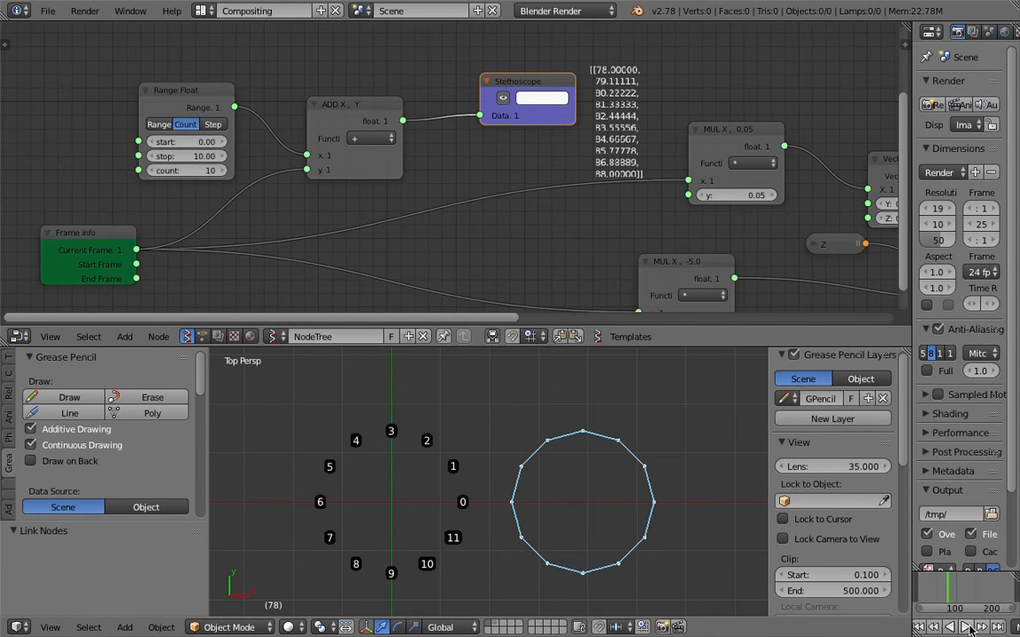
pyautogui.click(920, 626)
pyautogui.moveTo(553, 98); pyautogui.dragTo(549, 76)
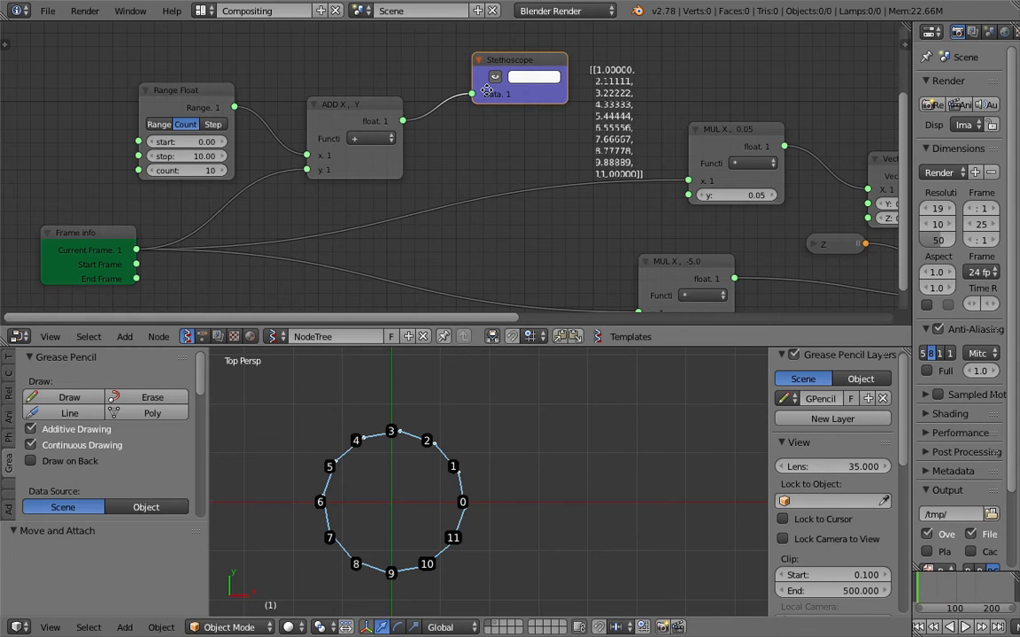
pyautogui.moveTo(76, 240)
pyautogui.mouseDown()
pyautogui.moveTo(111, 248)
pyautogui.moveTo(89, 250)
pyautogui.mouseUp()
pyautogui.moveTo(205, 92); pyautogui.dragTo(245, 69)
pyautogui.moveTo(381, 111); pyautogui.dragTo(393, 112)
# Step the animation one frame forward and back twice to check the values listed by the Stethoscope.
pyautogui.scroll(2, 633, 76)
pyautogui.moveTo(632, 76); pyautogui.dragTo(492, 104, button='middle')
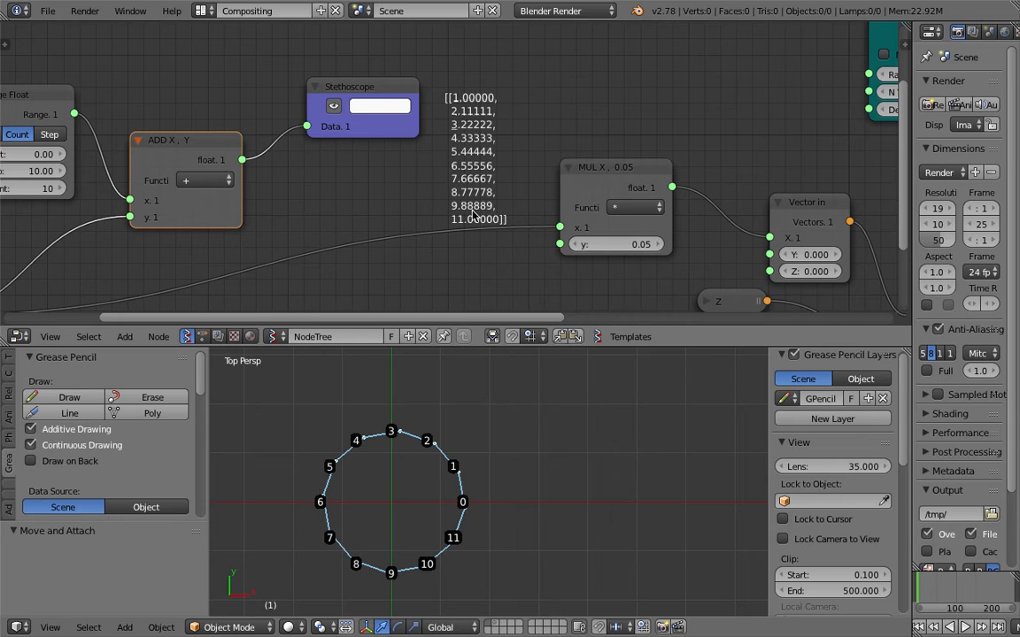
pyautogui.scroll(-2, 466, 223)
pyautogui.moveTo(467, 223); pyautogui.dragTo(479, 203, button='middle')
pyautogui.press('Right')
pyautogui.press('Left')
pyautogui.press('Right')
pyautogui.press('Left')
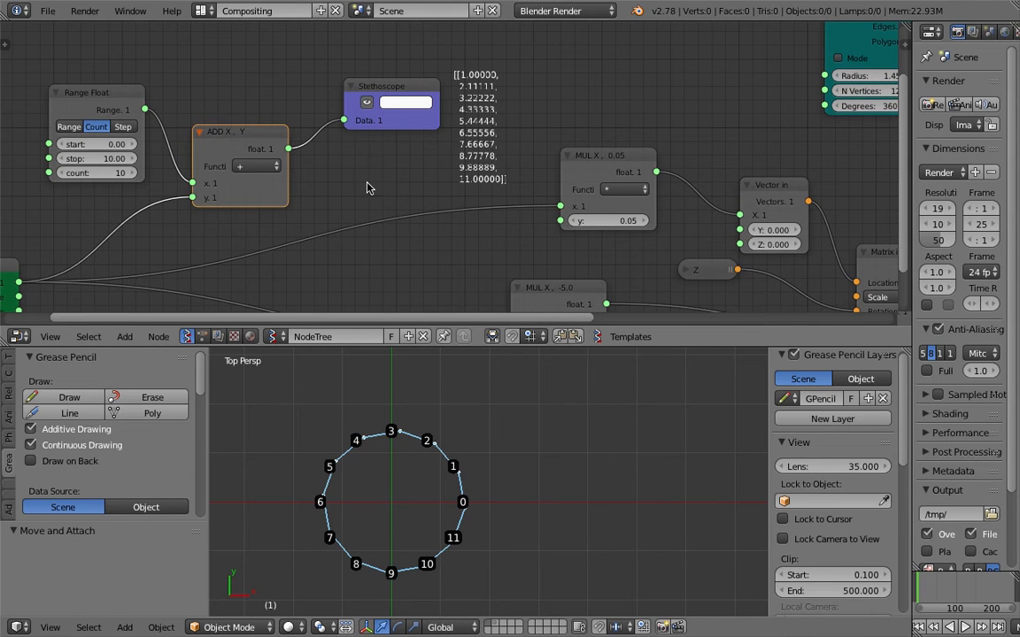
# Switch Range Float to Step mode, move the Stethoscope up, and scrub the timeline to frame 35.
pyautogui.moveTo(349, 189); pyautogui.dragTo(385, 198, button='middle')
pyautogui.click(159, 136)
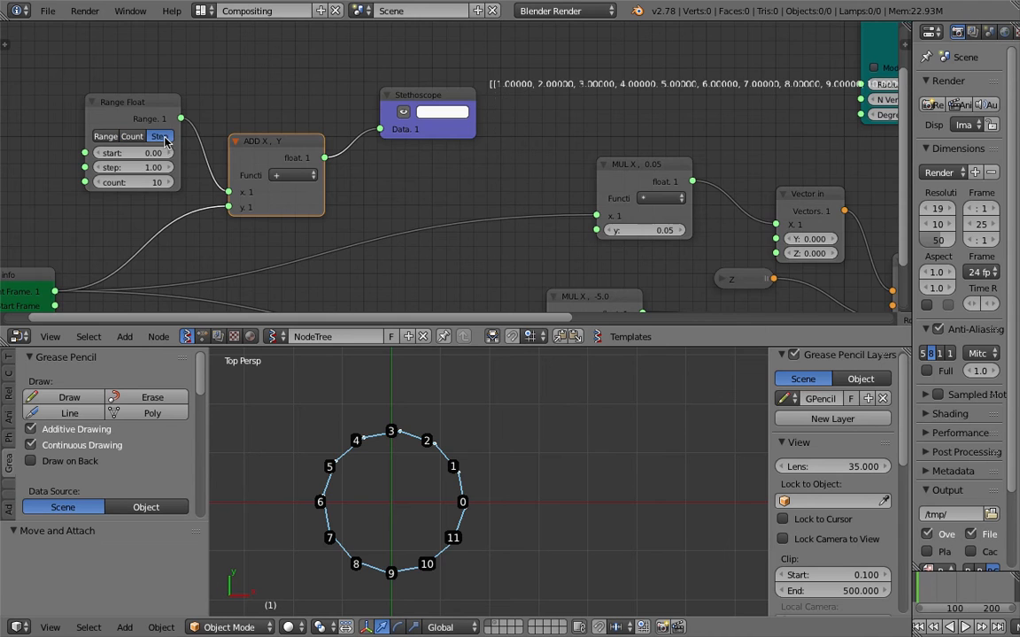
pyautogui.moveTo(360, 166); pyautogui.dragTo(431, 181, button='middle')
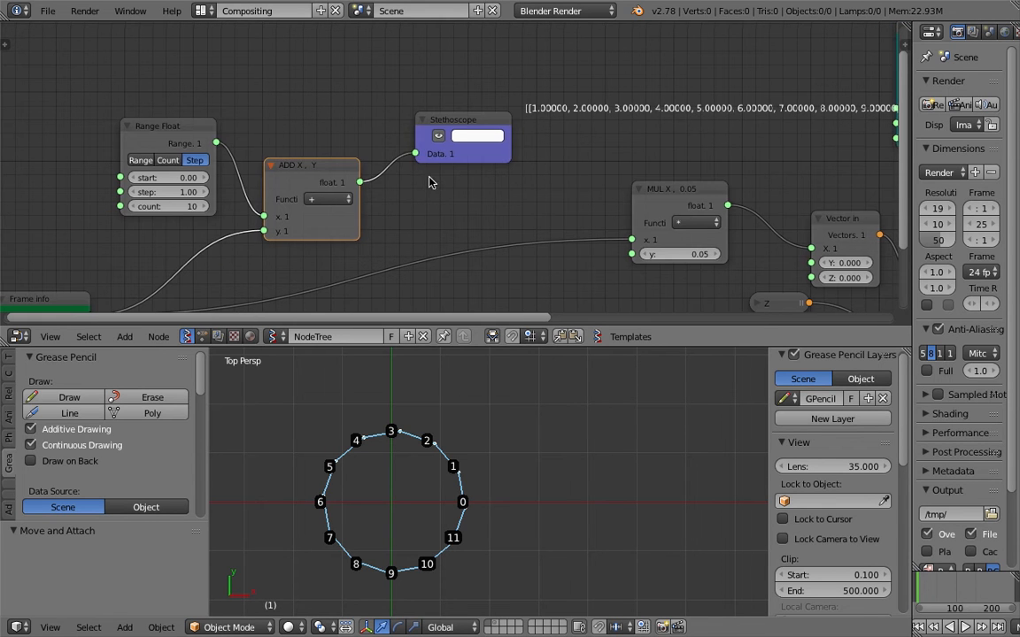
pyautogui.moveTo(462, 125); pyautogui.dragTo(427, 98)
pyautogui.moveTo(994, 592); pyautogui.dragTo(931, 592)
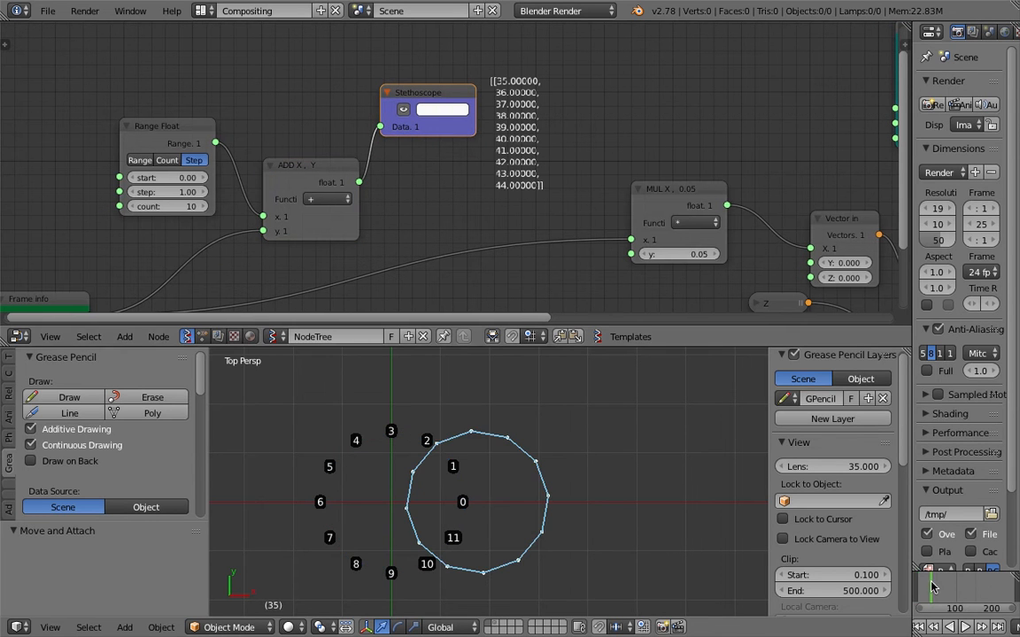
# Tidy the positions of the Range Float and Add nodes and save the file.
pyautogui.moveTo(181, 132); pyautogui.dragTo(164, 127)
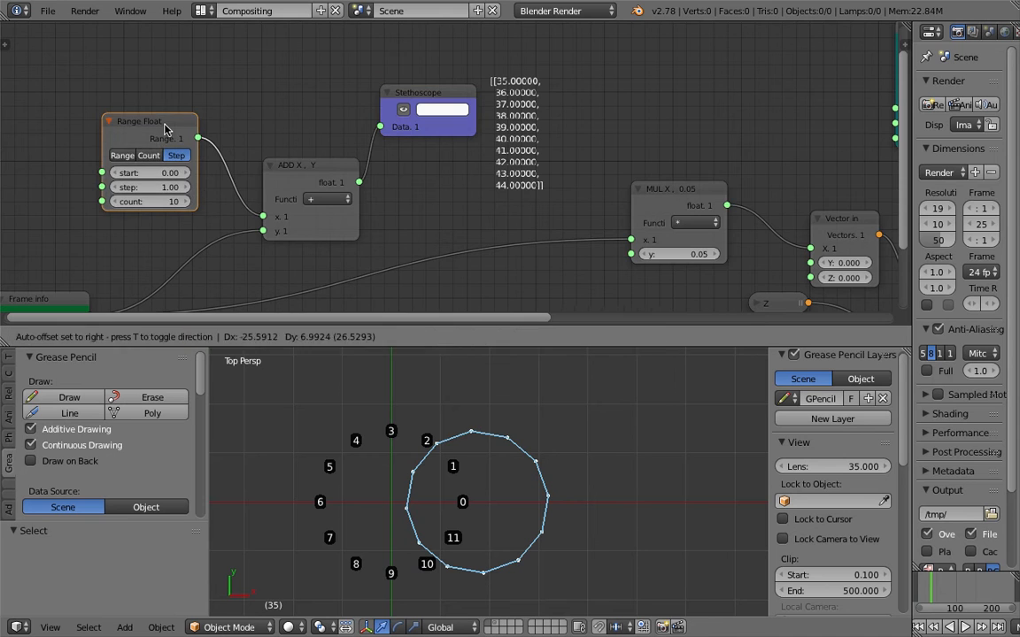
pyautogui.scroll(-3, 162, 172)
pyautogui.moveTo(164, 173); pyautogui.dragTo(228, 133, button='middle')
pyautogui.scroll(2, 228, 133)
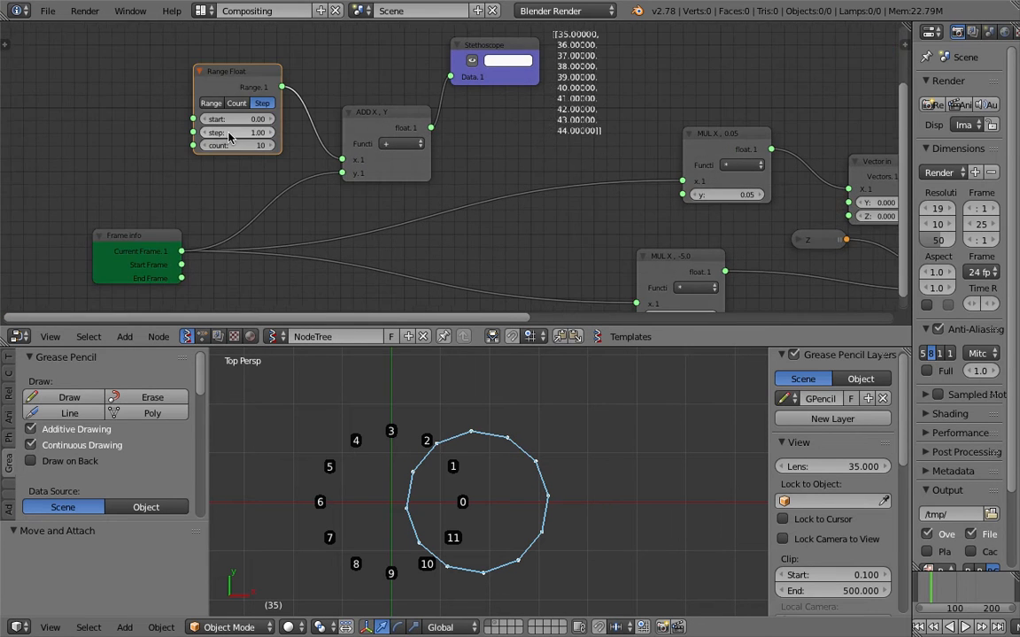
pyautogui.moveTo(353, 131); pyautogui.dragTo(320, 133, button='middle')
pyautogui.moveTo(354, 116); pyautogui.dragTo(328, 107)
pyautogui.hotkey('ctrl', 's')
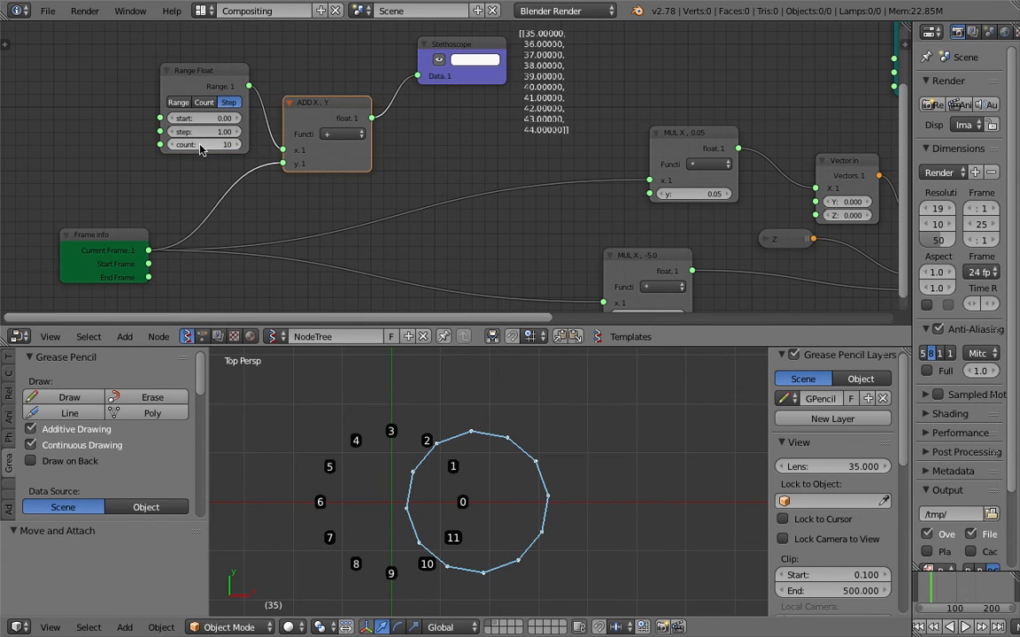
pyautogui.hotkey('ctrl', 's')
pyautogui.click(168, 92)
# Link the Add node's output to the x inputs of both Multiply nodes, replacing the Frame Info links.
pyautogui.moveTo(426, 135); pyautogui.dragTo(318, 96, button='middle')
pyautogui.scroll(-2, 380, 158)
pyautogui.moveTo(295, 79); pyautogui.dragTo(491, 236)
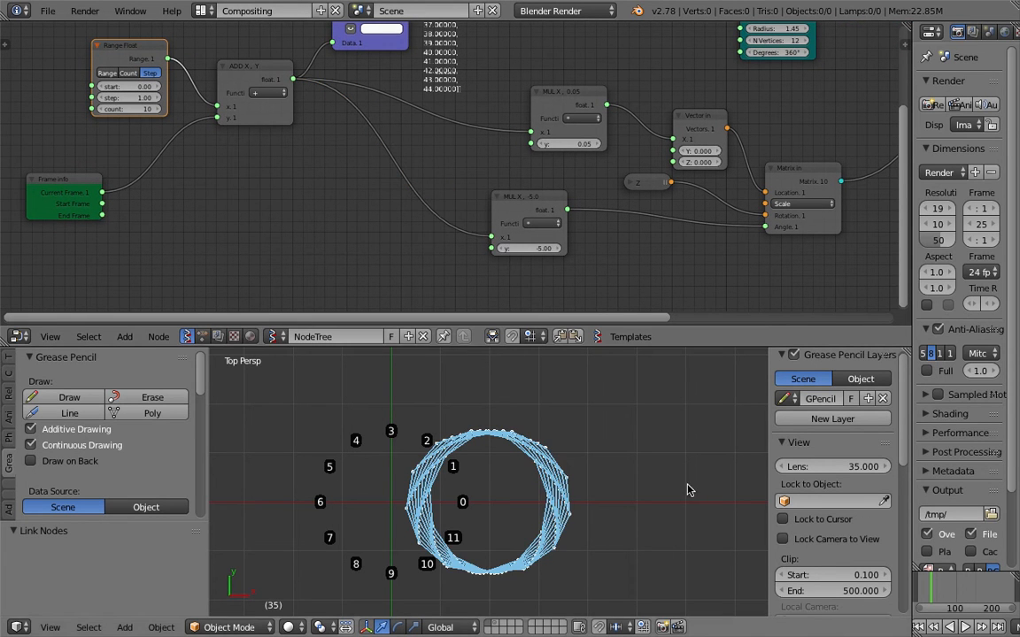
# Play the animation of the repeated circles, stop at frame 33, and save the file.
pyautogui.hotkey('alt', 'a')
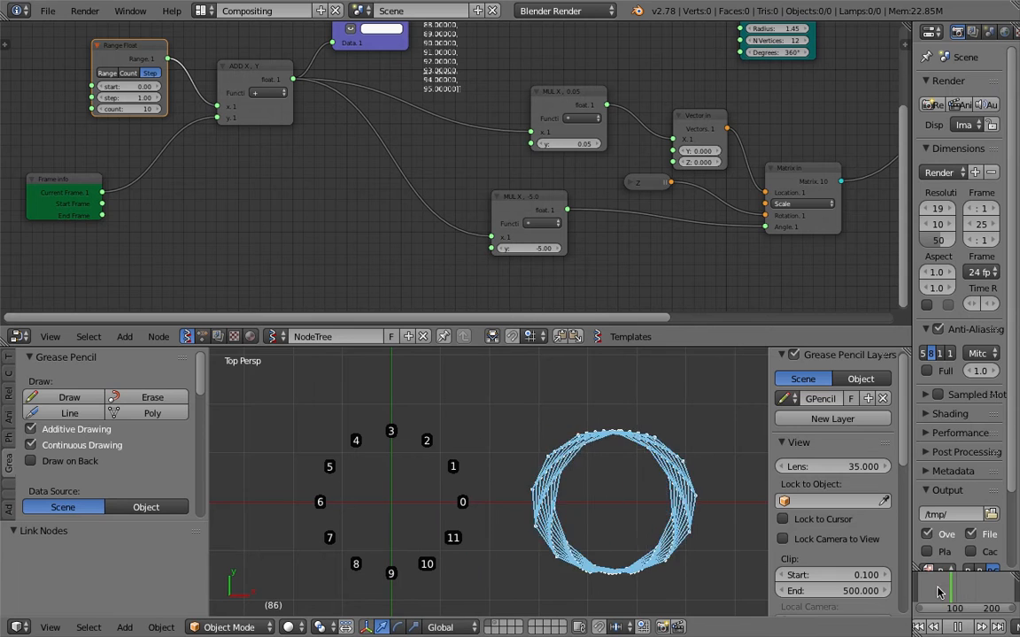
pyautogui.hotkey('ctrl', 's')
pyautogui.click(834, 545)
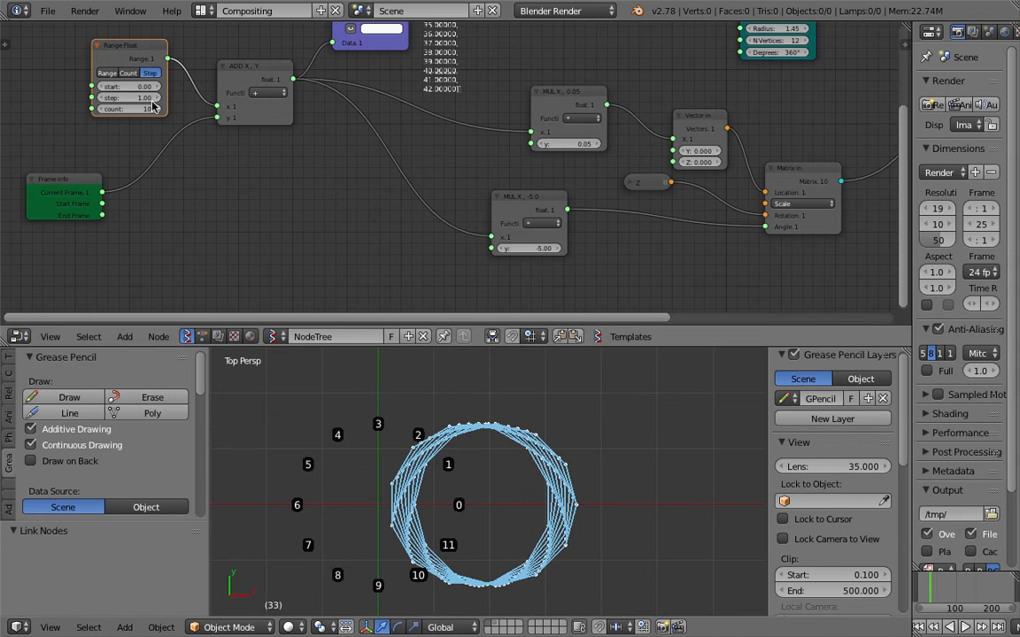
# Set the Range Float count to 193 and save the file.
pyautogui.moveTo(144, 111); pyautogui.dragTo(337, 110)
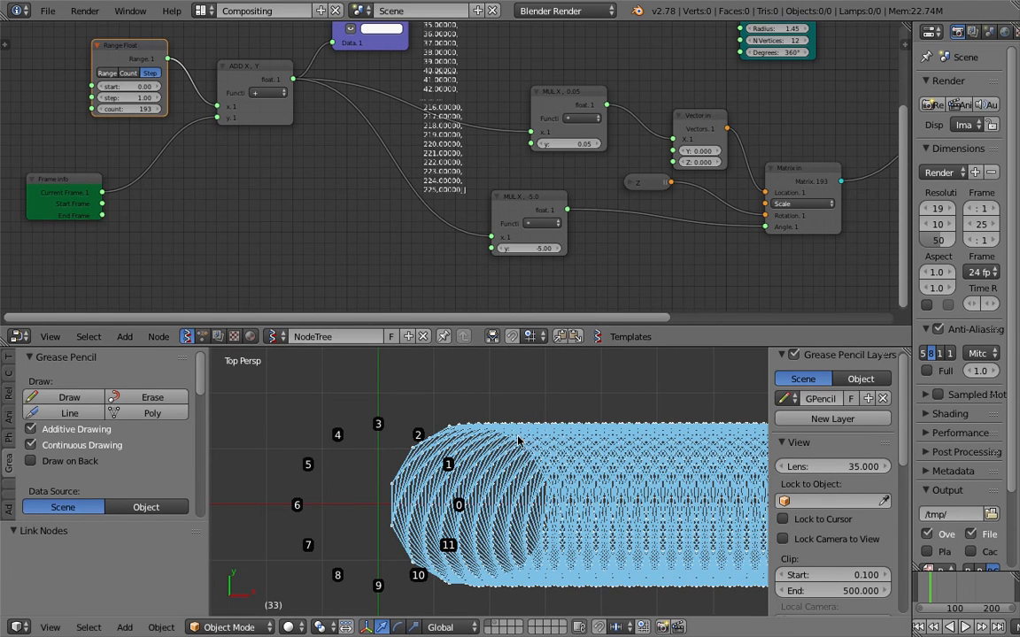
pyautogui.scroll(-6, 555, 460)
pyautogui.scroll(3, 432, 456)
pyautogui.hotkey('ctrl', 's')
pyautogui.click(432, 449)
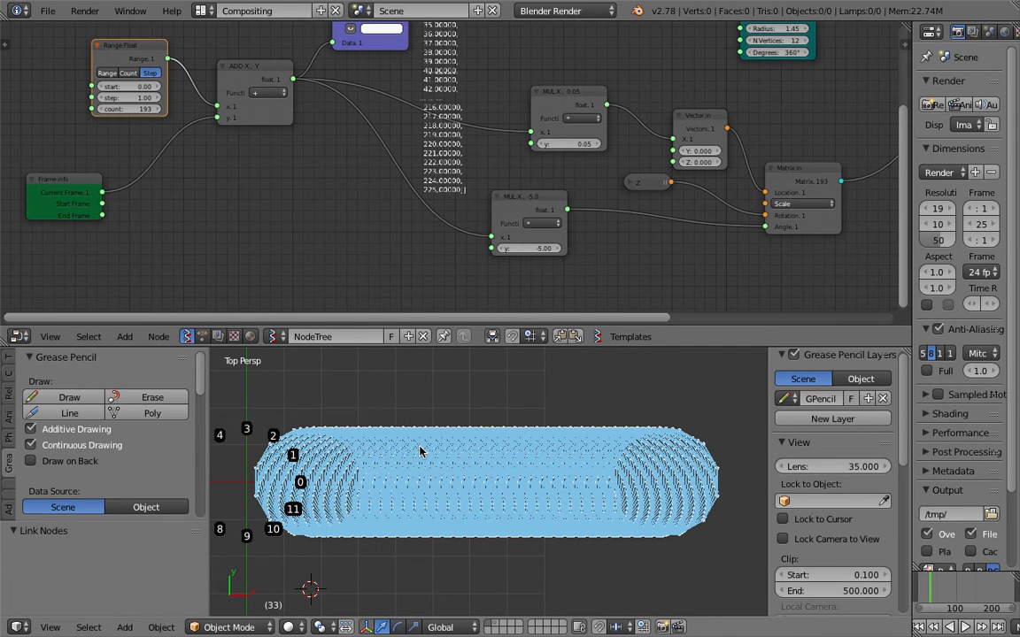
# Collapse the 3D view's tool shelf to widen the viewport and save the file.
pyautogui.moveTo(206, 377); pyautogui.dragTo(16, 376)
pyautogui.moveTo(423, 414)
pyautogui.keyDown('shift'); pyautogui.mouseDown(button='middle')
pyautogui.moveTo(444, 410)
pyautogui.moveTo(425, 418)
pyautogui.mouseUp(button='middle'); pyautogui.keyUp('shift')
pyautogui.hotkey('ctrl', 's')
pyautogui.click(435, 404)
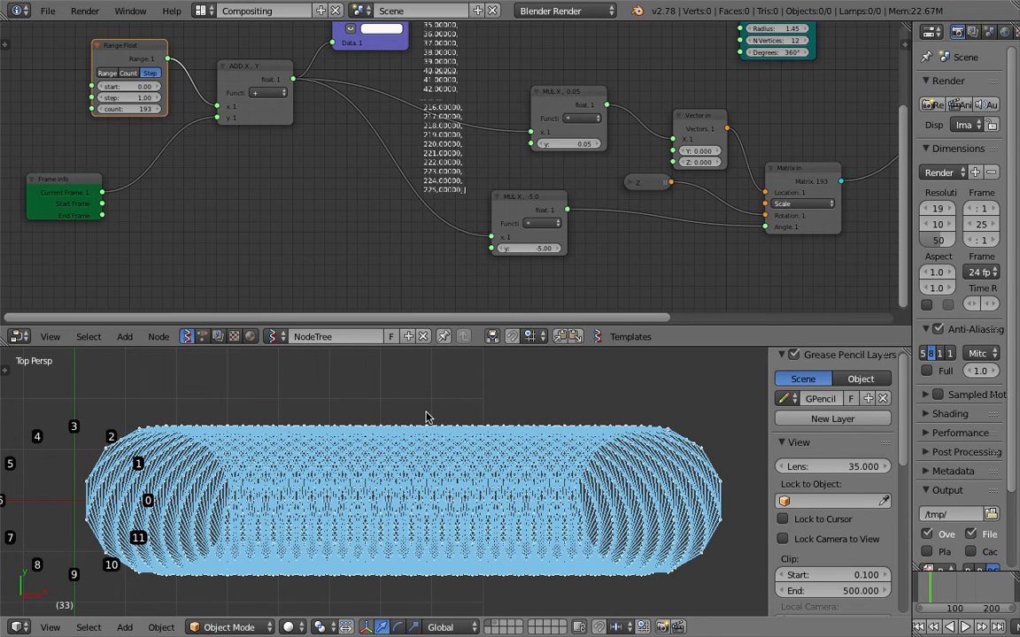
# Move the Viewer Draw node closer to the Circle node and save the file.
pyautogui.moveTo(556, 192); pyautogui.dragTo(455, 189, button='middle')
pyautogui.scroll(-1, 555, 165)
pyautogui.moveTo(555, 165); pyautogui.dragTo(294, 155, button='middle')
pyautogui.moveTo(724, 121); pyautogui.dragTo(634, 120)
pyautogui.moveTo(628, 87); pyautogui.dragTo(634, 134, button='middle')
pyautogui.hotkey('ctrl', 's')
pyautogui.click(664, 90)
pyautogui.moveTo(469, 254); pyautogui.dragTo(549, 256, button='middle')
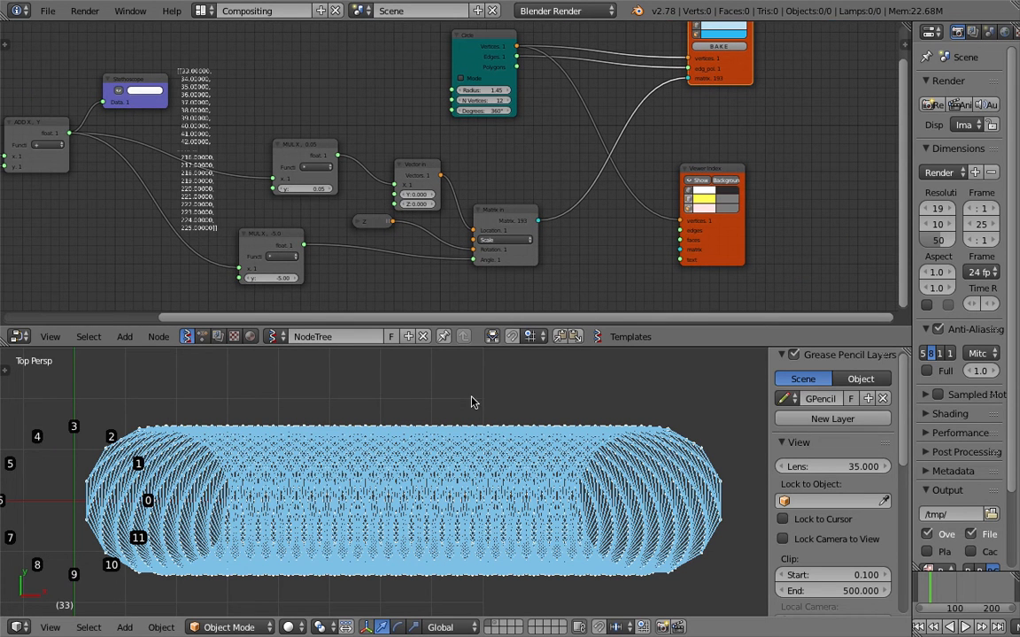
# Reposition the Matrix In, Viewer Index and Viewer Draw nodes to tidy the layout around the Circle node.
pyautogui.moveTo(669, 79); pyautogui.dragTo(646, 155, button='middle')
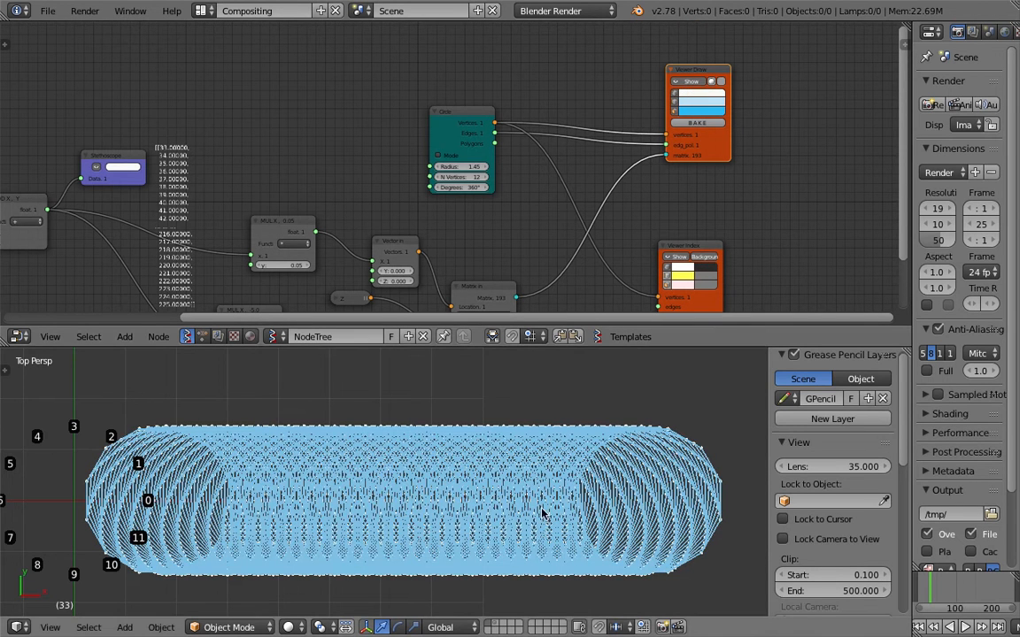
pyautogui.moveTo(514, 243); pyautogui.dragTo(558, 198, button='middle')
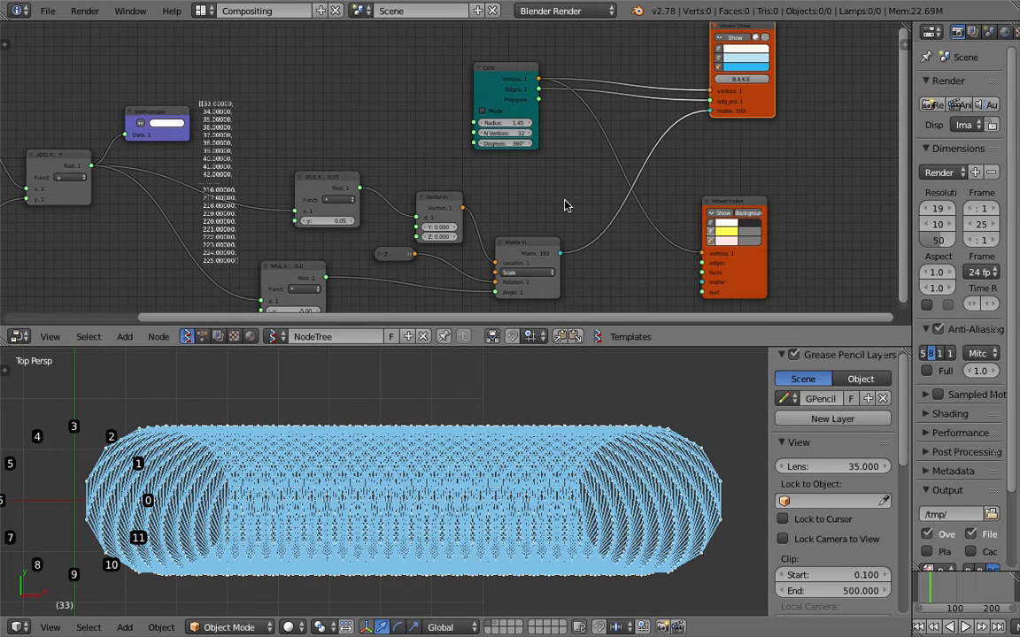
pyautogui.keyDown('ctrl'); pyautogui.hscroll(-1, 567, 205); pyautogui.keyUp('ctrl')
pyautogui.moveTo(540, 231); pyautogui.dragTo(558, 224)
pyautogui.moveTo(747, 213); pyautogui.dragTo(733, 180, button='middle')
pyautogui.moveTo(733, 180); pyautogui.dragTo(742, 202)
pyautogui.moveTo(783, 114); pyautogui.dragTo(641, 171, button='middle')
pyautogui.moveTo(643, 147); pyautogui.dragTo(667, 134)
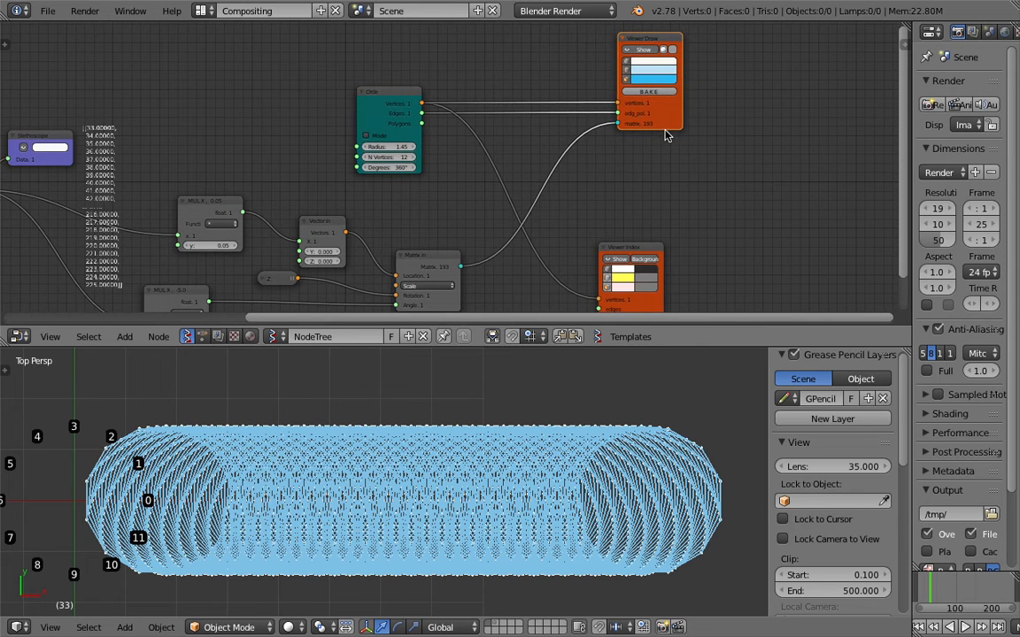
# Set the Range Float count to 200.
pyautogui.keyDown('ctrl'); pyautogui.hscroll(-5, 492, 164); pyautogui.keyUp('ctrl')
pyautogui.scroll(1, 592, 136)
pyautogui.click(315, 186)
pyautogui.write('200')
pyautogui.press('Return')
pyautogui.scroll(-2, 485, 166)
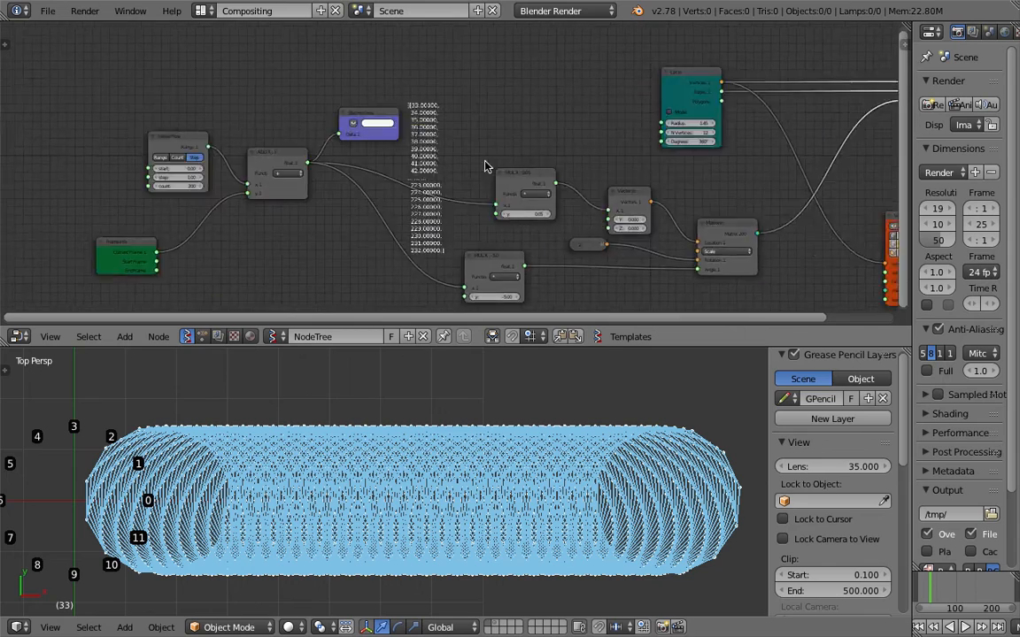
# Shift the Circle node slightly and save the project under the new name tracing_point_advanced_003.blend.
pyautogui.scroll(1, 476, 161)
pyautogui.moveTo(600, 77); pyautogui.dragTo(575, 61)
pyautogui.press('super+s')
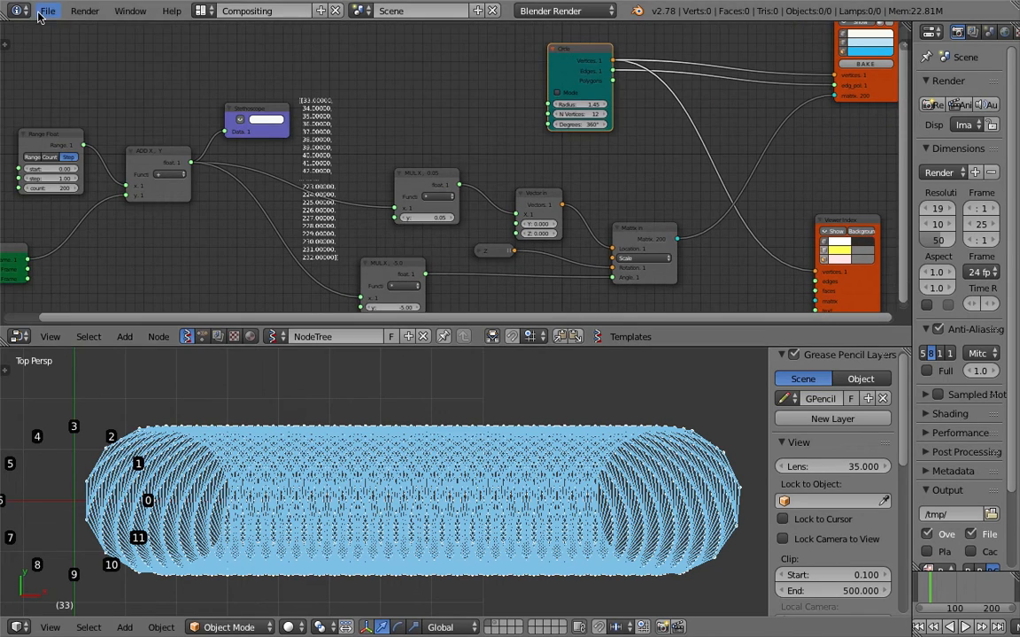
pyautogui.click(41, 11)
pyautogui.click(77, 149)
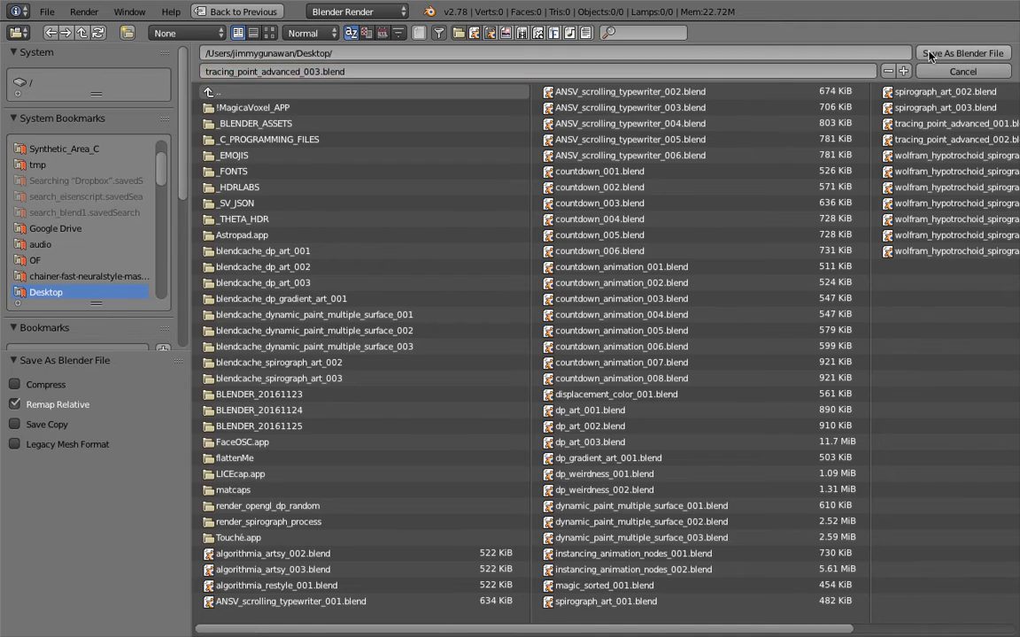
pyautogui.click(929, 51)
# Move the Viewer Draw node aside and add a Matrix Apply node below it.
pyautogui.moveTo(626, 150); pyautogui.dragTo(472, 169, button='middle')
pyautogui.moveTo(697, 113); pyautogui.dragTo(754, 107)
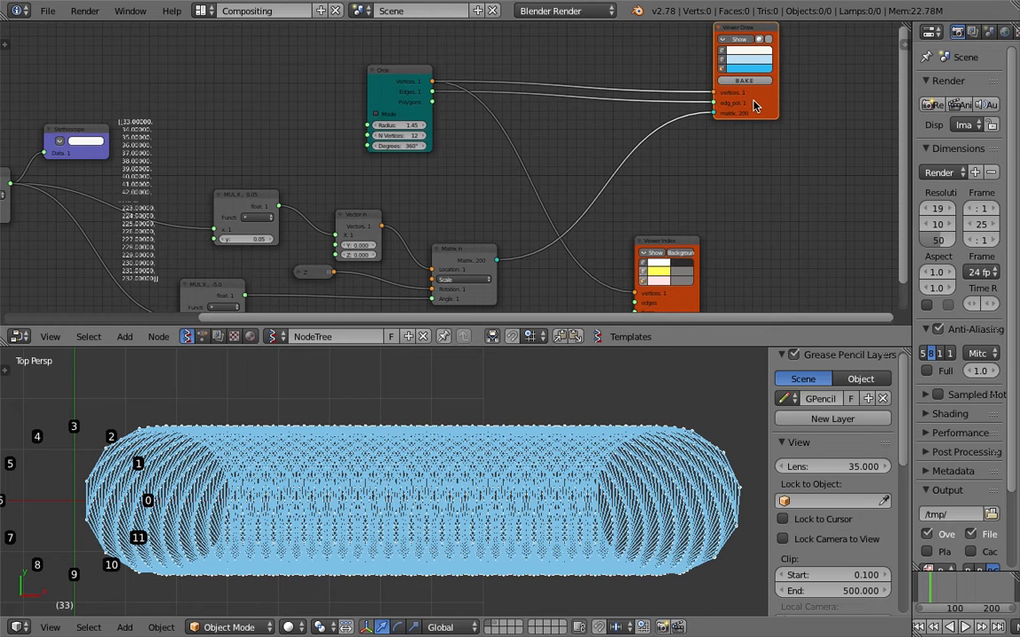
pyautogui.moveTo(747, 155); pyautogui.dragTo(705, 160, button='middle')
pyautogui.hotkey('shift', 'a')
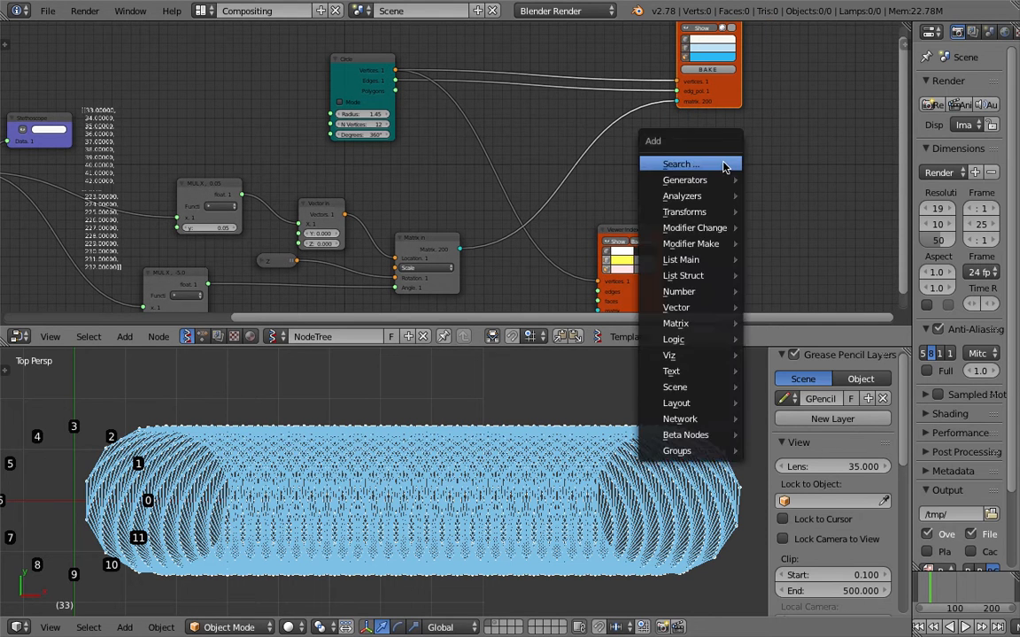
pyautogui.click(724, 164)
pyautogui.write('matrix')
pyautogui.press('Return')
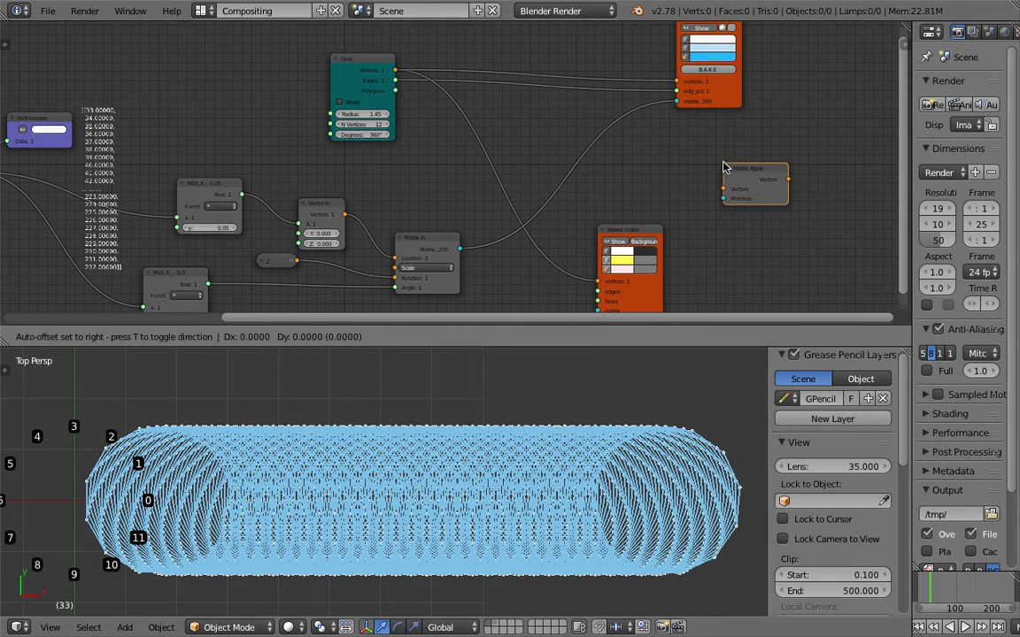
pyautogui.click(723, 167)
# Link the Circle's Vertices output and the Matrix In output to Matrix Apply's Vectors and Matrixes inputs.
pyautogui.moveTo(397, 71); pyautogui.dragTo(724, 189)
pyautogui.scroll(-1, 450, 164)
pyautogui.moveTo(451, 164); pyautogui.dragTo(511, 110, button='middle')
pyautogui.scroll(-1, 407, 141)
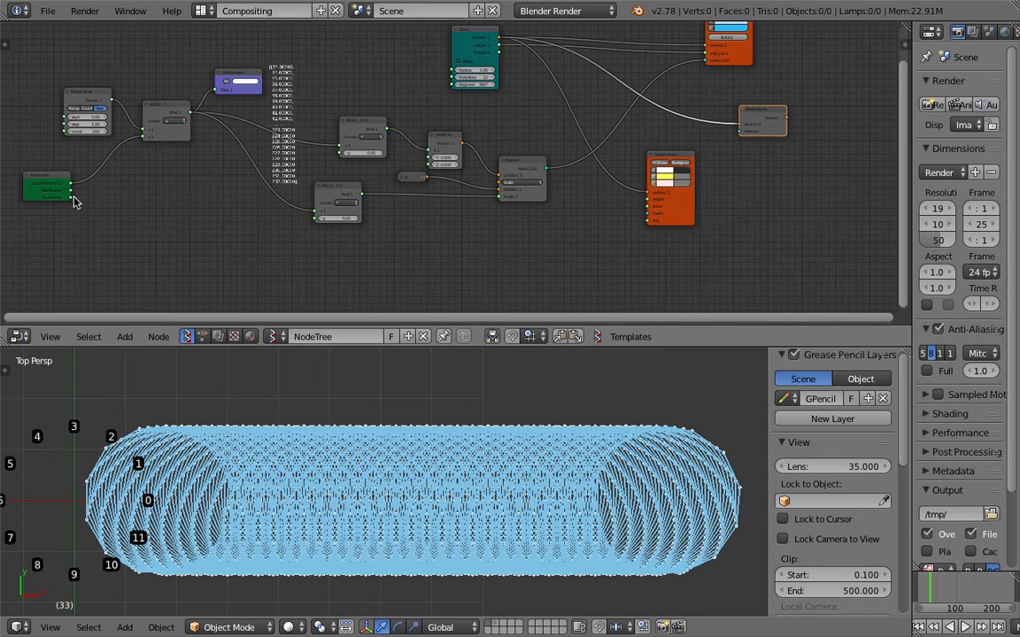
pyautogui.scroll(1, 398, 151)
pyautogui.moveTo(557, 170); pyautogui.dragTo(790, 126)
# Reposition the Matrix Apply node and duplicate the Viewer Draw node, placing the copy beside it.
pyautogui.moveTo(808, 105); pyautogui.dragTo(539, 118, button='middle')
pyautogui.scroll(3, 630, 103)
pyautogui.moveTo(478, 186); pyautogui.dragTo(469, 204)
pyautogui.moveTo(569, 98); pyautogui.dragTo(509, 159, button='middle')
pyautogui.click(508, 93)
pyautogui.hotkey('shift', 'd')
pyautogui.click(681, 200)
# Turn off the original Viewer Draw's display and link Matrix Apply's Vectors output to the duplicate's vertices input.
pyautogui.moveTo(492, 79); pyautogui.dragTo(482, 168, button='middle')
pyautogui.click(460, 121)
pyautogui.moveTo(523, 212); pyautogui.dragTo(506, 83, button='middle')
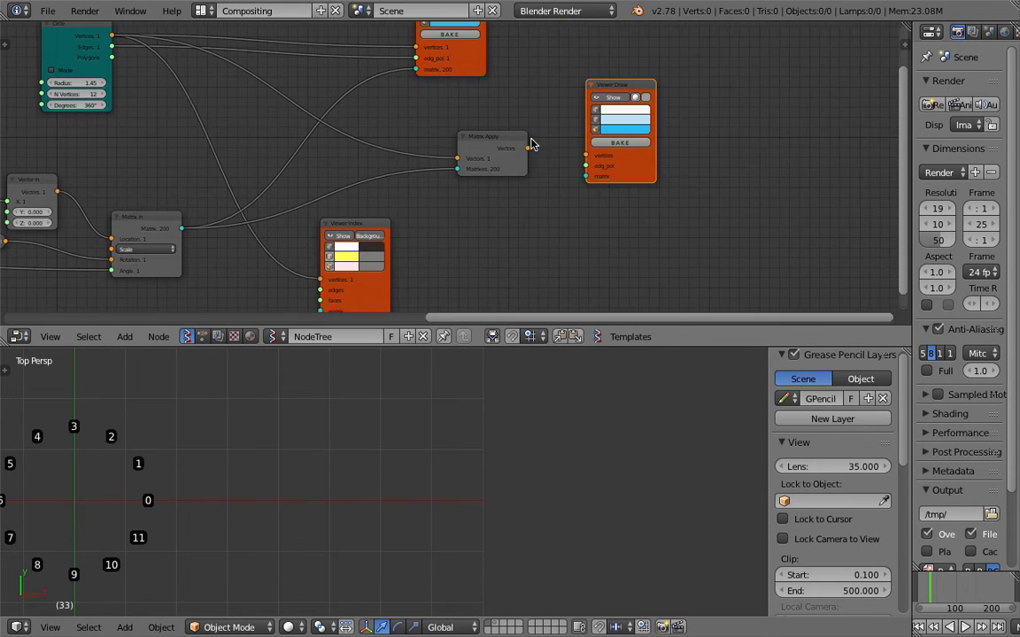
pyautogui.moveTo(528, 148); pyautogui.dragTo(770, 180)
pyautogui.moveTo(588, 185); pyautogui.dragTo(461, 230, button='middle')
# Add a List Item node above Matrix Apply and link Matrix Apply's Vectors output to its Data input.
pyautogui.scroll(1, 479, 180)
pyautogui.hotkey('shift', 'a')
pyautogui.click(482, 150)
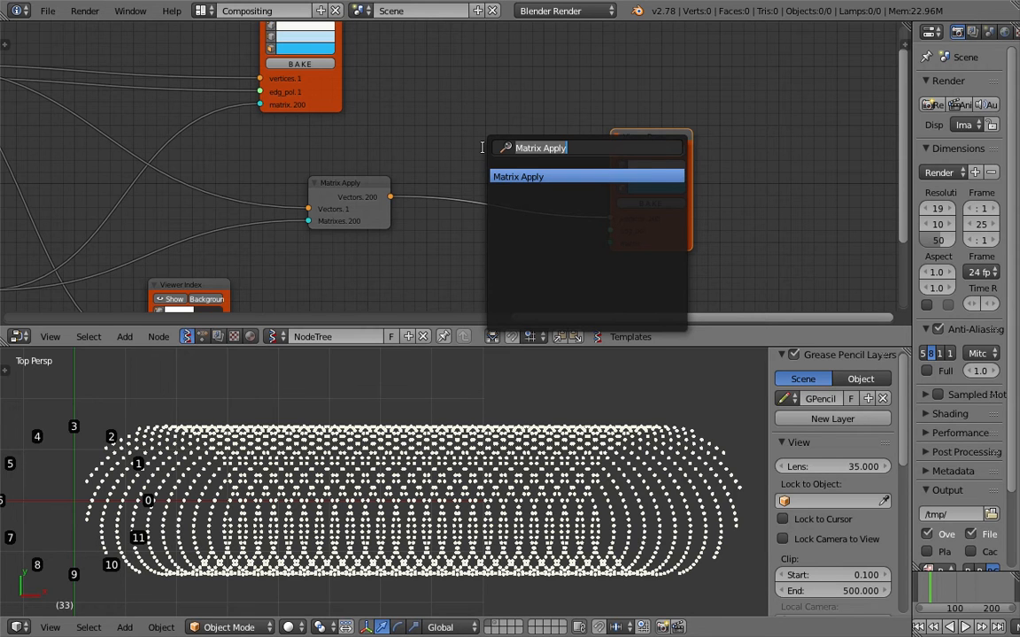
pyautogui.write('list i')
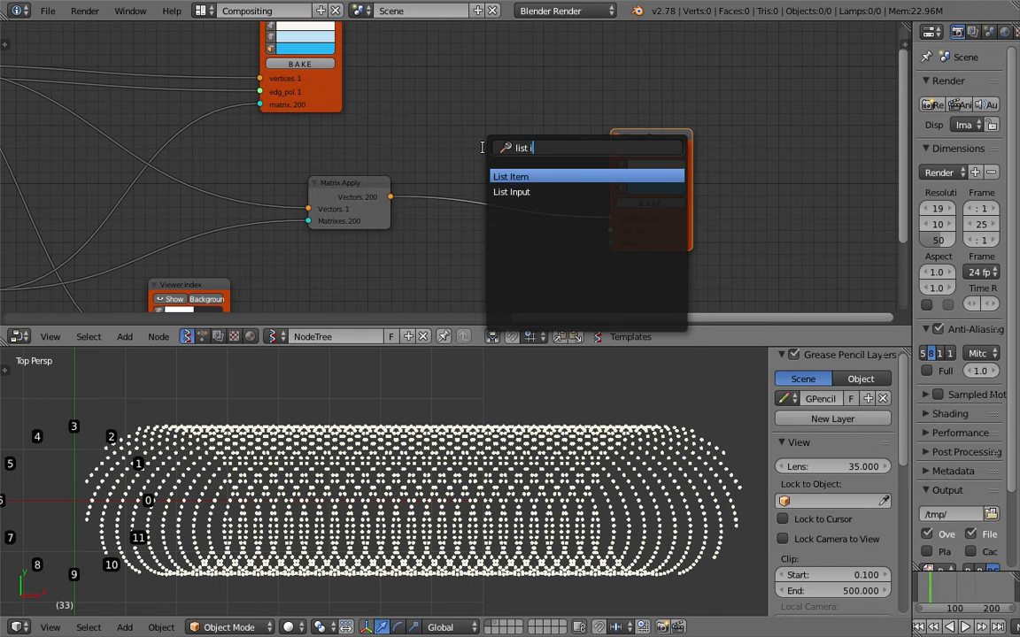
pyautogui.press('Return')
pyautogui.click(496, 103)
pyautogui.moveTo(387, 196); pyautogui.dragTo(498, 162)
pyautogui.moveTo(531, 105); pyautogui.dragTo(502, 96)
# Link List Item's Item output to the vertices of a newly duplicated Viewer Draw and turn off the lower Viewer Draw's display.
pyautogui.moveTo(649, 143); pyautogui.dragTo(729, 182)
pyautogui.hotkey('shift', 'd')
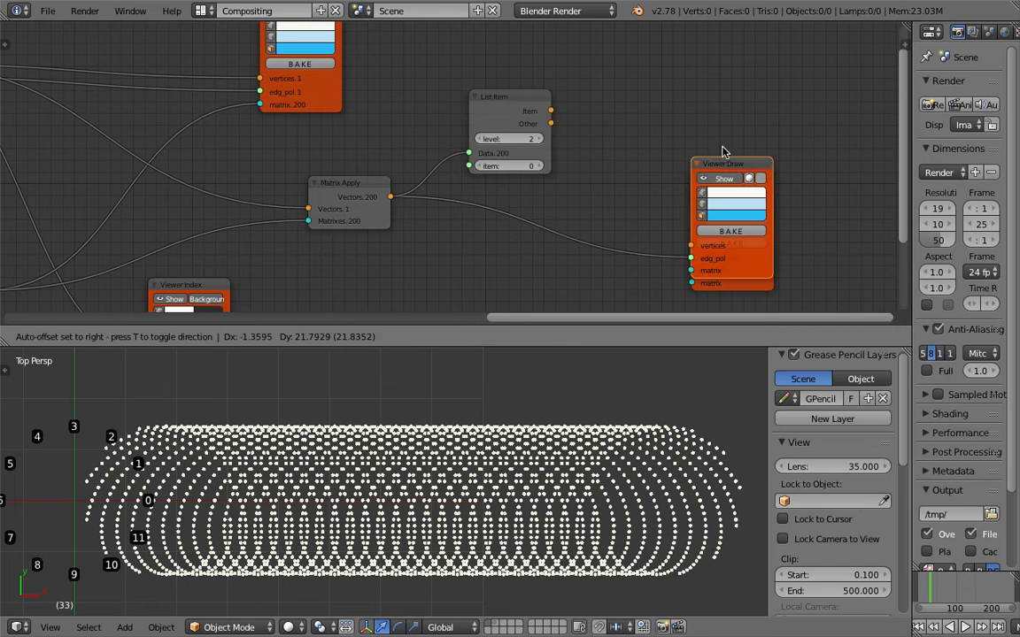
pyautogui.click(722, 31)
pyautogui.moveTo(667, 84); pyautogui.dragTo(637, 114, button='middle')
pyautogui.moveTo(523, 140); pyautogui.dragTo(659, 149)
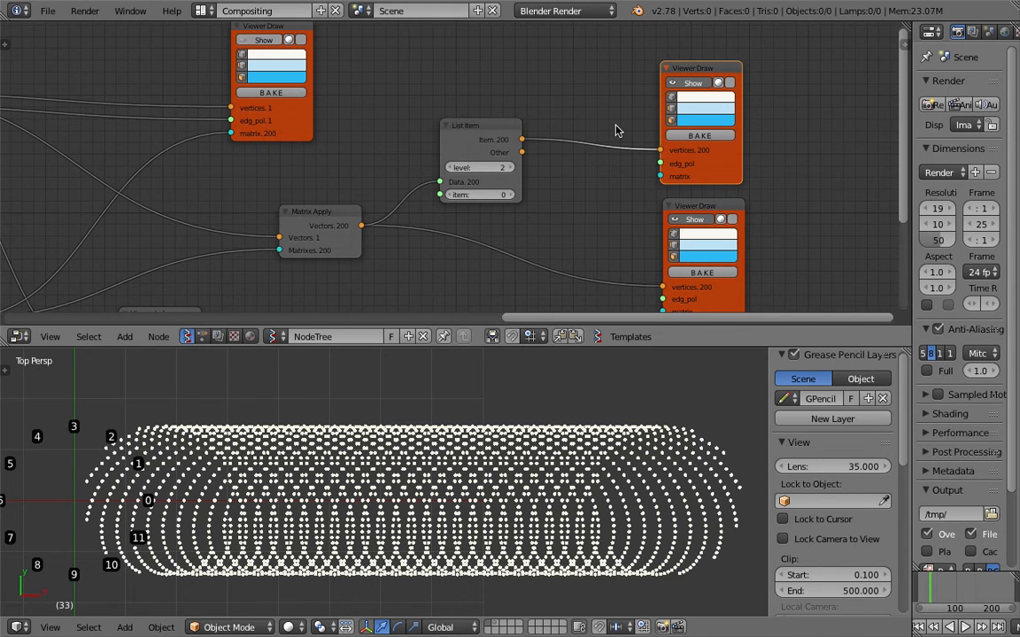
pyautogui.click(668, 221)
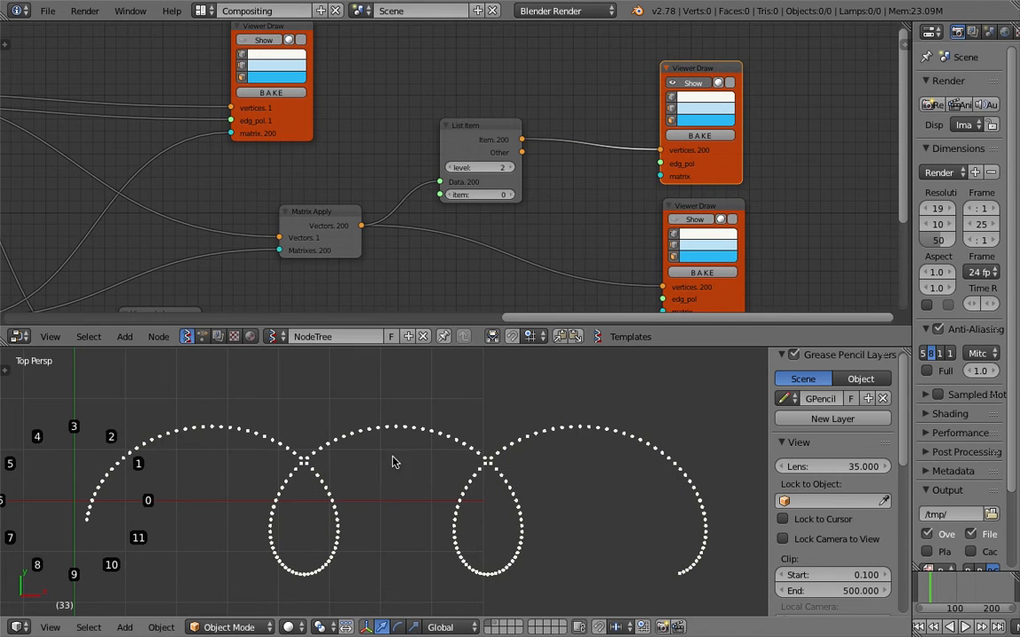
# Scrub the List Item's item index, leave it at 0, and save the file.
pyautogui.moveTo(501, 196)
pyautogui.mouseDown()
pyautogui.moveTo(518, 195)
pyautogui.moveTo(496, 200)
pyautogui.mouseUp()
pyautogui.doubleClick(513, 200)
pyautogui.press('Return')
pyautogui.hotkey('ctrl', 's')
pyautogui.click(518, 202)
# Reposition the Circle node and check its N Vertices value against the List Item node's item index.
pyautogui.moveTo(187, 134); pyautogui.dragTo(359, 156, button='middle')
pyautogui.moveTo(87, 139); pyautogui.dragTo(295, 143, button='middle')
pyautogui.scroll(-4, 296, 144)
pyautogui.scroll(2, 296, 143)
pyautogui.moveTo(257, 118); pyautogui.dragTo(302, 91)
pyautogui.scroll(1, 249, 74)
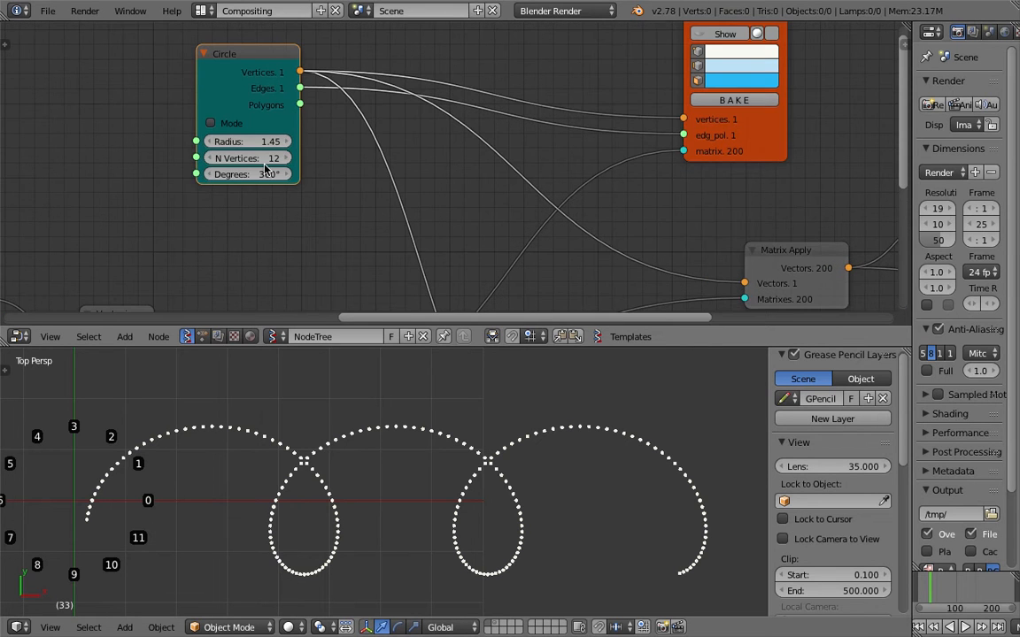
pyautogui.scroll(-3, 342, 168)
pyautogui.moveTo(677, 188); pyautogui.dragTo(254, 175, button='middle')
pyautogui.scroll(2, 254, 175)
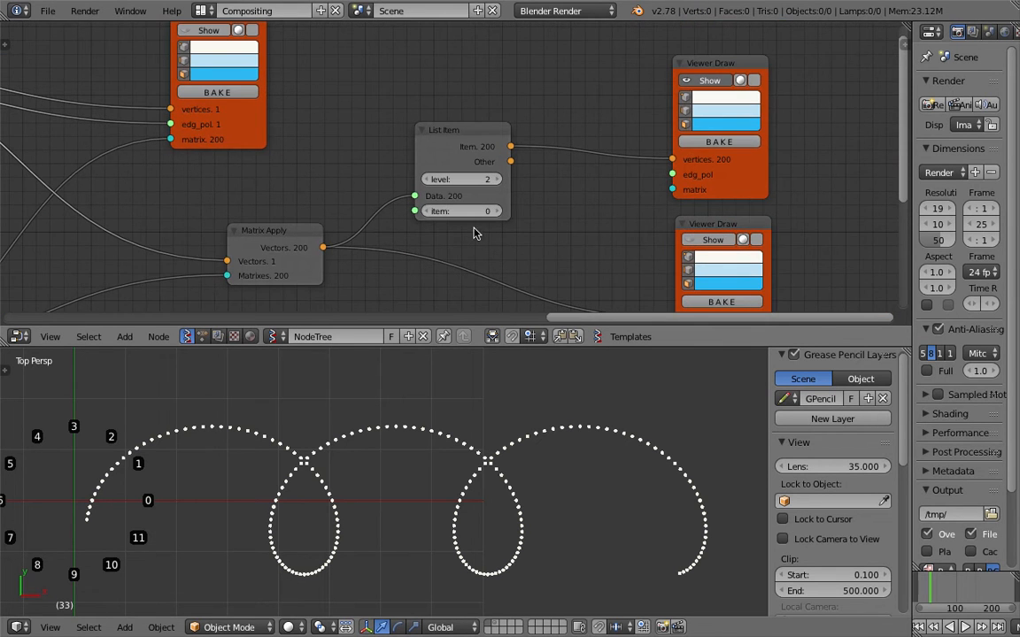
# Try the List Item's item index at 13, 11 and -4 and save over the current file.
pyautogui.moveTo(485, 217); pyautogui.dragTo(505, 219)
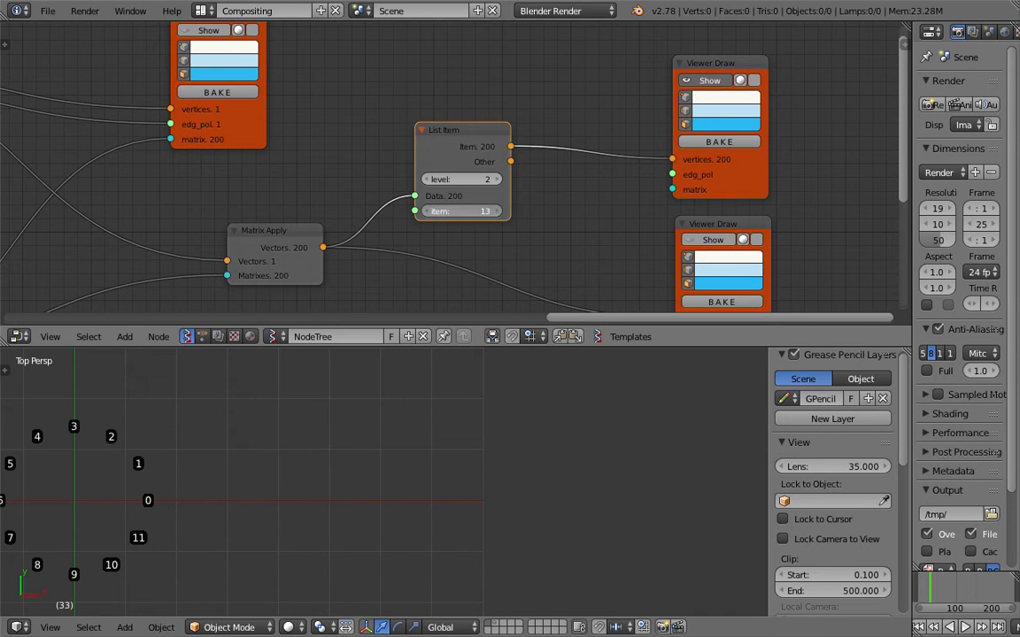
pyautogui.click(426, 213)
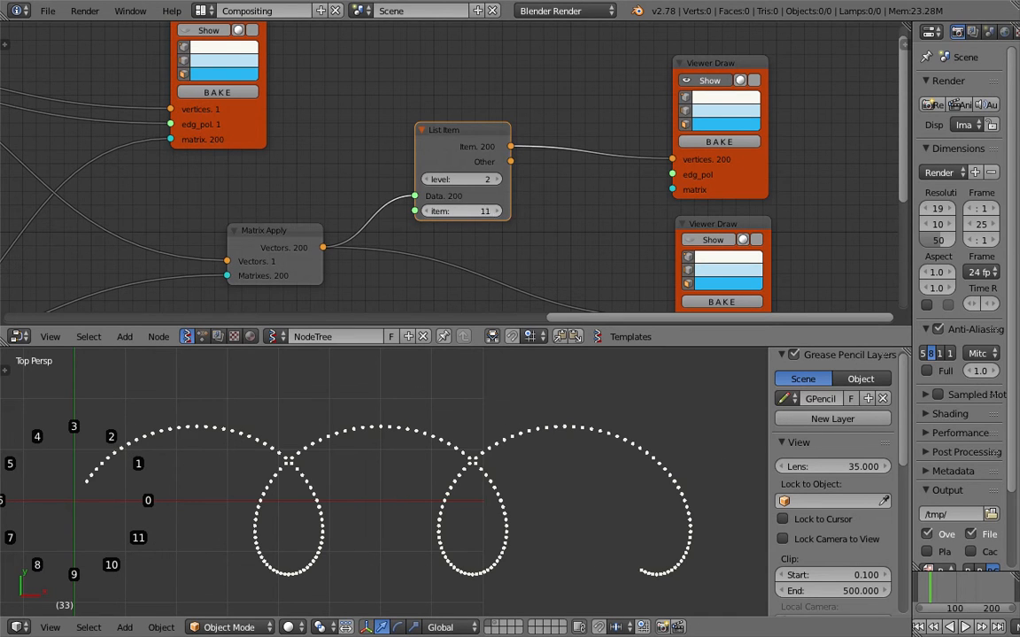
pyautogui.click(471, 213)
pyautogui.press('Return')
pyautogui.moveTo(495, 213)
pyautogui.mouseDown()
pyautogui.moveTo(509, 213)
pyautogui.moveTo(478, 214)
pyautogui.mouseUp()
pyautogui.hotkey('ctrl', 's')
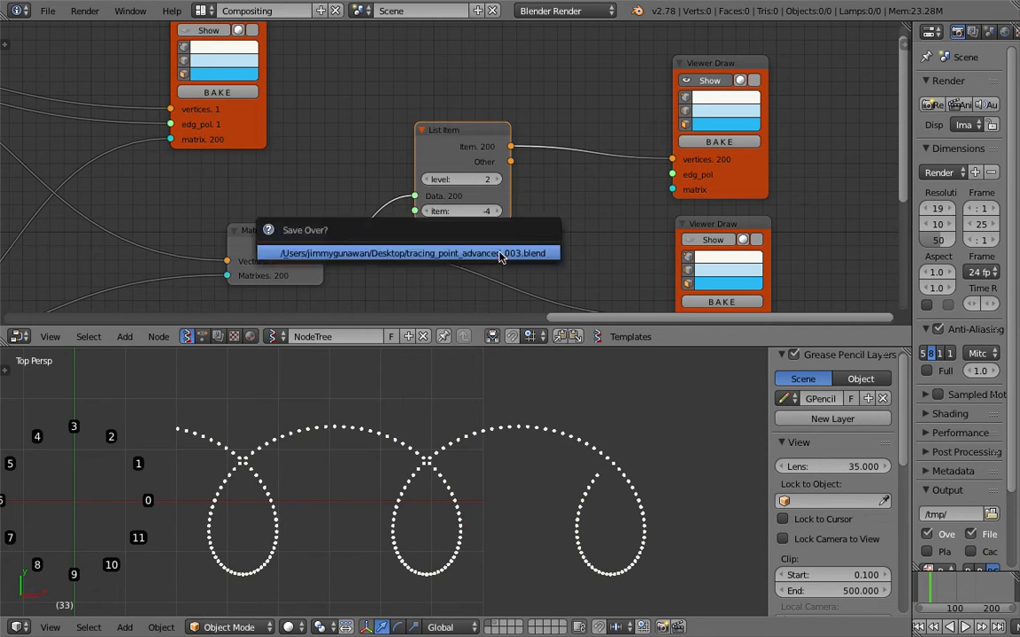
pyautogui.click(501, 254)
pyautogui.scroll(-4, 539, 446)
pyautogui.scroll(2, 531, 449)
pyautogui.keyDown('shift'); pyautogui.moveTo(510, 458); pyautogui.dragTo(496, 428, button='middle'); pyautogui.keyUp('shift')
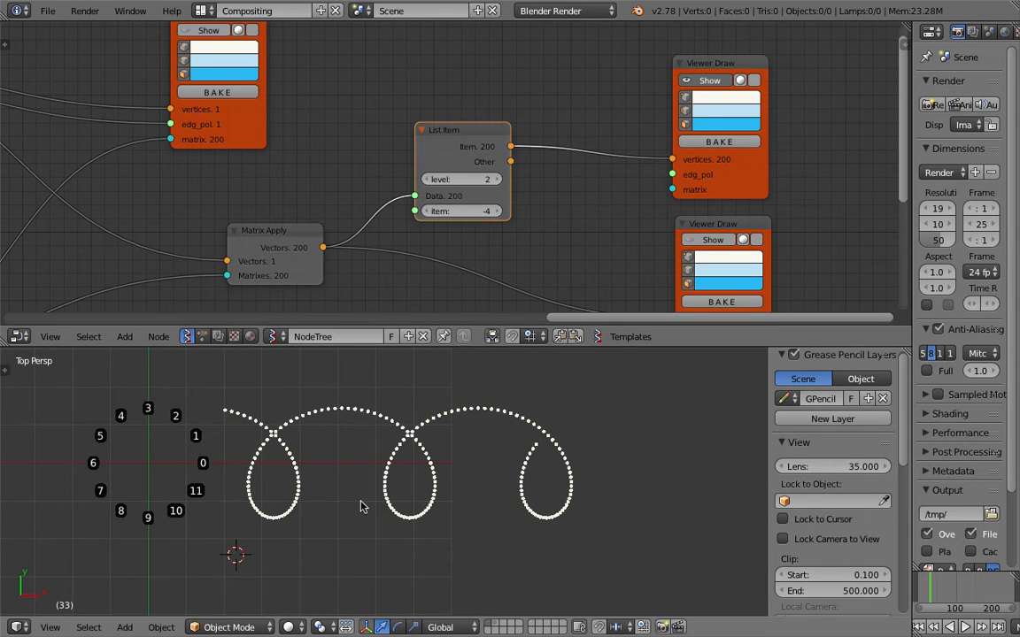
# Set the List Item's item to 0 and save the project as tracing_point_advanced_004.blend.
pyautogui.click(475, 211)
pyautogui.write('0')
pyautogui.press('Return')
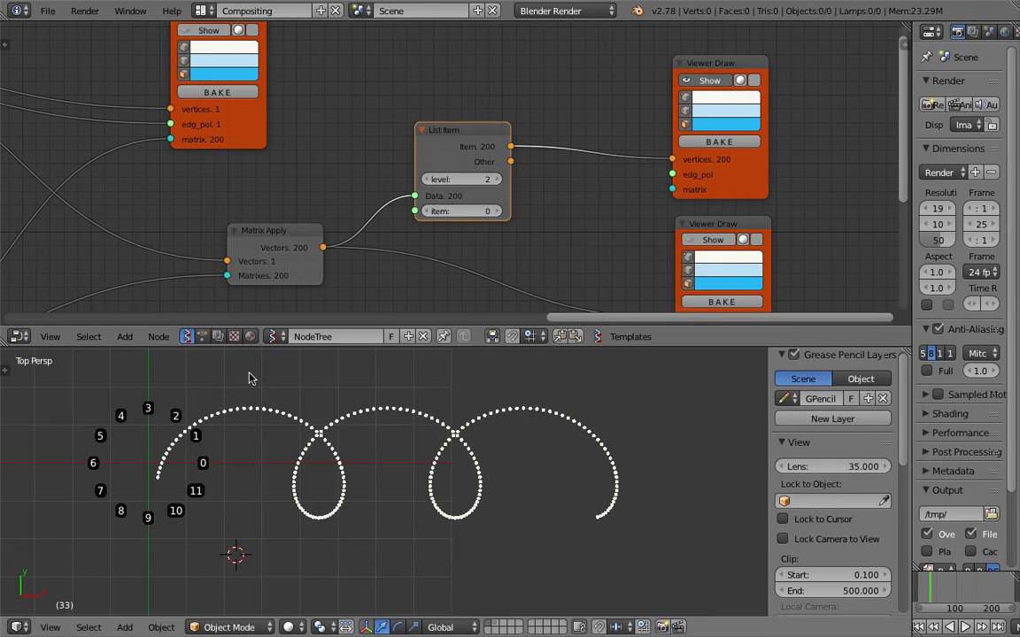
pyautogui.click(48, 11)
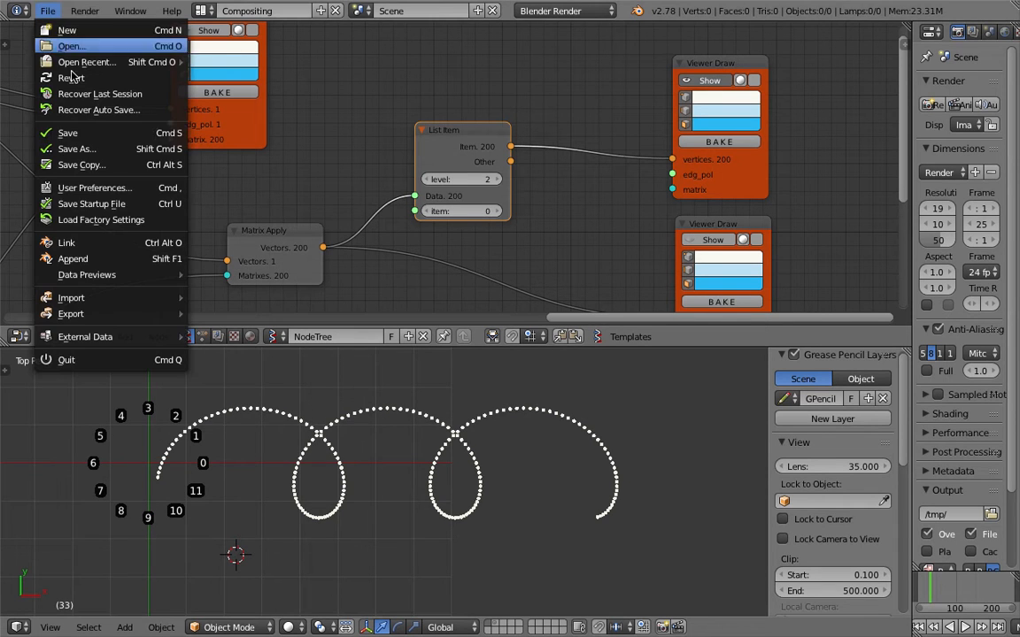
pyautogui.click(106, 140)
pyautogui.click(907, 71)
pyautogui.click(932, 52)
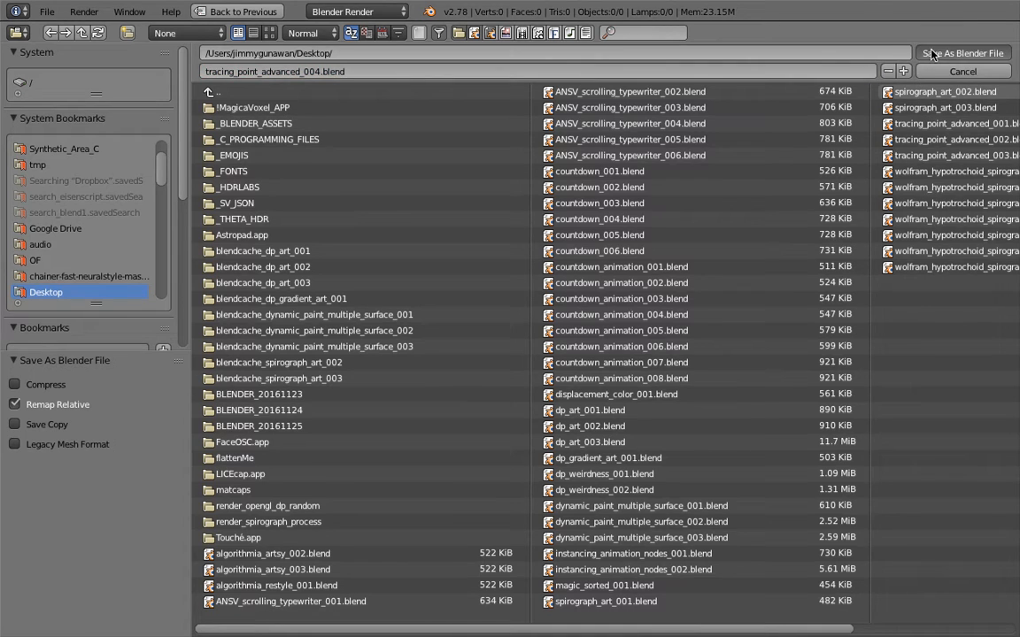
# Enlarge the 3D view to show the traced curve and save the file.
pyautogui.keyDown('shift'); pyautogui.moveTo(550, 436); pyautogui.dragTo(573, 441, button='middle'); pyautogui.keyUp('shift')
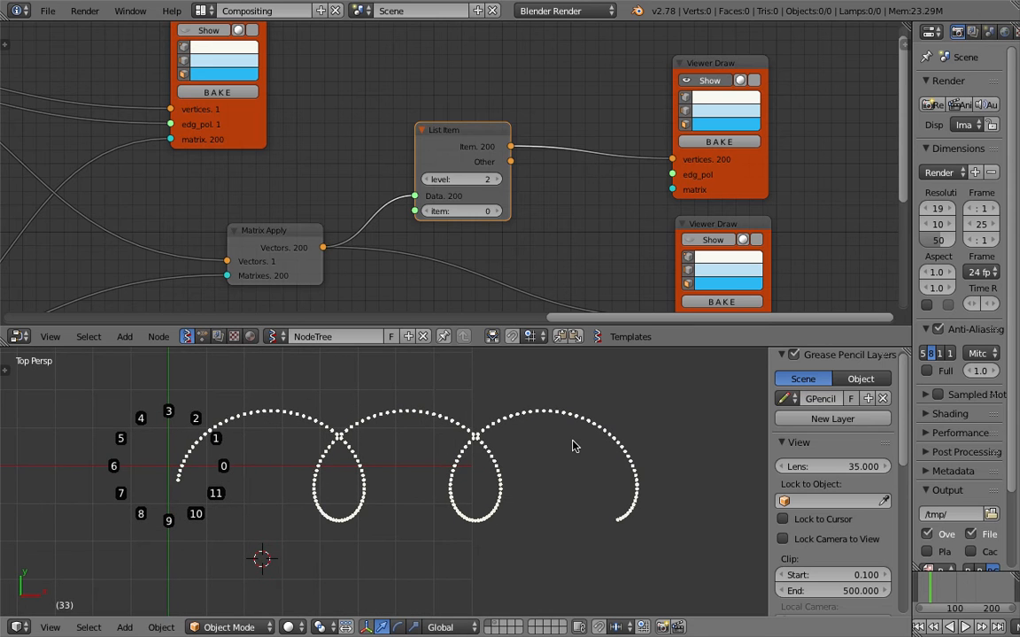
pyautogui.moveTo(575, 345); pyautogui.dragTo(557, 237)
pyautogui.scroll(-1, 532, 378)
pyautogui.scroll(-1, 533, 377)
pyautogui.hotkey('ctrl', 's')
pyautogui.click(506, 378)
# Enlarge the node editor again and reposition the Matrix Apply and List Item nodes.
pyautogui.scroll(-5, 267, 133)
pyautogui.moveTo(266, 134); pyautogui.dragTo(425, 138, button='middle')
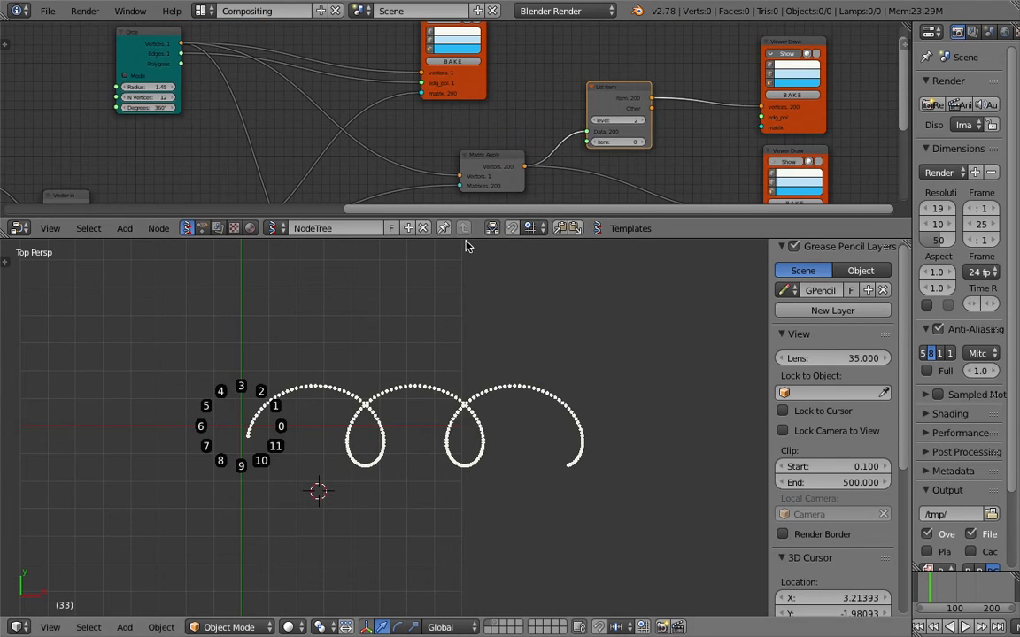
pyautogui.moveTo(466, 239); pyautogui.dragTo(478, 362)
pyautogui.moveTo(492, 222); pyautogui.dragTo(426, 189)
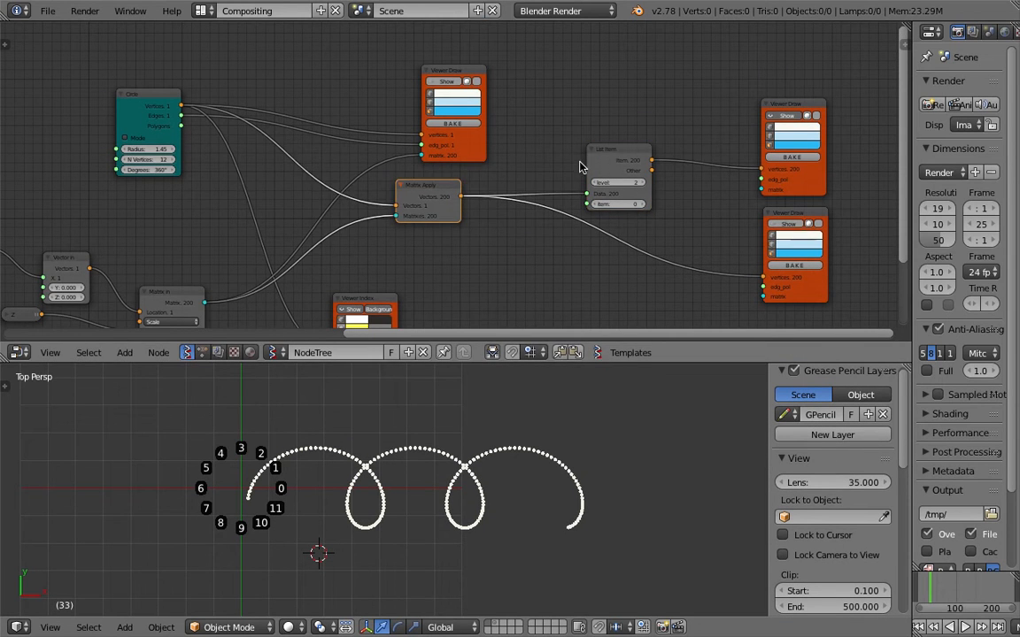
pyautogui.moveTo(592, 164); pyautogui.dragTo(563, 133)
# Insert a UV Connection node between List Item and Viewer Draw and link its data output to Viewer Draw's edg_pol input.
pyautogui.scroll(1, 642, 157)
pyautogui.press('space')
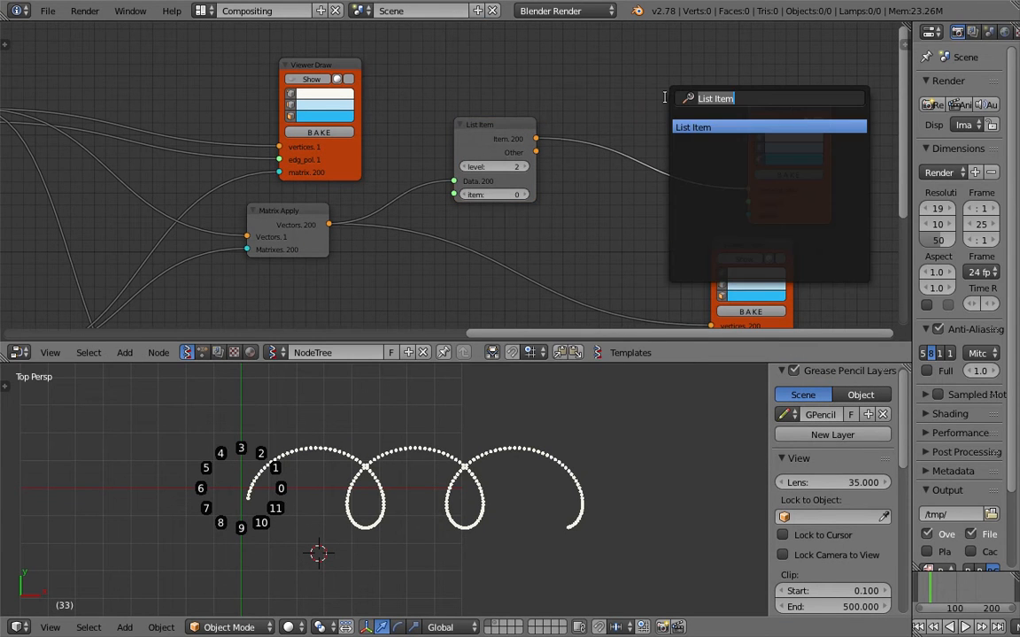
pyautogui.write('uv')
pyautogui.press('Return')
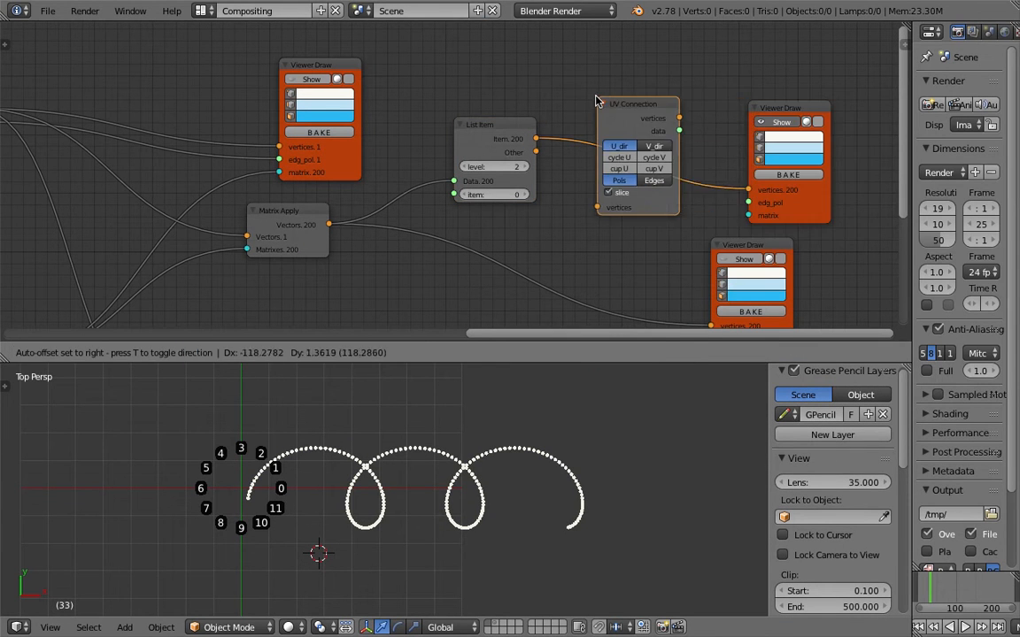
pyautogui.click(666, 128)
pyautogui.moveTo(674, 123); pyautogui.dragTo(749, 203)
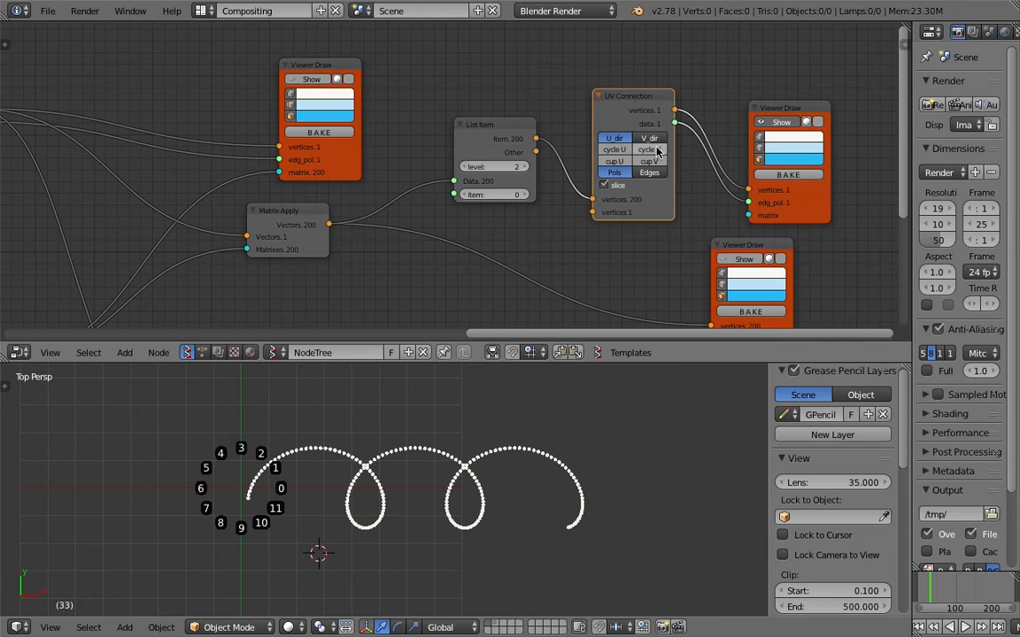
# Hide the vertex points in the connected Viewer Draw and set UV Connection to U_dir with Edges output.
pyautogui.click(756, 137)
pyautogui.click(659, 138)
pyautogui.click(621, 138)
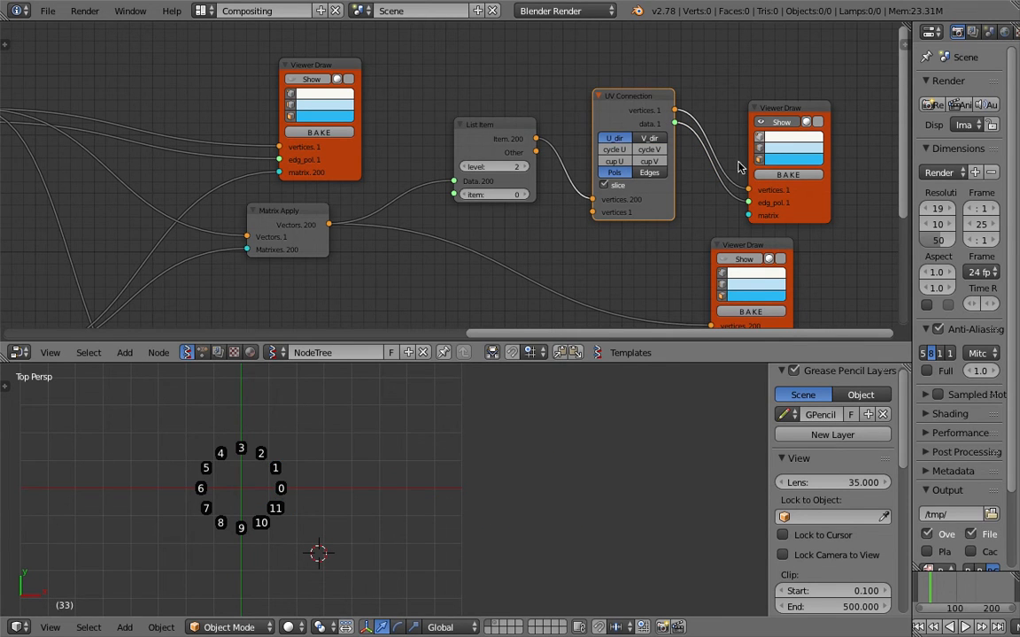
pyautogui.click(648, 172)
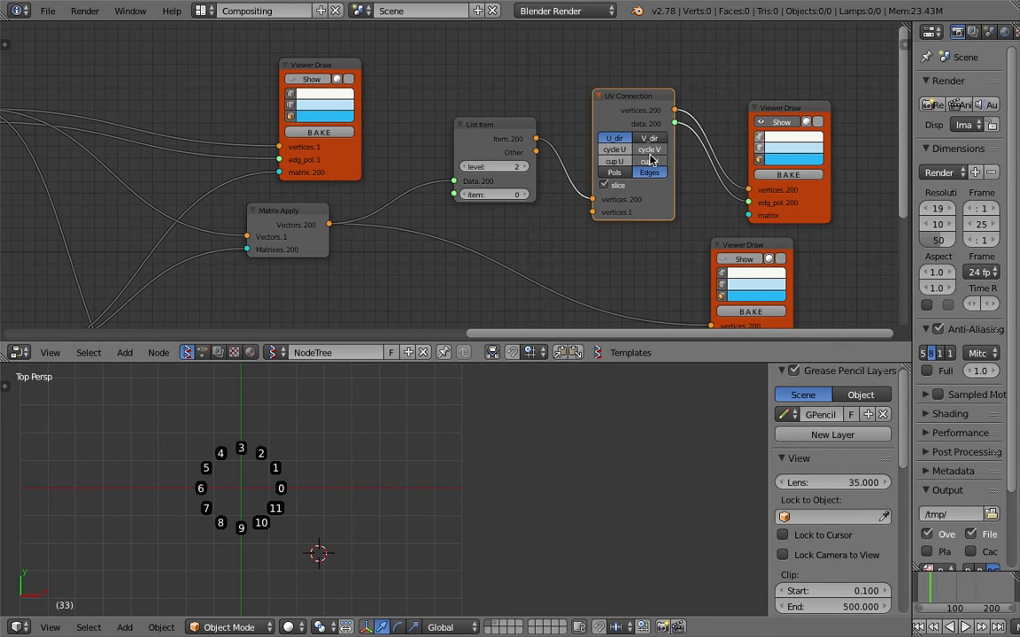
# Set List Item's item to 1 and set UV Connection to V_dir with slice turned off.
pyautogui.click(623, 183)
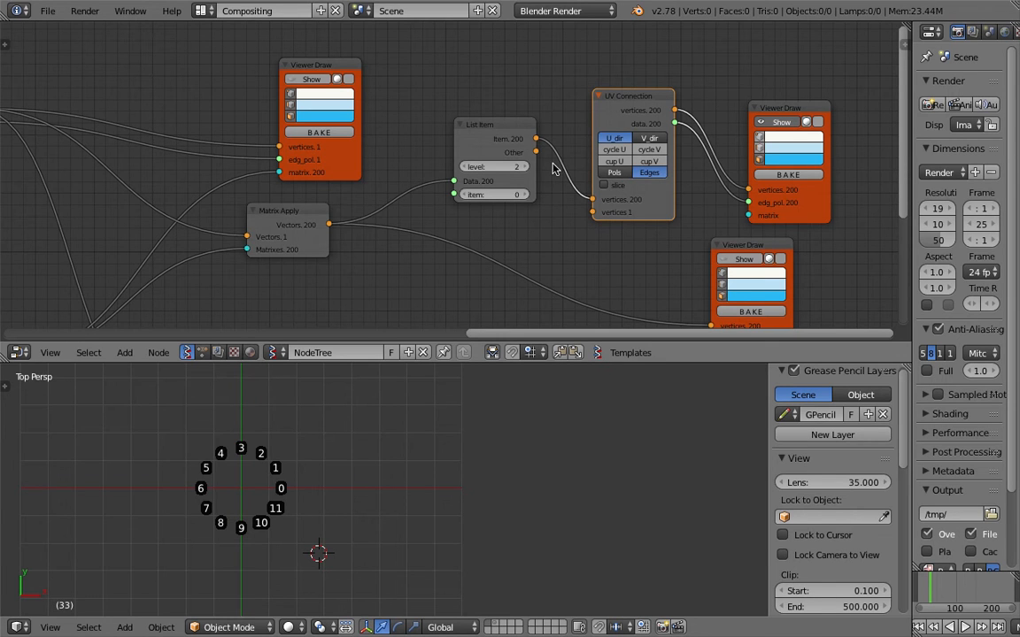
pyautogui.click(525, 194)
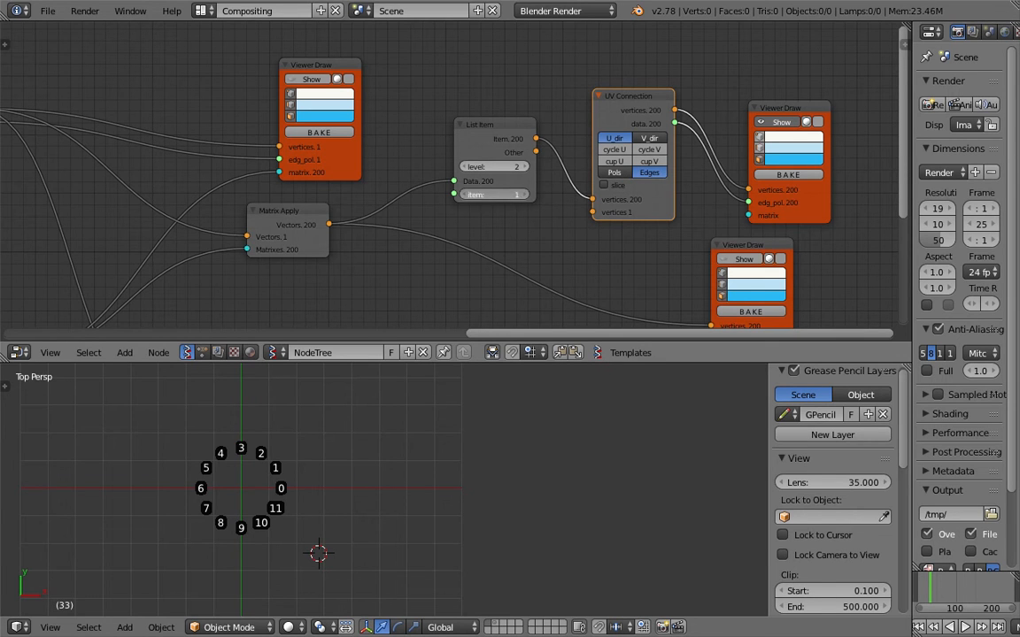
pyautogui.click(646, 140)
pyautogui.click(625, 139)
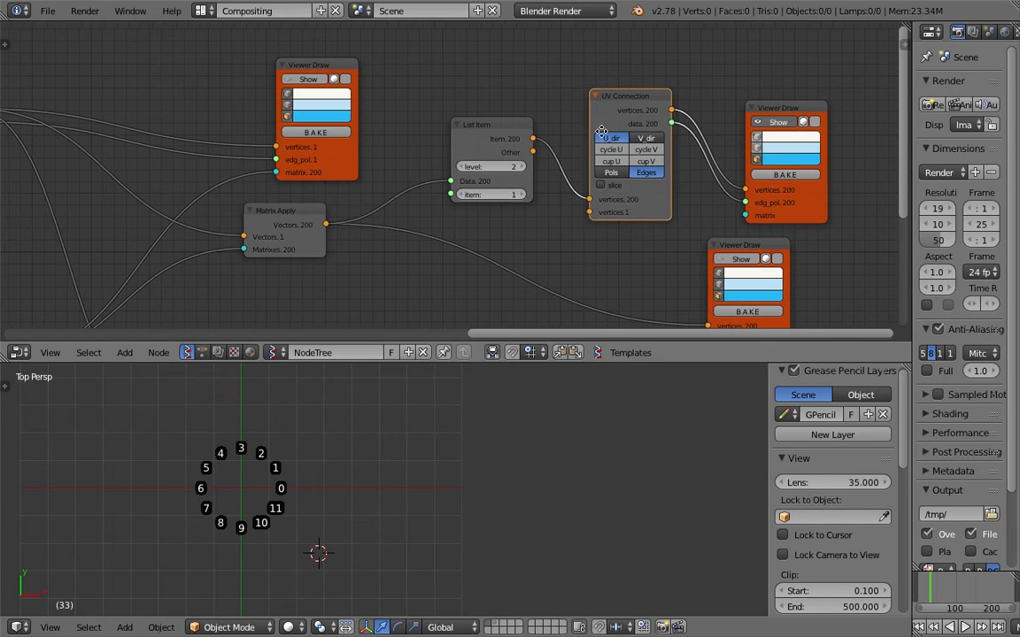
pyautogui.moveTo(753, 141); pyautogui.dragTo(656, 137, button='middle')
pyautogui.click(552, 133)
pyautogui.scroll(4, 476, 542)
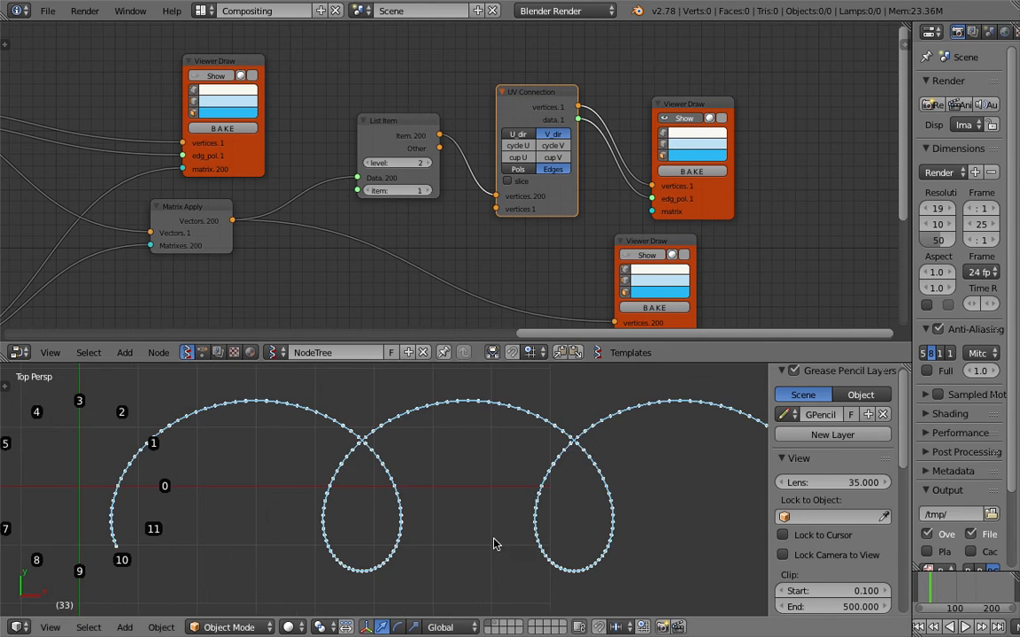
pyautogui.scroll(-2, 609, 449)
pyautogui.keyDown('shift'); pyautogui.moveTo(609, 449); pyautogui.dragTo(568, 431, button='middle'); pyautogui.keyUp('shift')
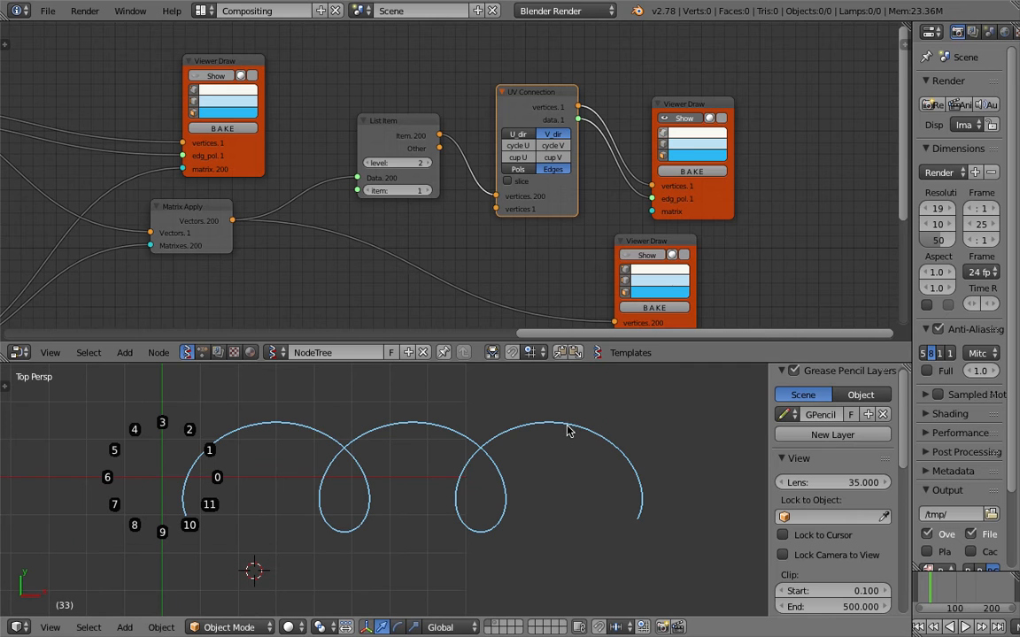
# Reduce the Circle node's radius to about 1.03.
pyautogui.scroll(-7, 296, 257)
pyautogui.moveTo(328, 198); pyautogui.dragTo(653, 182, button='middle')
pyautogui.scroll(3, 325, 237)
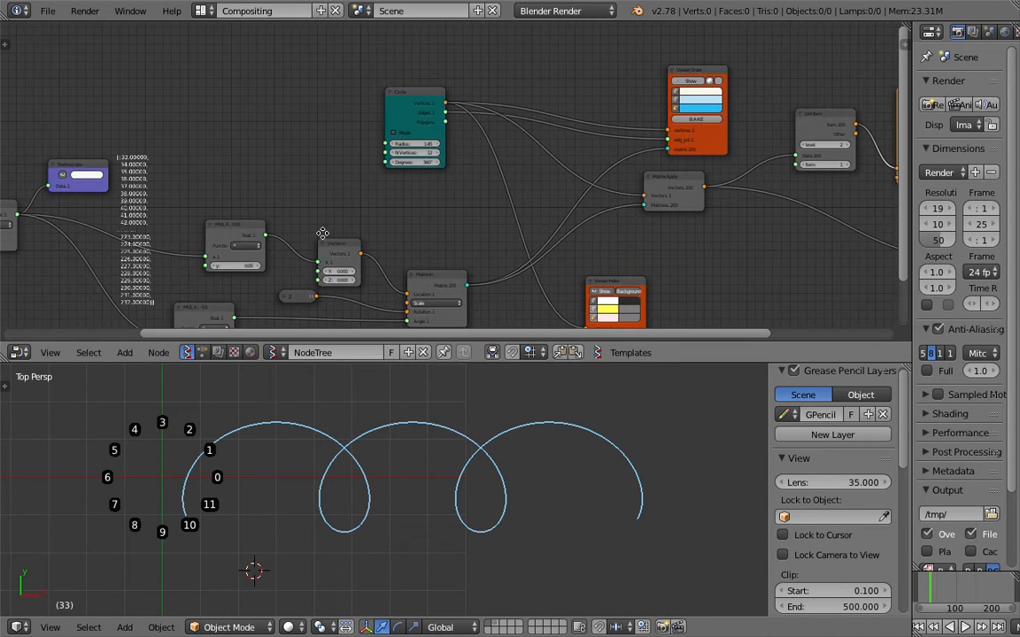
pyautogui.moveTo(323, 233); pyautogui.dragTo(562, 170, button='middle')
pyautogui.scroll(1, 209, 164)
pyautogui.moveTo(209, 164); pyautogui.dragTo(441, 191, button='middle')
pyautogui.moveTo(813, 103); pyautogui.dragTo(302, 195, button='middle')
pyautogui.scroll(1, 302, 195)
pyautogui.moveTo(453, 184)
pyautogui.mouseDown()
pyautogui.moveTo(540, 184)
pyautogui.moveTo(436, 184)
pyautogui.mouseUp()
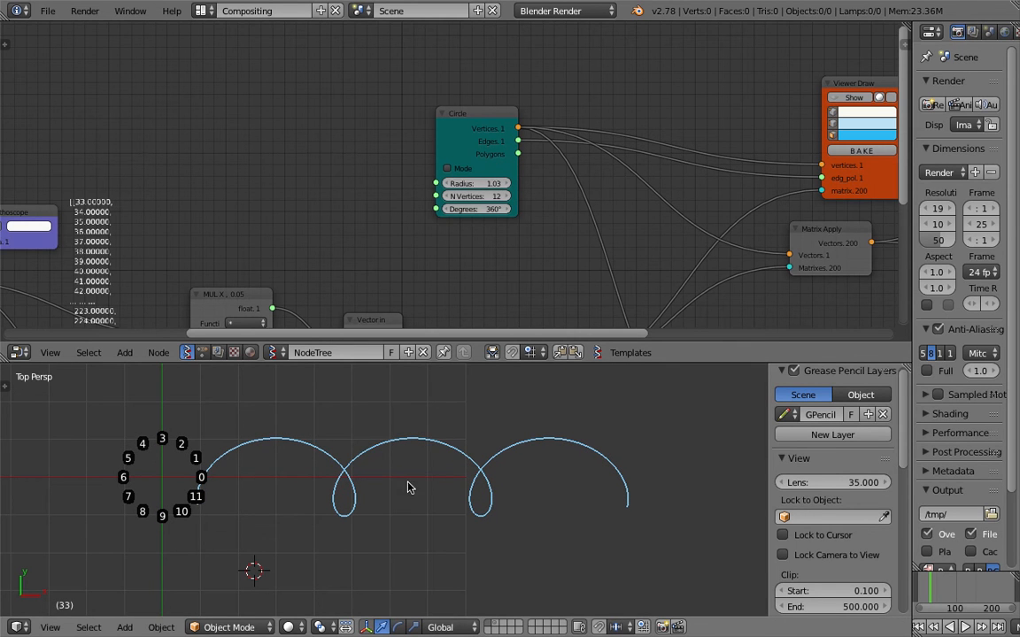
# Set the Circle node to 19 vertices and 360 degrees, with a radius of about 1.69.
pyautogui.moveTo(442, 183); pyautogui.dragTo(485, 213)
pyautogui.click(485, 210)
pyautogui.write('3')
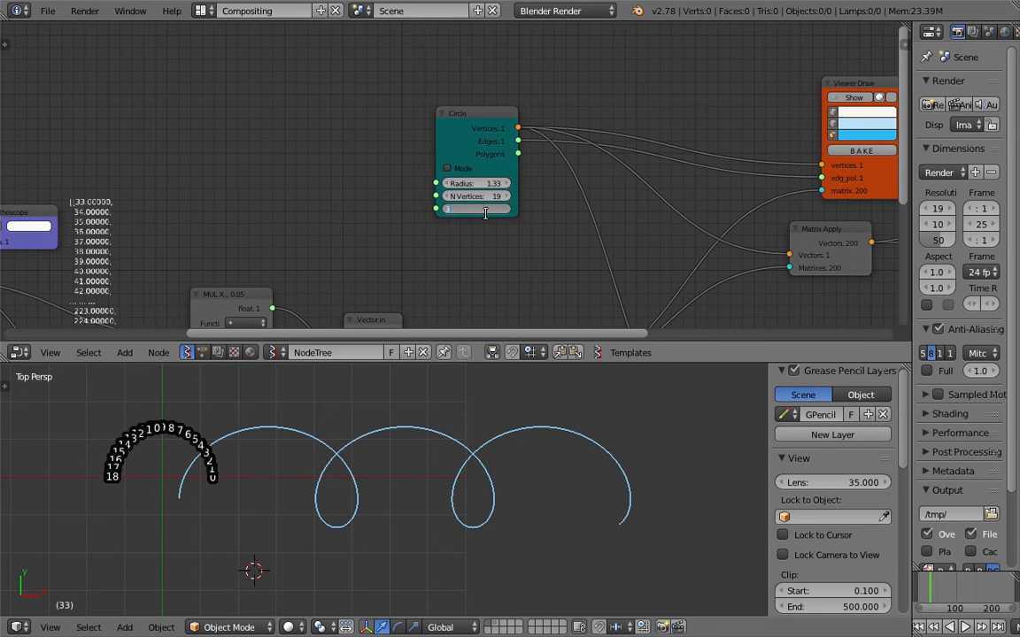
pyautogui.write('60')
pyautogui.press('Return')
pyautogui.moveTo(455, 183)
pyautogui.mouseDown()
pyautogui.moveTo(469, 183)
pyautogui.moveTo(460, 183)
pyautogui.mouseUp()
# Sketch a circle with small loops around it above the traced curve using Grease Pencil, and remove that sketch layer.
pyautogui.scroll(-1, 460, 183)
pyautogui.scroll(-3, 439, 410)
pyautogui.keyDown('shift'); pyautogui.moveTo(432, 404); pyautogui.dragTo(429, 431, button='middle'); pyautogui.keyUp('shift')
pyautogui.scroll(-1, 346, 420)
pyautogui.keyDown('shift'); pyautogui.moveTo(349, 422); pyautogui.dragTo(338, 455, button='middle'); pyautogui.keyUp('shift')
pyautogui.press('d')
pyautogui.moveTo(353, 391); pyautogui.dragTo(358, 466)
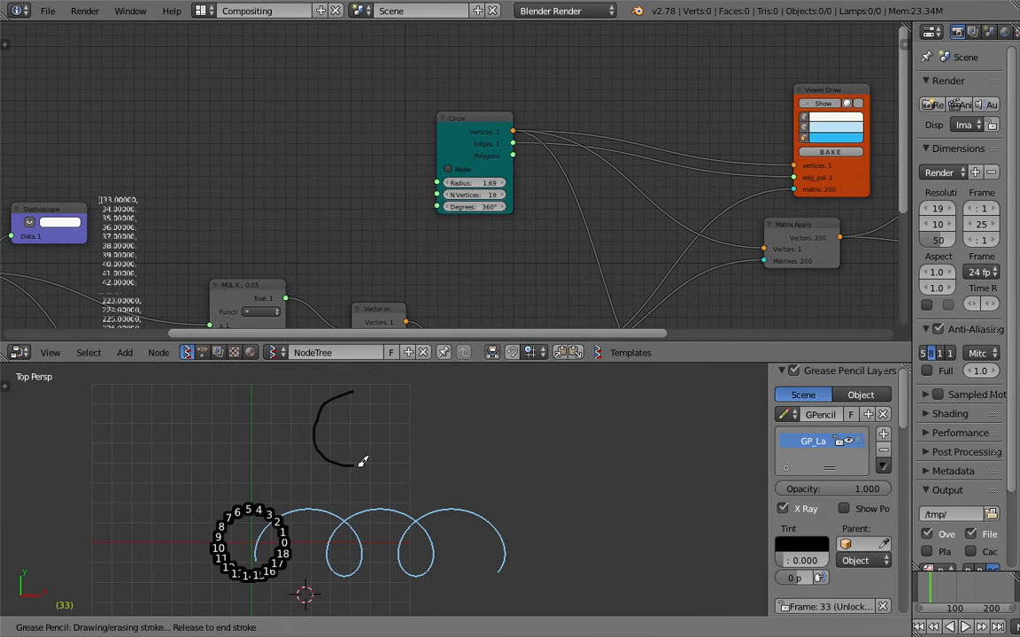
pyautogui.moveTo(373, 392); pyautogui.dragTo(376, 405)
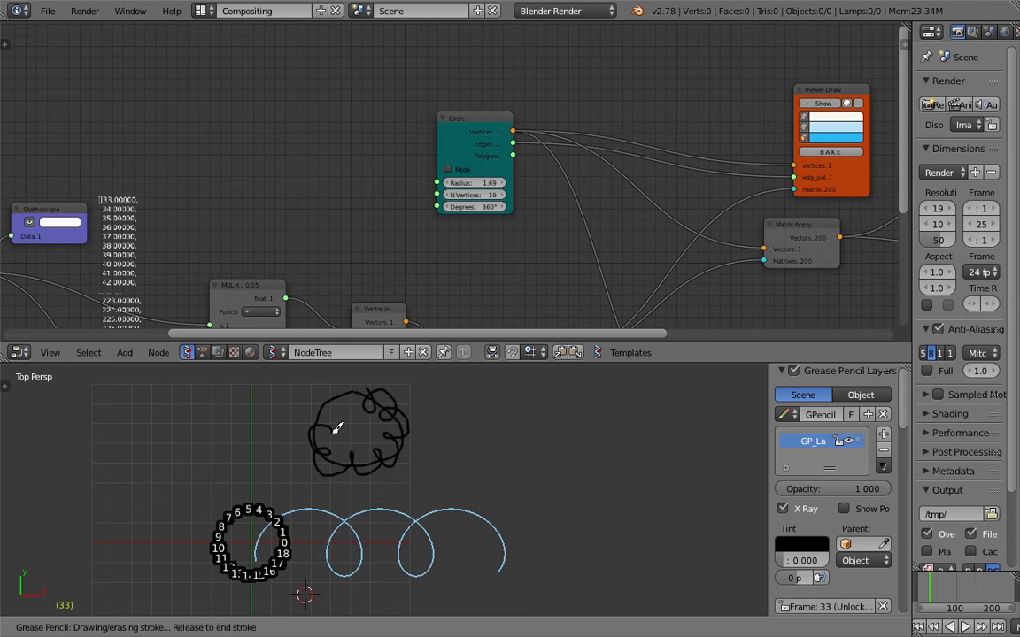
pyautogui.moveTo(367, 392); pyautogui.dragTo(368, 393)
pyautogui.click(883, 450)
pyautogui.click(883, 450)
pyautogui.keyDown('shift'); pyautogui.moveTo(493, 483); pyautogui.dragTo(529, 449, button='middle'); pyautogui.keyUp('shift')
# Save the file and shift the Circle node slightly within the node tree.
pyautogui.hotkey('ctrl', 's')
pyautogui.click(527, 456)
pyautogui.moveTo(533, 281); pyautogui.dragTo(515, 277, button='middle')
pyautogui.scroll(1, 469, 168)
pyautogui.moveTo(441, 113); pyautogui.dragTo(461, 102)
pyautogui.scroll(-7, 475, 240)
# Save the file as a new incremented version named tracing_point_advanced_005.blend.
pyautogui.scroll(-2, 469, 243)
pyautogui.moveTo(439, 249); pyautogui.dragTo(381, 193, button='middle')
pyautogui.scroll(-1, 485, 180)
pyautogui.click(47, 11)
pyautogui.click(46, 147)
pyautogui.click(903, 70)
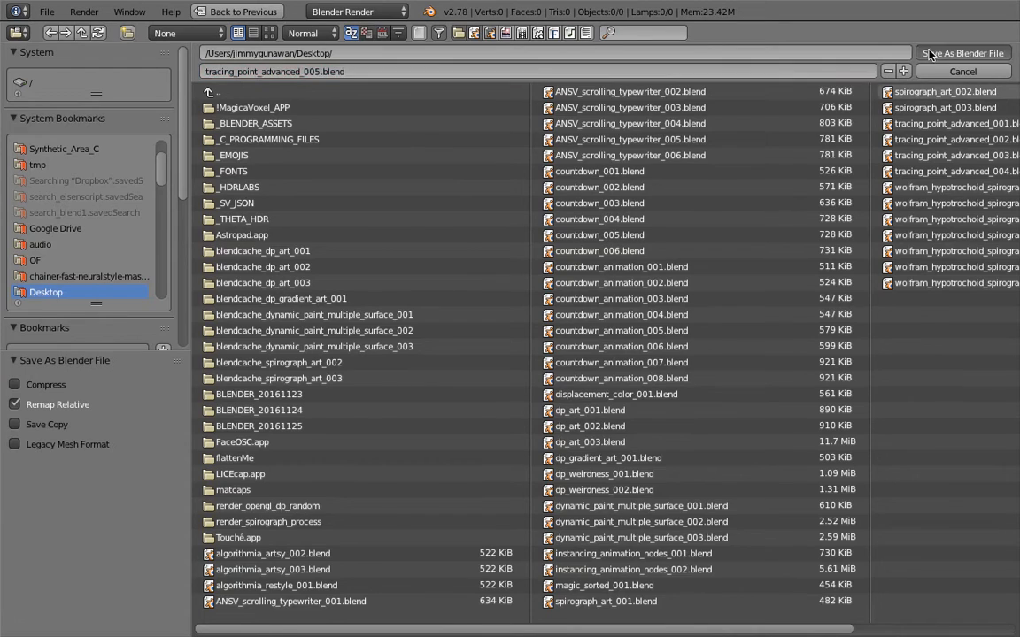
pyautogui.click(929, 55)
# Delete the Stethoscope node and move the addition, Range Float and Frame Info nodes closer to the rest of the tree.
pyautogui.moveTo(115, 155); pyautogui.dragTo(164, 141, button='middle')
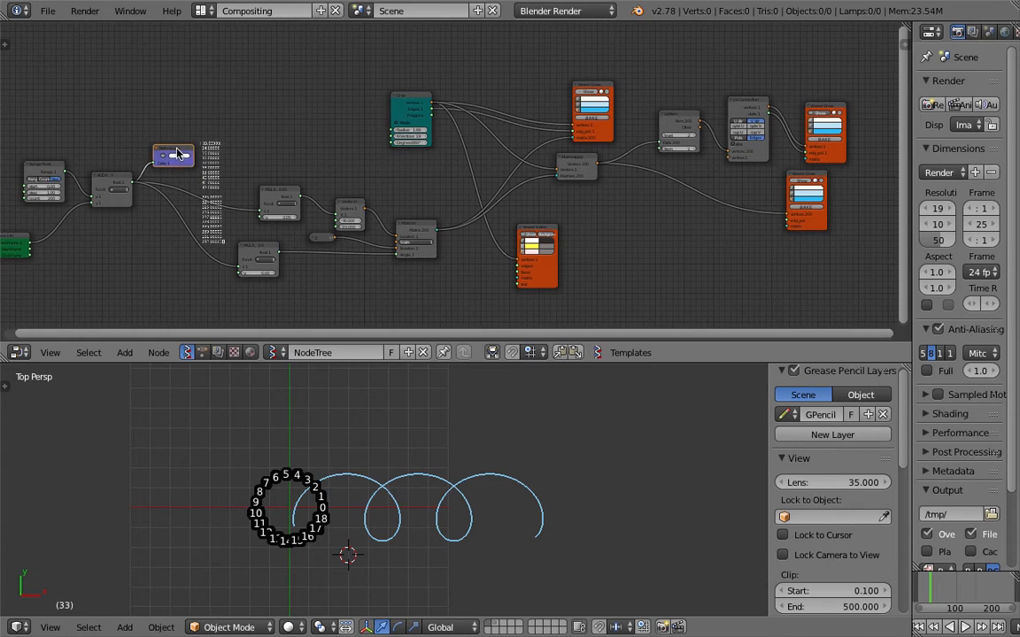
pyautogui.press('x')
pyautogui.moveTo(243, 168); pyautogui.dragTo(262, 153, button='middle')
pyautogui.moveTo(127, 161); pyautogui.dragTo(177, 175)
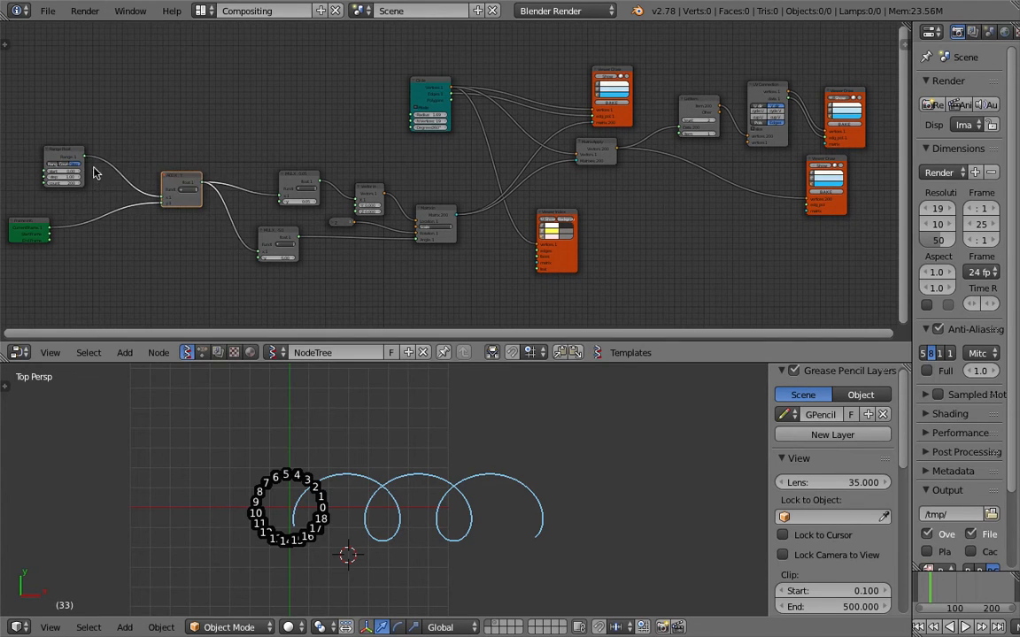
pyautogui.moveTo(68, 153); pyautogui.dragTo(136, 162)
pyautogui.moveTo(49, 222); pyautogui.dragTo(84, 215)
pyautogui.moveTo(133, 159); pyautogui.dragTo(107, 159)
# Return to the first frame and play the animation to examine how the traced curve evolves.
pyautogui.click(932, 628)
pyautogui.hotkey('alt', 'a')
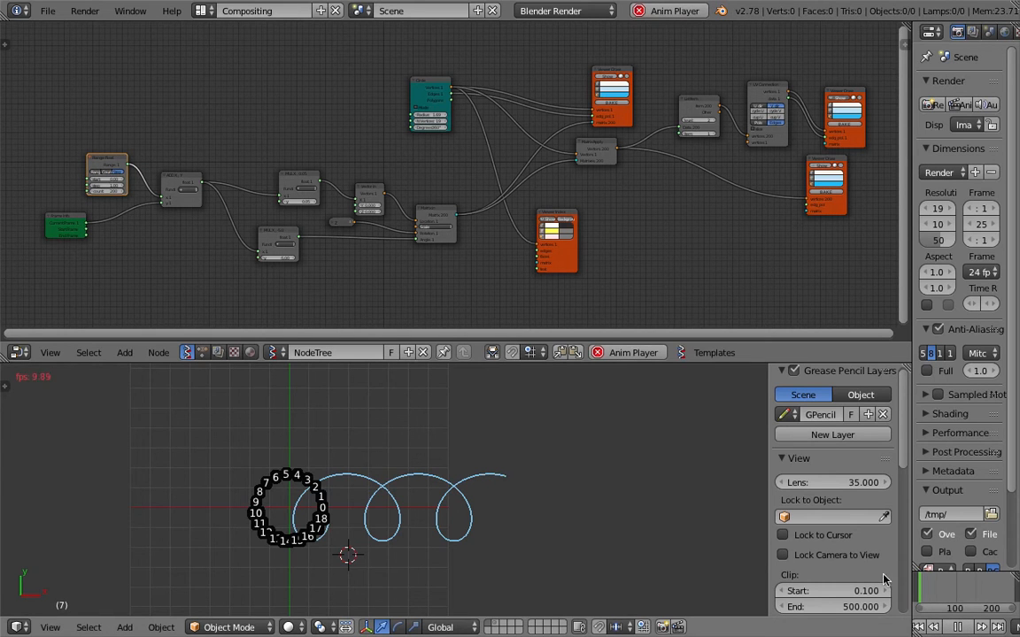
pyautogui.scroll(-5, 892, 513)
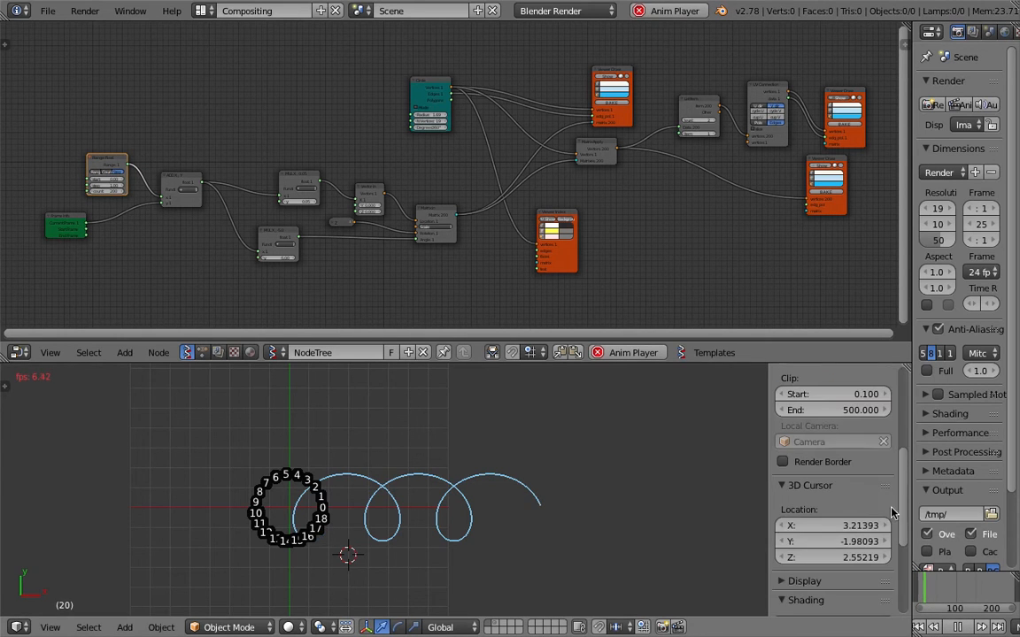
# Widen the properties editor beside the node editor and move the playing animation's current frame in the timeline.
pyautogui.moveTo(910, 510); pyautogui.dragTo(863, 511)
pyautogui.click(950, 592)
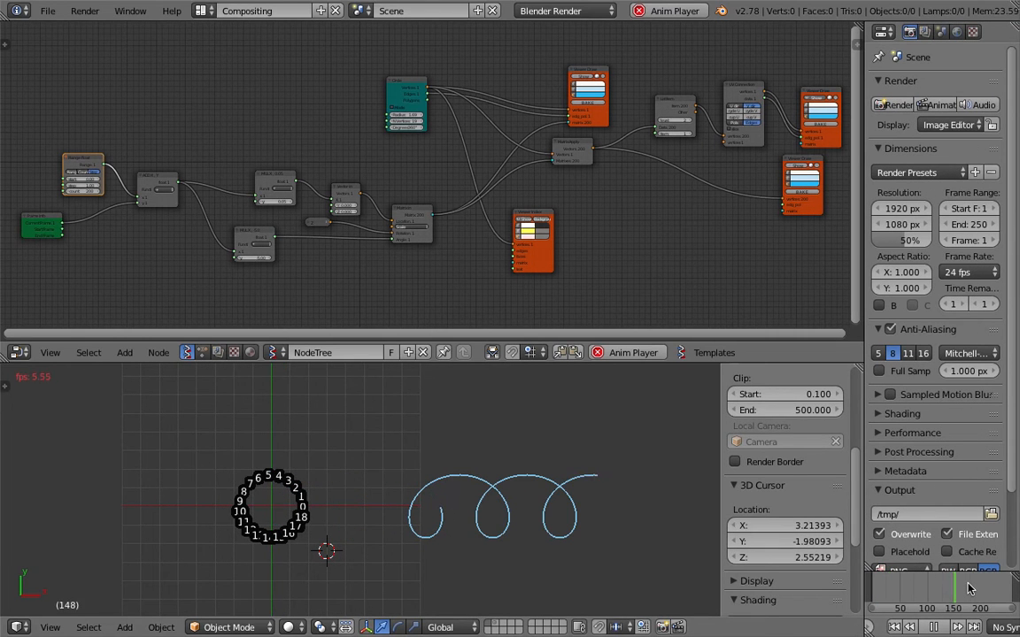
pyautogui.click(933, 586)
# Try to open tracing_point_advanced_006.blend from the Desktop folder.
pyautogui.hotkey('ctrl', 's')
pyautogui.press('Return')
pyautogui.hotkey('ctrl', 'o')
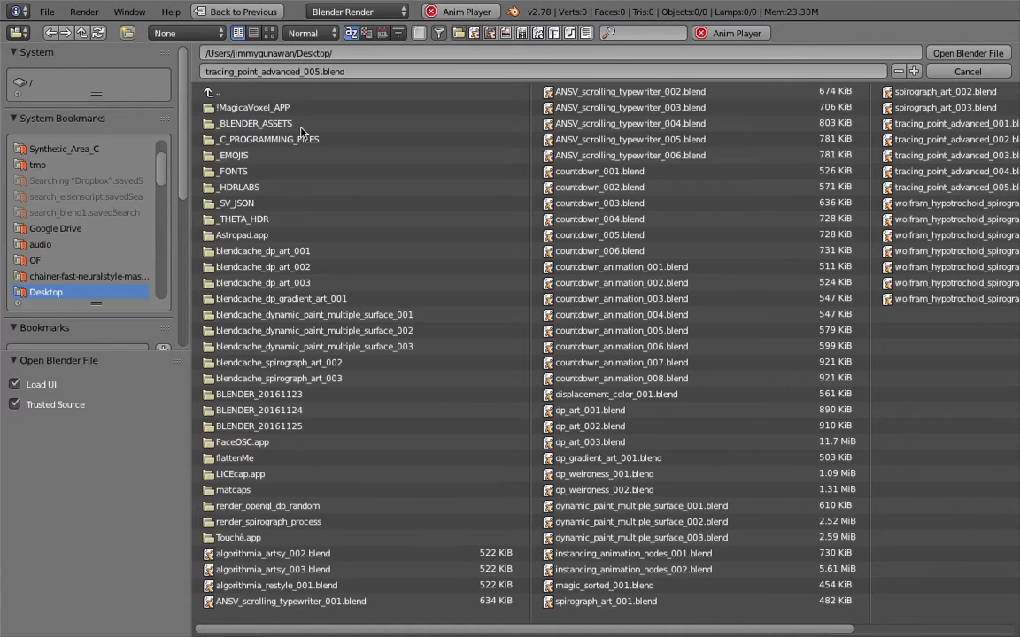
pyautogui.click(937, 55)
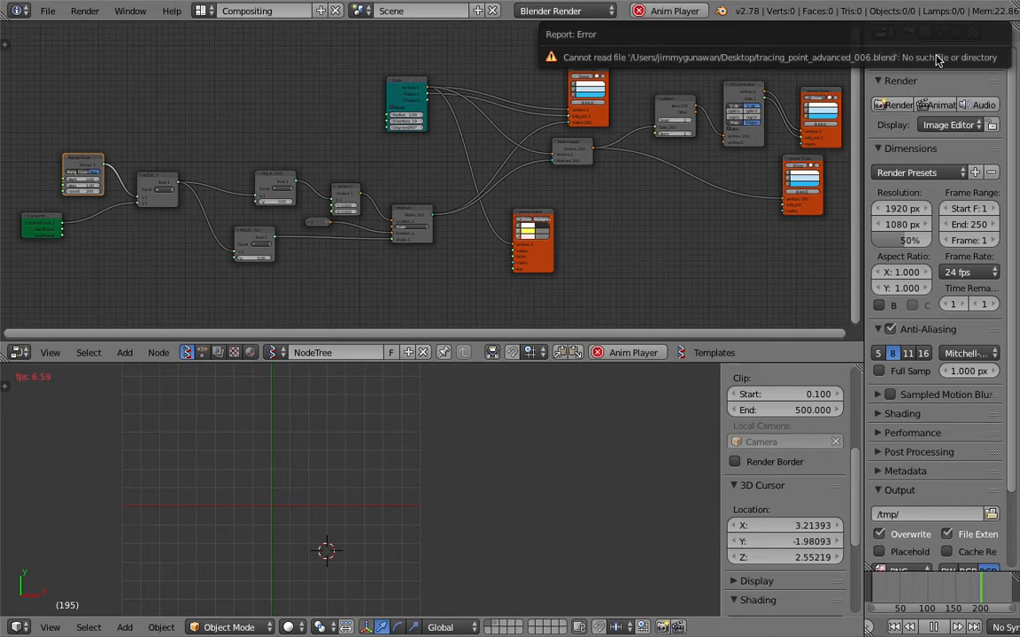
# Stop the animation playback and save the project under the incremented name tracing_point_advanced_006.blend.
pyautogui.click(48, 11)
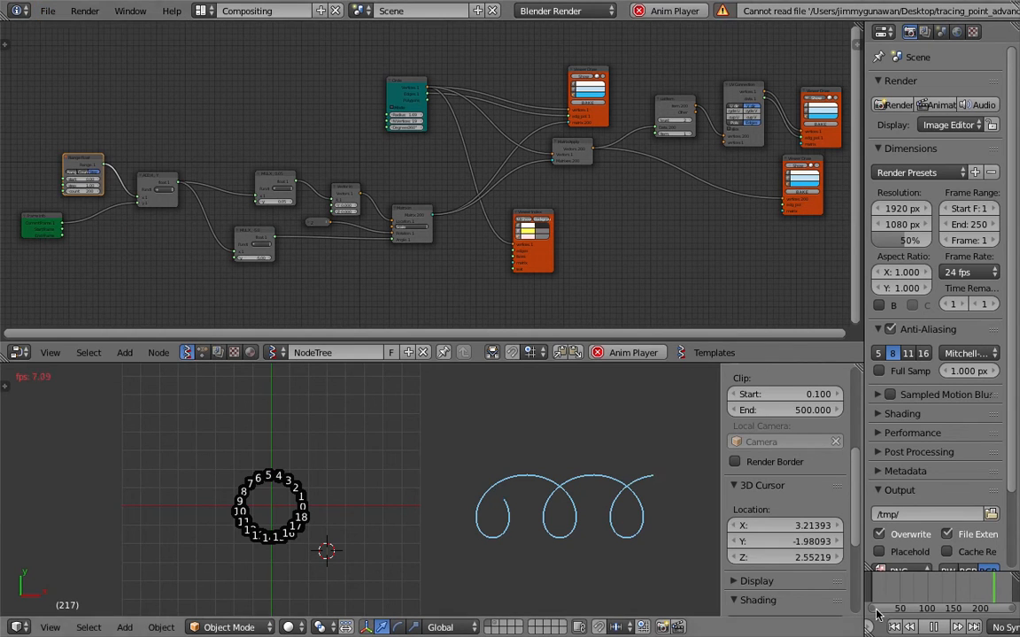
pyautogui.press('Escape')
pyautogui.hotkey('ctrl', 's')
pyautogui.click(48, 12)
pyautogui.click(93, 145)
pyautogui.press('KP_Add')
pyautogui.click(893, 51)
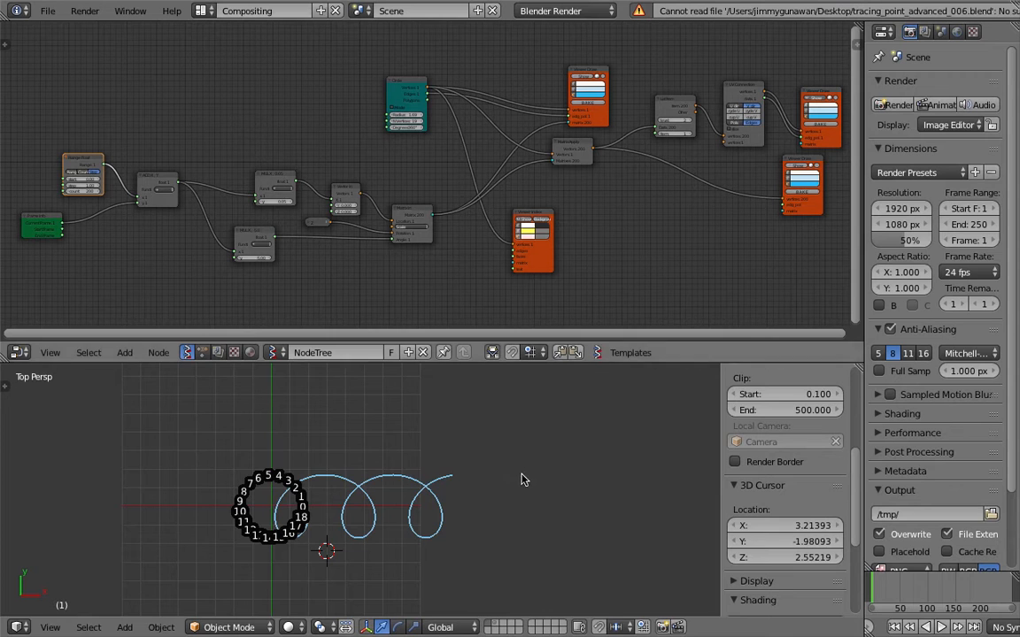
# Delete the Viewer Index node that numbers the circle's vertices and save over the file.
pyautogui.scroll(2, 495, 246)
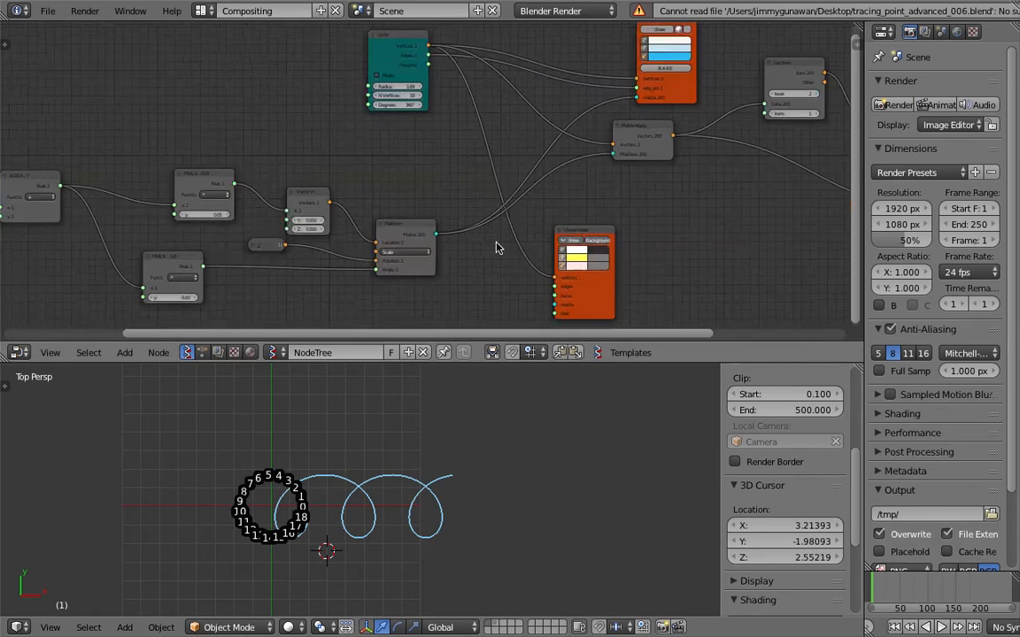
pyautogui.press('x')
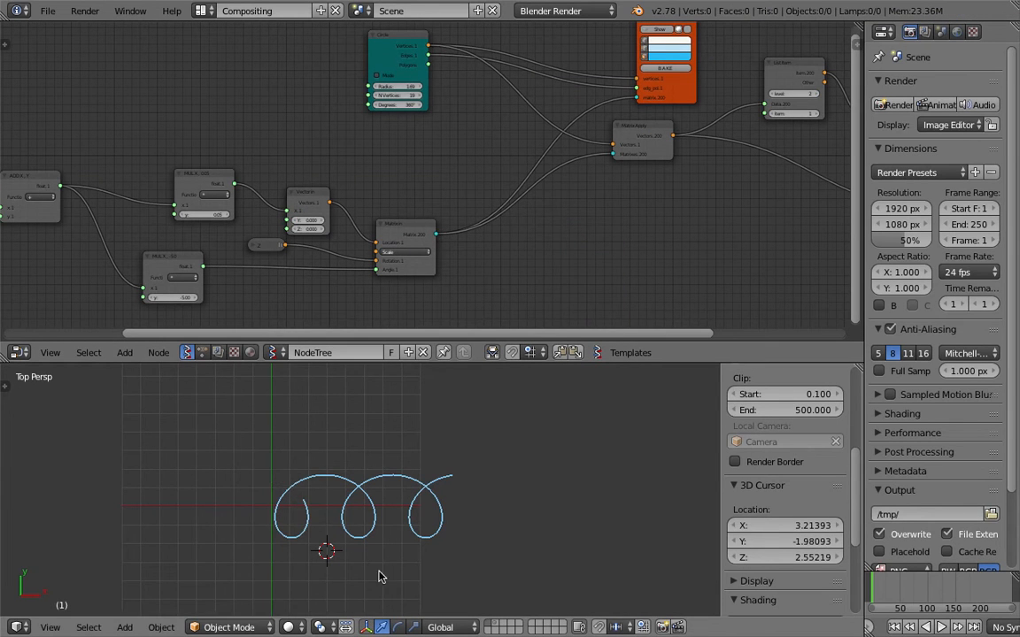
pyautogui.scroll(-2, 387, 547)
pyautogui.hotkey('ctrl', 's')
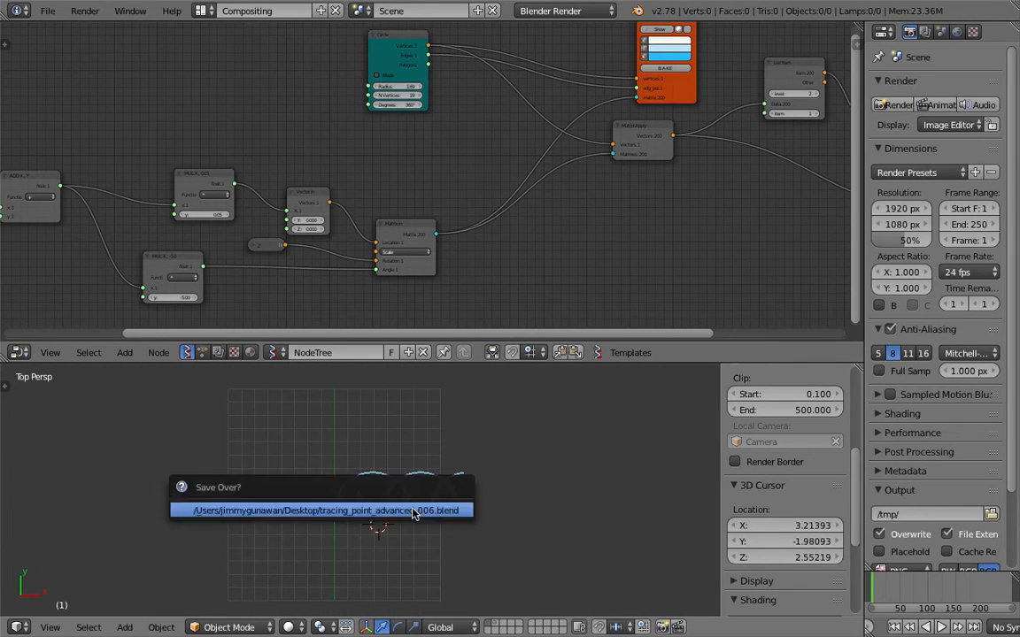
pyautogui.click(387, 506)
# Delete the lower Viewer Draw node that is fed directly by the Matrix Apply vertices.
pyautogui.scroll(-4, 460, 212)
pyautogui.scroll(5, 455, 195)
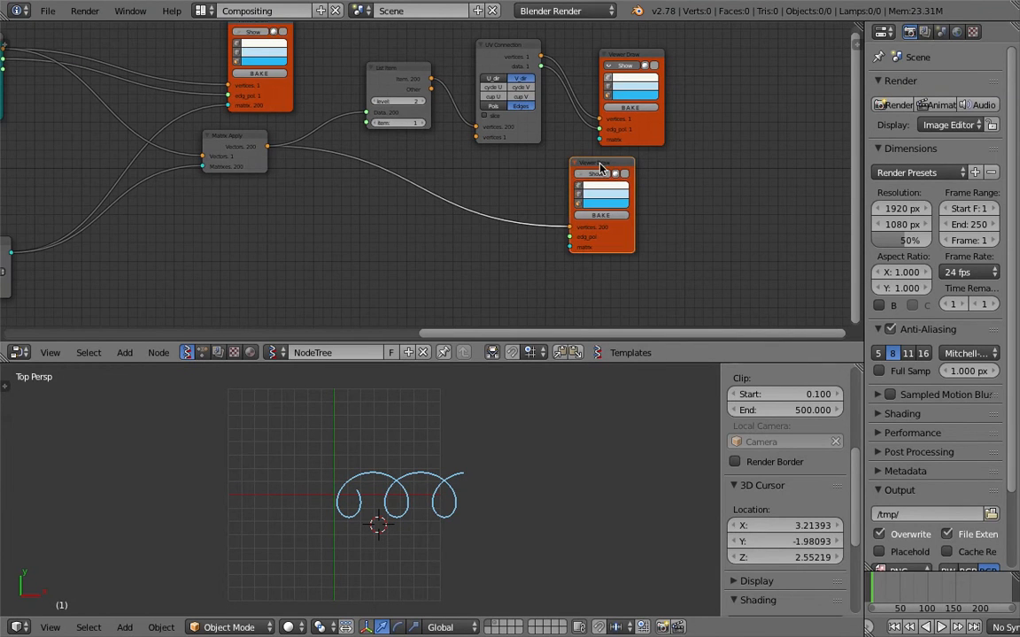
pyautogui.press('x')
pyautogui.moveTo(618, 84); pyautogui.dragTo(605, 94, button='middle')
pyautogui.scroll(-5, 462, 256)
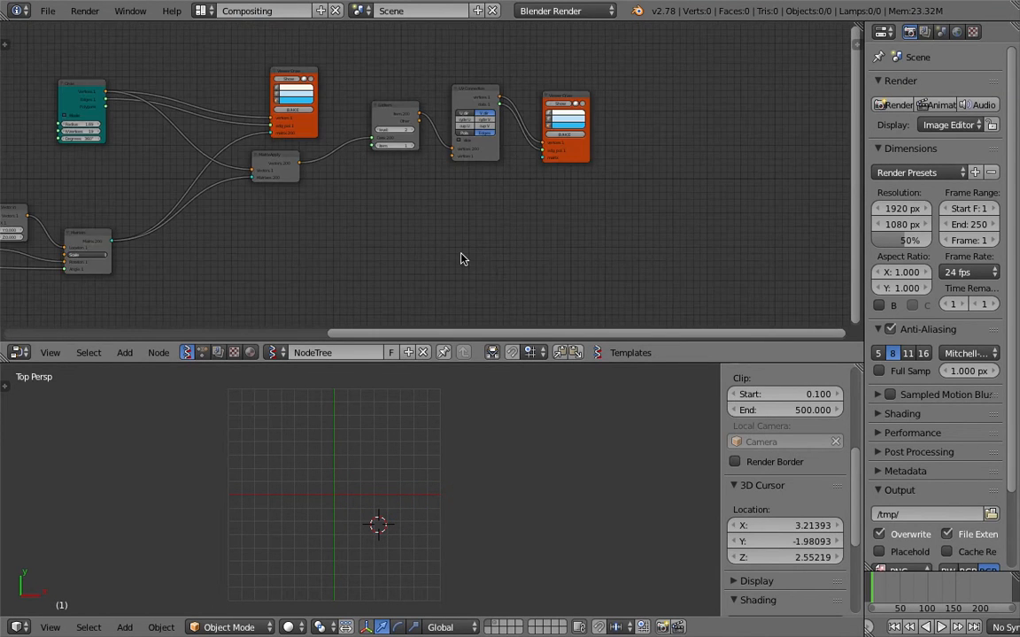
# Enlarge the node editor and add a new Circle node in the empty space below the existing node tree.
pyautogui.keyDown('shift'); pyautogui.scroll(-3, 294, 232); pyautogui.keyUp('shift')
pyautogui.keyDown('ctrl'); pyautogui.hscroll(-2, 294, 232); pyautogui.keyUp('ctrl')
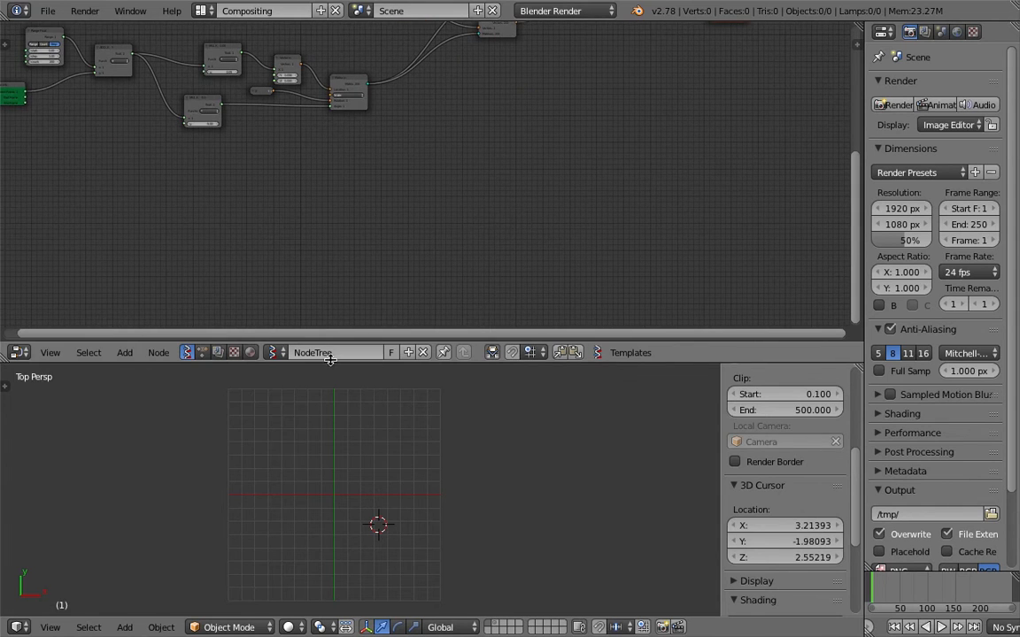
pyautogui.moveTo(300, 343); pyautogui.dragTo(301, 400)
pyautogui.hotkey('shift', 'a')
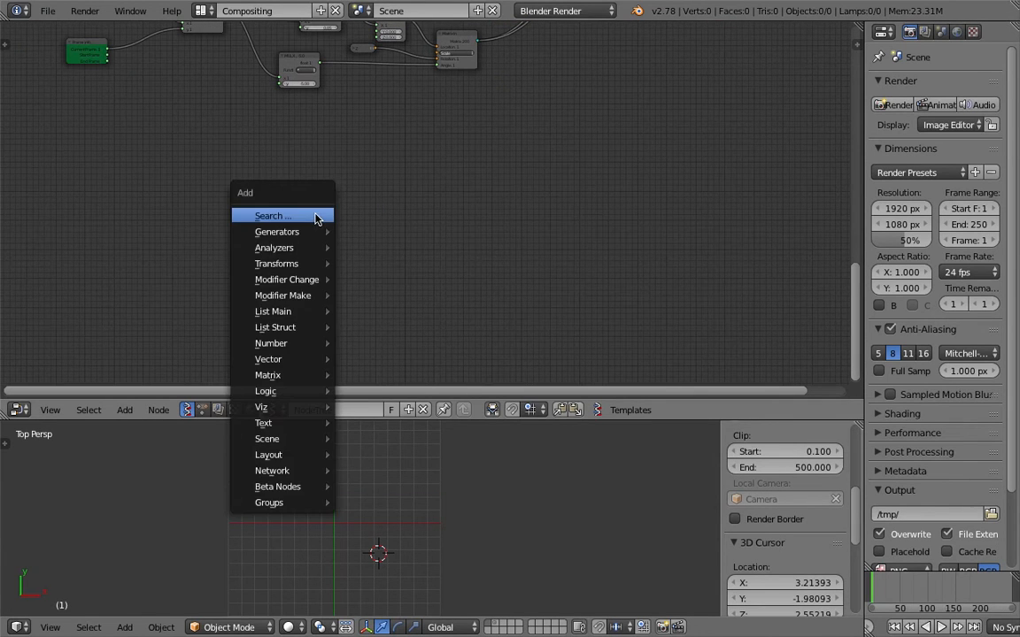
pyautogui.click(313, 215)
pyautogui.write('cir')
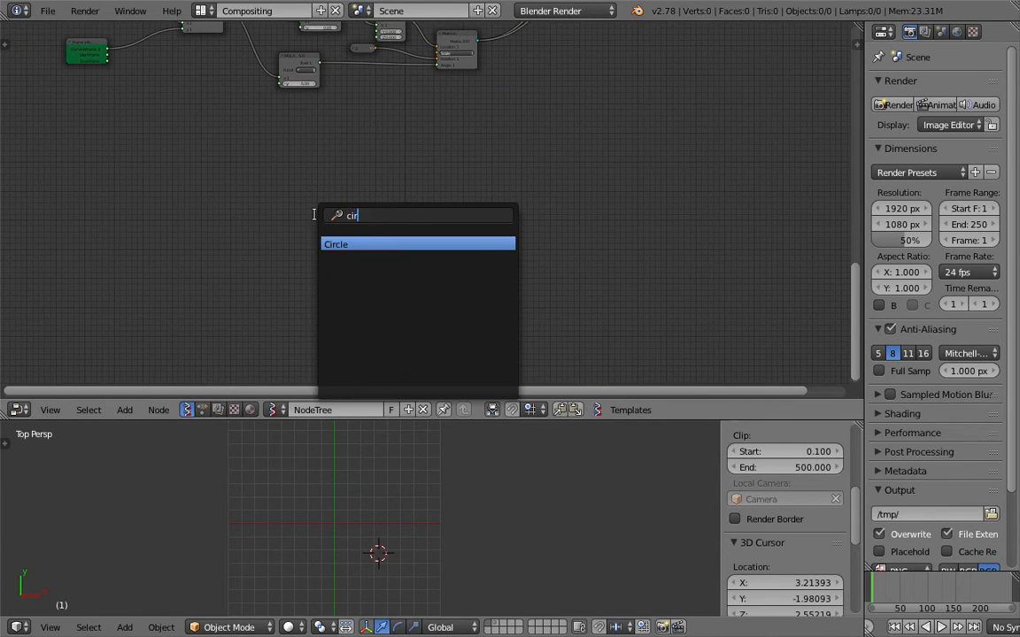
pyautogui.press('Return')
pyautogui.click(184, 190)
# Add a Viewer Draw node beside the new Circle and connect the circle's vertices and edges to it.
pyautogui.scroll(3, 189, 189)
pyautogui.scroll(1, 190, 190)
pyautogui.moveTo(223, 182); pyautogui.dragTo(328, 177, button='middle')
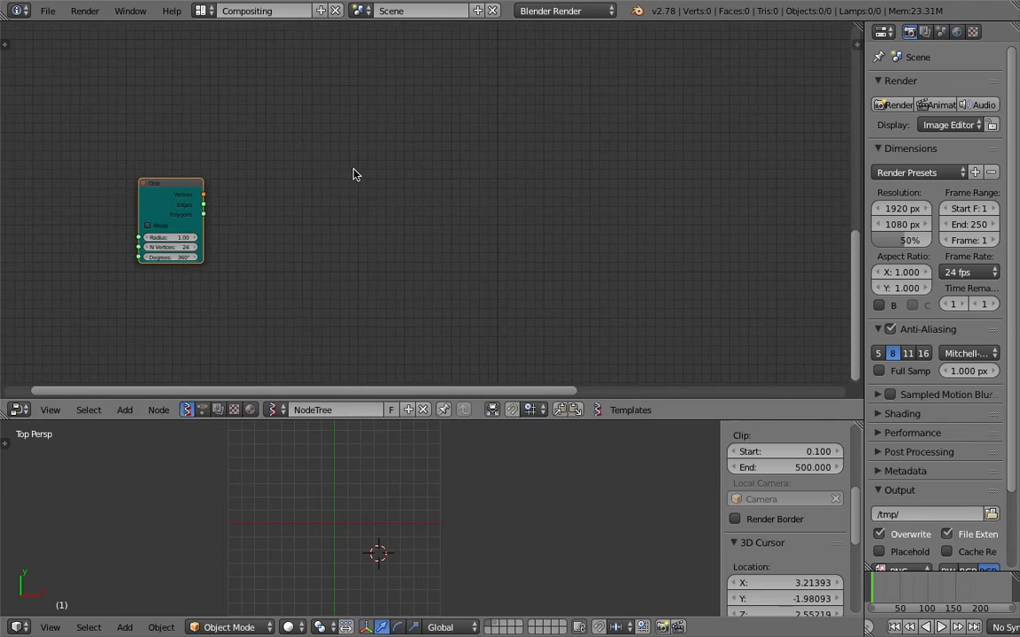
pyautogui.hotkey('shift', 'a')
pyautogui.click(351, 167)
pyautogui.write('view')
pyautogui.press('Return')
pyautogui.click(339, 143)
pyautogui.moveTo(205, 198)
pyautogui.mouseDown()
pyautogui.moveTo(338, 209)
pyautogui.moveTo(308, 216)
pyautogui.moveTo(337, 218)
pyautogui.mouseUp()
pyautogui.scroll(5, 327, 550)
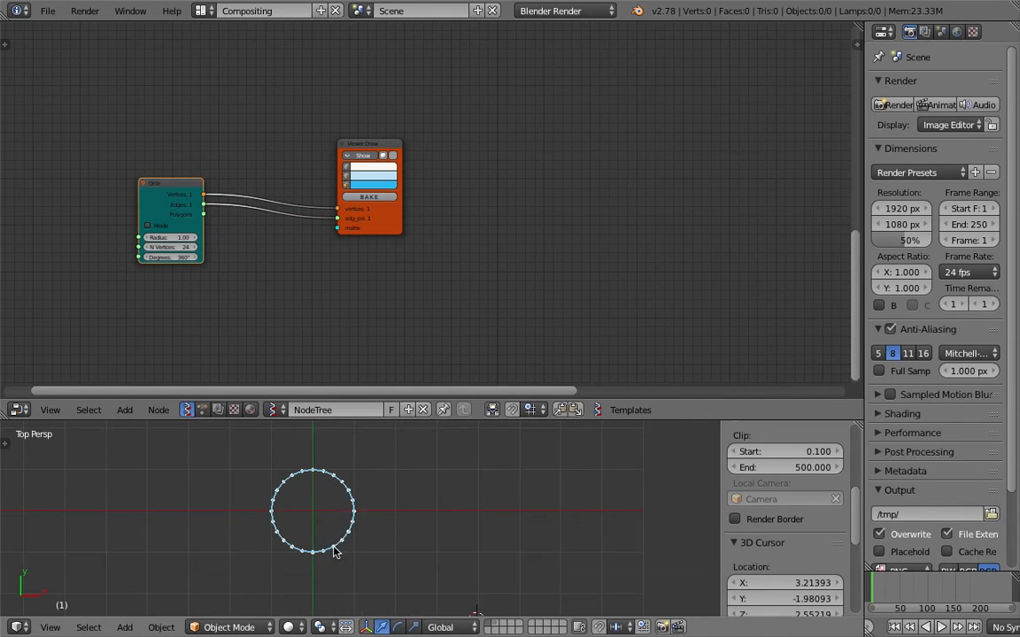
# Enlarge the 3D view, set the new Circle's N Vertices to 12 and save the file.
pyautogui.moveTo(328, 400); pyautogui.dragTo(297, 301)
pyautogui.doubleClick(175, 206)
pyautogui.write('12')
pyautogui.press('Return')
pyautogui.hotkey('ctrl', 's')
pyautogui.click(327, 302)
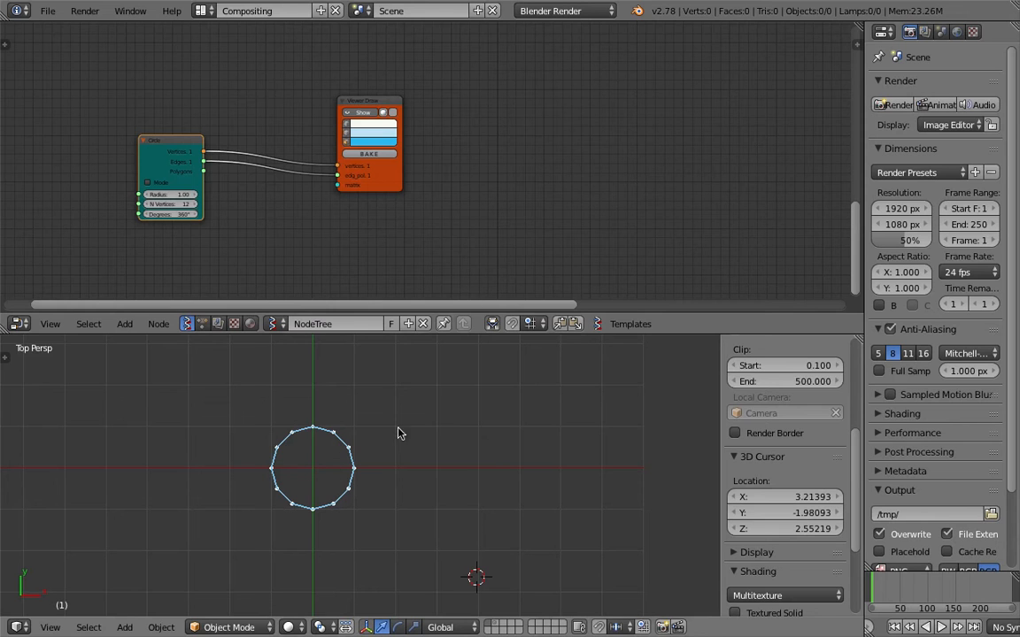
# Spread the new Circle and Viewer Draw nodes further apart and save the file.
pyautogui.moveTo(396, 181); pyautogui.dragTo(512, 178)
pyautogui.moveTo(198, 142); pyautogui.dragTo(297, 82)
pyautogui.hotkey('ctrl', 's')
pyautogui.click(295, 82)
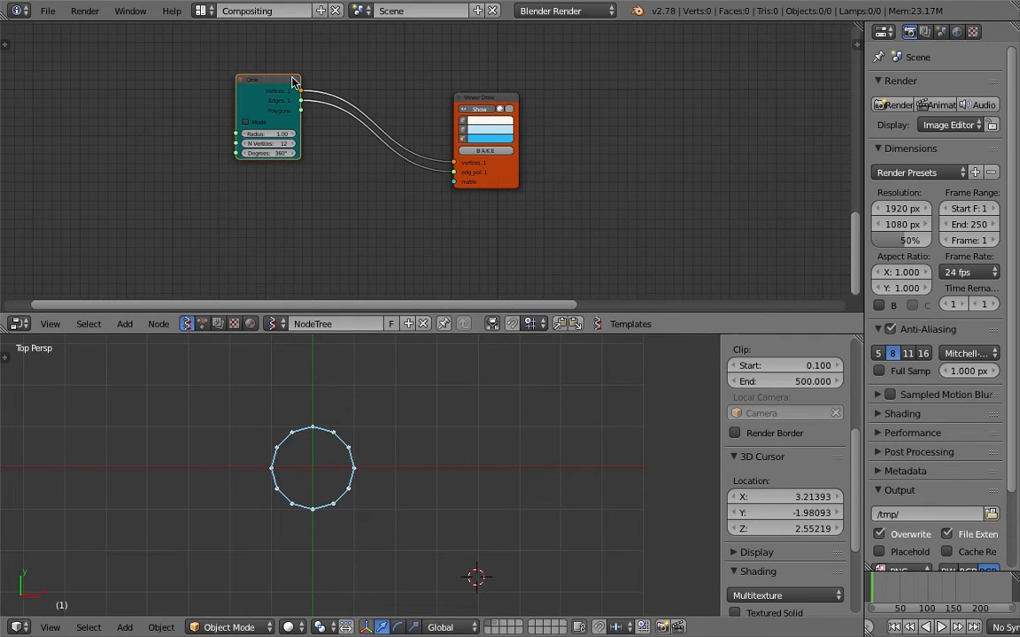
pyautogui.hotkey('ctrl', 's')
pyautogui.click(295, 82)
pyautogui.moveTo(262, 86); pyautogui.dragTo(272, 74)
pyautogui.hotkey('ctrl', 's')
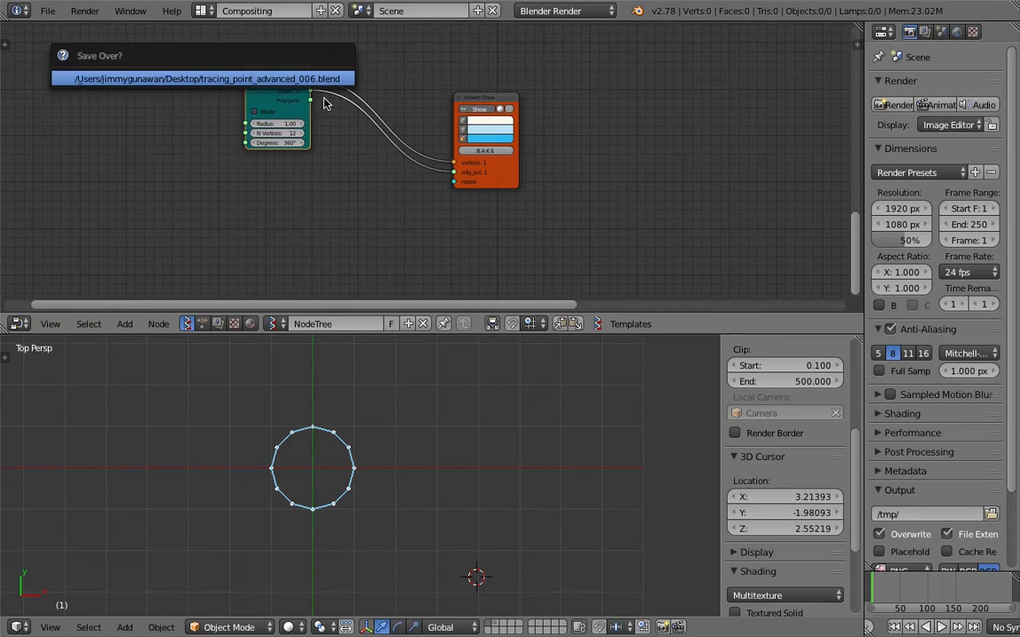
pyautogui.moveTo(476, 98); pyautogui.dragTo(531, 104)
pyautogui.scroll(-1, 430, 207)
pyautogui.moveTo(427, 205); pyautogui.dragTo(429, 190, button='middle')
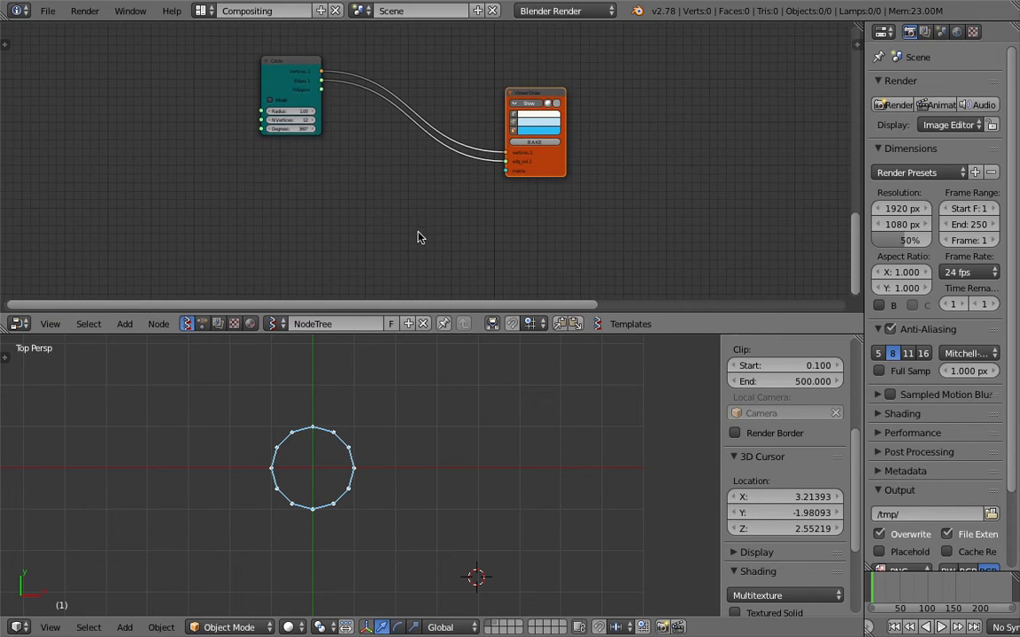
# Sketch a large grease pencil circle around the small one, with an offset inner circle and arrows showing its rolling path.
pyautogui.scroll(-4, 371, 477)
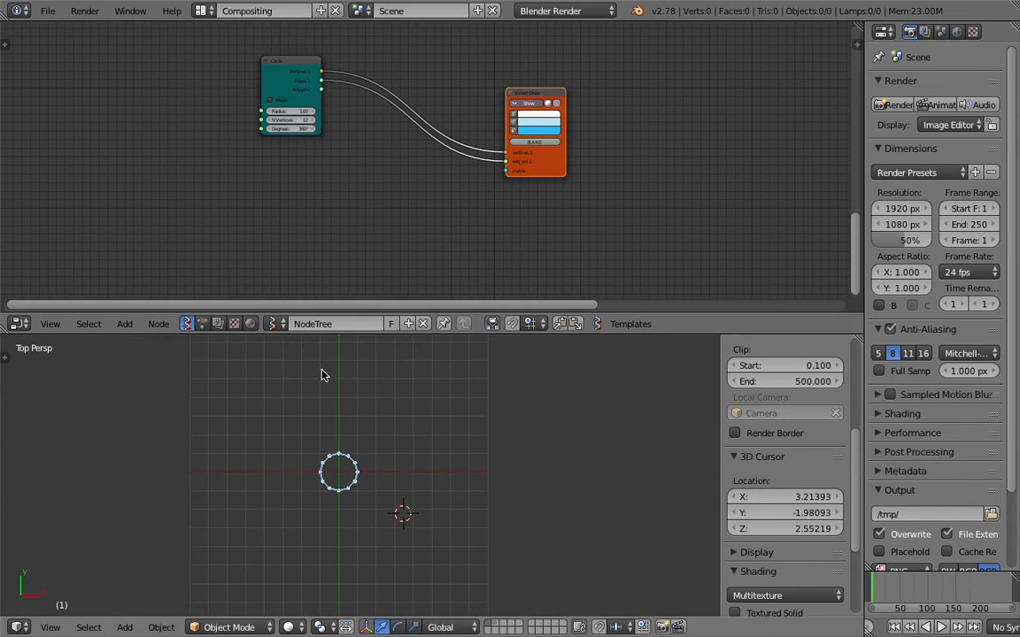
pyautogui.moveTo(302, 385); pyautogui.dragTo(263, 396)
pyautogui.moveTo(360, 561); pyautogui.dragTo(467, 456)
pyautogui.moveTo(363, 371); pyautogui.dragTo(304, 380)
pyautogui.moveTo(363, 447); pyautogui.dragTo(360, 447)
pyautogui.moveTo(387, 396)
pyautogui.mouseDown()
pyautogui.moveTo(376, 404)
pyautogui.moveTo(435, 444)
pyautogui.mouseUp()
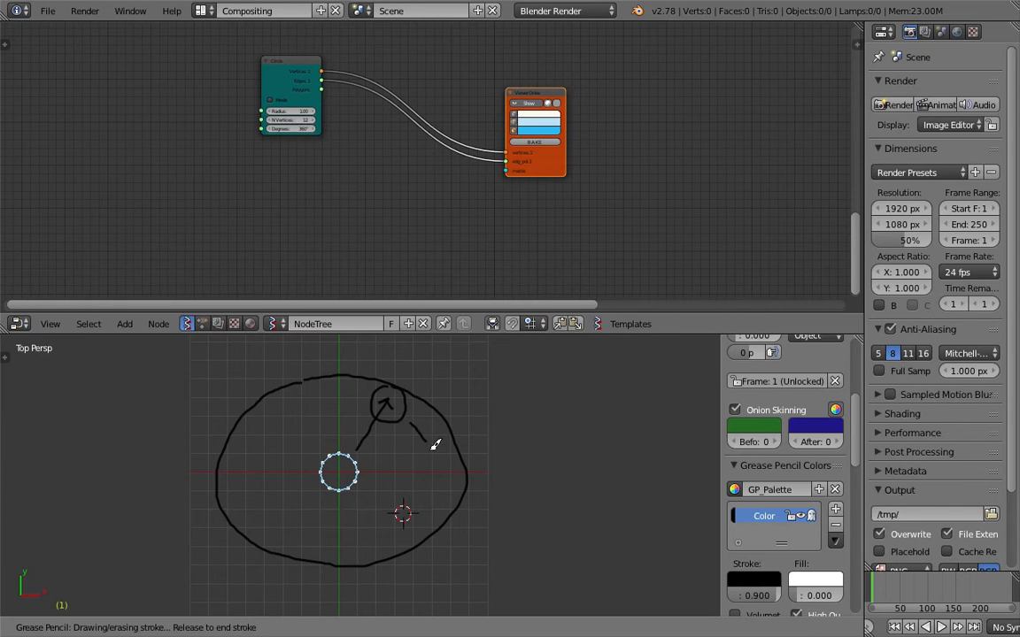
pyautogui.moveTo(420, 512); pyautogui.dragTo(376, 538)
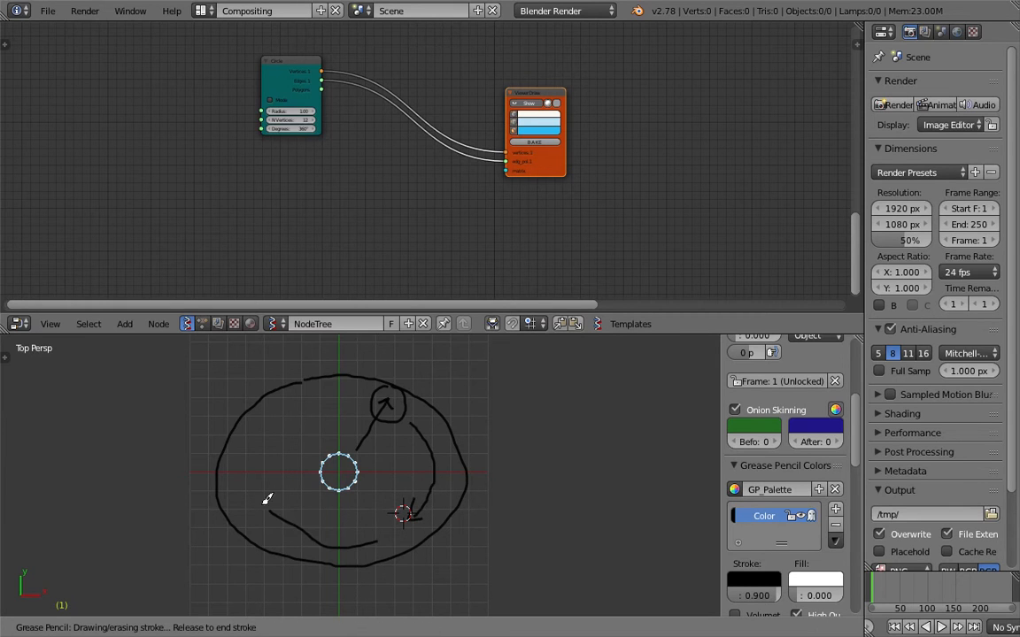
pyautogui.moveTo(252, 478); pyautogui.dragTo(278, 488)
pyautogui.moveTo(360, 398)
pyautogui.mouseDown()
pyautogui.moveTo(355, 421)
pyautogui.moveTo(400, 433)
pyautogui.moveTo(406, 400)
pyautogui.mouseUp()
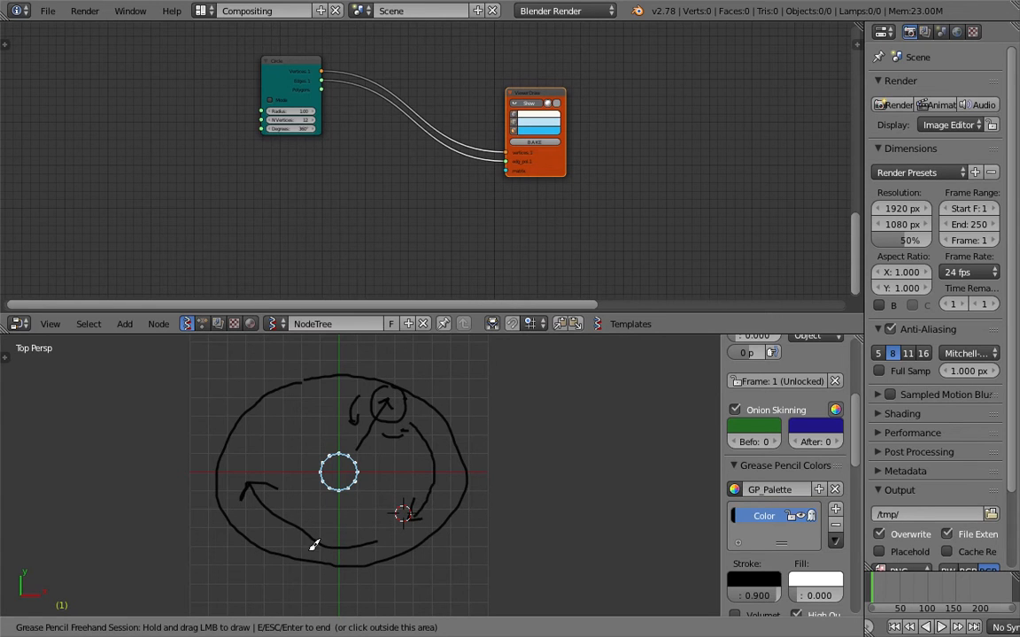
pyautogui.press('Escape')
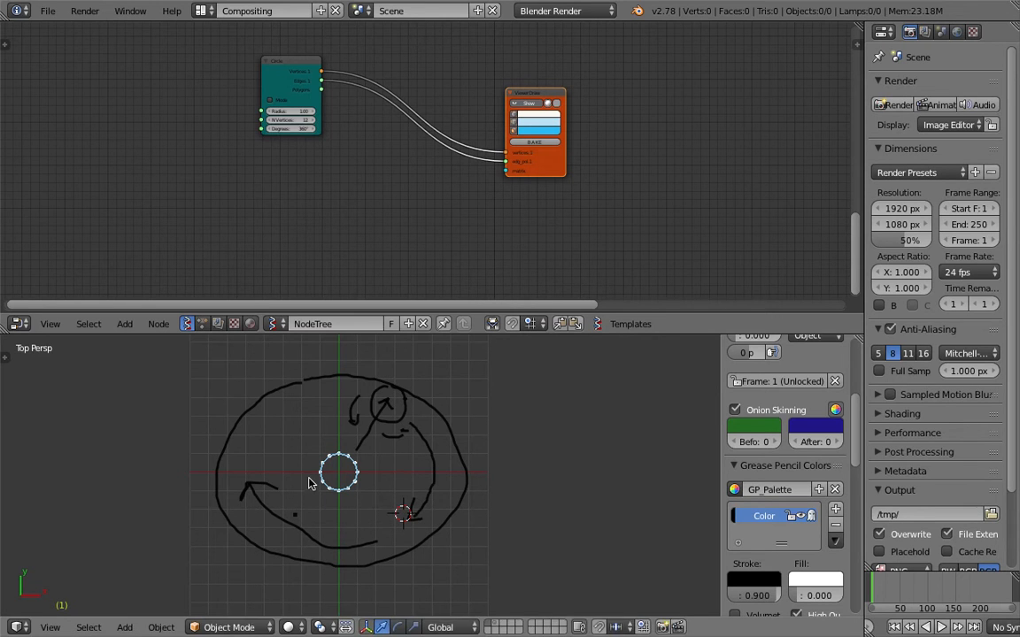
# Move the Viewer Draw node further away from the Circle node and save the file.
pyautogui.scroll(2, 309, 478)
pyautogui.moveTo(378, 99); pyautogui.dragTo(379, 112, button='middle')
pyautogui.moveTo(531, 104); pyautogui.dragTo(580, 82)
pyautogui.scroll(3, 546, 99)
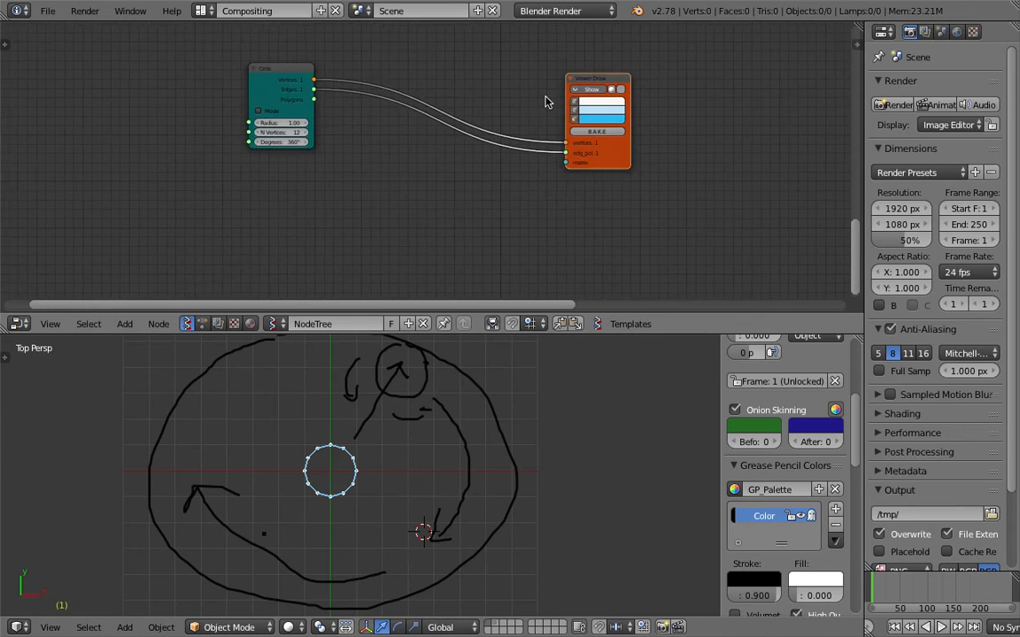
pyautogui.hotkey('ctrl', 's')
pyautogui.click(519, 105)
# Add a Matrix in node and connect its Matrix output to the Viewer Draw's matrix input.
pyautogui.press('space')
pyautogui.write('matrix i')
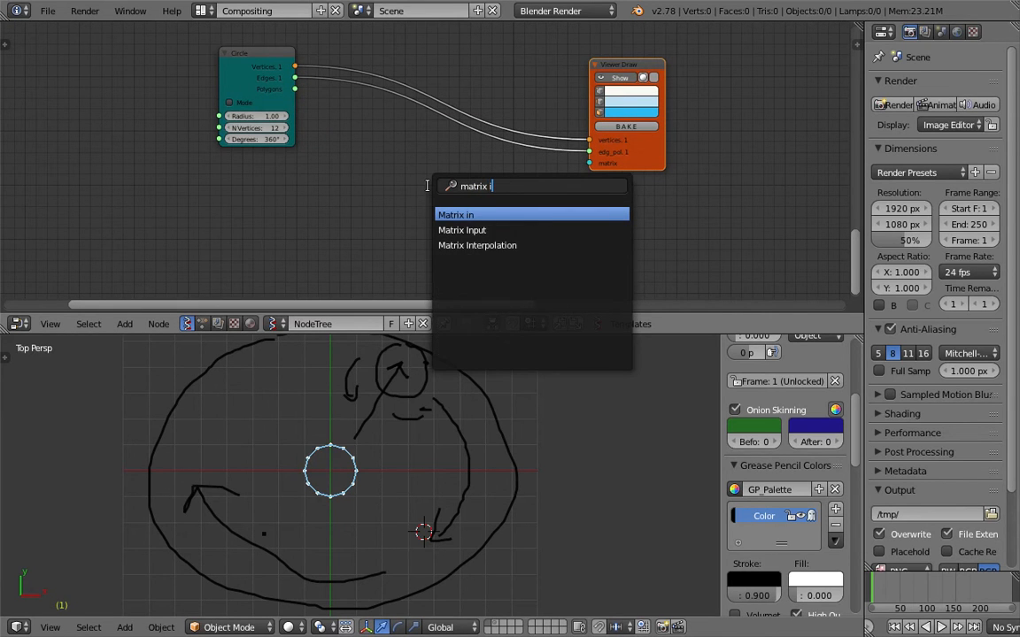
pyautogui.press('Return')
pyautogui.click(434, 184)
pyautogui.hotkey('ctrl', 's')
pyautogui.click(434, 182)
pyautogui.moveTo(511, 201); pyautogui.dragTo(589, 163)
pyautogui.moveTo(480, 192); pyautogui.dragTo(516, 187)
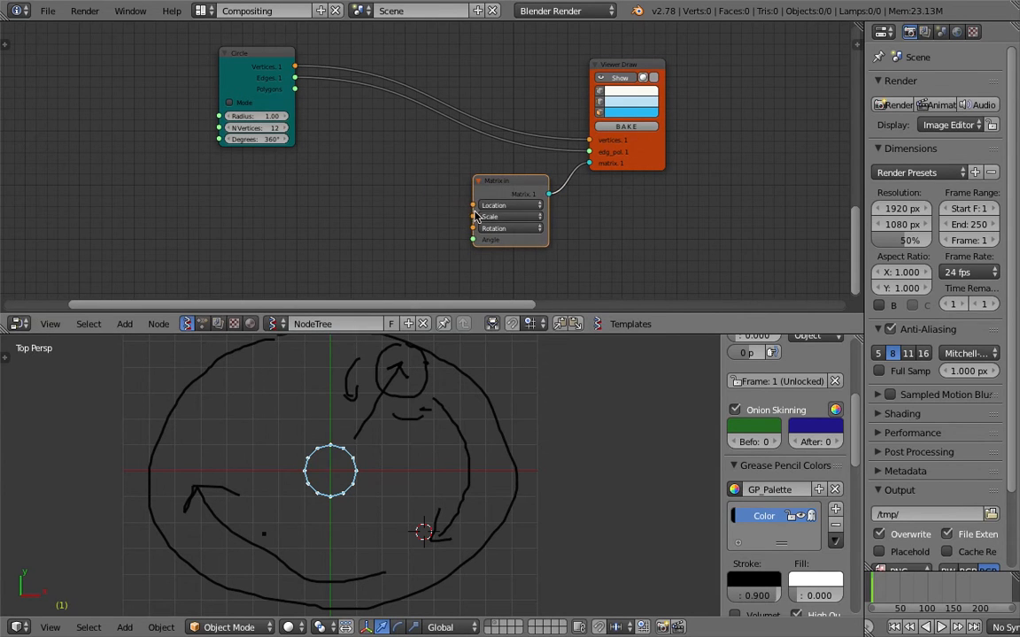
# Save the file and move the Matrix in node slightly up, away from the Viewer Draw node.
pyautogui.hotkey('ctrl', 's')
pyautogui.click(410, 195)
pyautogui.moveTo(507, 181); pyautogui.dragTo(480, 172)
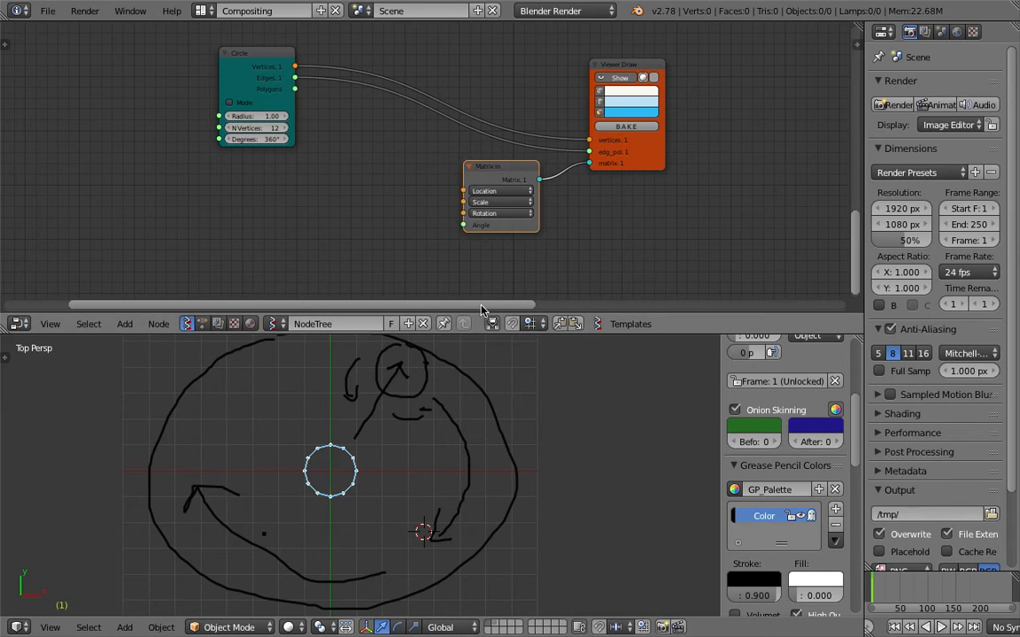
# Add a Vector in node and connect its vectors to the Matrix in node's Location input.
pyautogui.press('space')
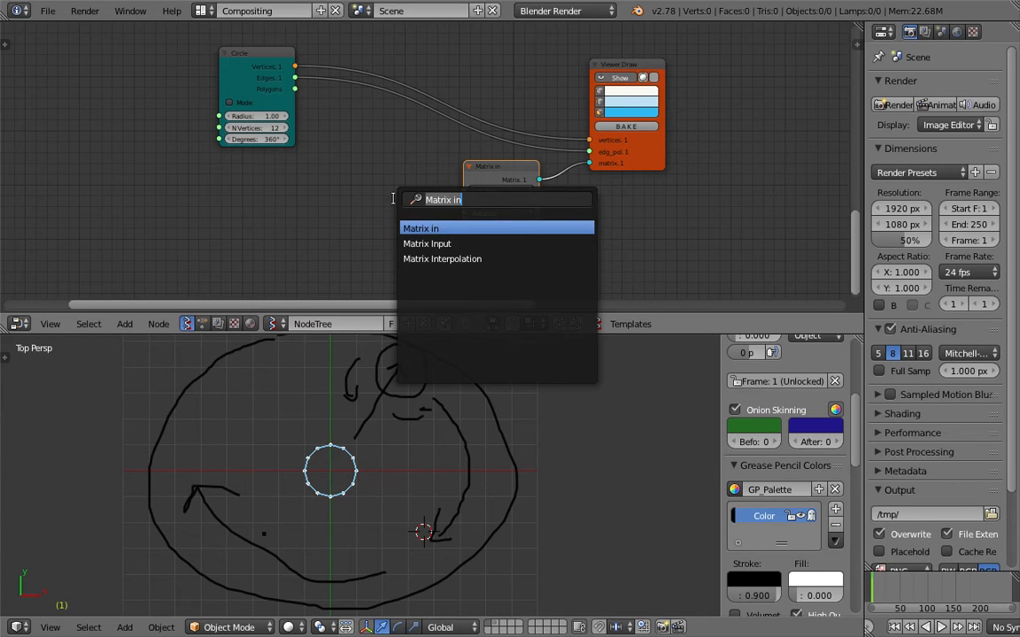
pyautogui.click(370, 210)
pyautogui.hotkey('shift', 'a')
pyautogui.click(372, 207)
pyautogui.write('vec')
pyautogui.click(403, 251)
pyautogui.click(409, 207)
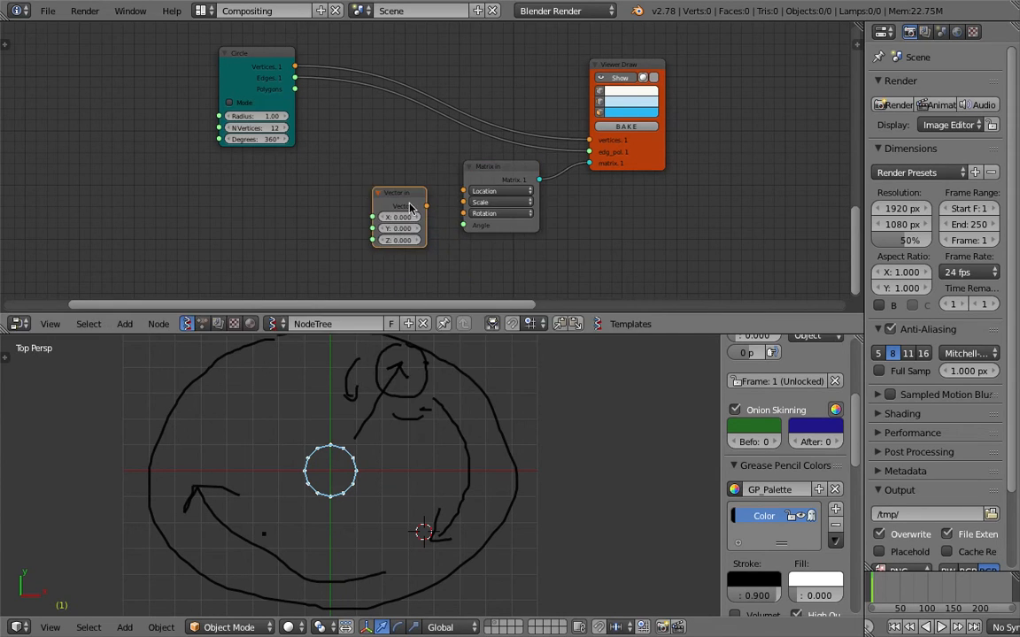
pyautogui.moveTo(424, 207); pyautogui.dragTo(498, 185)
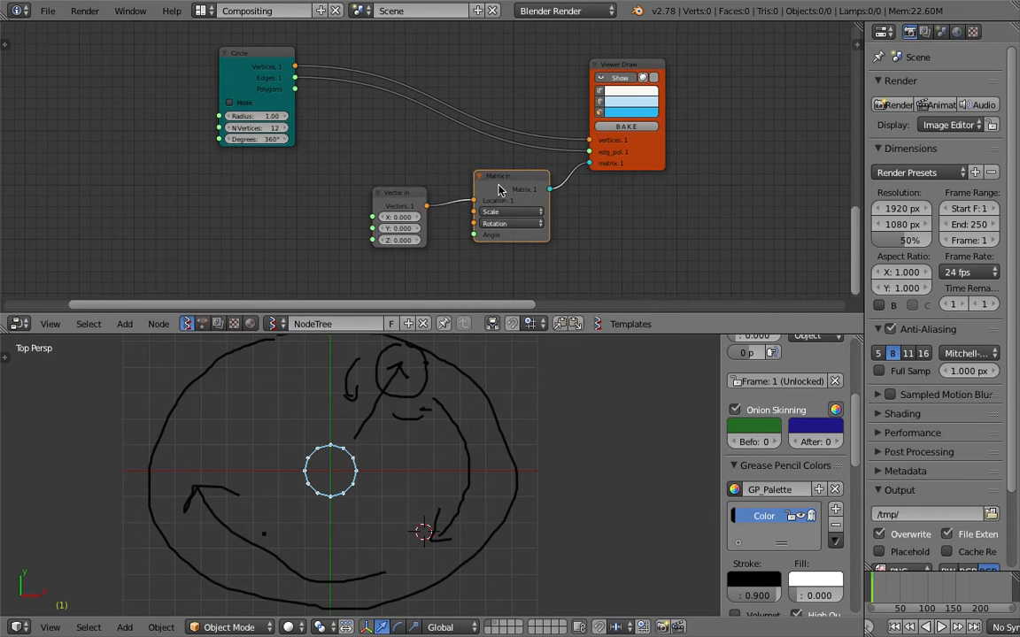
pyautogui.moveTo(412, 197); pyautogui.dragTo(416, 192)
# Duplicate the Circle node and place the copy below the original, apart from the Vector in node.
pyautogui.scroll(-1, 366, 209)
pyautogui.moveTo(364, 209); pyautogui.dragTo(383, 202, button='middle')
pyautogui.click(292, 71)
pyautogui.hotkey('shift', 'd')
pyautogui.click(148, 205)
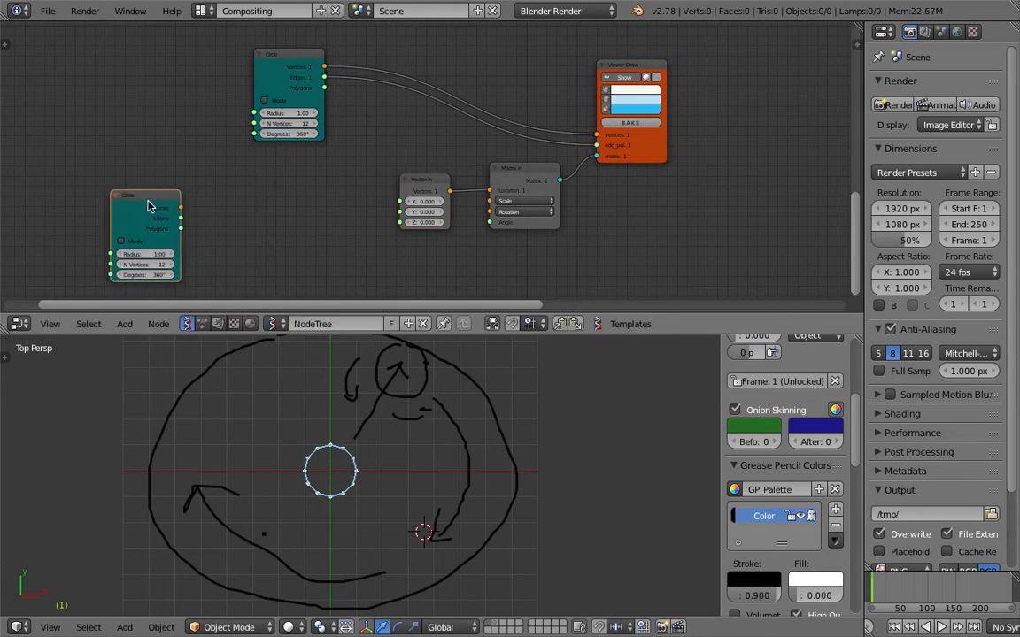
# Duplicate the Viewer Draw node beside the copied Circle and connect that circle's vertices to it.
pyautogui.click(608, 66)
pyautogui.hotkey('shift', 'd')
pyautogui.moveTo(181, 208); pyautogui.dragTo(210, 261)
pyautogui.moveTo(209, 159); pyautogui.dragTo(279, 121, button='middle')
pyautogui.scroll(1, 221, 212)
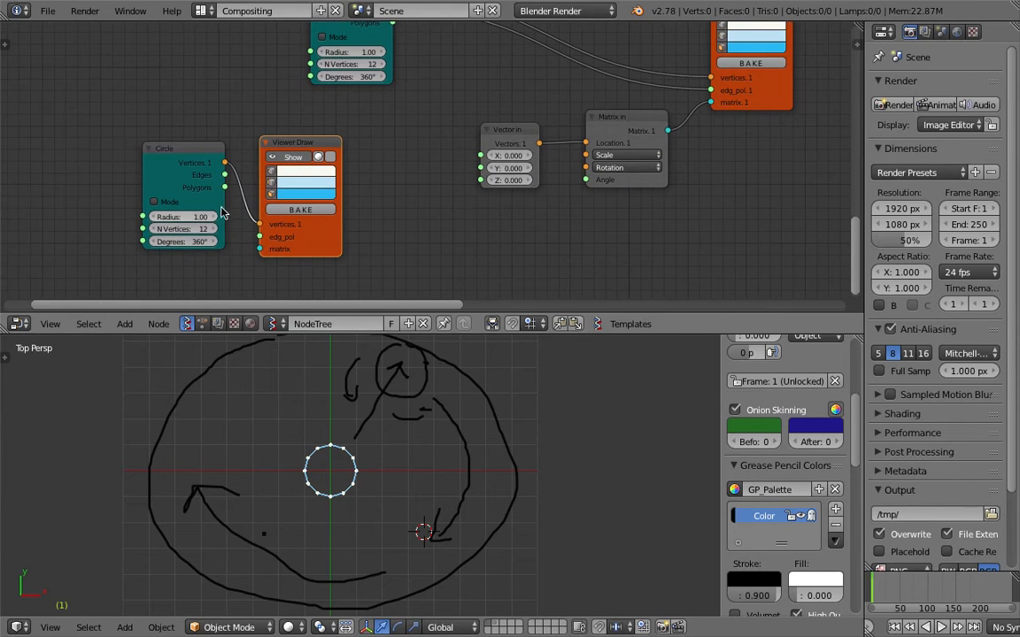
# Raise the copied Circle's radius to 4.69, connect its edges to the second Viewer Draw and save.
pyautogui.moveTo(202, 217)
pyautogui.mouseDown()
pyautogui.moveTo(223, 218)
pyautogui.moveTo(207, 216)
pyautogui.mouseUp()
pyautogui.moveTo(225, 174)
pyautogui.mouseDown()
pyautogui.moveTo(263, 239)
pyautogui.moveTo(318, 223)
pyautogui.mouseUp()
pyautogui.hotkey('ctrl', 's')
pyautogui.click(318, 224)
# Change the second Viewer Draw's edge colour to red and save the file.
pyautogui.click(315, 174)
pyautogui.click(342, 81)
pyautogui.hotkey('ctrl', 's')
pyautogui.click(406, 190)
# Set the large circle's N Vertices to 24 and save the file.
pyautogui.click(192, 228)
pyautogui.write('25')
pyautogui.press('BackSpace')
pyautogui.write('4')
pyautogui.press('Return')
pyautogui.hotkey('ctrl', 's')
pyautogui.click(203, 163)
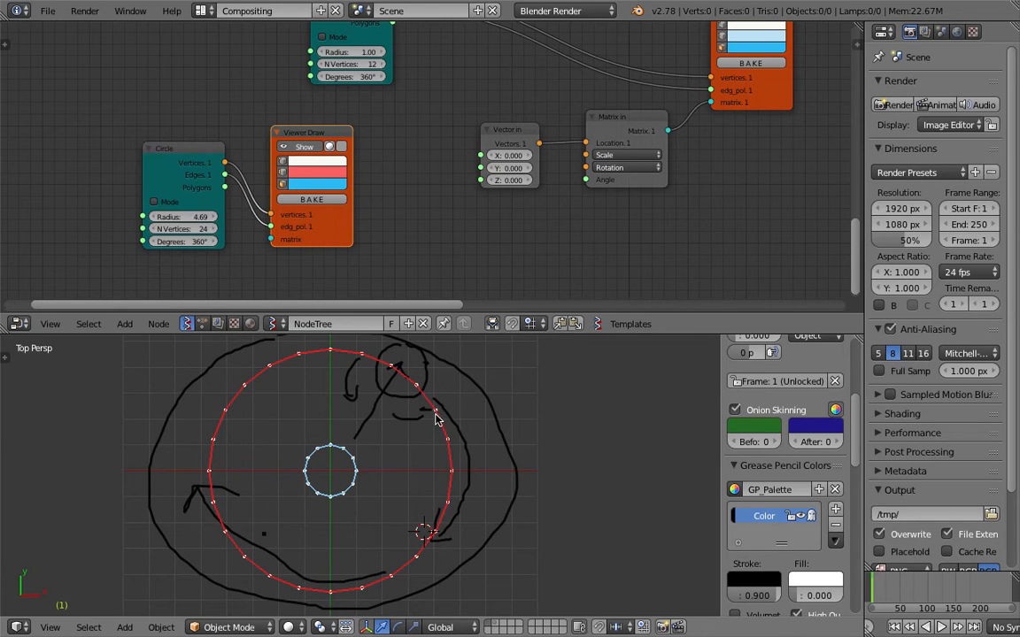
pyautogui.scroll(-2, 431, 416)
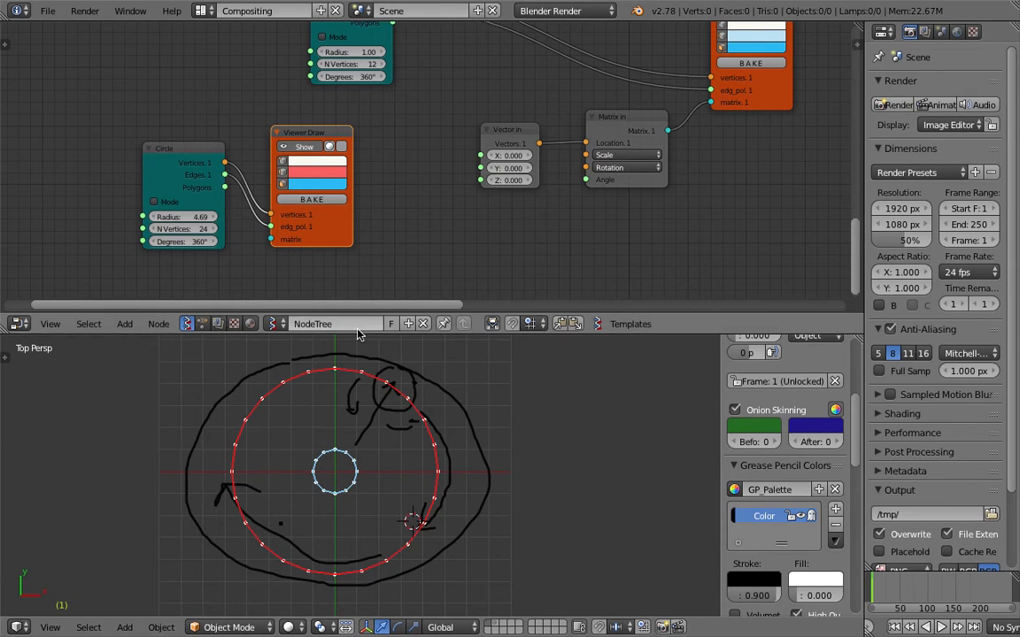
# Move the large Circle and its Viewer Draw node further apart to make room between them.
pyautogui.moveTo(359, 332); pyautogui.dragTo(357, 326)
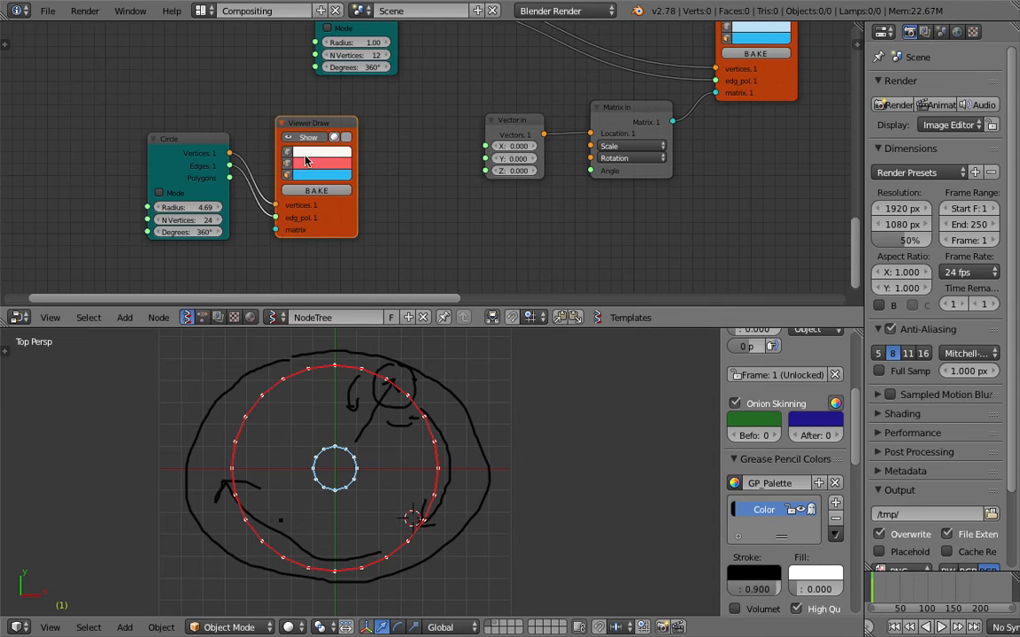
pyautogui.moveTo(306, 159); pyautogui.dragTo(308, 145)
pyautogui.moveTo(196, 146); pyautogui.dragTo(134, 164)
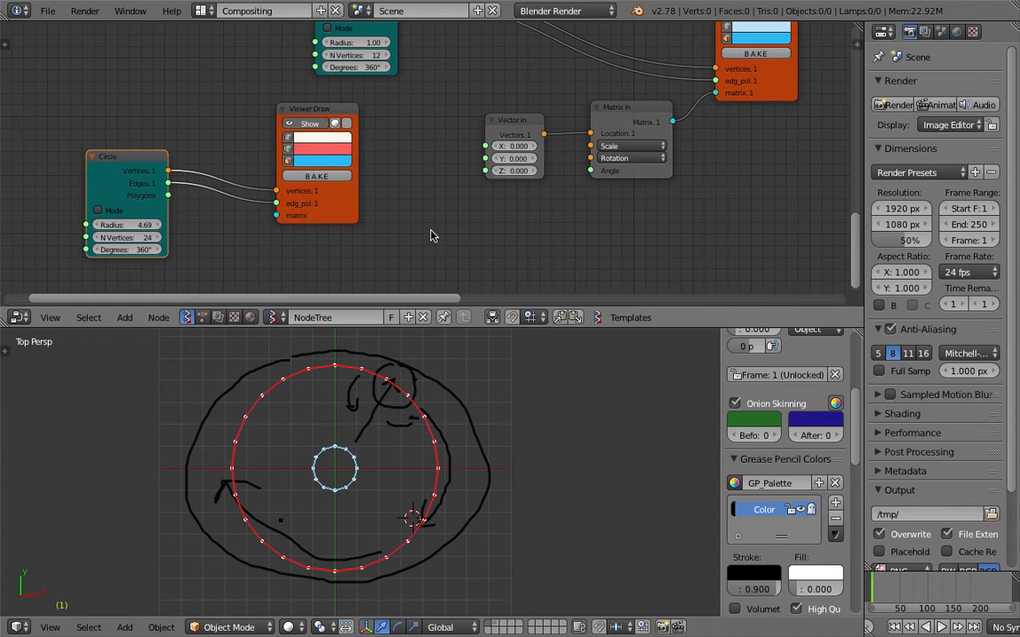
# Add a List Item node and place it below the second Viewer Draw.
pyautogui.press('space')
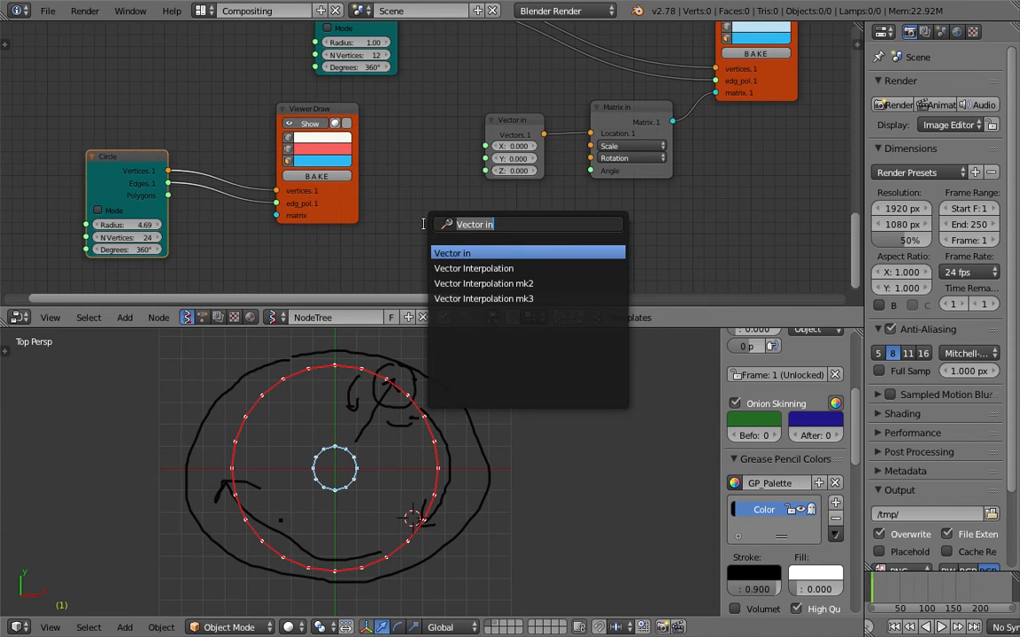
pyautogui.write('list it')
pyautogui.press('Return')
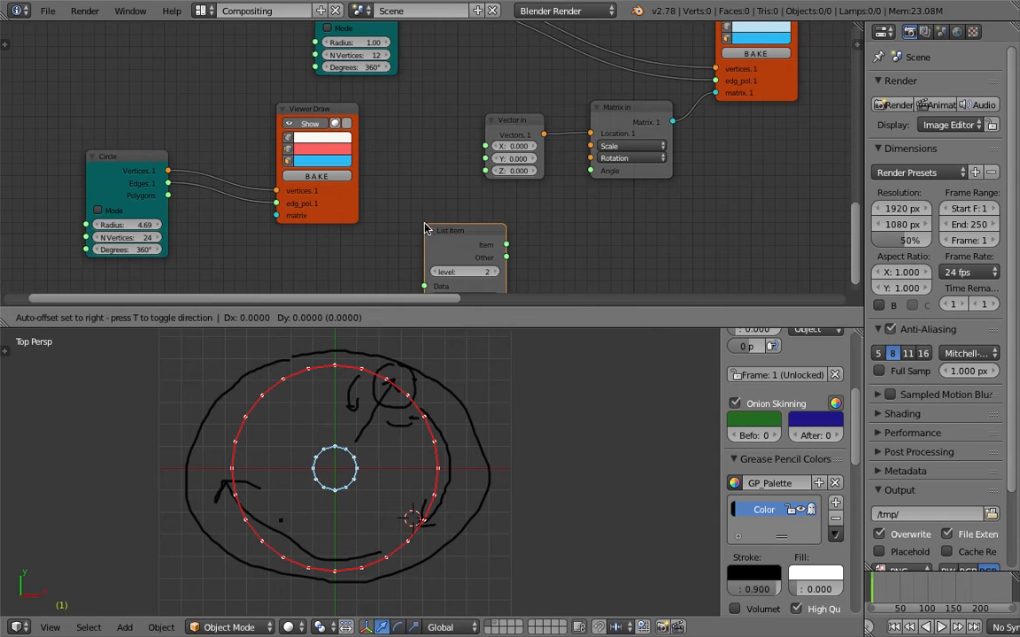
pyautogui.click(425, 225)
pyautogui.moveTo(449, 236); pyautogui.dragTo(393, 226)
# Spread the large Circle and the List Item node out around the second Viewer Draw and save the file.
pyautogui.moveTo(393, 226); pyautogui.dragTo(423, 191, button='middle')
pyautogui.click(160, 124)
pyautogui.moveTo(160, 123); pyautogui.dragTo(105, 84)
pyautogui.moveTo(439, 185); pyautogui.dragTo(351, 223)
pyautogui.hotkey('ctrl', 's')
pyautogui.click(351, 222)
pyautogui.moveTo(351, 222); pyautogui.dragTo(471, 213, button='middle')
pyautogui.moveTo(248, 70); pyautogui.dragTo(171, 91)
# Add a Matrix Apply node and connect the large Circle's vertices to its Vectors input.
pyautogui.press('space')
pyautogui.write('matrix')
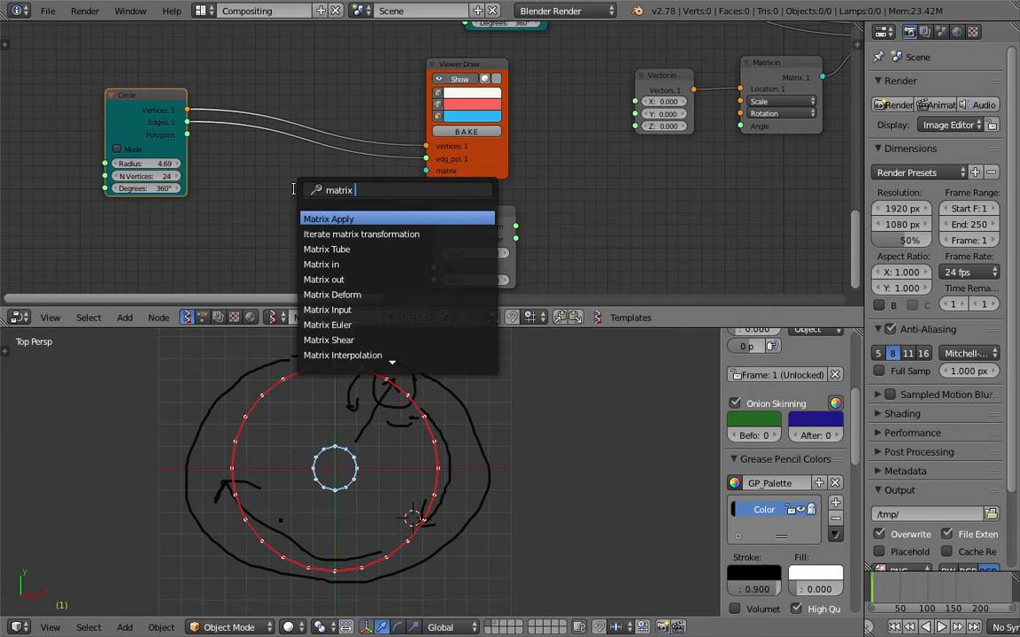
pyautogui.press('Return')
pyautogui.click(299, 187)
pyautogui.moveTo(187, 110); pyautogui.dragTo(294, 222)
pyautogui.moveTo(228, 236); pyautogui.dragTo(238, 204, button='middle')
# Add a Matrix in node and connect its matrix output to the Matrixes input of Matrix Apply.
pyautogui.press('space')
pyautogui.write('matrix i')
pyautogui.press('Return')
pyautogui.click(259, 239)
pyautogui.moveTo(250, 228); pyautogui.dragTo(308, 195)
pyautogui.moveTo(121, 236); pyautogui.dragTo(206, 200, button='middle')
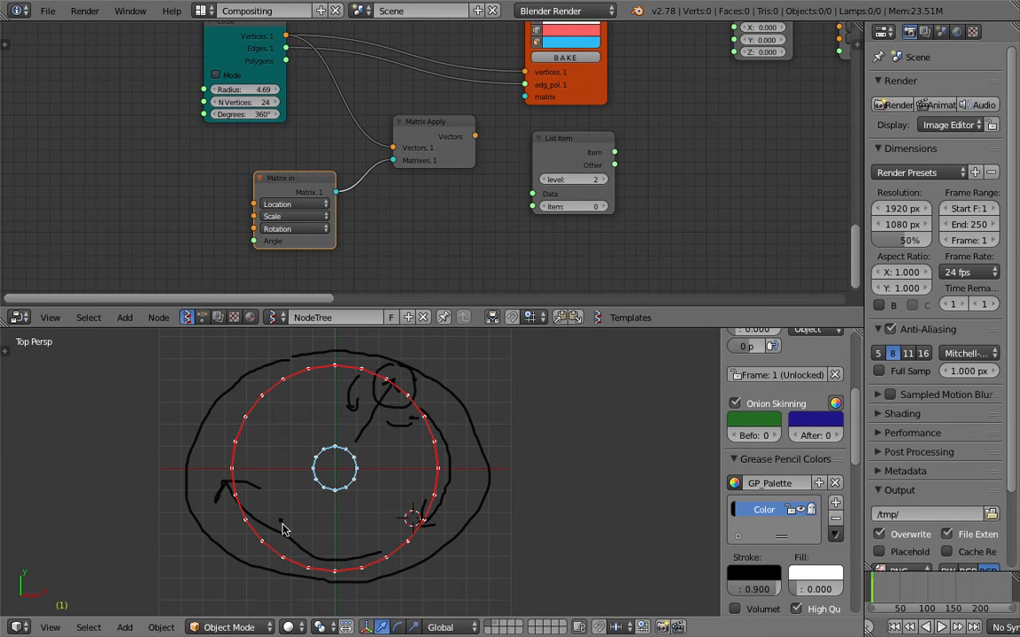
# Add a Vector X | Y | Z node set to Z beside the new Matrix in node.
pyautogui.hotkey('shift', 'a')
pyautogui.click(129, 205)
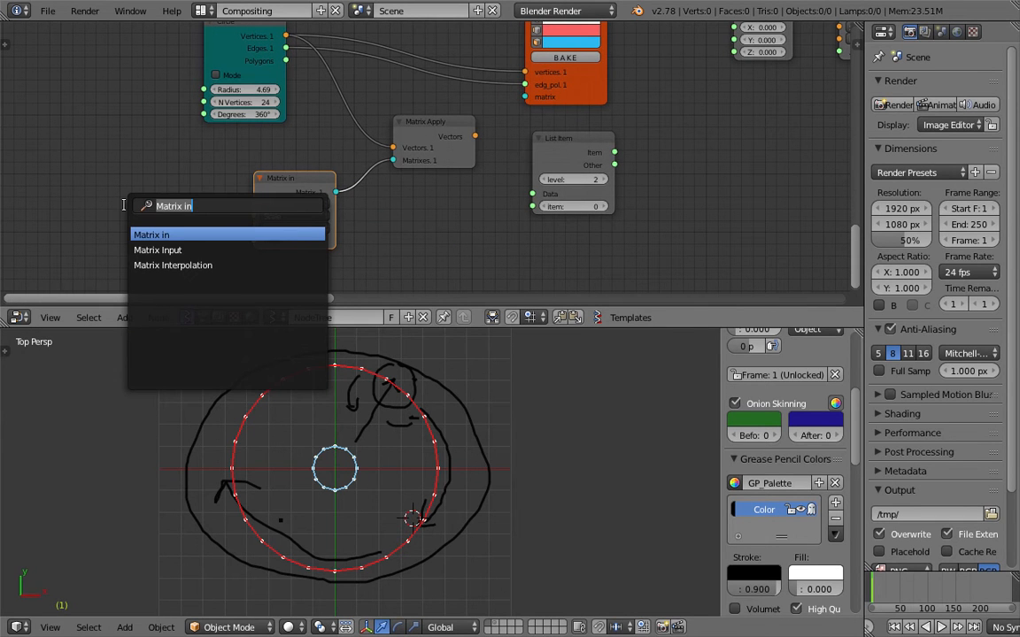
pyautogui.press('BackSpace')
pyautogui.write('x')
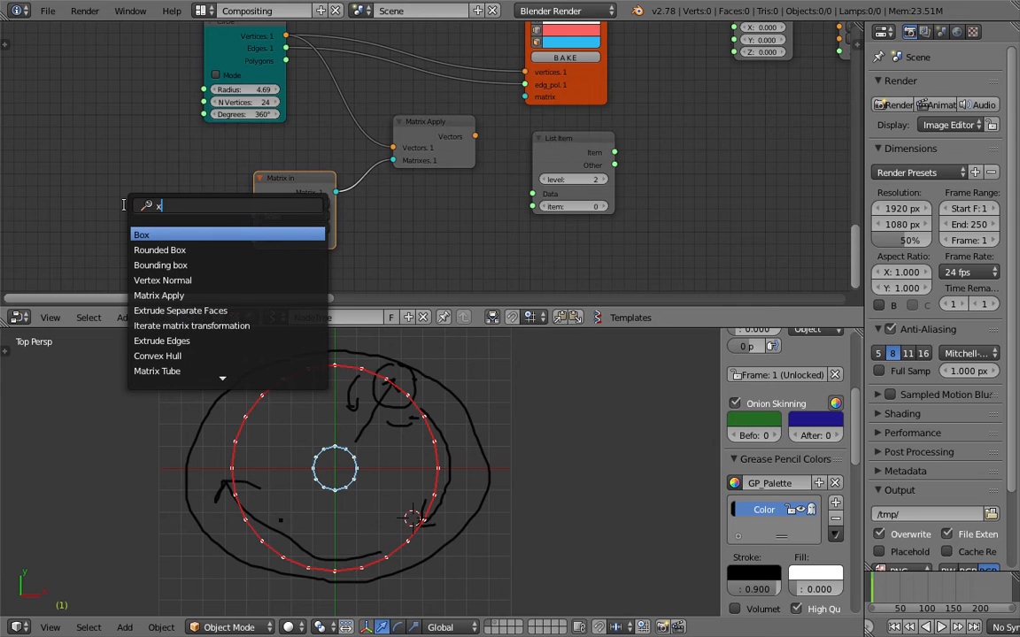
pyautogui.press('BackSpace')
pyautogui.write('z')
pyautogui.press('BackSpace')
pyautogui.press('Down')
pyautogui.press('Down')
pyautogui.press('Return')
pyautogui.click(125, 210)
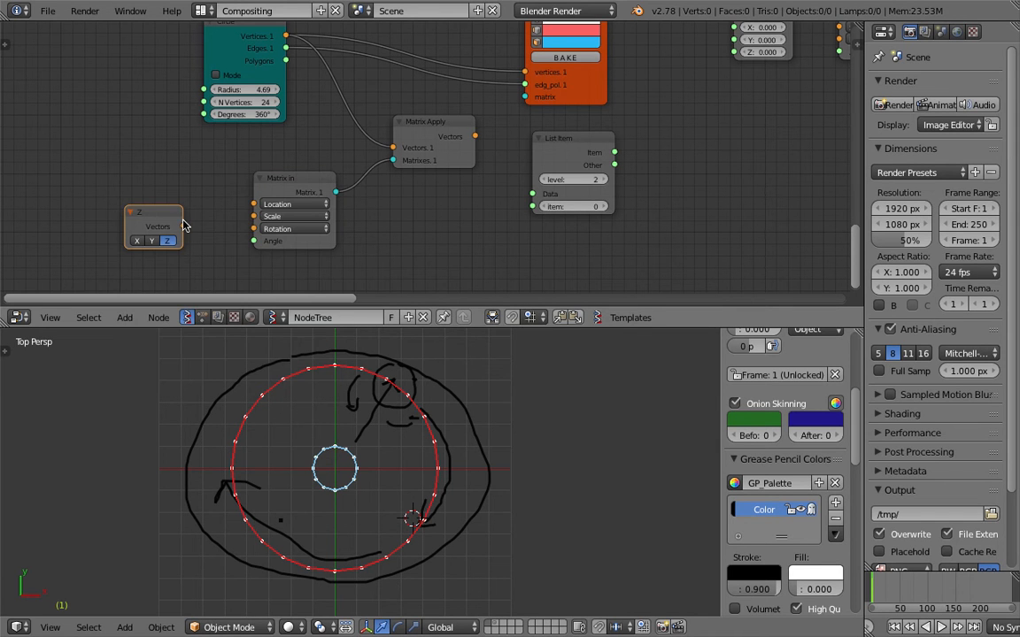
# Try to connect the Z vector to Matrix in's Rotation and add a Frame info node.
pyautogui.moveTo(183, 224); pyautogui.dragTo(148, 175)
pyautogui.press('space')
pyautogui.write('frame')
pyautogui.press('Return')
pyautogui.click(167, 241)
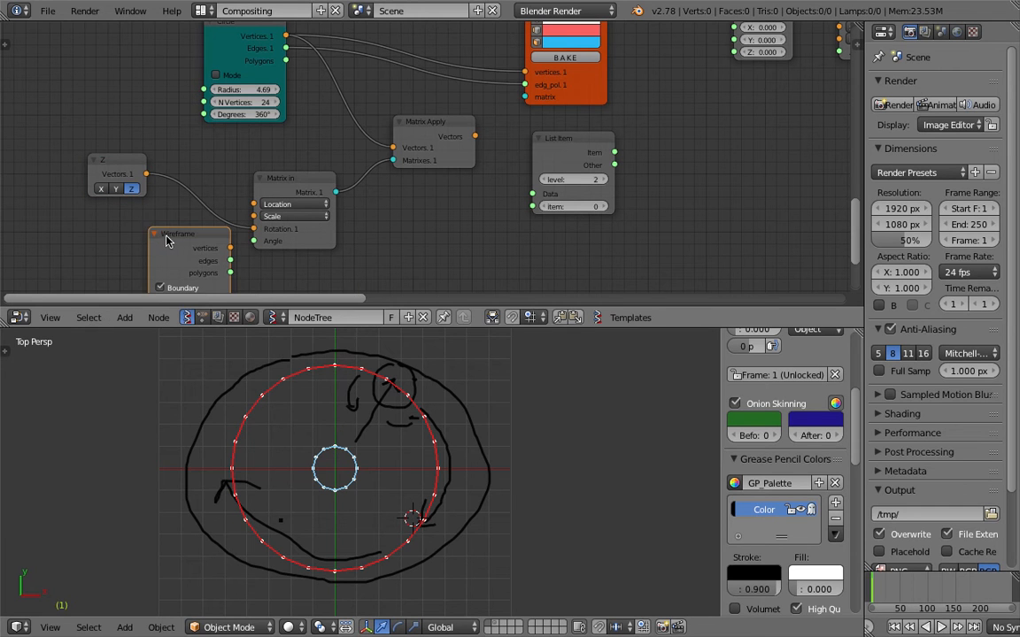
pyautogui.hotkey('shift', 'a')
pyautogui.press('Return')
pyautogui.write('frame')
pyautogui.press('Down')
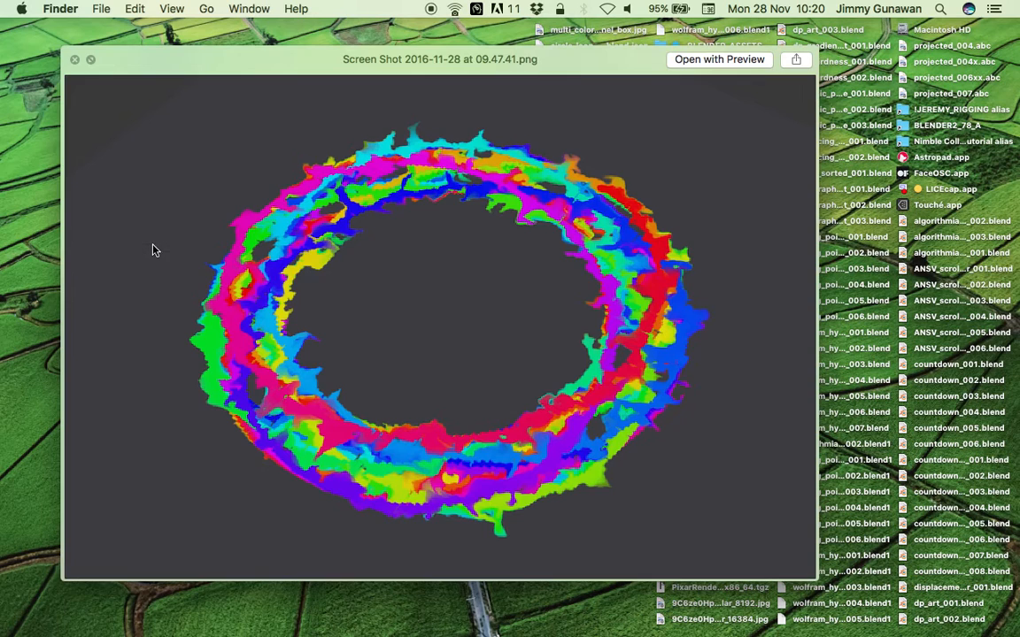
pyautogui.click(903, 128)
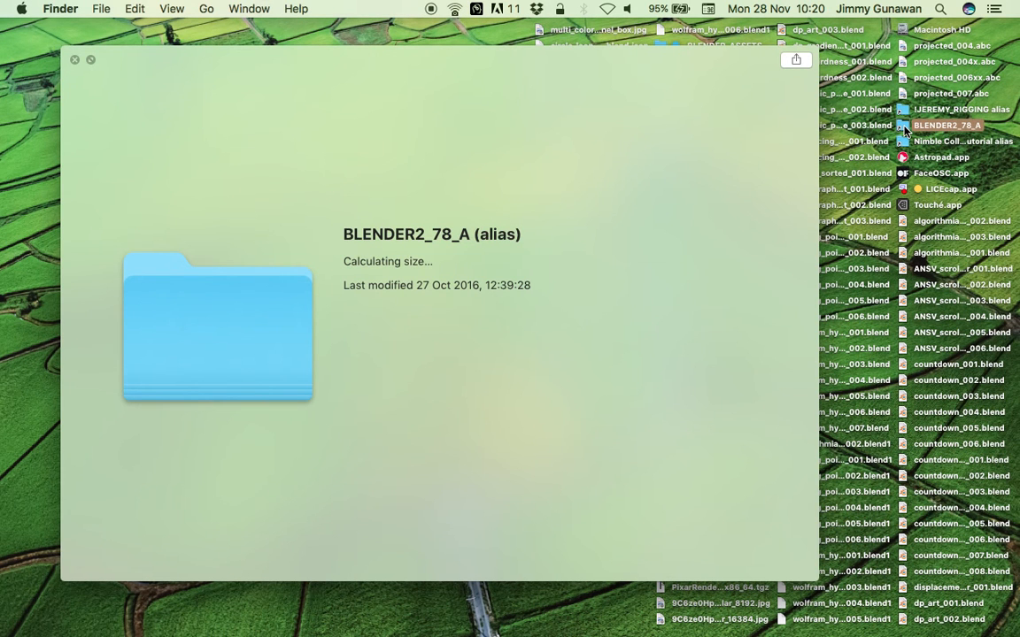
pyautogui.doubleClick(904, 129)
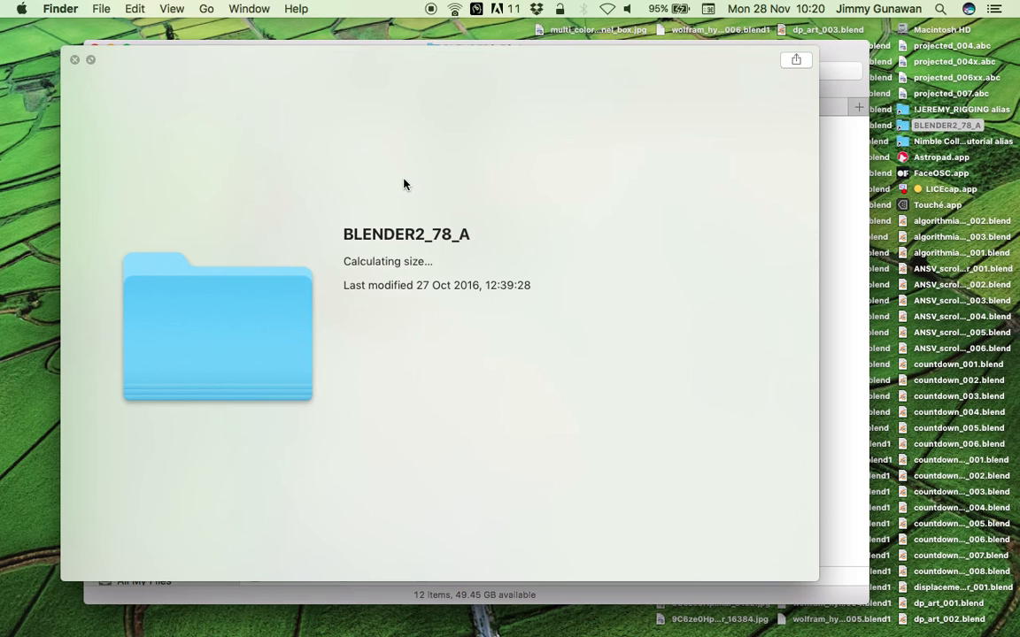
pyautogui.click(75, 60)
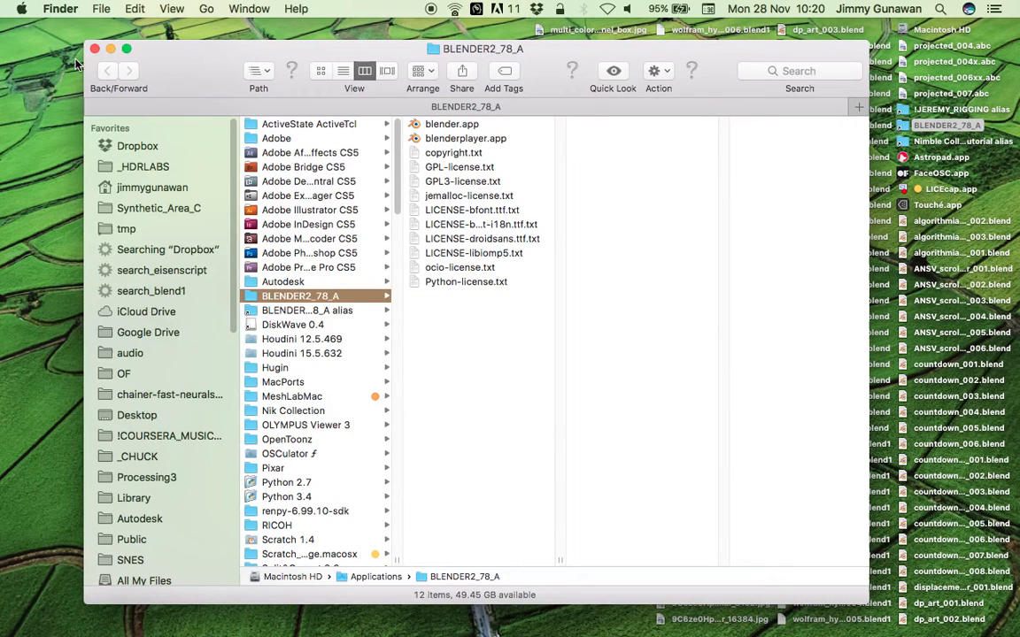
pyautogui.click(95, 49)
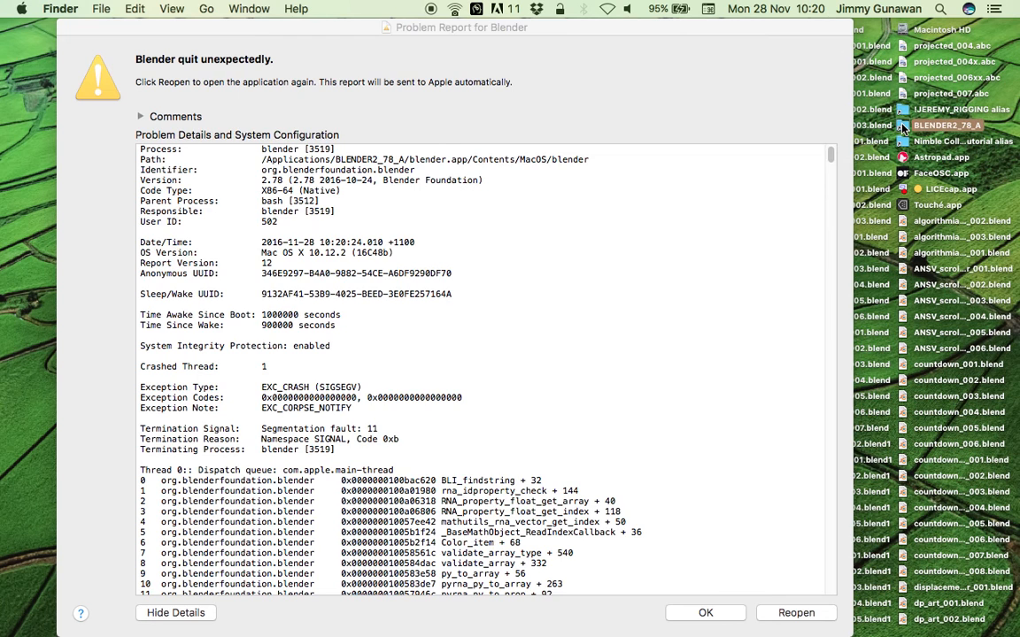
# Relaunch Blender with the blender executable in the MacOS folder inside blender.app of the BLENDER2_78_A folder.
pyautogui.doubleClick(902, 128)
pyautogui.rightClick(435, 128)
pyautogui.click(464, 149)
pyautogui.click(319, 125)
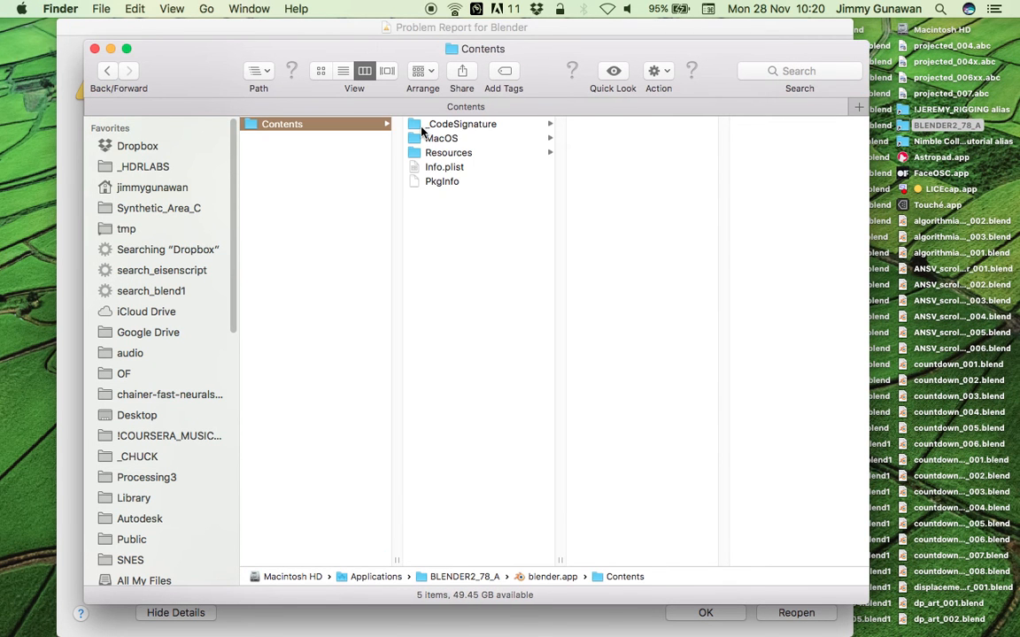
pyautogui.click(442, 139)
pyautogui.click(609, 124)
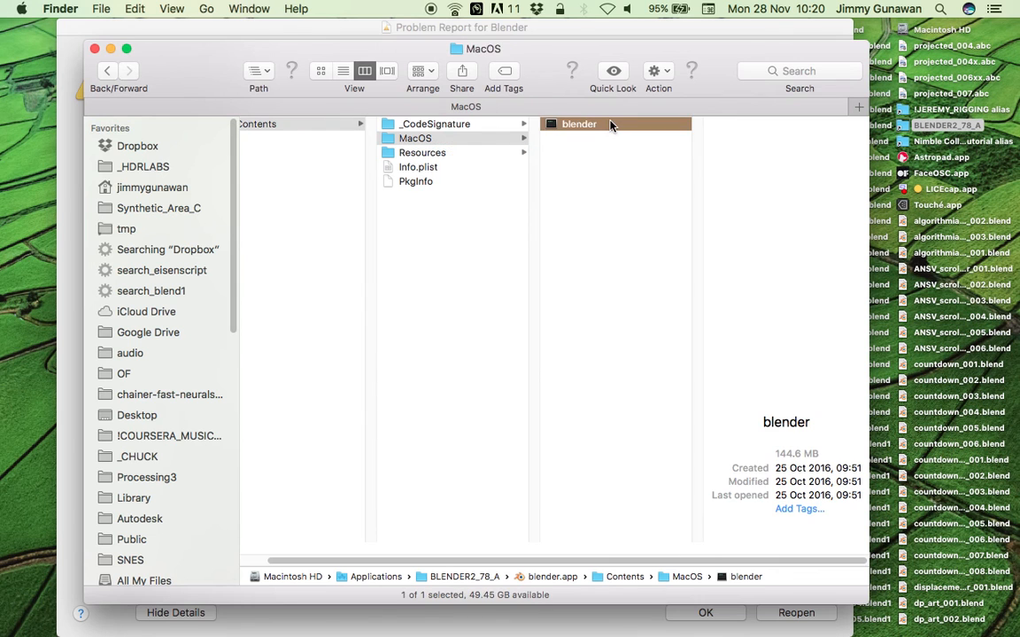
pyautogui.doubleClick(608, 125)
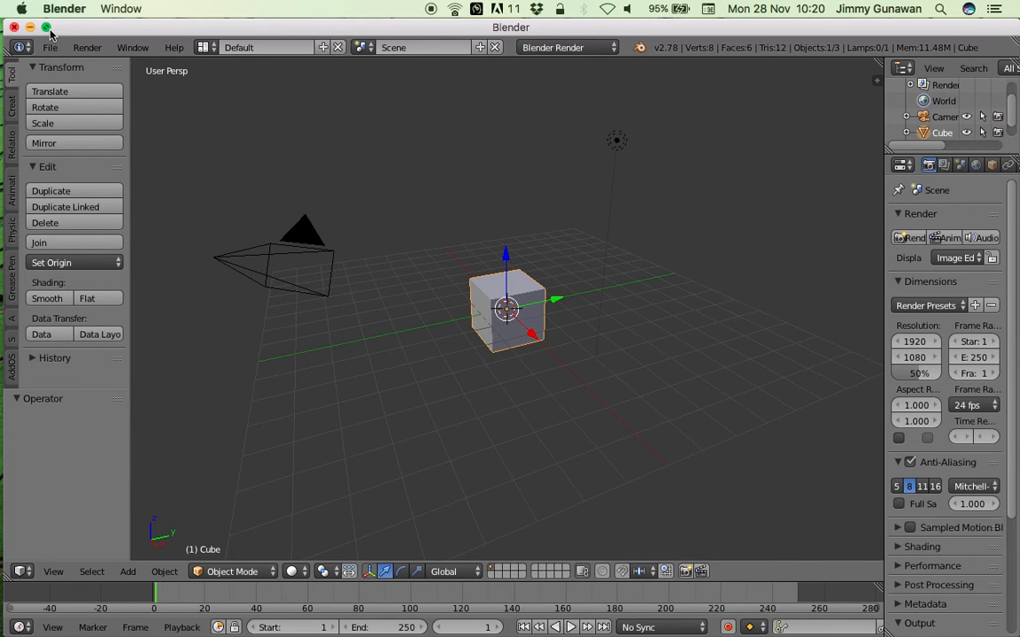
# Switch Blender to full screen and reopen the recent file tracing_point_advanced_006.blend.
pyautogui.click(48, 29)
pyautogui.click(46, 12)
pyautogui.moveTo(164, 64)
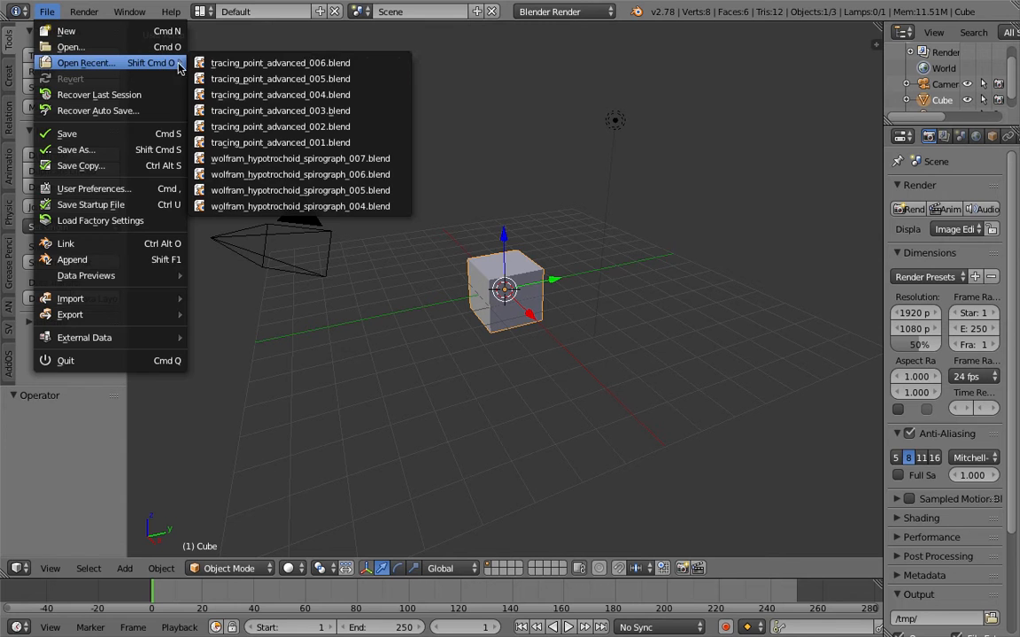
pyautogui.click(223, 65)
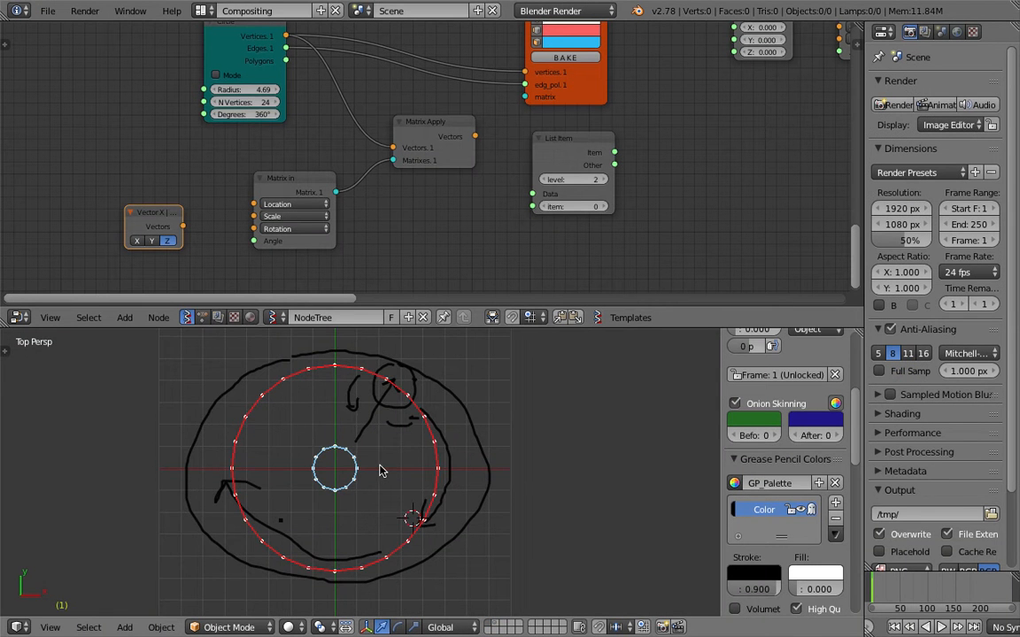
# Connect the Z vector node to the Rotation input of Matrix in and move it higher.
pyautogui.scroll(2, 380, 470)
pyautogui.moveTo(182, 226); pyautogui.dragTo(258, 228)
pyautogui.moveTo(154, 215); pyautogui.dragTo(143, 164)
# Add a Frame info node, connect its Current Frame to Matrix in's Angle and briefly play the animation.
pyautogui.hotkey('alt', 'space')
pyautogui.write('frame')
pyautogui.press('Down')
pyautogui.press('Return')
pyautogui.click(89, 225)
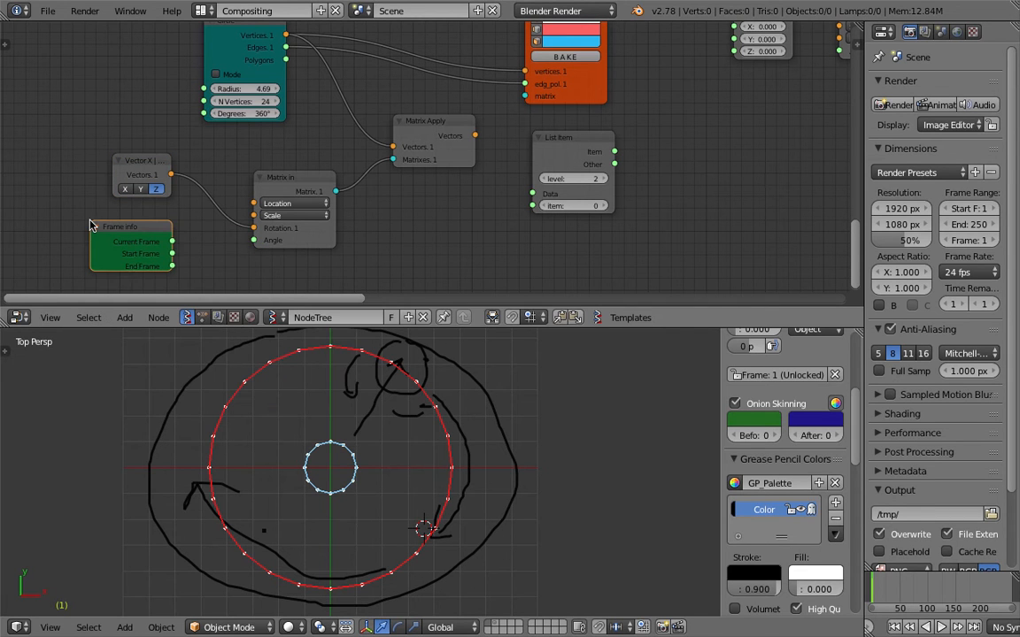
pyautogui.moveTo(172, 241); pyautogui.dragTo(253, 240)
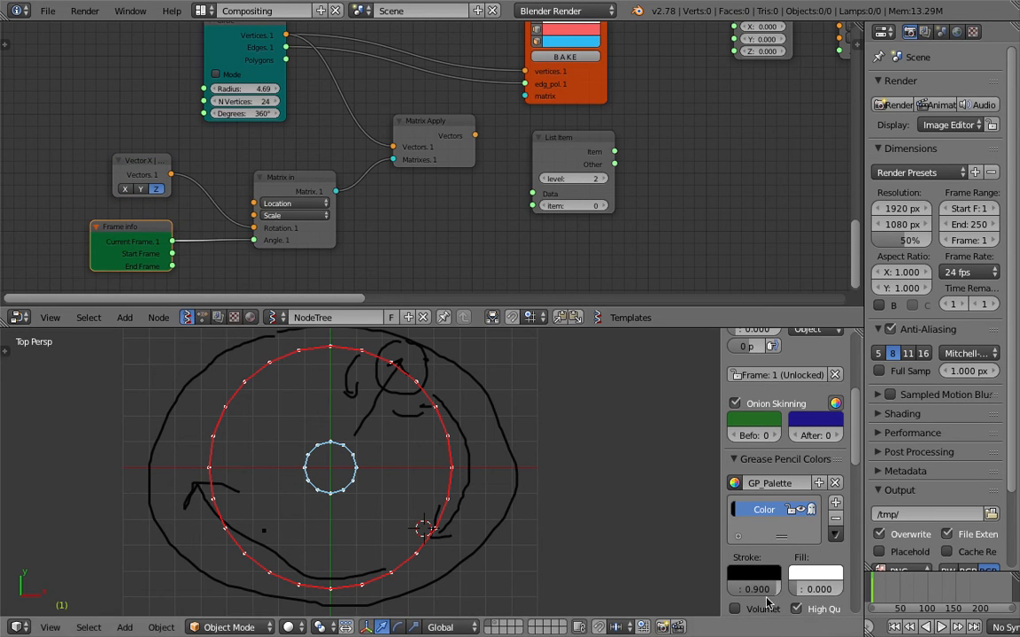
pyautogui.click(942, 628)
pyautogui.click(944, 627)
pyautogui.moveTo(148, 227); pyautogui.dragTo(103, 233)
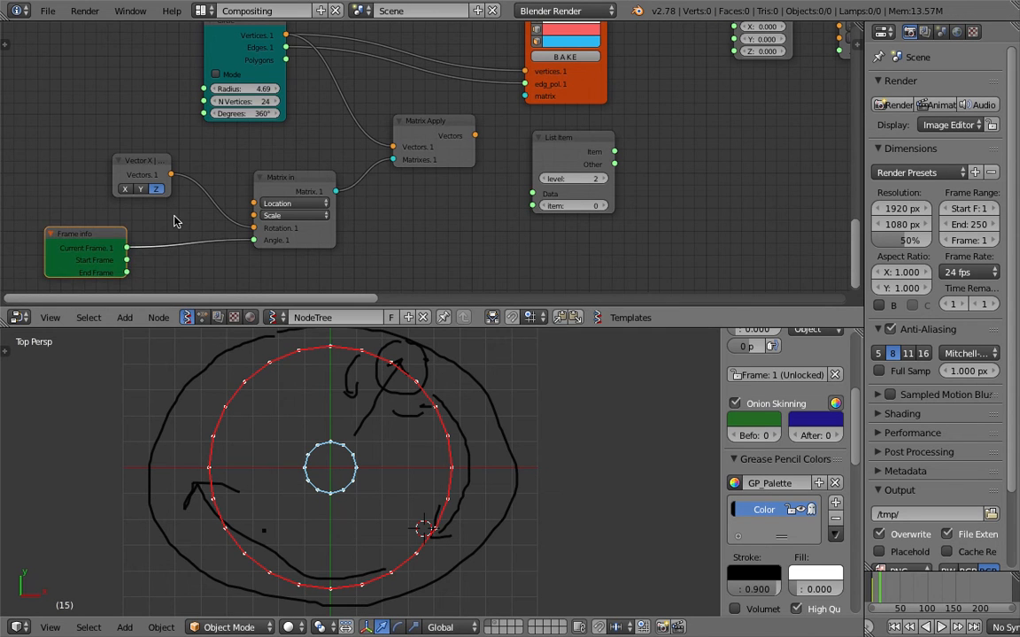
# Connect Matrix Apply's Vectors output to the second Viewer Draw's vertices and play the animation.
pyautogui.moveTo(179, 221); pyautogui.dragTo(179, 262, button='middle')
pyautogui.moveTo(475, 177); pyautogui.dragTo(525, 113)
pyautogui.moveTo(413, 161); pyautogui.dragTo(465, 113, button='middle')
pyautogui.click(942, 628)
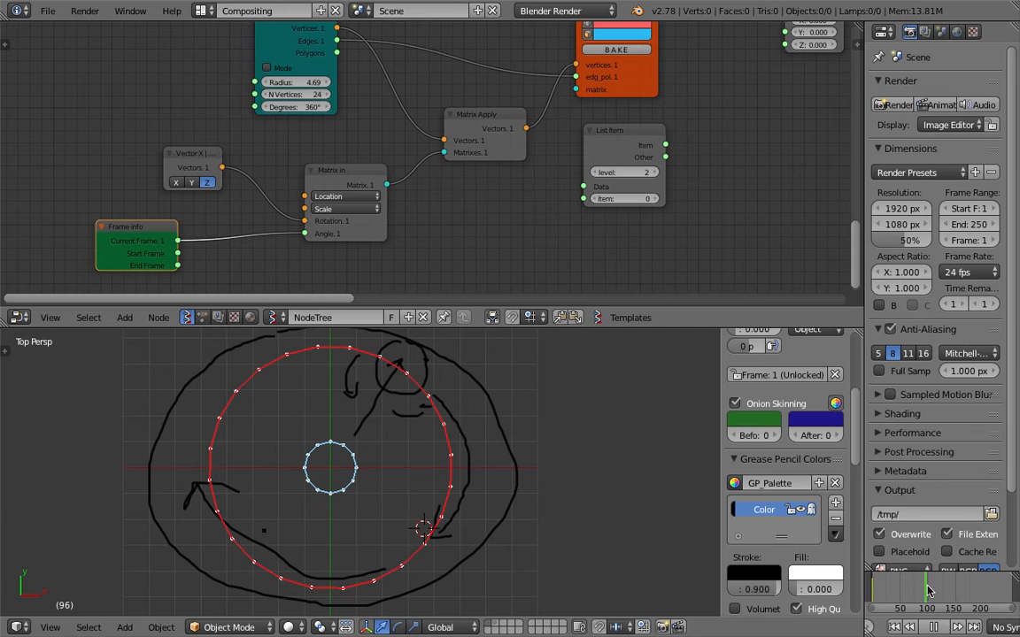
# Insert a Math node on the link between Frame info's Current Frame and Matrix in's Angle.
pyautogui.moveTo(154, 227); pyautogui.dragTo(73, 237)
pyautogui.hotkey('ctrl', 'a')
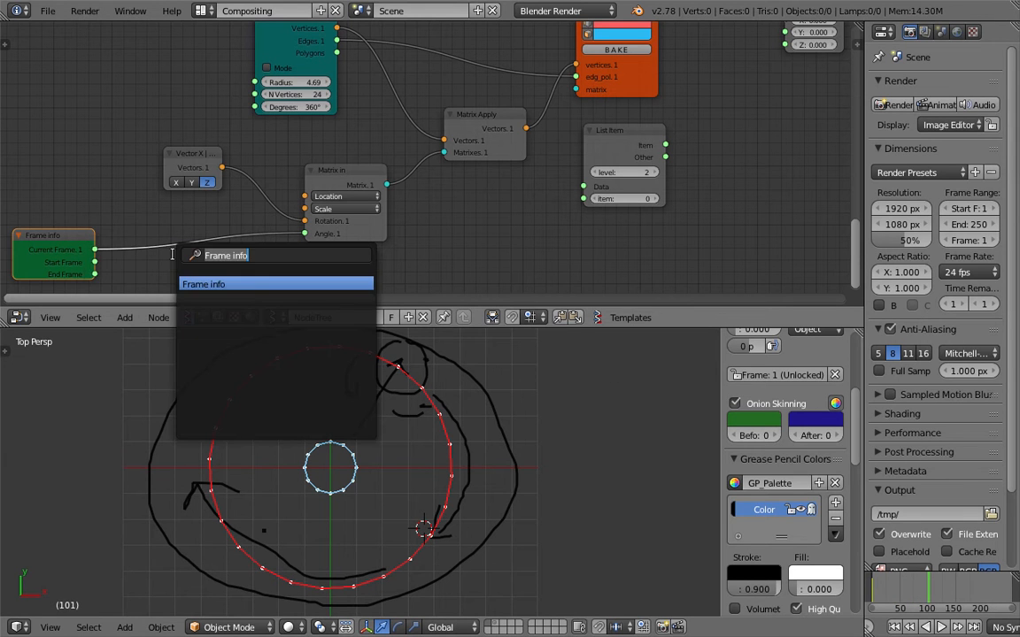
pyautogui.write('math')
pyautogui.press('Down')
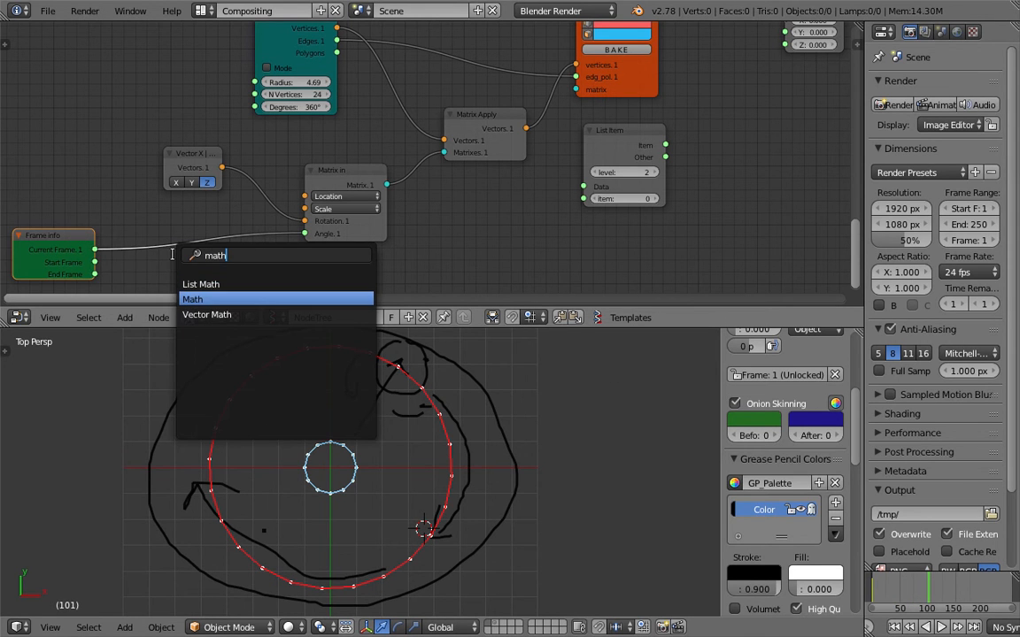
pyautogui.press('Return')
pyautogui.click(203, 248)
pyautogui.moveTo(225, 262); pyautogui.dragTo(258, 228, button='middle')
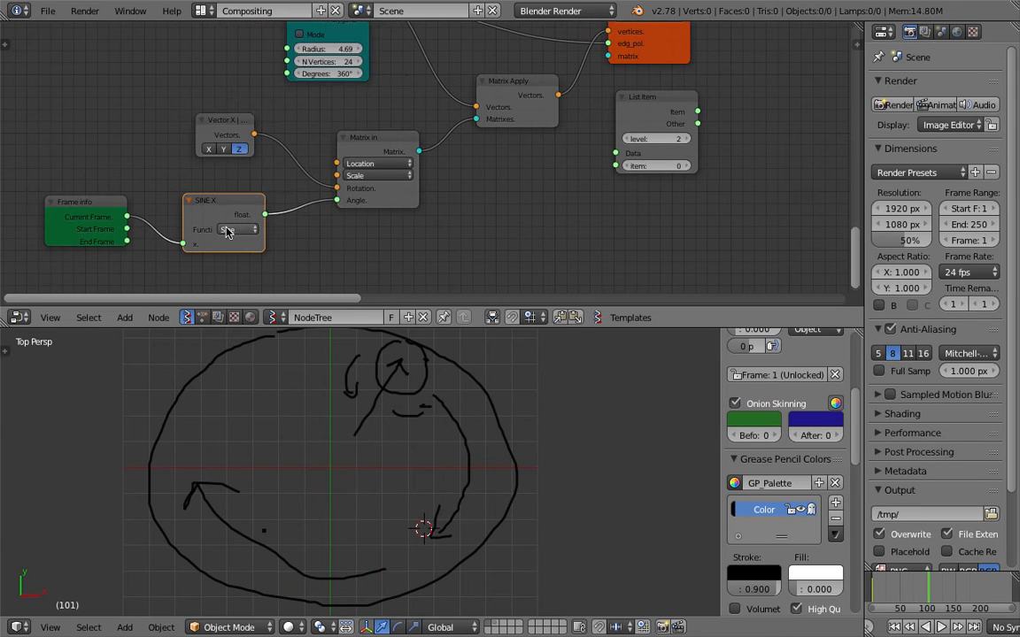
# Set the Math node to multiply with y at 3 and play the animation to check the rotation.
pyautogui.click(260, 229)
pyautogui.click(290, 33)
pyautogui.click(241, 257)
pyautogui.write('3')
pyautogui.press('Return')
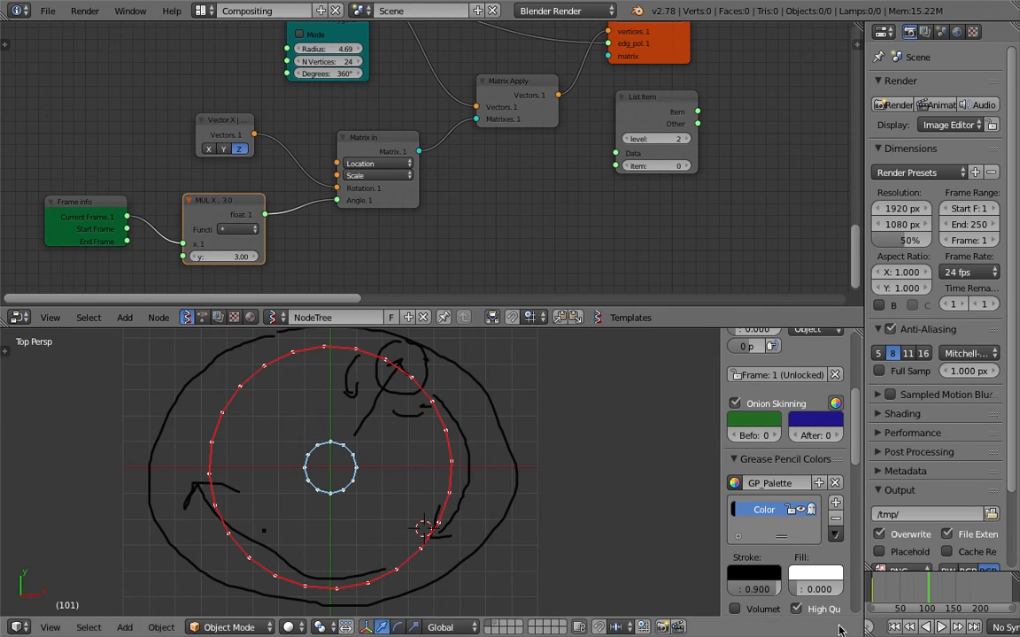
pyautogui.click(940, 627)
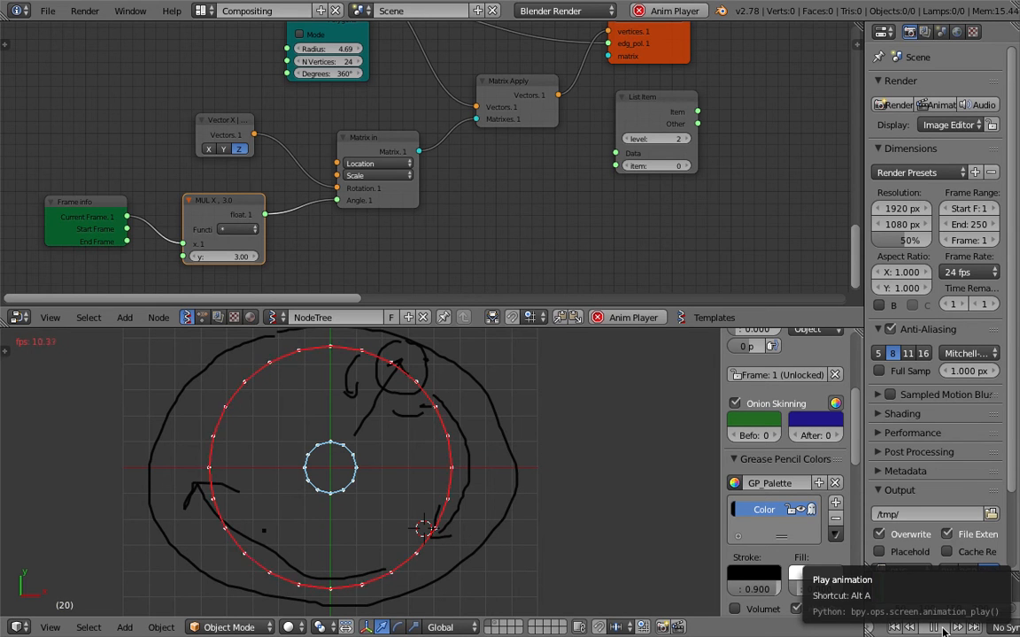
pyautogui.hotkey('alt', 'a')
pyautogui.click(264, 531)
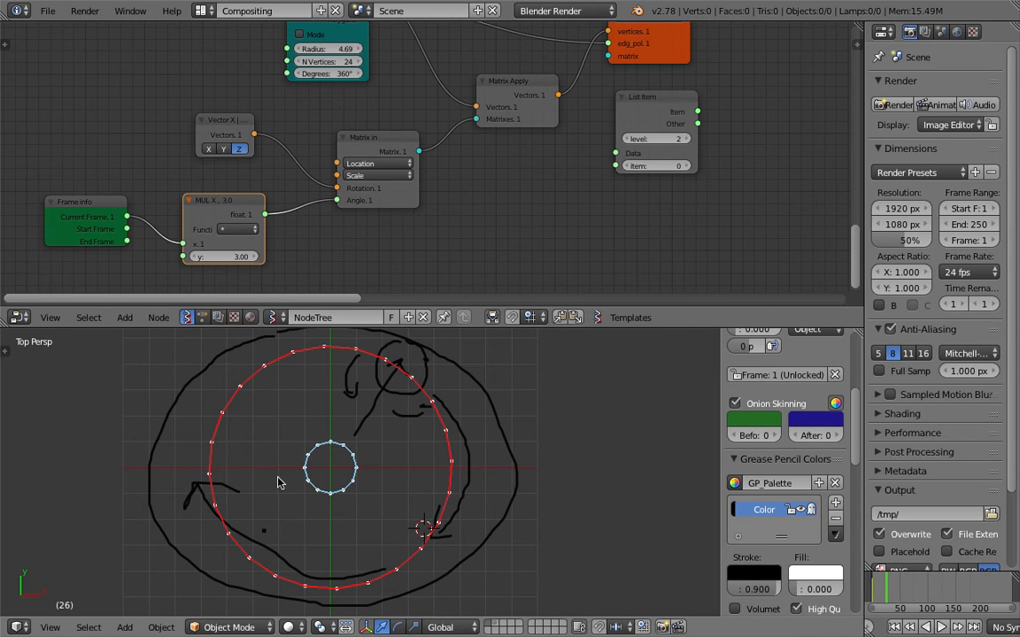
# Set the multiply node's y value to -3 and play the animation to check the rotation direction.
pyautogui.moveTo(394, 412); pyautogui.dragTo(431, 409)
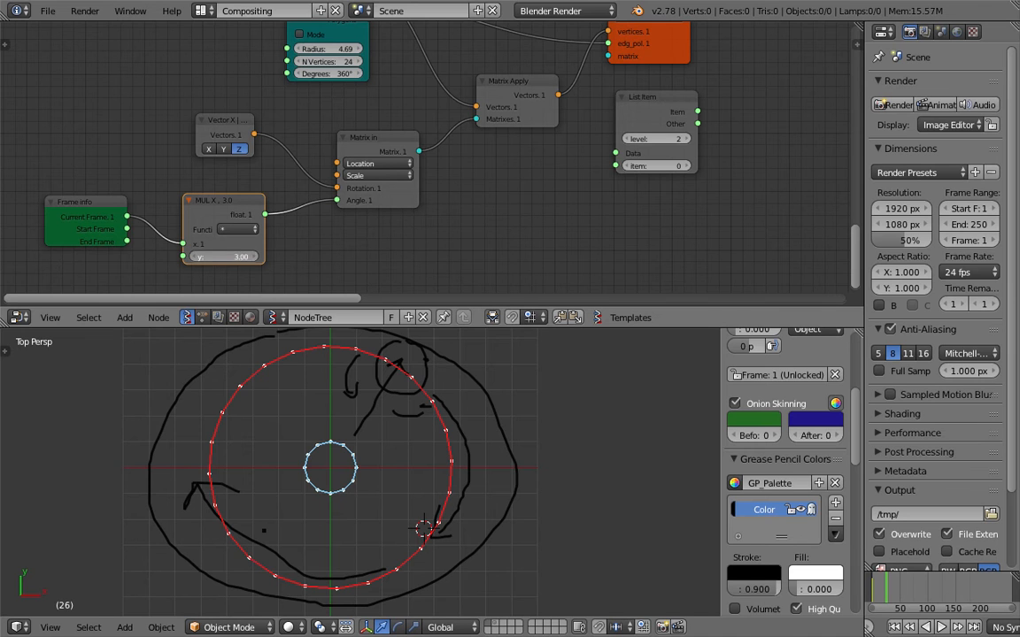
pyautogui.write('-3')
pyautogui.press('Return')
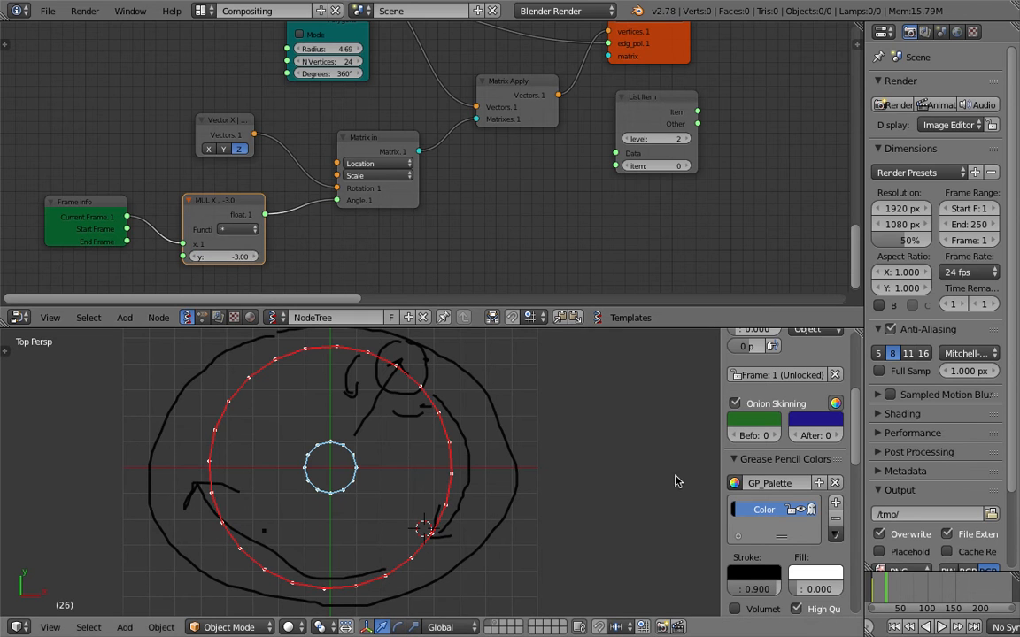
pyautogui.hotkey('alt', 'a')
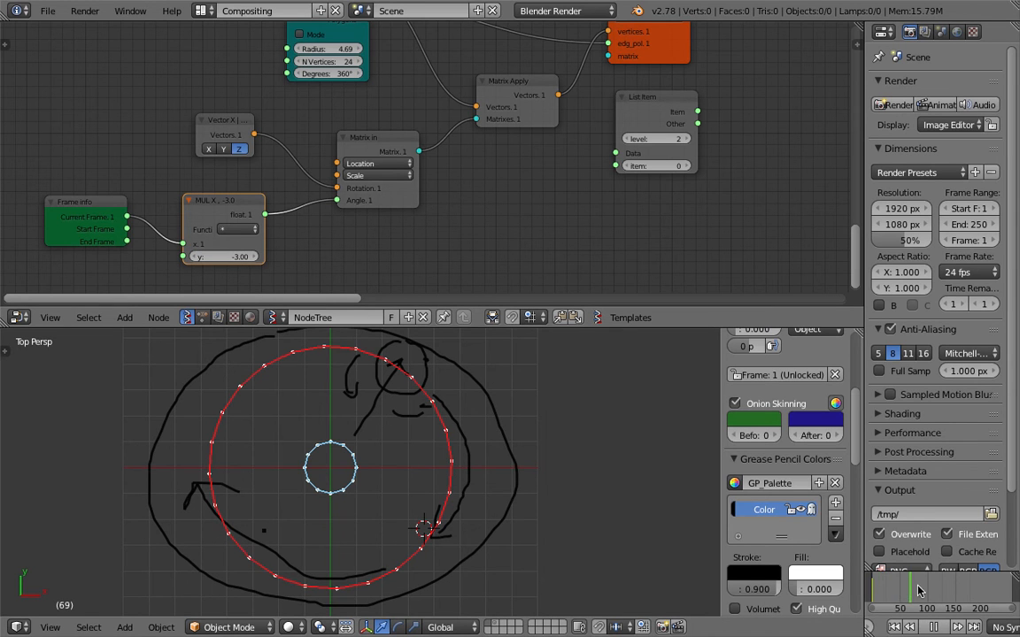
pyautogui.click(933, 627)
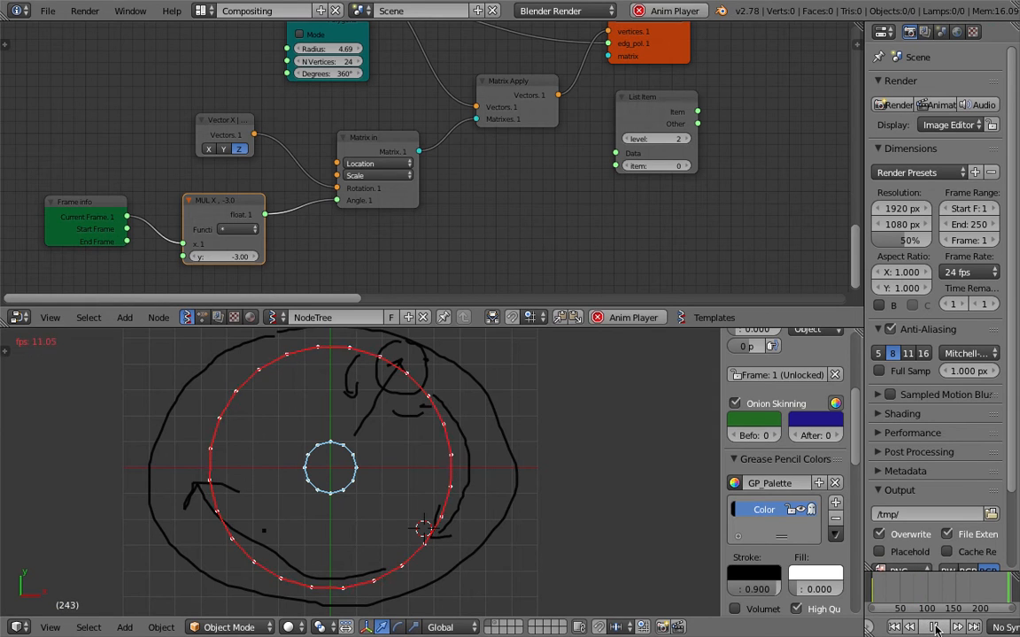
pyautogui.click(934, 627)
# Set the multiply node's y value to 5 and return to the first frame.
pyautogui.click(233, 257)
pyautogui.write('5')
pyautogui.press('Return')
pyautogui.hotkey('shift', 'Left')
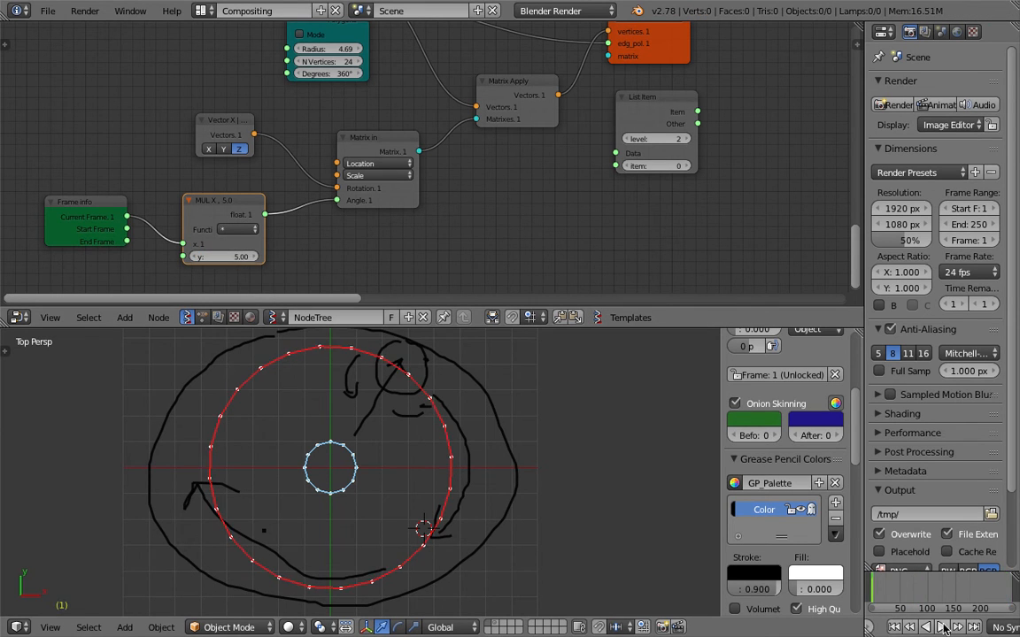
# Play the animation while varying the multiply node's y value, return y to 5 and stop playback.
pyautogui.click(941, 626)
pyautogui.moveTo(229, 258); pyautogui.dragTo(18, 259)
pyautogui.moveTo(221, 260); pyautogui.dragTo(244, 260)
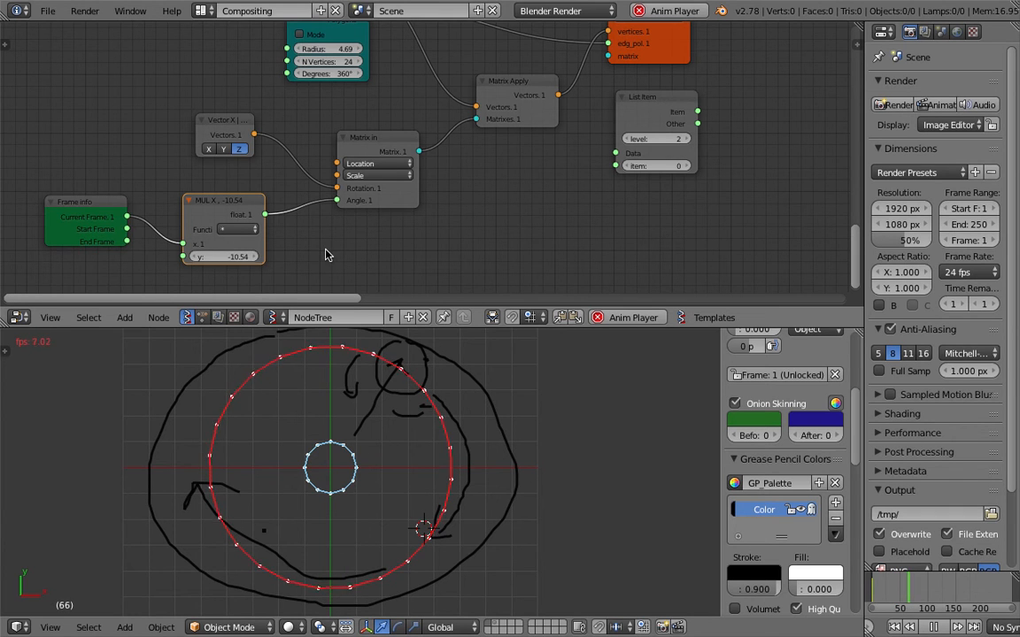
pyautogui.click(226, 256)
pyautogui.write('5')
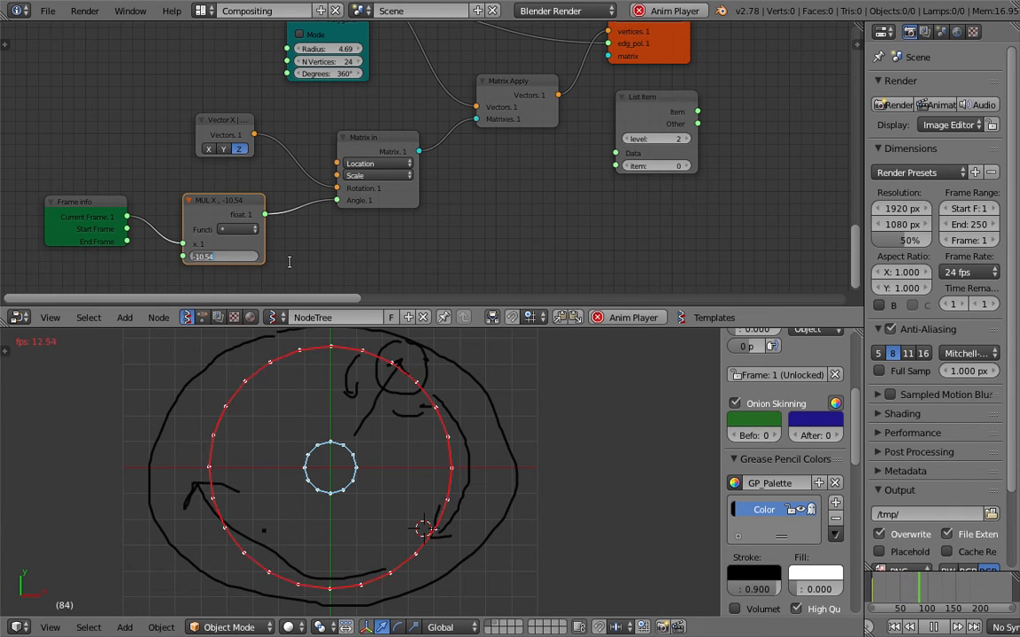
pyautogui.press('Return')
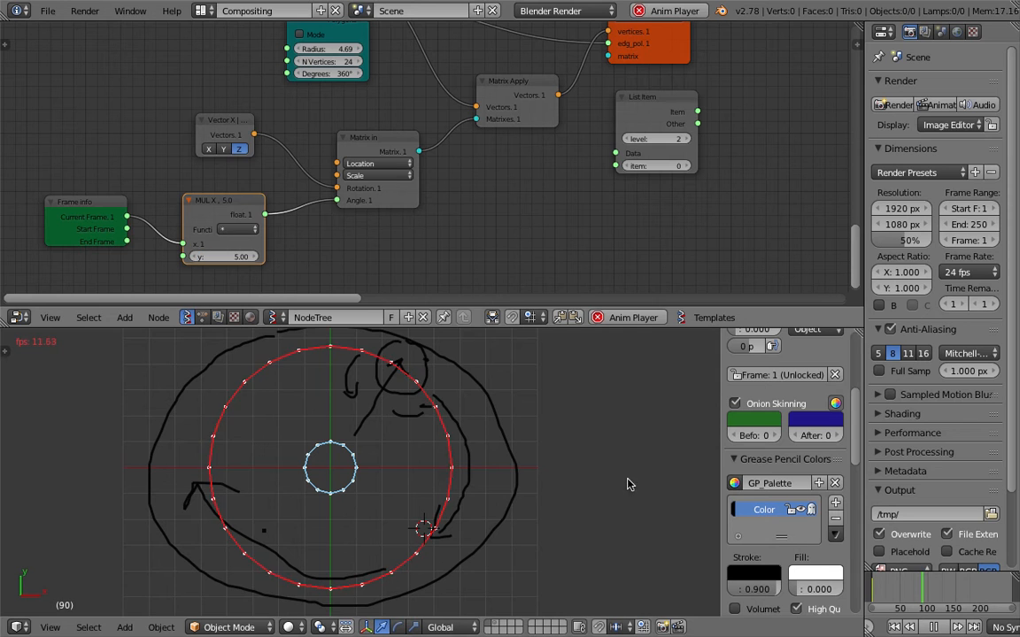
pyautogui.click(935, 626)
# Tidy the positions of the Matrix in and Matrix Apply nodes and save over the existing file.
pyautogui.moveTo(529, 206); pyautogui.dragTo(478, 239, button='middle')
pyautogui.scroll(-1, 478, 239)
pyautogui.moveTo(342, 165); pyautogui.dragTo(310, 164)
pyautogui.hotkey('ctrl', 's')
pyautogui.click(311, 164)
pyautogui.moveTo(449, 136); pyautogui.dragTo(431, 148)
# Set the large circle's radius to 5.
pyautogui.moveTo(347, 177); pyautogui.dragTo(329, 227, button='middle')
pyautogui.scroll(1, 329, 227)
pyautogui.click(279, 139)
pyautogui.write('5')
pyautogui.press('Return')
pyautogui.moveTo(176, 116); pyautogui.dragTo(165, 119, button='middle')
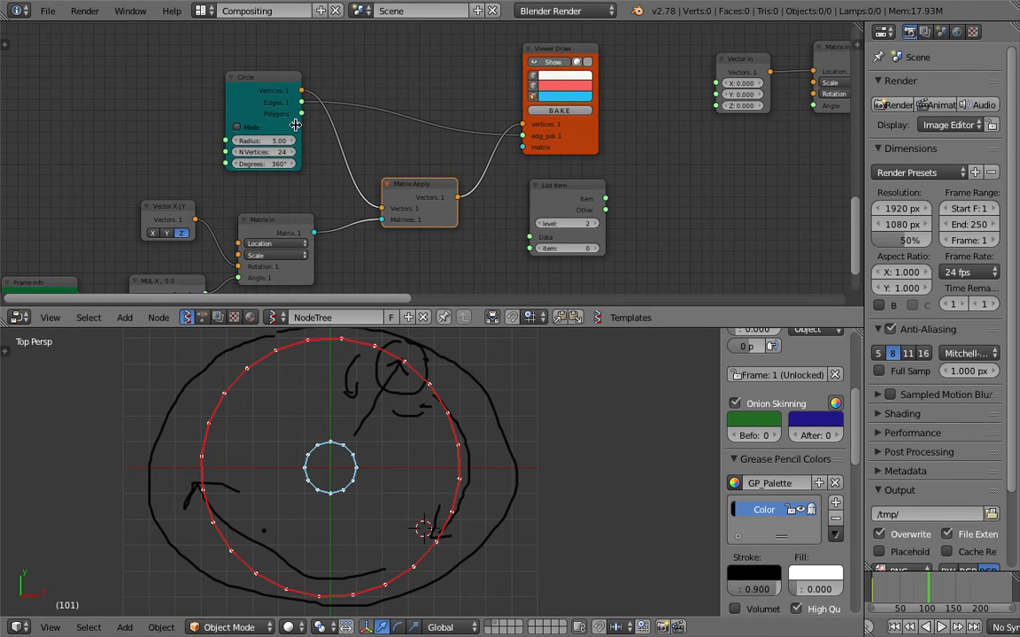
pyautogui.moveTo(331, 120); pyautogui.dragTo(294, 113, button='middle')
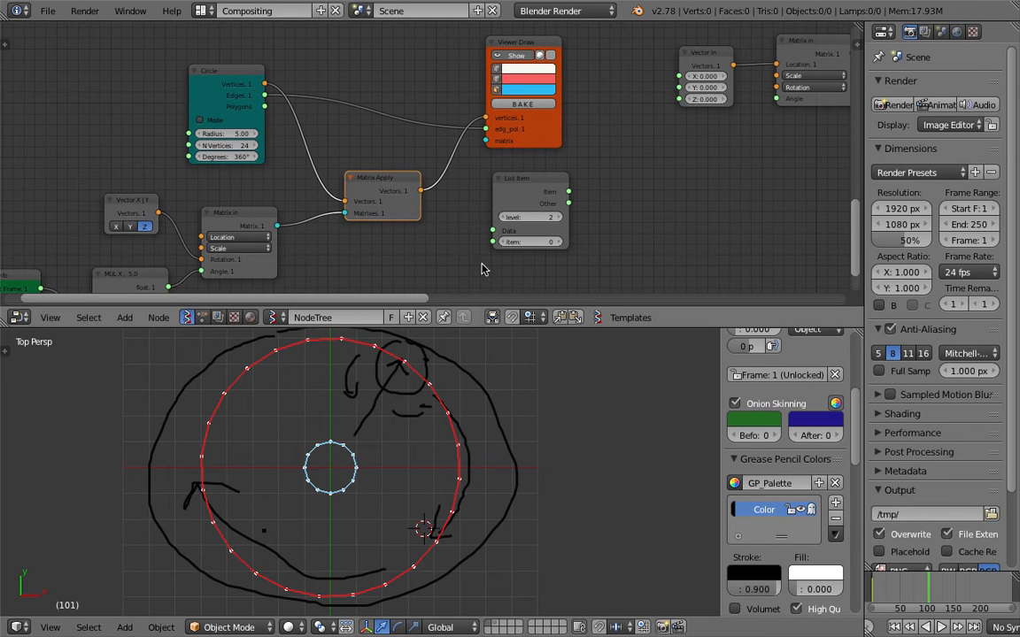
# Link Matrix Apply's Vectors output to List Item's Data input and save over the existing file.
pyautogui.moveTo(515, 179); pyautogui.dragTo(528, 181)
pyautogui.moveTo(422, 190); pyautogui.dragTo(506, 235)
pyautogui.moveTo(661, 181); pyautogui.dragTo(551, 175, button='middle')
pyautogui.hotkey('ctrl', 's')
pyautogui.press('Return')
# Duplicate the large circle's Viewer Draw, hide the original's display and link List Item's Item output to the copy's vertices.
pyautogui.click(428, 40)
pyautogui.hotkey('shift', 'd')
pyautogui.click(576, 155)
pyautogui.click(403, 49)
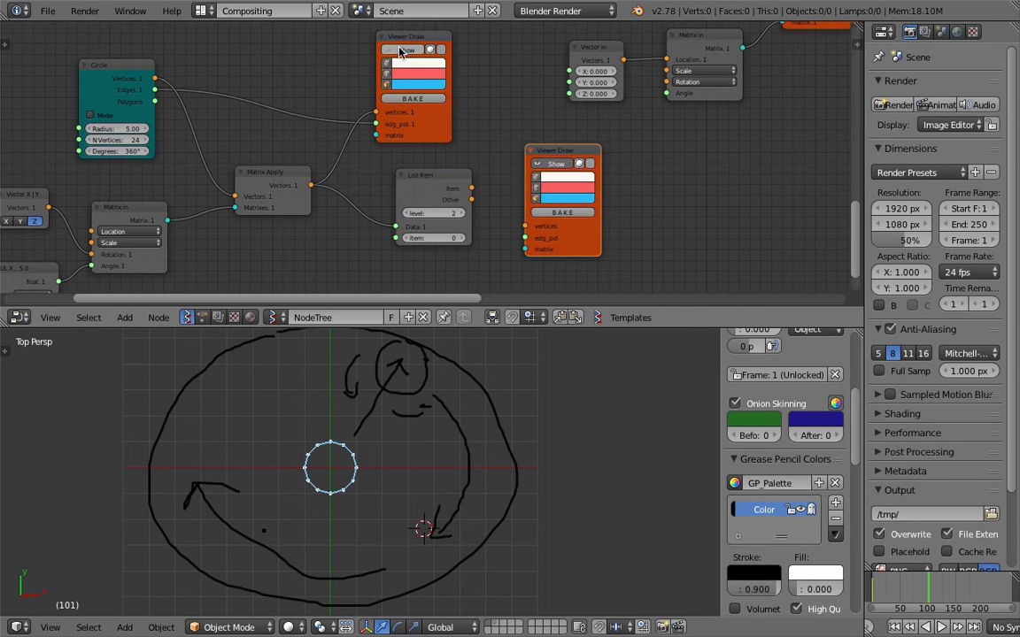
pyautogui.moveTo(471, 188); pyautogui.dragTo(523, 228)
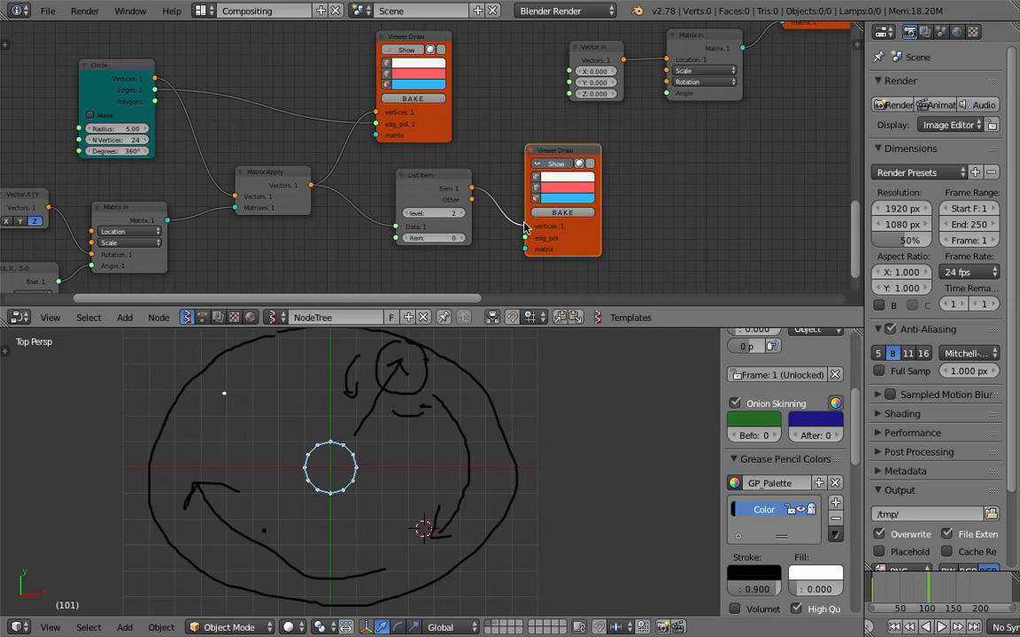
pyautogui.click(941, 627)
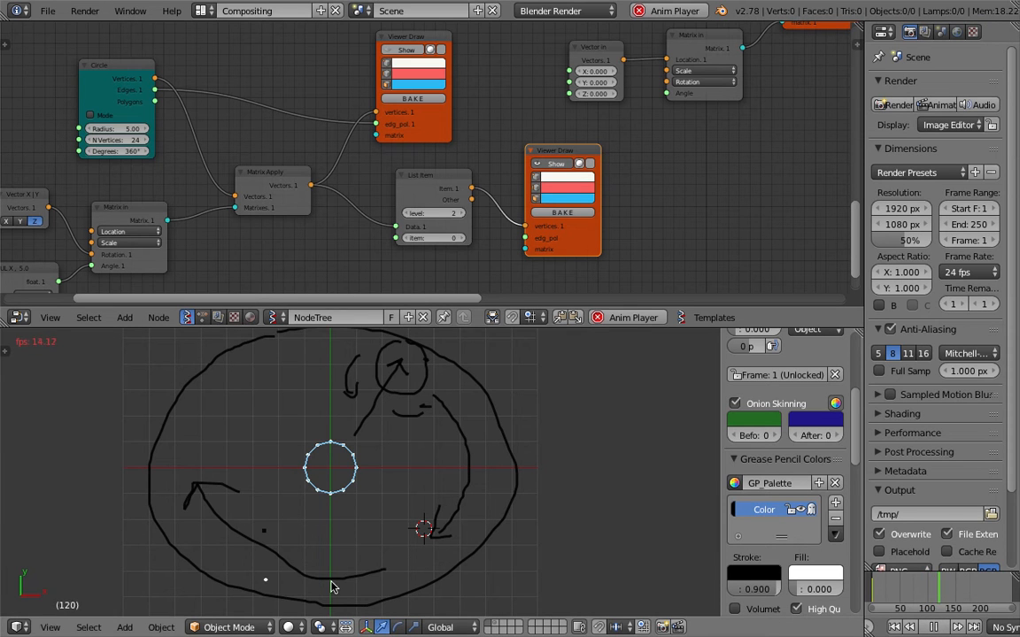
pyautogui.click(932, 627)
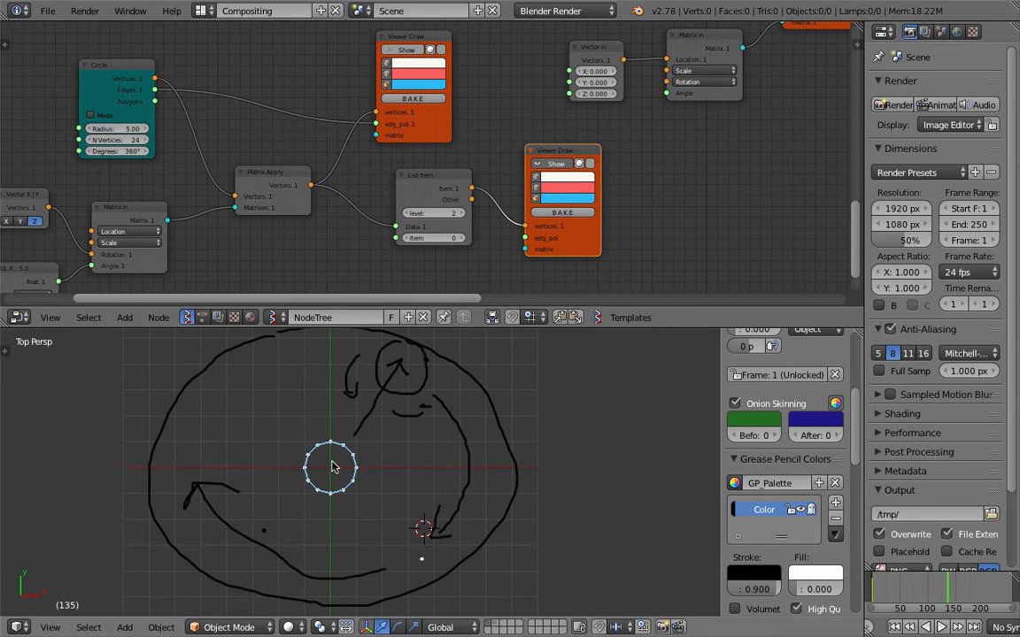
# Replace the Vector in node with a link from List Item's Item to the small circle's Matrix in Location, and check playback.
pyautogui.moveTo(454, 203); pyautogui.dragTo(253, 234, button='middle')
pyautogui.moveTo(437, 105); pyautogui.dragTo(384, 99)
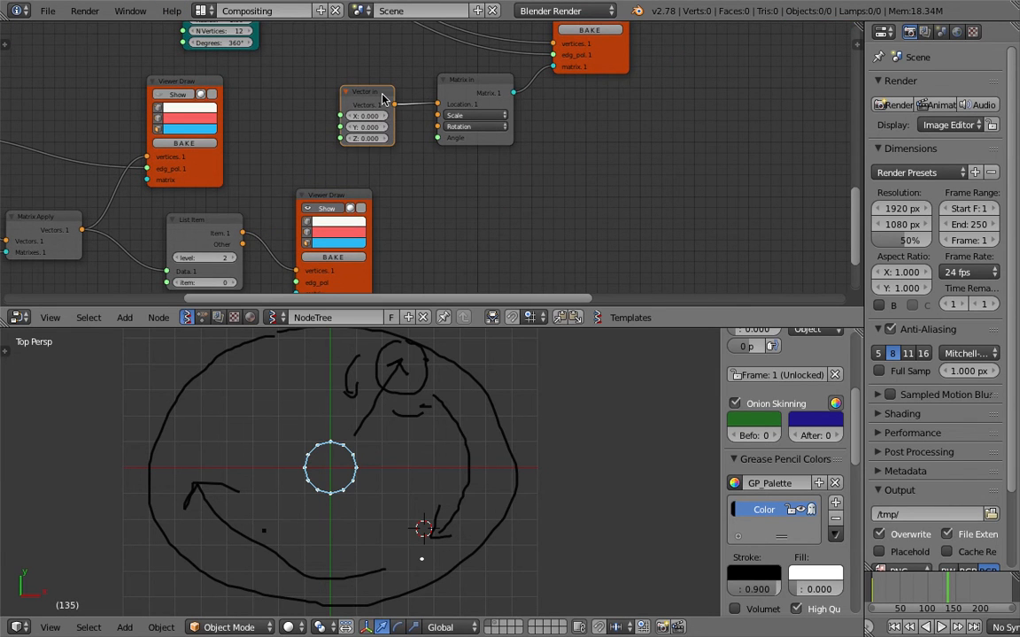
pyautogui.rightClick(384, 99)
pyautogui.press('x')
pyautogui.moveTo(378, 87); pyautogui.dragTo(371, 181, button='middle')
pyautogui.scroll(-3, 380, 268)
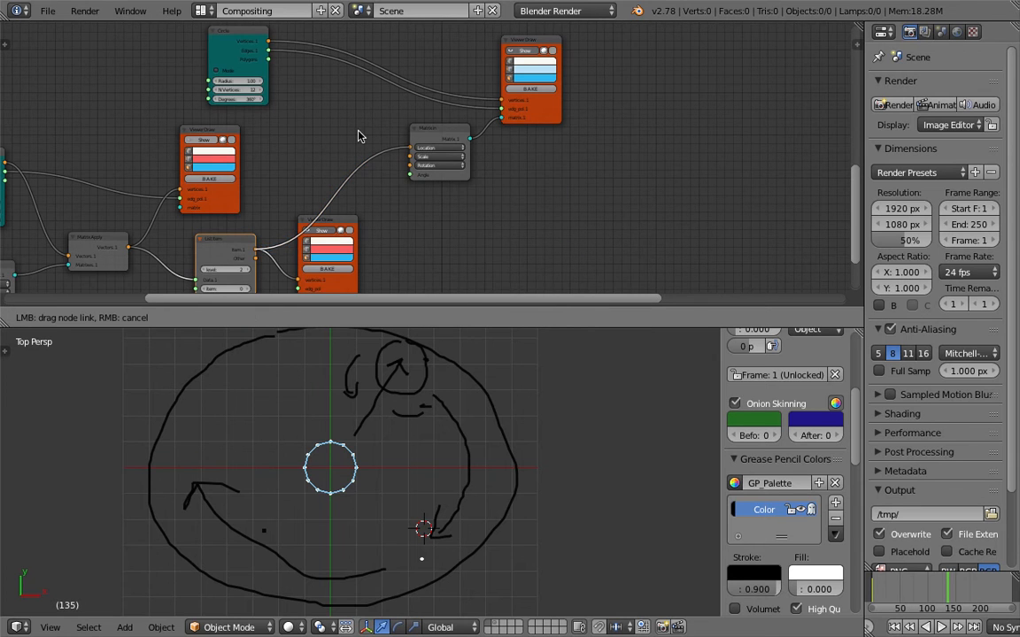
pyautogui.moveTo(359, 131); pyautogui.dragTo(362, 142, button='middle')
pyautogui.click(941, 626)
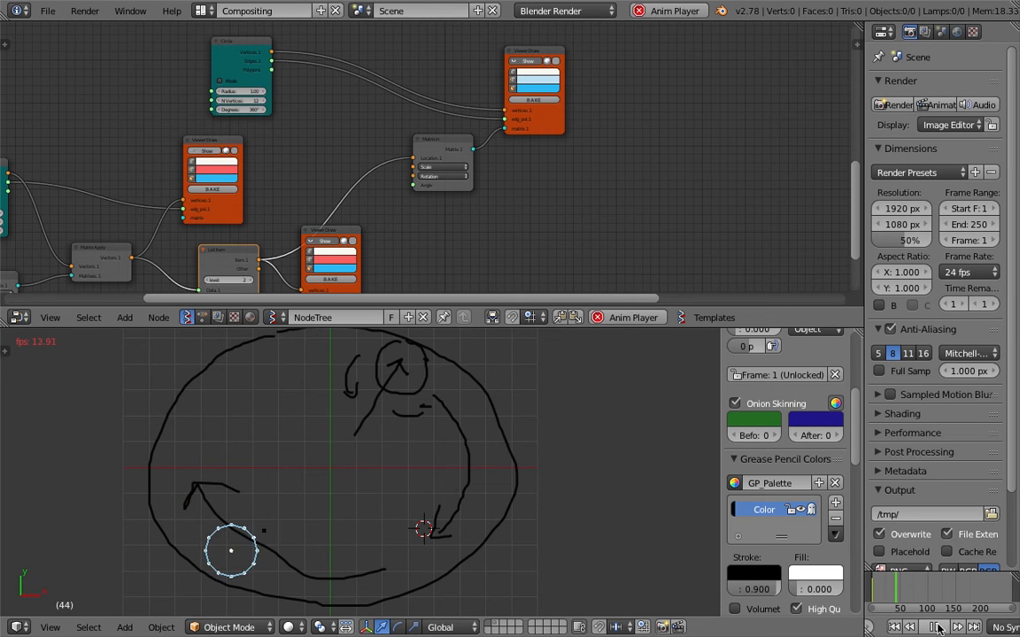
pyautogui.hotkey('alt', 'a')
# Spread out the small circle's nodes and save over tracing_point_advanced_006.blend.
pyautogui.moveTo(514, 138); pyautogui.dragTo(569, 124, button='middle')
pyautogui.moveTo(587, 117); pyautogui.dragTo(629, 121)
pyautogui.moveTo(514, 126); pyautogui.dragTo(553, 131)
pyautogui.moveTo(291, 62); pyautogui.dragTo(297, 48)
pyautogui.hotkey('ctrl', 's')
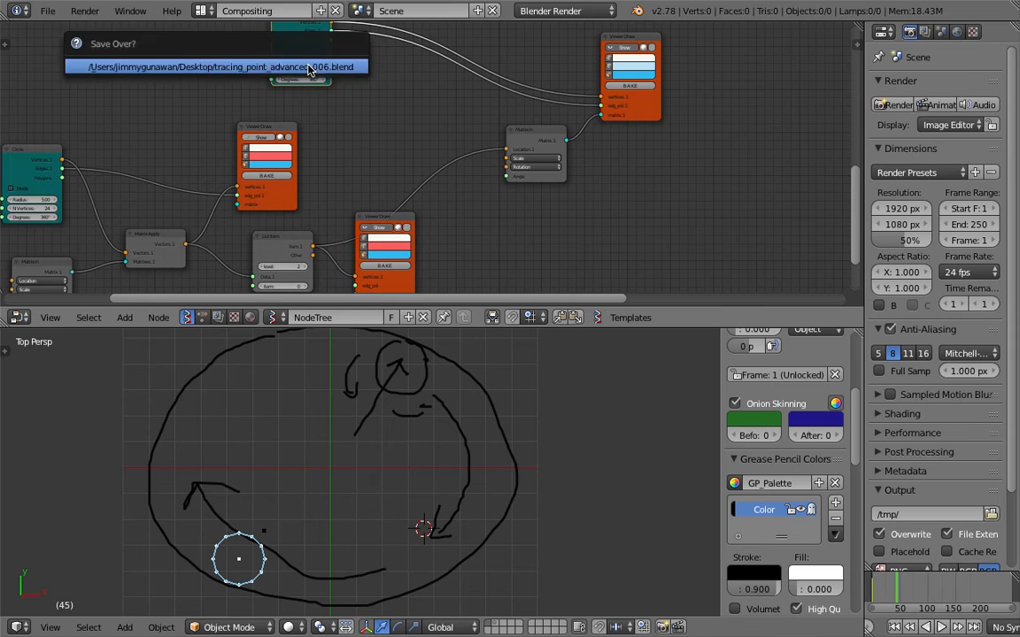
pyautogui.click(310, 69)
# Duplicate the Vector X|Y|Z, multiply and Matrix in group and link Frame info's Current Frame to the copied multiply node's x.
pyautogui.moveTo(397, 186); pyautogui.dragTo(494, 164, button='middle')
pyautogui.moveTo(231, 226); pyautogui.dragTo(284, 176, button='middle')
pyautogui.moveTo(144, 190); pyautogui.dragTo(163, 185, button='middle')
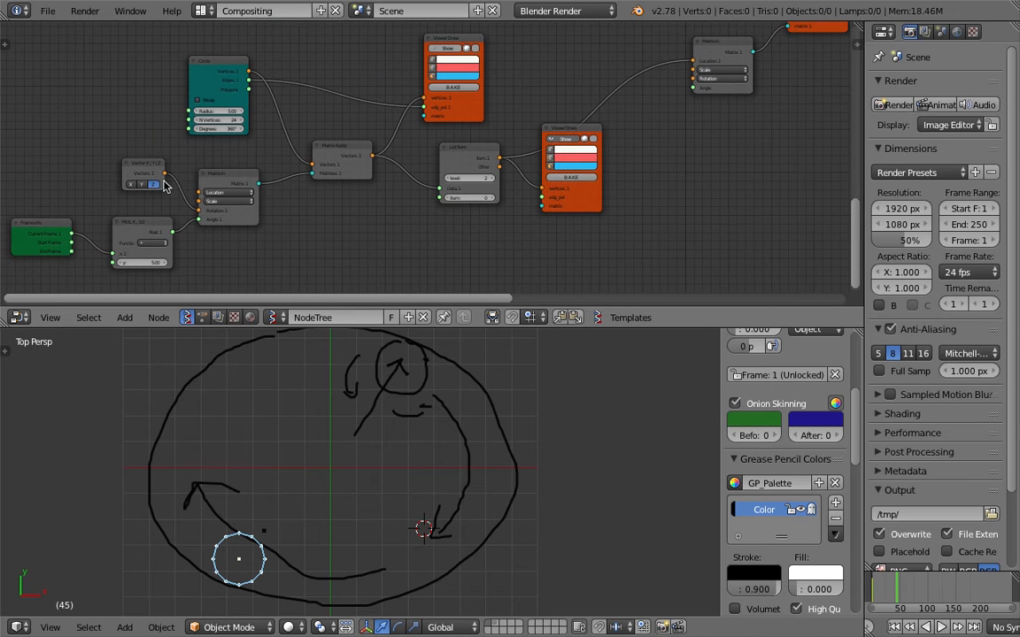
pyautogui.scroll(-2, 221, 180)
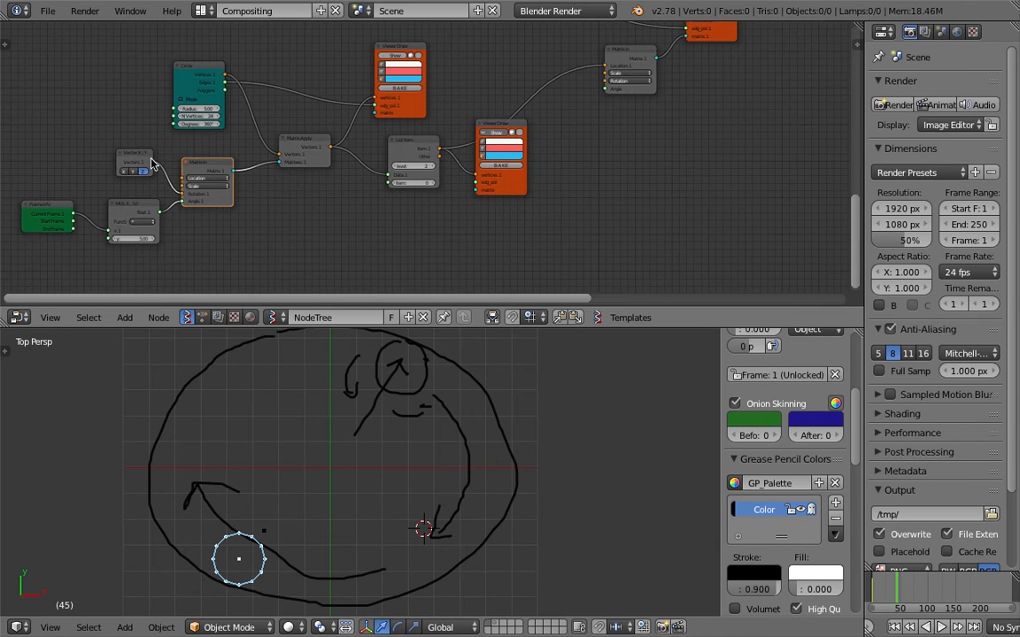
pyautogui.hotkey('shift', 'd')
pyautogui.click(310, 221)
pyautogui.scroll(2, 310, 221)
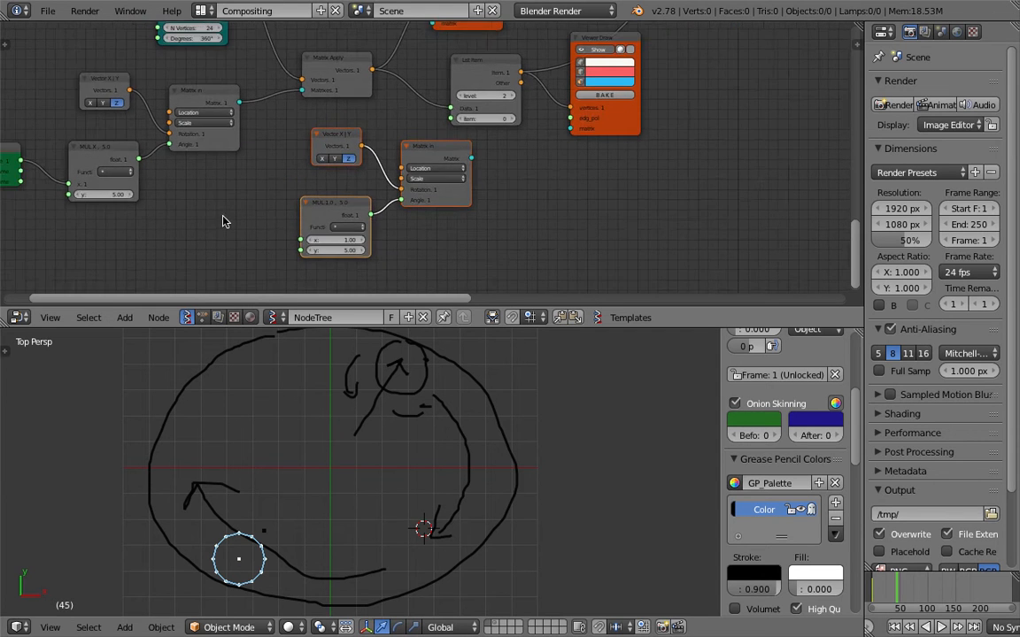
pyautogui.scroll(-1, 221, 219)
pyautogui.moveTo(120, 165); pyautogui.dragTo(378, 238)
# Try to link the duplicated Matrix in to the Rotation input of the small circle's Matrix in, and cut its output link.
pyautogui.moveTo(584, 162); pyautogui.dragTo(376, 247, button='middle')
pyautogui.scroll(-1, 370, 245)
pyautogui.moveTo(333, 239); pyautogui.dragTo(499, 135)
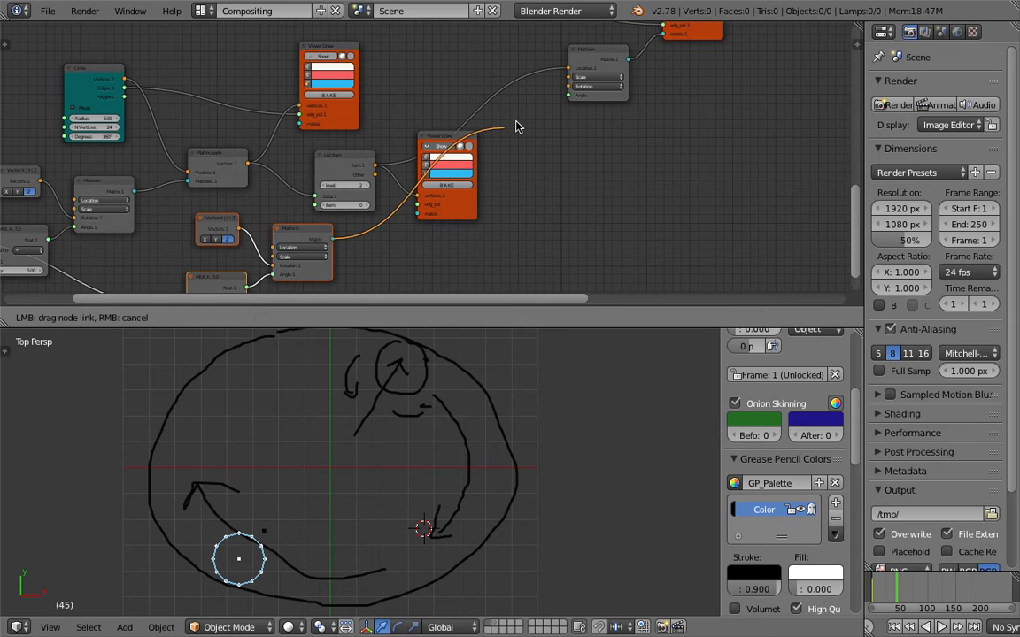
pyautogui.moveTo(567, 91); pyautogui.dragTo(569, 91)
pyautogui.moveTo(619, 169); pyautogui.dragTo(548, 172, button='middle')
pyautogui.moveTo(482, 146); pyautogui.dragTo(583, 127, button='middle')
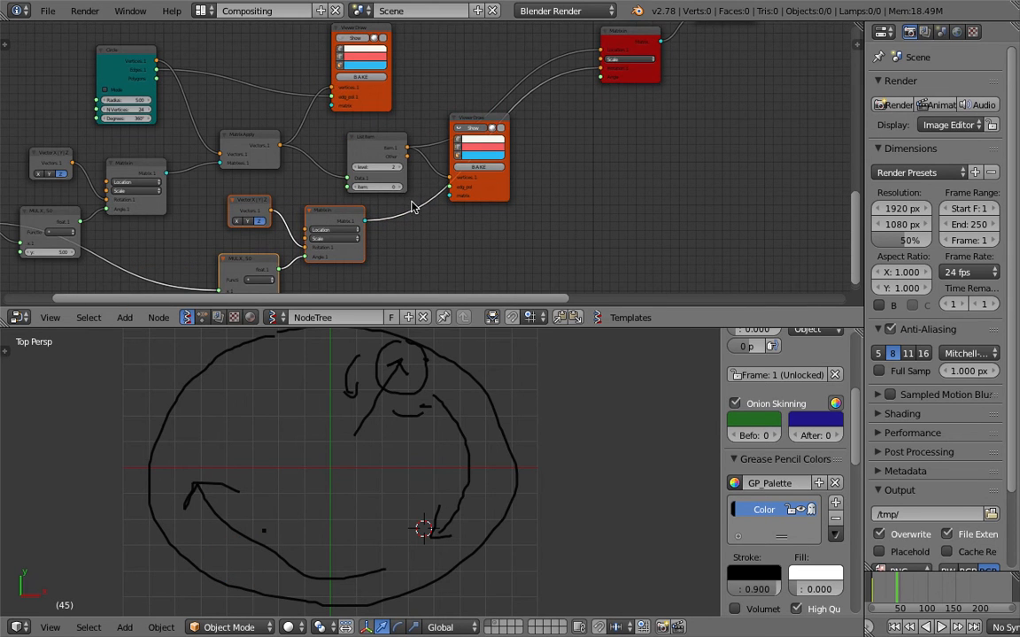
pyautogui.keyDown('ctrl'); pyautogui.moveTo(411, 203); pyautogui.dragTo(411, 236); pyautogui.keyUp('ctrl')
pyautogui.moveTo(442, 192); pyautogui.dragTo(407, 229, button='middle')
pyautogui.scroll(-1, 408, 229)
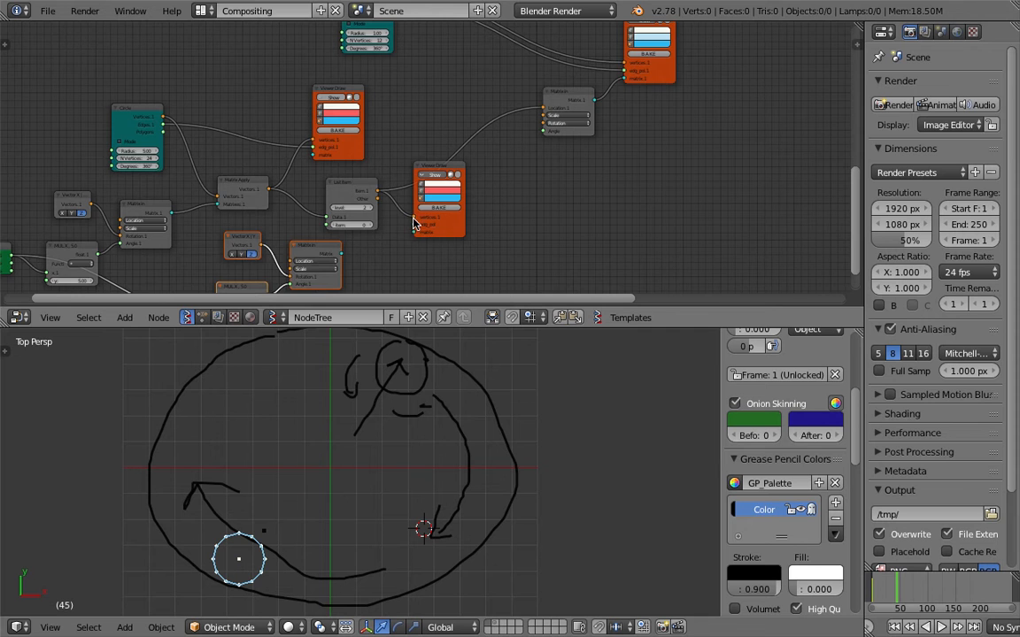
# Link the duplicated Matrix in to the small circle's Viewer Draw matrix input and delete the previous Matrix in node.
pyautogui.scroll(1, 400, 227)
pyautogui.moveTo(335, 261)
pyautogui.mouseDown()
pyautogui.moveTo(426, 216)
pyautogui.moveTo(642, 70)
pyautogui.mouseUp()
pyautogui.moveTo(591, 93); pyautogui.dragTo(574, 95)
pyautogui.press('x')
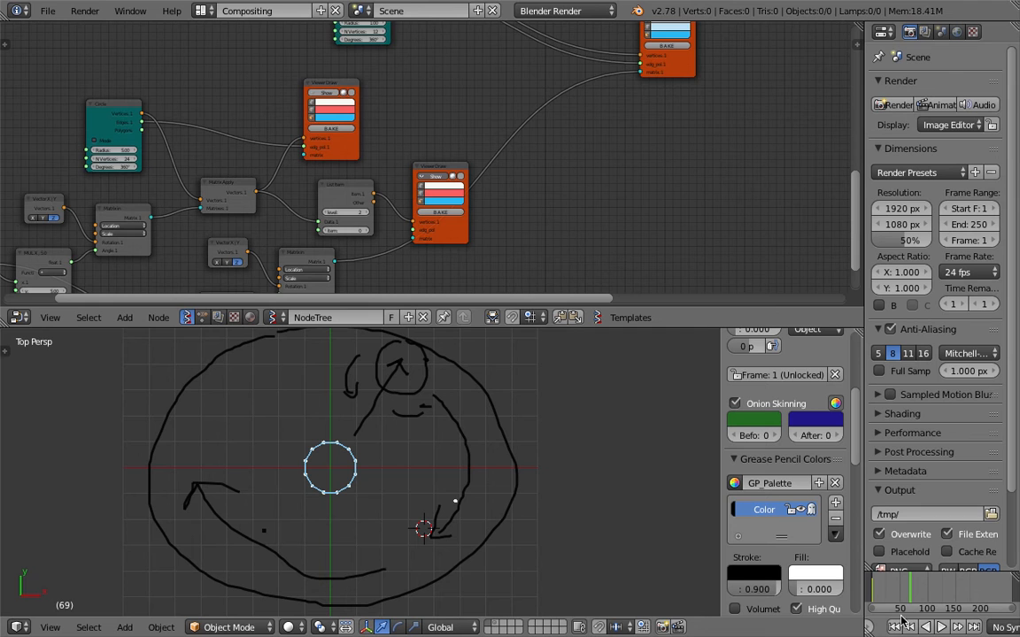
# Rearrange the Viewer Draw, List Item and Matrix in nodes and link List Item's Item output to Matrix in's Location.
pyautogui.moveTo(457, 240); pyautogui.dragTo(535, 187, button='middle')
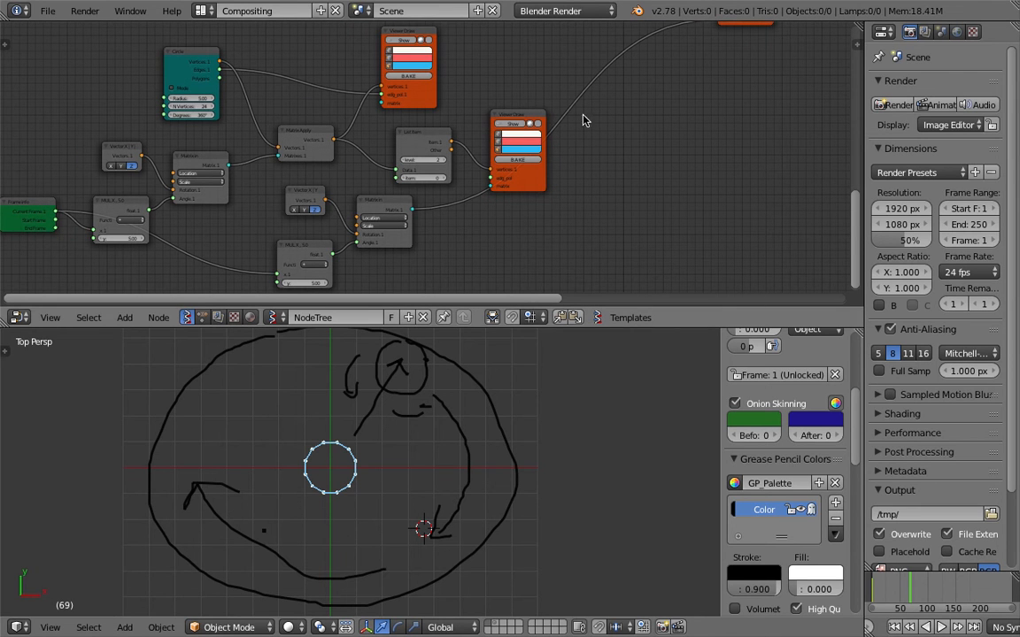
pyautogui.moveTo(524, 115)
pyautogui.mouseDown()
pyautogui.moveTo(575, 122)
pyautogui.moveTo(649, 166)
pyautogui.mouseUp()
pyautogui.moveTo(423, 131)
pyautogui.mouseDown()
pyautogui.moveTo(529, 62)
pyautogui.moveTo(491, 62)
pyautogui.moveTo(437, 175)
pyautogui.mouseUp()
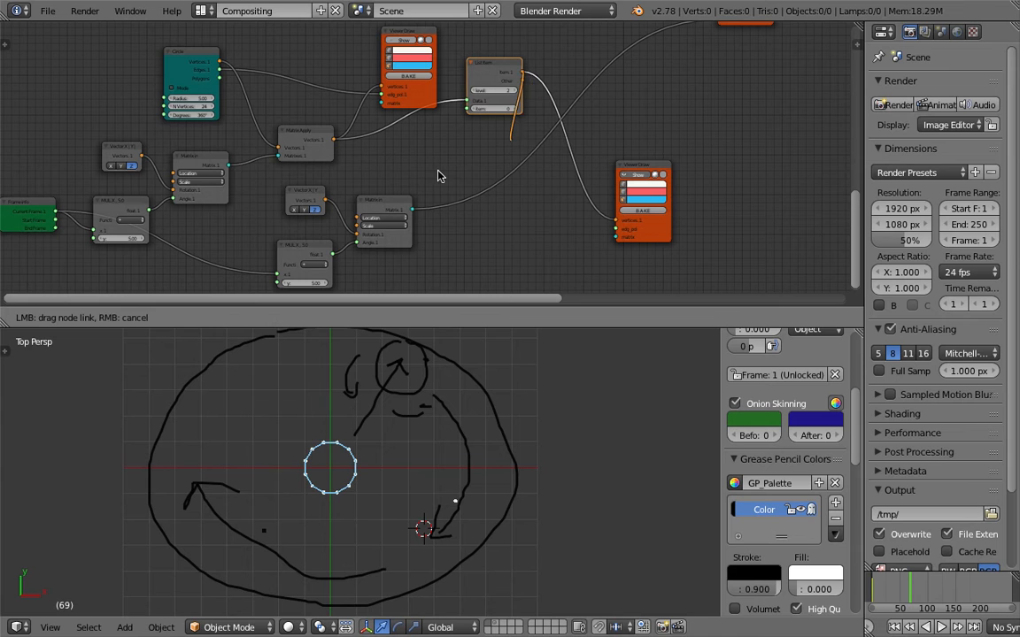
pyautogui.moveTo(361, 217); pyautogui.dragTo(613, 42)
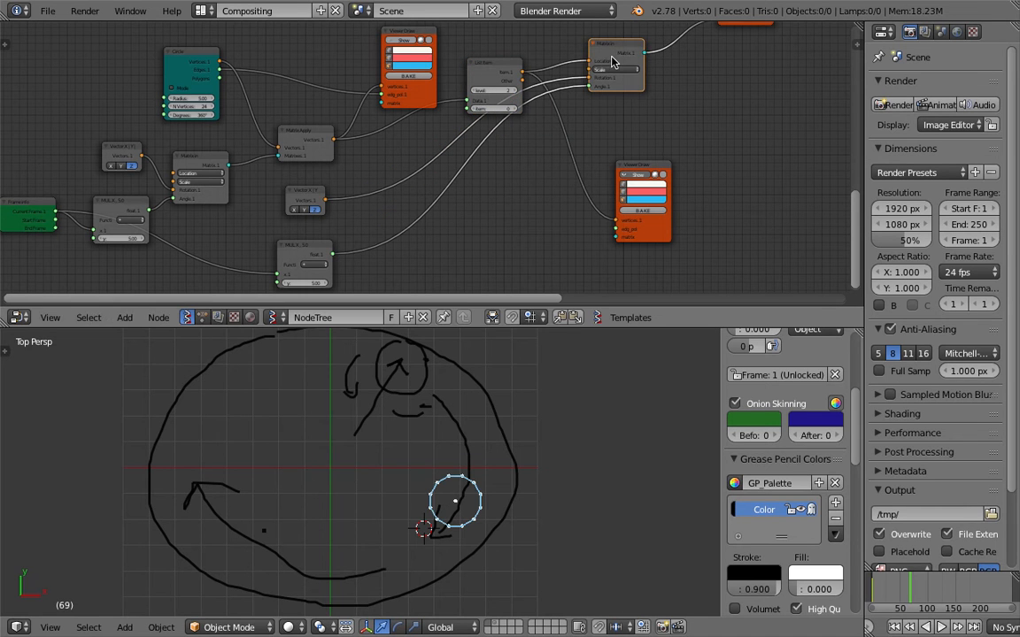
# Set the small circle's multiply y value to 20 while playing the animation, and stop playback.
pyautogui.click(942, 626)
pyautogui.moveTo(327, 256); pyautogui.dragTo(420, 189, button='middle')
pyautogui.scroll(2, 396, 227)
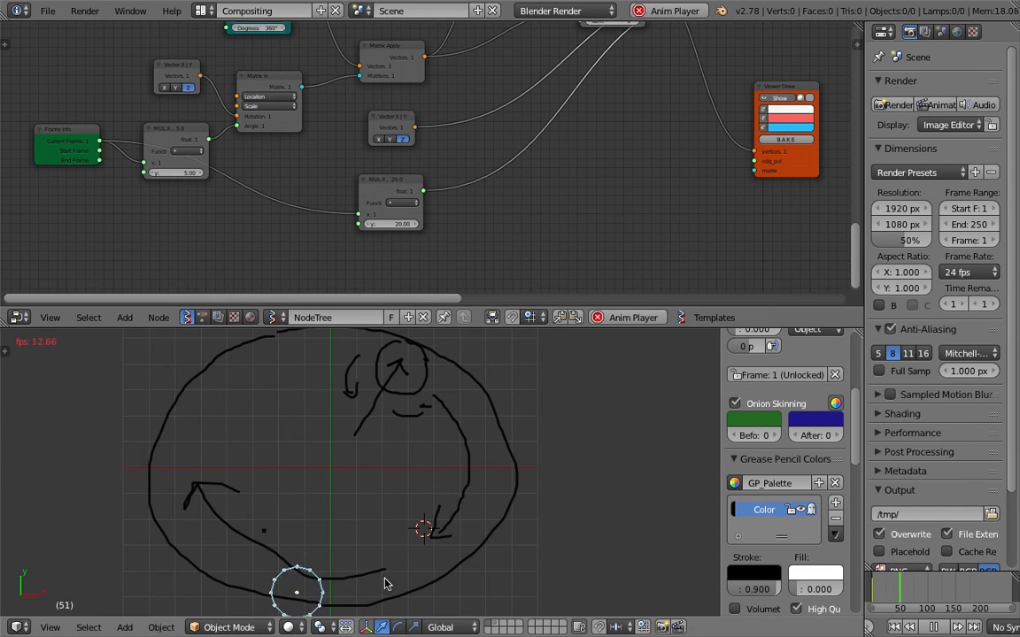
pyautogui.click(936, 626)
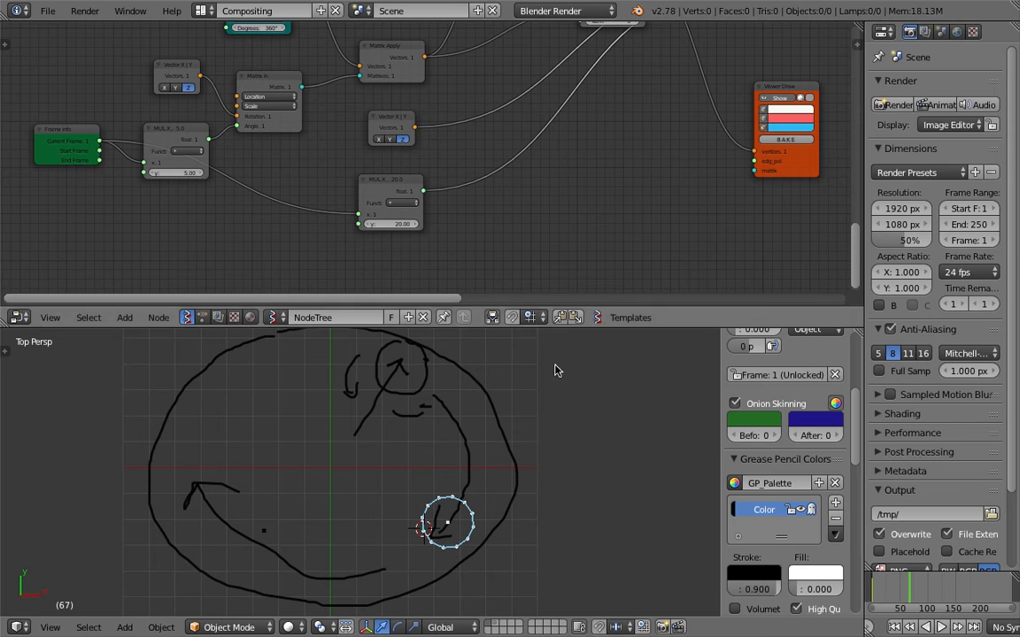
pyautogui.click(540, 409)
pyautogui.scroll(4, 553, 446)
pyautogui.scroll(-3, 595, 444)
# Set the small circle's number of vertices to 36 and save the file.
pyautogui.moveTo(326, 105)
pyautogui.mouseDown(button='middle')
pyautogui.moveTo(326, 148)
pyautogui.moveTo(275, 215)
pyautogui.mouseUp(button='middle')
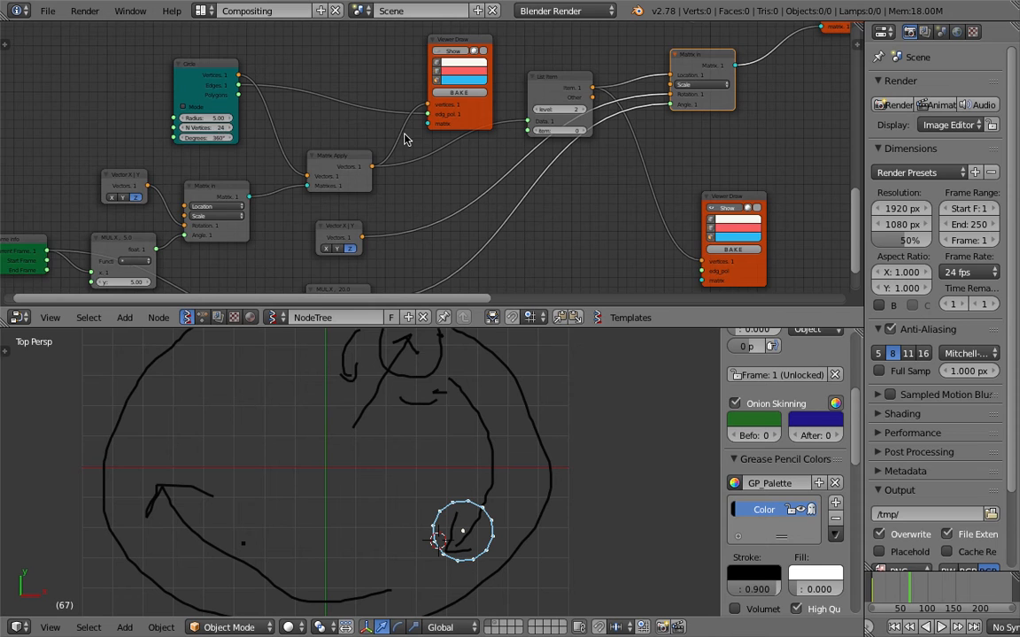
pyautogui.moveTo(404, 139); pyautogui.dragTo(340, 161, button='middle')
pyautogui.moveTo(400, 70); pyautogui.dragTo(380, 70)
pyautogui.moveTo(438, 48); pyautogui.dragTo(391, 168, button='middle')
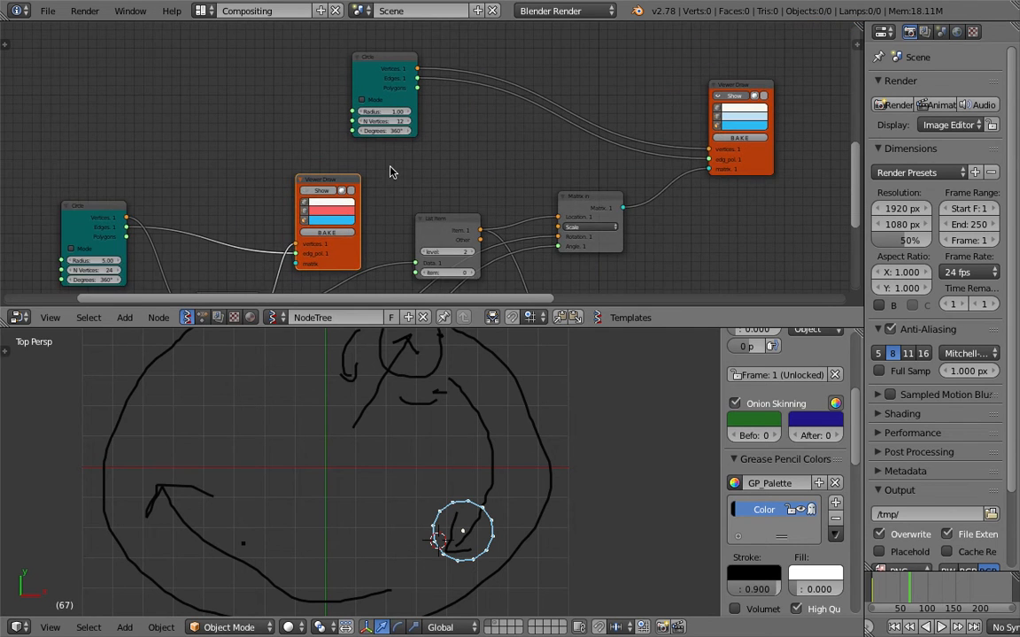
pyautogui.scroll(1, 407, 119)
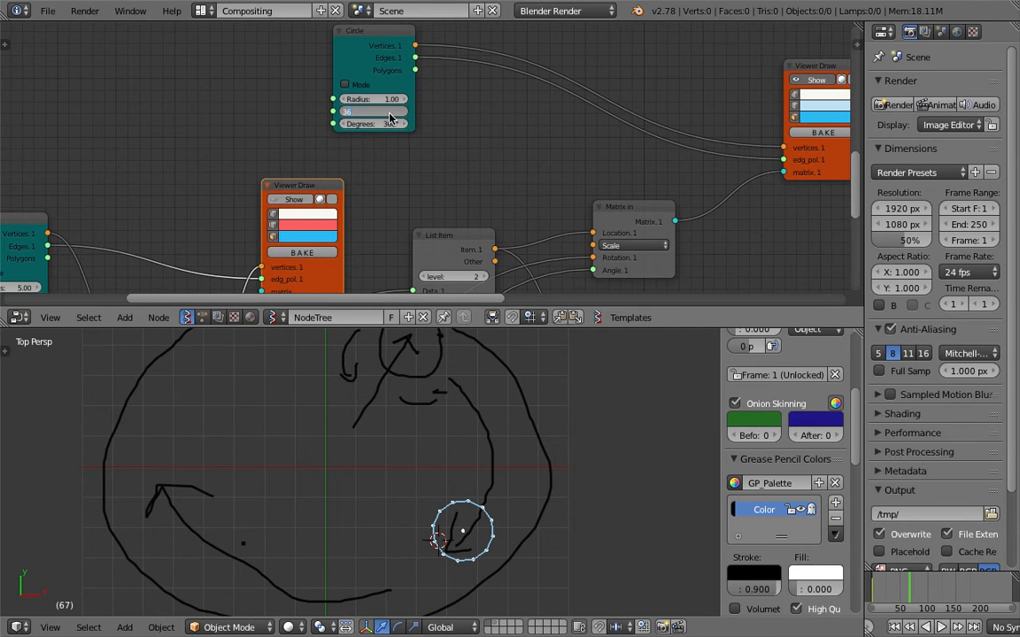
pyautogui.keyDown('shift'); pyautogui.moveTo(512, 493); pyautogui.dragTo(533, 464, button='middle'); pyautogui.keyUp('shift')
pyautogui.scroll(1, 532, 464)
pyautogui.scroll(-2, 535, 466)
pyautogui.hotkey('ctrl', 's')
pyautogui.click(547, 479)
pyautogui.click(558, 488)
# Play the animation and set the large circle's multiply y value to 2.
pyautogui.click(940, 628)
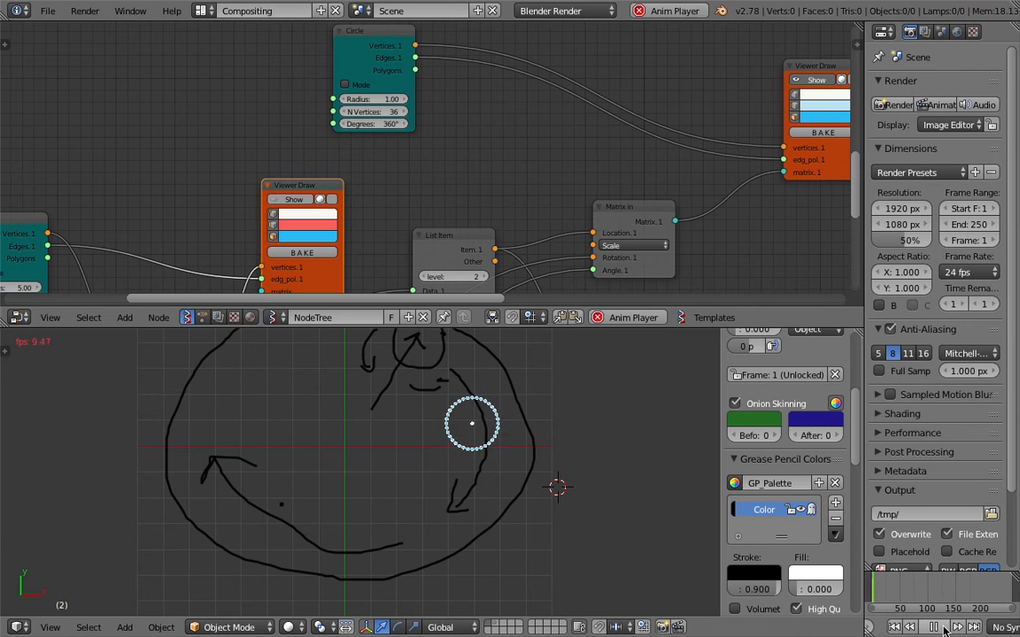
pyautogui.moveTo(157, 203); pyautogui.dragTo(410, 61, button='middle')
pyautogui.moveTo(202, 257); pyautogui.dragTo(293, 139, button='middle')
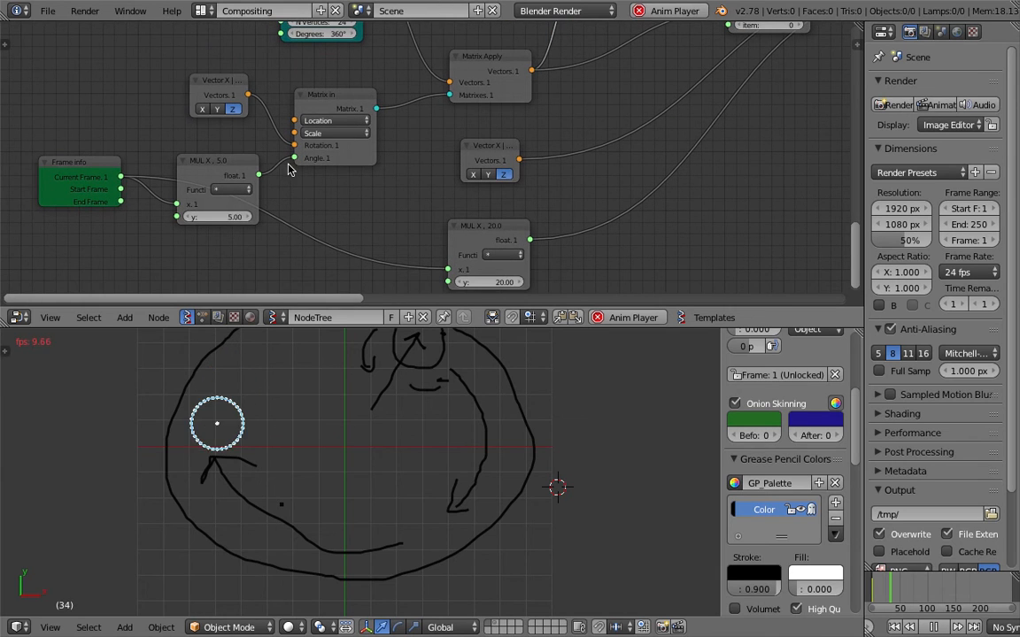
pyautogui.click(233, 219)
pyautogui.press('Return')
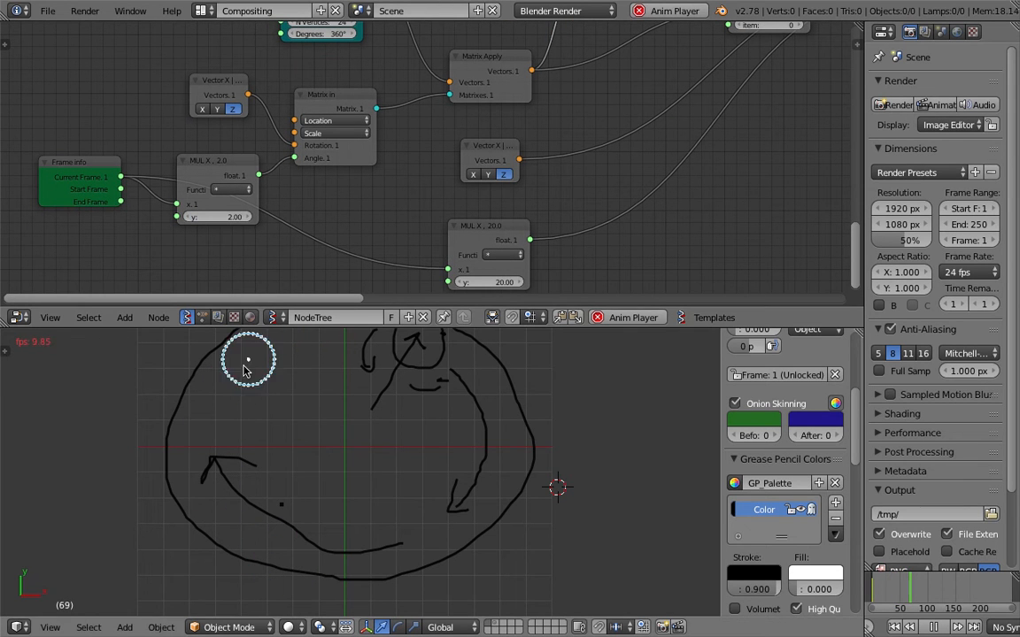
# Try y values of 1 and 3 on the small circle's multiply node during playback, keeping 3, and stop the animation.
pyautogui.click(498, 281)
pyautogui.write('1')
pyautogui.press('Return')
pyautogui.click(487, 282)
pyautogui.write('3')
pyautogui.press('Return')
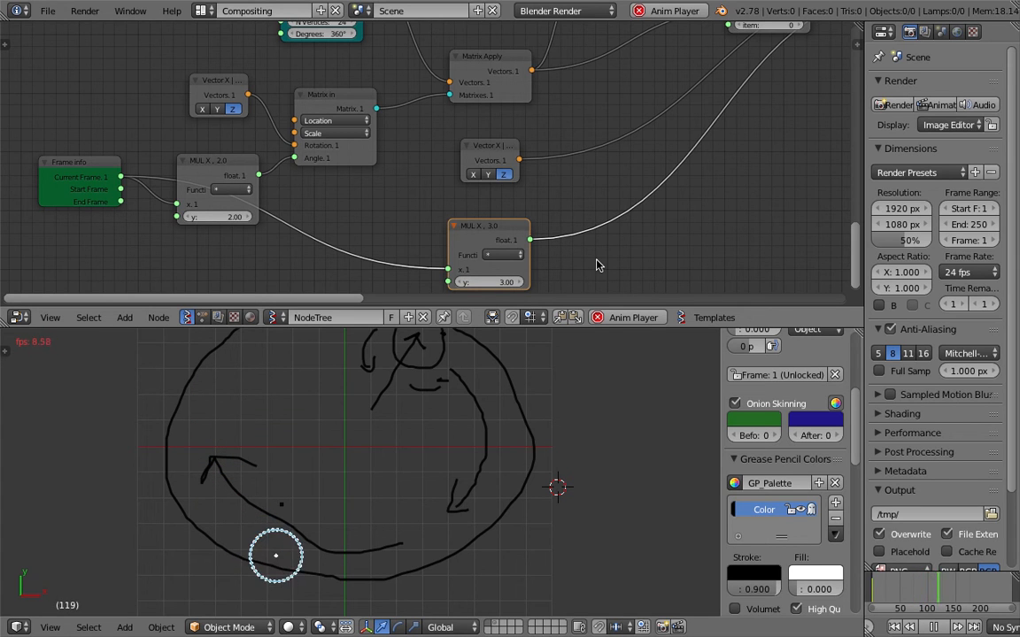
pyautogui.click(938, 629)
# Reposition the List Item and the small circle's Matrix in nodes and save over the existing file.
pyautogui.moveTo(672, 211); pyautogui.dragTo(523, 187, button='middle')
pyautogui.scroll(-3, 523, 187)
pyautogui.moveTo(670, 67); pyautogui.dragTo(538, 133, button='middle')
pyautogui.moveTo(488, 82); pyautogui.dragTo(478, 65)
pyautogui.moveTo(613, 61); pyautogui.dragTo(615, 100)
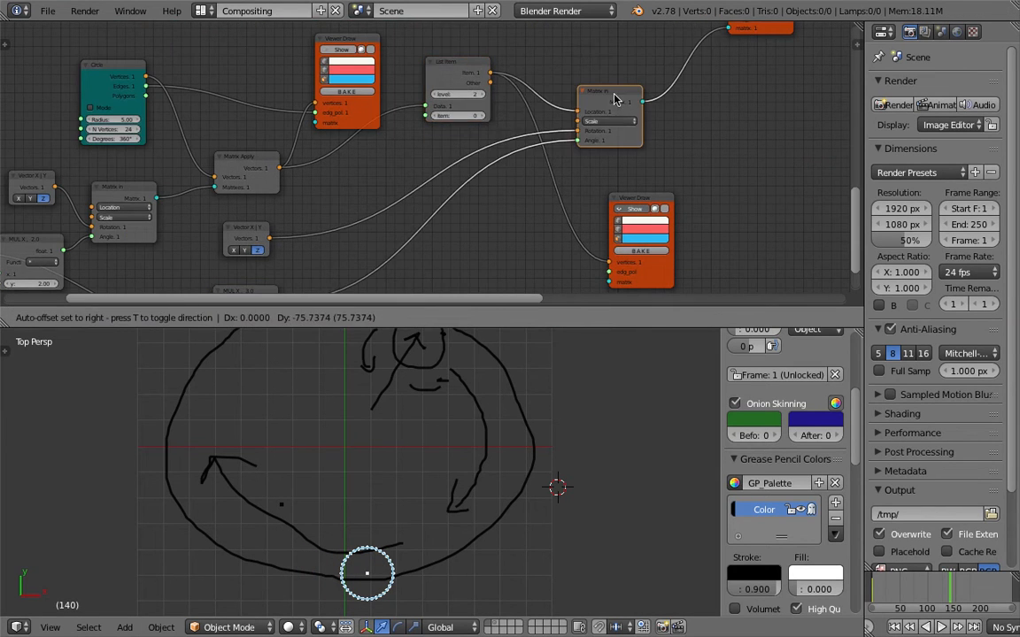
pyautogui.moveTo(559, 152); pyautogui.dragTo(562, 86, button='middle')
pyautogui.hotkey('ctrl', 's')
pyautogui.click(561, 86)
pyautogui.scroll(1, 500, 202)
pyautogui.scroll(-2, 566, 159)
pyautogui.moveTo(603, 119); pyautogui.dragTo(541, 164, button='middle')
pyautogui.scroll(3, 619, 146)
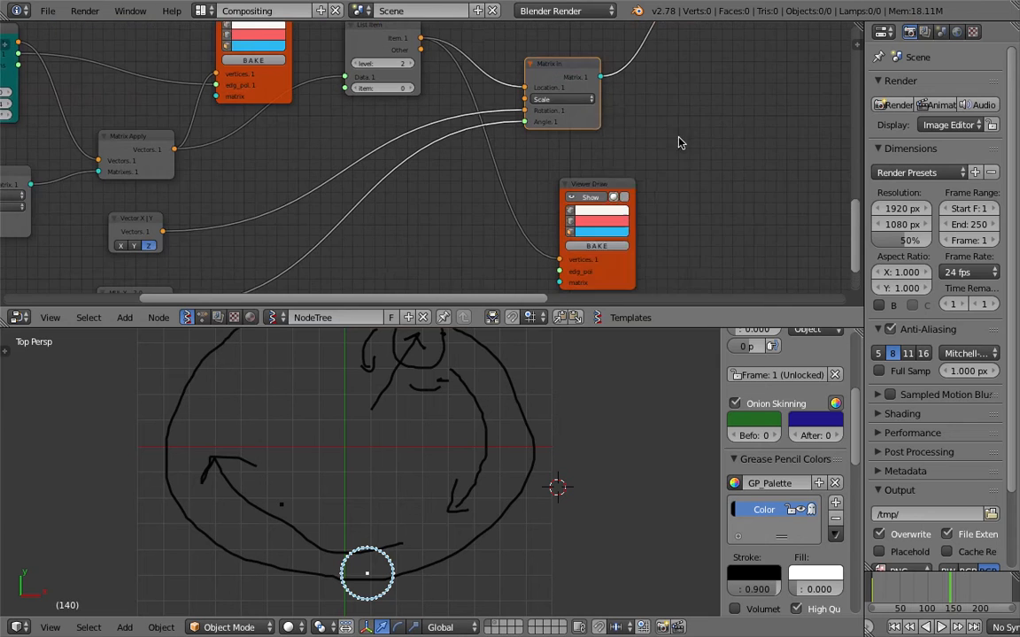
# Add a Viewer Index node beside the small circle's Matrix in node.
pyautogui.hotkey('shift', 'a')
pyautogui.click(680, 138)
pyautogui.write('ind')
pyautogui.press('Down')
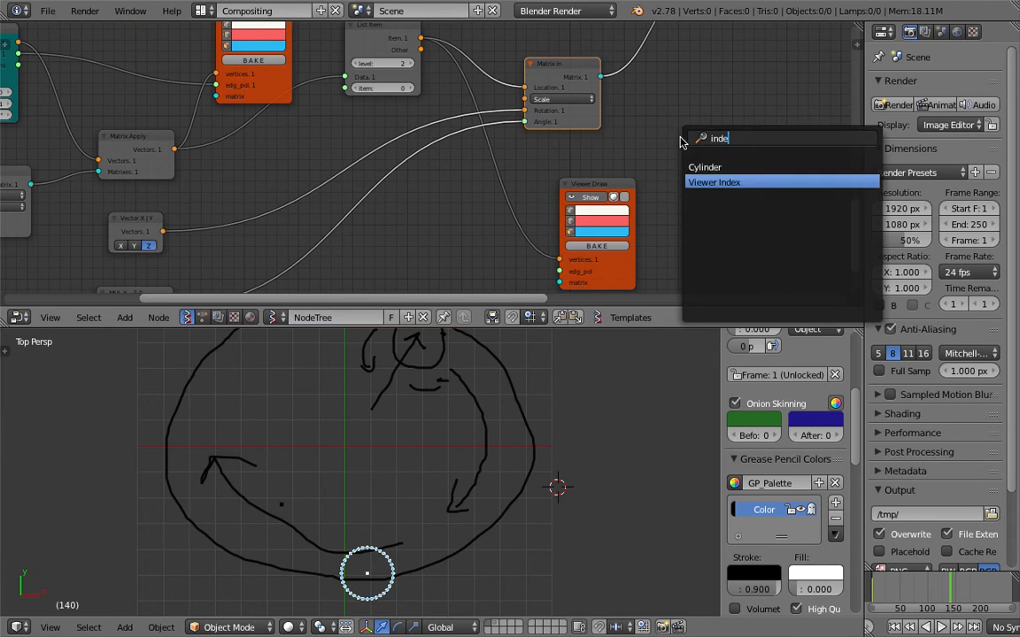
pyautogui.press('Return')
pyautogui.click(708, 92)
# Position the Viewer Index node and feed it the small circle's vertices and the Matrix in node's matrix.
pyautogui.moveTo(612, 91); pyautogui.dragTo(534, 153)
pyautogui.moveTo(534, 153); pyautogui.dragTo(520, 207, button='middle')
pyautogui.scroll(-3, 520, 207)
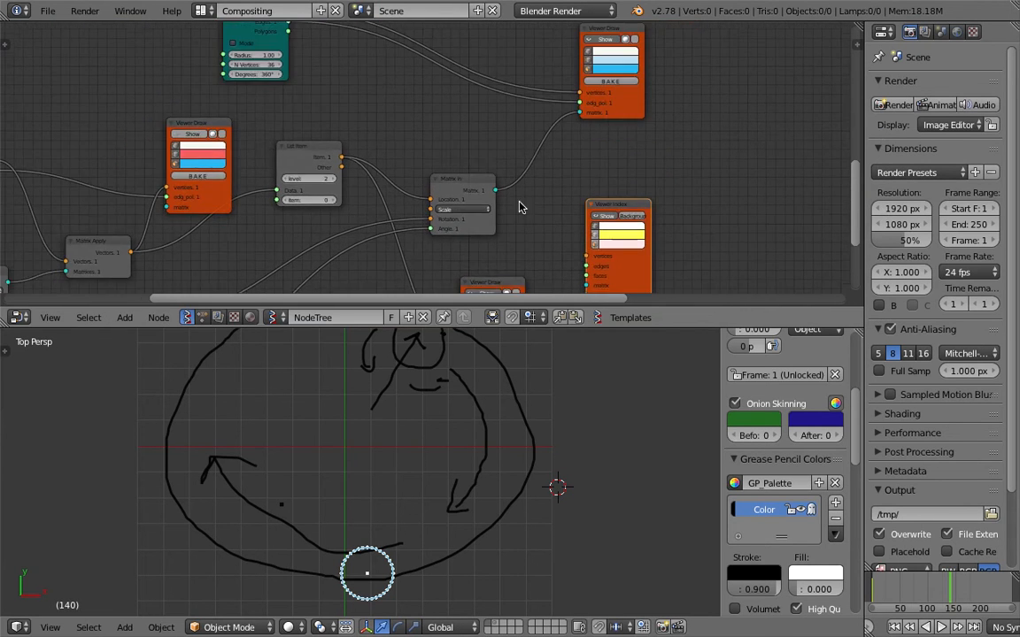
pyautogui.moveTo(603, 211); pyautogui.dragTo(628, 169)
pyautogui.moveTo(339, 68); pyautogui.dragTo(340, 103, button='middle')
pyautogui.moveTo(306, 67); pyautogui.dragTo(321, 69)
pyautogui.moveTo(584, 253); pyautogui.dragTo(606, 250)
pyautogui.moveTo(496, 232); pyautogui.dragTo(606, 278)
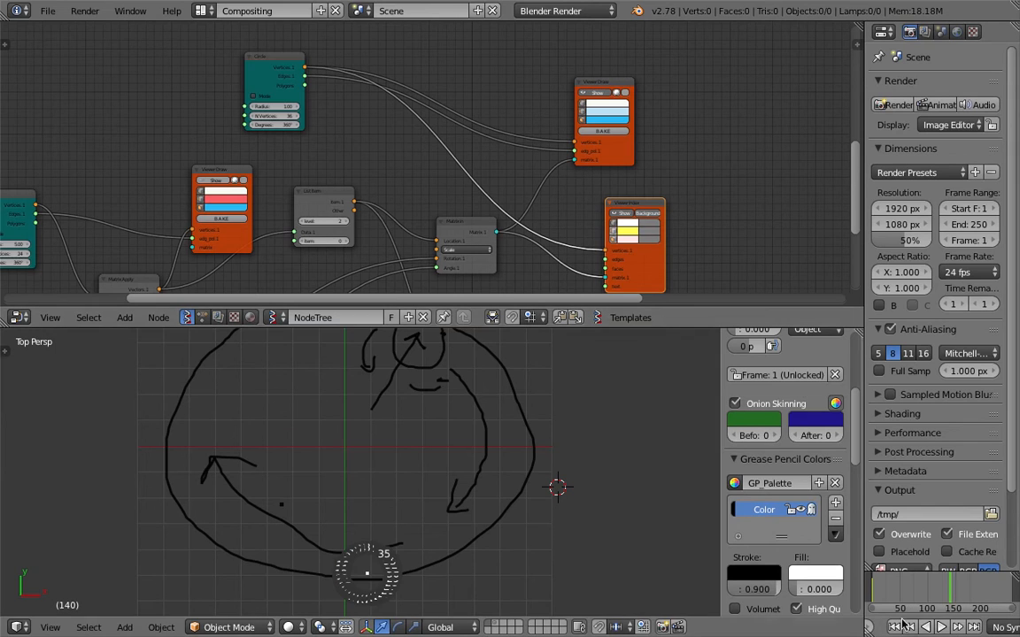
# Play the animation with vertex indices displayed, set the vertex label background to black, and stop playback.
pyautogui.hotkey('alt', 'a')
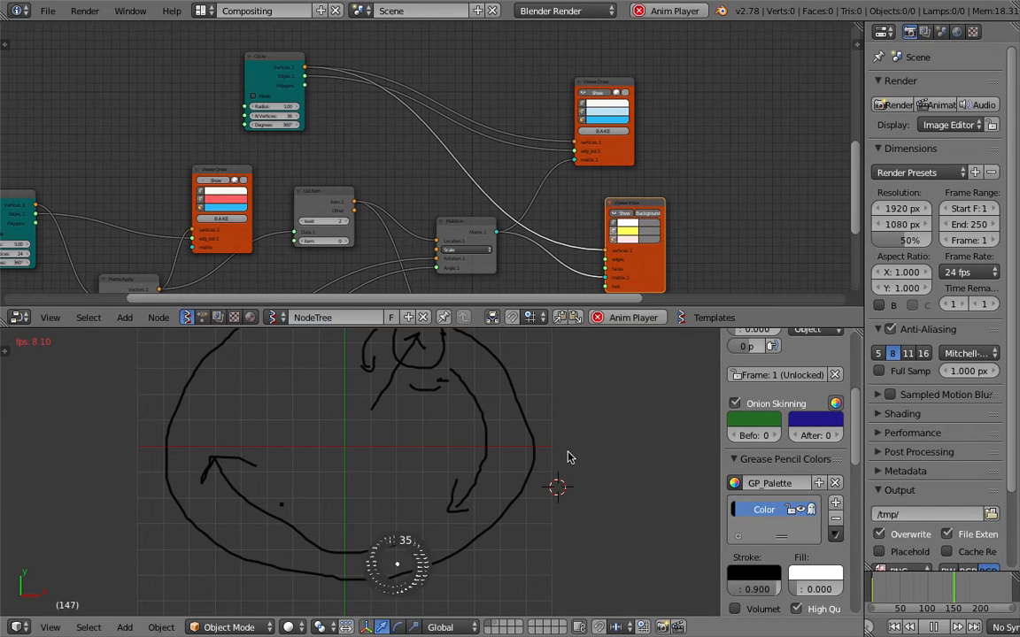
pyautogui.scroll(2, 576, 438)
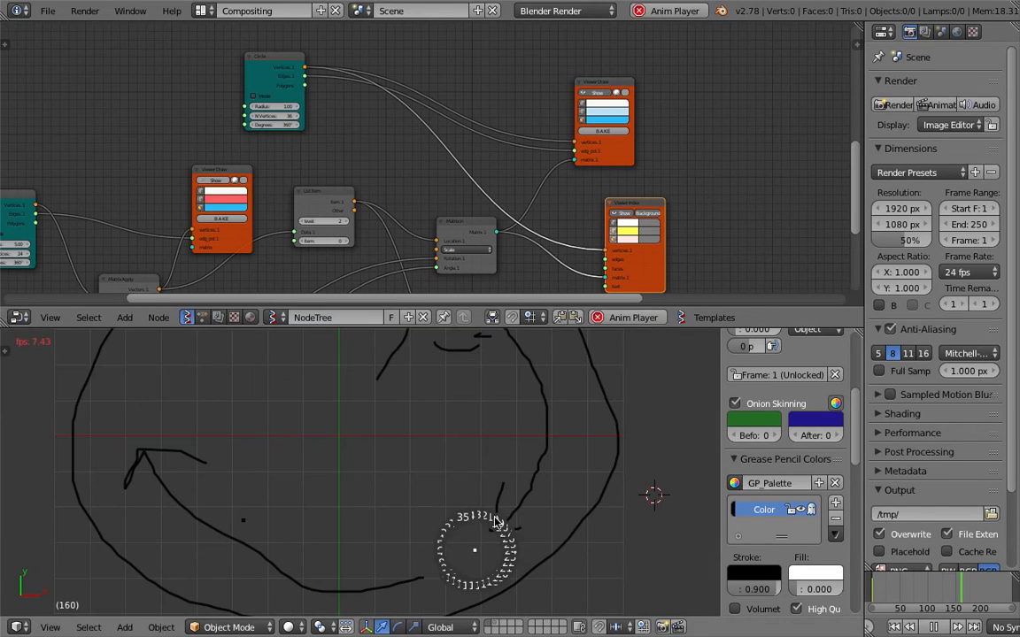
pyautogui.click(649, 225)
pyautogui.click(713, 155)
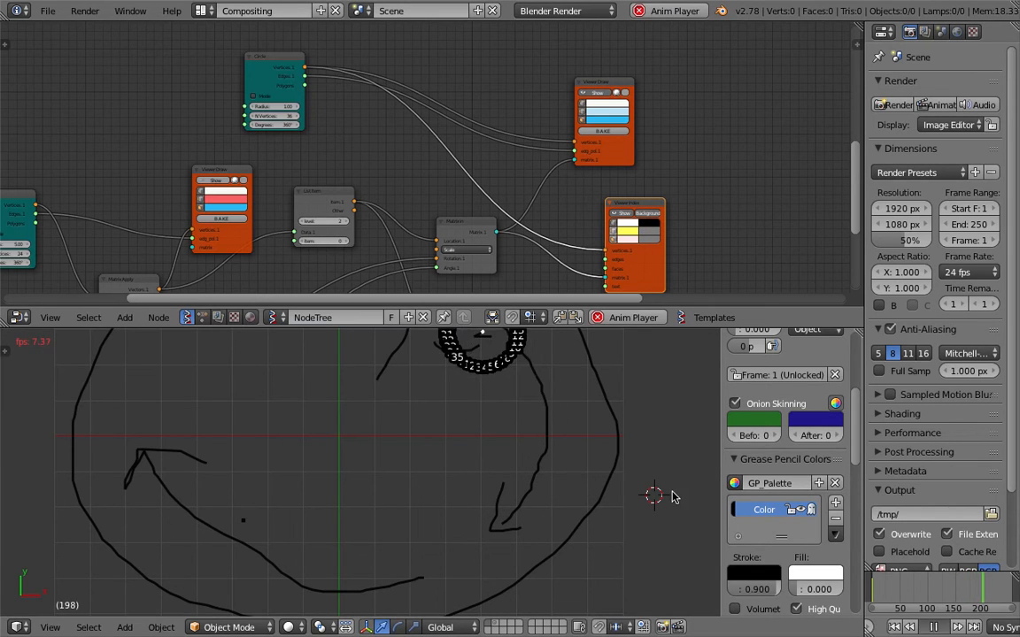
pyautogui.scroll(-2, 502, 431)
pyautogui.hotkey('alt', 'a')
# Play the animation once more to examine how the indexed small circle rotates, and stop playback.
pyautogui.scroll(2, 358, 201)
pyautogui.moveTo(364, 200); pyautogui.dragTo(412, 131, button='middle')
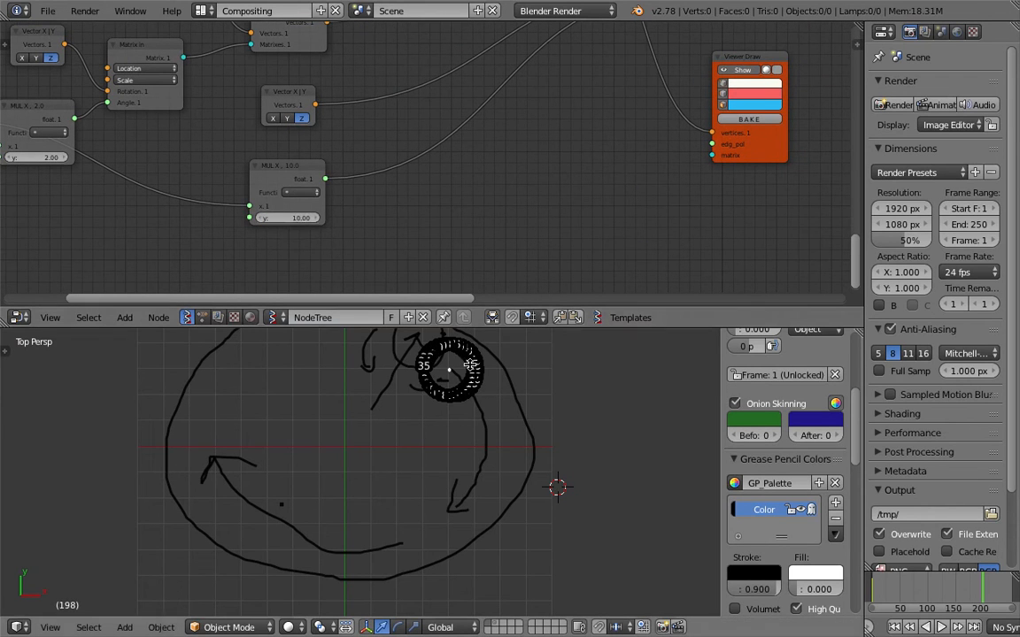
pyautogui.click(940, 627)
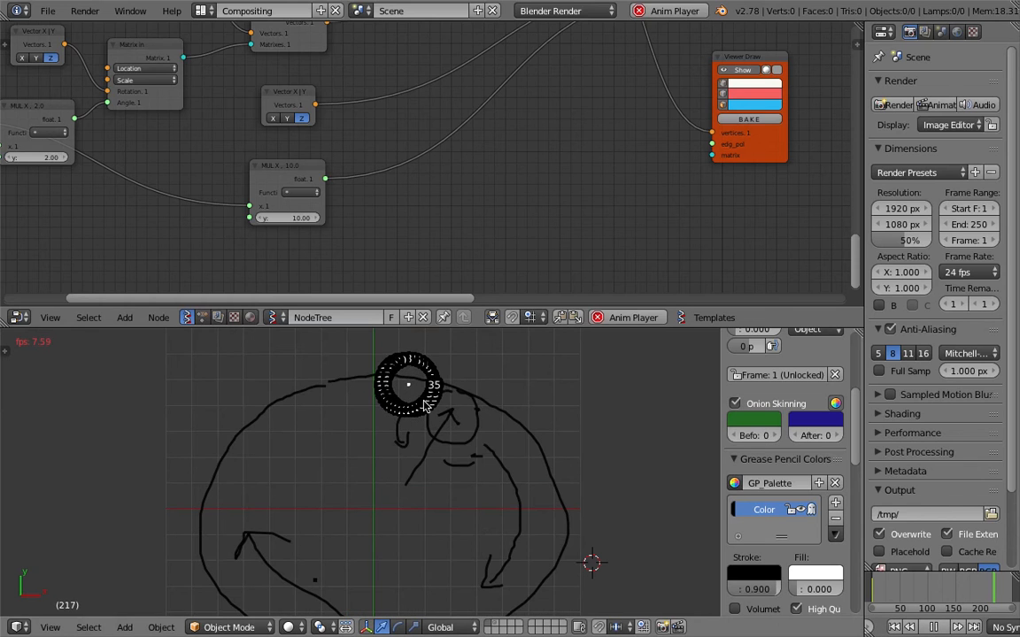
pyautogui.hotkey('alt', 'a')
# Save the file as the incremented version tracing_point_advanced_007.blend.
pyautogui.scroll(-5, 660, 212)
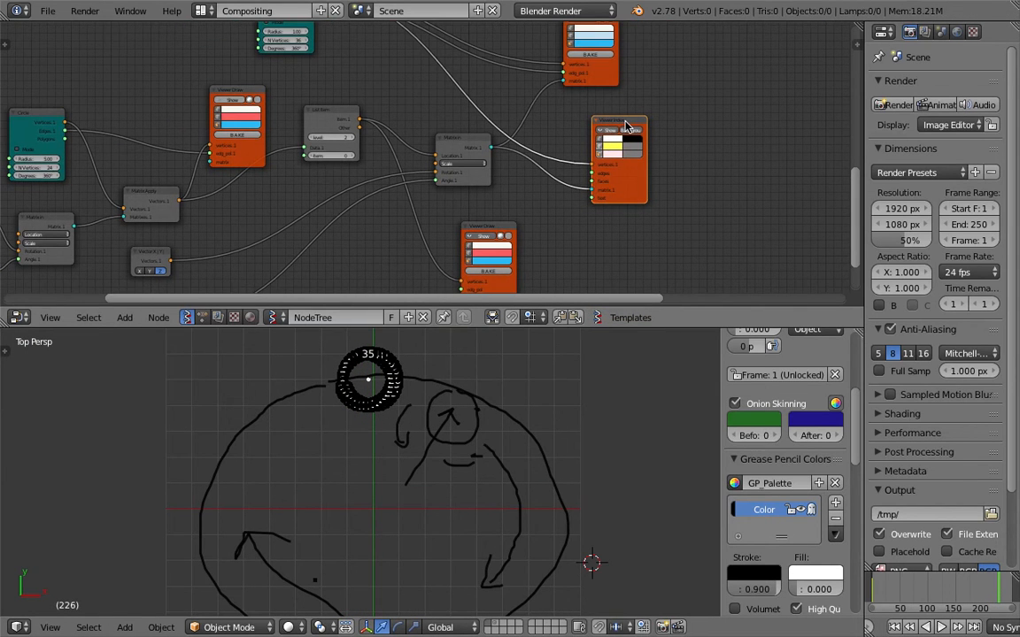
pyautogui.click(48, 11)
pyautogui.click(62, 142)
pyautogui.click(903, 71)
pyautogui.click(956, 53)
# Delete the Viewer Index node and the Viewer Draw fed by the List Item, and save over the file.
pyautogui.press('x')
pyautogui.moveTo(485, 160); pyautogui.dragTo(457, 136)
pyautogui.moveTo(461, 228)
pyautogui.mouseDown()
pyautogui.moveTo(466, 170)
pyautogui.moveTo(433, 181)
pyautogui.moveTo(449, 184)
pyautogui.mouseUp()
pyautogui.press('x')
pyautogui.moveTo(466, 175); pyautogui.dragTo(468, 194, button='middle')
pyautogui.hotkey('ctrl', 's')
pyautogui.click(399, 181)
# Nudge the small circle's Matrix in and Viewer Draw nodes and briefly preview the animation.
pyautogui.moveTo(433, 141); pyautogui.dragTo(460, 135)
pyautogui.click(892, 588)
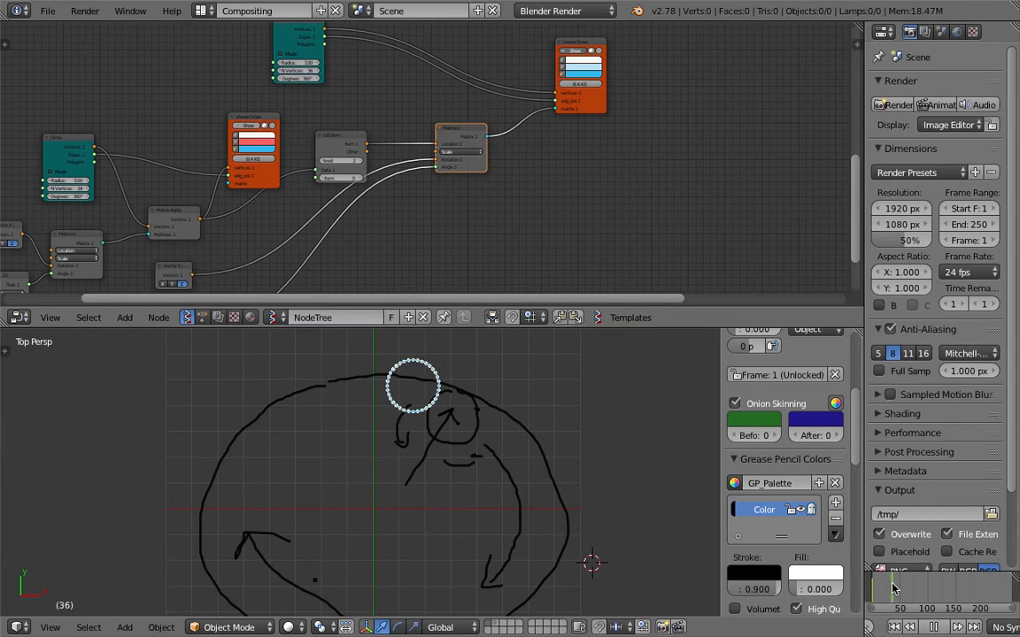
pyautogui.press('Escape')
pyautogui.moveTo(558, 96); pyautogui.dragTo(527, 95)
# Tidy the Matrix Apply, List Item, UV Connection and Viewer Draw nodes of the upper group into a compact row.
pyautogui.scroll(-2, 326, 136)
pyautogui.moveTo(337, 60); pyautogui.dragTo(415, 88)
pyautogui.scroll(-2, 379, 205)
pyautogui.moveTo(453, 136)
pyautogui.mouseDown(button='middle')
pyautogui.moveTo(452, 176)
pyautogui.moveTo(488, 238)
pyautogui.moveTo(485, 267)
pyautogui.mouseUp(button='middle')
pyautogui.scroll(4, 475, 145)
pyautogui.scroll(1, 476, 145)
pyautogui.moveTo(561, 167); pyautogui.dragTo(538, 144)
pyautogui.moveTo(636, 149); pyautogui.dragTo(624, 160)
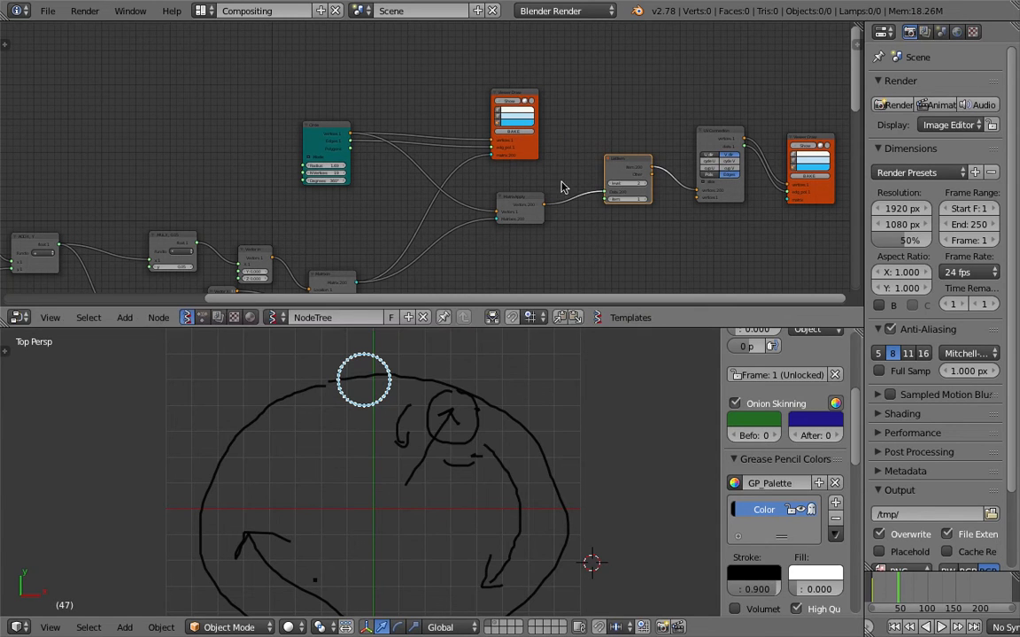
pyautogui.moveTo(534, 199); pyautogui.dragTo(546, 199)
pyautogui.moveTo(630, 165); pyautogui.dragTo(620, 193)
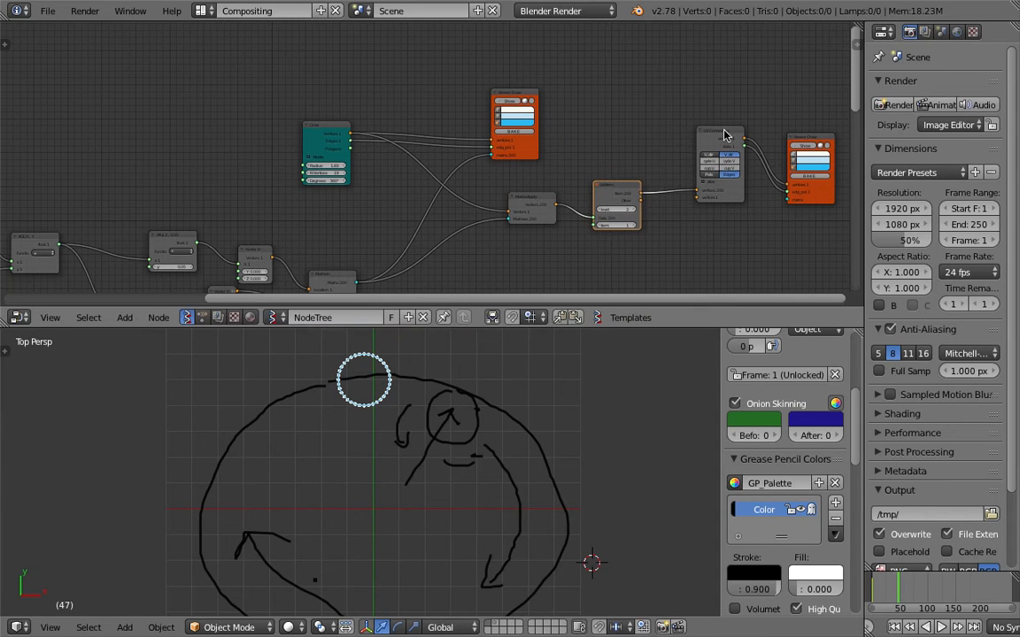
pyautogui.moveTo(724, 135); pyautogui.dragTo(690, 158)
pyautogui.moveTo(781, 149); pyautogui.dragTo(676, 159)
pyautogui.moveTo(737, 150); pyautogui.dragTo(760, 152)
pyautogui.scroll(-1, 760, 154)
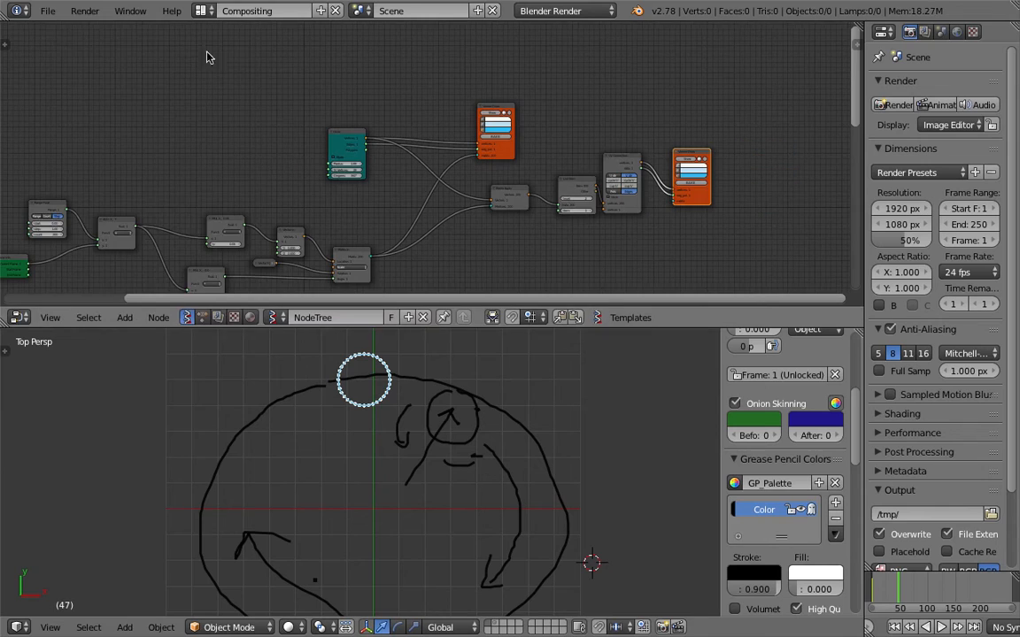
# Save the file as the incremented version tracing_point_advanced_008.blend.
pyautogui.click(48, 10)
pyautogui.click(109, 151)
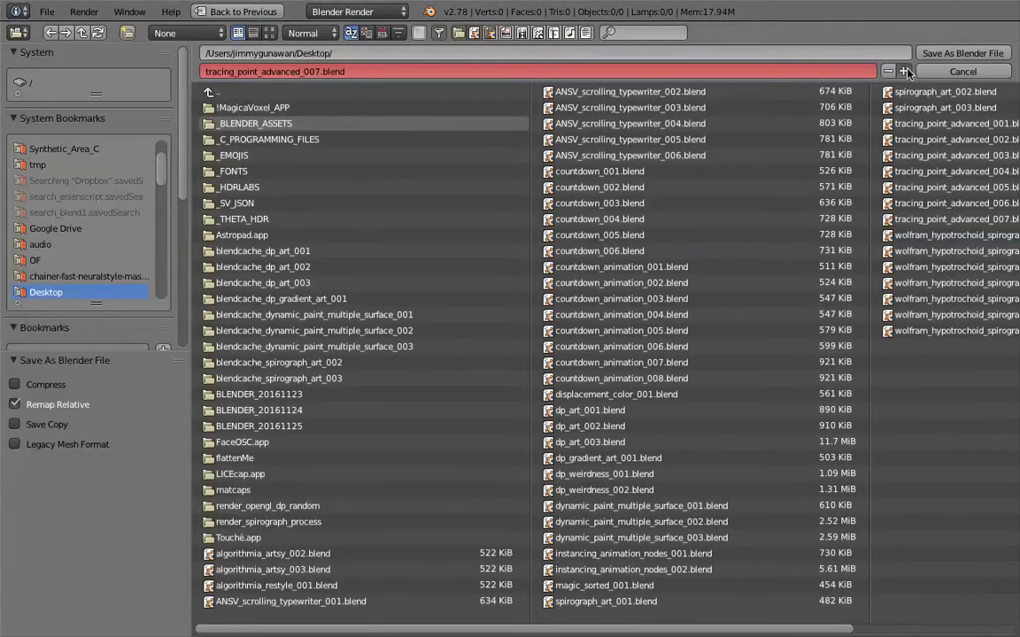
pyautogui.click(905, 72)
pyautogui.click(940, 54)
# Select the whole upper node group and move it clear of the spirograph node group below.
pyautogui.scroll(-2, 644, 182)
pyautogui.moveTo(644, 182); pyautogui.dragTo(637, 99, button='middle')
pyautogui.scroll(-2, 438, 126)
pyautogui.moveTo(418, 130); pyautogui.dragTo(419, 134, button='middle')
pyautogui.press('a')
pyautogui.press('b')
pyautogui.moveTo(147, 51); pyautogui.dragTo(738, 202)
pyautogui.press('g')
pyautogui.click(641, 171)
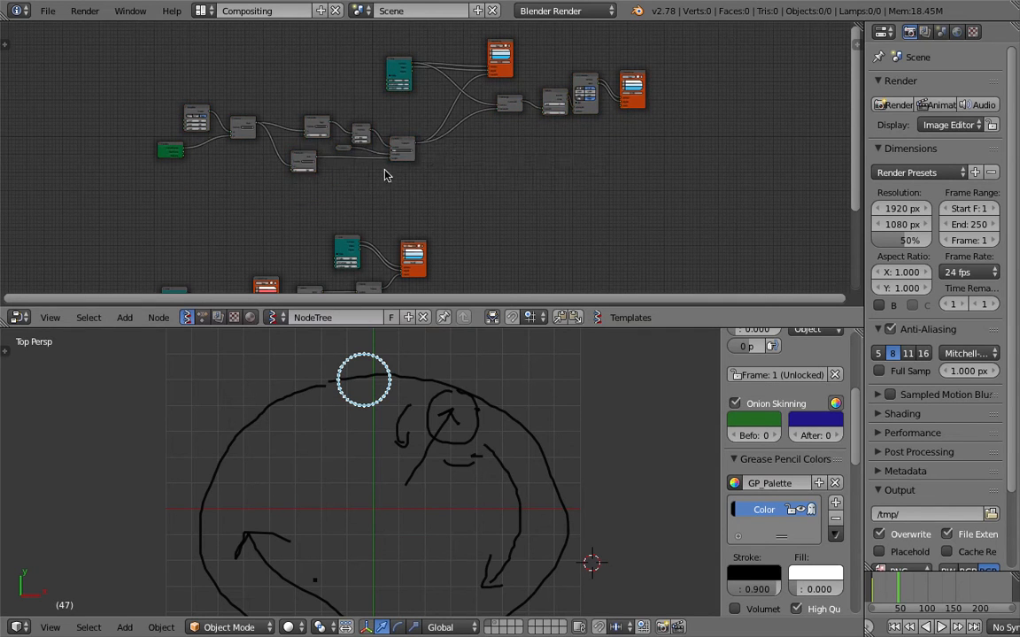
# Move the upper group's Frame info node farther from the ADD node, enlarge the 3D view, and save over the file.
pyautogui.scroll(3, 342, 167)
pyautogui.scroll(3, 194, 173)
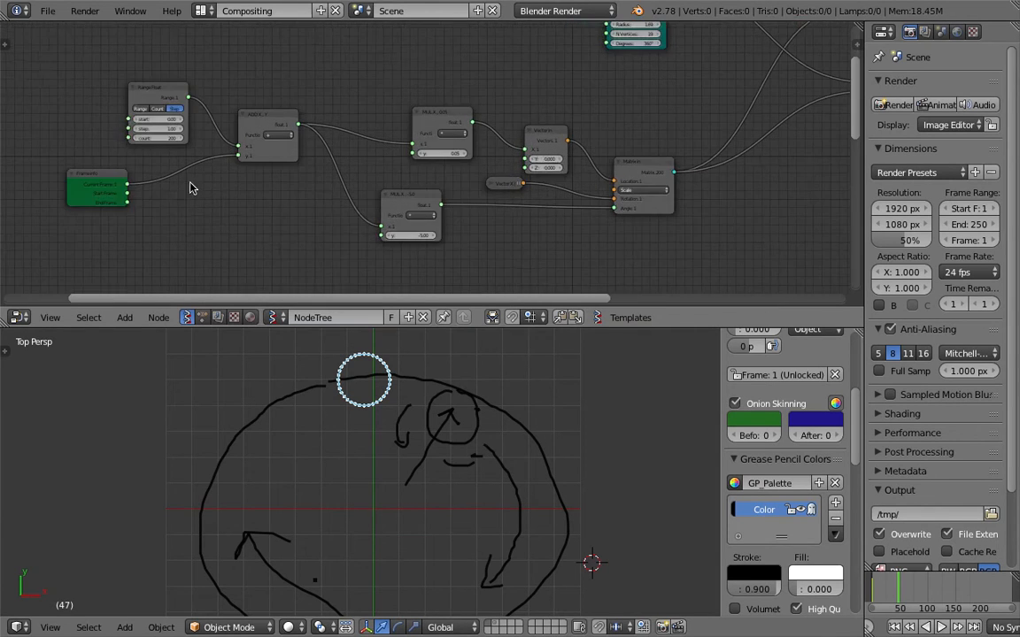
pyautogui.scroll(2, 92, 180)
pyautogui.moveTo(89, 177); pyautogui.dragTo(247, 181, button='middle')
pyautogui.moveTo(186, 191); pyautogui.dragTo(156, 193)
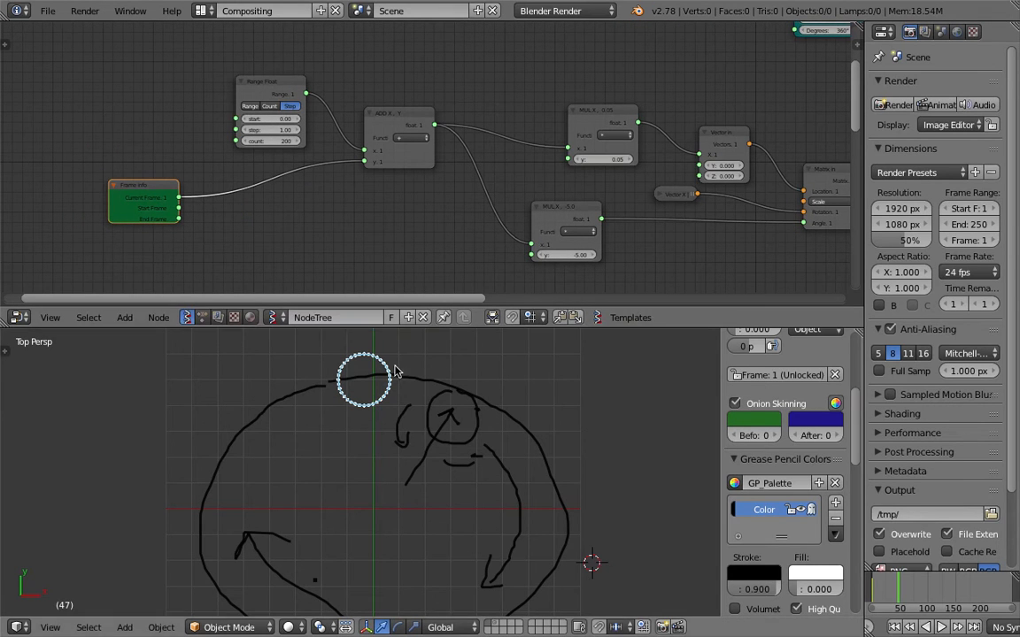
pyautogui.moveTo(450, 329); pyautogui.dragTo(477, 200)
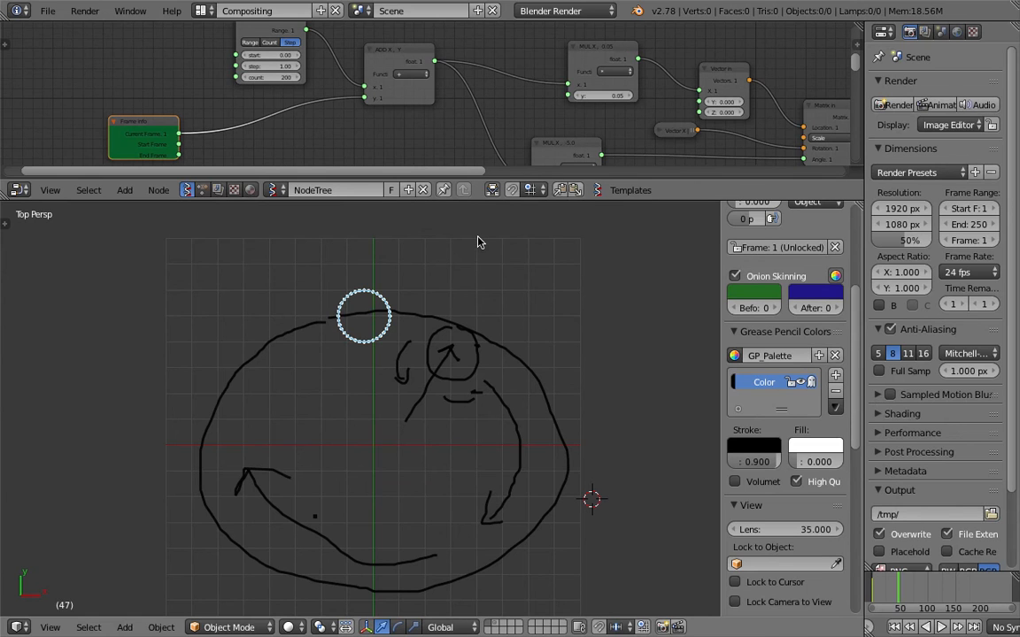
pyautogui.hotkey('ctrl', 's')
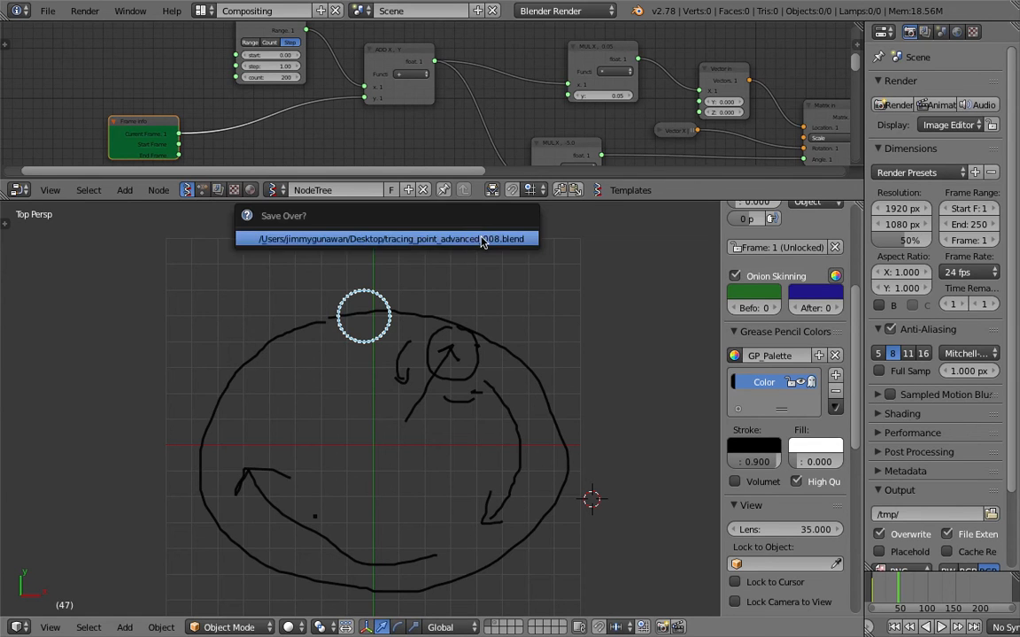
pyautogui.click(478, 236)
# Reposition the upper group's multiply node with y -5.00 and save over the file.
pyautogui.moveTo(304, 108); pyautogui.dragTo(313, 119, button='middle')
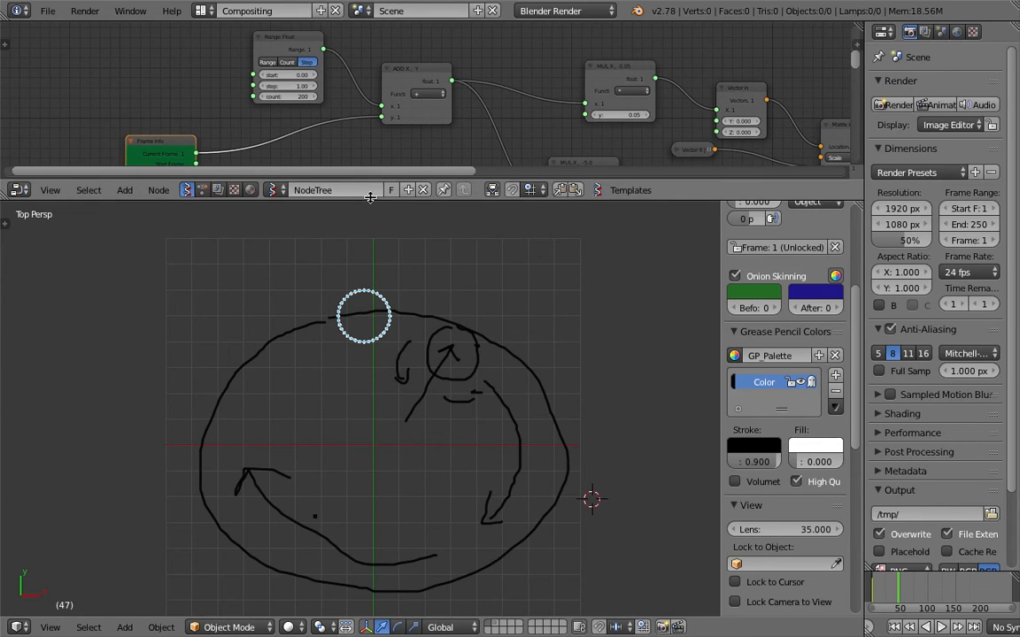
pyautogui.moveTo(371, 201); pyautogui.dragTo(376, 232)
pyautogui.scroll(-4, 484, 161)
pyautogui.moveTo(485, 156); pyautogui.dragTo(402, 101, button='middle')
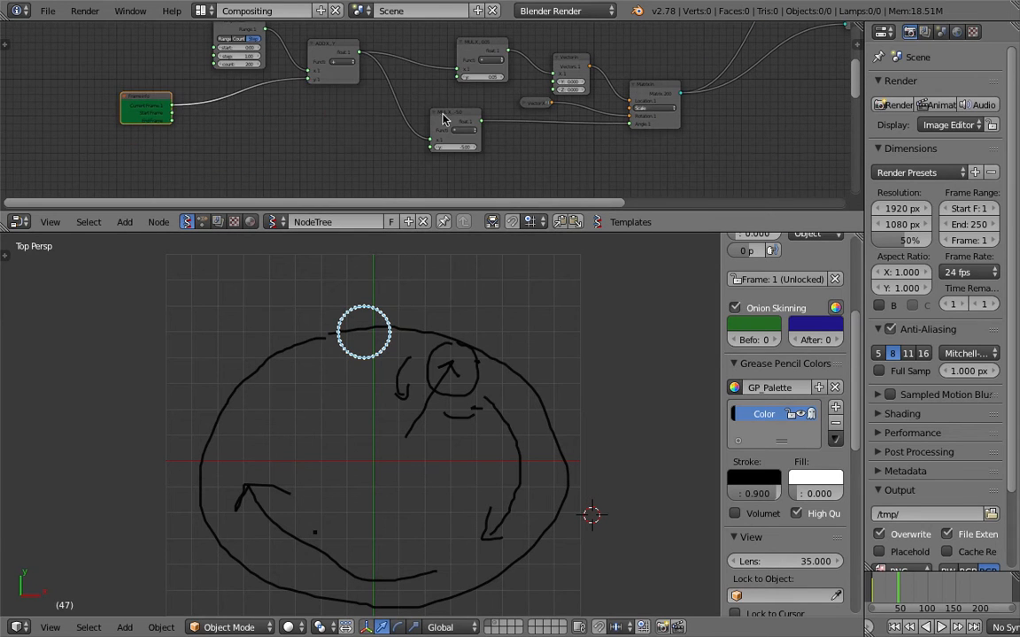
pyautogui.moveTo(454, 121); pyautogui.dragTo(421, 106)
pyautogui.hotkey('ctrl', 's')
pyautogui.click(421, 106)
# Enlarge the node editor, shift the small circle's Viewer Draw node in the lower group, and save over the file.
pyautogui.moveTo(451, 233); pyautogui.dragTo(448, 416)
pyautogui.scroll(-6, 442, 299)
pyautogui.moveTo(458, 294); pyautogui.dragTo(406, 104, button='middle')
pyautogui.hotkey('ctrl', 's')
pyautogui.click(447, 157)
pyautogui.scroll(3, 537, 193)
pyautogui.moveTo(550, 141); pyautogui.dragTo(573, 155)
pyautogui.hotkey('ctrl', 's')
pyautogui.click(572, 155)
# Move the large circle's Viewer Draw node up between its Circle and List Item nodes, and slightly enlarge the 3D view.
pyautogui.moveTo(278, 198); pyautogui.dragTo(383, 161, button='middle')
pyautogui.scroll(-2, 382, 161)
pyautogui.scroll(3, 371, 165)
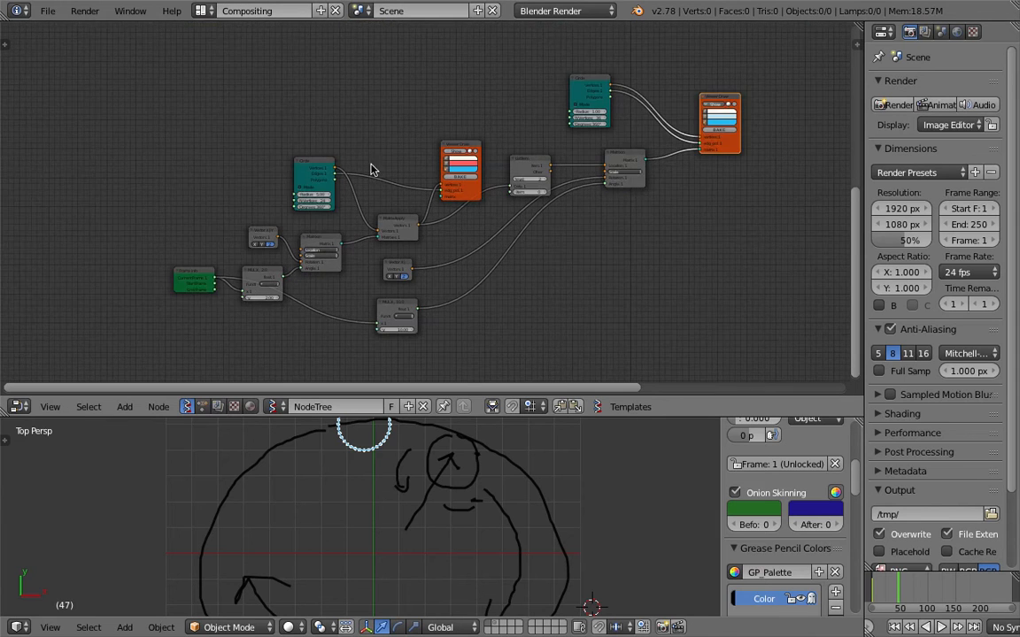
pyautogui.scroll(3, 375, 179)
pyautogui.moveTo(566, 149)
pyautogui.mouseDown()
pyautogui.moveTo(560, 132)
pyautogui.moveTo(487, 95)
pyautogui.mouseUp()
pyautogui.scroll(2, 623, 153)
pyautogui.scroll(1, 387, 455)
pyautogui.scroll(-3, 381, 442)
pyautogui.scroll(-1, 377, 445)
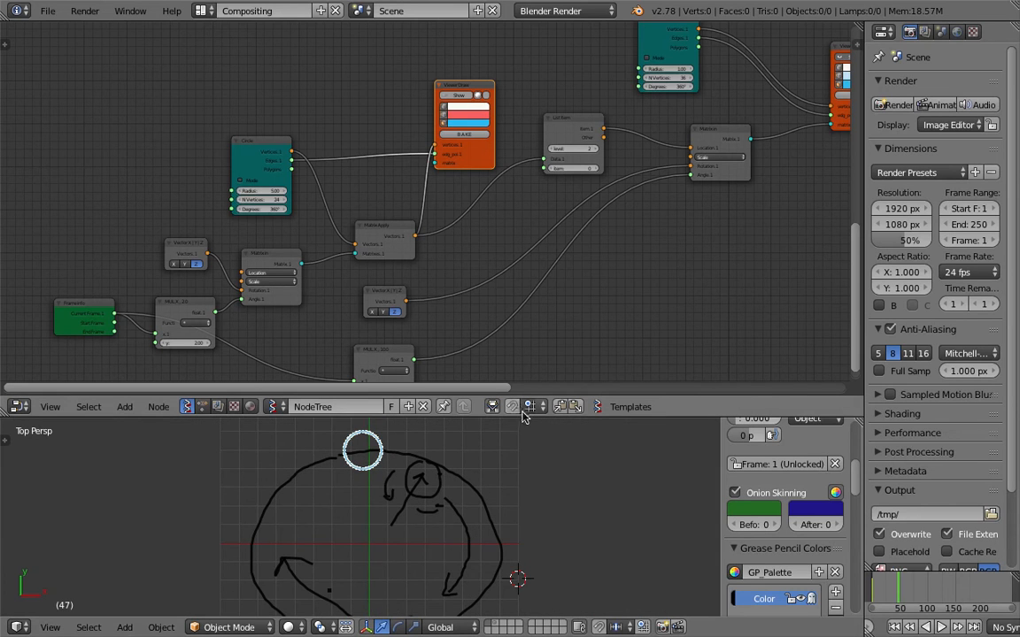
pyautogui.moveTo(483, 416); pyautogui.dragTo(494, 346)
pyautogui.moveTo(556, 279); pyautogui.dragTo(469, 229, button='middle')
# Save the blend file through Save As.
pyautogui.click(47, 10)
pyautogui.click(48, 11)
pyautogui.click(48, 11)
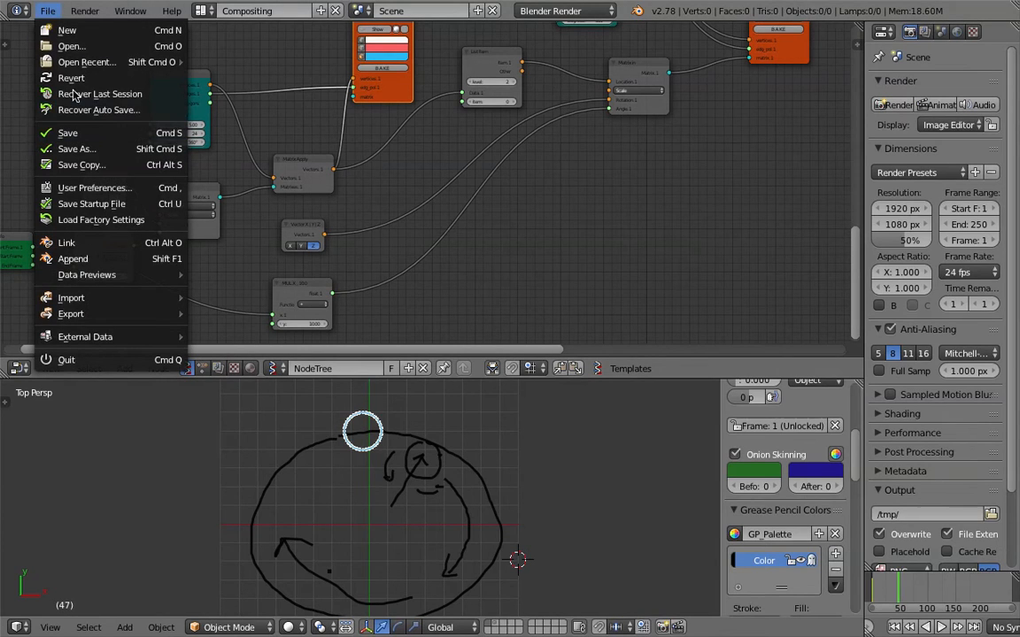
pyautogui.click(76, 148)
pyautogui.click(868, 51)
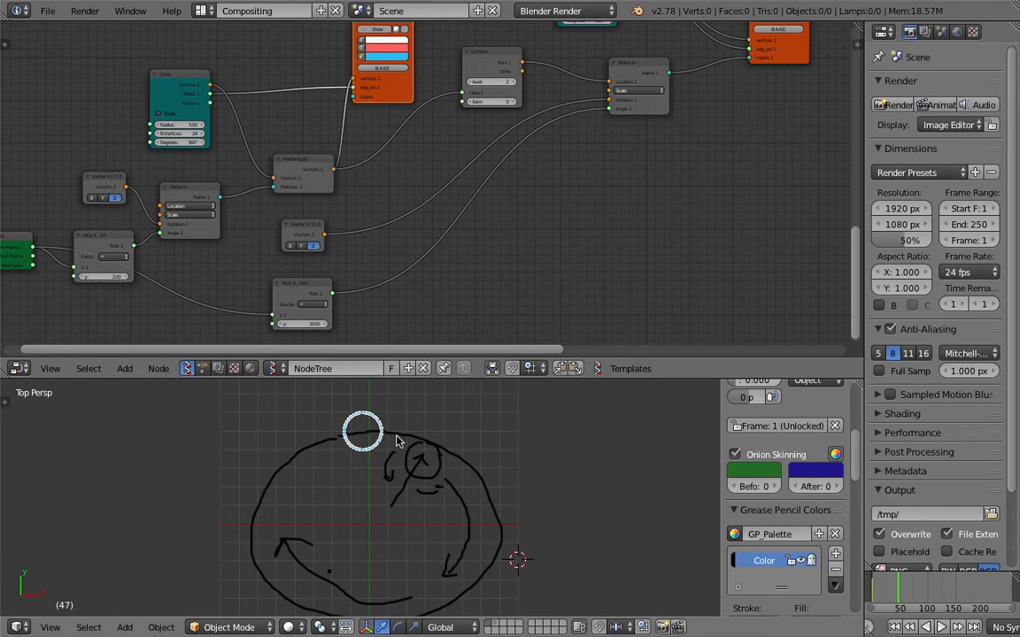
# Give the 3D view more height, nudge the small circle's Viewer Draw node, and save over the file.
pyautogui.moveTo(401, 359); pyautogui.dragTo(414, 323)
pyautogui.scroll(2, 485, 432)
pyautogui.hotkey('ctrl', 's')
pyautogui.click(488, 434)
pyautogui.hscroll(5, 531, 204)
pyautogui.scroll(3, 531, 204)
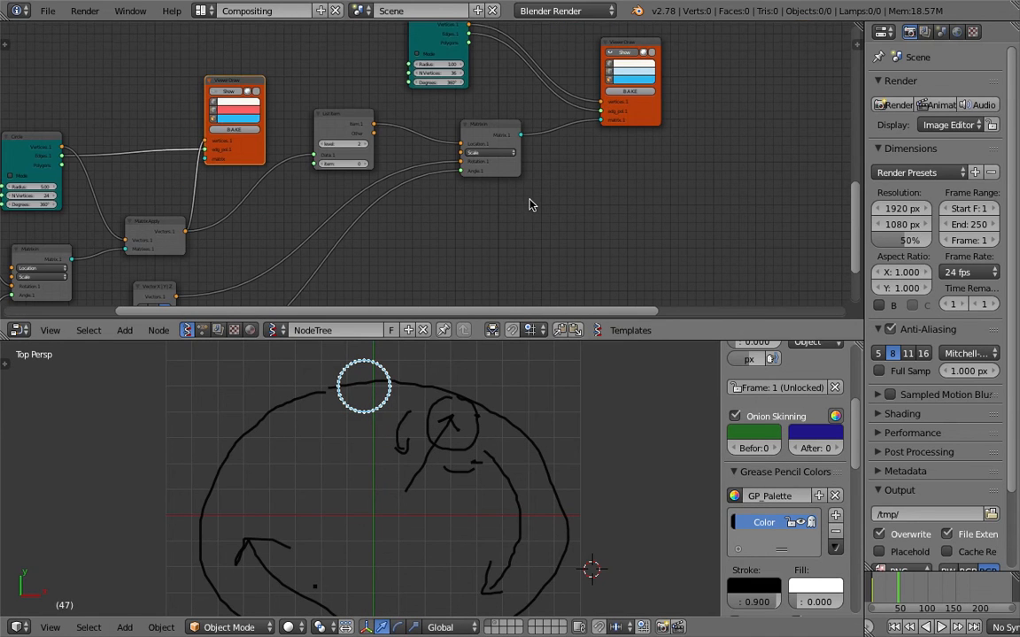
pyautogui.moveTo(644, 120); pyautogui.dragTo(651, 126)
pyautogui.hotkey('ctrl', 's')
pyautogui.click(647, 154)
# Raise the small circle's Viewer Draw node to free space beside the Matrix in node.
pyautogui.moveTo(628, 163); pyautogui.dragTo(526, 223, button='middle')
pyautogui.moveTo(527, 225); pyautogui.dragTo(515, 204, button='middle')
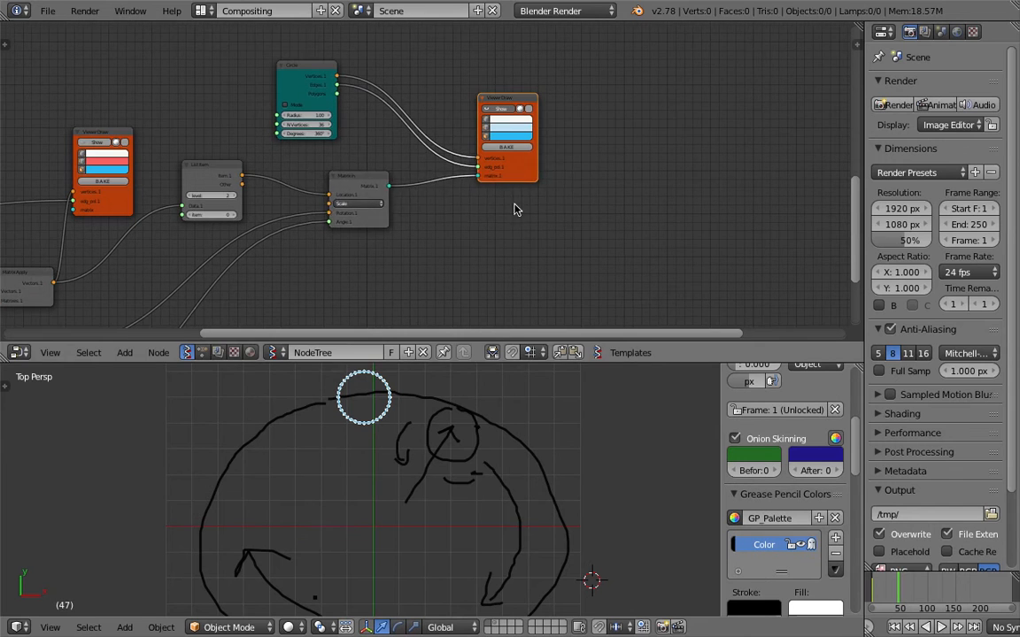
pyautogui.moveTo(527, 182); pyautogui.dragTo(527, 167)
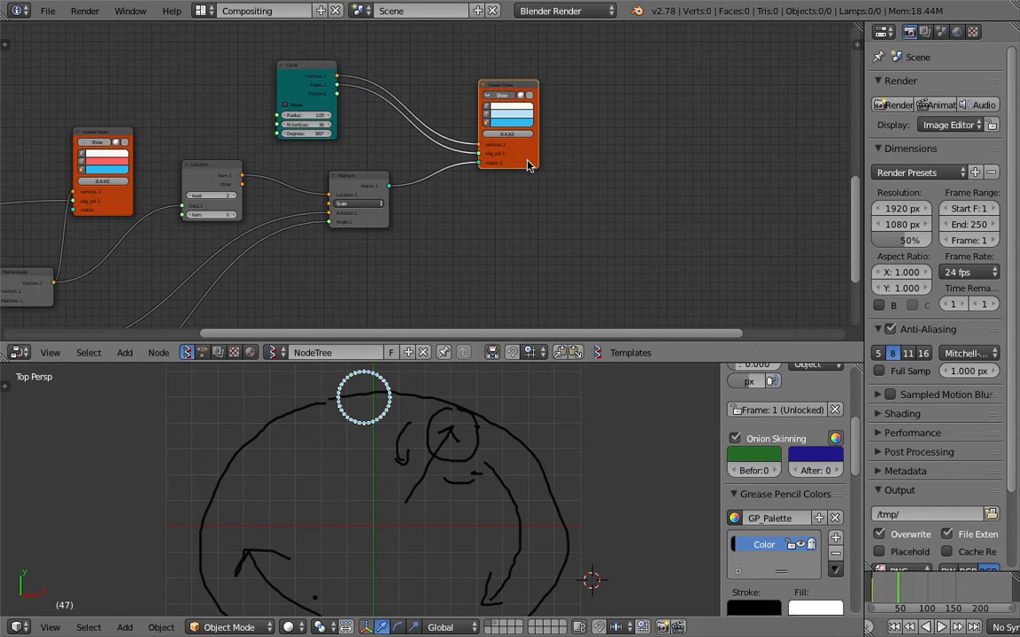
pyautogui.scroll(1, 527, 166)
pyautogui.moveTo(529, 165); pyautogui.dragTo(535, 158)
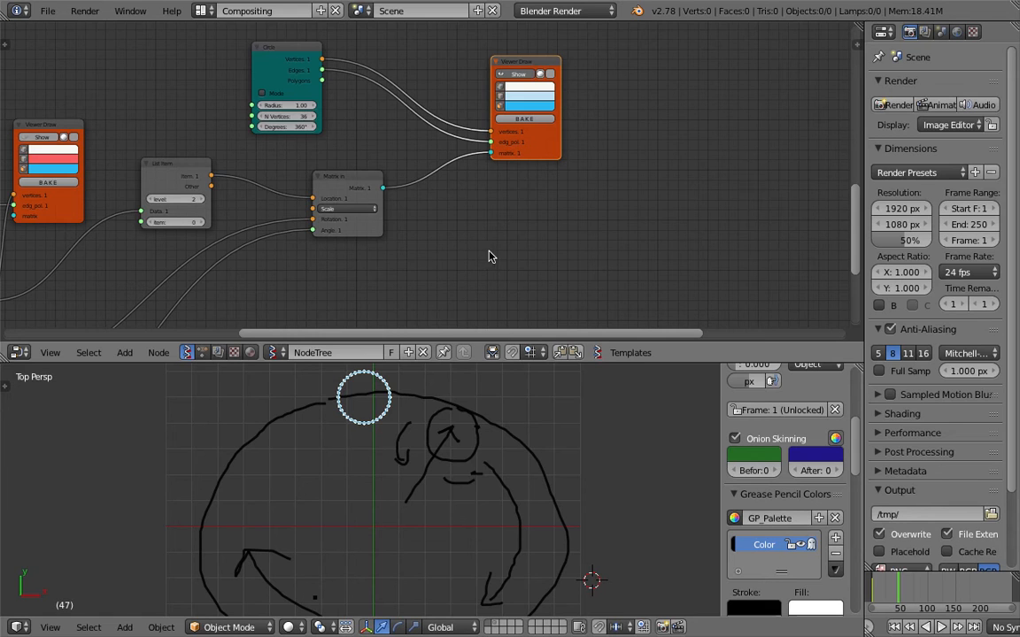
# Add a List Item node below the small circle's Viewer Draw.
pyautogui.press('space')
pyautogui.write('list i')
pyautogui.press('Return')
pyautogui.click(508, 215)
pyautogui.moveTo(482, 208); pyautogui.dragTo(494, 199, button='middle')
pyautogui.moveTo(556, 209); pyautogui.dragTo(584, 210)
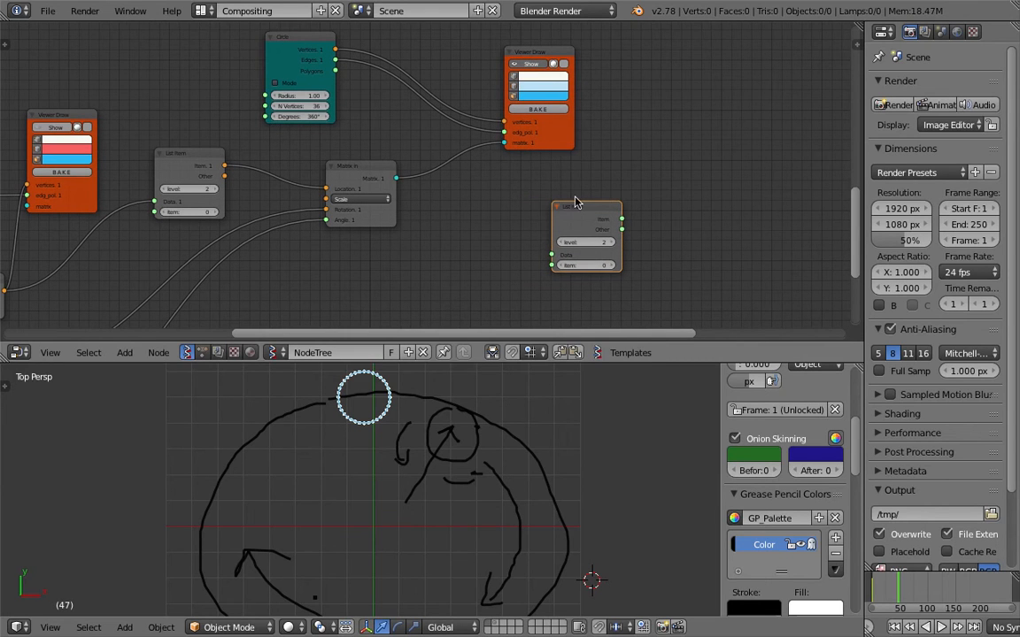
# Add a Matrix Apply node and feed it the small circle's vertices and the Matrix in node's matrix.
pyautogui.press('space')
pyautogui.write('matrix')
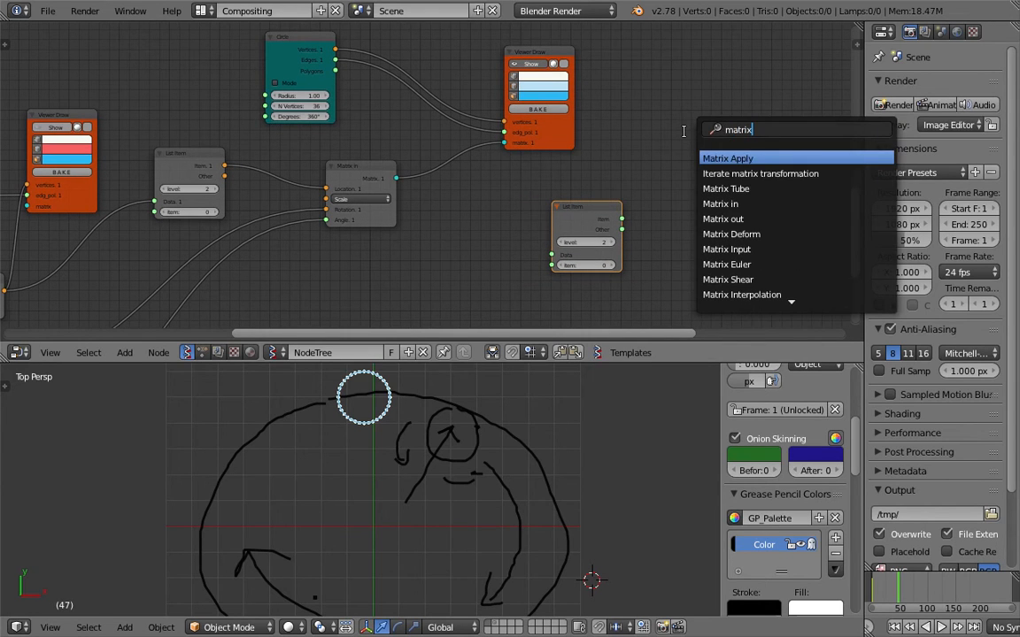
pyautogui.press('Return')
pyautogui.click(700, 143)
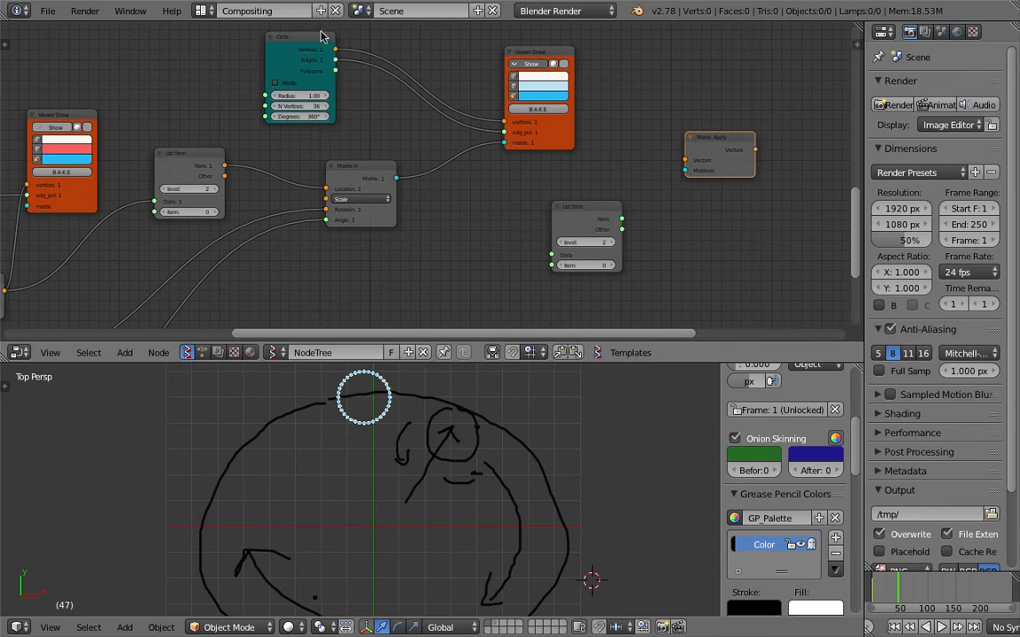
pyautogui.moveTo(335, 50); pyautogui.dragTo(684, 160)
pyautogui.moveTo(402, 178); pyautogui.dragTo(684, 170)
# Place the new List Item after the Matrix Apply node and link the transformed vectors to its Data input.
pyautogui.moveTo(585, 209); pyautogui.dragTo(811, 187)
pyautogui.moveTo(713, 140); pyautogui.dragTo(591, 140, button='middle')
pyautogui.scroll(1, 591, 141)
pyautogui.moveTo(591, 141); pyautogui.dragTo(664, 230)
pyautogui.moveTo(683, 184)
pyautogui.mouseDown()
pyautogui.moveTo(642, 195)
pyautogui.moveTo(726, 220)
pyautogui.mouseUp()
# Duplicate the Viewer Draw node for the List Item's output and hide the small circle's original Viewer Draw.
pyautogui.hotkey('shift', 'd')
pyautogui.click(757, 153)
pyautogui.moveTo(686, 299); pyautogui.dragTo(635, 257, button='middle')
pyautogui.click(626, 199)
pyautogui.click(632, 193)
pyautogui.click(576, 221)
pyautogui.scroll(-1, 445, 176)
pyautogui.moveTo(458, 176); pyautogui.dragTo(497, 166)
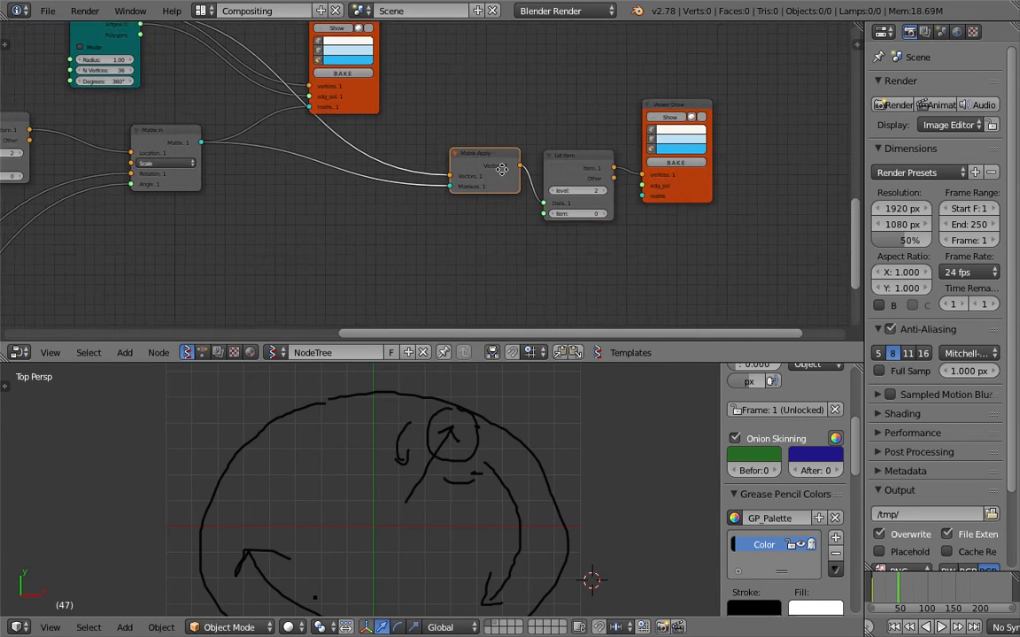
# Show the duplicated Viewer Draw's point and play the animation.
pyautogui.moveTo(500, 167); pyautogui.dragTo(485, 163, button='middle')
pyautogui.click(647, 114)
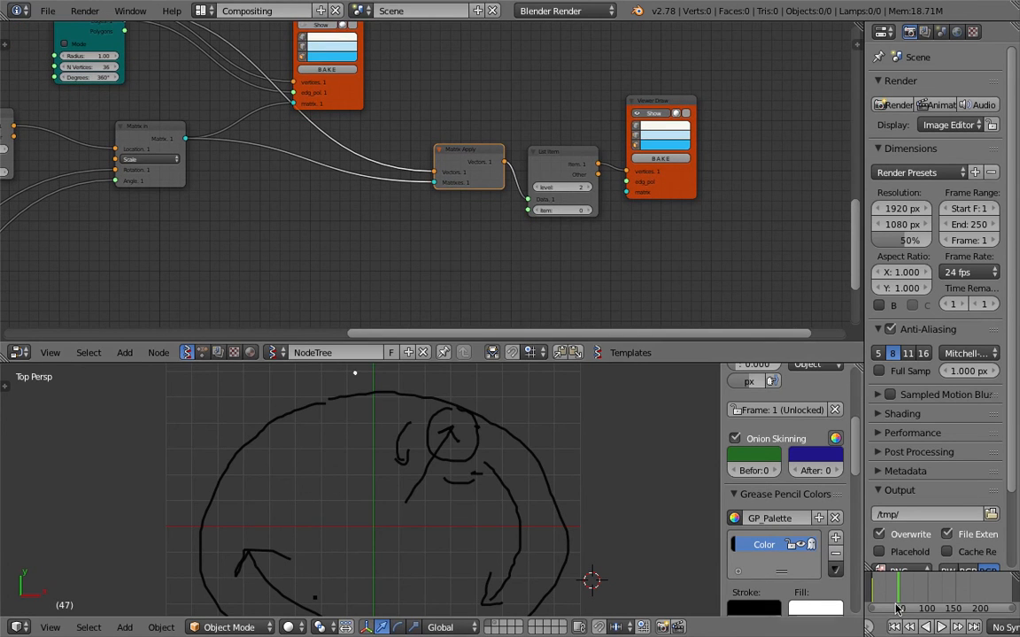
pyautogui.hotkey('alt', 'a')
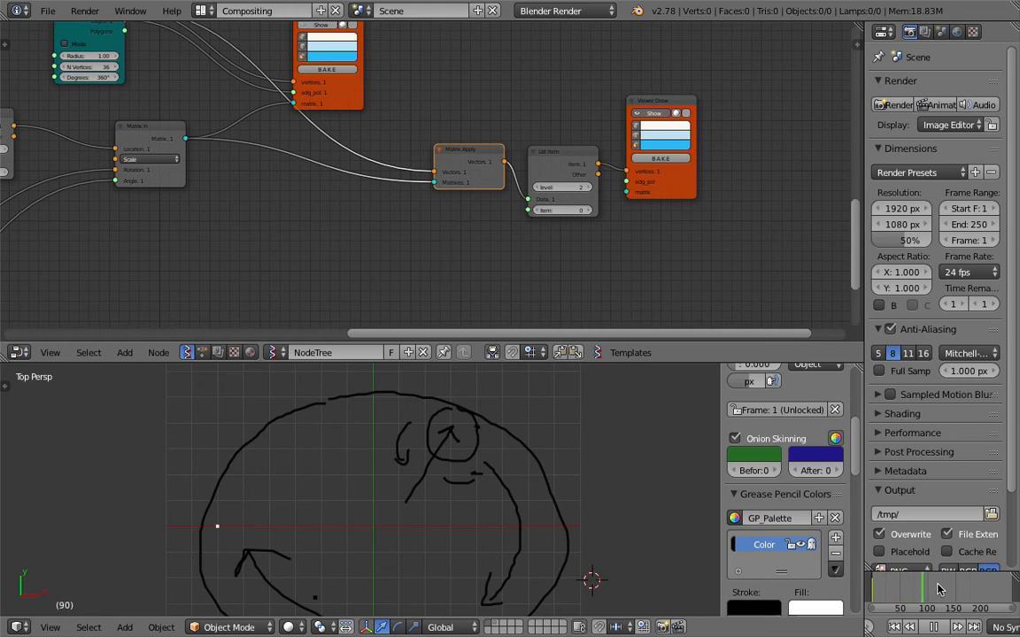
# Clear the sketch from the viewport by removing its Grease Pencil color, and save the file.
pyautogui.press('Escape')
pyautogui.scroll(-2, 485, 507)
pyautogui.keyDown('shift'); pyautogui.moveTo(485, 507); pyautogui.dragTo(484, 497, button='middle'); pyautogui.keyUp('shift')
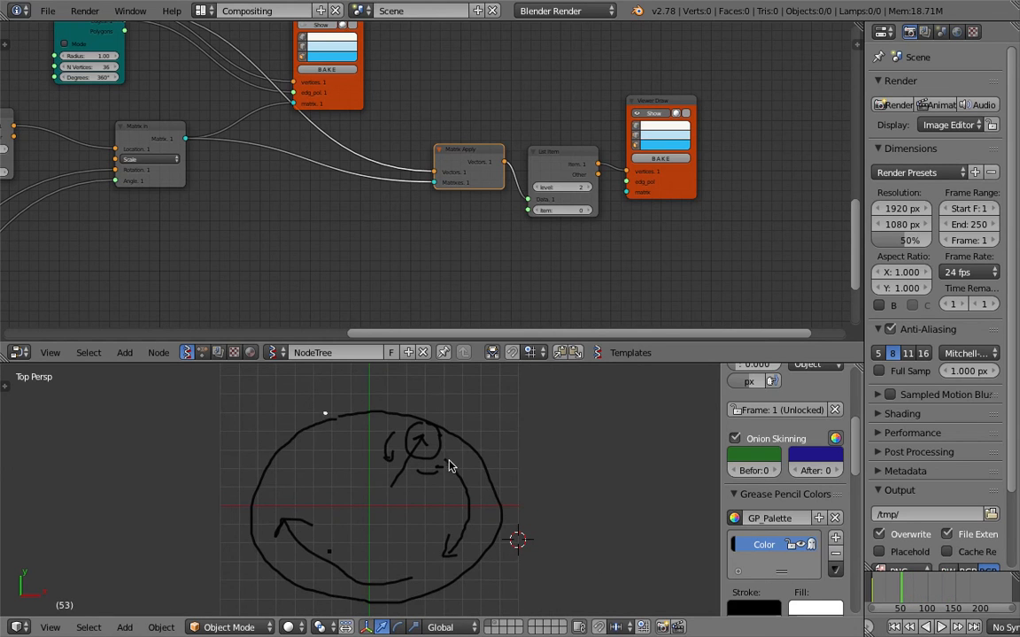
pyautogui.click(835, 554)
pyautogui.hotkey('ctrl', 's')
pyautogui.click(473, 431)
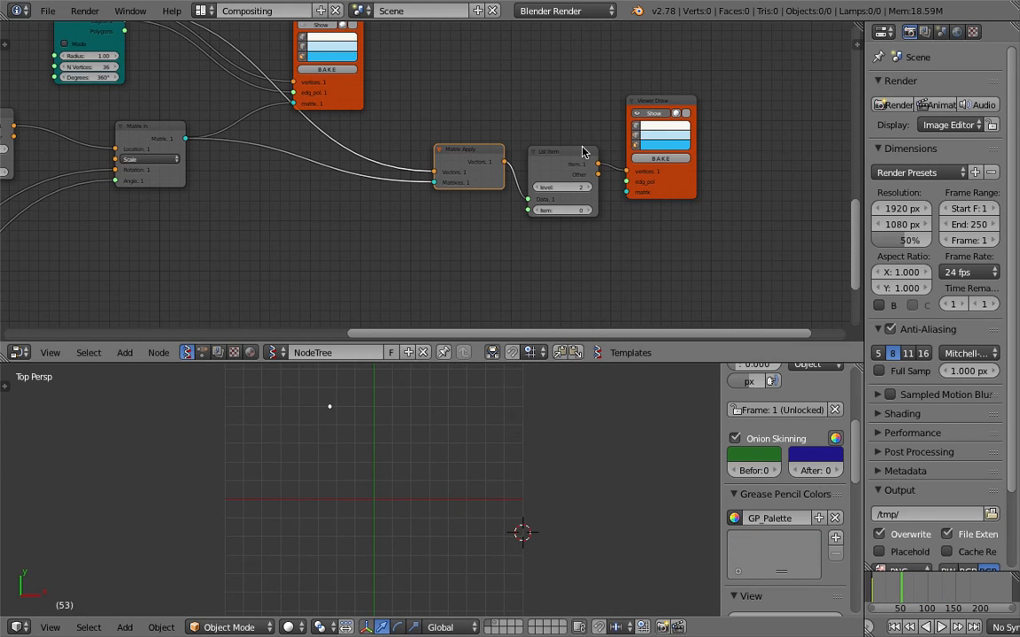
# Move the Viewer Draw node farther away from the List Item node and save over the existing blend file.
pyautogui.click(571, 151)
pyautogui.moveTo(639, 102); pyautogui.dragTo(672, 146)
pyautogui.hotkey('ctrl', 's')
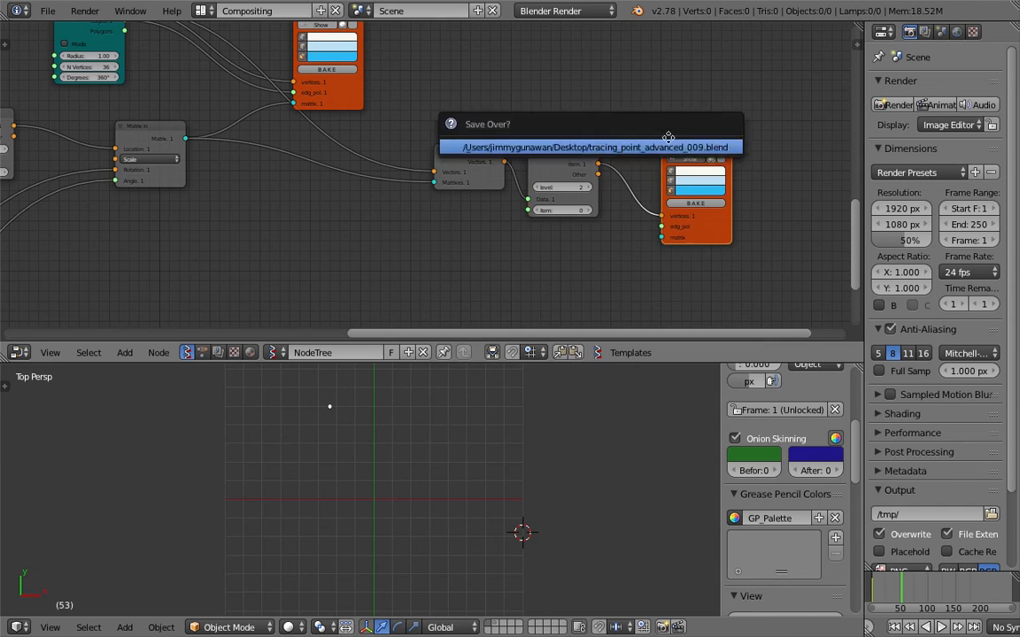
pyautogui.click(667, 142)
# Add a Viewer BMeshMK2 node above the Viewer Draw and link the List Item's Item output to its vertices input.
pyautogui.moveTo(631, 122); pyautogui.dragTo(515, 135, button='middle')
pyautogui.hotkey('shift', 'a')
pyautogui.click(525, 106)
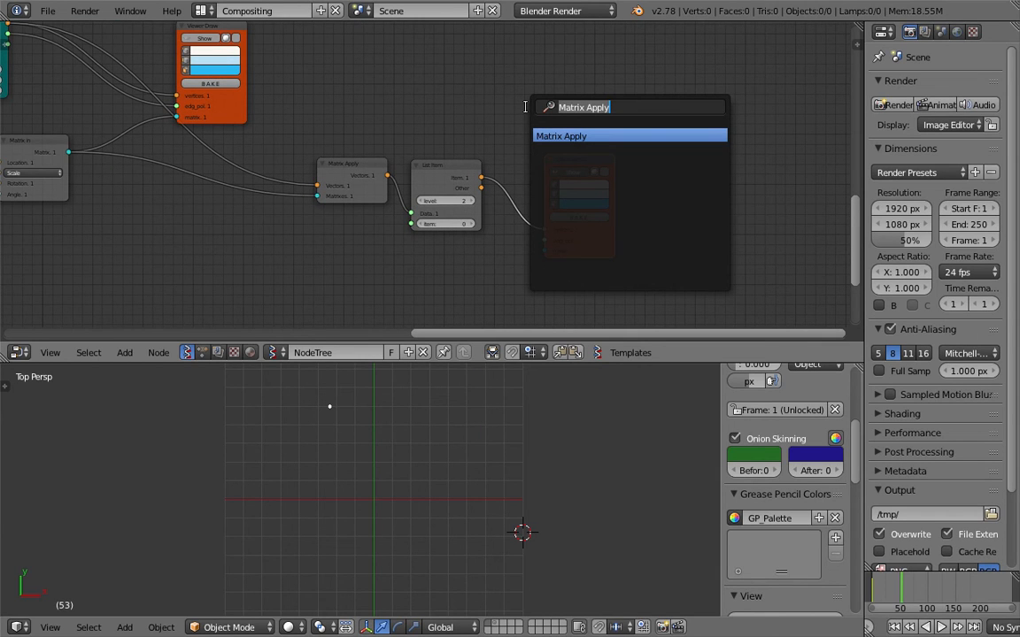
pyautogui.write('bmes')
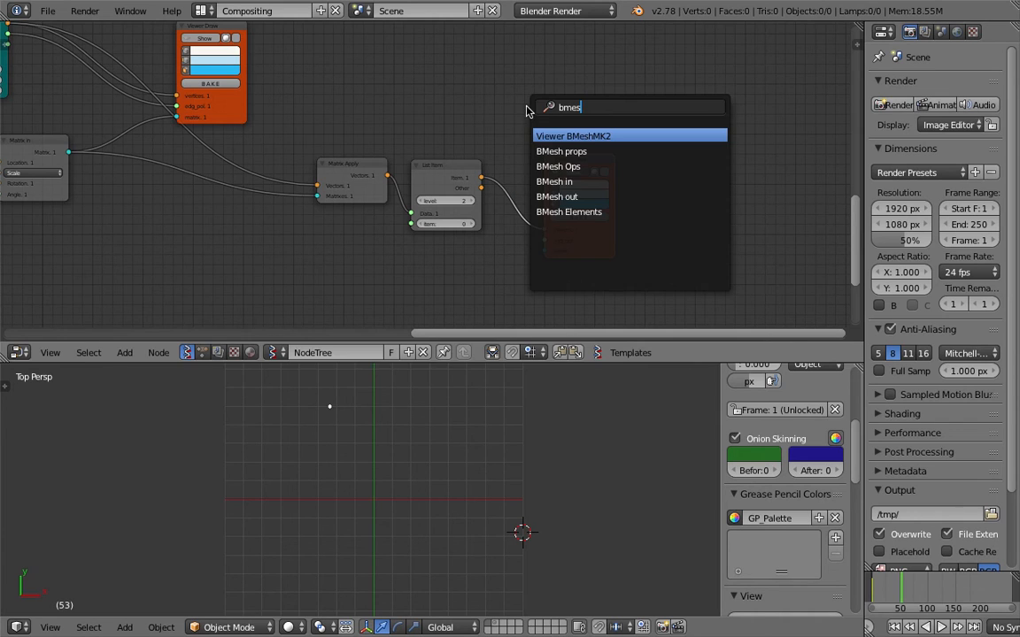
pyautogui.press('Return')
pyautogui.click(660, 71)
pyautogui.moveTo(569, 168); pyautogui.dragTo(576, 218)
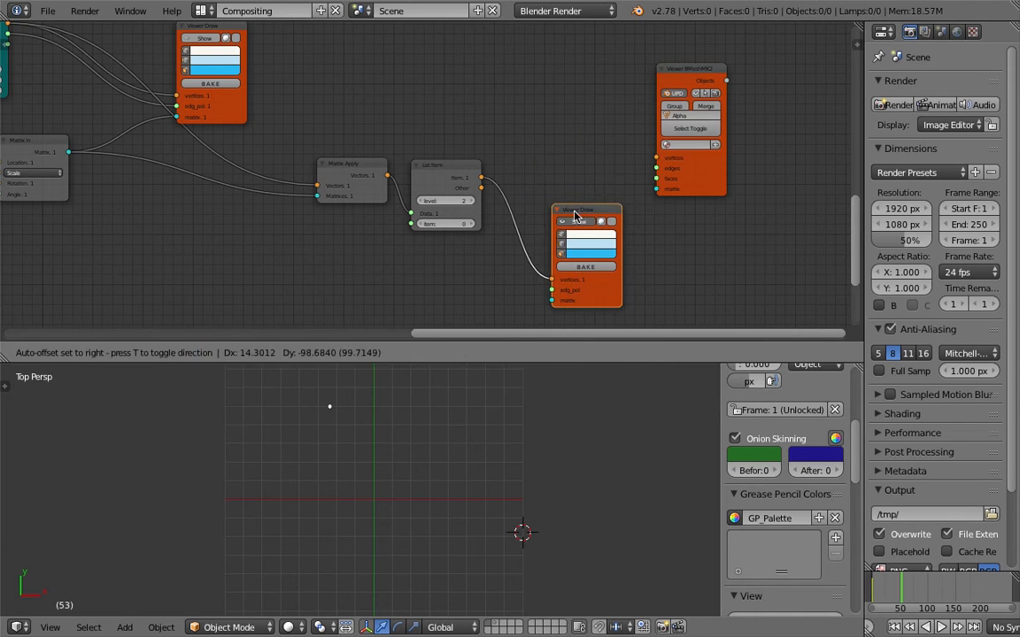
pyautogui.moveTo(680, 70); pyautogui.dragTo(582, 67)
pyautogui.moveTo(483, 177)
pyautogui.mouseDown()
pyautogui.moveTo(528, 160)
pyautogui.moveTo(561, 164)
pyautogui.mouseUp()
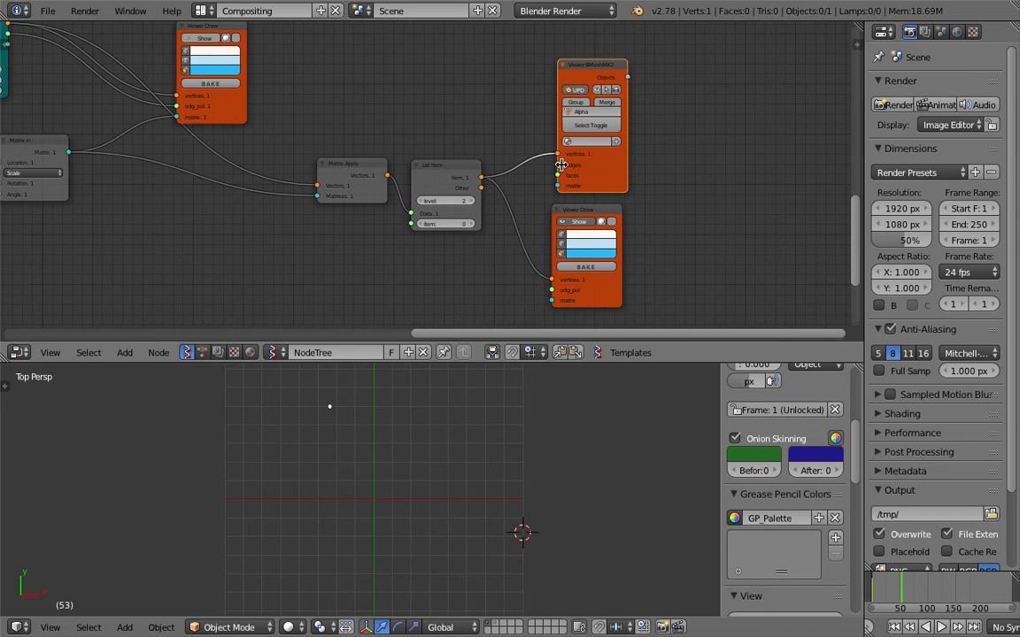
# Hide the point preview of the List Item's Viewer Draw node and save the file.
pyautogui.click(573, 222)
pyautogui.moveTo(904, 589); pyautogui.dragTo(916, 593)
pyautogui.hotkey('ctrl', 's')
pyautogui.hotkey('ctrl', 's')
# Select the mesh object made by Viewer BMeshMK2 at frame 1 and give it a new particle system emitting from Verts.
pyautogui.click(401, 477)
pyautogui.hotkey('shift', 'Left')
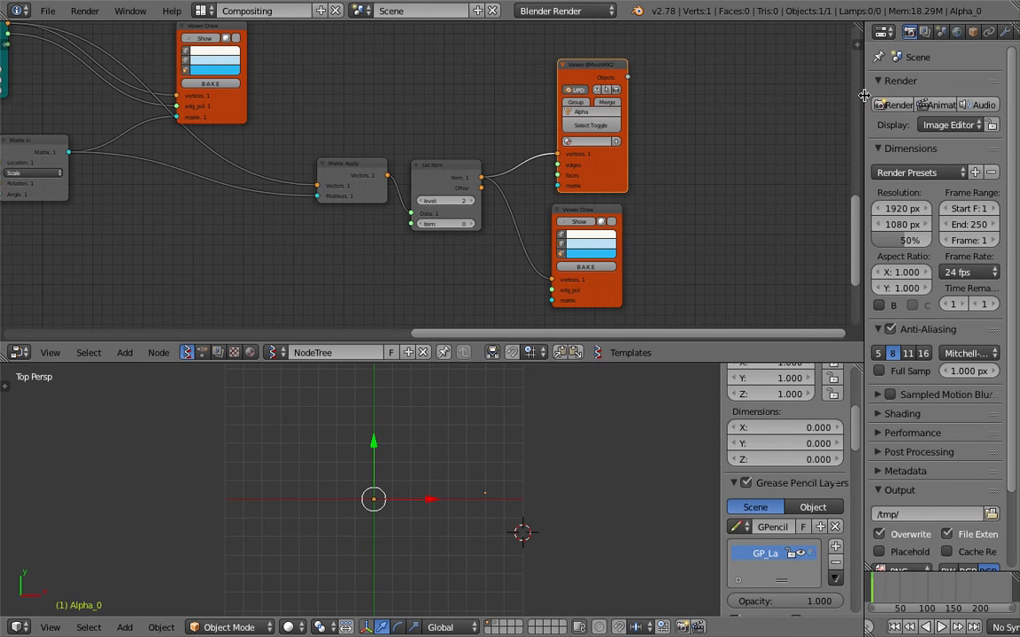
pyautogui.moveTo(863, 95); pyautogui.dragTo(720, 95)
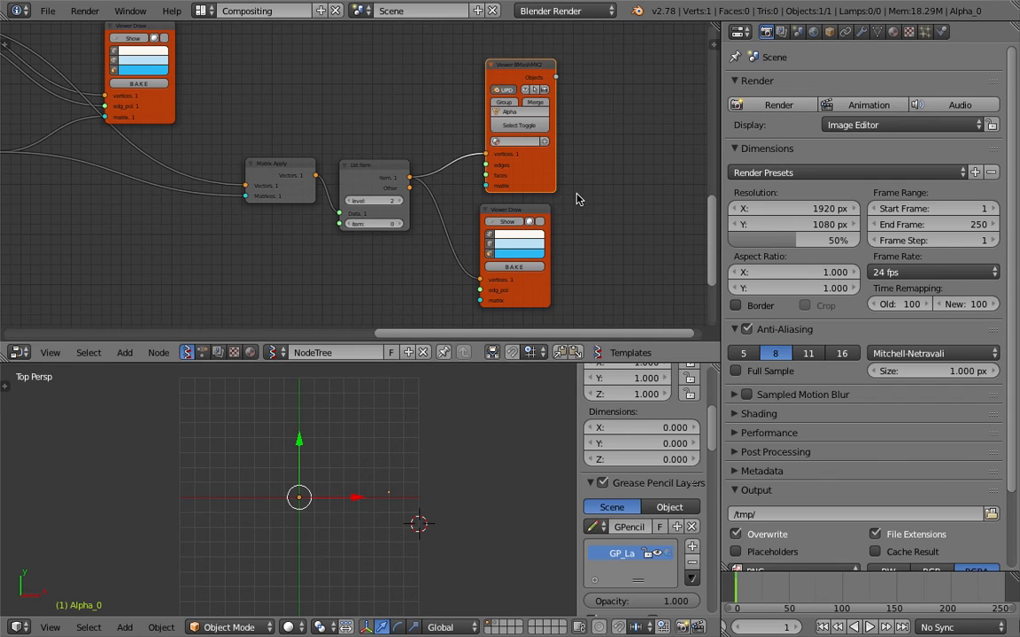
pyautogui.click(925, 31)
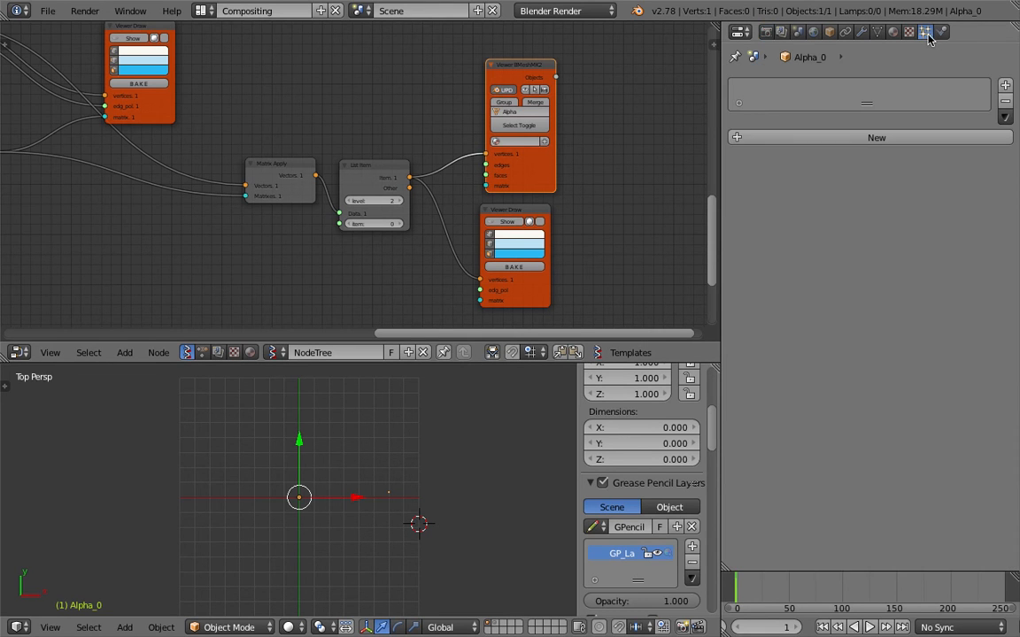
pyautogui.click(905, 136)
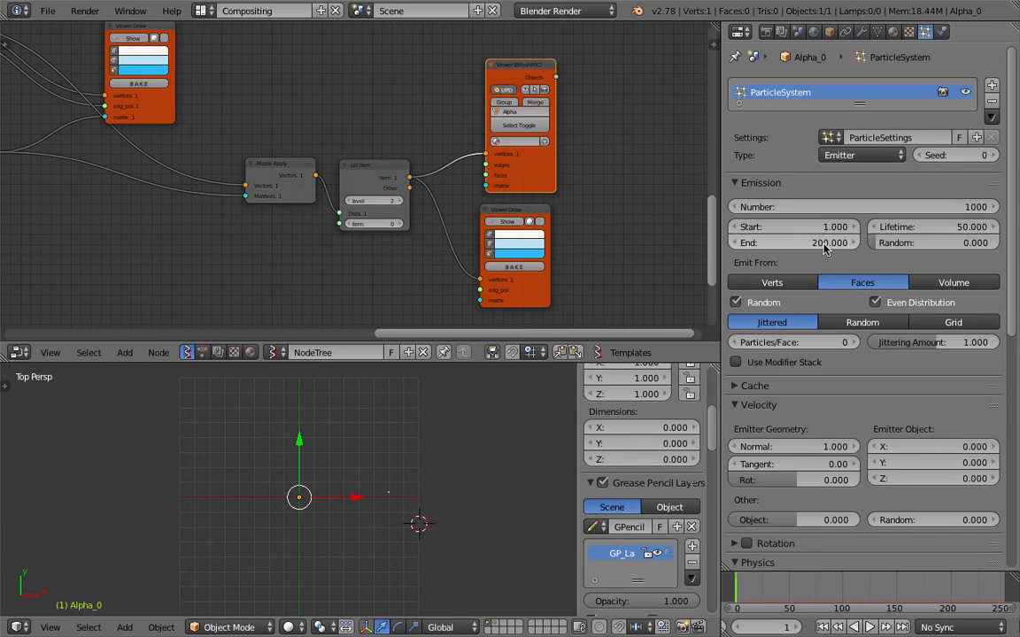
pyautogui.click(774, 282)
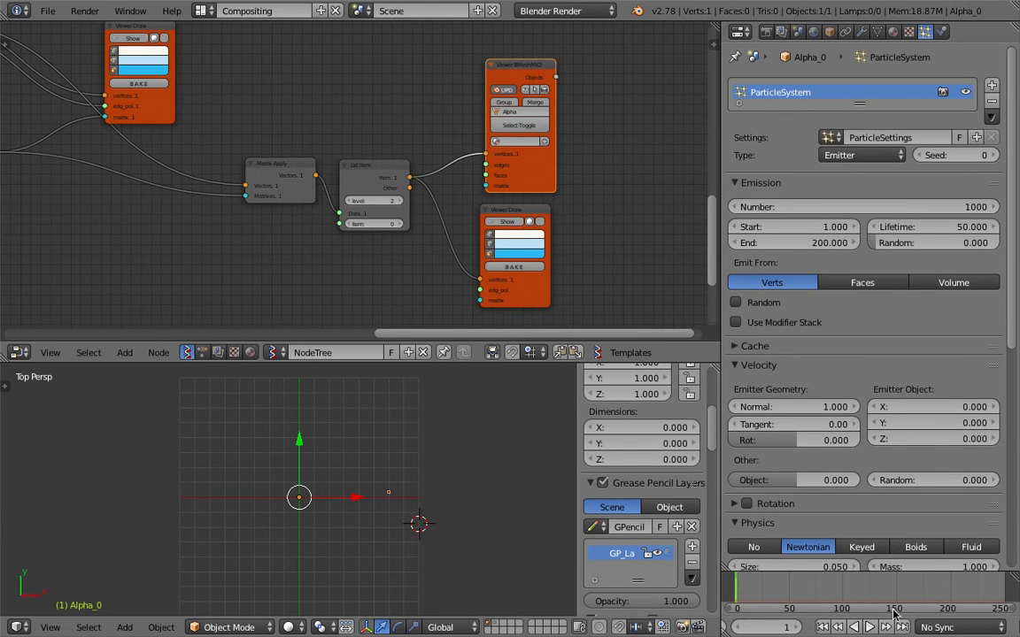
# Look through the particle system's cache and physics settings, and set the scene's end frame to 1000.
pyautogui.scroll(3, 787, 627)
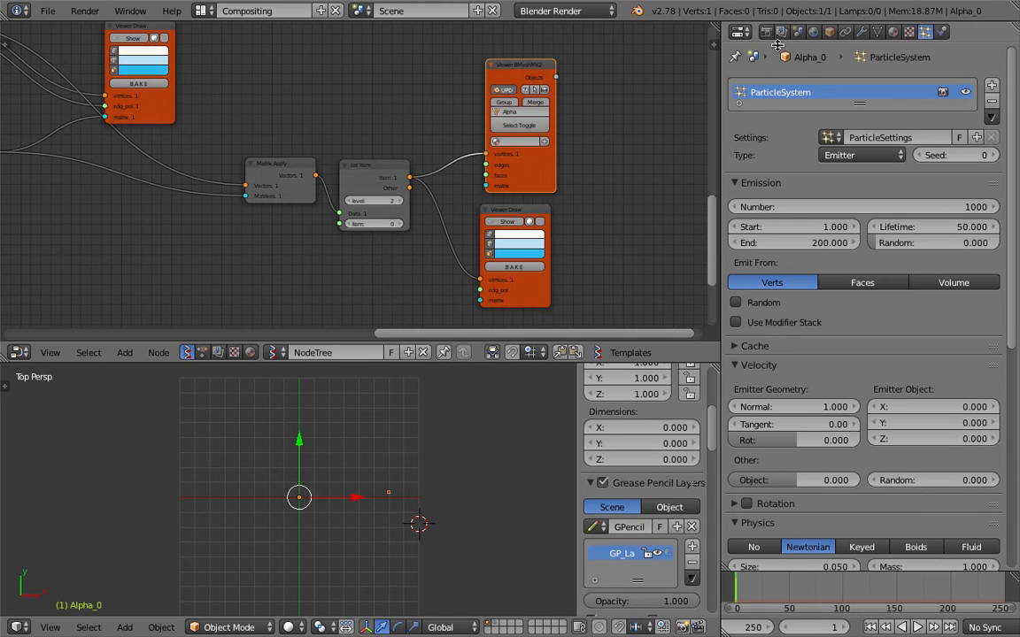
pyautogui.scroll(-1, 1016, 306)
pyautogui.click(813, 337)
pyautogui.scroll(-4, 812, 412)
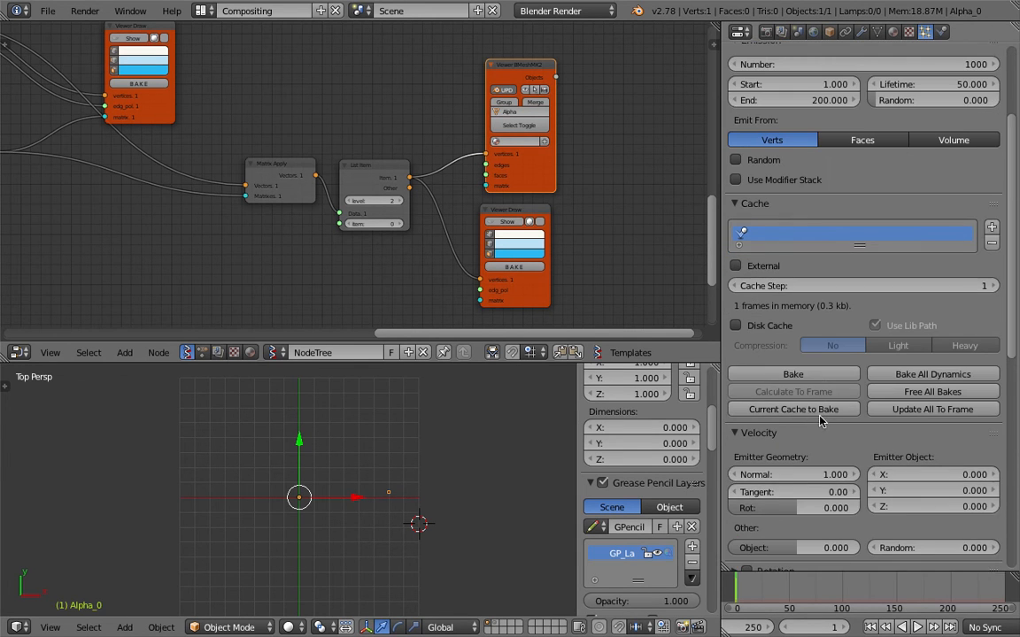
pyautogui.scroll(-8, 1016, 475)
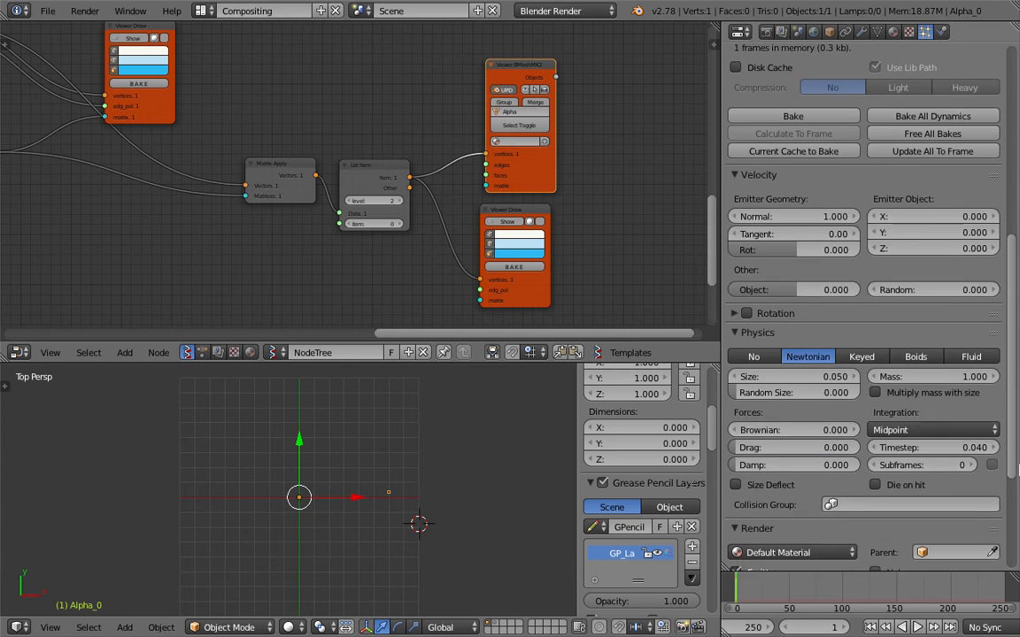
pyautogui.scroll(-2, 1016, 475)
pyautogui.scroll(15, 991, 190)
pyautogui.click(765, 31)
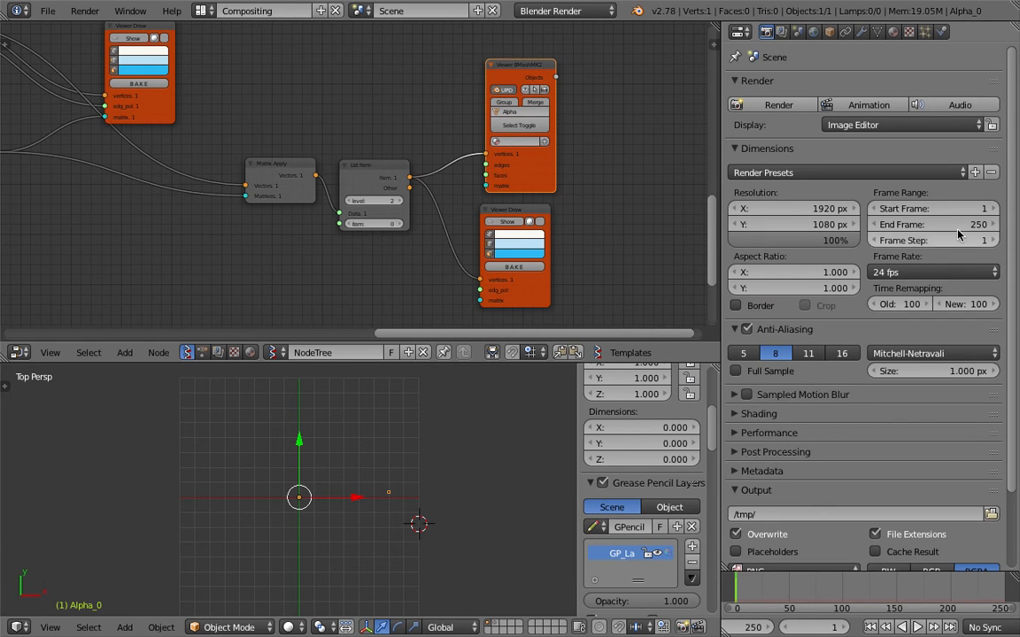
pyautogui.click(928, 226)
pyautogui.write('1000')
pyautogui.press('Return')
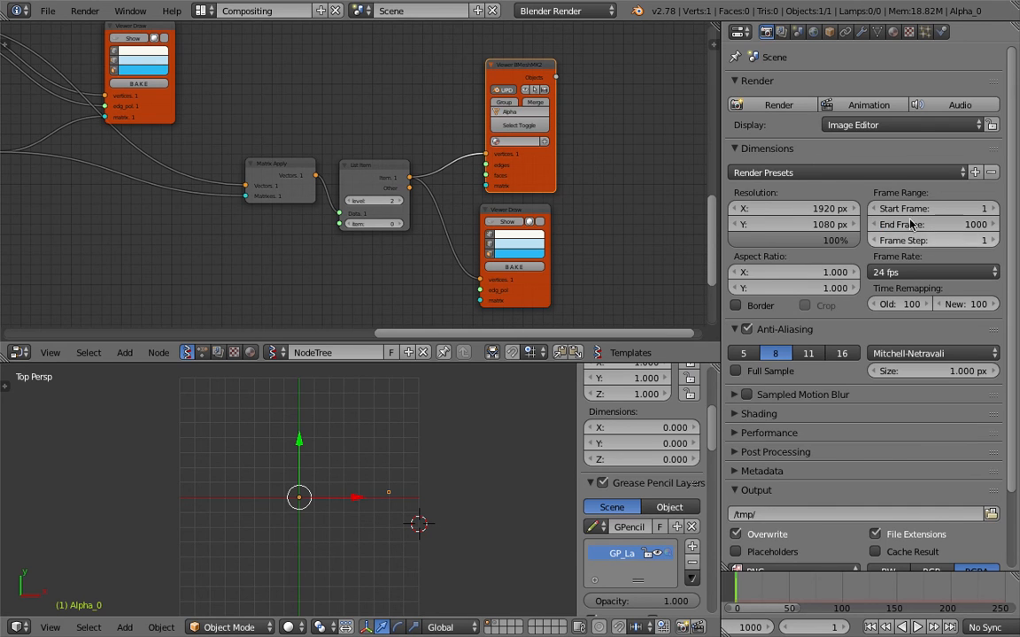
# Set the particle emission's End to 1000 and its Lifetime to 1000.
pyautogui.click(924, 31)
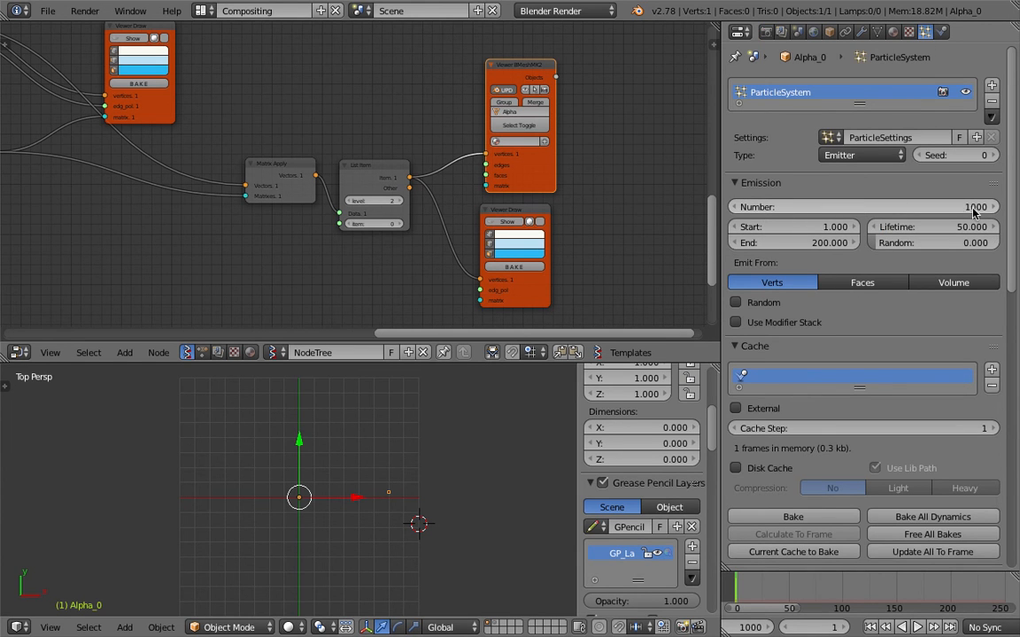
pyautogui.click(814, 243)
pyautogui.write('1000')
pyautogui.press('Return')
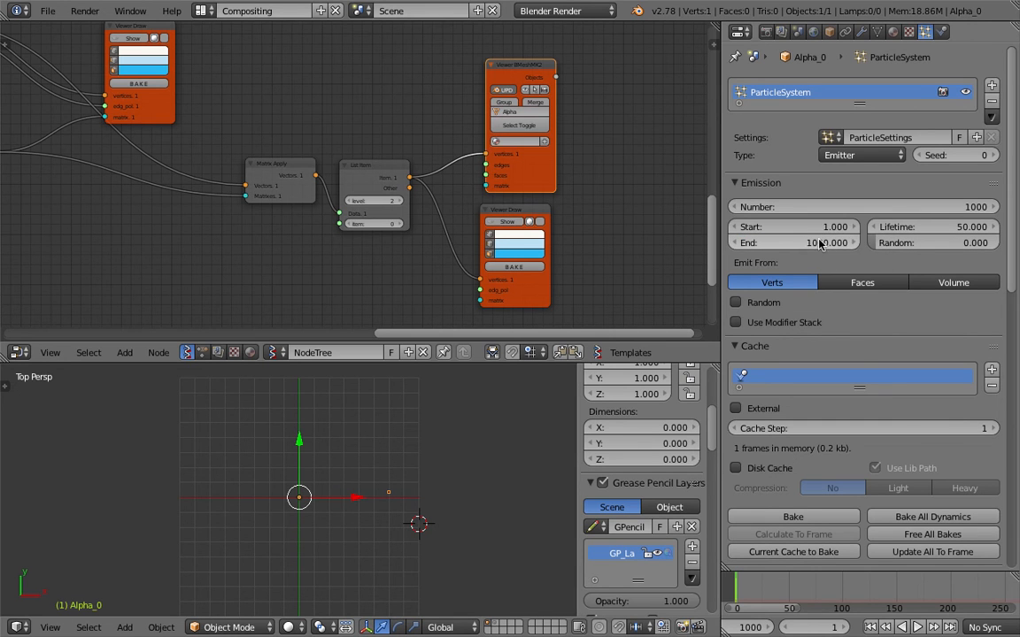
pyautogui.click(931, 232)
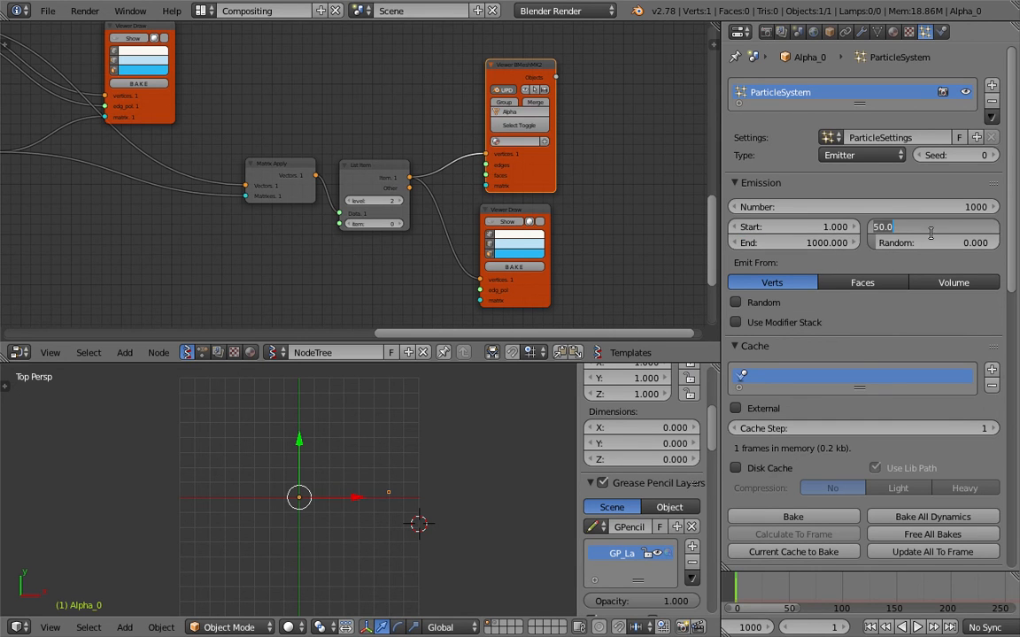
pyautogui.write('1000')
pyautogui.press('Return')
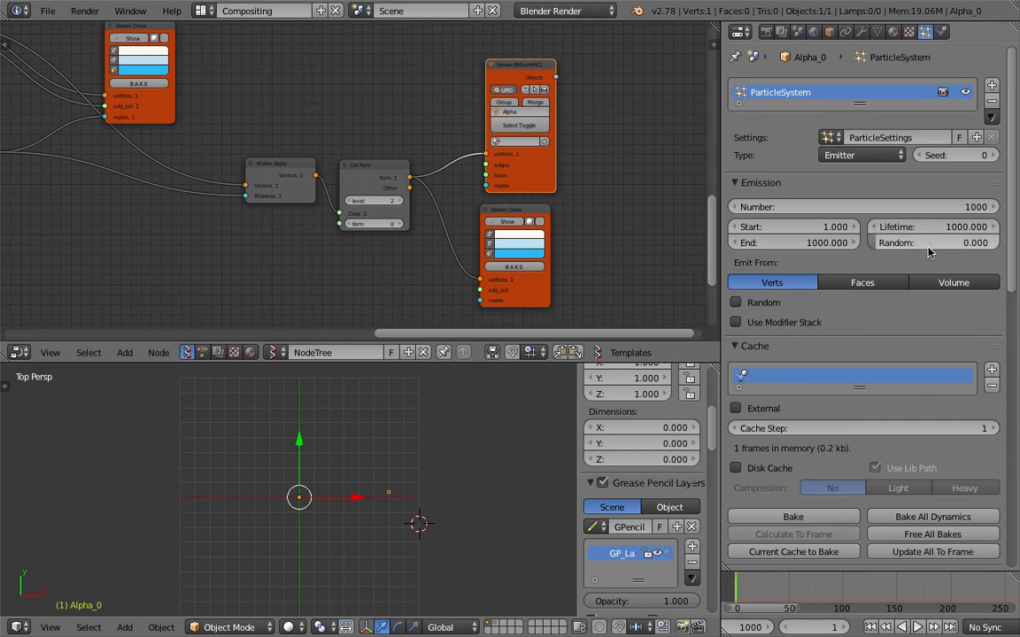
# Set the particles' Lifetime to 100 and save the file.
pyautogui.moveTo(1013, 284); pyautogui.dragTo(1012, 311)
pyautogui.click(942, 171)
pyautogui.write('100')
pyautogui.press('Return')
pyautogui.hotkey('ctrl', 's')
pyautogui.click(942, 167)
# Play the animation to preview the particle trail left by the moving vertex, and stop the playback.
pyautogui.keyDown('shift'); pyautogui.moveTo(409, 479); pyautogui.dragTo(334, 471, button='middle'); pyautogui.keyUp('shift')
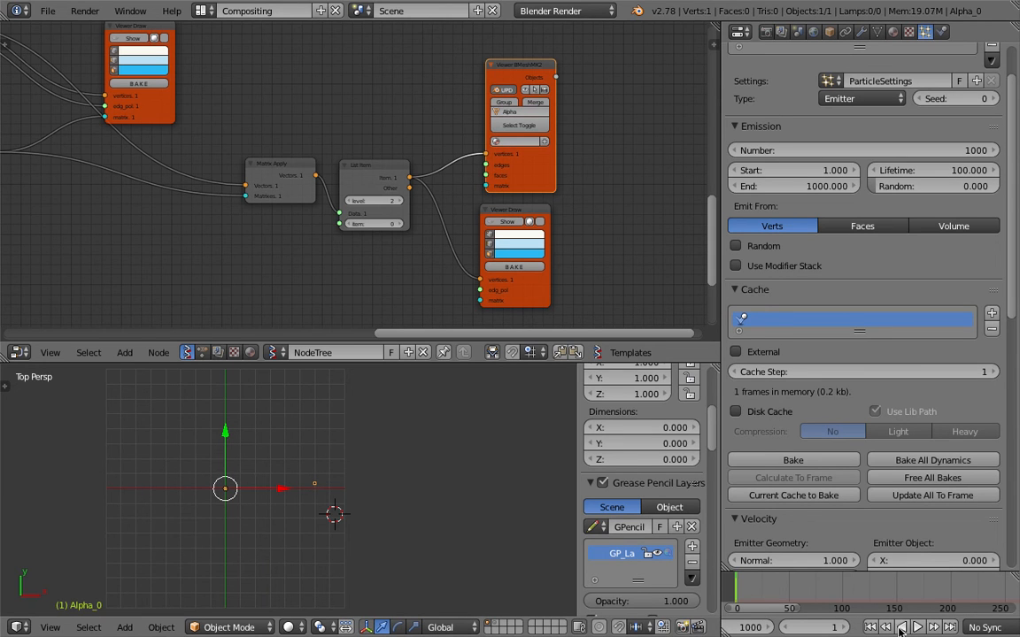
pyautogui.hotkey('alt', 'a')
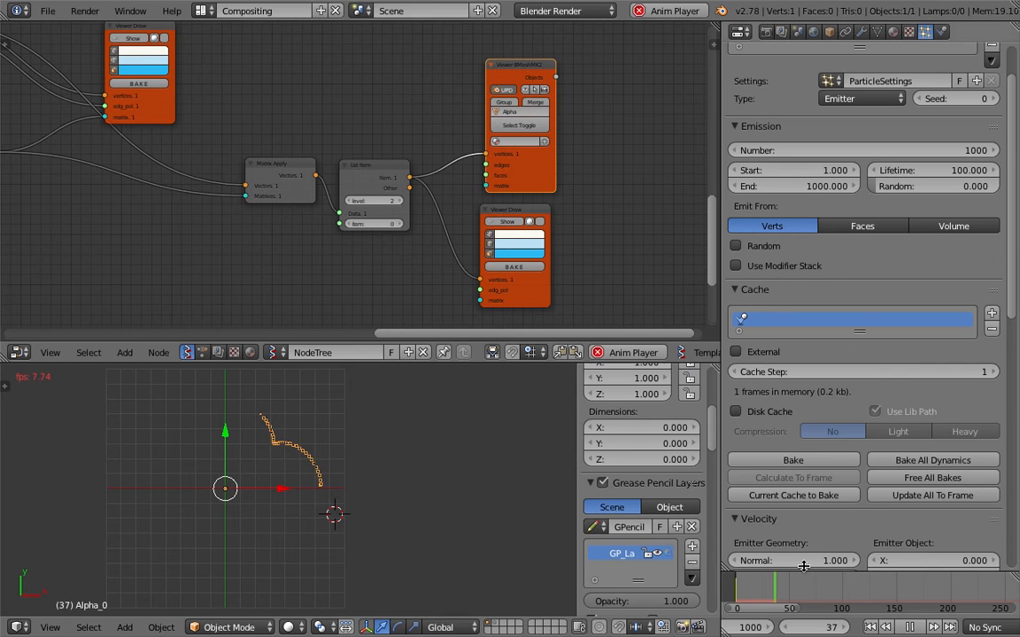
pyautogui.hotkey('alt', 'a')
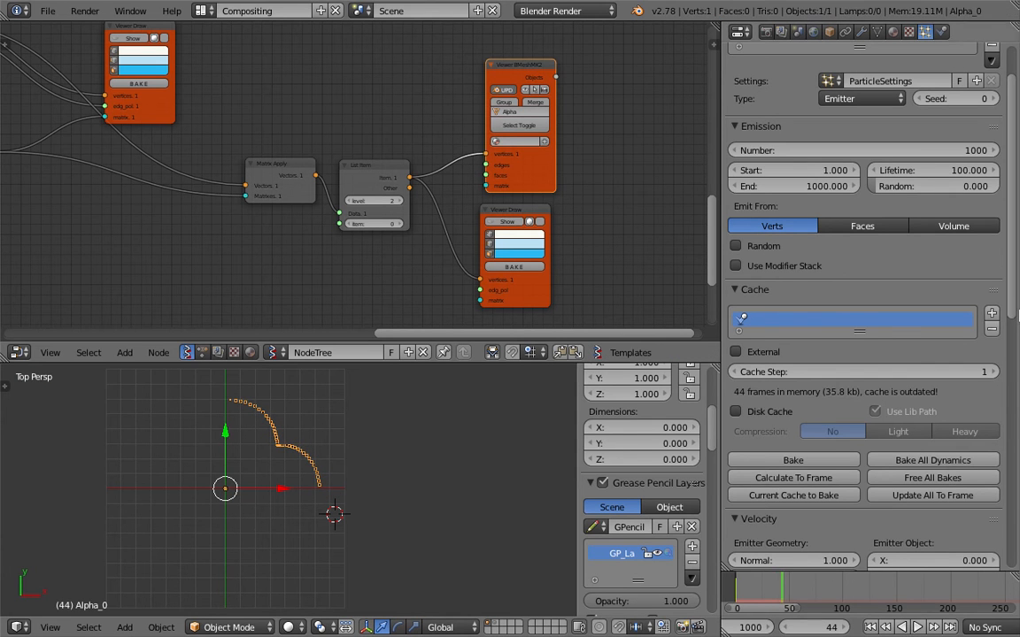
# Set the particle physics type to No, save the file and collapse the Velocity settings.
pyautogui.moveTo(1017, 315); pyautogui.dragTo(1016, 372)
pyautogui.scroll(-6, 768, 301)
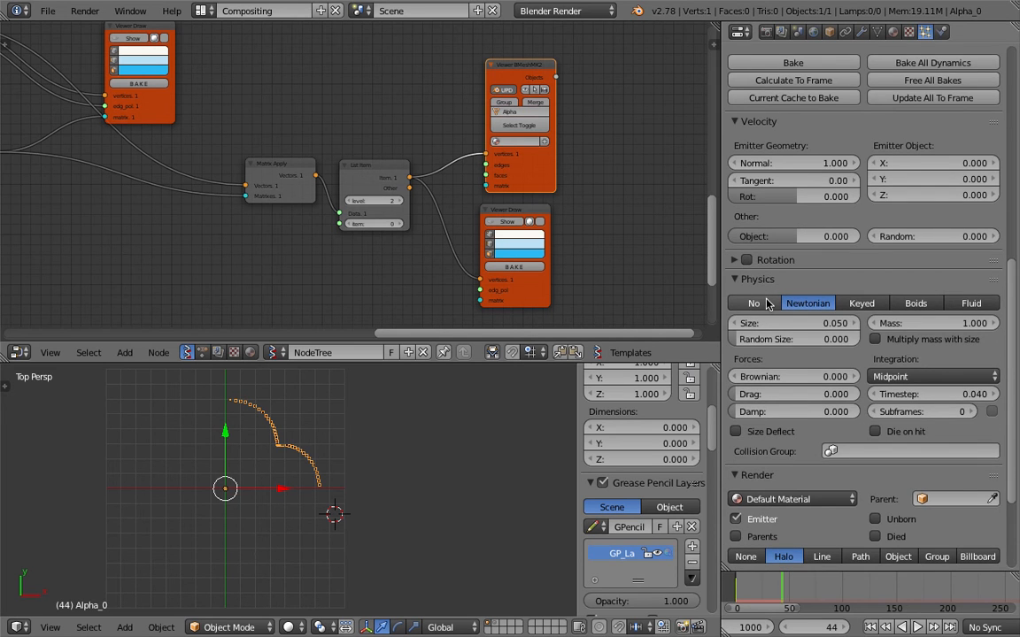
pyautogui.click(766, 303)
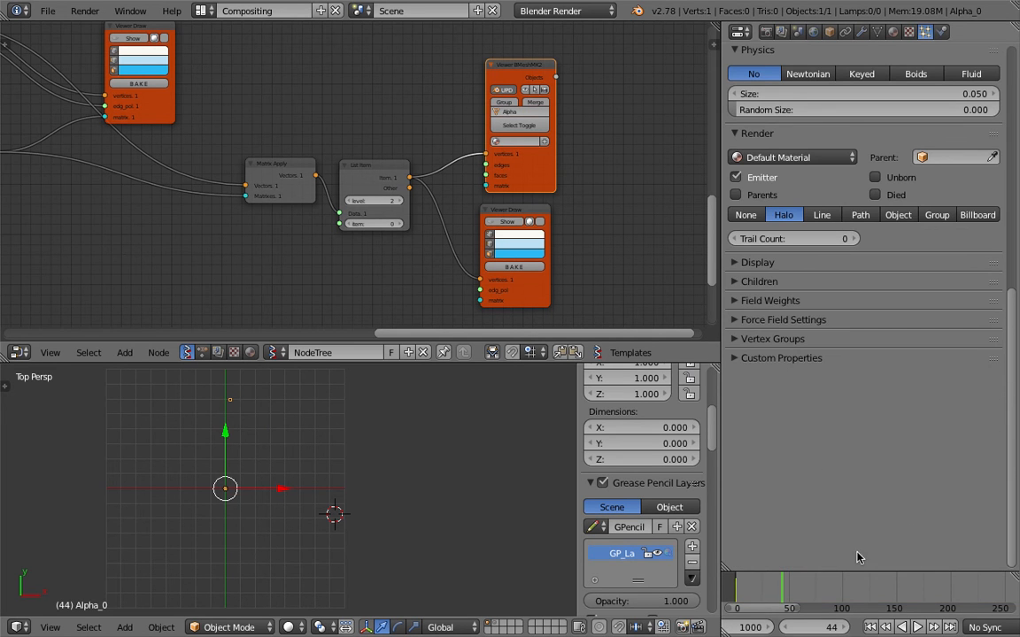
pyautogui.moveTo(1011, 402); pyautogui.dragTo(1000, 202)
pyautogui.hotkey('ctrl', 's')
pyautogui.click(1011, 245)
pyautogui.click(745, 253)
pyautogui.scroll(3, 746, 247)
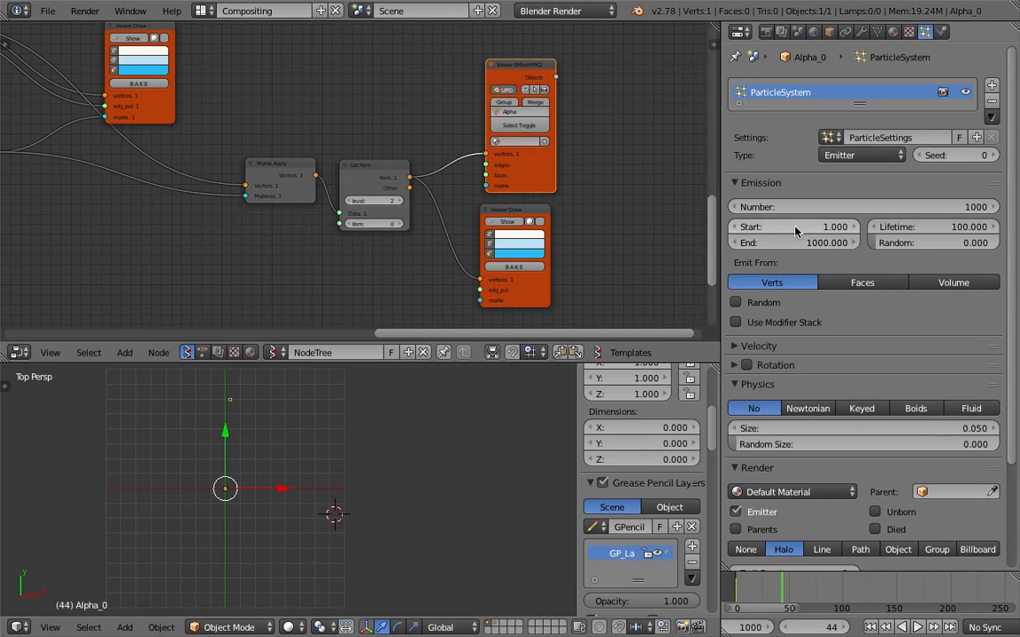
# Play the animation from the first frame to check the particles without physics, and stop it.
pyautogui.hotkey('shift', 'Left')
pyautogui.hotkey('alt', 'a')
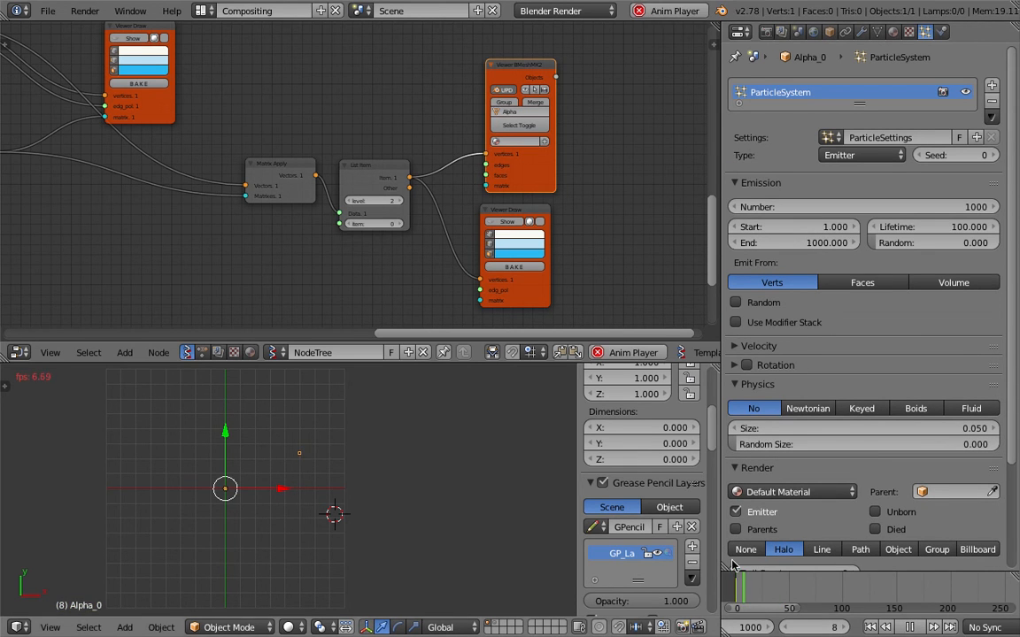
pyautogui.click(908, 627)
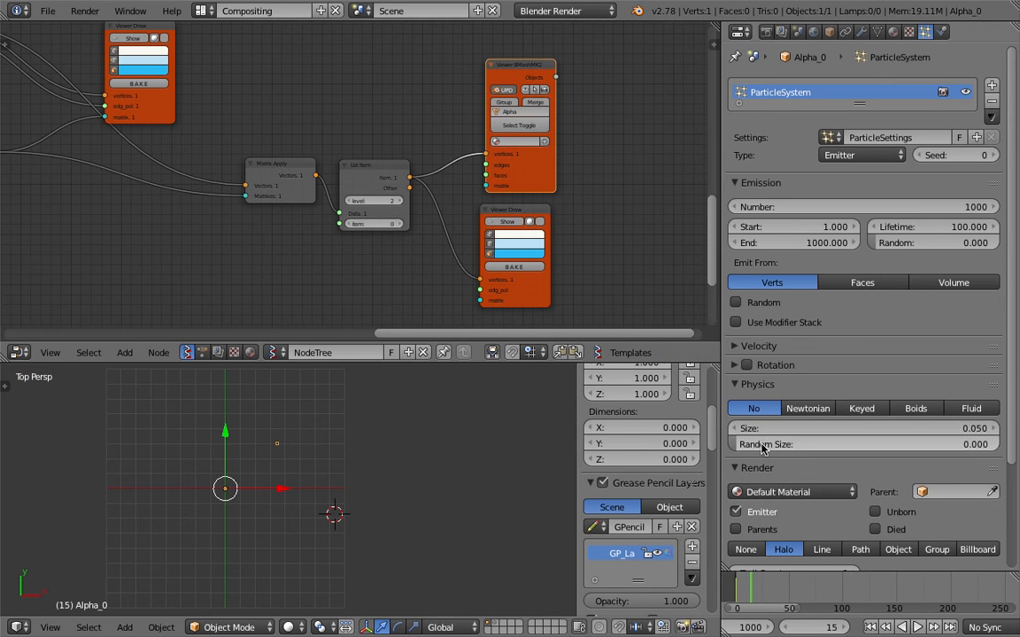
# Set the particle physics type to Newtonian and the Gravity field weight to 0.
pyautogui.scroll(-2, 1016, 346)
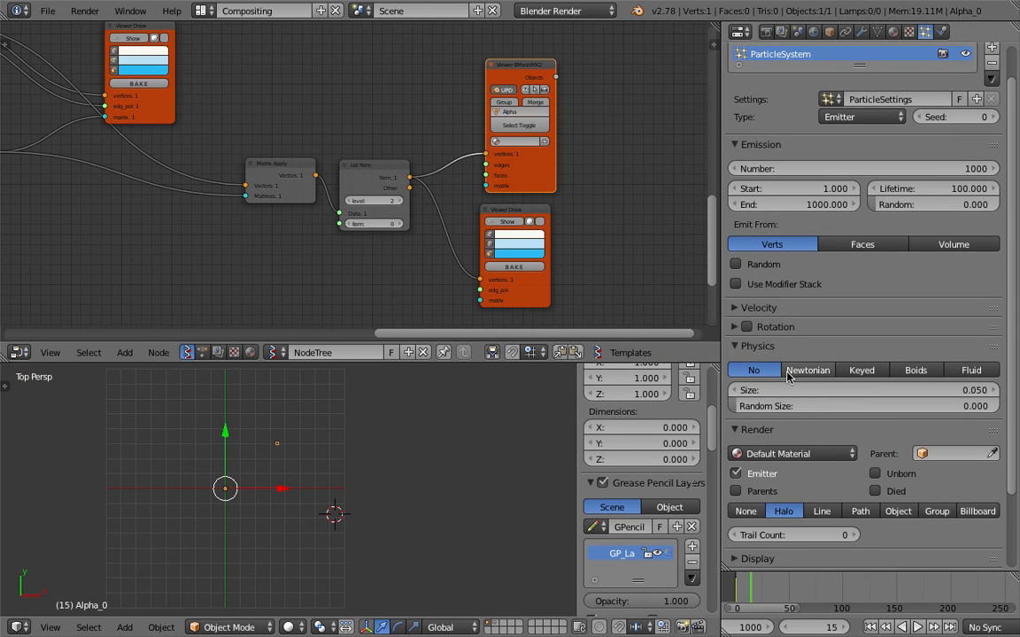
pyautogui.click(792, 372)
pyautogui.scroll(-4, 1009, 346)
pyautogui.scroll(-15, 938, 486)
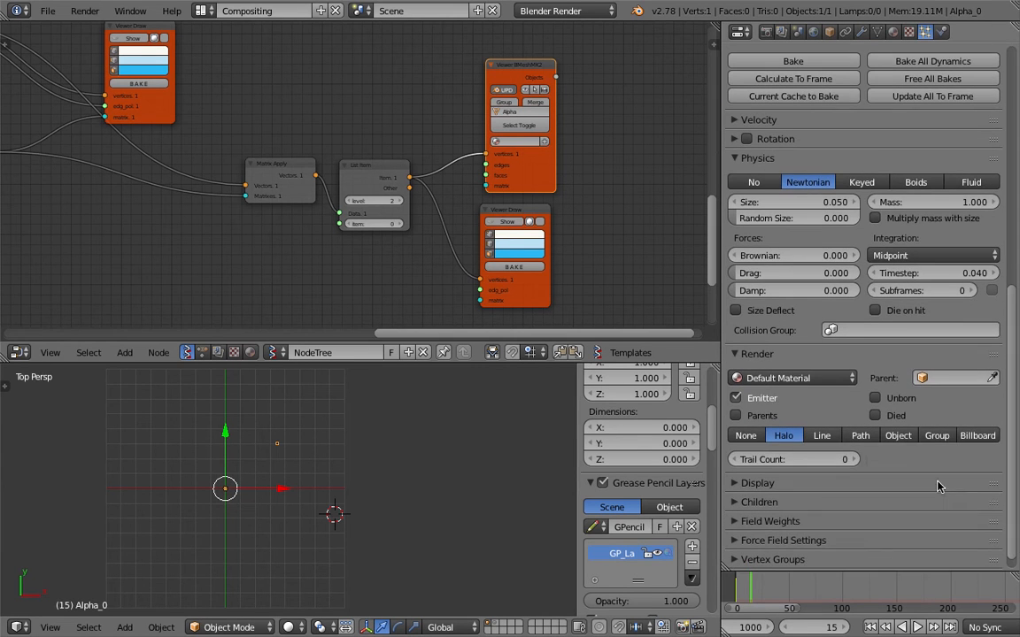
pyautogui.click(726, 521)
pyautogui.scroll(-3, 813, 472)
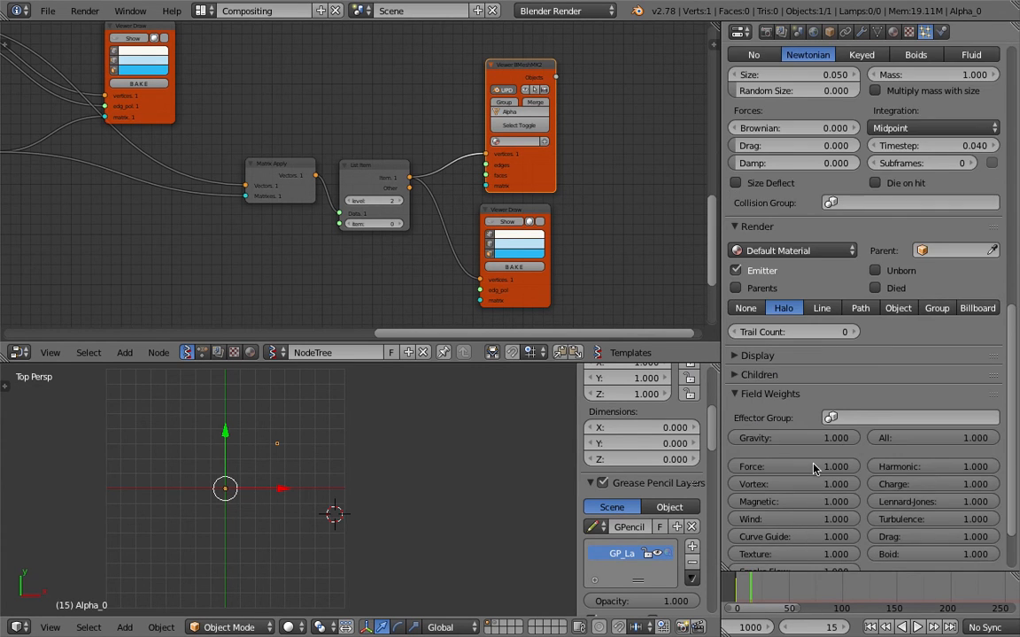
pyautogui.scroll(3, 783, 403)
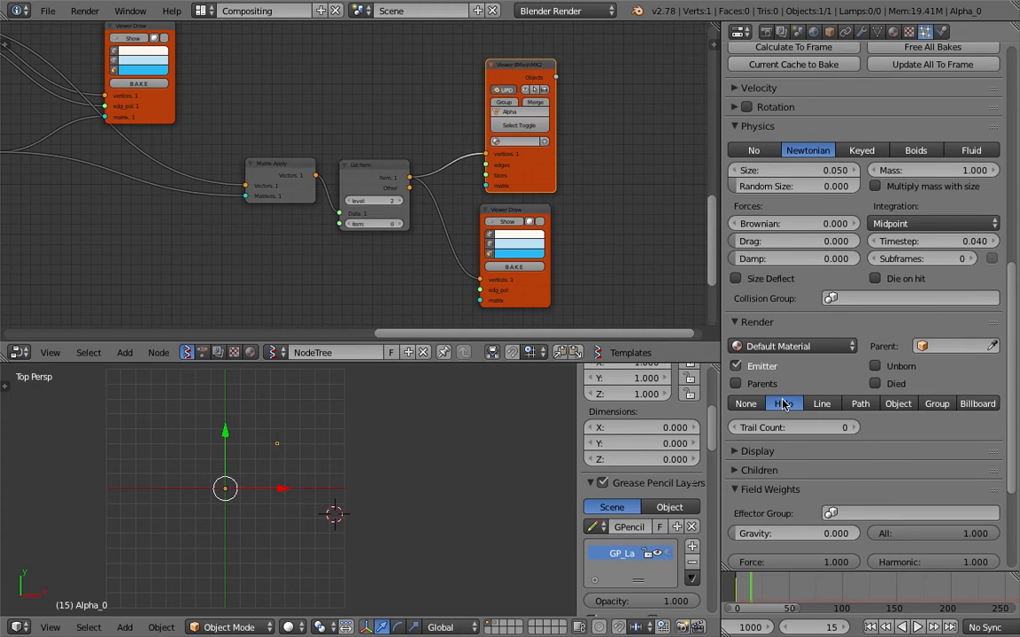
pyautogui.scroll(7, 790, 301)
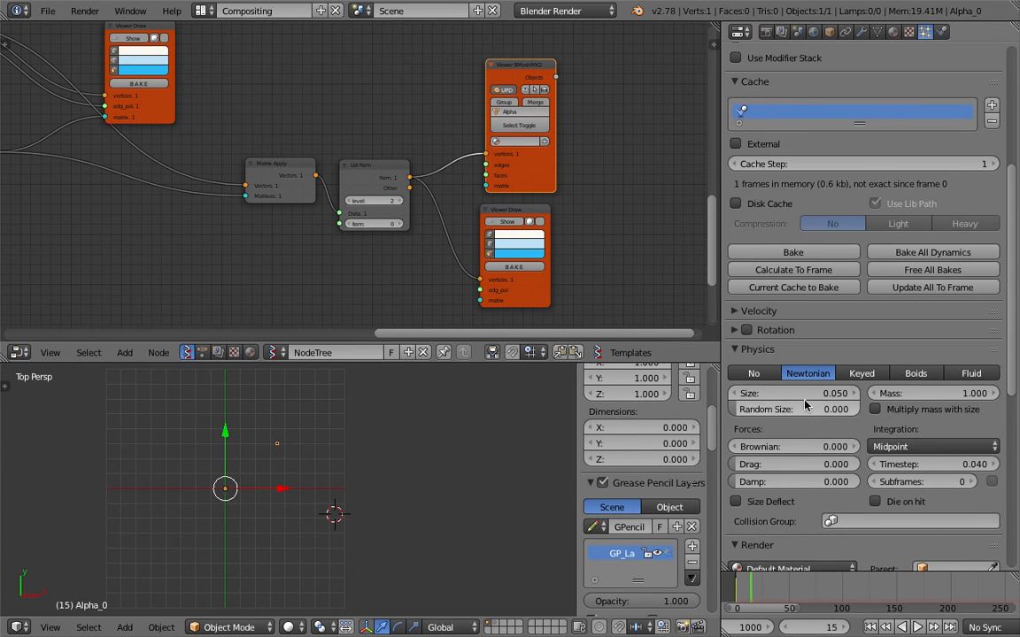
pyautogui.scroll(8, 805, 403)
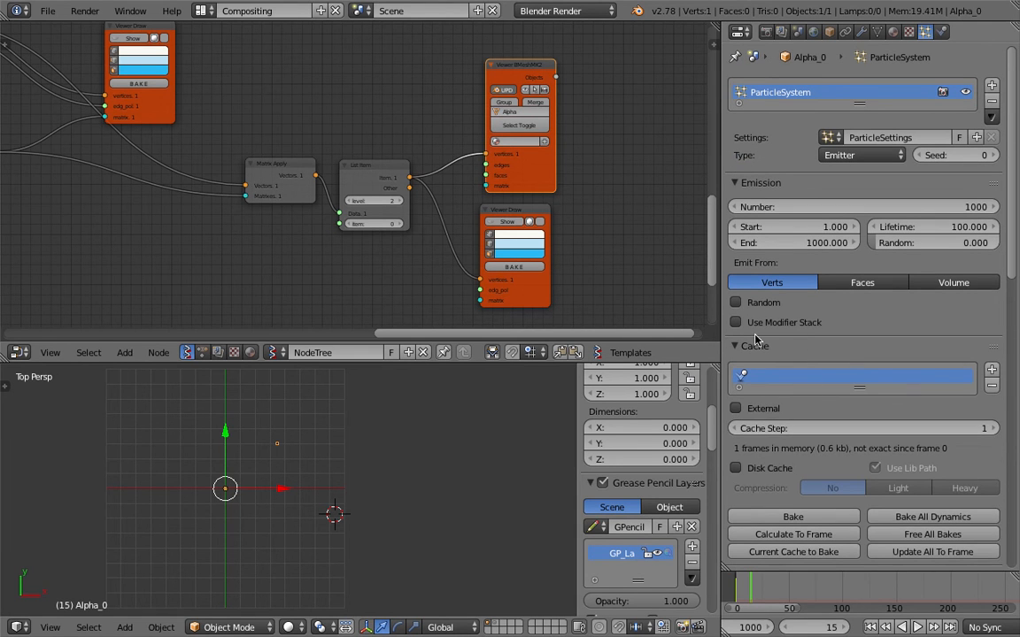
# Collapse the Cache settings, play the animation to check the particle trail, and stop the playback.
pyautogui.click(758, 345)
pyautogui.click(770, 365)
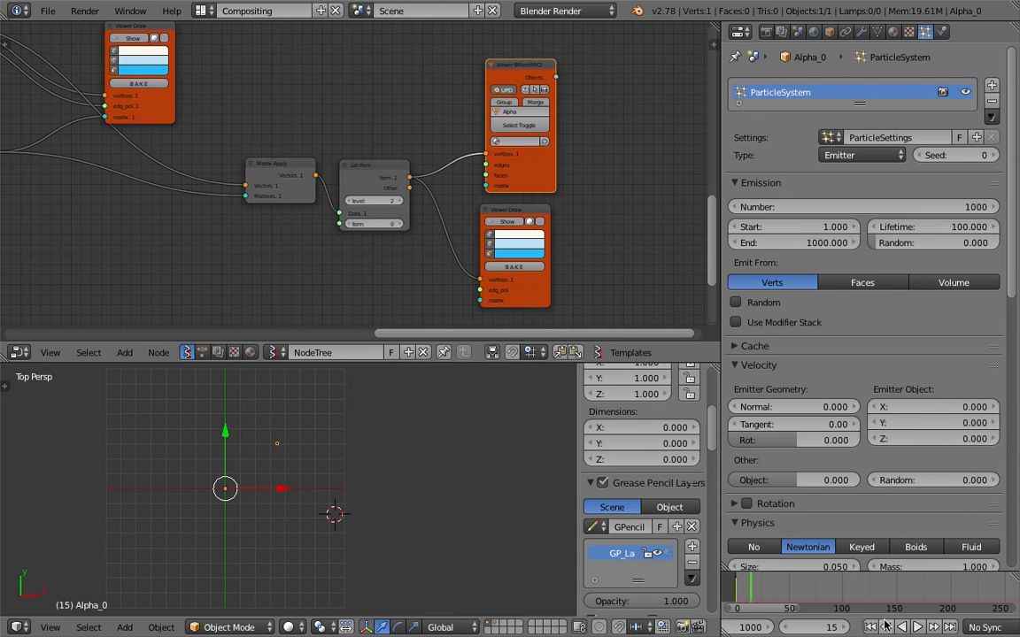
pyautogui.hotkey('alt', 'a')
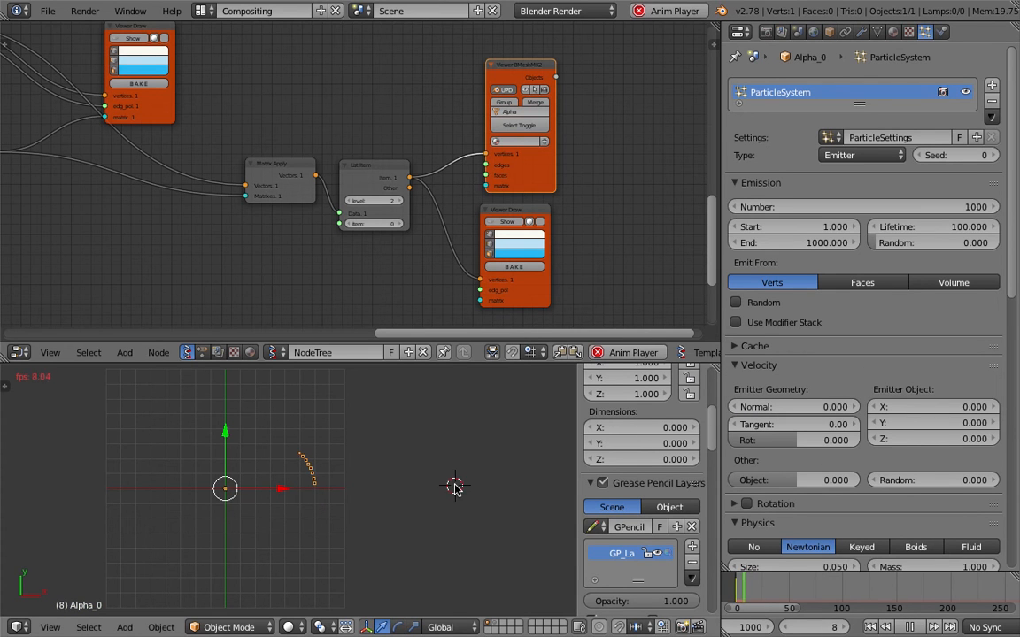
pyautogui.keyDown('shift'); pyautogui.moveTo(353, 441); pyautogui.dragTo(390, 434, button='middle'); pyautogui.keyUp('shift')
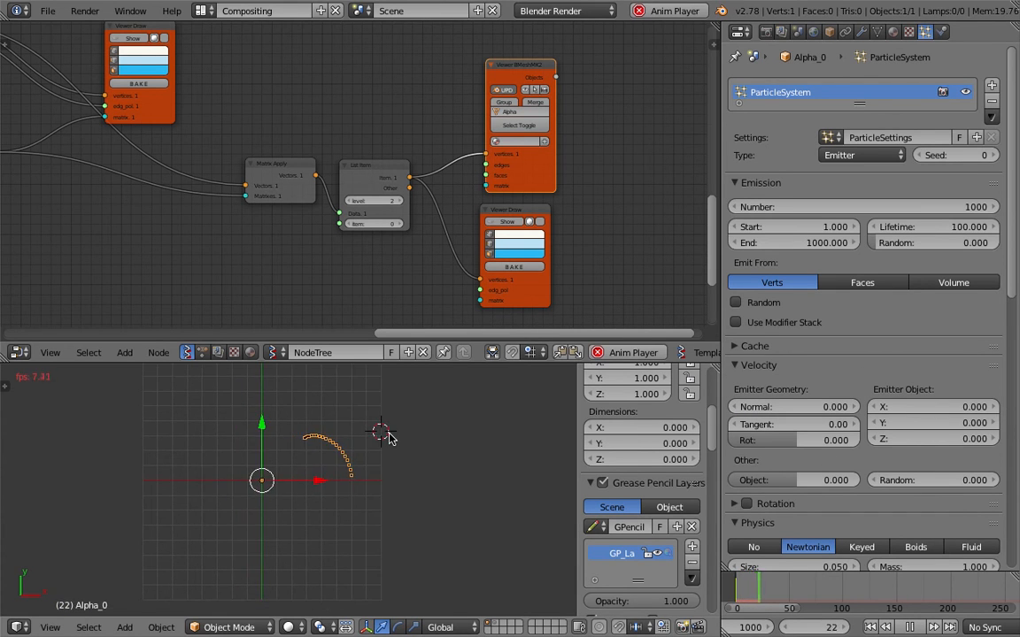
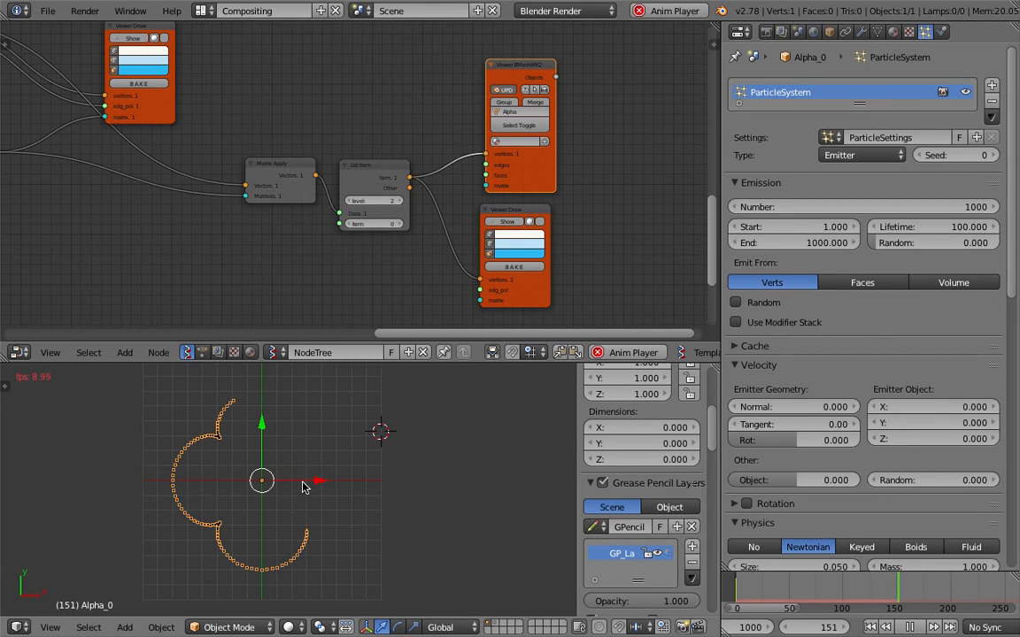
pyautogui.scroll(-2, 315, 466)
pyautogui.keyDown('shift'); pyautogui.moveTo(320, 465); pyautogui.dragTo(391, 463, button='middle'); pyautogui.keyUp('shift')
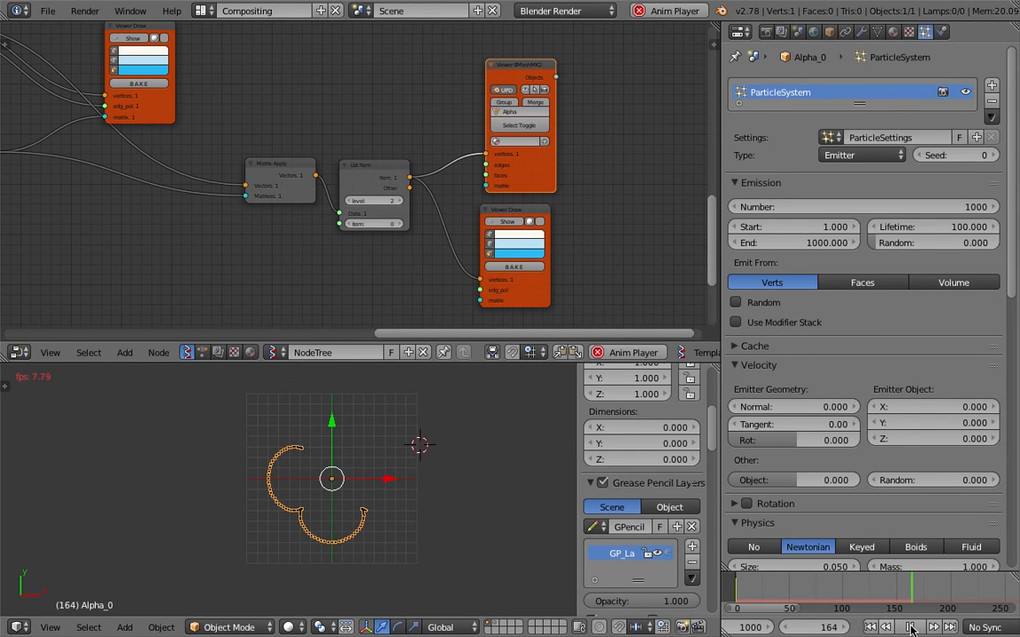
pyautogui.click(917, 626)
# Set the particle emission Lifetime to 300 and save the file.
pyautogui.moveTo(921, 627); pyautogui.dragTo(794, 627, button='middle')
pyautogui.scroll(-4, 794, 630)
pyautogui.scroll(12, 786, 632)
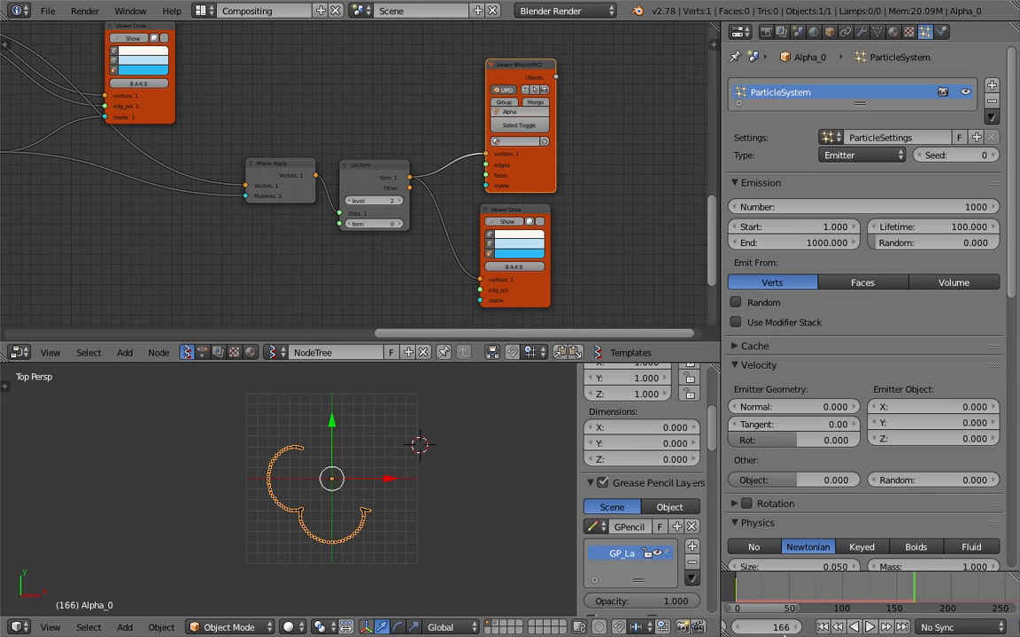
pyautogui.click(945, 227)
pyautogui.write('300')
pyautogui.press('Return')
pyautogui.hotkey('ctrl', 's')
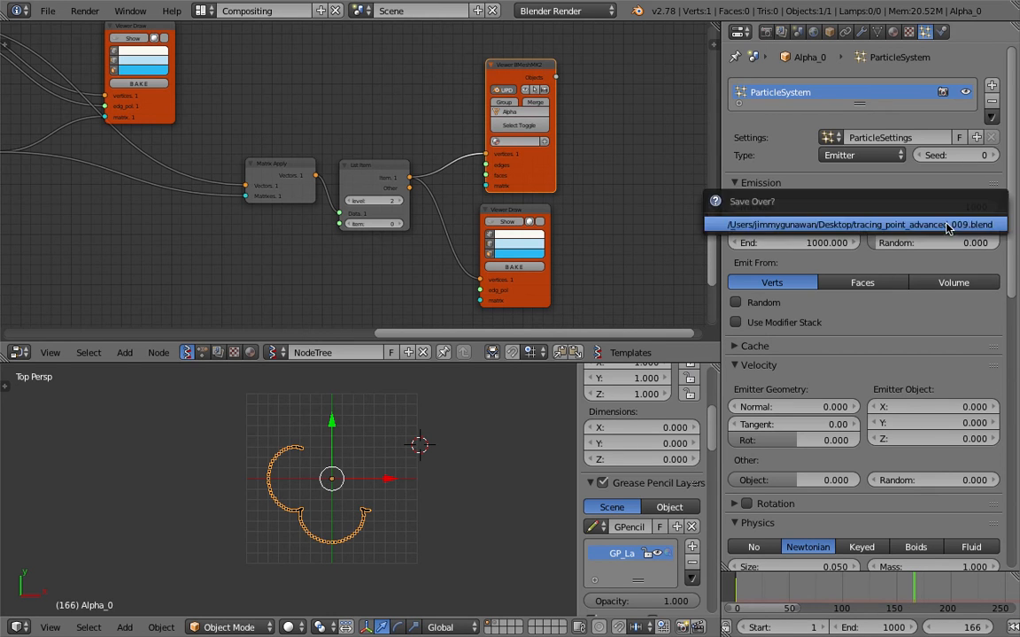
# Rewind to the first frame and play the animation with the longer particle lifetime.
pyautogui.moveTo(194, 290); pyautogui.dragTo(389, 246, button='middle')
pyautogui.moveTo(107, 239); pyautogui.dragTo(352, 208, button='middle')
pyautogui.moveTo(919, 626); pyautogui.dragTo(872, 627, button='middle')
pyautogui.scroll(-4, 872, 626)
pyautogui.click(839, 628)
pyautogui.click(882, 628)
# Set the y value of the multiply node driving the small circle's own rotation to 15.
pyautogui.moveTo(233, 257); pyautogui.dragTo(428, 185, button='middle')
pyautogui.moveTo(180, 265); pyautogui.dragTo(459, 214, button='middle')
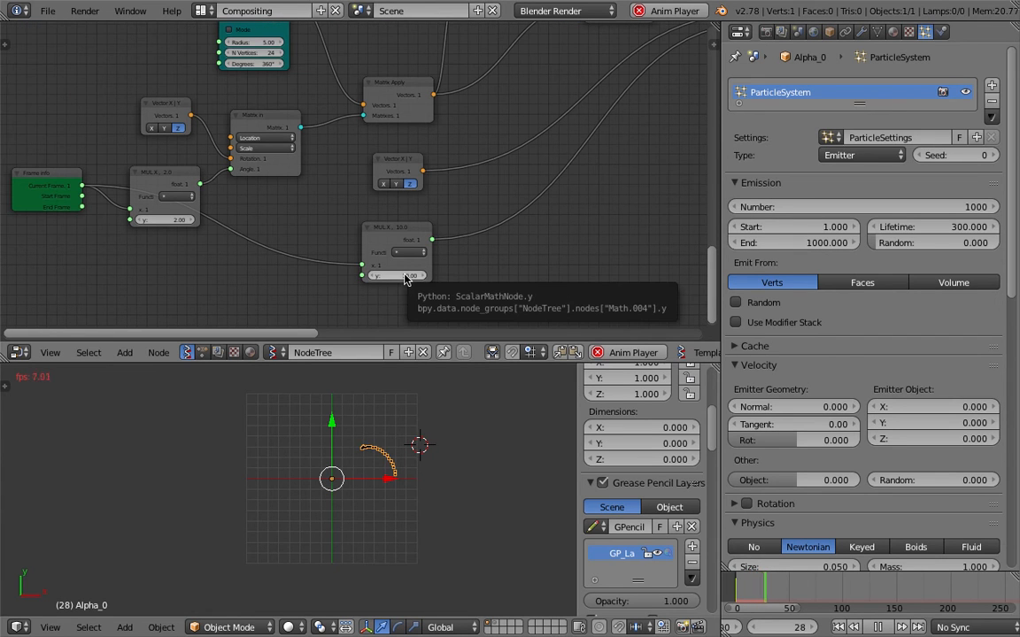
pyautogui.click(404, 278)
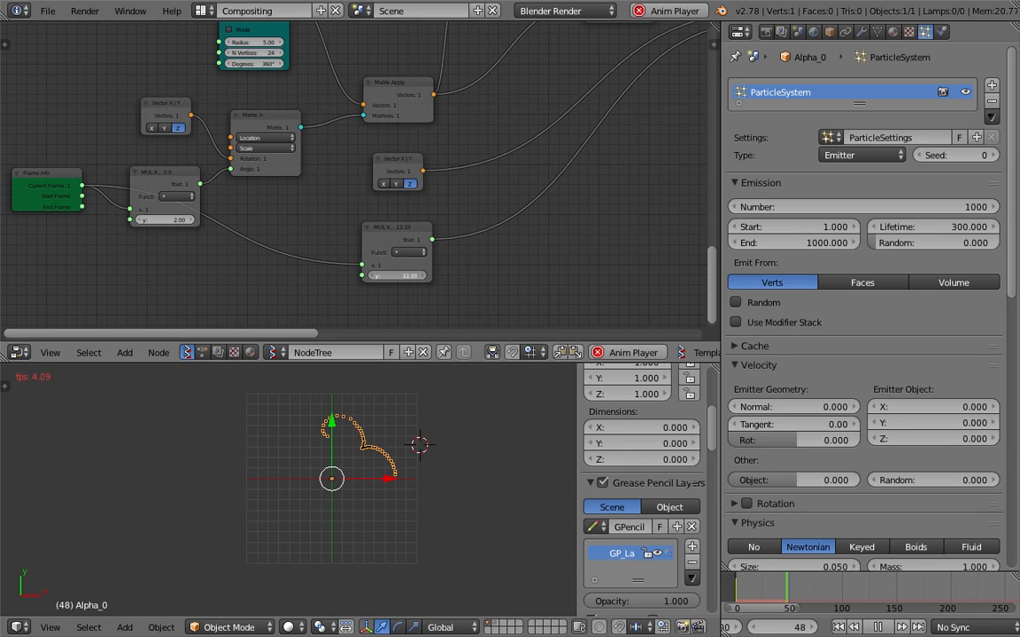
pyautogui.click(396, 275)
pyautogui.write('15')
pyautogui.press('Return')
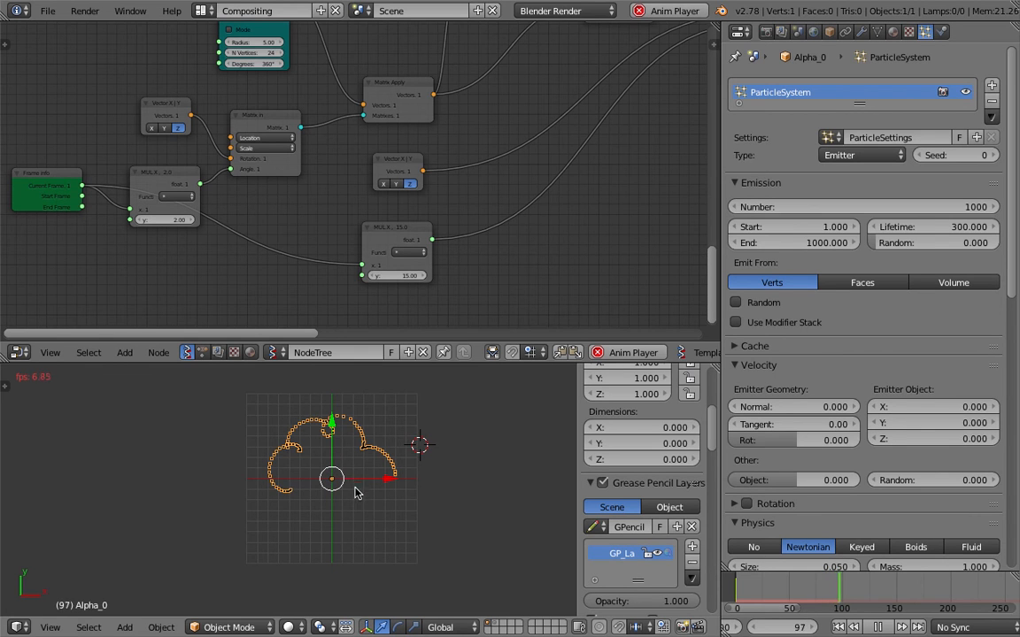
pyautogui.scroll(2, 352, 495)
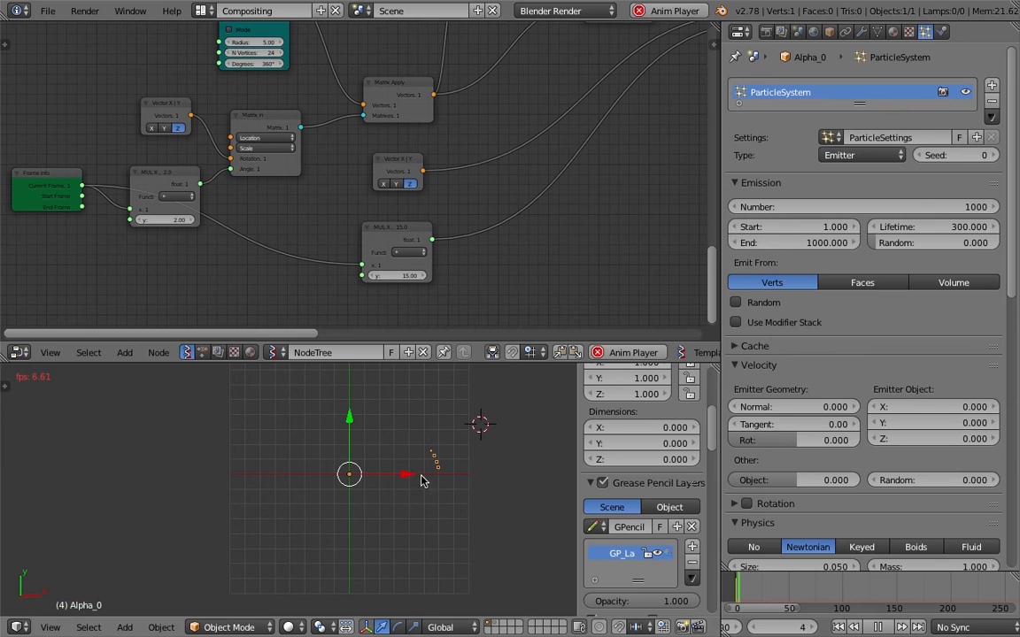
# Set the radius of the large 24-vertex Circle node to 10 while the animation plays.
pyautogui.moveTo(207, 151); pyautogui.dragTo(213, 195, button='middle')
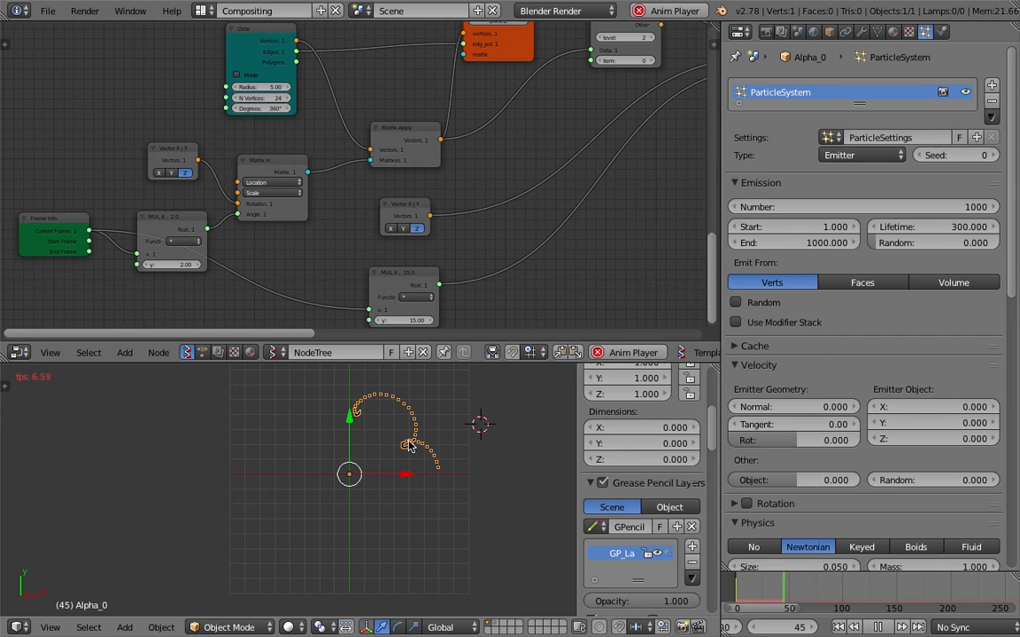
pyautogui.click(259, 86)
pyautogui.write('10')
pyautogui.press('Return')
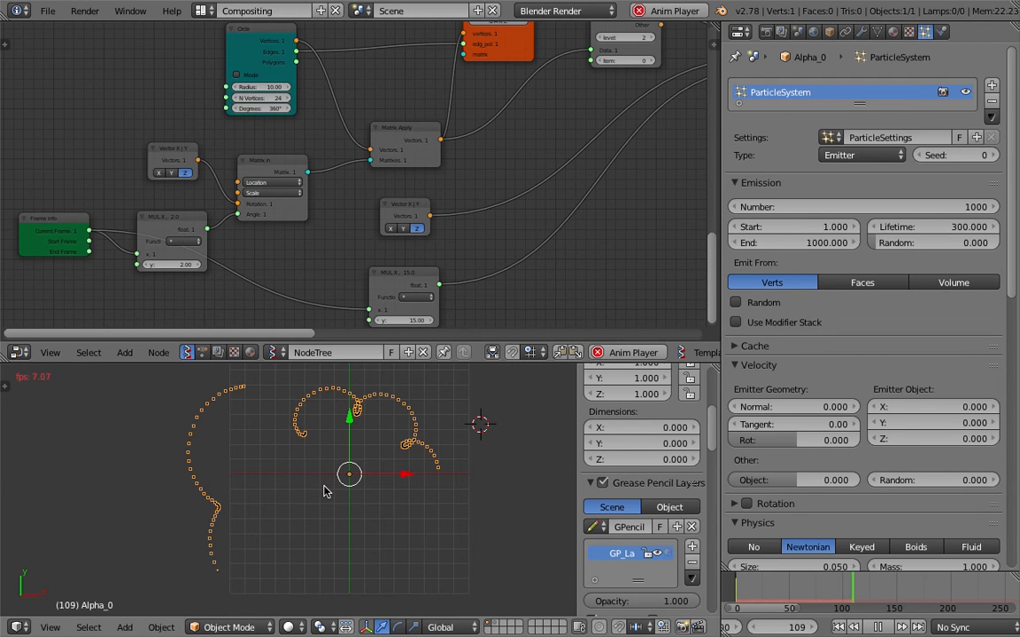
# Set the radius of the 36-vertex Circle node to 20 and rewind the animation to the first frame.
pyautogui.moveTo(393, 149); pyautogui.dragTo(347, 358, button='middle')
pyautogui.moveTo(435, 254); pyautogui.dragTo(370, 230, button='middle')
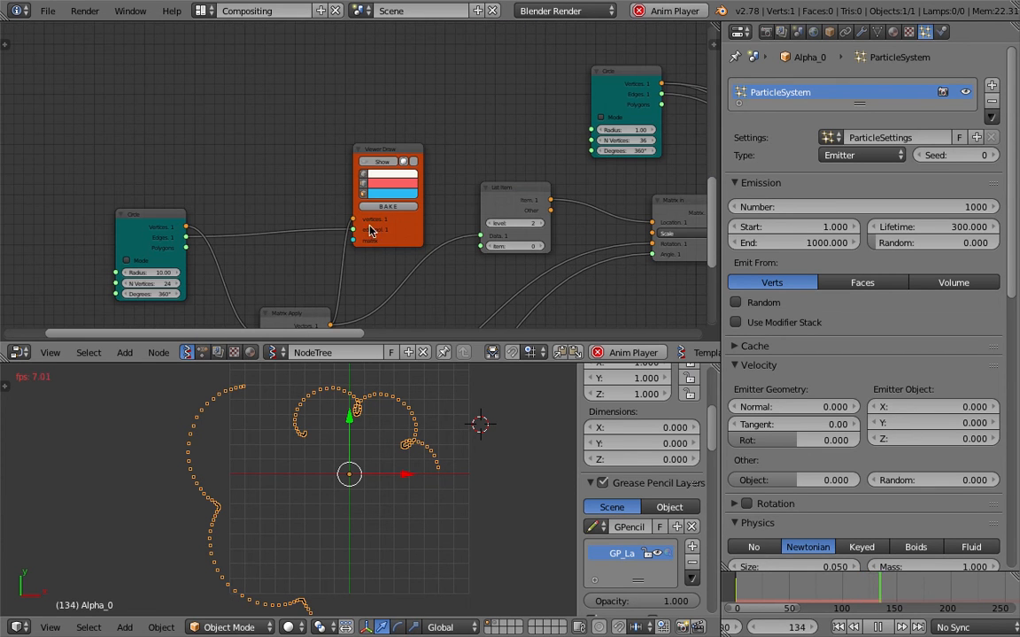
pyautogui.click(633, 130)
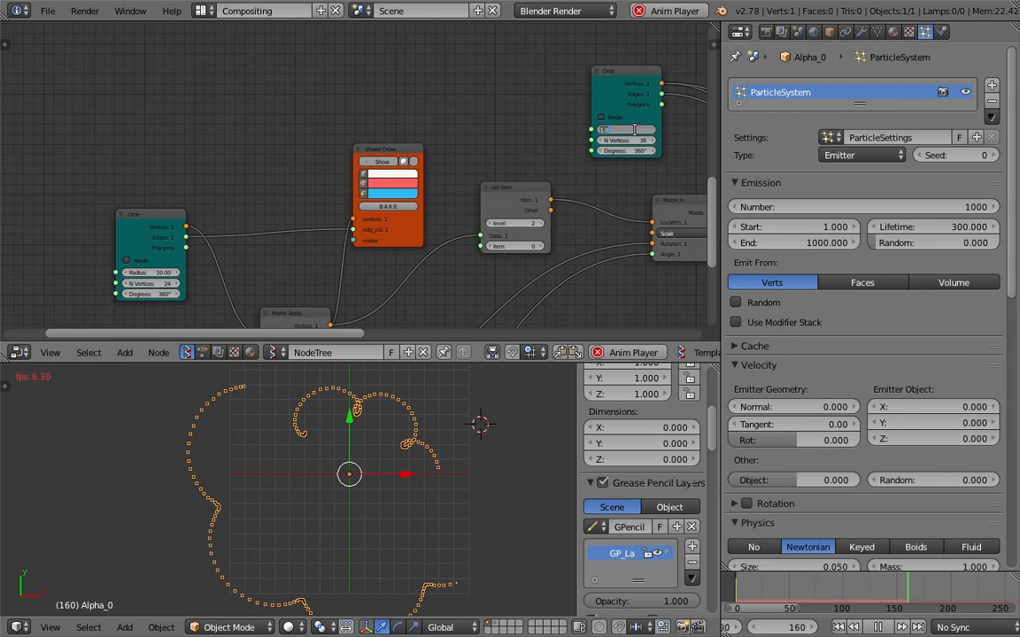
pyautogui.press('Return')
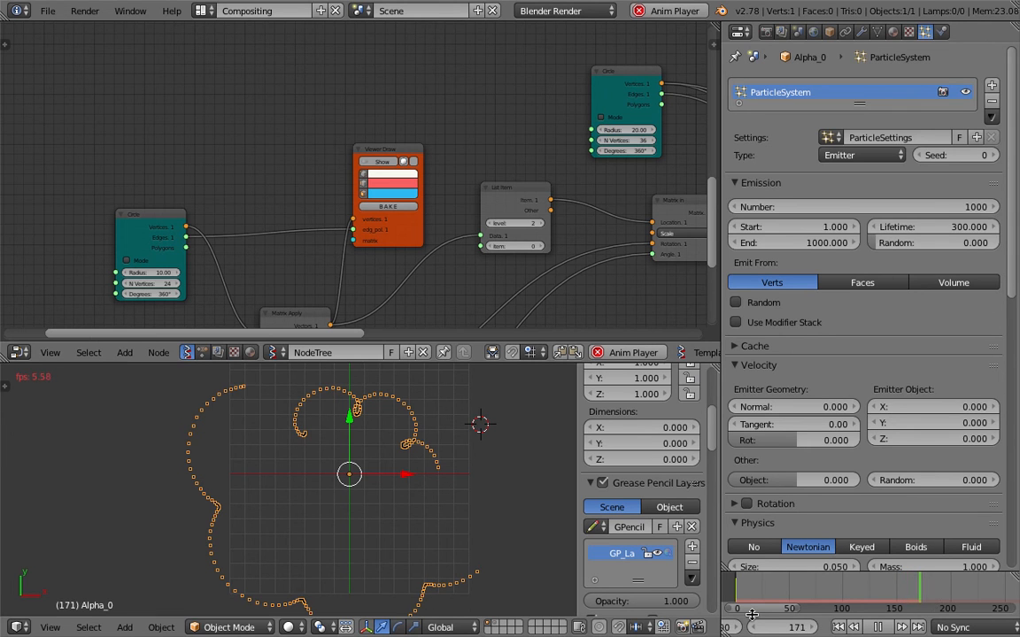
pyautogui.click(839, 628)
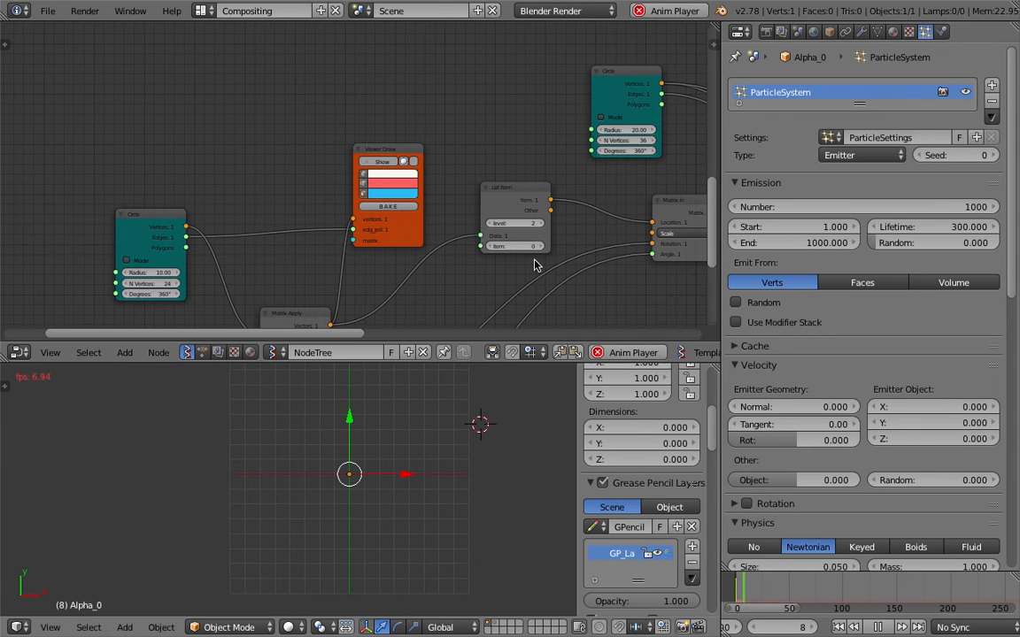
# Set the radius of the 36-vertex Circle node to 10.
pyautogui.click(634, 130)
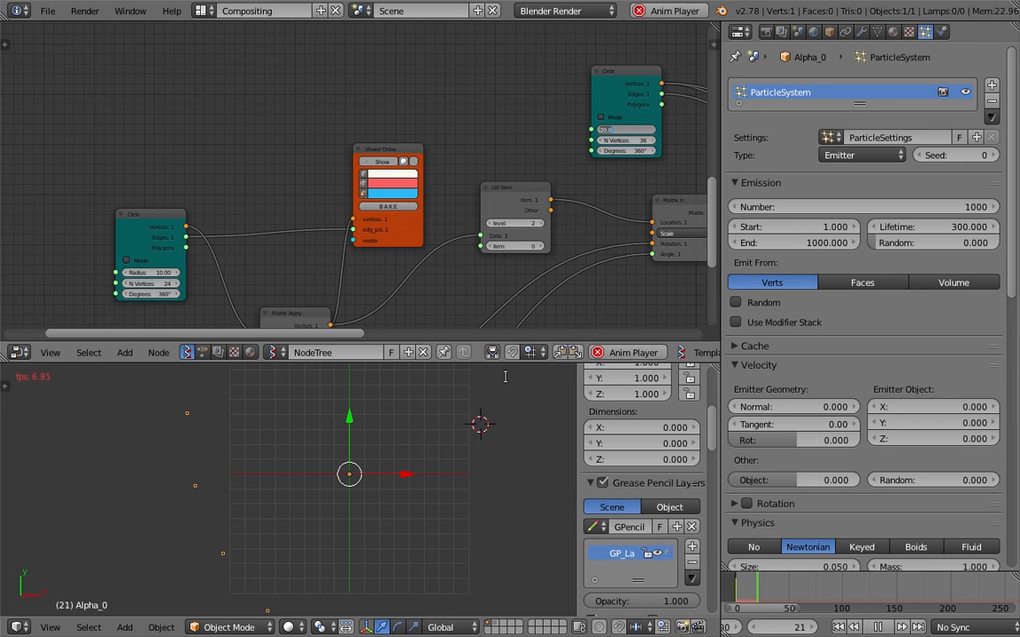
pyautogui.press('Return')
pyautogui.scroll(-2, 434, 507)
pyautogui.scroll(-3, 433, 508)
pyautogui.scroll(-1, 434, 506)
pyautogui.click(624, 129)
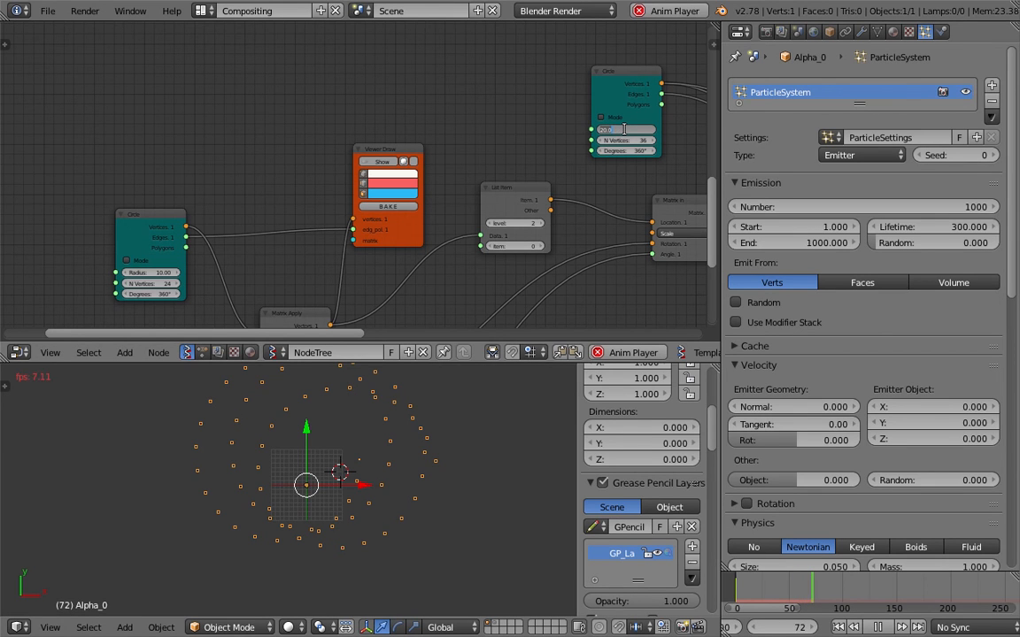
pyautogui.write('10')
pyautogui.press('Return')
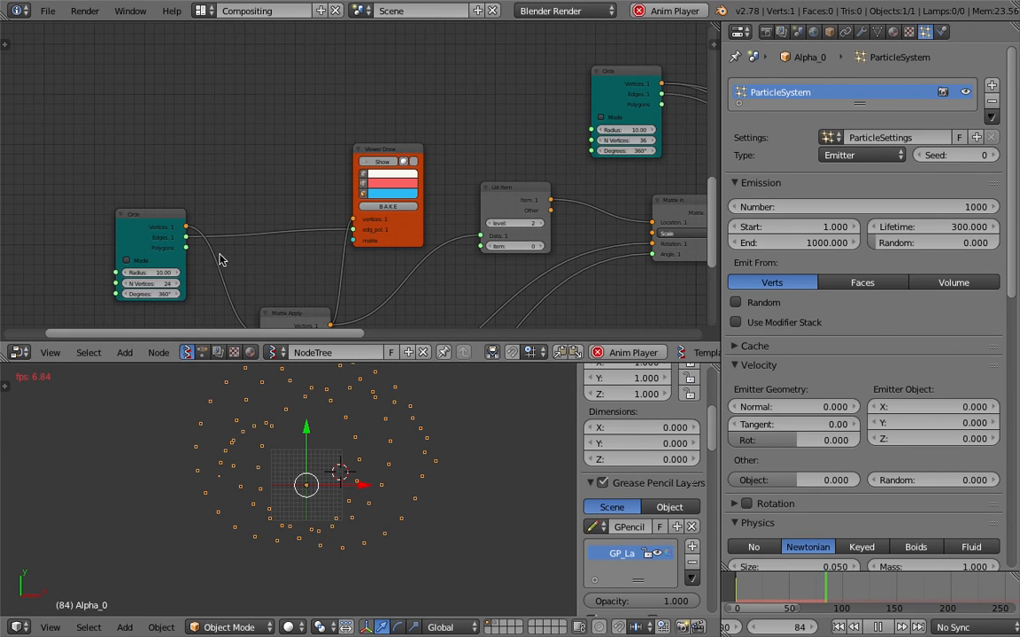
# Set the radius of the 24-vertex Circle node to 5 and rewind the animation to the first frame.
pyautogui.click(159, 272)
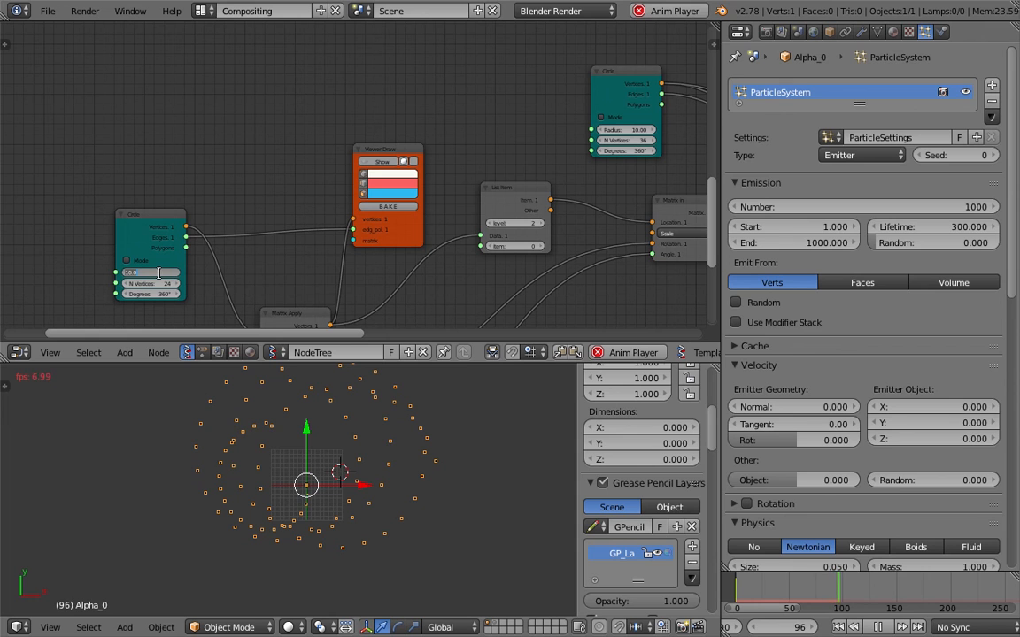
pyautogui.write('1')
pyautogui.press('Return')
pyautogui.click(838, 627)
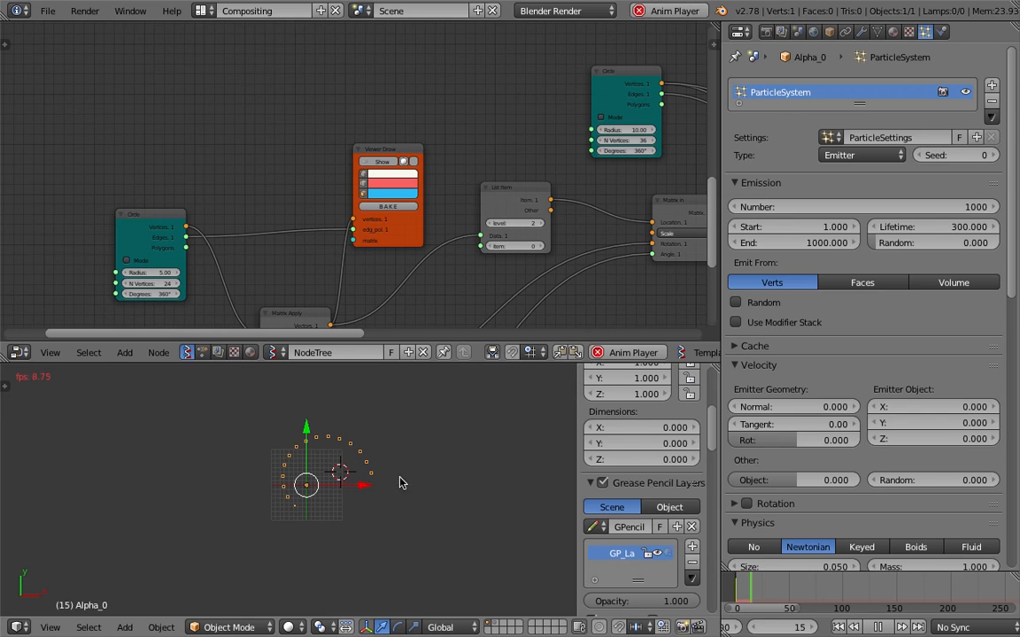
# Make the 3D view taller while the trail plays, and stop the playback.
pyautogui.click(468, 449)
pyautogui.moveTo(507, 335); pyautogui.dragTo(507, 285)
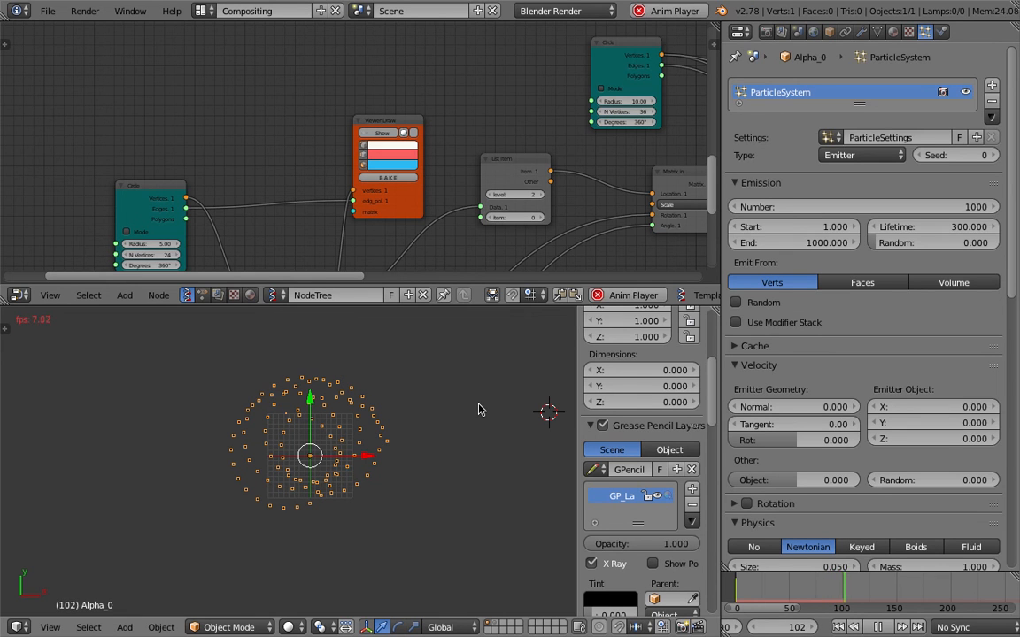
pyautogui.click(885, 629)
# Move the last Viewer Draw node slightly further below the Viewer BMeshMK2 node and save the file.
pyautogui.moveTo(701, 167); pyautogui.dragTo(187, 185, button='middle')
pyautogui.moveTo(307, 194); pyautogui.dragTo(262, 200, button='middle')
pyautogui.scroll(-3, 531, 209)
pyautogui.moveTo(558, 217); pyautogui.dragTo(248, 134, button='middle')
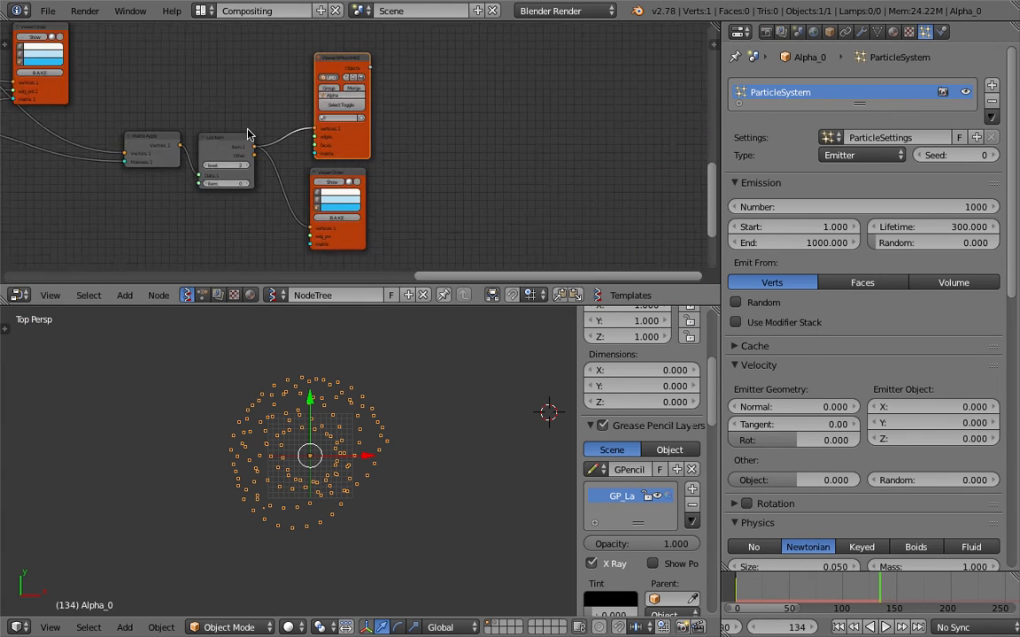
pyautogui.scroll(1, 372, 175)
pyautogui.moveTo(350, 174); pyautogui.dragTo(340, 193)
pyautogui.moveTo(493, 151); pyautogui.dragTo(398, 177, button='middle')
pyautogui.scroll(3, 399, 189)
pyautogui.hotkey('ctrl', 's')
pyautogui.click(397, 177)
pyautogui.scroll(2, 395, 148)
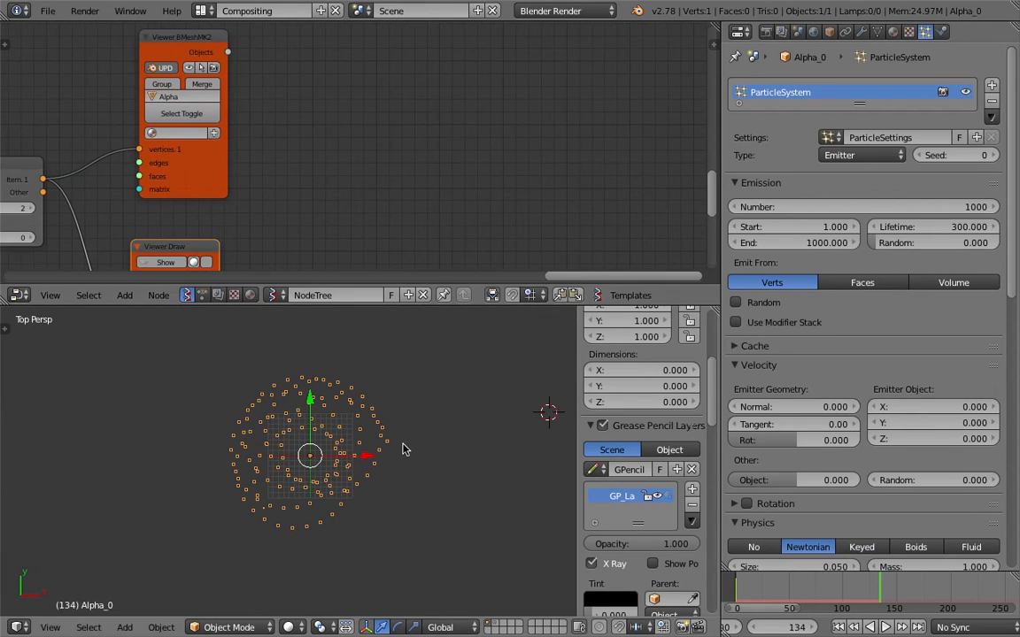
# Shift the Viewer BMeshMK2 node slightly, place a Particles node beside it and save the file.
pyautogui.hotkey('shift', 'a')
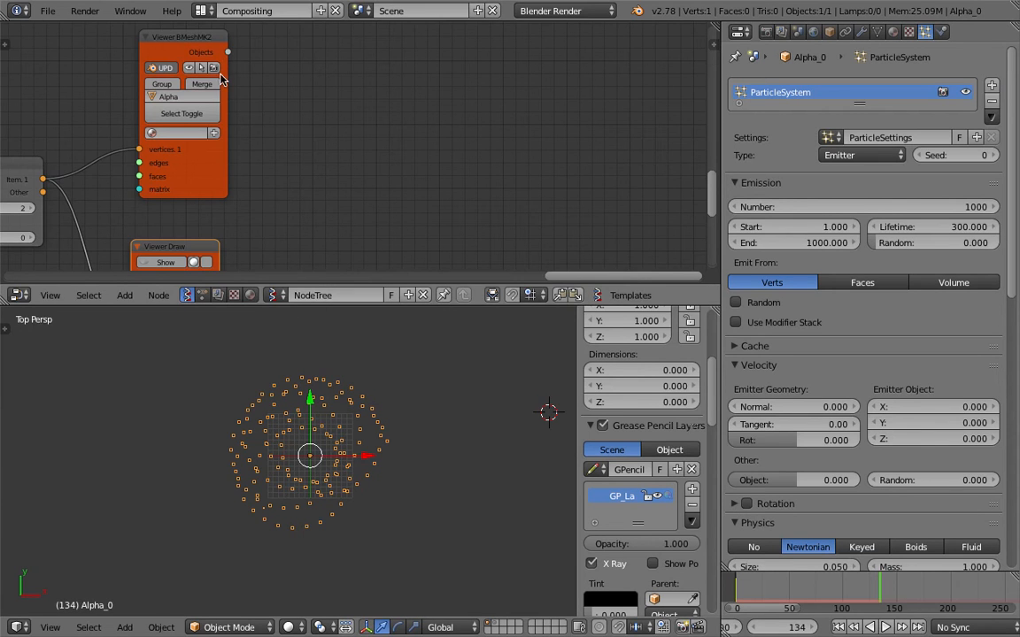
pyautogui.moveTo(199, 42); pyautogui.dragTo(184, 44)
pyautogui.hotkey('shift', 'a')
pyautogui.click(363, 106)
pyautogui.write('objec')
pyautogui.press('BackSpace')
pyautogui.press('BackSpace')
pyautogui.press('BackSpace')
pyautogui.press('BackSpace')
pyautogui.press('BackSpace')
pyautogui.write('part')
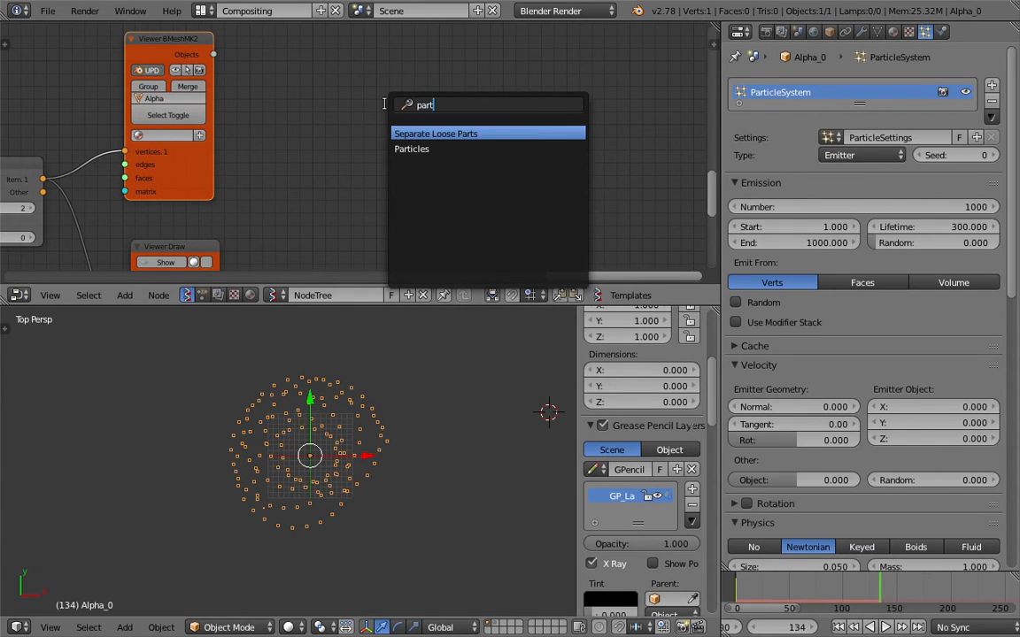
pyautogui.press('Down')
pyautogui.press('Return')
pyautogui.click(385, 108)
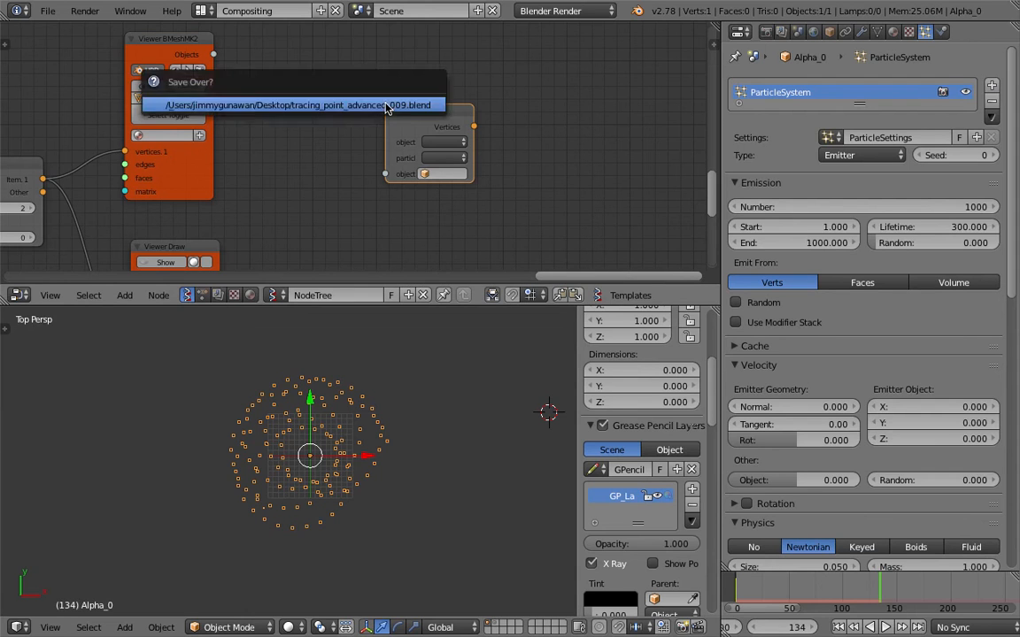
# Link the Viewer BMeshMK2 Objects output to the Particles node's Object input, widen the Particles node and save the file.
pyautogui.moveTo(213, 54); pyautogui.dragTo(403, 181)
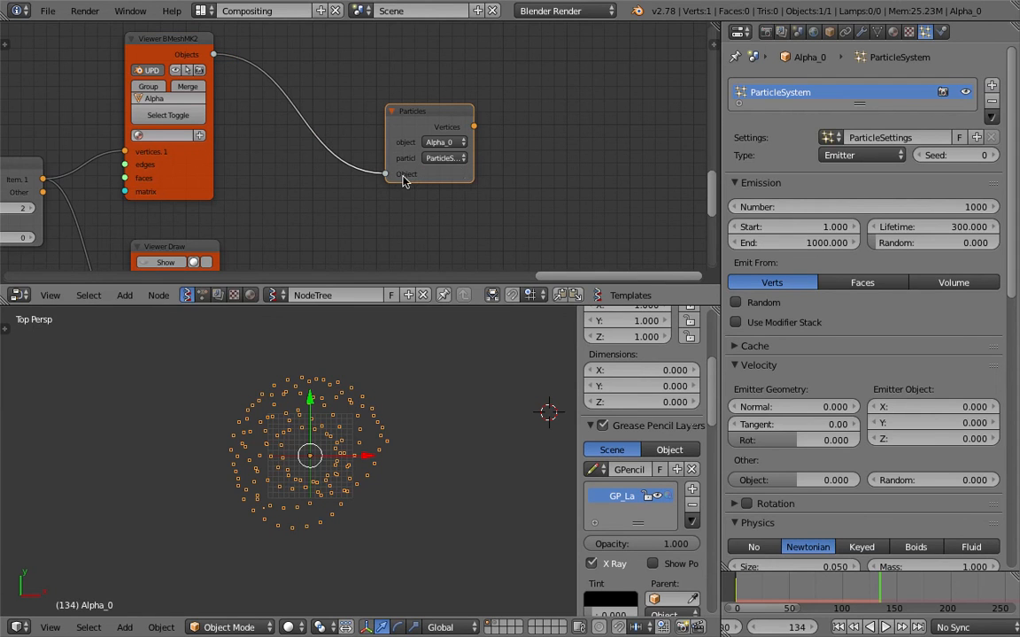
pyautogui.moveTo(473, 171); pyautogui.dragTo(511, 171)
pyautogui.hotkey('ctrl', 's')
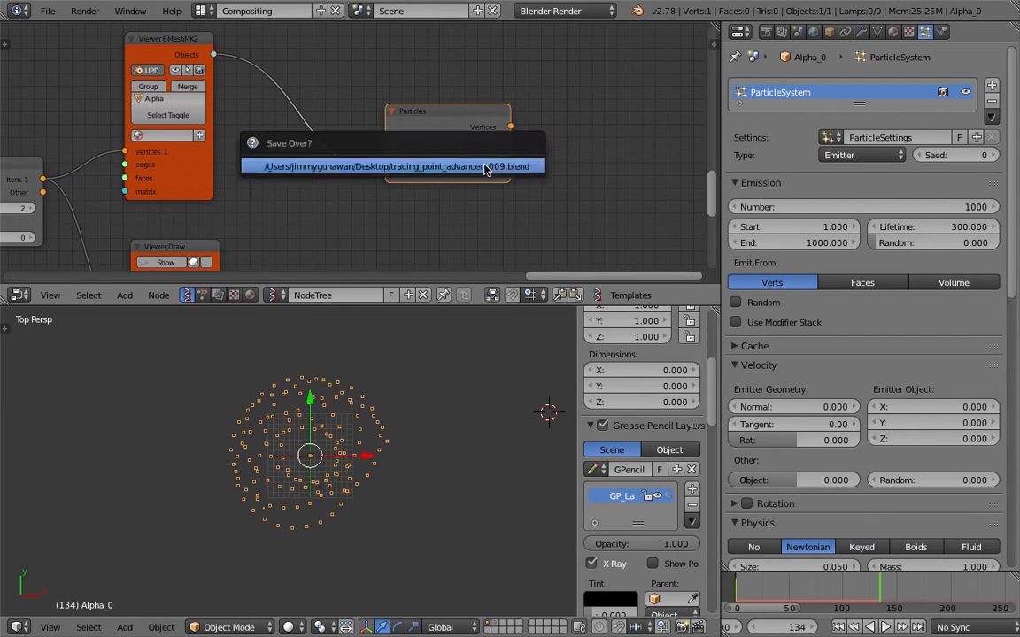
# Add a UV Connection node after the Particles node.
pyautogui.moveTo(599, 120); pyautogui.dragTo(451, 127, button='middle')
pyautogui.press('space')
pyautogui.write('uv')
pyautogui.press('Return')
pyautogui.click(415, 112)
# Duplicate the last Viewer Draw node and place the copy after the UV Connection node.
pyautogui.scroll(-2, 290, 179)
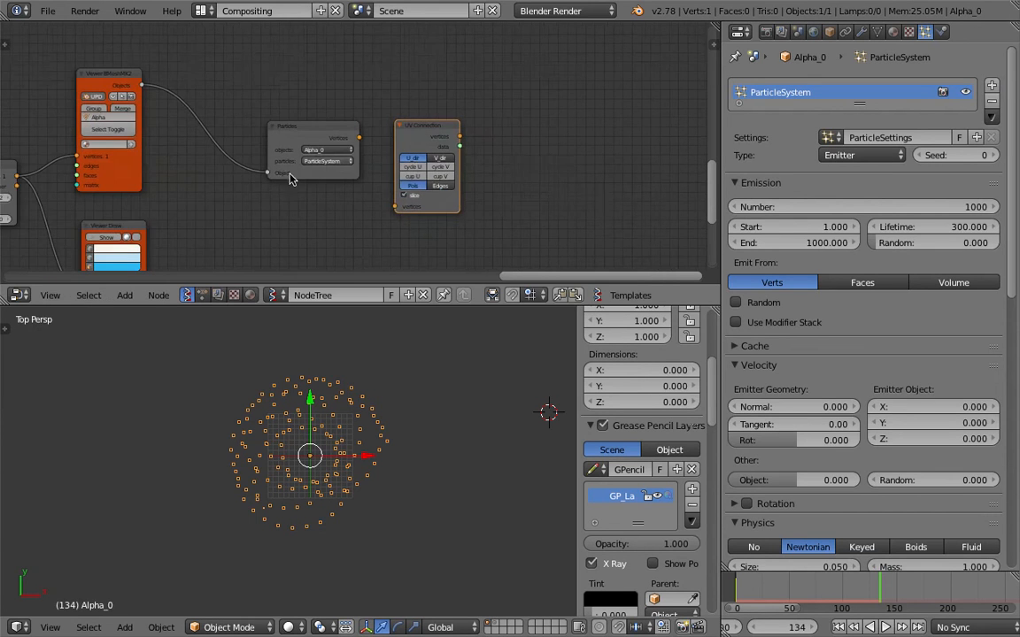
pyautogui.click(107, 229)
pyautogui.hotkey('shift', 'd')
pyautogui.click(518, 112)
pyautogui.scroll(2, 354, 143)
# Link Particles vertices into UV Connection, and its vertices and data outputs to the new Viewer Draw's vertices and edg_pol.
pyautogui.moveTo(498, 133); pyautogui.dragTo(564, 169)
pyautogui.moveTo(361, 135); pyautogui.dragTo(410, 229)
pyautogui.moveTo(498, 147)
pyautogui.mouseDown()
pyautogui.moveTo(559, 164)
pyautogui.moveTo(564, 185)
pyautogui.mouseUp()
# Set the UV Connection node to output Edges in the U_dir direction.
pyautogui.click(472, 165)
pyautogui.click(462, 201)
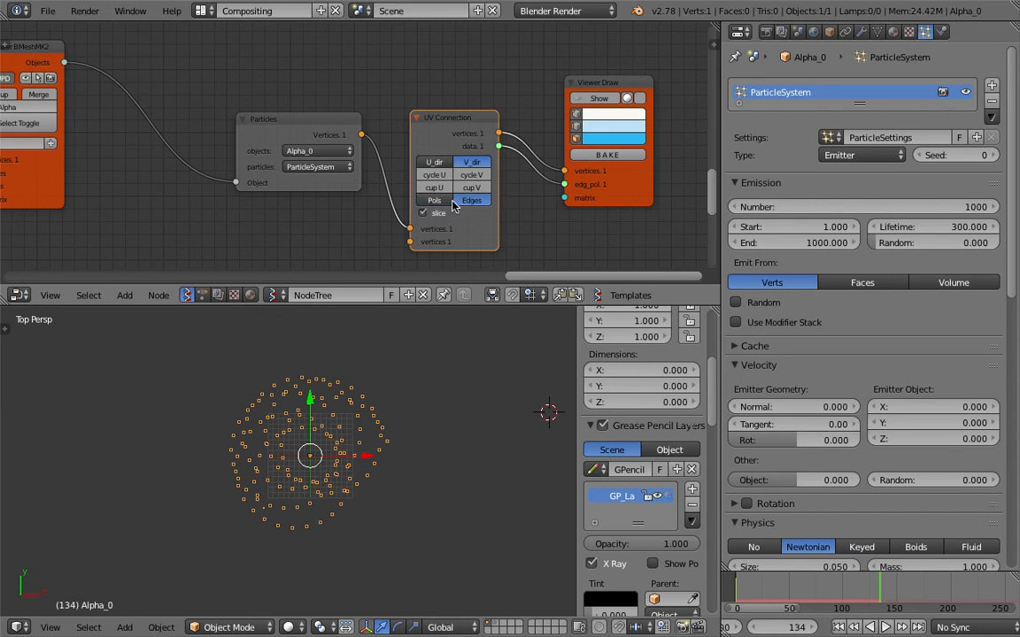
pyautogui.click(447, 163)
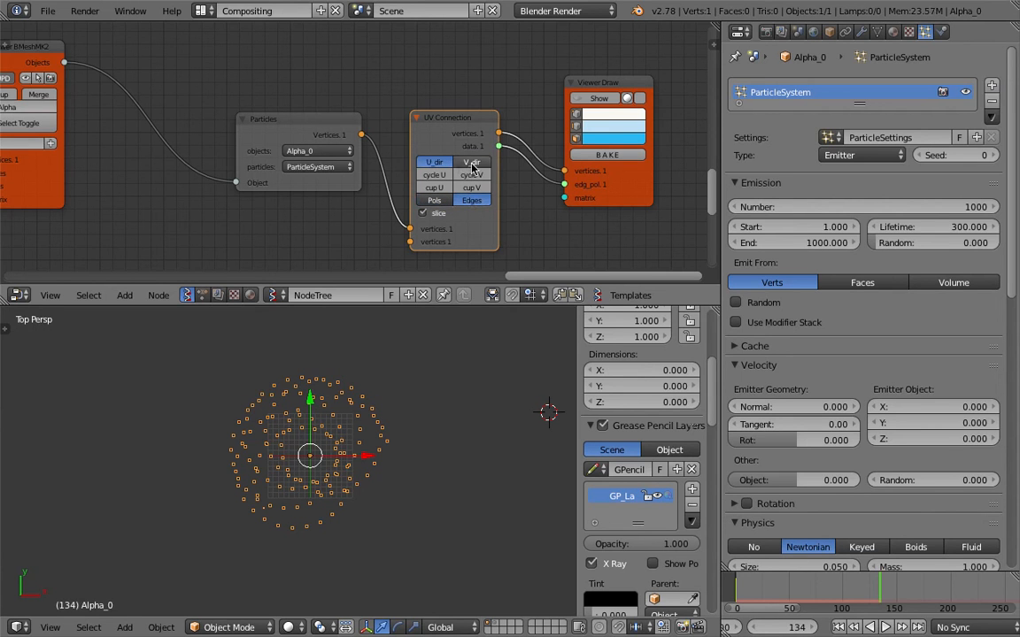
# Turn on the display of the new Viewer Draw node and save the file.
pyautogui.click(588, 98)
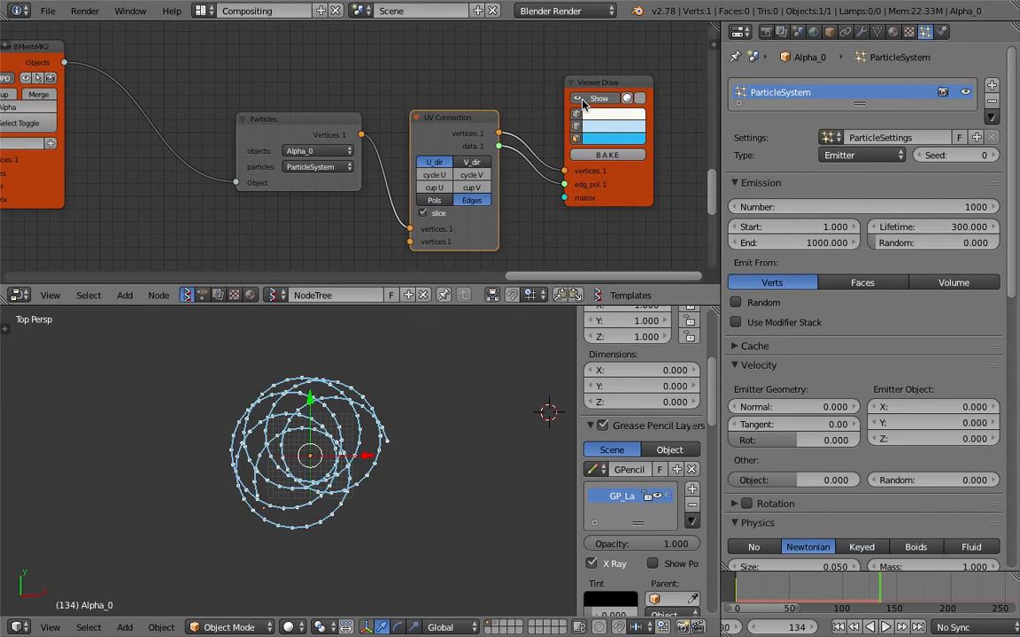
pyautogui.hotkey('ctrl', 's')
pyautogui.click(476, 412)
pyautogui.scroll(3, 475, 415)
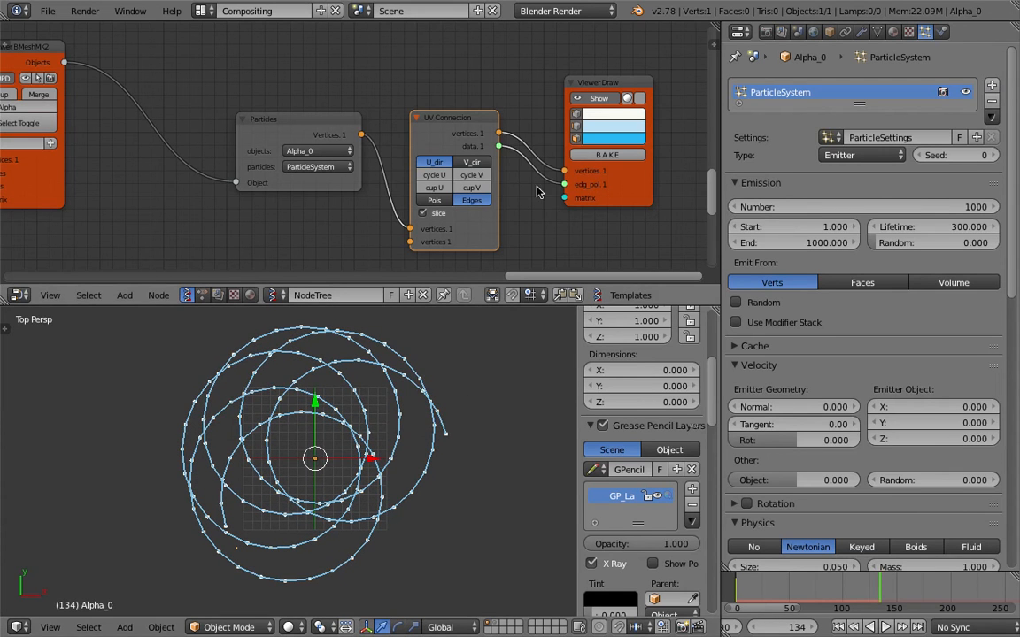
# Save the file, play the animation, and set the particle Lifetime to 1000.
pyautogui.scroll(-3, 456, 489)
pyautogui.hotkey('ctrl', 's')
pyautogui.click(456, 487)
pyautogui.hotkey('alt', 'a')
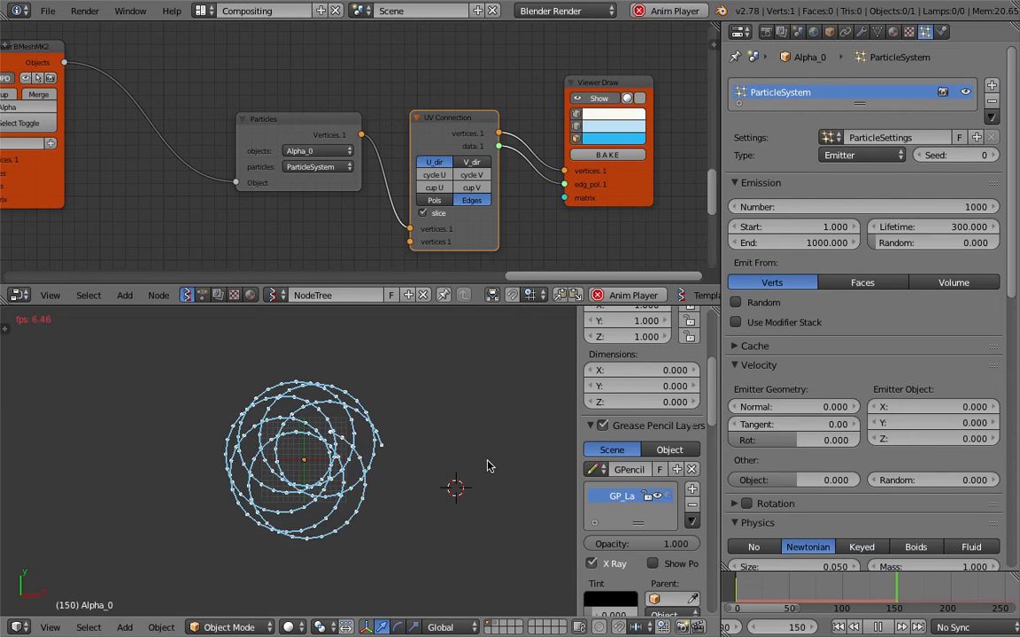
pyautogui.click(919, 227)
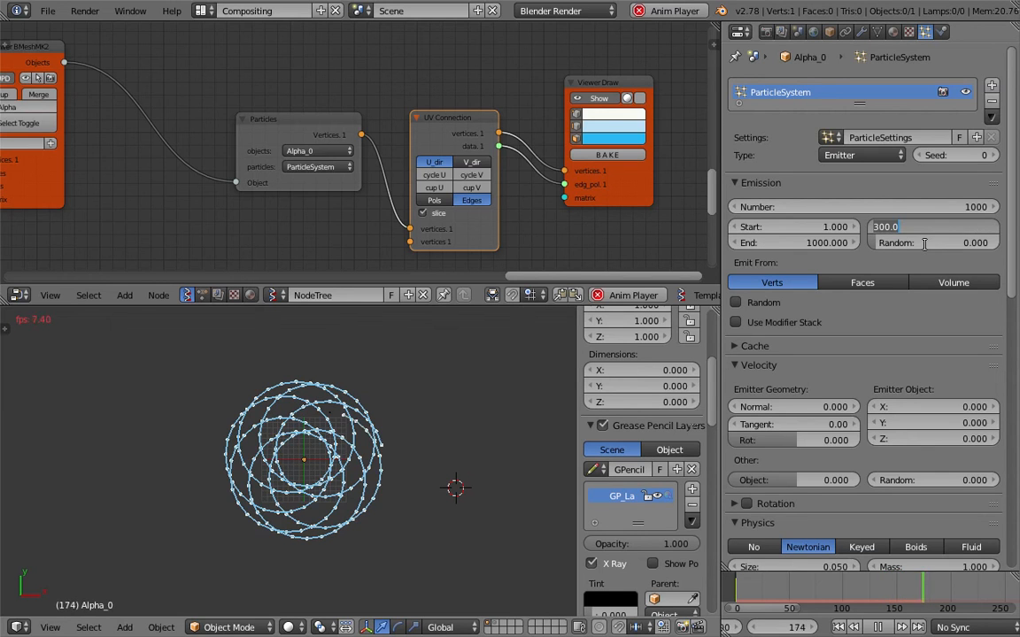
pyautogui.write('1000')
pyautogui.press('Return')
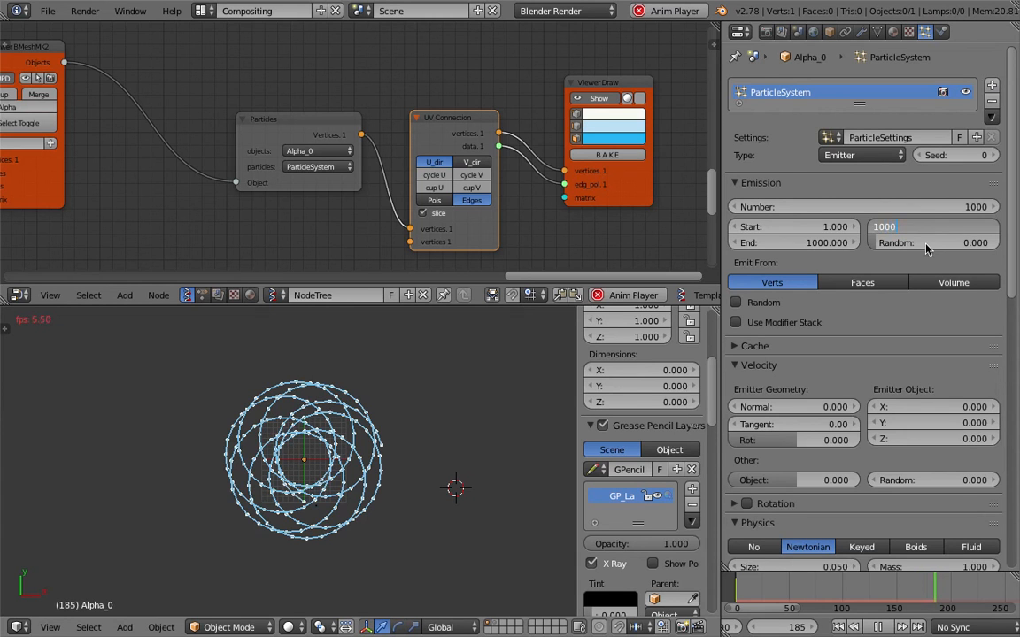
# Watch the spirograph line being traced, stop the animation, and examine the shape from an angled view.
pyautogui.click(459, 415)
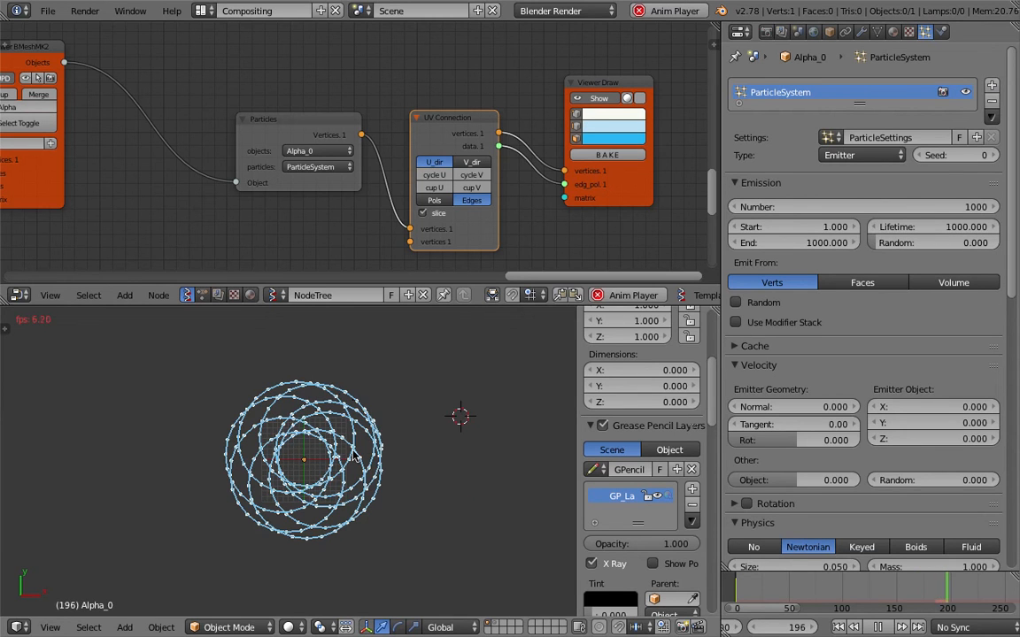
pyautogui.click(476, 469)
pyautogui.click(443, 417)
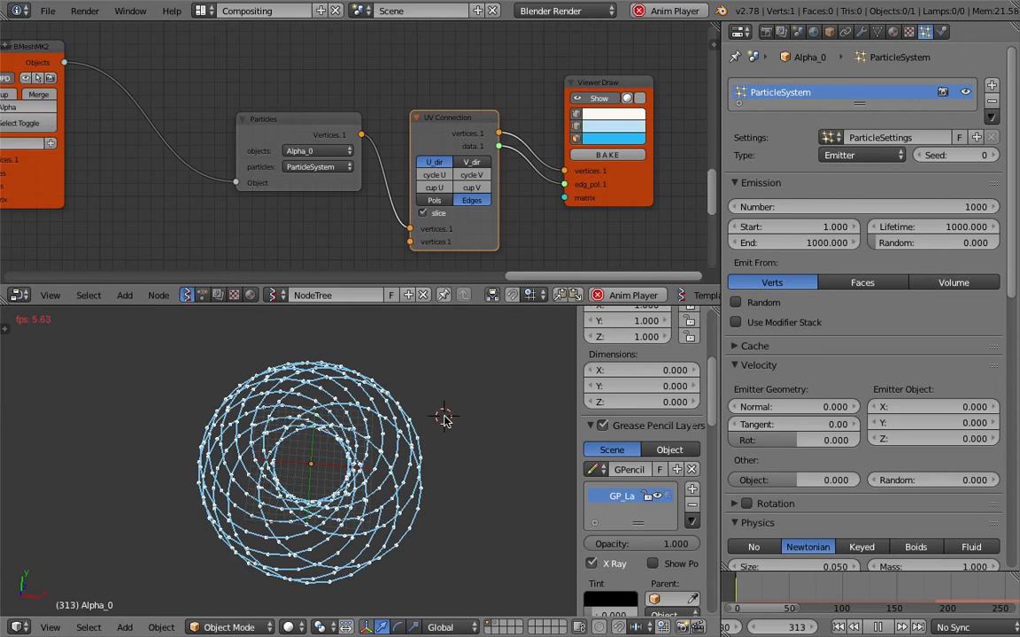
pyautogui.moveTo(359, 483); pyautogui.dragTo(355, 402, button='middle')
pyautogui.scroll(3, 343, 469)
pyautogui.scroll(-3, 355, 402)
pyautogui.hotkey('alt', 'a')
pyautogui.moveTo(388, 462); pyautogui.dragTo(450, 482, button='middle')
pyautogui.moveTo(450, 442)
pyautogui.keyDown('shift'); pyautogui.mouseDown(button='middle')
pyautogui.moveTo(449, 467)
pyautogui.moveTo(432, 432)
pyautogui.mouseUp(button='middle'); pyautogui.keyUp('shift')
pyautogui.click(488, 395)
# Enlarge the node editor and move the Particles, UV Connection and last Viewer Draw nodes closer together.
pyautogui.moveTo(521, 305); pyautogui.dragTo(517, 338)
pyautogui.scroll(-3, 436, 158)
pyautogui.moveTo(421, 148); pyautogui.dragTo(346, 130)
pyautogui.moveTo(492, 146); pyautogui.dragTo(407, 113)
pyautogui.moveTo(558, 131); pyautogui.dragTo(463, 126)
# Move the Viewer Draw node of the rotating circle slightly up in the node tree.
pyautogui.scroll(-2, 464, 122)
pyautogui.moveTo(290, 147); pyautogui.dragTo(500, 157, button='middle')
pyautogui.moveTo(222, 81); pyautogui.dragTo(445, 119, button='middle')
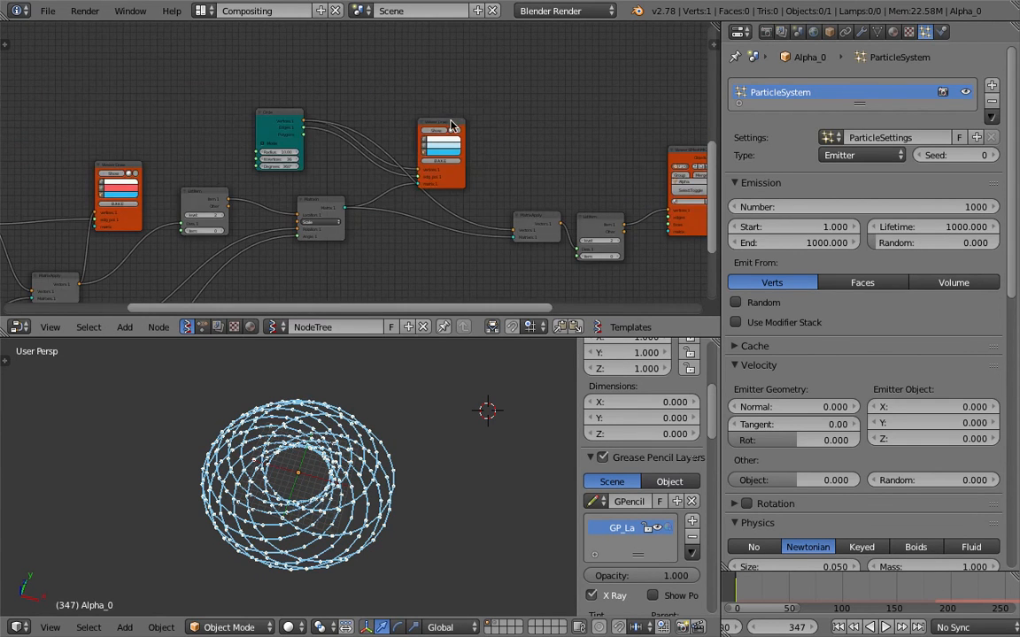
pyautogui.moveTo(450, 122); pyautogui.dragTo(463, 102)
pyautogui.scroll(-10, 480, 153)
pyautogui.moveTo(473, 170); pyautogui.dragTo(424, 197, button='middle')
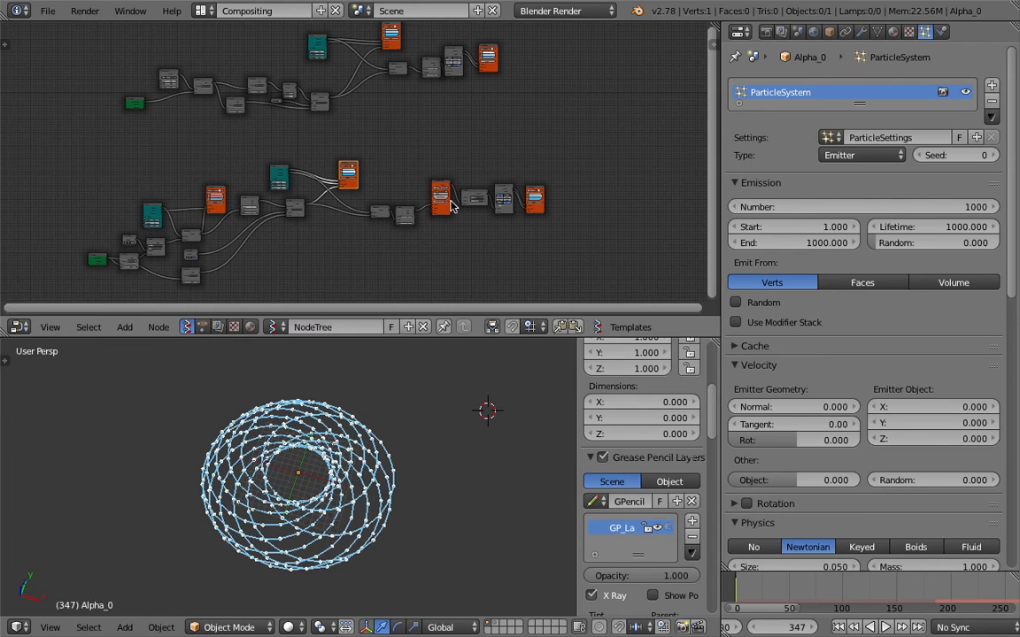
pyautogui.scroll(2, 389, 389)
pyautogui.moveTo(346, 169); pyautogui.dragTo(330, 164, button='middle')
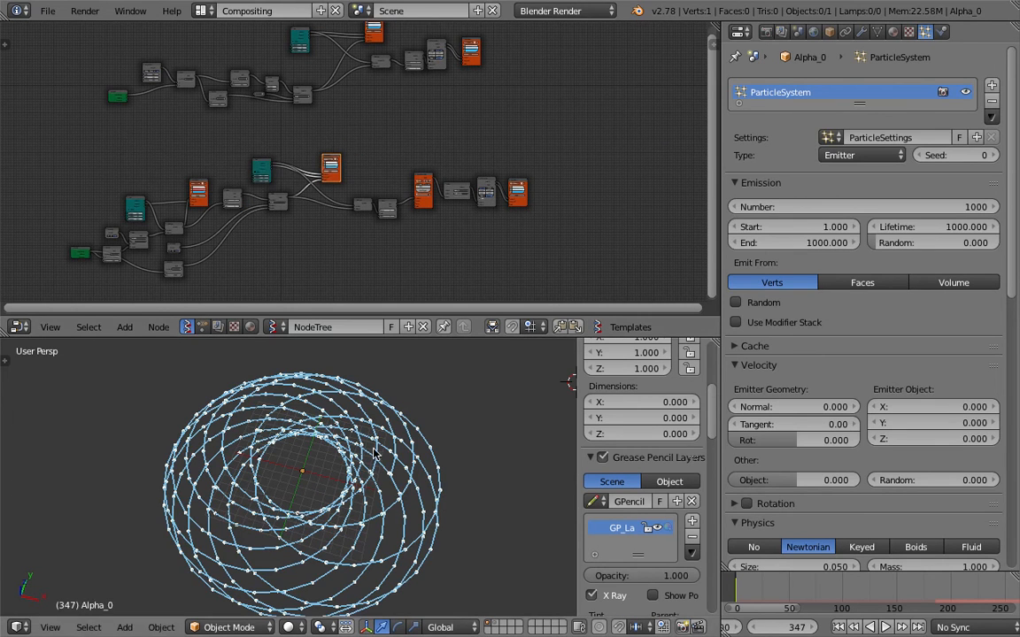
# Save the file as the incremented version tracing_point_advanced_010.blend.
pyautogui.click(48, 11)
pyautogui.click(107, 146)
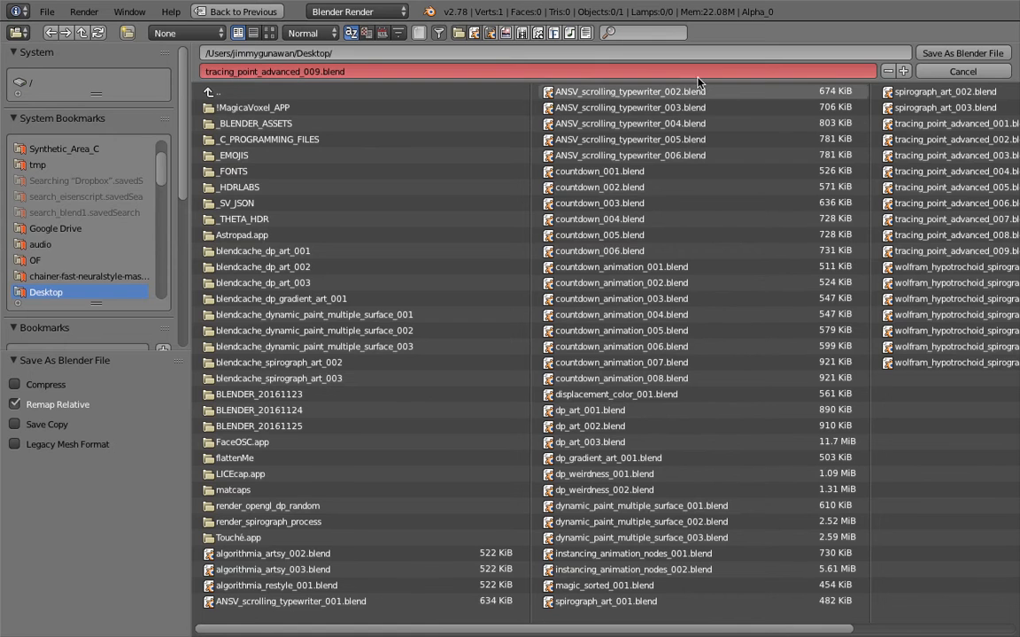
pyautogui.click(902, 71)
pyautogui.click(959, 53)
# Save the file under the name tracing_point_advanced_010_particles.blend.
pyautogui.moveTo(412, 231); pyautogui.dragTo(429, 209, button='middle')
pyautogui.moveTo(557, 174); pyautogui.dragTo(521, 195, button='middle')
pyautogui.scroll(1, 520, 195)
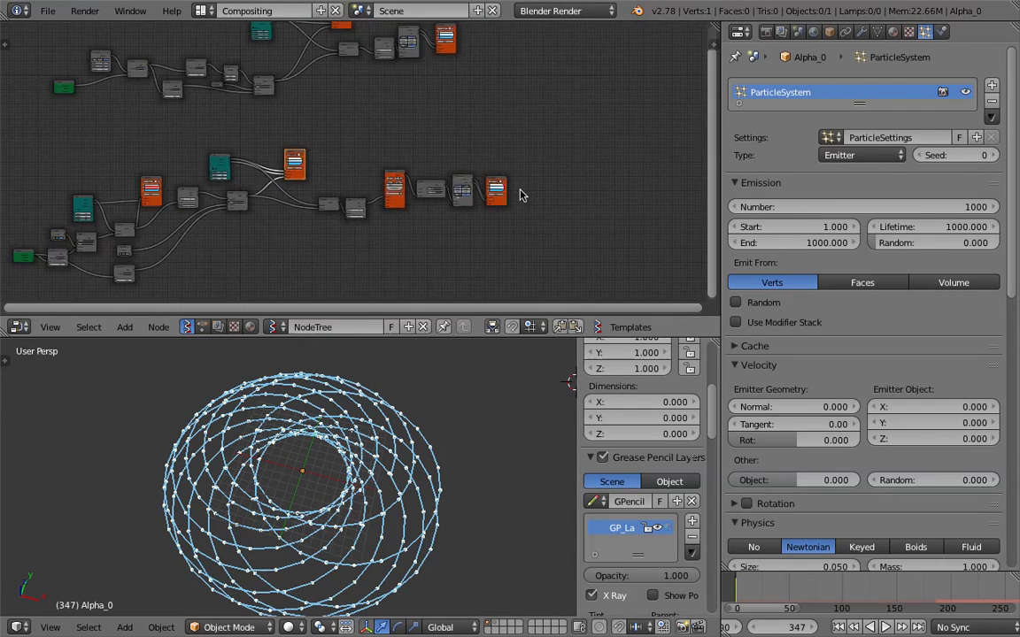
pyautogui.scroll(4, 520, 195)
pyautogui.click(48, 10)
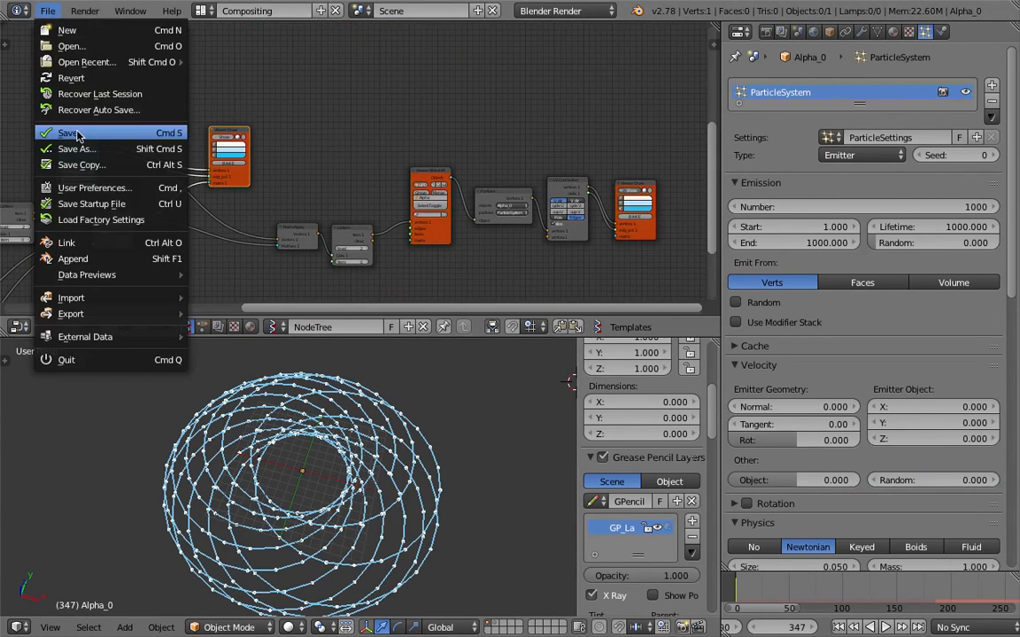
pyautogui.click(76, 149)
pyautogui.click(319, 71)
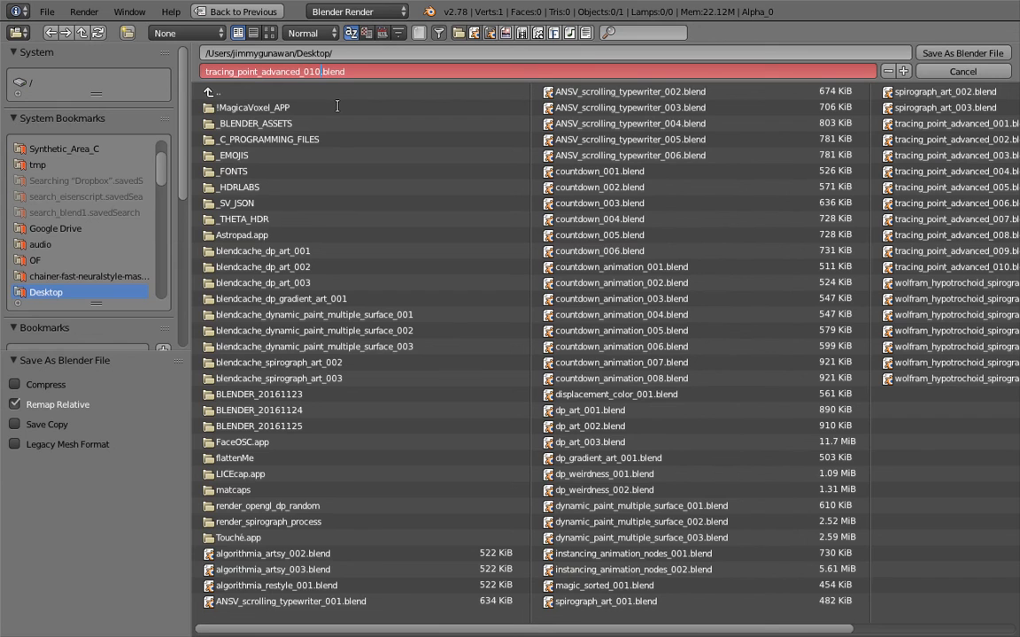
pyautogui.write('_particles_001')
pyautogui.press('Return')
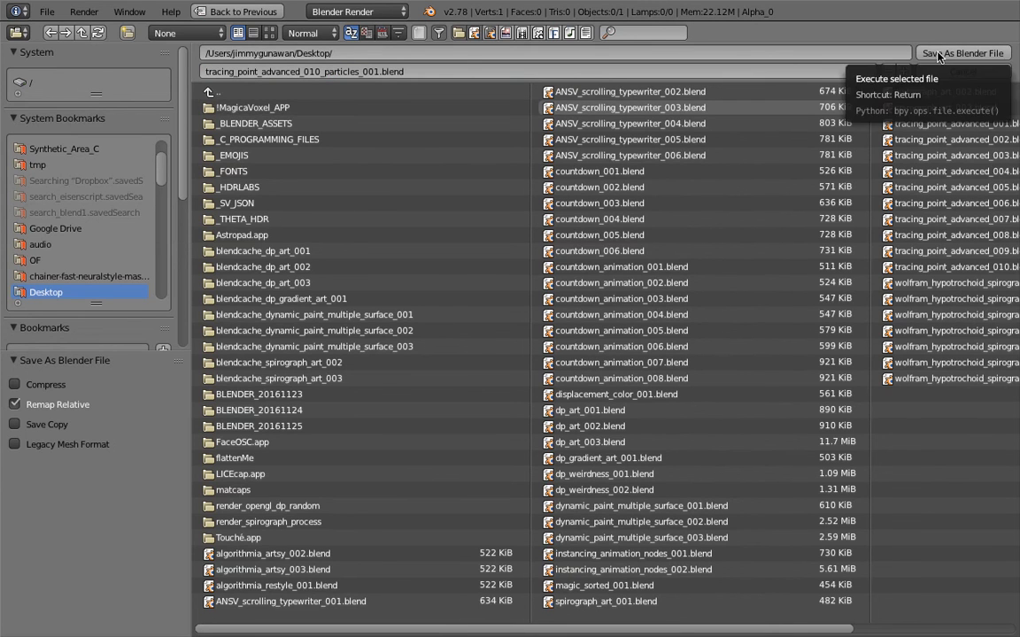
pyautogui.click(387, 72)
pyautogui.click(381, 72)
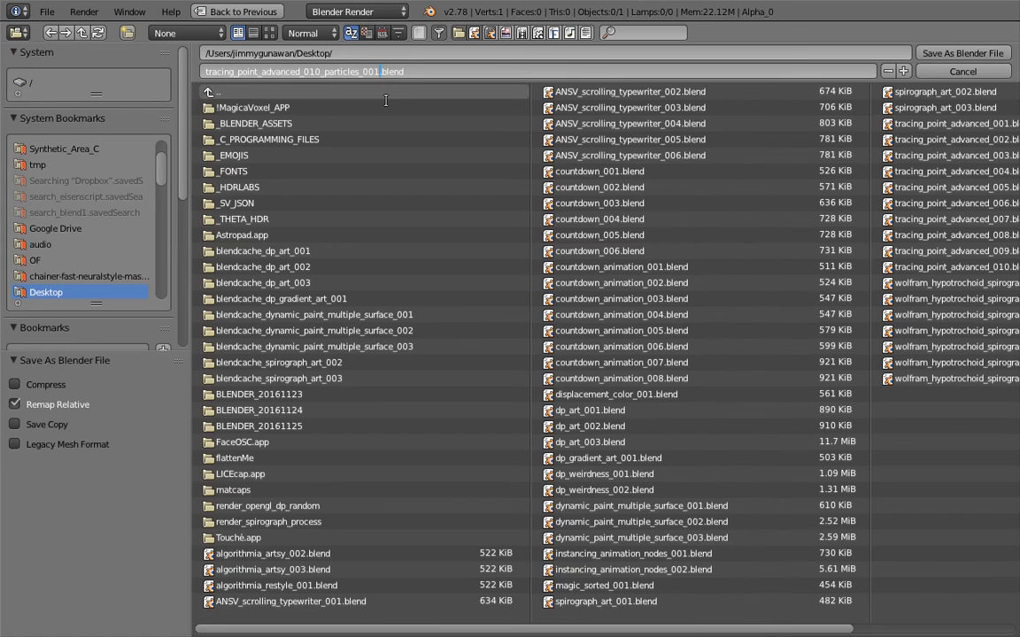
pyautogui.press('Return')
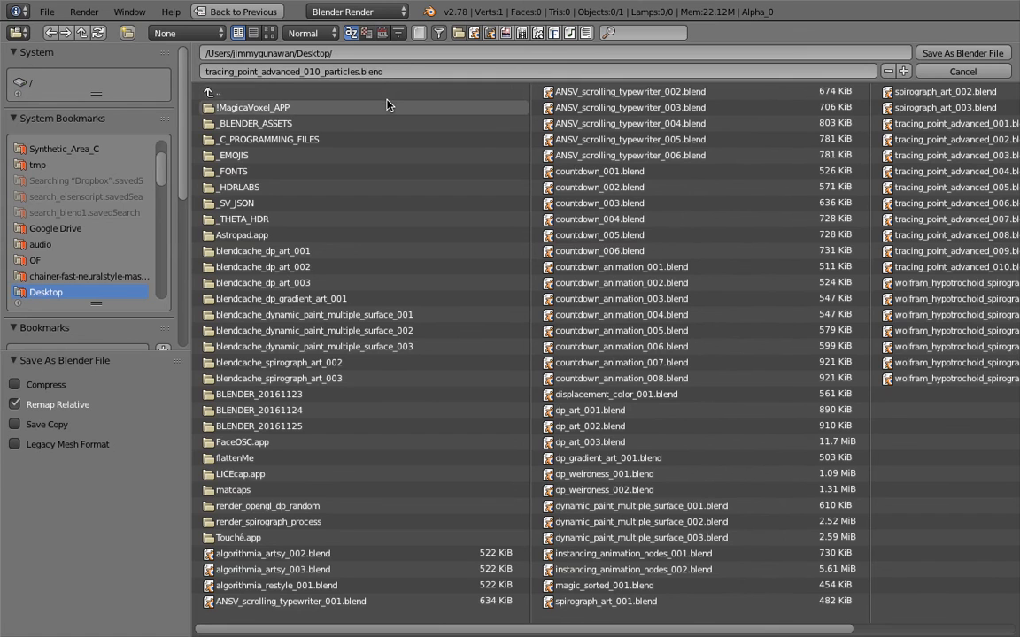
pyautogui.click(923, 56)
# Save the file as tracing_point_advanced_011.blend.
pyautogui.click(45, 10)
pyautogui.click(87, 146)
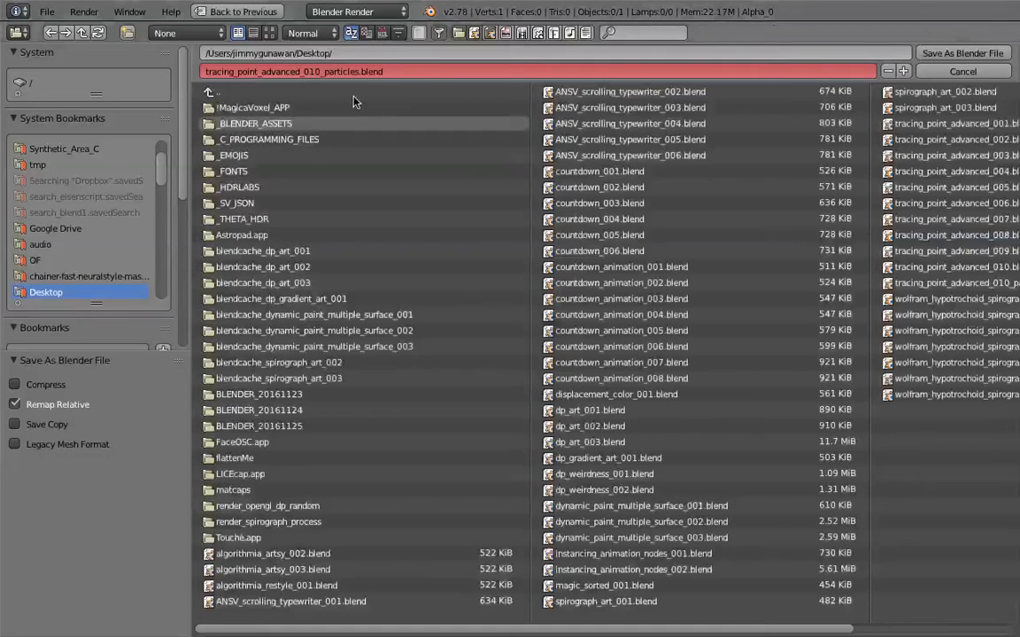
pyautogui.click(349, 71)
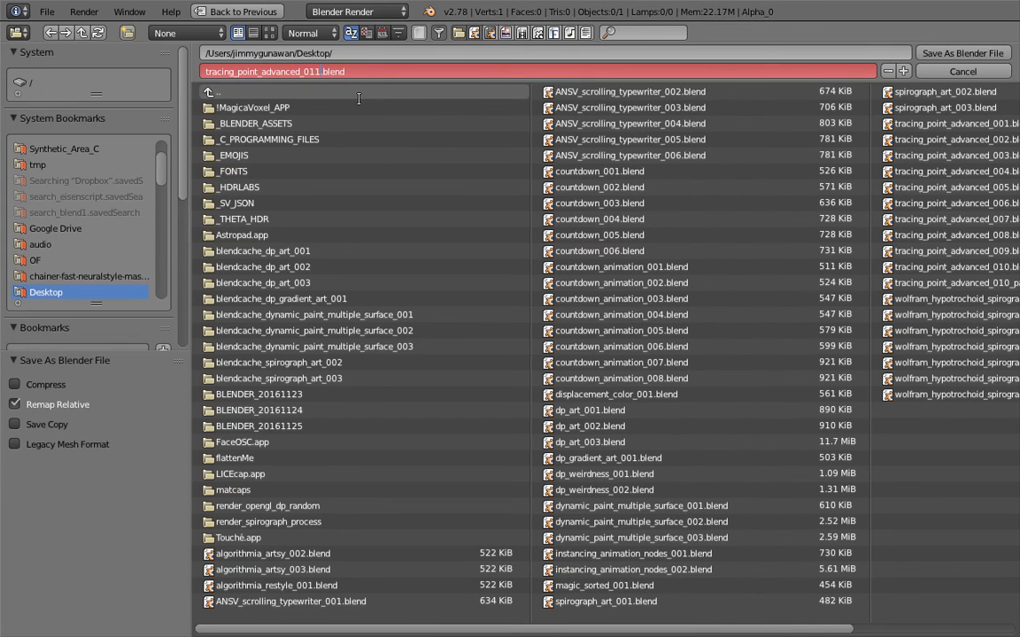
pyautogui.press('Return')
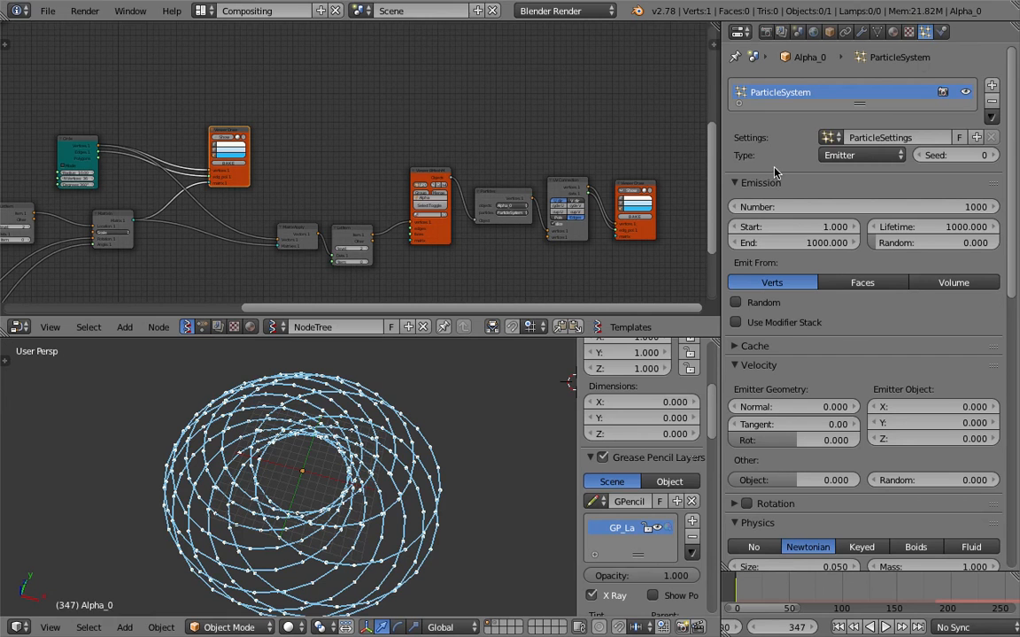
pyautogui.moveTo(457, 416); pyautogui.dragTo(452, 443, button='middle')
pyautogui.moveTo(527, 233); pyautogui.dragTo(475, 220, button='middle')
pyautogui.hotkey('ctrl', 's')
pyautogui.click(478, 220)
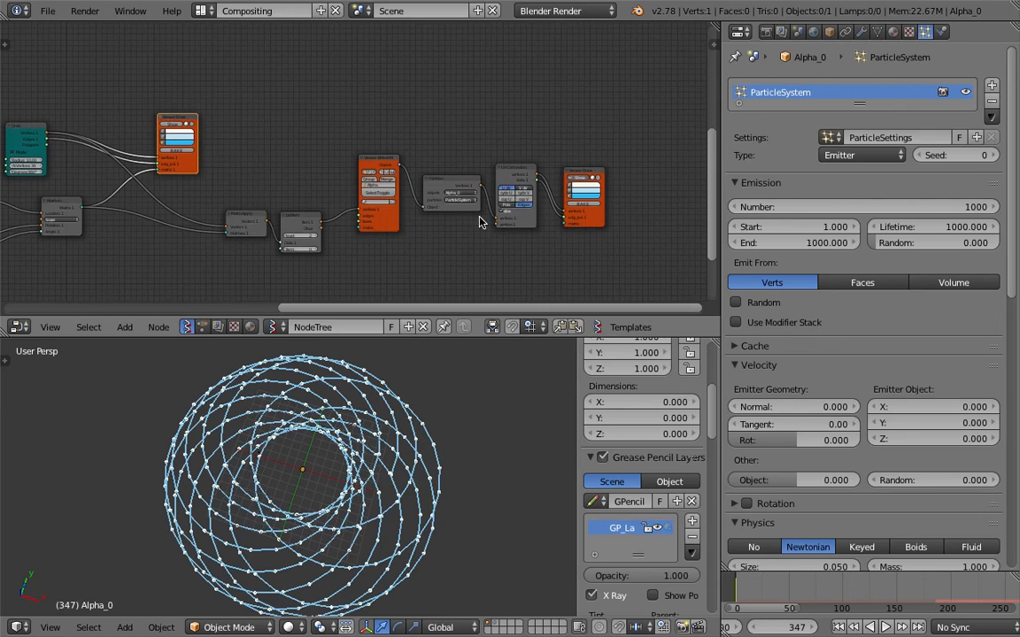
# Delete the last Viewer Draw, UV Connection, Particles and Viewer BMesh nodes from the lower setup.
pyautogui.scroll(3, 646, 186)
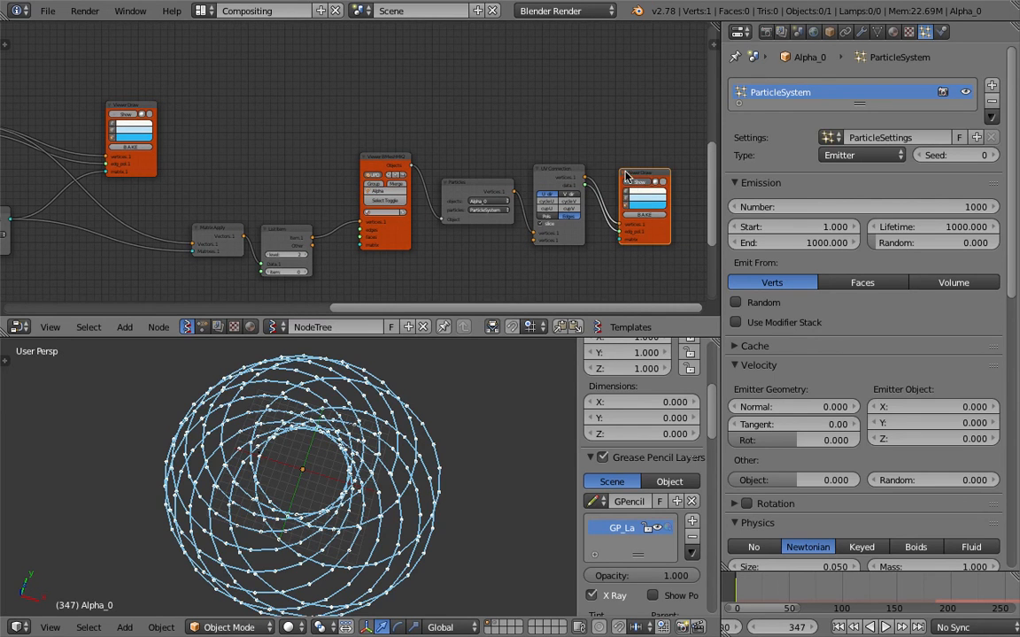
pyautogui.press('x')
pyautogui.press('x')
pyautogui.press('a')
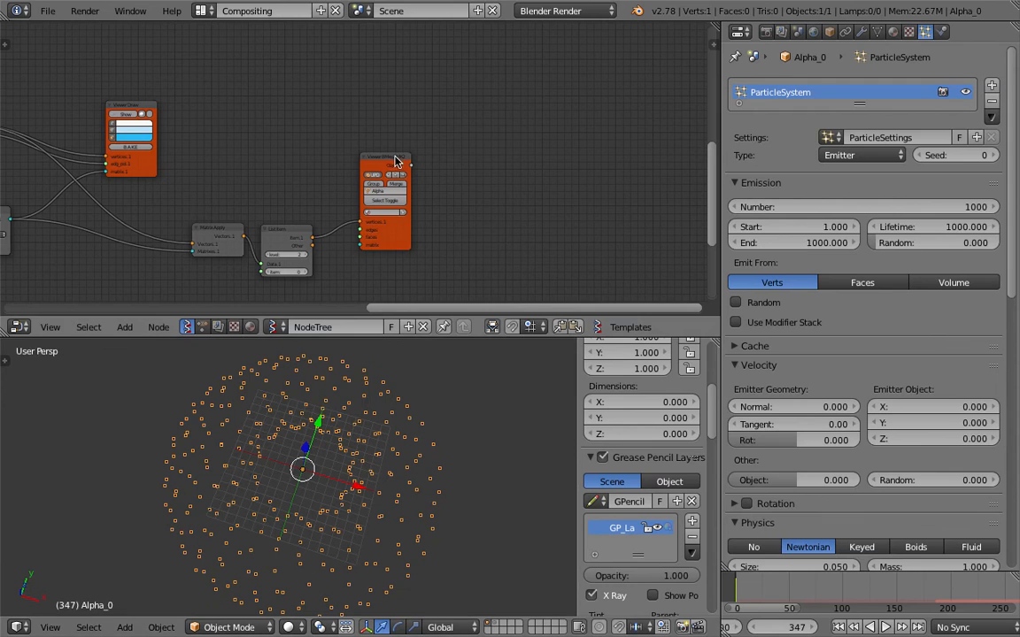
pyautogui.press('x')
# Spread the Viewer Draw, Matrix Apply and List Item nodes at the end of the lower setup, and save the file.
pyautogui.moveTo(292, 232); pyautogui.dragTo(299, 219)
pyautogui.moveTo(256, 209); pyautogui.dragTo(352, 174, button='middle')
pyautogui.moveTo(324, 193); pyautogui.dragTo(240, 188)
pyautogui.moveTo(396, 190); pyautogui.dragTo(338, 194)
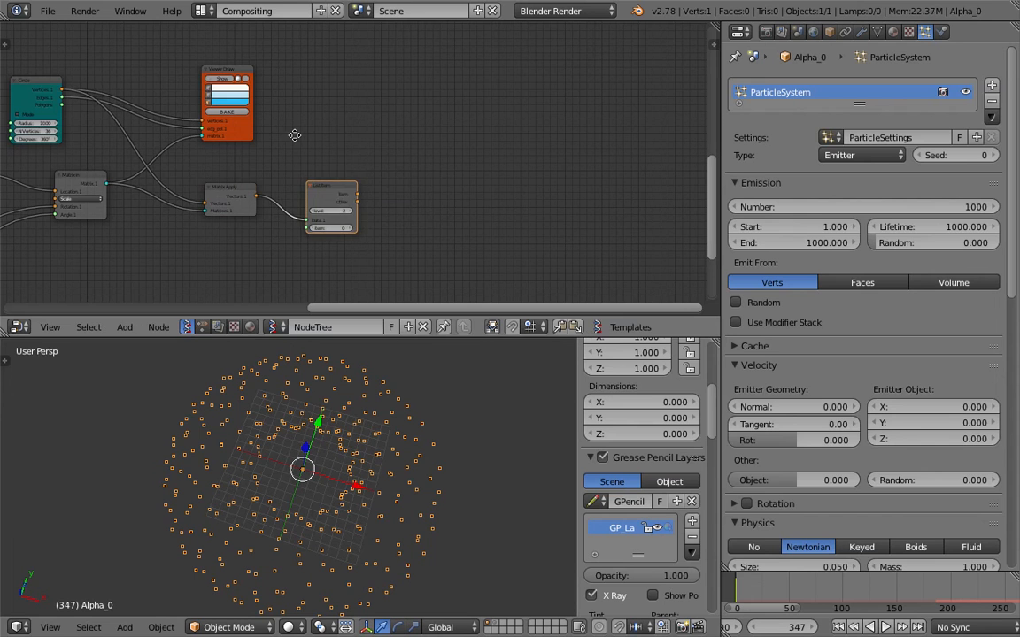
pyautogui.moveTo(294, 135); pyautogui.dragTo(396, 113, button='middle')
pyautogui.moveTo(330, 49); pyautogui.dragTo(558, 48)
pyautogui.moveTo(341, 165); pyautogui.dragTo(499, 172)
pyautogui.hotkey('ctrl', 's')
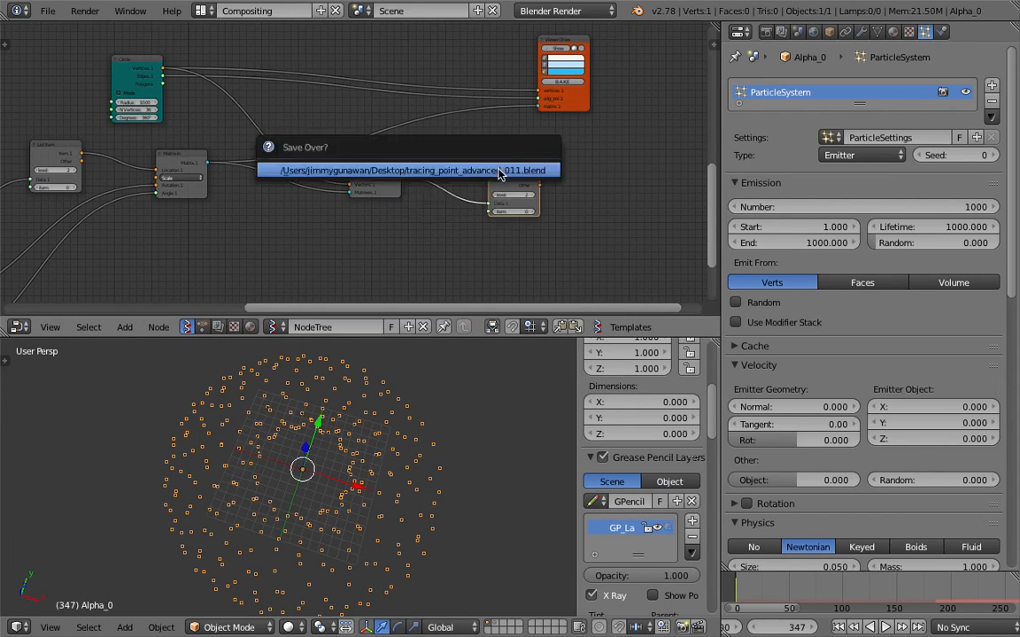
pyautogui.click(500, 174)
# Move the first Viewer Draw and Circle nodes of the lower setup upward, and save the file.
pyautogui.scroll(-4, 425, 183)
pyautogui.moveTo(230, 203); pyautogui.dragTo(395, 156, button='middle')
pyautogui.moveTo(284, 172); pyautogui.dragTo(304, 169, button='middle')
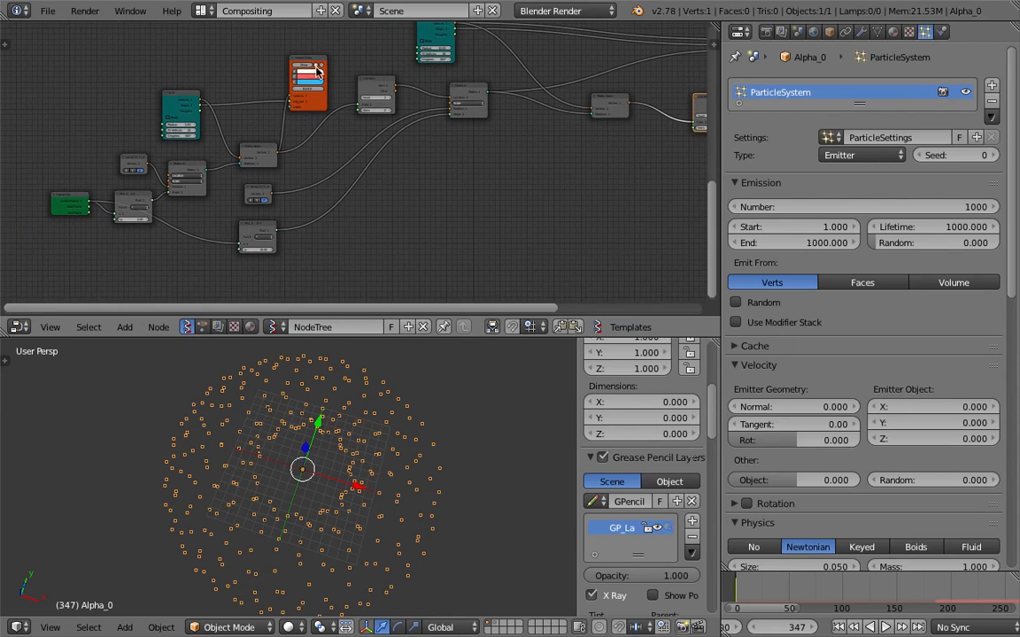
pyautogui.moveTo(309, 46); pyautogui.dragTo(297, 22)
pyautogui.hotkey('ctrl', 's')
pyautogui.click(314, 78)
pyautogui.moveTo(246, 183); pyautogui.dragTo(248, 189, button='middle')
pyautogui.scroll(3, 243, 184)
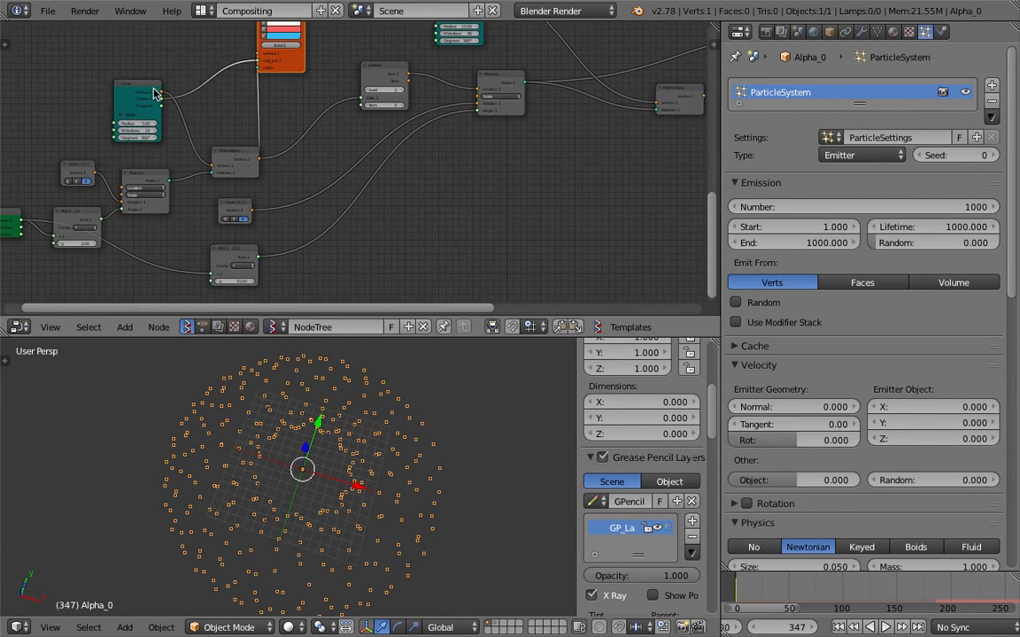
pyautogui.moveTo(134, 83); pyautogui.dragTo(139, 55)
pyautogui.moveTo(317, 143); pyautogui.dragTo(576, 136, button='middle')
pyautogui.hotkey('ctrl', 's')
pyautogui.click(481, 159)
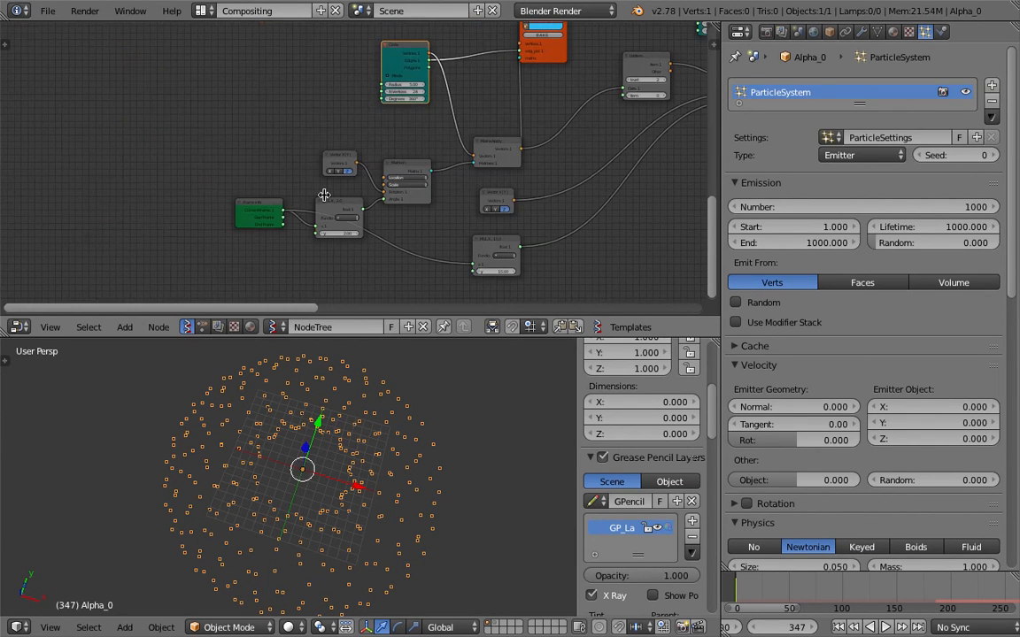
# Move the lower setup's Frame Info node away from its neighbours, and place copies of the upper Range Float and ADD nodes nearby.
pyautogui.moveTo(262, 205); pyautogui.dragTo(112, 199)
pyautogui.moveTo(208, 100); pyautogui.dragTo(207, 310, button='middle')
pyautogui.moveTo(331, 136); pyautogui.dragTo(253, 305, button='middle')
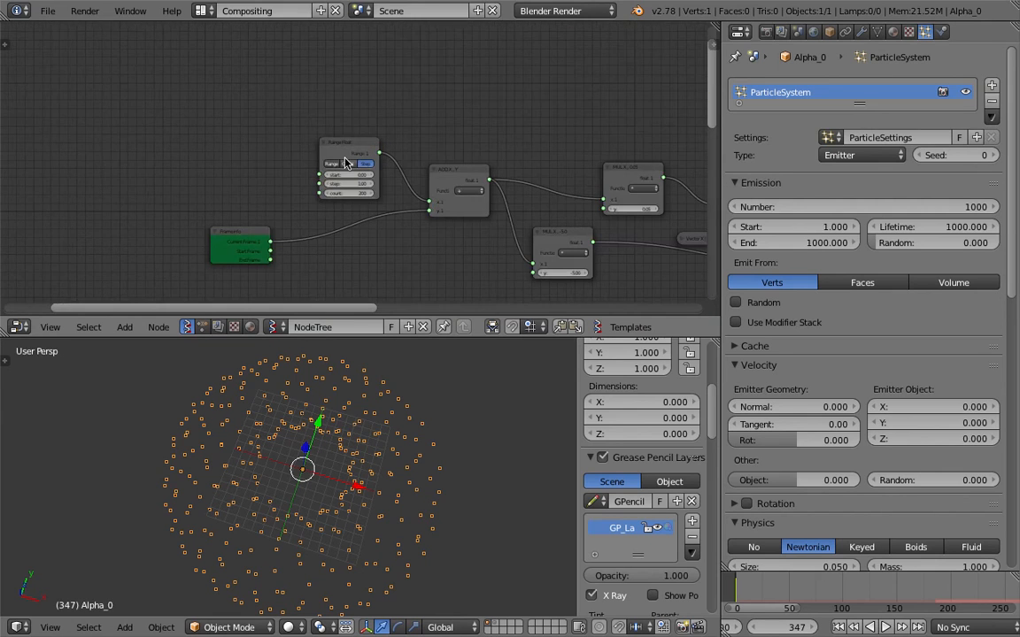
pyautogui.scroll(-4, 450, 177)
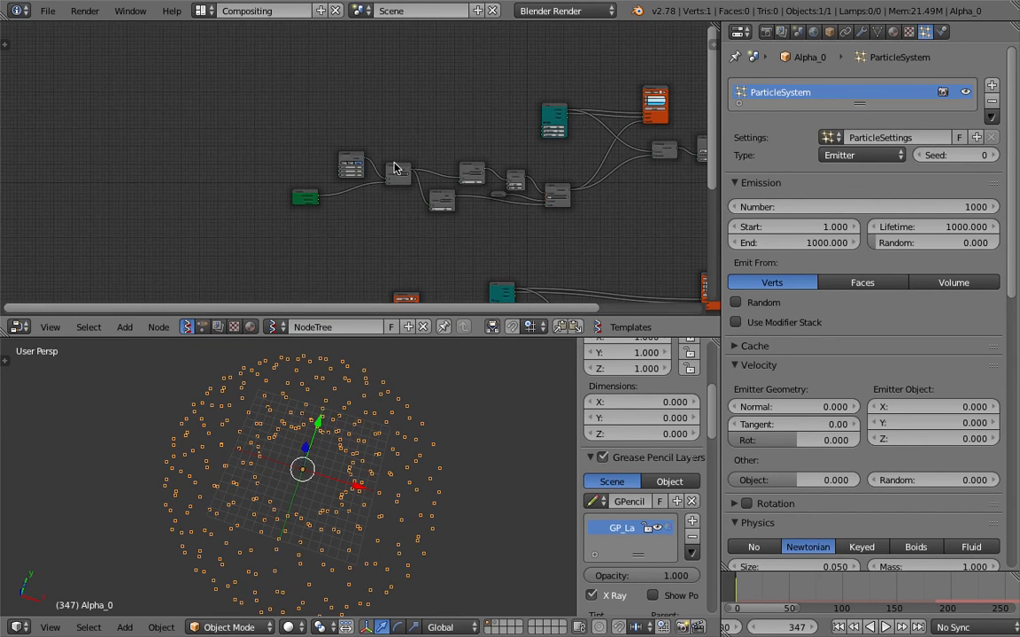
pyautogui.scroll(-2, 438, 177)
pyautogui.moveTo(439, 227); pyautogui.dragTo(428, 158, button='middle')
pyautogui.hotkey('shift', 'd')
pyautogui.click(312, 293)
# Delete the Alpha_0 object, turn on the display of the lower setup's last Viewer Draw node, and save the file.
pyautogui.press('x')
pyautogui.click(334, 341)
pyautogui.moveTo(309, 241); pyautogui.dragTo(235, 176, button='middle')
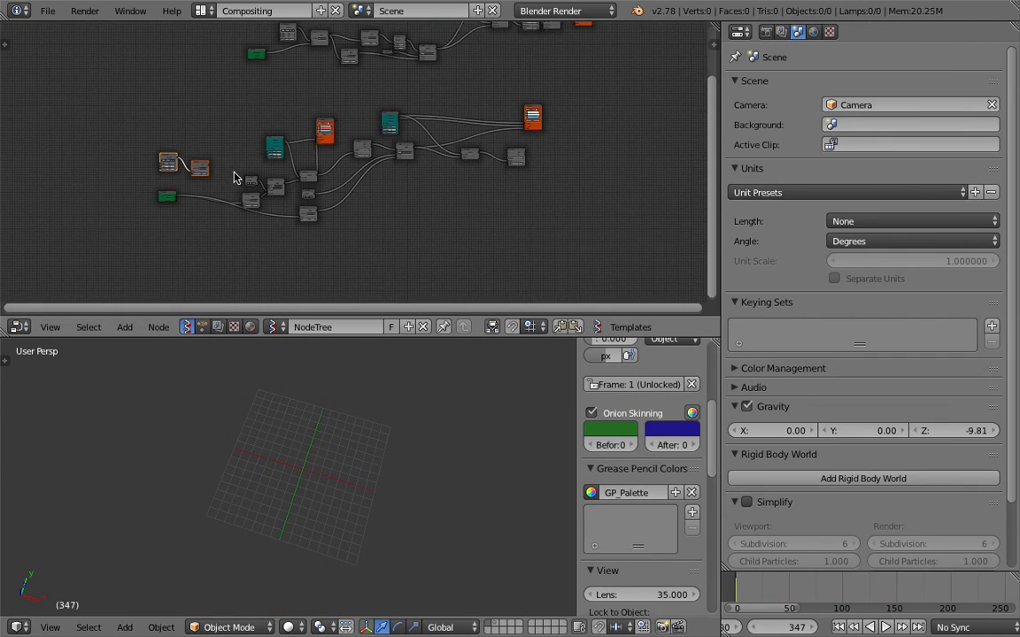
pyautogui.scroll(4, 221, 177)
pyautogui.scroll(5, 501, 228)
pyautogui.click(595, 200)
pyautogui.scroll(-3, 400, 177)
pyautogui.hotkey('ctrl', 's')
# Scrub the timeline and reduce the second Circle node's radius to 6, 3 and finally 2.
pyautogui.moveTo(737, 589); pyautogui.dragTo(803, 591)
pyautogui.scroll(4, 334, 193)
pyautogui.click(324, 187)
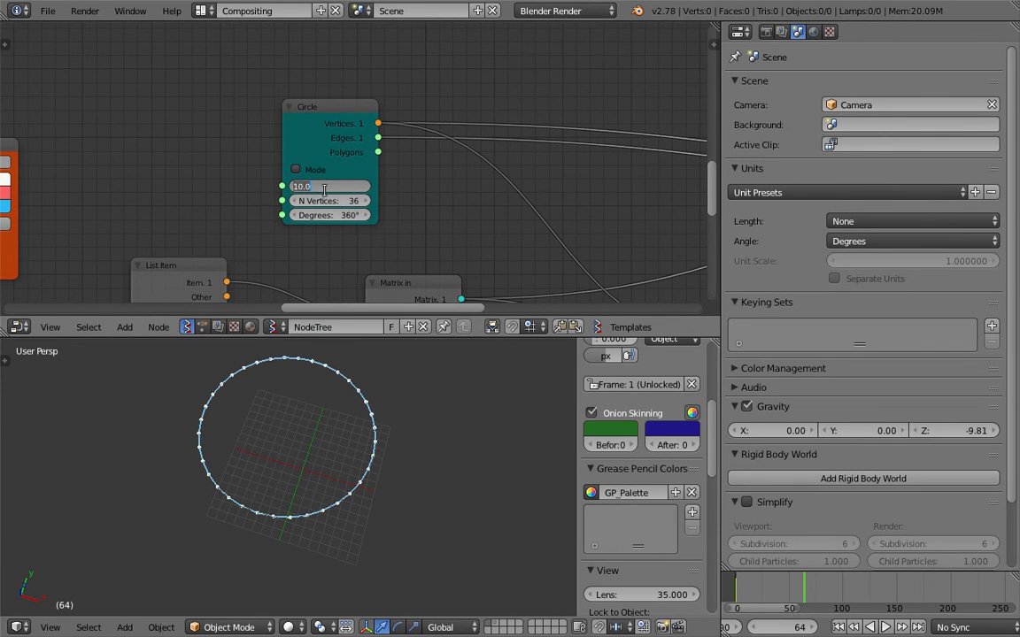
pyautogui.write('6')
pyautogui.press('Return')
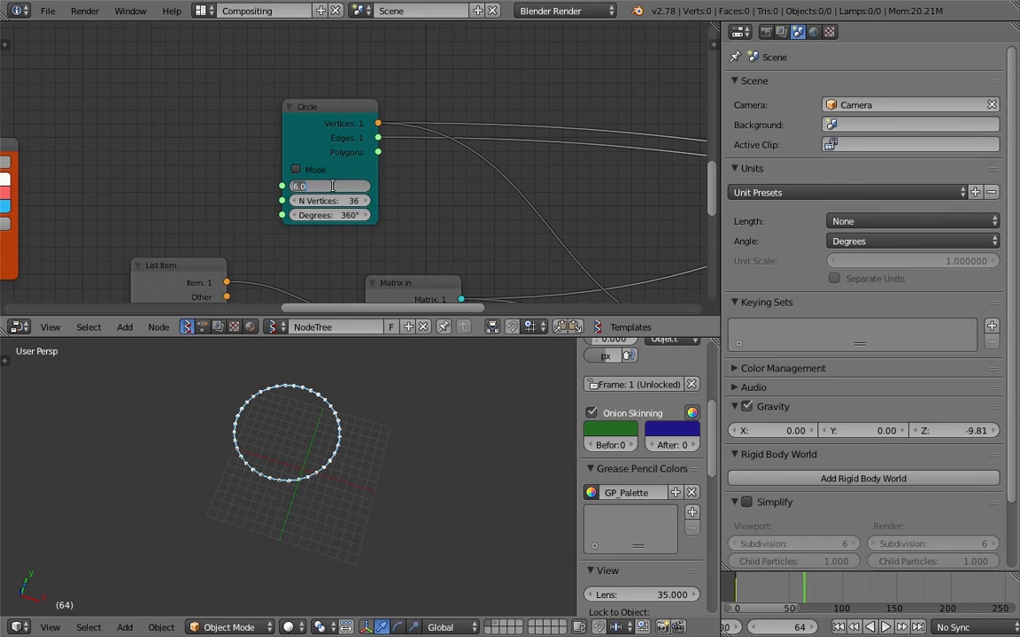
pyautogui.write('3')
pyautogui.press('Return')
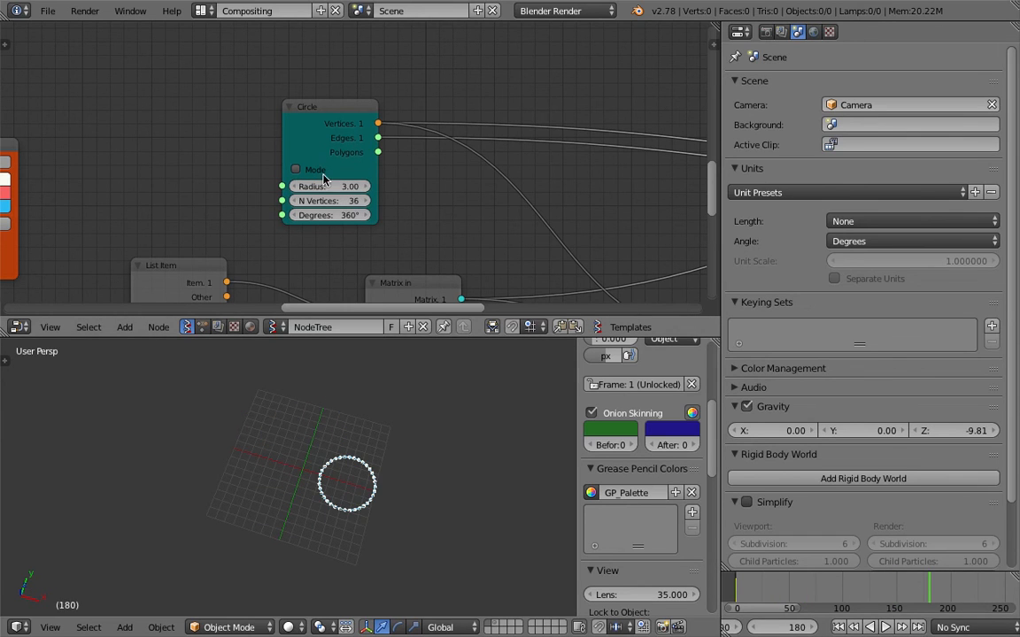
pyautogui.press('Return')
# Link the Frame Info node's Current Frame output to the y input of the copied ADD node.
pyautogui.scroll(-3, 157, 171)
pyautogui.moveTo(163, 211); pyautogui.dragTo(262, 129, button='middle')
pyautogui.moveTo(153, 165); pyautogui.dragTo(229, 125, button='middle')
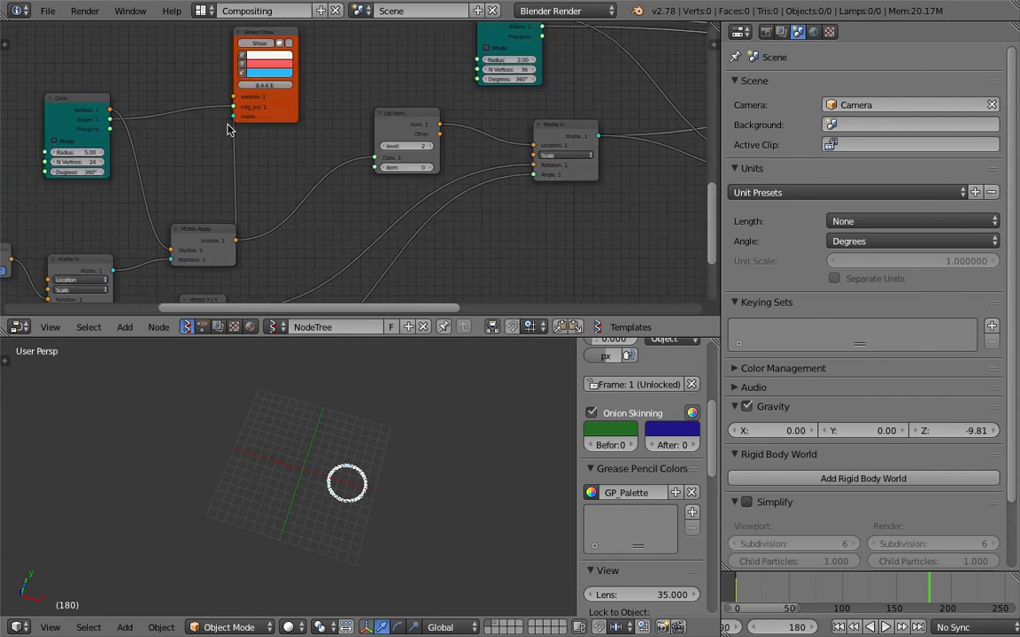
pyautogui.scroll(-2, 228, 125)
pyautogui.moveTo(115, 166); pyautogui.dragTo(224, 133, button='middle')
pyautogui.moveTo(292, 158); pyautogui.dragTo(428, 121, button='middle')
pyautogui.scroll(3, 179, 148)
pyautogui.moveTo(203, 199); pyautogui.dragTo(314, 205, button='middle')
pyautogui.scroll(1, 214, 217)
pyautogui.moveTo(221, 224); pyautogui.dragTo(192, 167)
pyautogui.scroll(3, 130, 188)
pyautogui.moveTo(315, 148); pyautogui.dragTo(313, 142)
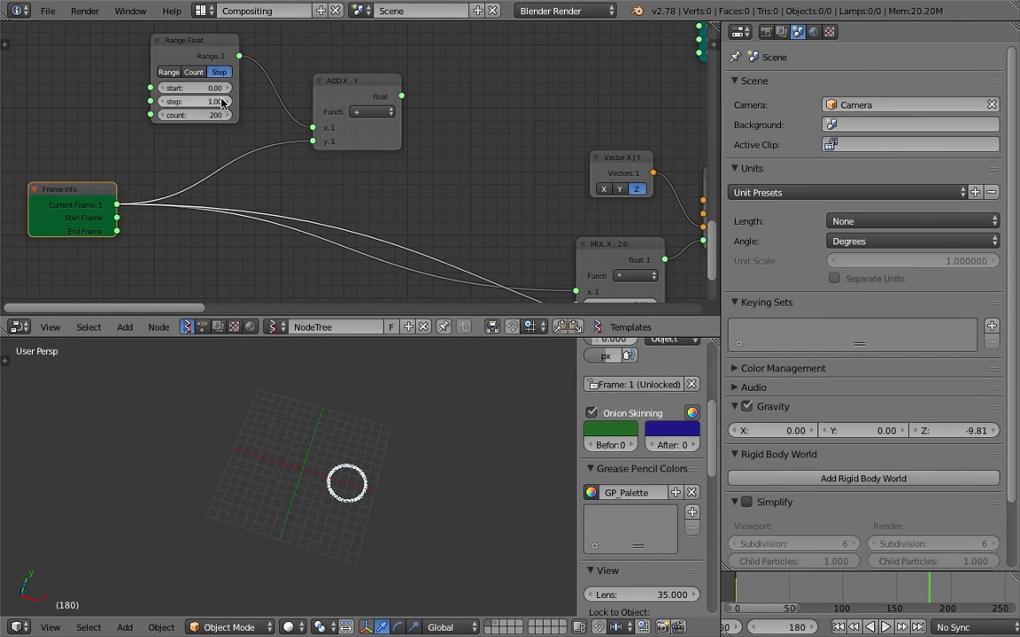
pyautogui.scroll(-4, 368, 116)
pyautogui.moveTo(401, 142); pyautogui.dragTo(253, 145, button='middle')
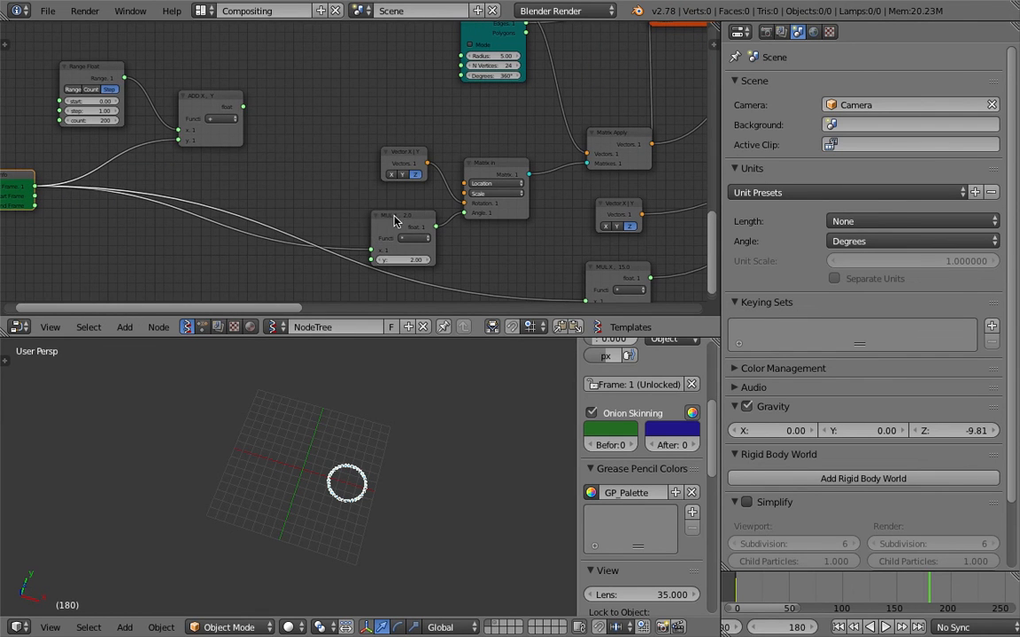
# Move the first MUL and Vector nodes apart, and link the copied ADD node's output to the MUL node's x input.
pyautogui.moveTo(393, 217); pyautogui.dragTo(376, 193)
pyautogui.moveTo(396, 156); pyautogui.dragTo(389, 117)
pyautogui.moveTo(243, 108); pyautogui.dragTo(353, 232)
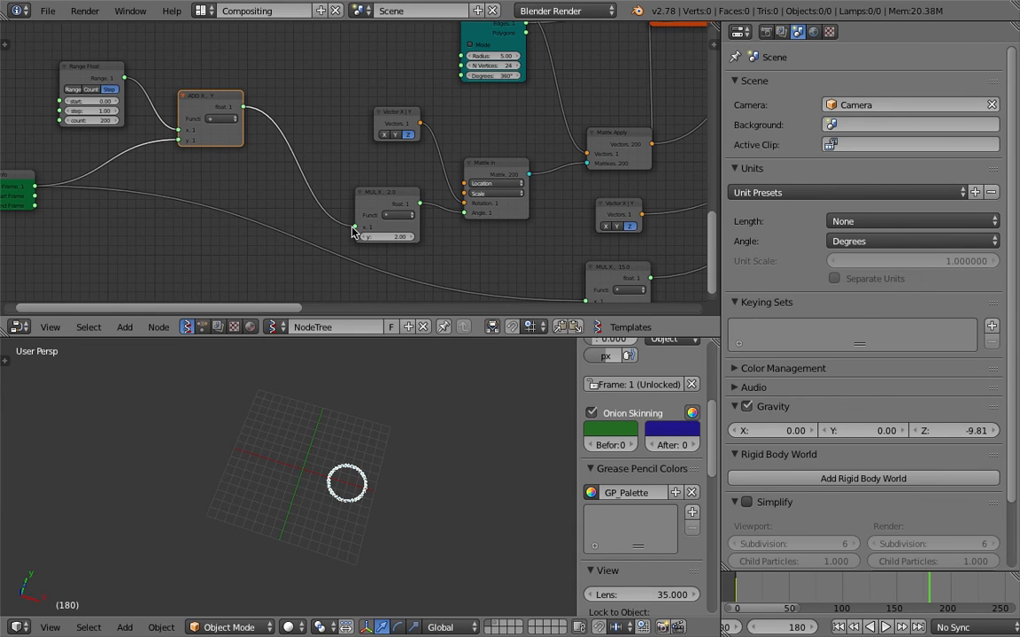
# Reposition the lower setup's first List Item node before the second Matrix In node, and save the file.
pyautogui.keyDown('ctrl'); pyautogui.hscroll(6, 331, 197); pyautogui.keyUp('ctrl')
pyautogui.moveTo(429, 136); pyautogui.dragTo(539, 49, button='middle')
pyautogui.scroll(5, 387, 144)
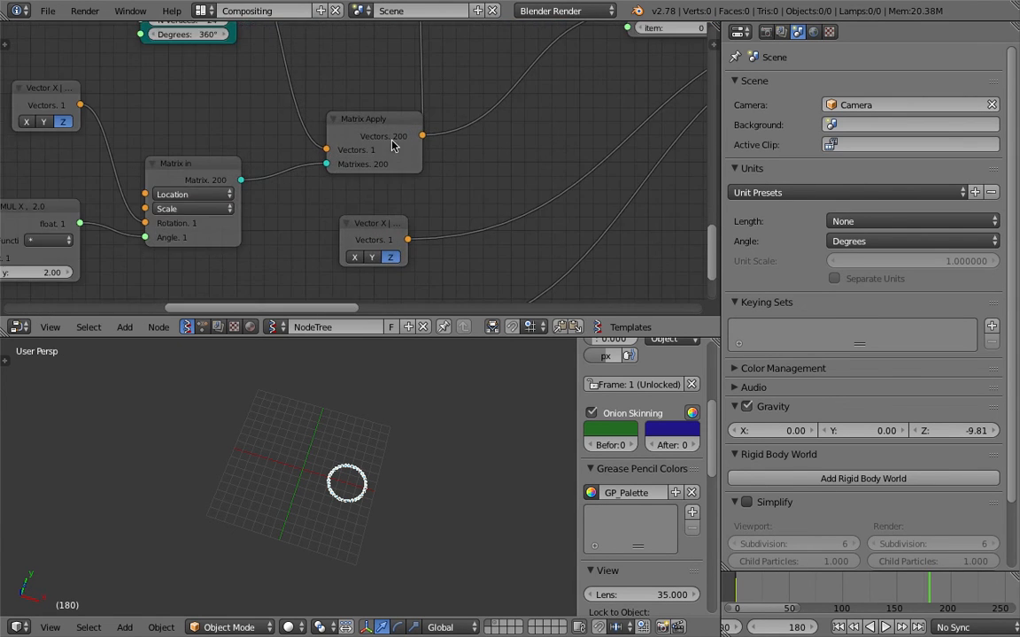
pyautogui.moveTo(459, 152); pyautogui.dragTo(196, 243, button='middle')
pyautogui.moveTo(397, 110); pyautogui.dragTo(325, 177, button='middle')
pyautogui.scroll(-2, 325, 177)
pyautogui.moveTo(319, 136); pyautogui.dragTo(333, 130)
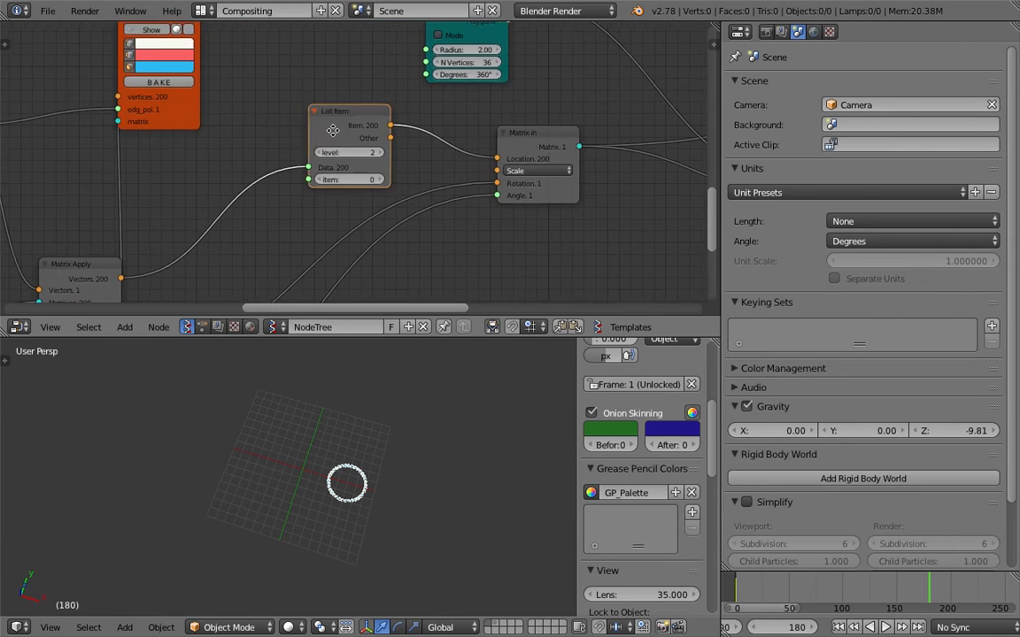
pyautogui.moveTo(333, 131); pyautogui.dragTo(194, 178, button='middle')
pyautogui.hotkey('ctrl', 's')
pyautogui.press('Return')
# Move the second Matrix In node slightly, shift the second Circle node farther along the chain, and save the file.
pyautogui.moveTo(415, 178); pyautogui.dragTo(432, 165)
pyautogui.scroll(-3, 432, 166)
pyautogui.moveTo(432, 166); pyautogui.dragTo(289, 208, button='middle')
pyautogui.moveTo(232, 107); pyautogui.dragTo(398, 104)
pyautogui.moveTo(490, 115); pyautogui.dragTo(261, 134, button='middle')
pyautogui.hotkey('ctrl', 's')
pyautogui.press('Return')
pyautogui.moveTo(494, 139); pyautogui.dragTo(420, 122, button='middle')
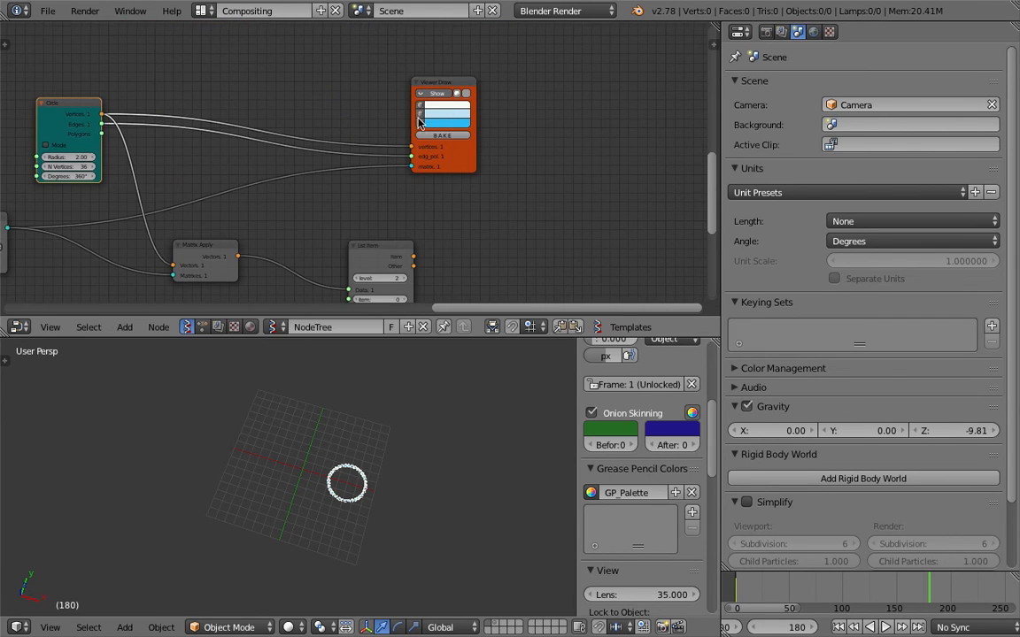
# Scrub the timeline to frame 41 to check how the drawn circle moves.
pyautogui.scroll(4, 397, 466)
pyautogui.moveTo(400, 466); pyautogui.dragTo(446, 463, button='middle')
pyautogui.moveTo(760, 580); pyautogui.dragTo(779, 588)
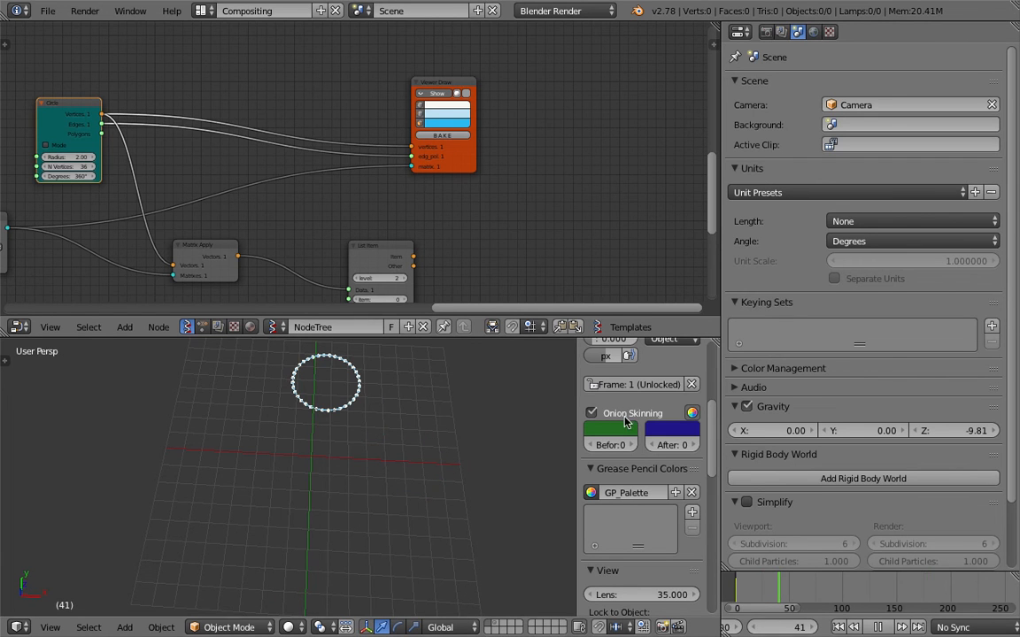
pyautogui.press('Home')
pyautogui.scroll(3, 347, 109)
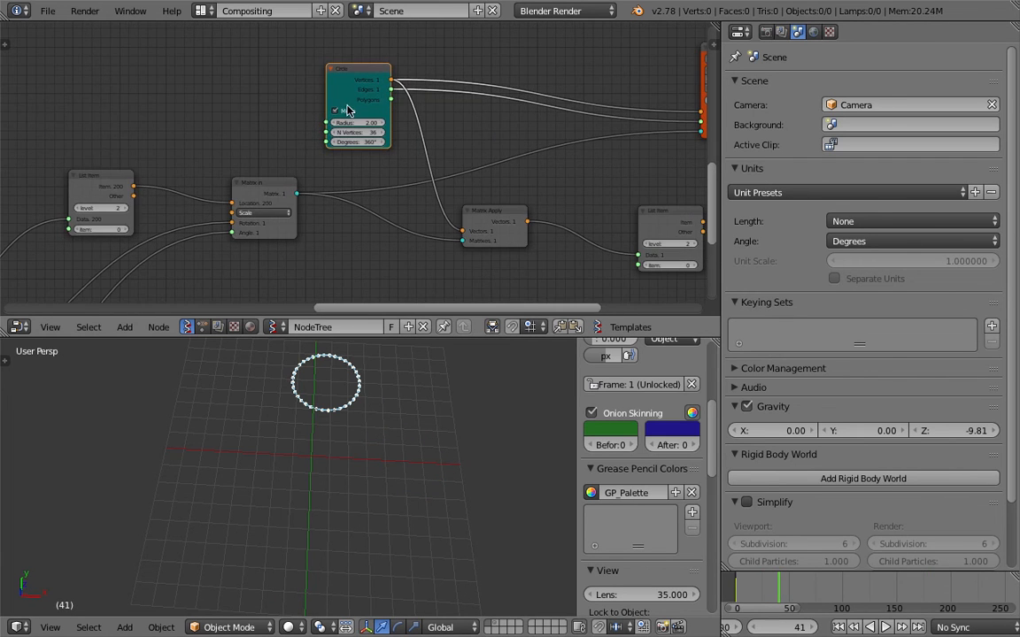
# Link the second Matrix Apply's vectors to the last Viewer Draw's vertices input in place of the Circle's, and cut that link.
pyautogui.moveTo(483, 214); pyautogui.dragTo(509, 200)
pyautogui.moveTo(549, 167); pyautogui.dragTo(362, 164, button='middle')
pyautogui.moveTo(366, 206); pyautogui.dragTo(453, 162)
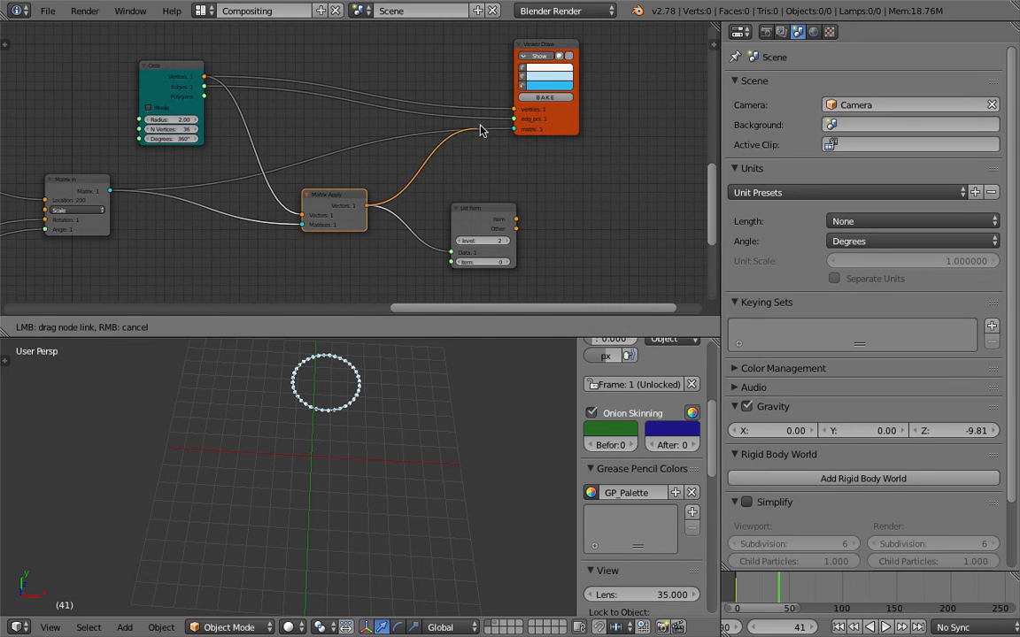
pyautogui.moveTo(513, 112); pyautogui.dragTo(513, 112)
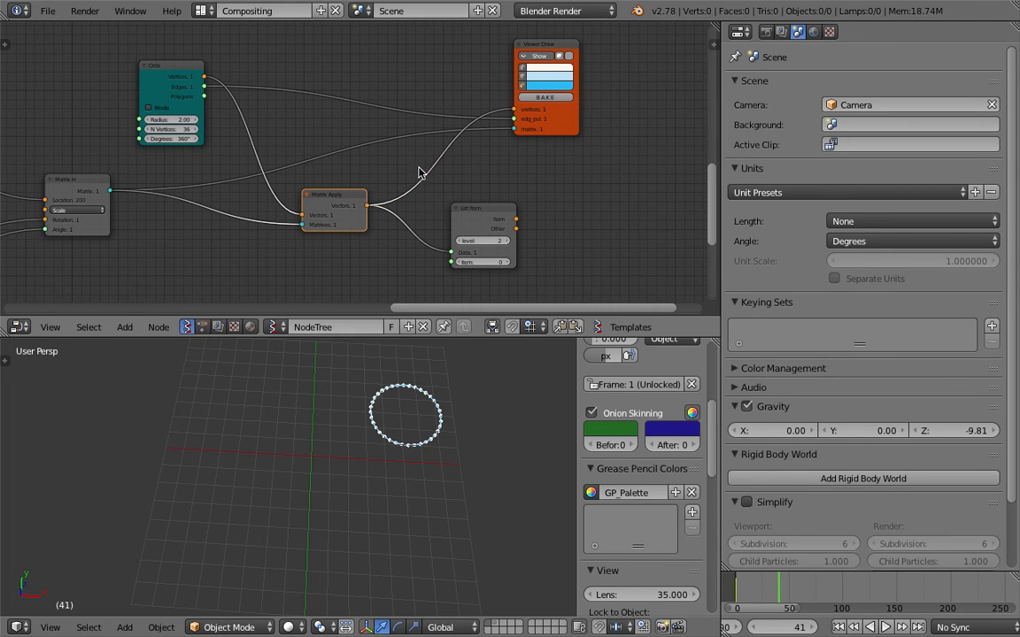
pyautogui.keyDown('ctrl'); pyautogui.moveTo(418, 167); pyautogui.dragTo(448, 204); pyautogui.keyUp('ctrl')
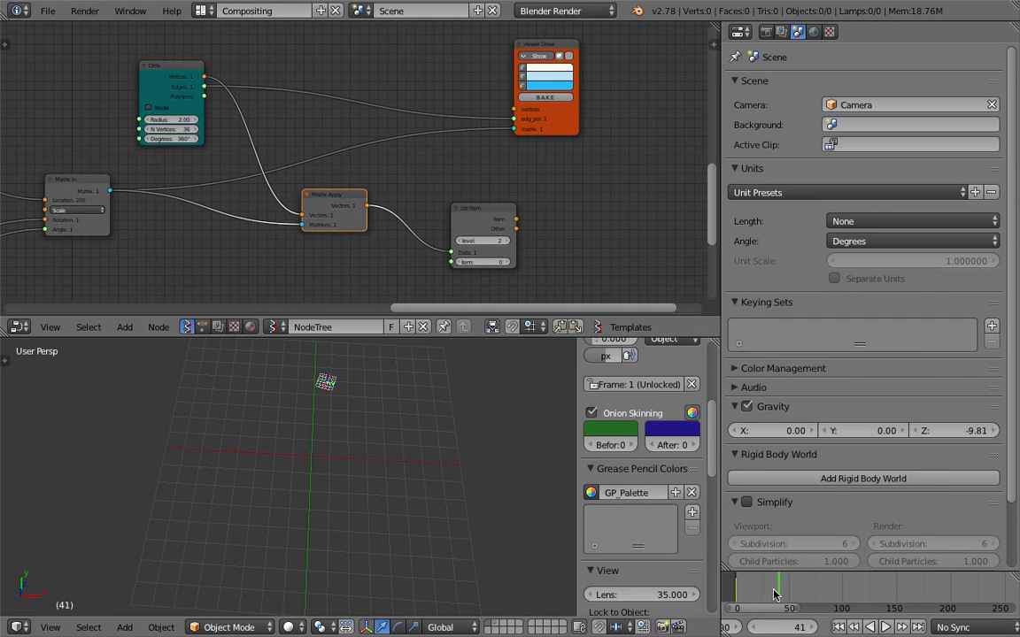
# Play the animation to frame 66, and move the second Matrix In and first List Item nodes slightly.
pyautogui.hotkey('alt', 'a')
pyautogui.moveTo(351, 140); pyautogui.dragTo(578, 118, button='middle')
pyautogui.moveTo(301, 166); pyautogui.dragTo(318, 191)
pyautogui.moveTo(205, 156); pyautogui.dragTo(349, 113, button='middle')
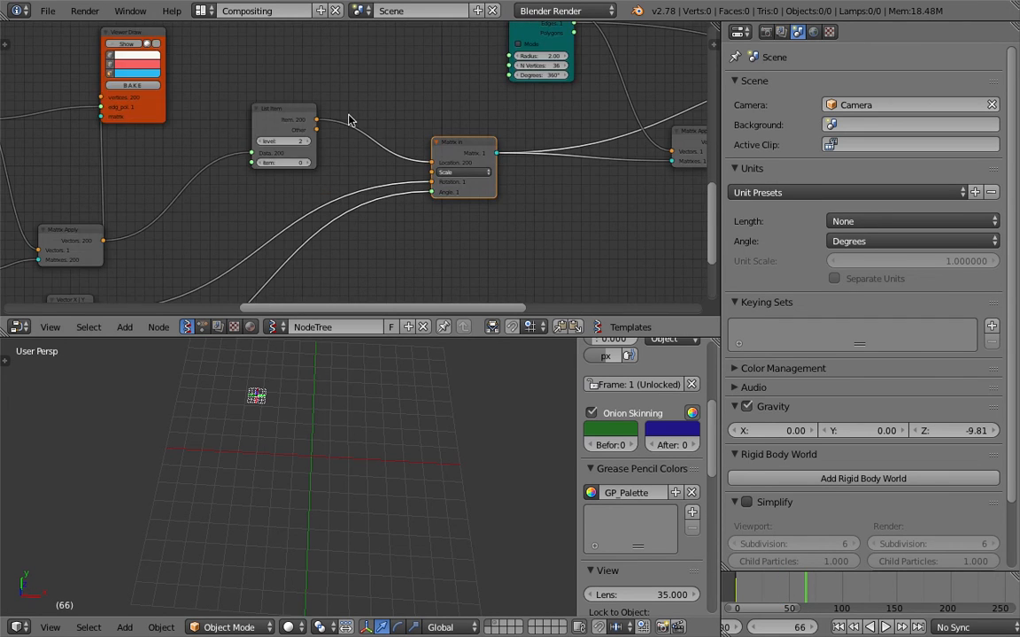
pyautogui.moveTo(296, 114); pyautogui.dragTo(276, 105)
pyautogui.moveTo(365, 205); pyautogui.dragTo(421, 146, button='middle')
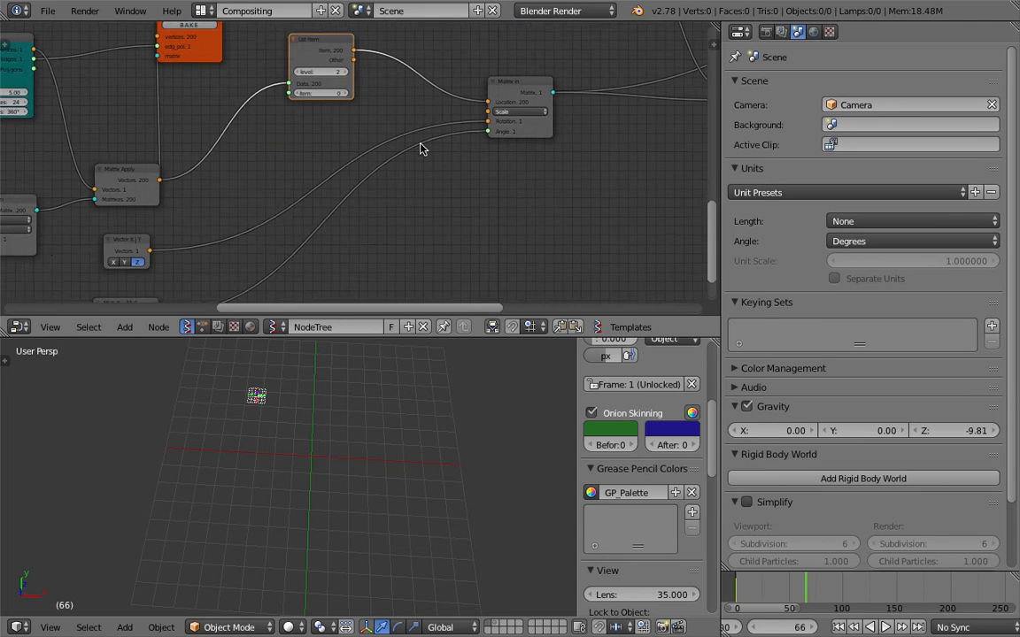
# Move the second Vector node beneath the first List Item node, and reposition the first MUL and Frame Info nodes.
pyautogui.moveTo(389, 194); pyautogui.dragTo(427, 140, button='middle')
pyautogui.scroll(-1, 428, 140)
pyautogui.moveTo(361, 187); pyautogui.dragTo(453, 142, button='middle')
pyautogui.moveTo(305, 140); pyautogui.dragTo(462, 61)
pyautogui.moveTo(462, 62); pyautogui.dragTo(355, 171, button='middle')
pyautogui.scroll(1, 313, 151)
pyautogui.moveTo(313, 150); pyautogui.dragTo(307, 139)
pyautogui.moveTo(62, 142); pyautogui.dragTo(67, 175)
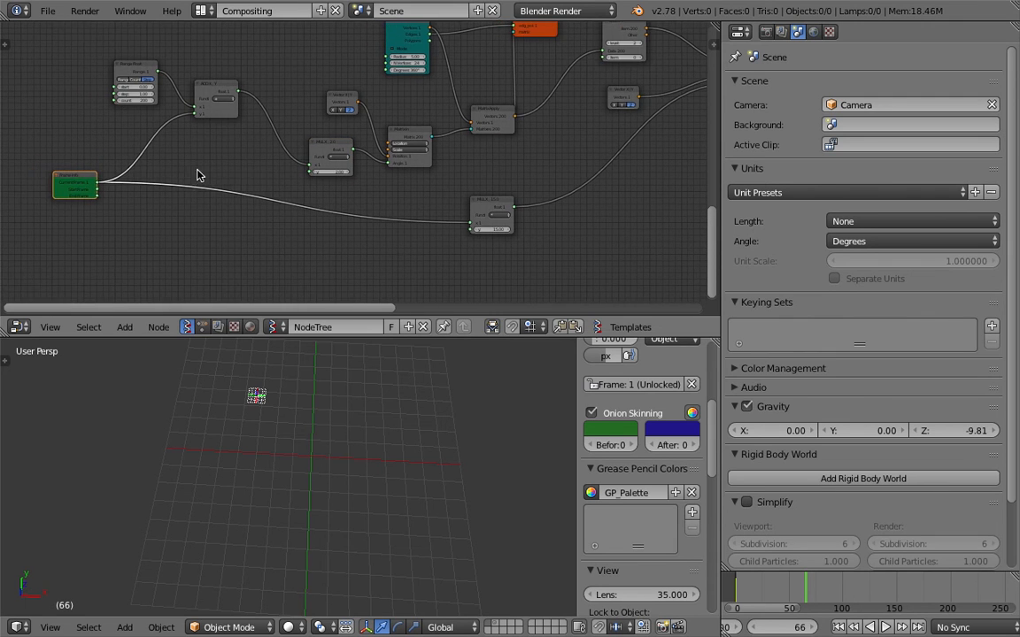
# Link the ADD node's output to the x input of the MUL node with factor 15, and save the file.
pyautogui.scroll(1, 280, 155)
pyautogui.click(202, 89)
pyautogui.moveTo(217, 81); pyautogui.dragTo(490, 234)
pyautogui.moveTo(312, 144); pyautogui.dragTo(302, 155)
pyautogui.hotkey('ctrl', 's')
# Play the animation and jump to an early frame to examine the rotated matrices.
pyautogui.click(315, 449)
pyautogui.hotkey('alt', 'a')
pyautogui.scroll(-3, 637, 522)
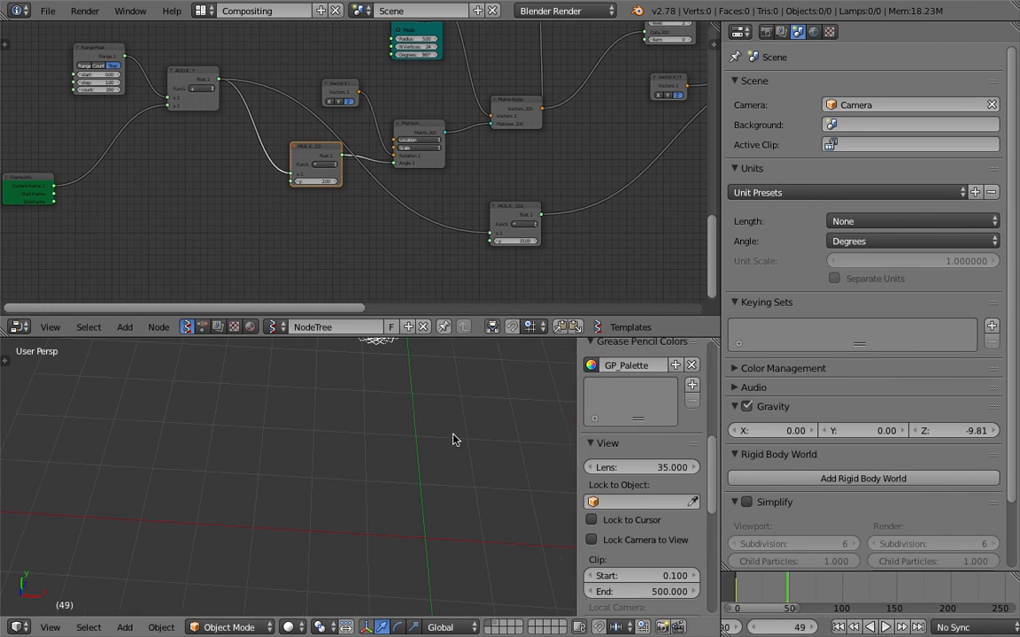
pyautogui.click(746, 584)
pyautogui.hotkey('alt', 'a')
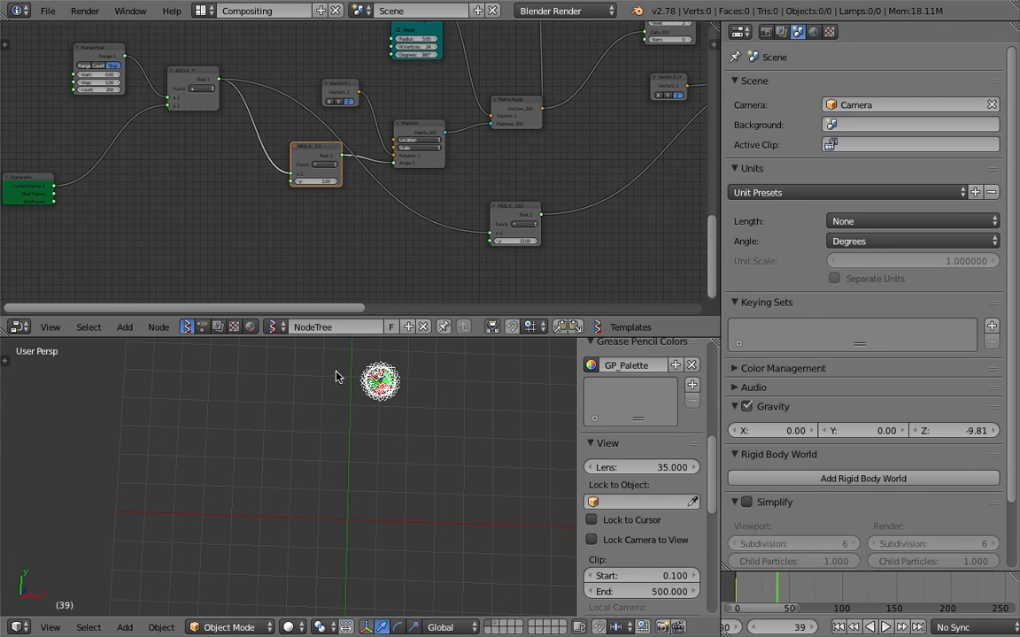
pyautogui.hotkey('alt', 'a')
# Save the file and set the lower setup's Range Float count to 41.
pyautogui.moveTo(354, 177); pyautogui.dragTo(189, 186, button='middle')
pyautogui.scroll(1, 195, 188)
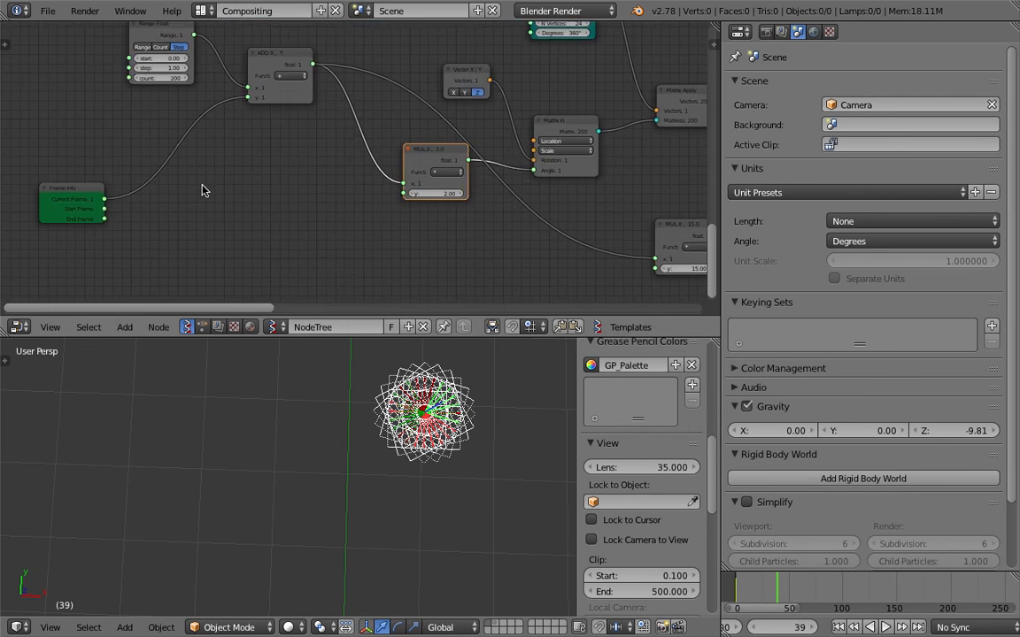
pyautogui.moveTo(312, 193); pyautogui.dragTo(300, 219, button='middle')
pyautogui.moveTo(416, 222)
pyautogui.mouseDown()
pyautogui.moveTo(496, 221)
pyautogui.moveTo(416, 221)
pyautogui.mouseUp()
pyautogui.hotkey('ctrl', 's')
pyautogui.press('Return')
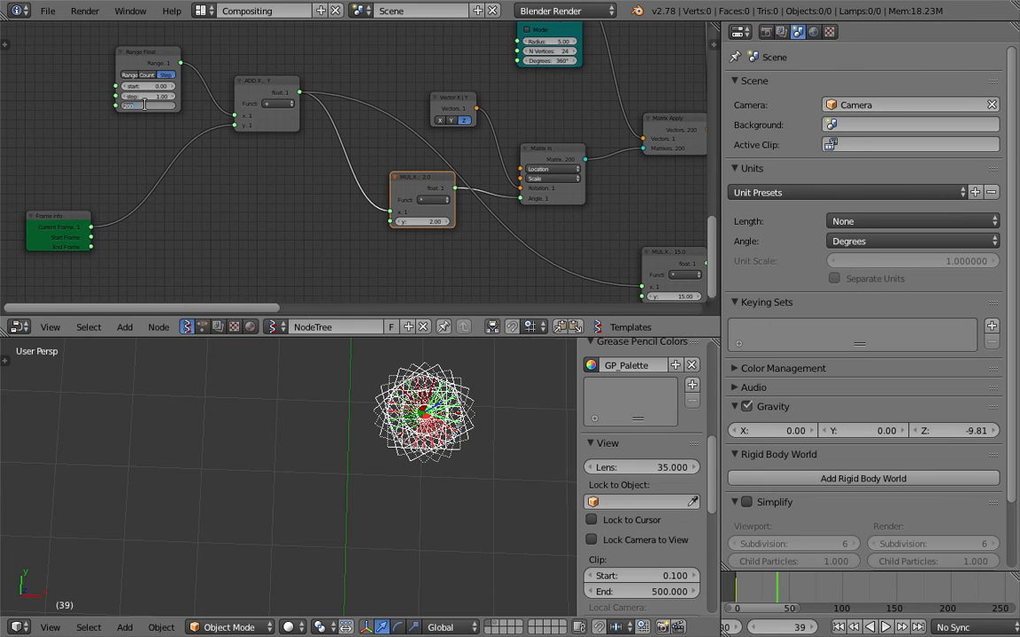
pyautogui.moveTo(137, 112); pyautogui.dragTo(61, 93, button='middle')
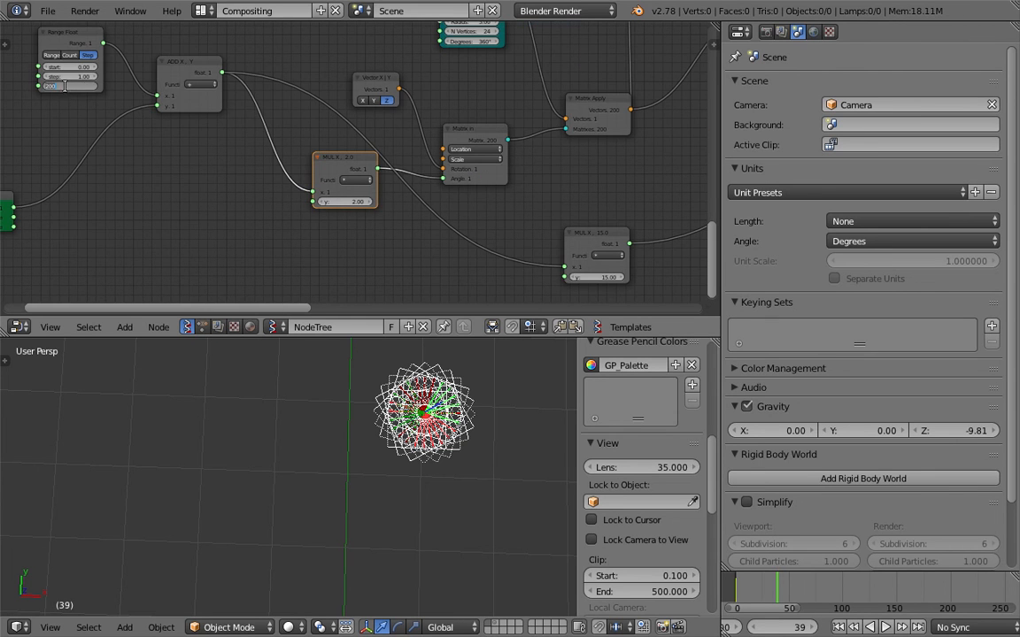
pyautogui.write('10')
pyautogui.press('Return')
pyautogui.moveTo(87, 85)
pyautogui.mouseDown()
pyautogui.moveTo(62, 85)
pyautogui.moveTo(122, 85)
pyautogui.moveTo(76, 75)
pyautogui.mouseUp()
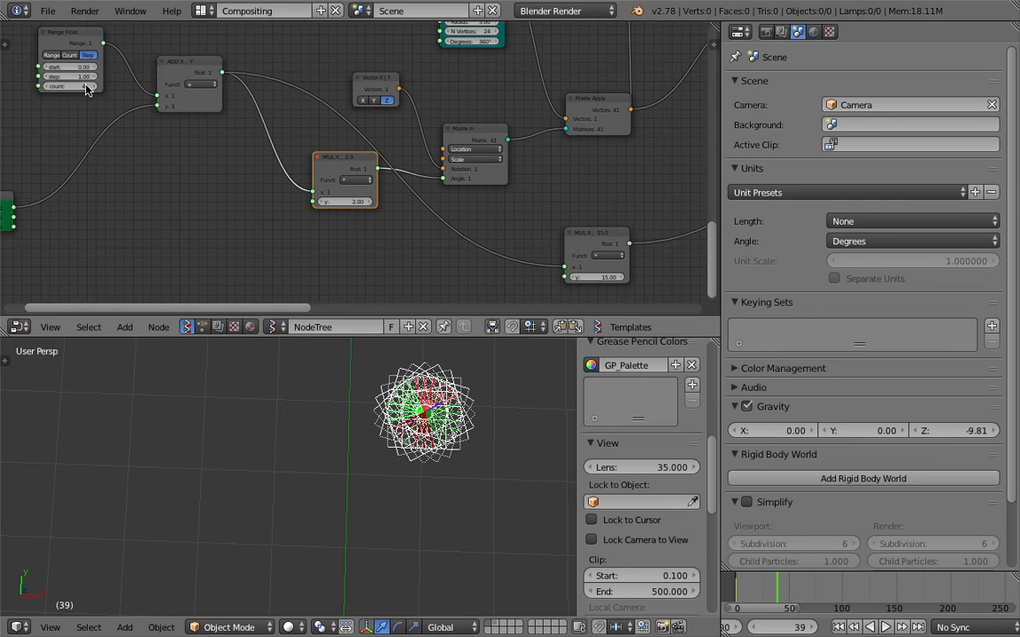
# Move the Frame Info node beneath the Range Float node and save the file.
pyautogui.scroll(-3, 177, 150)
pyautogui.moveTo(75, 196); pyautogui.dragTo(133, 152)
pyautogui.moveTo(227, 156); pyautogui.dragTo(181, 201, button='middle')
pyautogui.hotkey('ctrl', 's')
pyautogui.click(181, 202)
# Shift the first Vector and Matrix In nodes upward and save the file.
pyautogui.moveTo(329, 150); pyautogui.dragTo(318, 138, button='middle')
pyautogui.moveTo(318, 136); pyautogui.dragTo(316, 112)
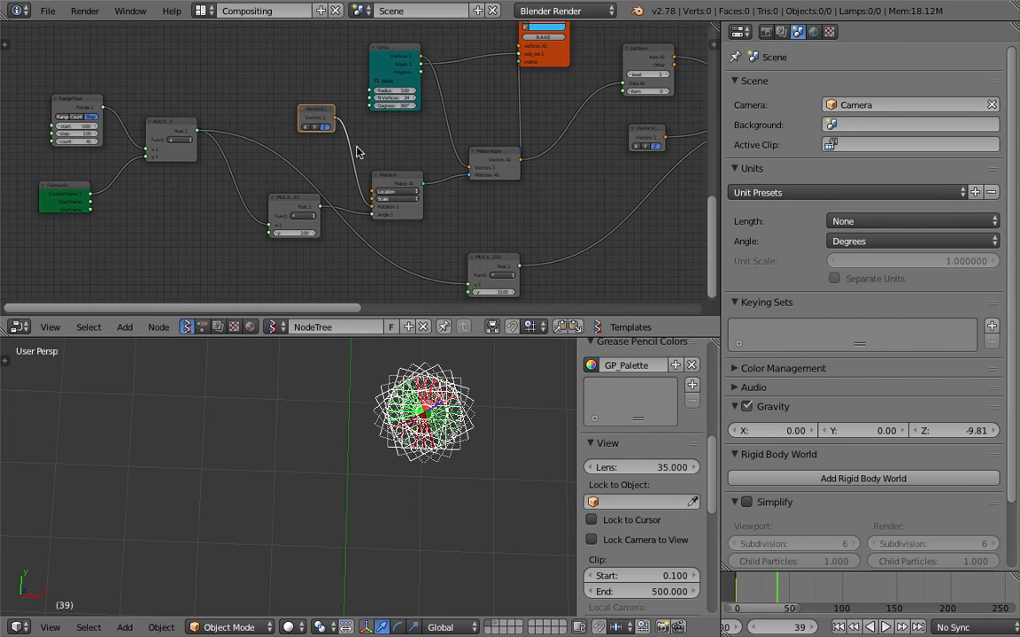
pyautogui.moveTo(383, 177); pyautogui.dragTo(386, 165)
pyautogui.moveTo(430, 141); pyautogui.dragTo(299, 195, button='middle')
pyautogui.hotkey('ctrl', 's')
pyautogui.click(299, 194)
# Spread out the first Matrix Apply, Viewer Draw and List Item nodes and the second Matrix In node along the chain.
pyautogui.moveTo(356, 221); pyautogui.dragTo(356, 204)
pyautogui.moveTo(400, 162); pyautogui.dragTo(375, 169, button='middle')
pyautogui.moveTo(388, 86); pyautogui.dragTo(414, 86)
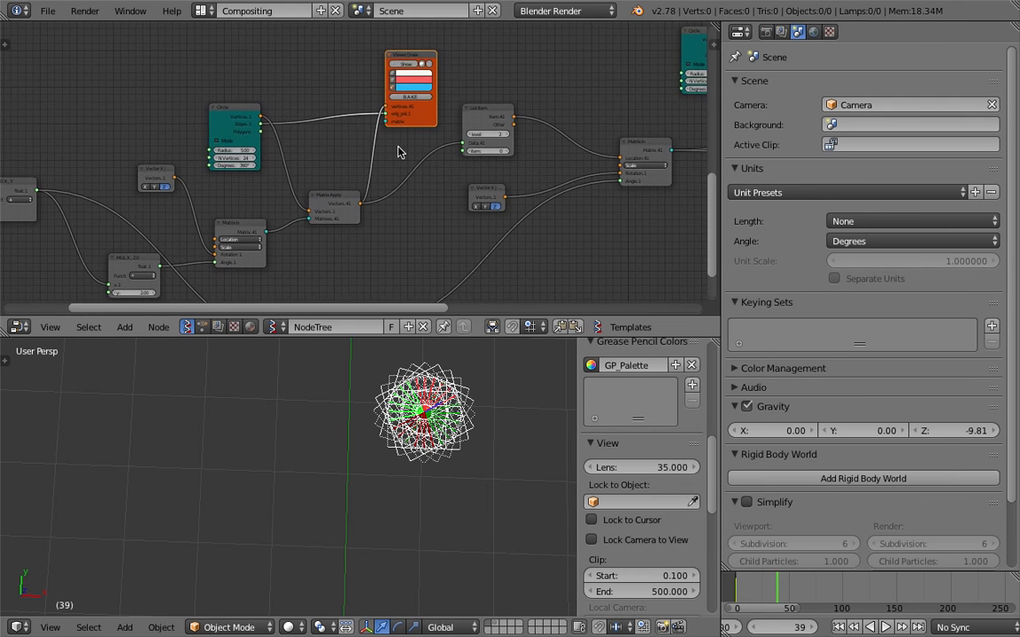
pyautogui.moveTo(401, 152); pyautogui.dragTo(329, 171, button='middle')
pyautogui.moveTo(258, 229); pyautogui.dragTo(257, 211, button='middle')
pyautogui.moveTo(353, 131); pyautogui.dragTo(398, 134)
pyautogui.moveTo(464, 142); pyautogui.dragTo(339, 116, button='middle')
pyautogui.moveTo(393, 139); pyautogui.dragTo(419, 152)
pyautogui.moveTo(443, 147); pyautogui.dragTo(292, 185, button='middle')
# Move the second Matrix Apply and last List Item nodes apart, and save the file.
pyautogui.moveTo(428, 163); pyautogui.dragTo(443, 173)
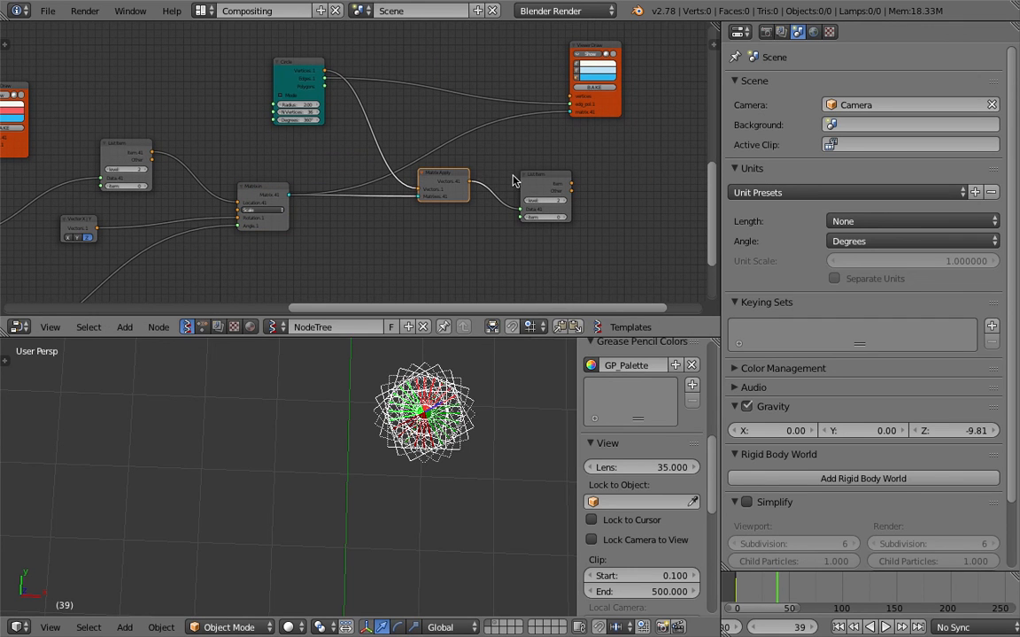
pyautogui.moveTo(537, 177); pyautogui.dragTo(572, 184)
pyautogui.hotkey('ctrl', 's')
pyautogui.click(575, 185)
pyautogui.scroll(2, 470, 181)
pyautogui.moveTo(467, 186); pyautogui.dragTo(448, 215)
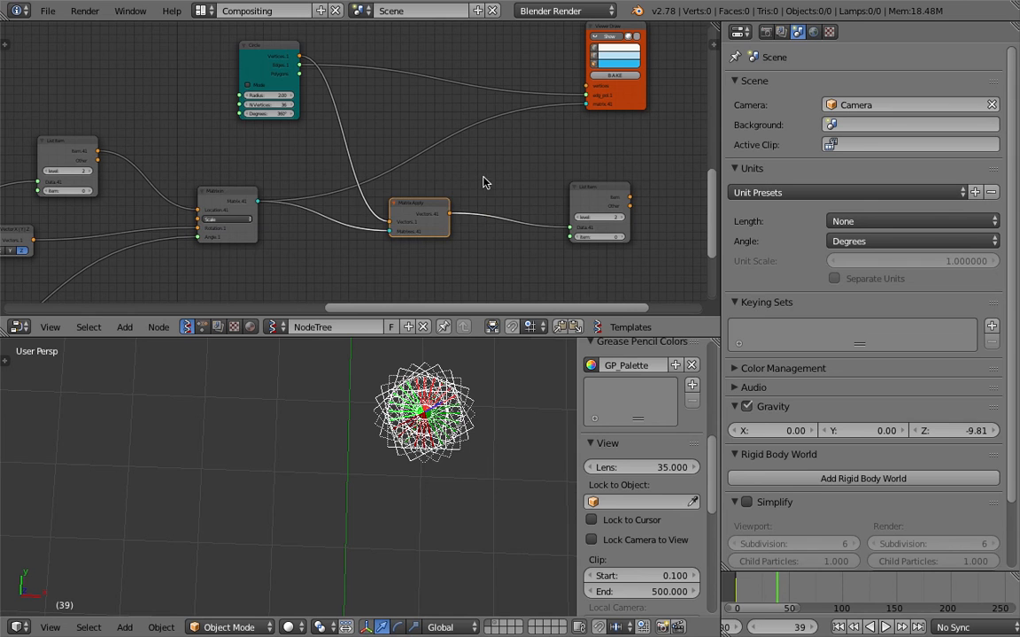
# Duplicate the second Matrix In node and place the copy between the second Matrix Apply and the last Viewer Draw.
pyautogui.click(252, 196)
pyautogui.hotkey('shift', 'd')
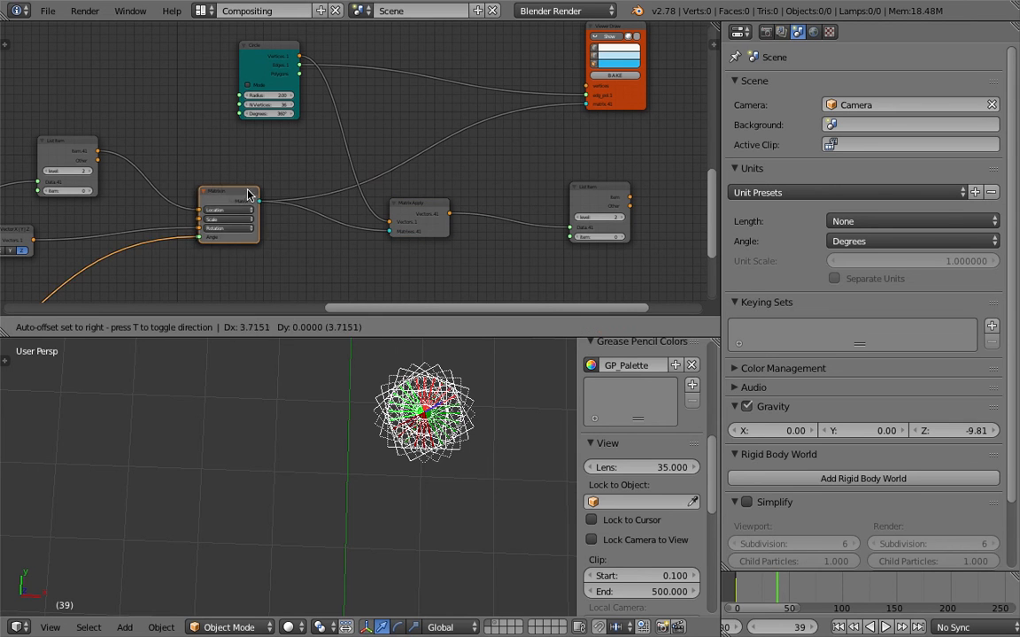
pyautogui.click(532, 148)
pyautogui.scroll(1, 448, 211)
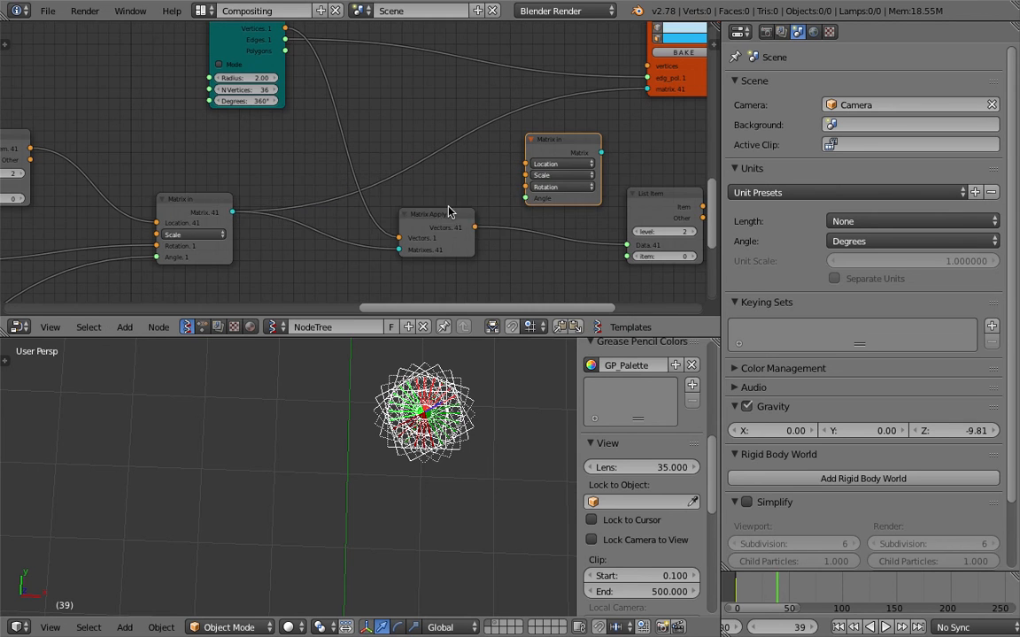
# Link the second Matrix Apply's vectors to the copied Matrix In's location, and its matrix output to the last Viewer Draw's matrix input.
pyautogui.moveTo(476, 227); pyautogui.dragTo(501, 196)
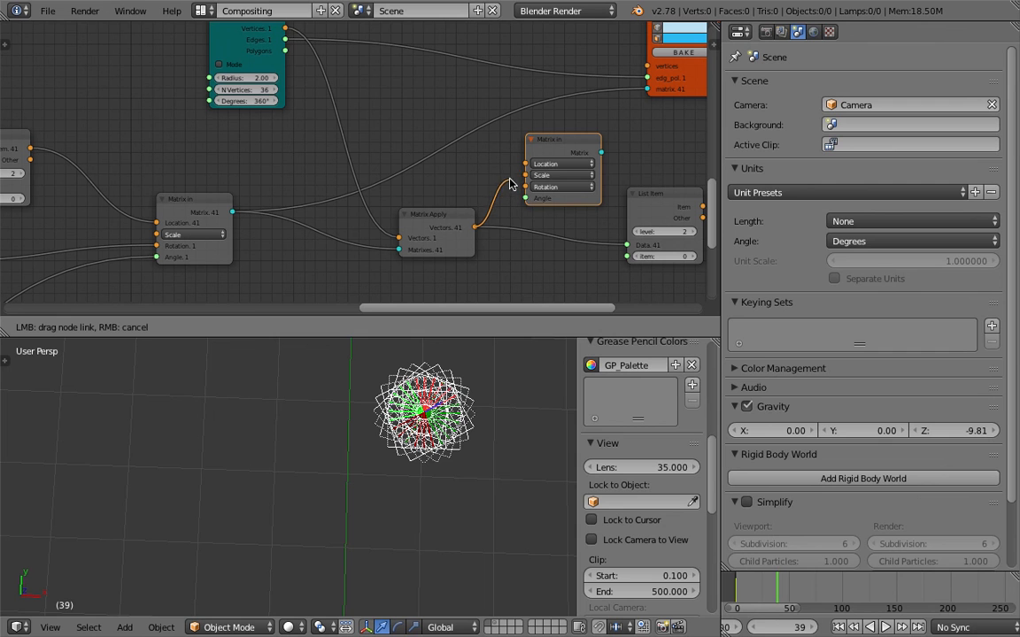
pyautogui.moveTo(520, 167); pyautogui.dragTo(526, 164)
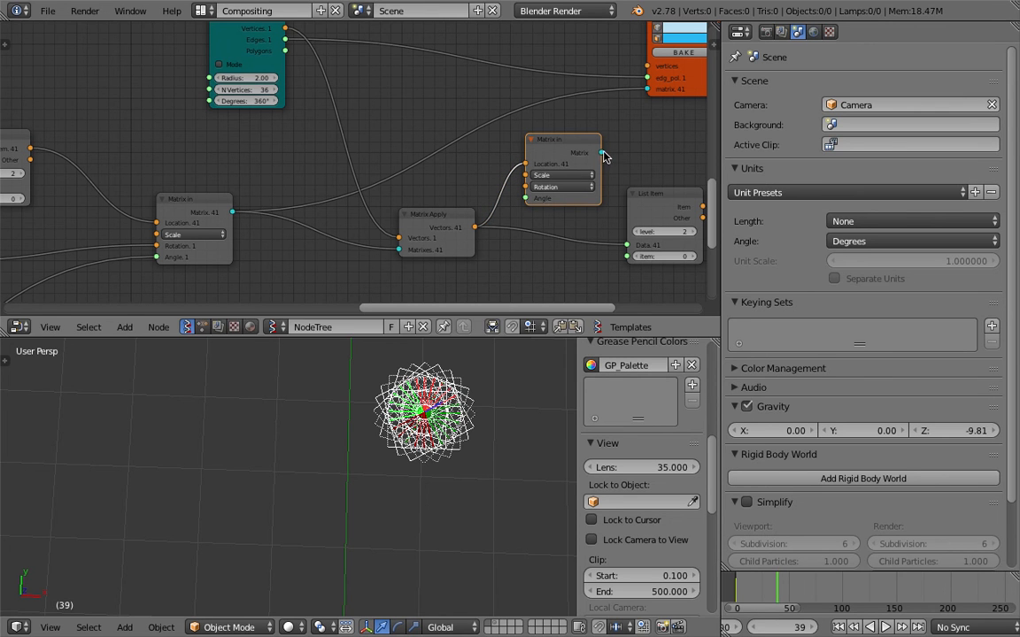
pyautogui.moveTo(601, 152); pyautogui.dragTo(647, 88)
pyautogui.scroll(-6, 434, 432)
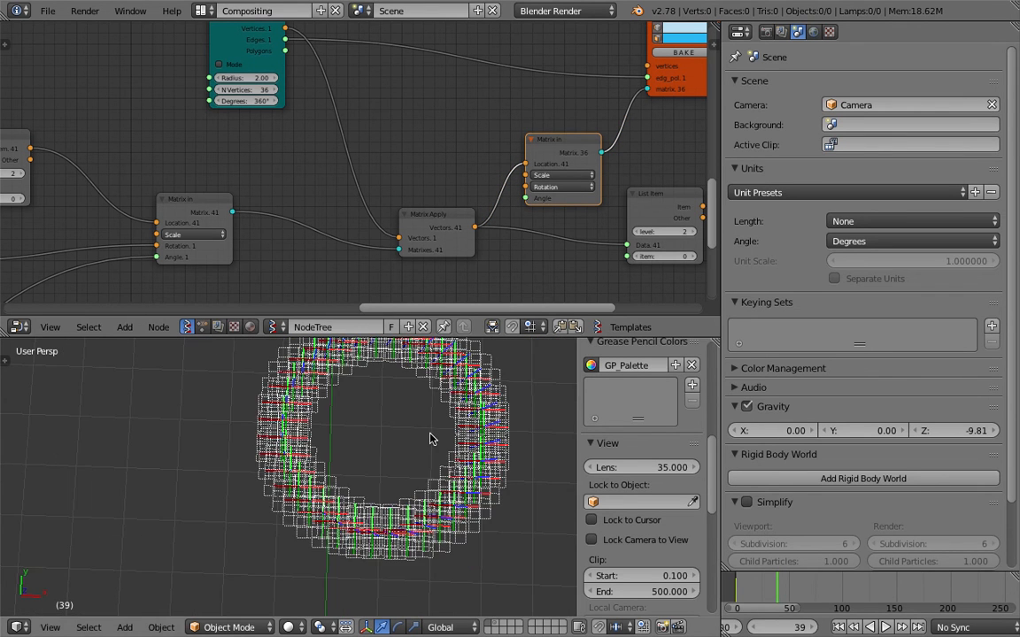
pyautogui.scroll(2, 430, 420)
pyautogui.moveTo(477, 204); pyautogui.dragTo(369, 198, button='middle')
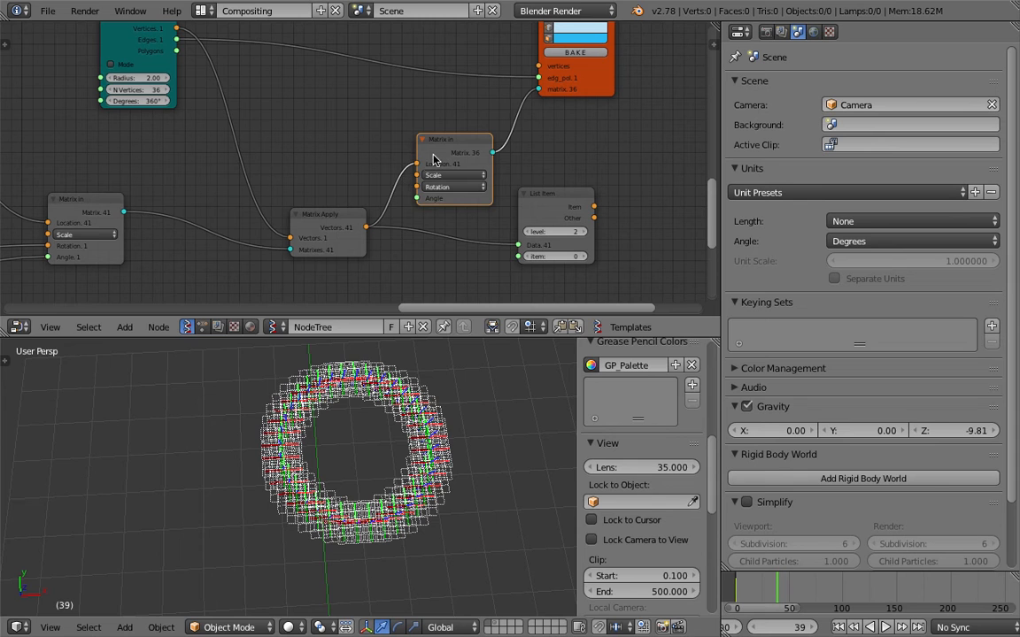
pyautogui.moveTo(440, 139); pyautogui.dragTo(442, 123)
# Play and scrub the animation to frame 155 to examine how the ring of matrices moves.
pyautogui.scroll(2, 359, 420)
pyautogui.moveTo(744, 582); pyautogui.dragTo(815, 593)
pyautogui.scroll(-3, 496, 522)
pyautogui.scroll(-2, 380, 525)
pyautogui.moveTo(380, 526); pyautogui.dragTo(358, 540, button='middle')
pyautogui.hotkey('alt', 'a')
pyautogui.moveTo(852, 597); pyautogui.dragTo(902, 596)
pyautogui.keyDown('shift'); pyautogui.moveTo(387, 519); pyautogui.dragTo(370, 426, button='middle'); pyautogui.keyUp('shift')
pyautogui.scroll(-2, 378, 471)
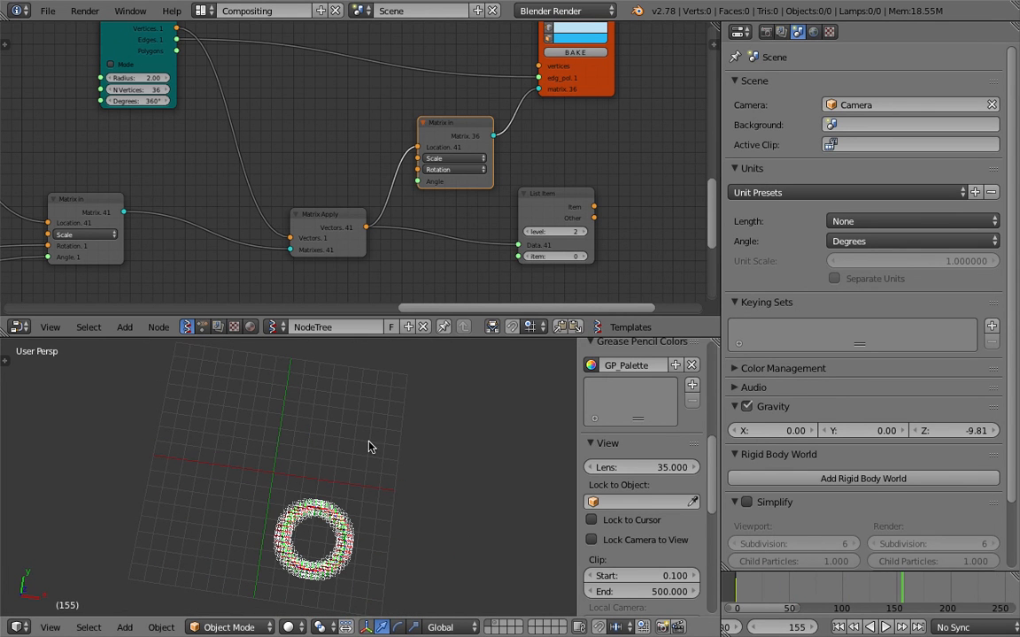
# Reposition the second Matrix Apply and first List Item nodes, and play the animation to frame 34.
pyautogui.moveTo(342, 213); pyautogui.dragTo(308, 189)
pyautogui.moveTo(189, 188); pyautogui.dragTo(385, 147, button='middle')
pyautogui.moveTo(256, 187); pyautogui.dragTo(468, 147, button='middle')
pyautogui.scroll(-3, 346, 147)
pyautogui.moveTo(360, 82); pyautogui.dragTo(335, 86)
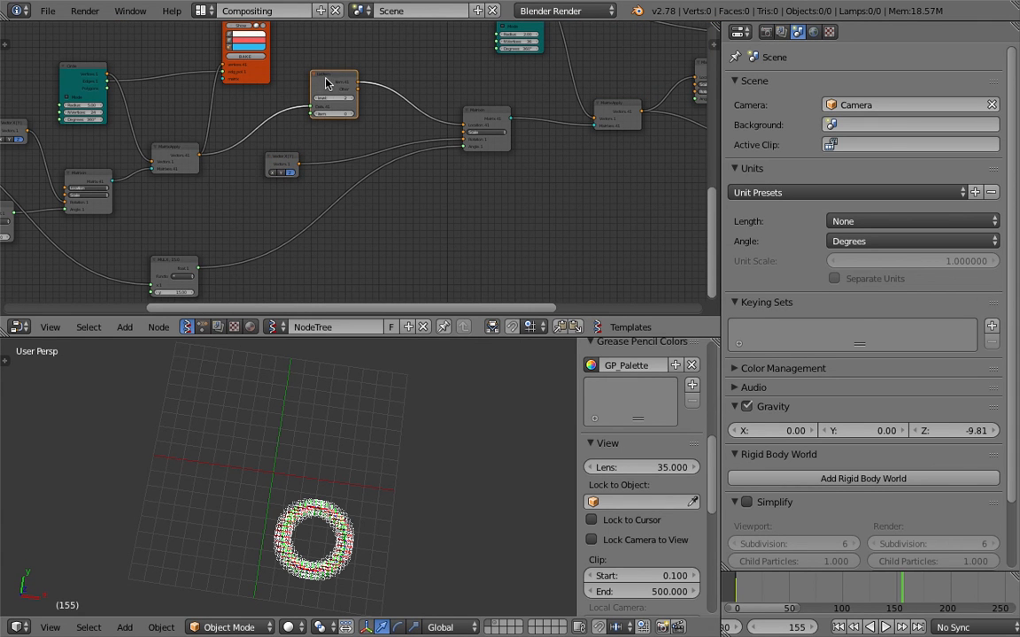
pyautogui.moveTo(335, 78); pyautogui.dragTo(314, 151, button='middle')
pyautogui.scroll(2, 314, 152)
pyautogui.moveTo(399, 151); pyautogui.dragTo(279, 172, button='middle')
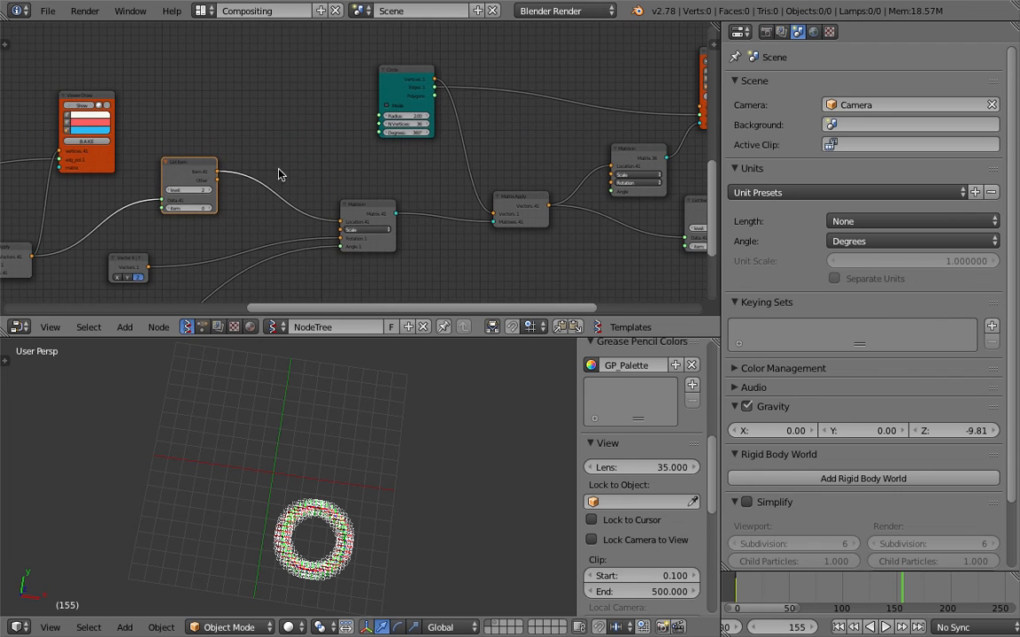
pyautogui.moveTo(184, 166); pyautogui.dragTo(186, 158)
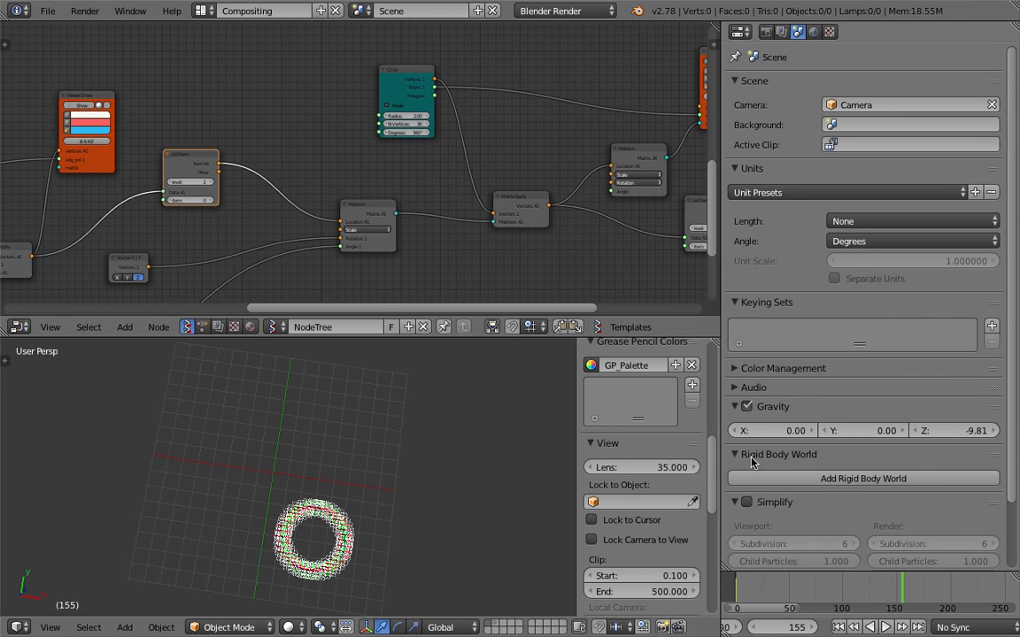
pyautogui.click(758, 583)
pyautogui.hotkey('alt', 'a')
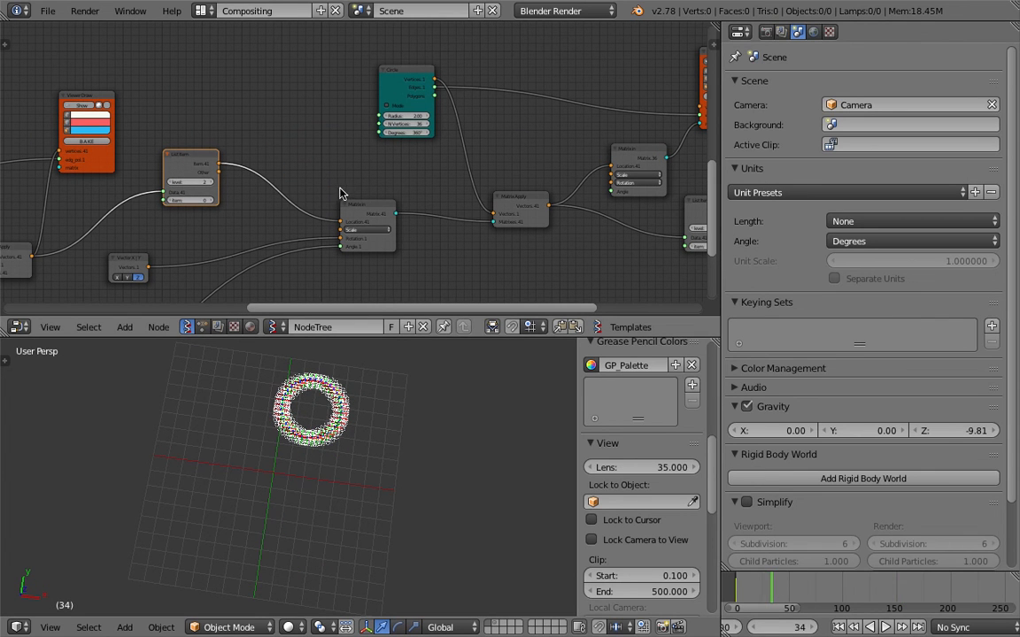
# Rearrange the second Matrix In, Circle and Matrix Apply nodes and the last Viewer Draw node.
pyautogui.moveTo(359, 201); pyautogui.dragTo(350, 192)
pyautogui.moveTo(504, 202); pyautogui.dragTo(387, 201, button='middle')
pyautogui.moveTo(398, 199); pyautogui.dragTo(383, 176)
pyautogui.moveTo(286, 75); pyautogui.dragTo(263, 82)
pyautogui.moveTo(398, 179); pyautogui.dragTo(381, 164)
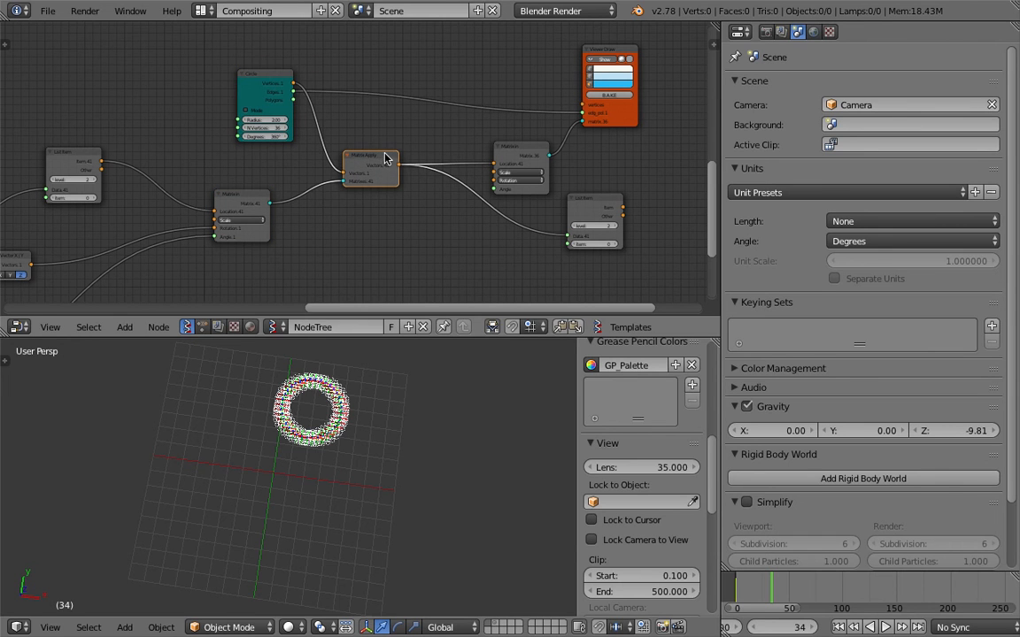
pyautogui.moveTo(501, 127); pyautogui.dragTo(451, 143, button='middle')
pyautogui.moveTo(566, 135); pyautogui.dragTo(577, 129)
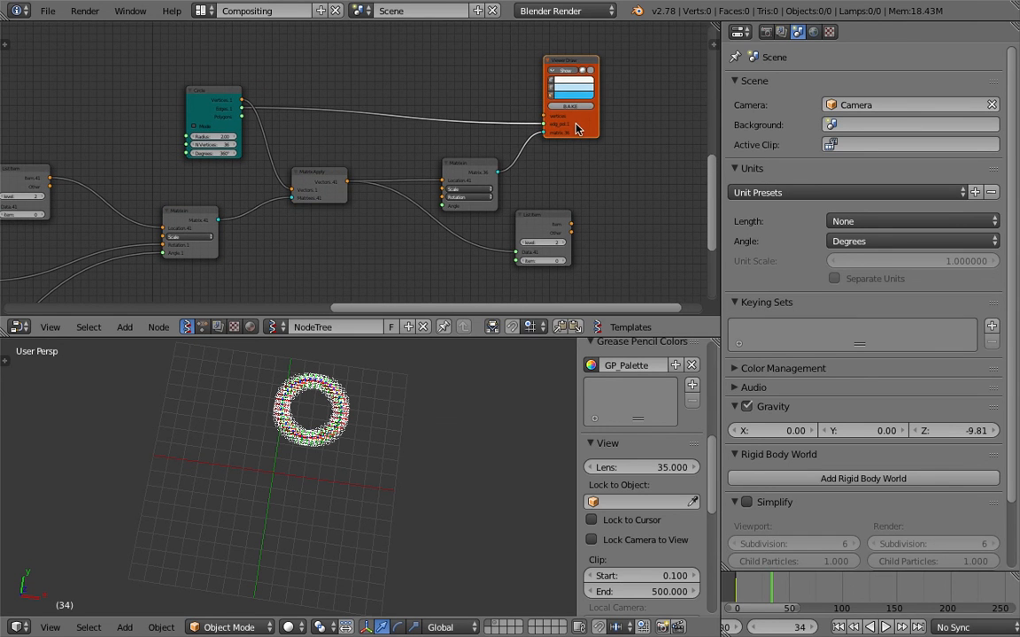
# Spread out the copied Matrix In, last Viewer Draw, second Matrix Apply and last List Item nodes at the end of the setup.
pyautogui.moveTo(471, 167); pyautogui.dragTo(466, 159)
pyautogui.moveTo(584, 131); pyautogui.dragTo(623, 126)
pyautogui.moveTo(475, 162); pyautogui.dragTo(504, 158)
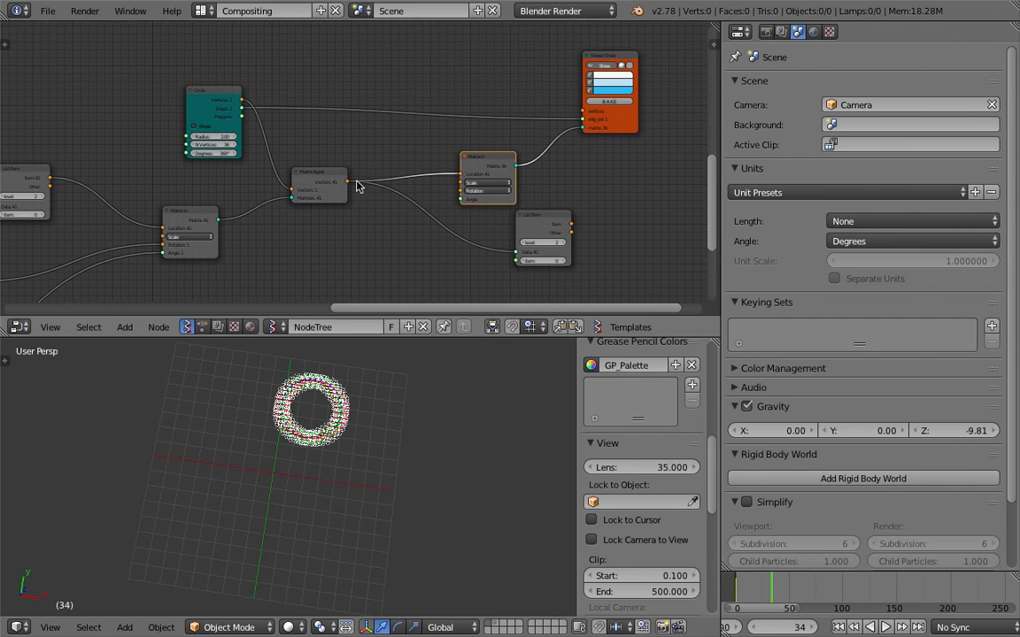
pyautogui.moveTo(317, 177); pyautogui.dragTo(334, 190)
pyautogui.moveTo(543, 216); pyautogui.dragTo(564, 226)
pyautogui.moveTo(553, 202); pyautogui.dragTo(413, 199, button='middle')
pyautogui.moveTo(480, 133); pyautogui.dragTo(501, 135)
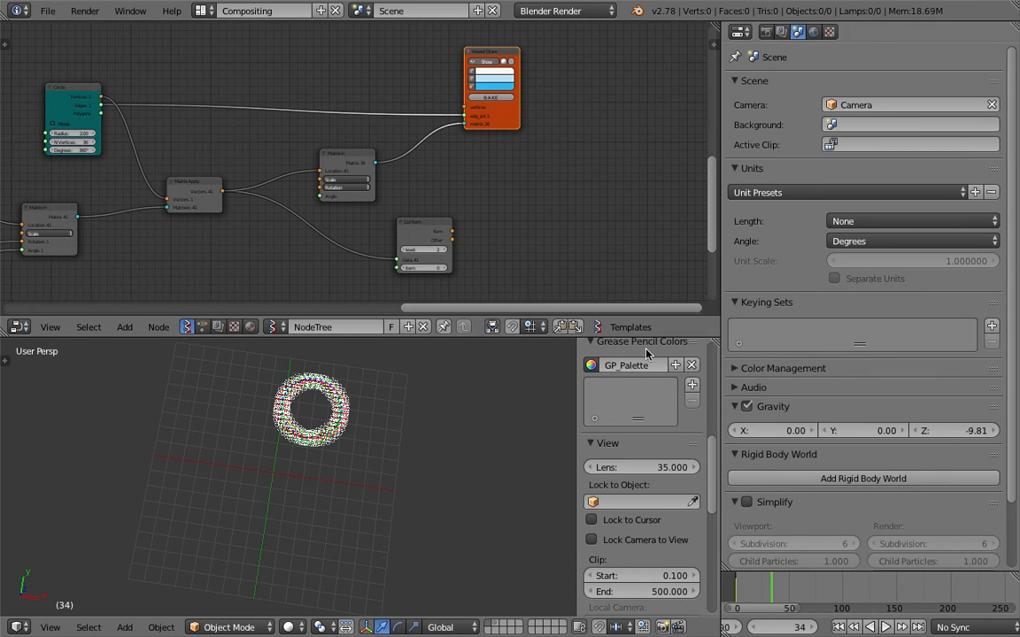
# Play and scrub the animation to frame 27 to examine the ring's movement.
pyautogui.click(748, 590)
pyautogui.hotkey('alt', 'a')
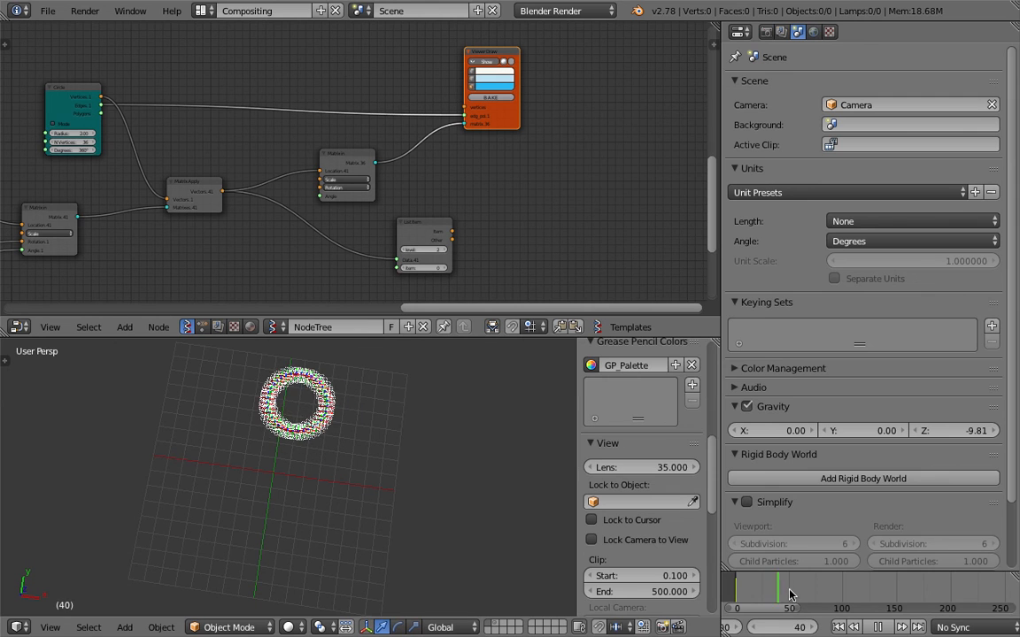
pyautogui.moveTo(812, 596)
pyautogui.mouseDown()
pyautogui.moveTo(849, 597)
pyautogui.moveTo(763, 598)
pyautogui.moveTo(799, 588)
pyautogui.mouseUp()
pyautogui.press('Escape')
# Bring the copied Matrix In, second Matrix Apply and last List Item nodes closer together and save the file.
pyautogui.moveTo(298, 172); pyautogui.dragTo(336, 159, button='middle')
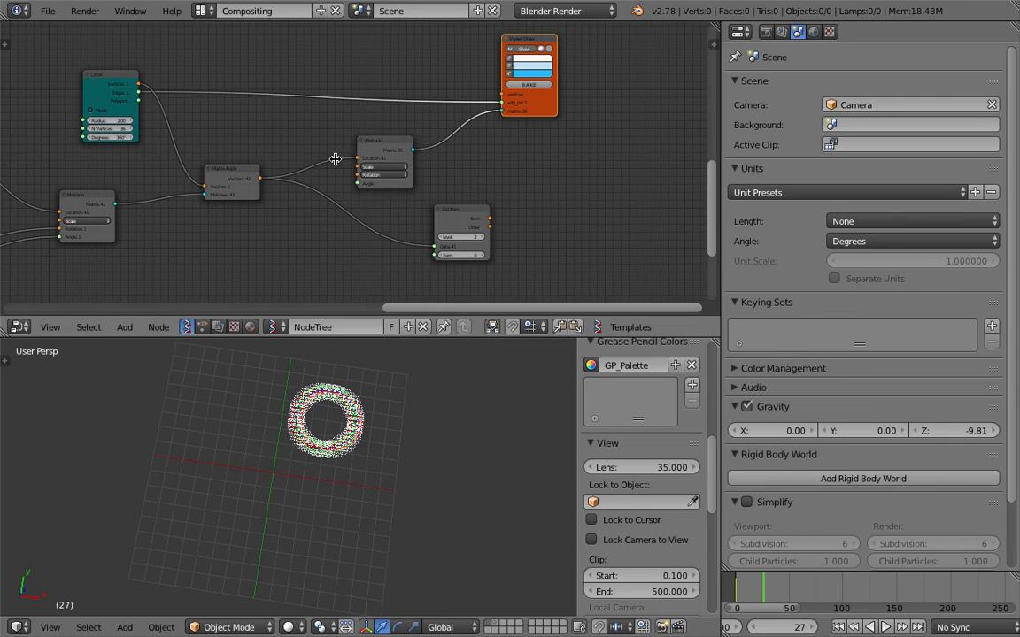
pyautogui.moveTo(383, 144); pyautogui.dragTo(332, 137)
pyautogui.moveTo(229, 169); pyautogui.dragTo(200, 173)
pyautogui.moveTo(462, 212); pyautogui.dragTo(421, 190)
pyautogui.moveTo(348, 146); pyautogui.dragTo(358, 139)
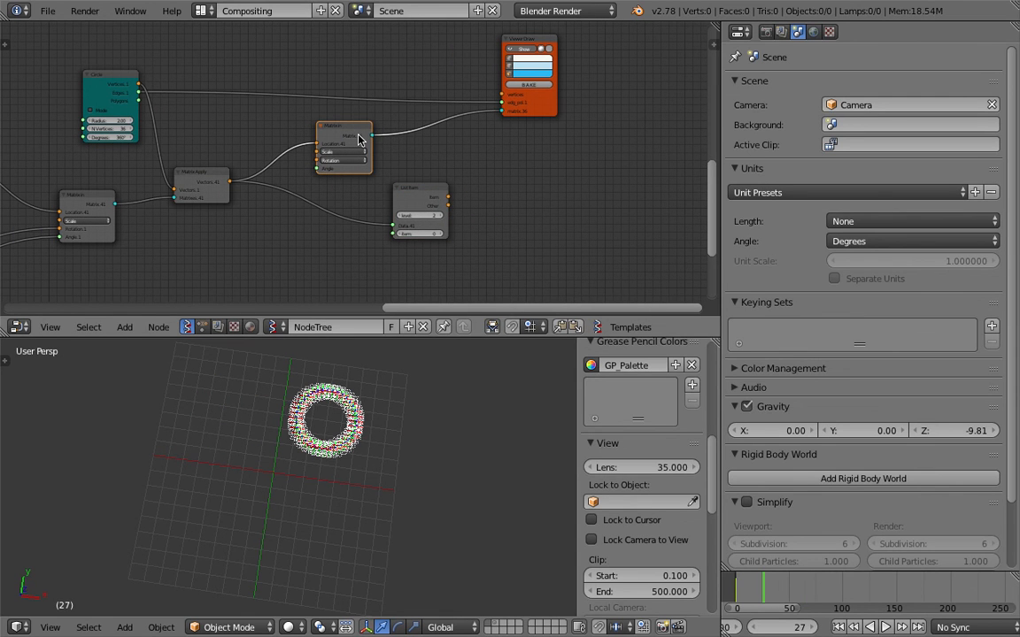
pyautogui.hotkey('ctrl', 's')
pyautogui.click(358, 134)
# Reposition the second Circle node and the first Viewer Draw node slightly away from their neighbouring links.
pyautogui.moveTo(110, 81); pyautogui.dragTo(103, 75)
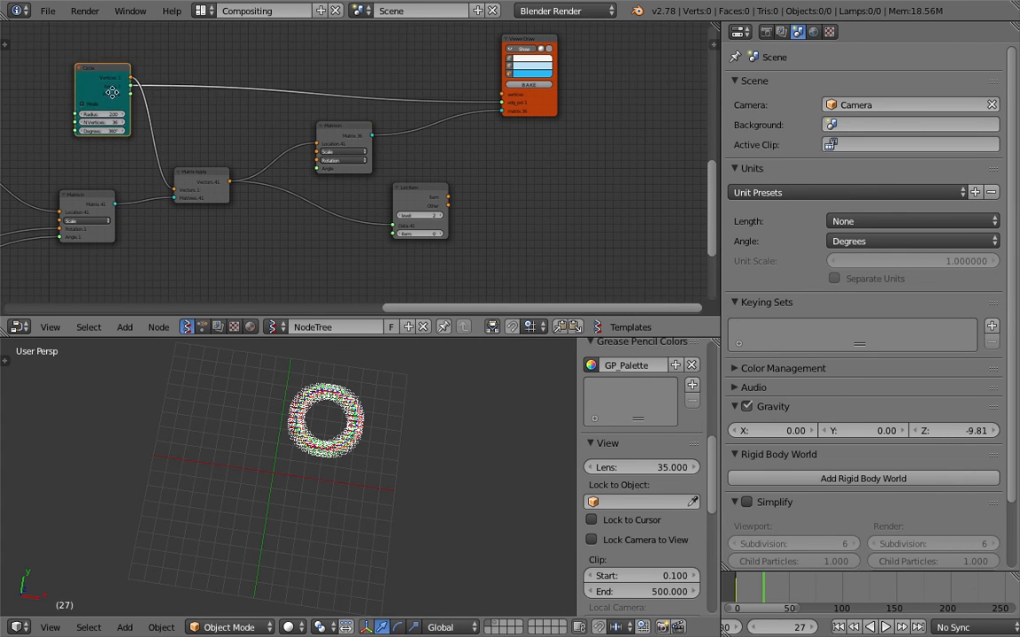
pyautogui.moveTo(92, 84); pyautogui.dragTo(186, 84, button='middle')
pyautogui.moveTo(292, 150); pyautogui.dragTo(682, 140, button='middle')
pyautogui.scroll(-3, 387, 444)
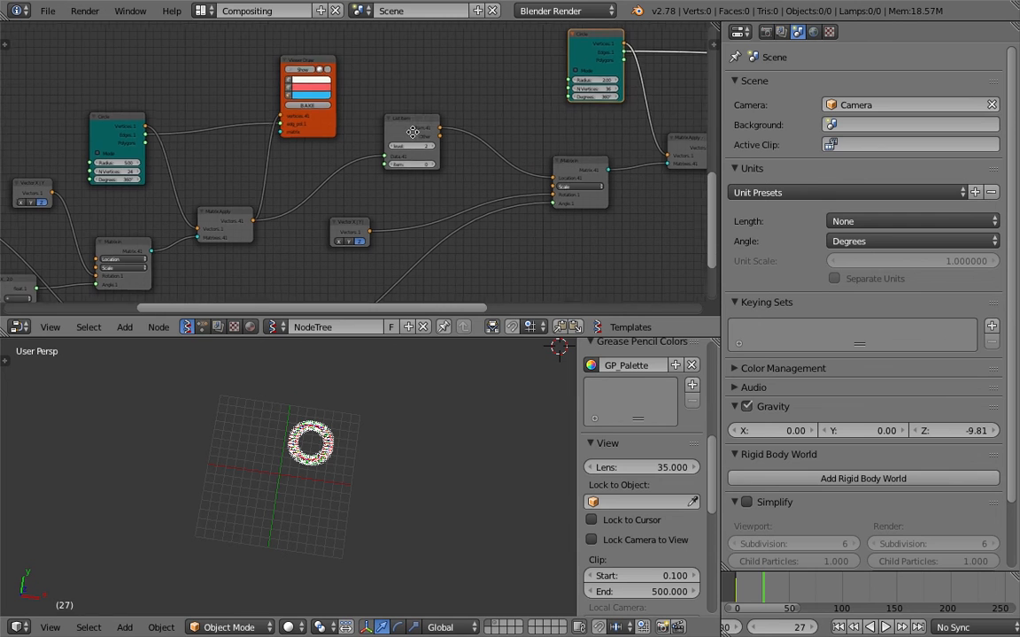
pyautogui.moveTo(305, 67); pyautogui.dragTo(284, 60)
pyautogui.scroll(3, 353, 453)
pyautogui.moveTo(330, 460)
pyautogui.keyDown('shift'); pyautogui.mouseDown(button='middle')
pyautogui.moveTo(291, 505)
pyautogui.moveTo(321, 479)
pyautogui.mouseUp(button='middle'); pyautogui.keyUp('shift')
pyautogui.scroll(-3, 308, 542)
pyautogui.moveTo(243, 223); pyautogui.dragTo(467, 176, button='middle')
pyautogui.scroll(-3, 273, 246)
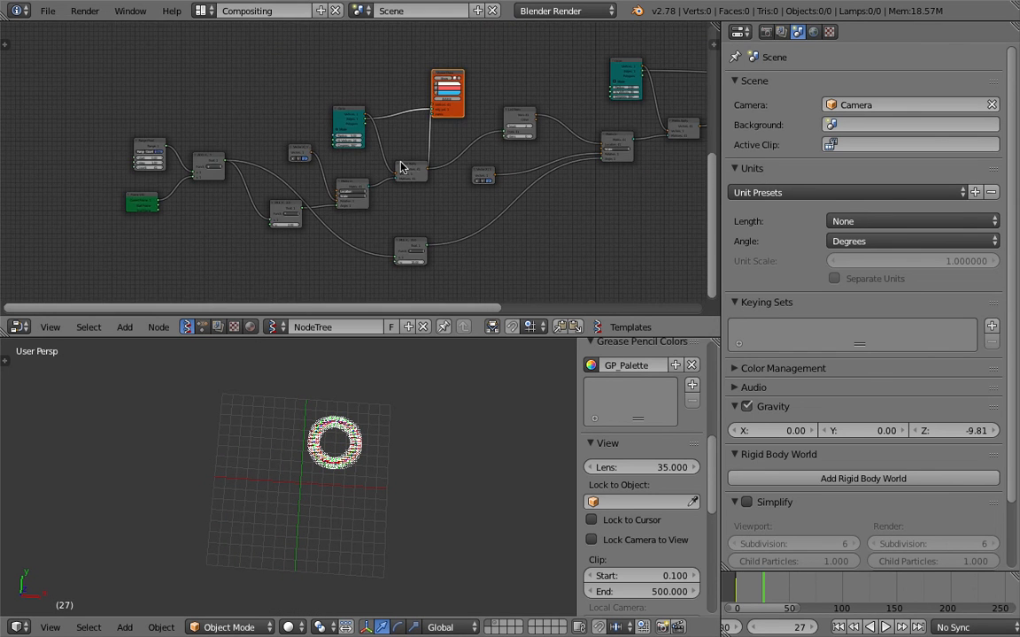
# Sketch a closed path ringed with small circles using the Grease Pencil beside the matrix ring, and delete the sketch layer.
pyautogui.moveTo(365, 152); pyautogui.dragTo(209, 182, button='middle')
pyautogui.scroll(-4, 221, 178)
pyautogui.moveTo(367, 164); pyautogui.dragTo(409, 167, button='middle')
pyautogui.keyDown('shift'); pyautogui.moveTo(469, 428); pyautogui.dragTo(285, 439, button='middle'); pyautogui.keyUp('shift')
pyautogui.moveTo(410, 373)
pyautogui.mouseDown()
pyautogui.moveTo(428, 348)
pyautogui.moveTo(403, 389)
pyautogui.moveTo(370, 411)
pyautogui.moveTo(352, 398)
pyautogui.moveTo(352, 427)
pyautogui.moveTo(342, 426)
pyautogui.moveTo(351, 447)
pyautogui.moveTo(448, 494)
pyautogui.moveTo(482, 475)
pyautogui.mouseUp()
pyautogui.moveTo(357, 454)
pyautogui.mouseDown()
pyautogui.moveTo(347, 458)
pyautogui.moveTo(325, 432)
pyautogui.moveTo(346, 402)
pyautogui.moveTo(416, 358)
pyautogui.moveTo(490, 421)
pyautogui.moveTo(450, 489)
pyautogui.moveTo(383, 408)
pyautogui.moveTo(398, 467)
pyautogui.moveTo(448, 487)
pyautogui.mouseUp()
pyautogui.click(701, 406)
pyautogui.scroll(9, 698, 409)
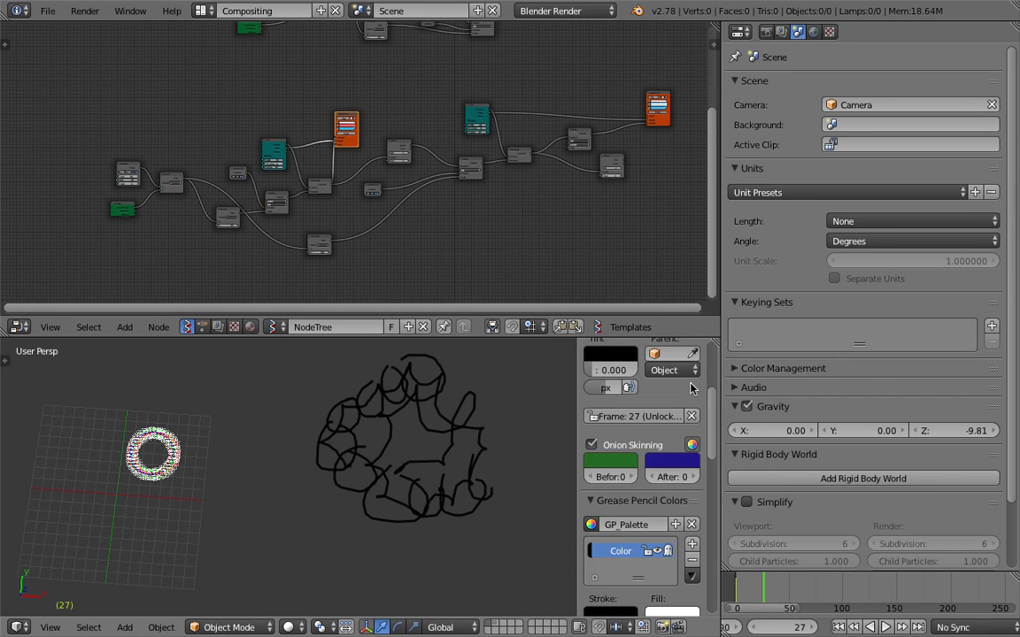
pyautogui.click(695, 387)
# Widen the node editor and 3D view by narrowing the properties area.
pyautogui.moveTo(448, 154); pyautogui.dragTo(364, 180, button='middle')
pyautogui.scroll(2, 362, 177)
pyautogui.scroll(-1, 332, 137)
pyautogui.moveTo(332, 137); pyautogui.dragTo(386, 116, button='middle')
pyautogui.moveTo(721, 95); pyautogui.dragTo(699, 135)
pyautogui.scroll(4, 571, 172)
pyautogui.moveTo(571, 172); pyautogui.dragTo(596, 161, button='middle')
pyautogui.moveTo(699, 130); pyautogui.dragTo(912, 133)
# Rearrange the second Circle, first List Item, second Matrix In and second Matrix Apply nodes into a tidier chain.
pyautogui.press('g')
pyautogui.click(570, 71)
pyautogui.moveTo(603, 78); pyautogui.dragTo(582, 75)
pyautogui.moveTo(472, 417); pyautogui.dragTo(408, 463, button='middle')
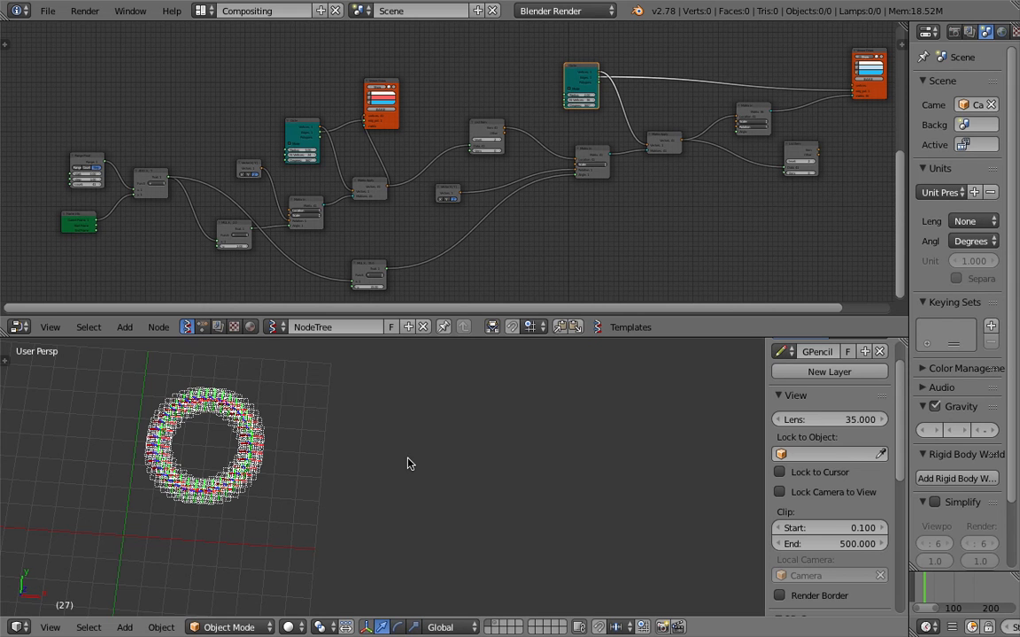
pyautogui.moveTo(478, 125); pyautogui.dragTo(465, 117)
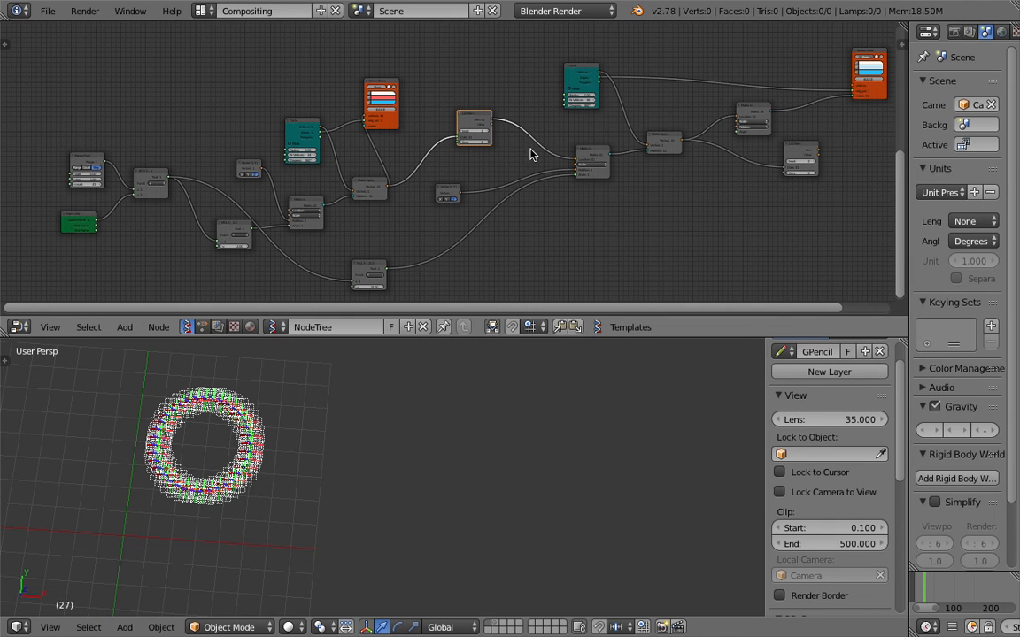
pyautogui.moveTo(561, 83); pyautogui.dragTo(548, 84)
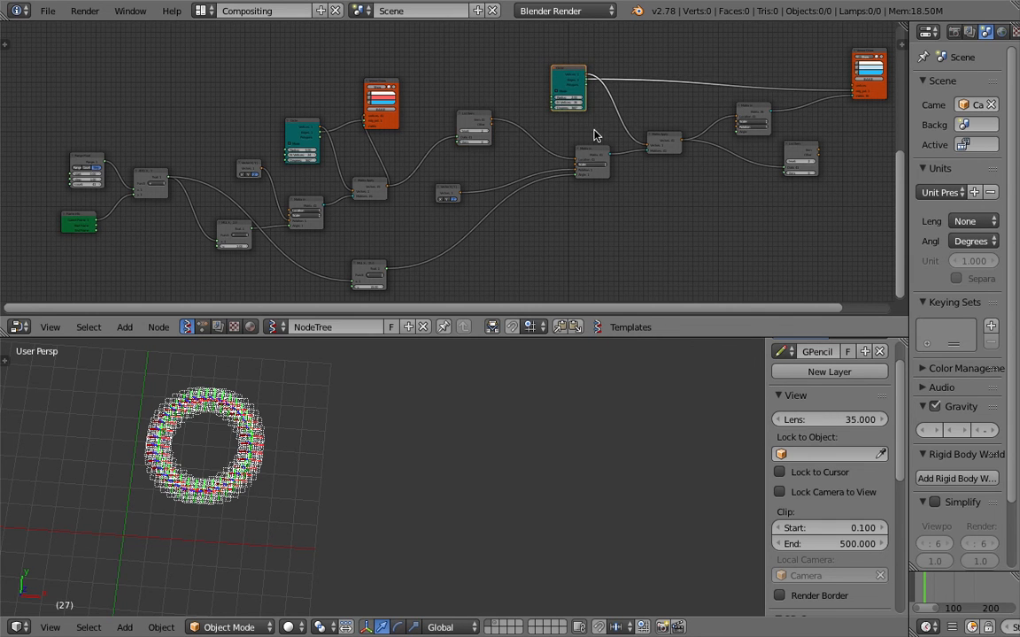
pyautogui.moveTo(574, 151); pyautogui.dragTo(545, 164)
pyautogui.moveTo(662, 139); pyautogui.dragTo(635, 143)
pyautogui.moveTo(568, 73); pyautogui.dragTo(558, 74)
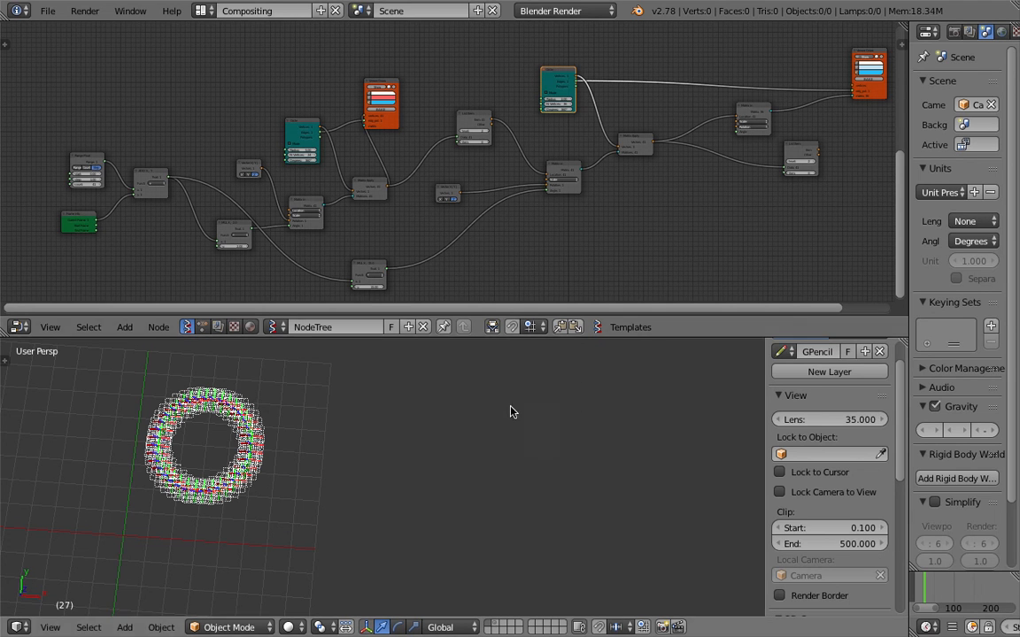
# Sketch a scalloped closed outline with an arrow to a second lobed shape using the Grease Pencil, and delete the sketch layer.
pyautogui.keyDown('shift'); pyautogui.moveTo(511, 411); pyautogui.dragTo(425, 439, button='middle'); pyautogui.keyUp('shift')
pyautogui.moveTo(413, 387)
pyautogui.mouseDown()
pyautogui.moveTo(396, 416)
pyautogui.moveTo(396, 492)
pyautogui.moveTo(531, 489)
pyautogui.moveTo(497, 380)
pyautogui.moveTo(432, 376)
pyautogui.moveTo(414, 387)
pyautogui.mouseUp()
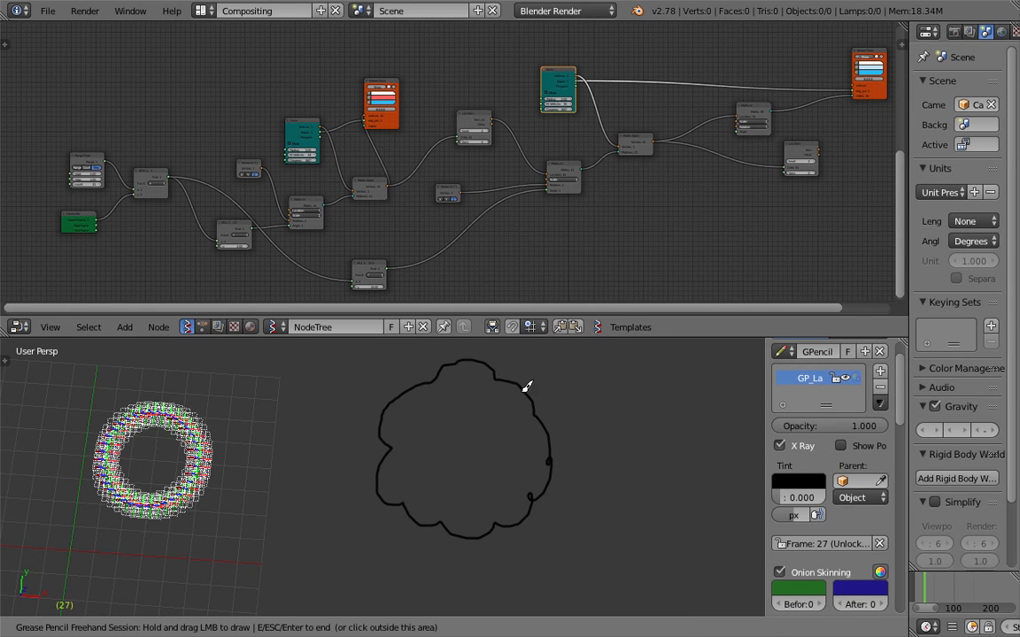
pyautogui.moveTo(543, 400)
pyautogui.mouseDown()
pyautogui.moveTo(603, 386)
pyautogui.moveTo(594, 398)
pyautogui.mouseUp()
pyautogui.moveTo(650, 375)
pyautogui.mouseDown()
pyautogui.moveTo(731, 429)
pyautogui.moveTo(682, 364)
pyautogui.moveTo(653, 372)
pyautogui.mouseUp()
pyautogui.keyDown('shift'); pyautogui.moveTo(550, 400); pyautogui.dragTo(467, 431, button='middle'); pyautogui.keyUp('shift')
pyautogui.moveTo(466, 431)
pyautogui.mouseDown()
pyautogui.moveTo(382, 371)
pyautogui.moveTo(296, 435)
pyautogui.moveTo(308, 458)
pyautogui.mouseUp()
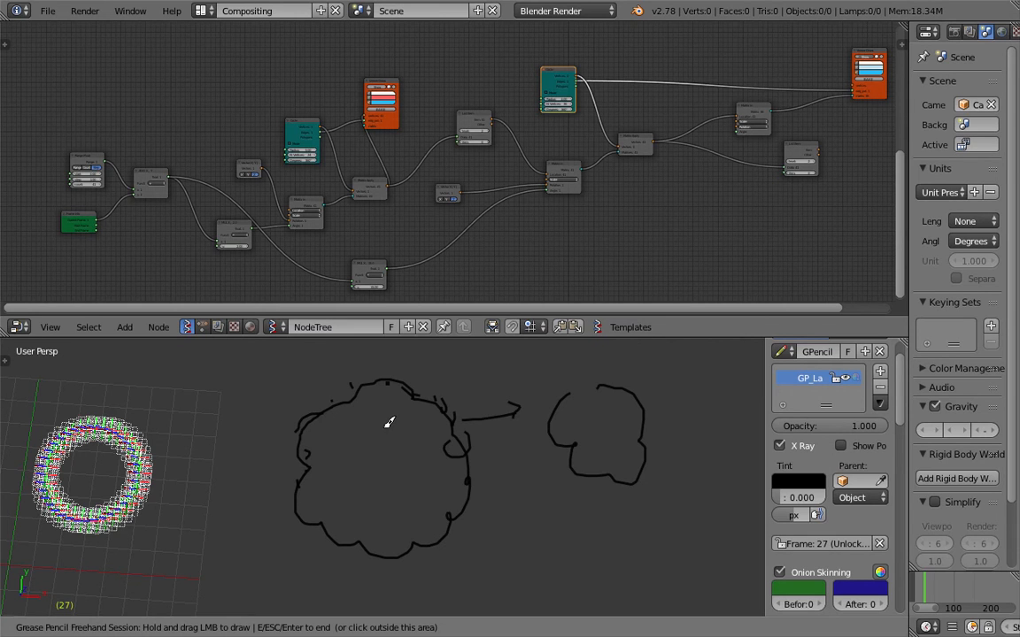
pyautogui.press('Escape')
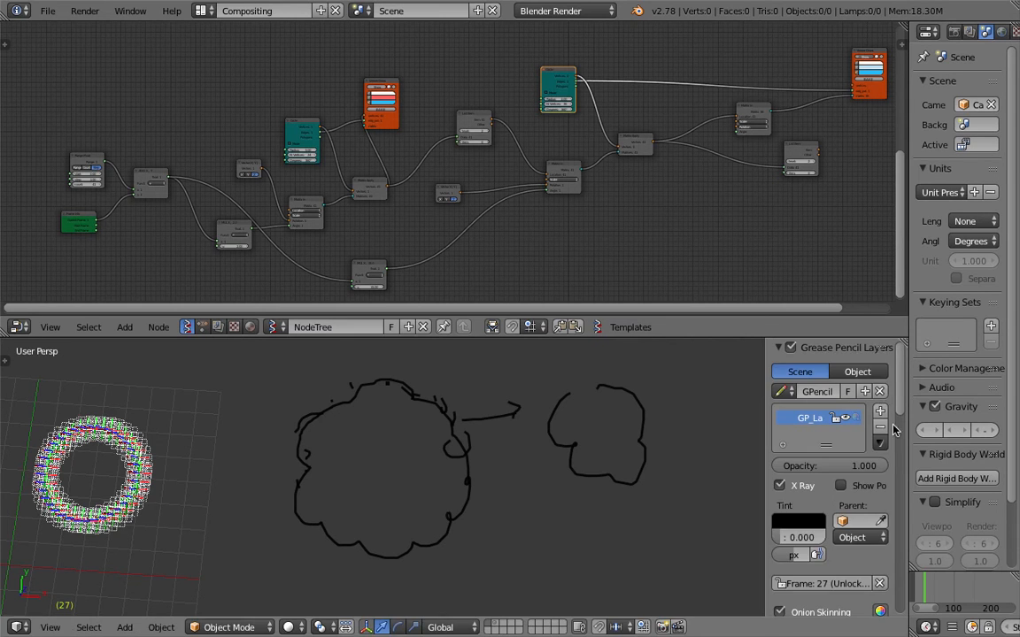
pyautogui.click(880, 427)
# Save the file with the rearranged node tree, overwriting the existing version.
pyautogui.moveTo(672, 442)
pyautogui.mouseDown(button='middle')
pyautogui.moveTo(385, 440)
pyautogui.moveTo(410, 400)
pyautogui.mouseUp(button='middle')
pyautogui.scroll(3, 410, 400)
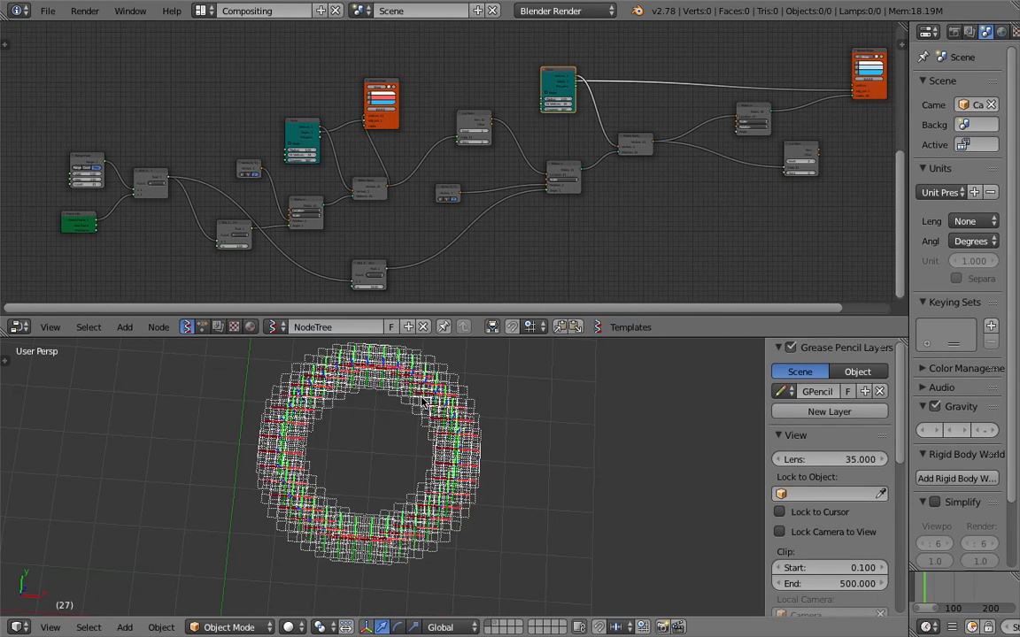
pyautogui.moveTo(544, 246); pyautogui.dragTo(428, 244, button='middle')
pyautogui.moveTo(405, 169); pyautogui.dragTo(472, 171, button='middle')
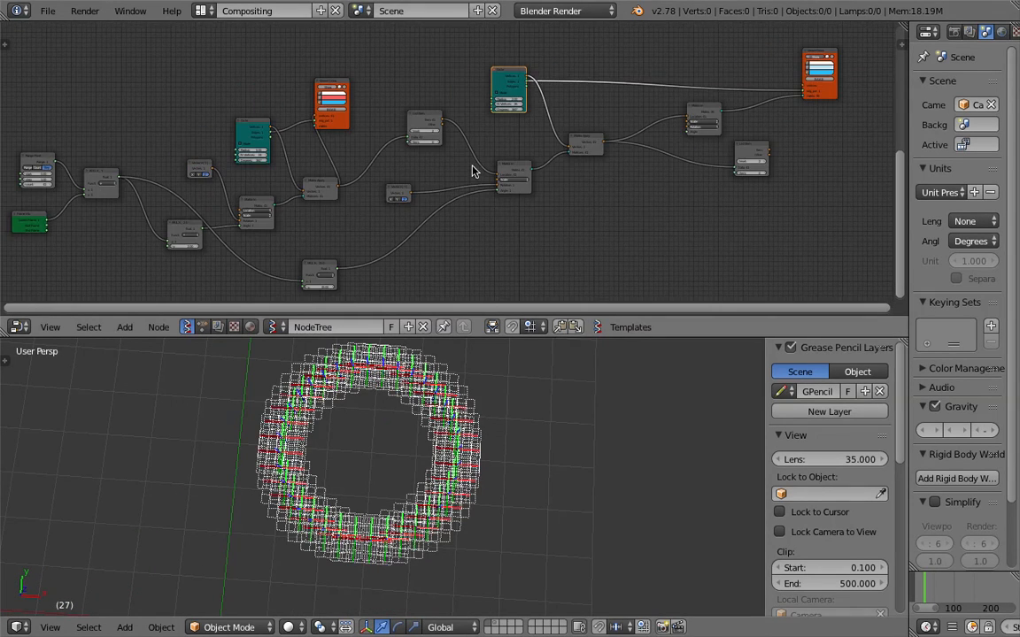
pyautogui.hotkey('ctrl', 's')
pyautogui.click(474, 169)
pyautogui.moveTo(546, 198); pyautogui.dragTo(620, 168, button='middle')
pyautogui.scroll(-1, 546, 211)
pyautogui.moveTo(546, 212); pyautogui.dragTo(517, 227, button='middle')
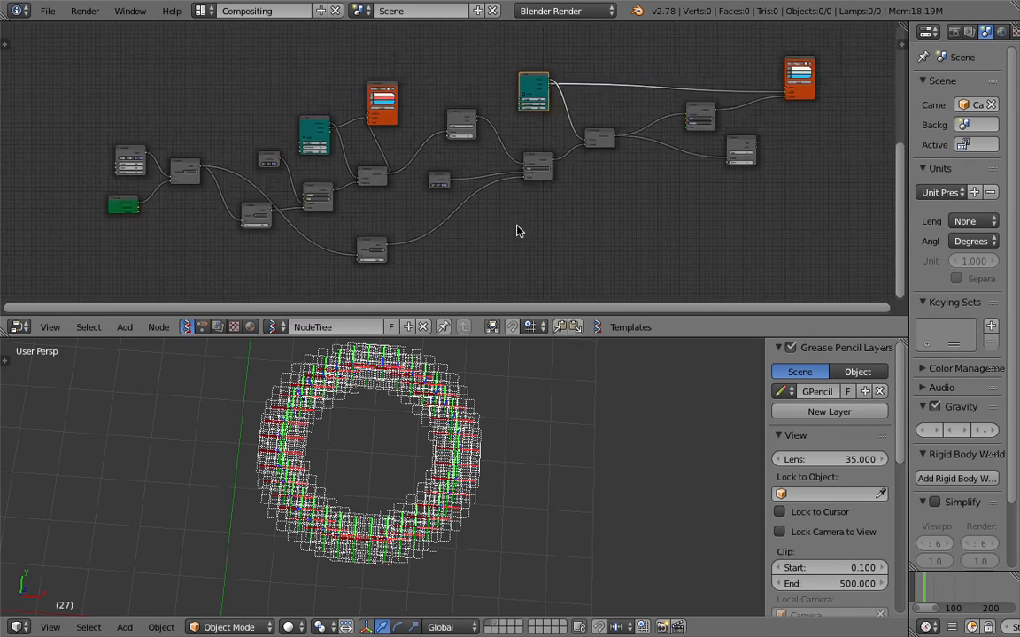
pyautogui.click(46, 11)
pyautogui.moveTo(91, 62)
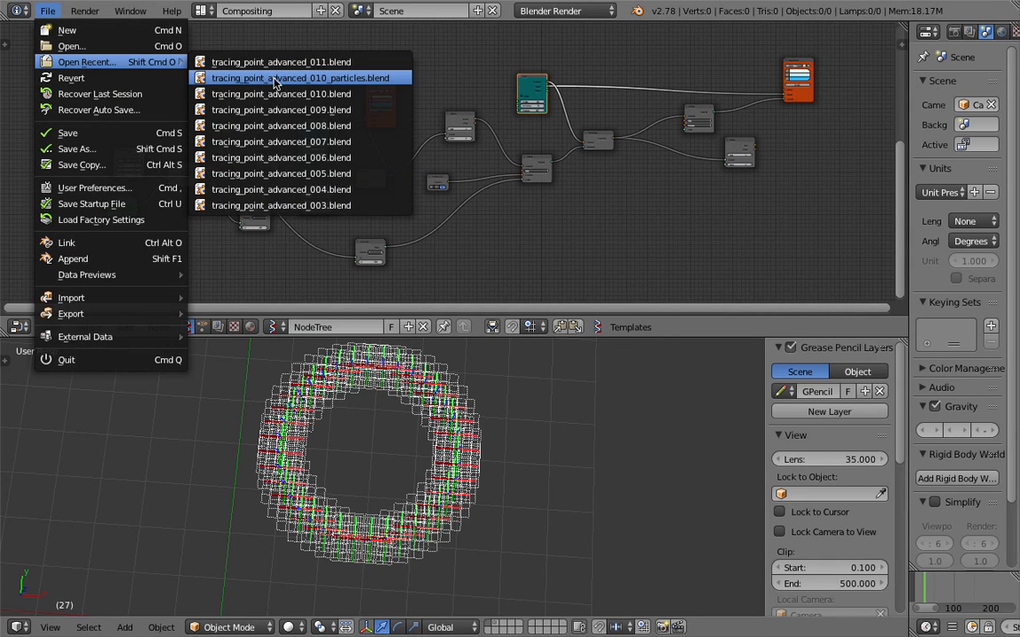
pyautogui.click(407, 125)
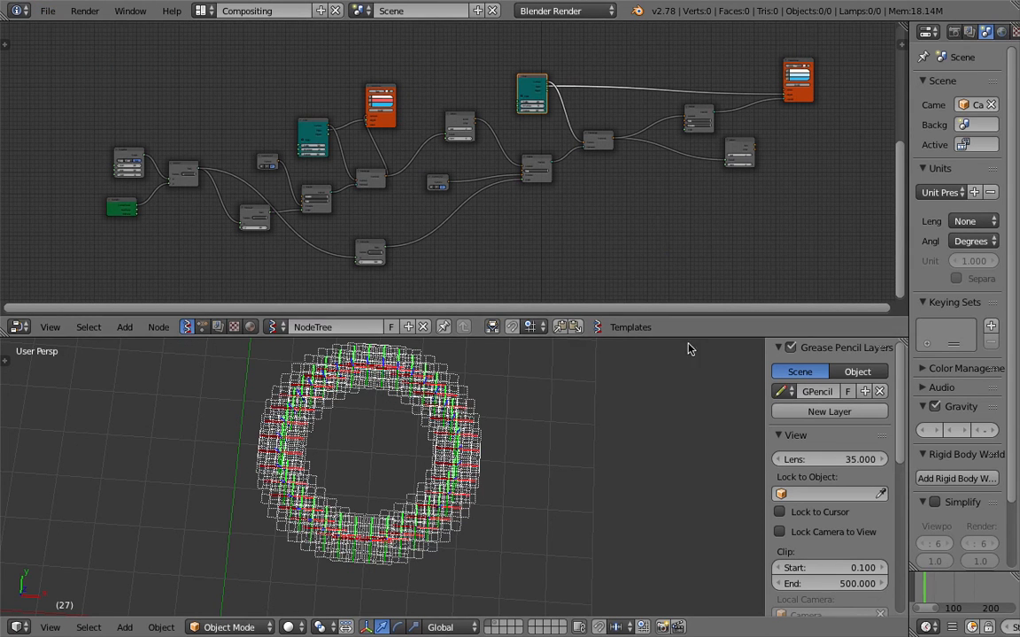
pyautogui.moveTo(479, 214); pyautogui.dragTo(445, 213, button='middle')
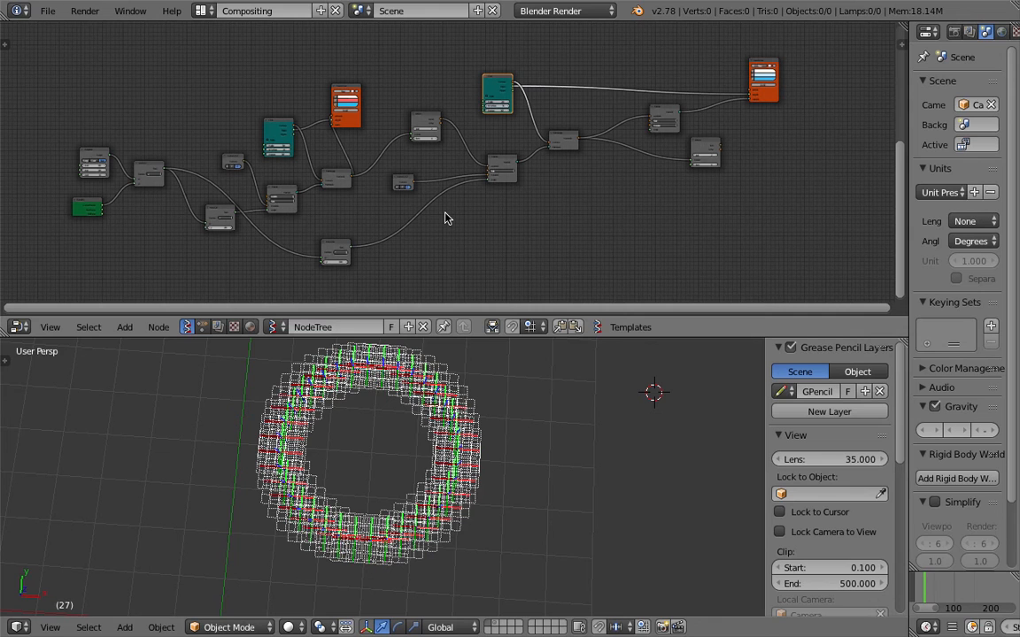
# Enlarge the 3D view by shrinking the node editor's height, and save the file.
pyautogui.keyDown('shift'); pyautogui.moveTo(602, 385); pyautogui.dragTo(511, 412, button='middle'); pyautogui.keyUp('shift')
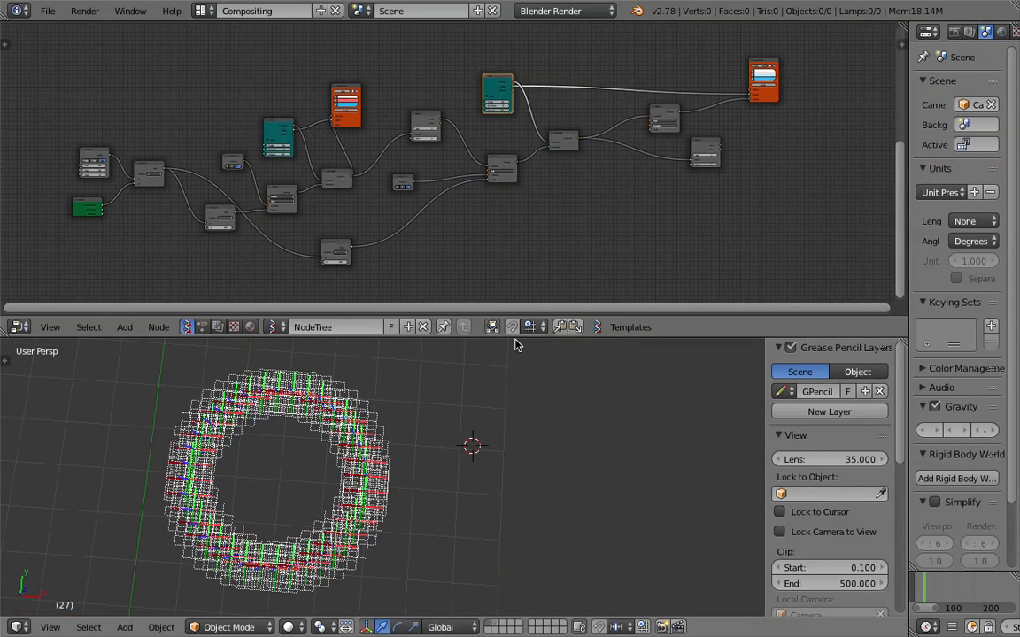
pyautogui.moveTo(514, 338); pyautogui.dragTo(516, 246)
pyautogui.hotkey('ctrl', 's')
pyautogui.click(532, 288)
pyautogui.keyDown('shift'); pyautogui.moveTo(582, 308); pyautogui.dragTo(440, 342, button='middle'); pyautogui.keyUp('shift')
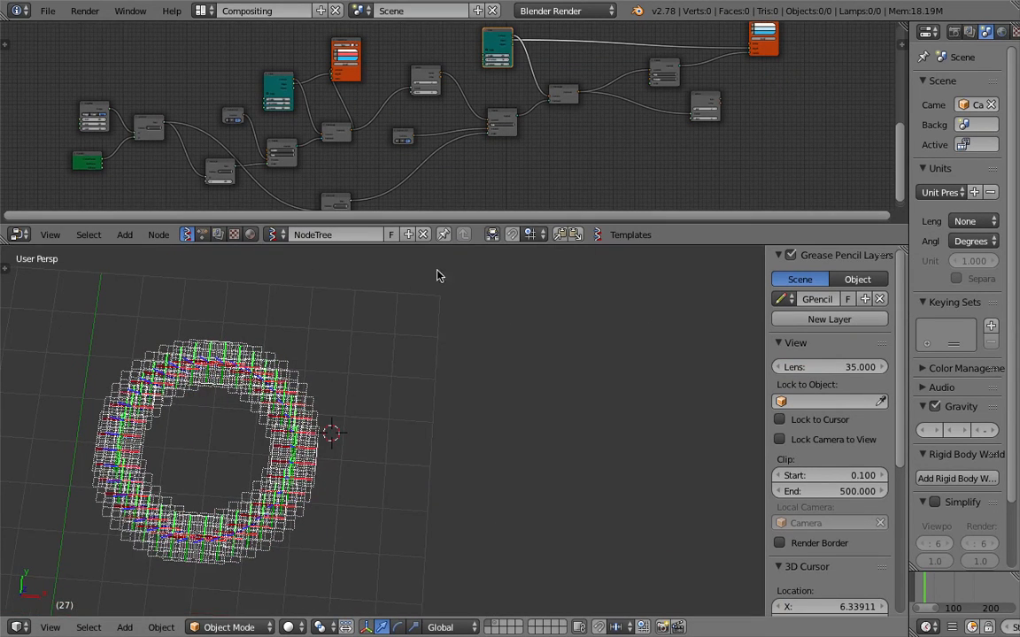
pyautogui.moveTo(461, 103); pyautogui.dragTo(428, 108, button='middle')
pyautogui.scroll(-1, 399, 127)
pyautogui.scroll(3, 354, 99)
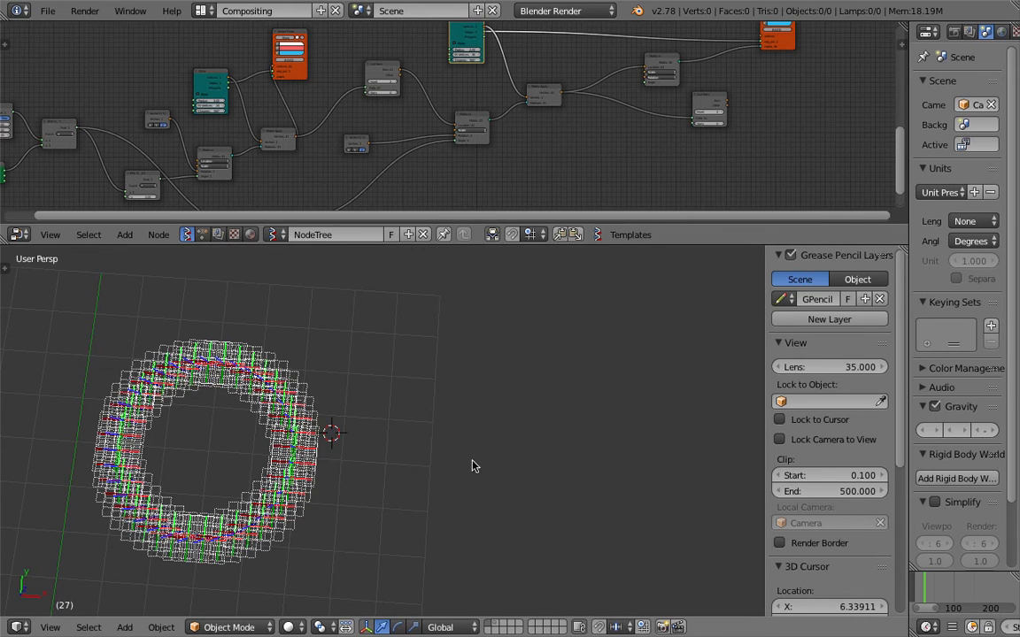
# Make a quick Grease Pencil mark in the 3D view, delete its layer and save the file.
pyautogui.moveTo(456, 305)
pyautogui.mouseDown()
pyautogui.moveTo(478, 328)
pyautogui.moveTo(449, 375)
pyautogui.moveTo(395, 319)
pyautogui.moveTo(433, 297)
pyautogui.mouseUp()
pyautogui.click(474, 321)
pyautogui.keyDown('shift'); pyautogui.hscroll(5, 496, 312); pyautogui.keyUp('shift')
pyautogui.click(878, 336)
pyautogui.click(878, 336)
pyautogui.hotkey('ctrl', 's')
pyautogui.click(299, 303)
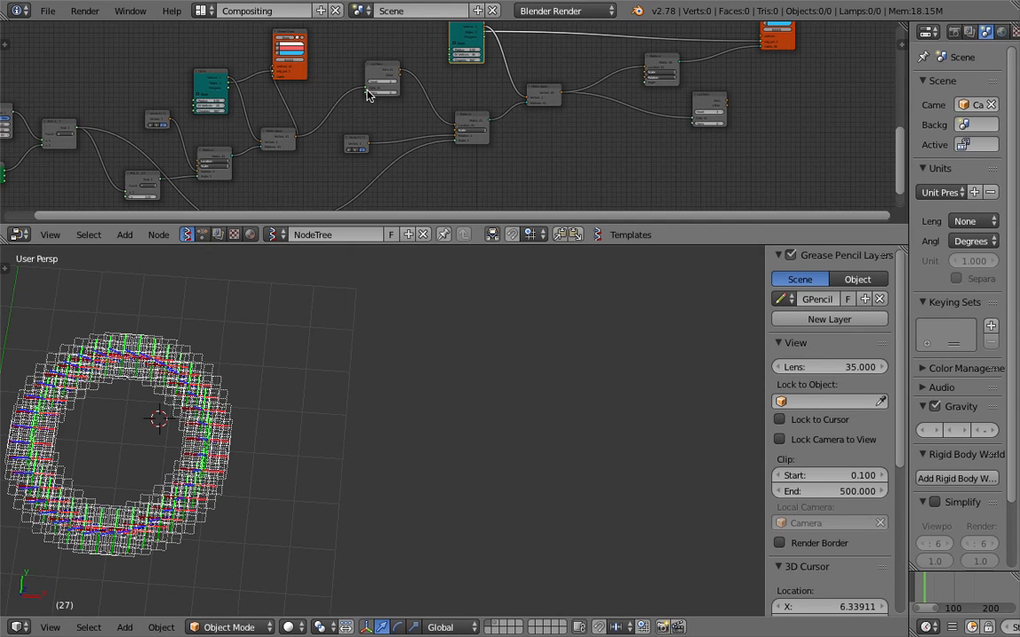
# Sketch a tall cactus-like body with four branches using the Grease Pencil in the empty space beside the matrix ring.
pyautogui.moveTo(433, 431); pyautogui.dragTo(311, 421, button='middle')
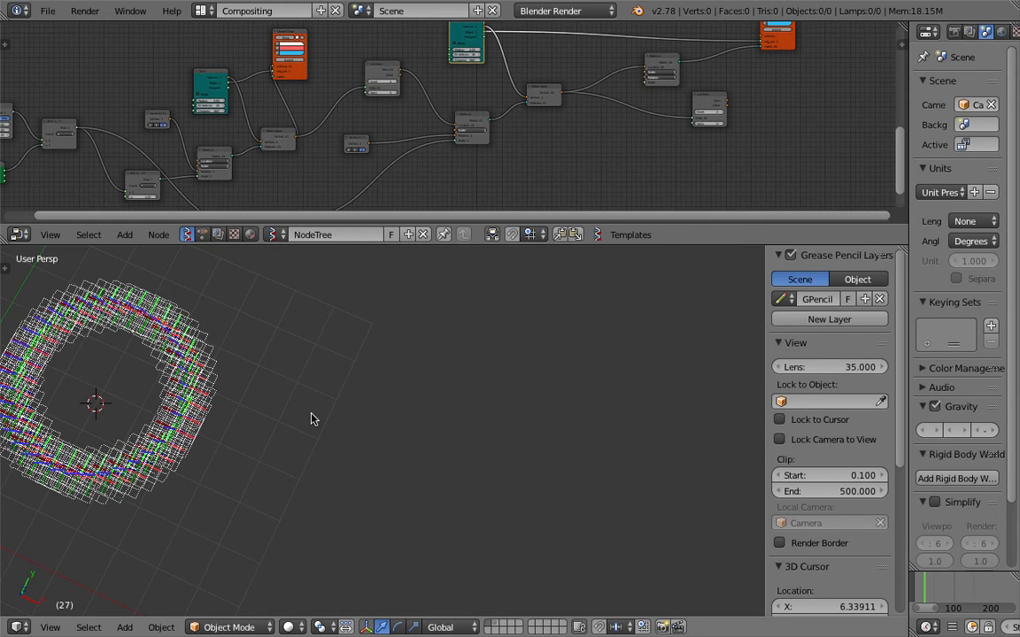
pyautogui.keyDown('shift'); pyautogui.moveTo(327, 406); pyautogui.dragTo(290, 416, button='middle'); pyautogui.keyUp('shift')
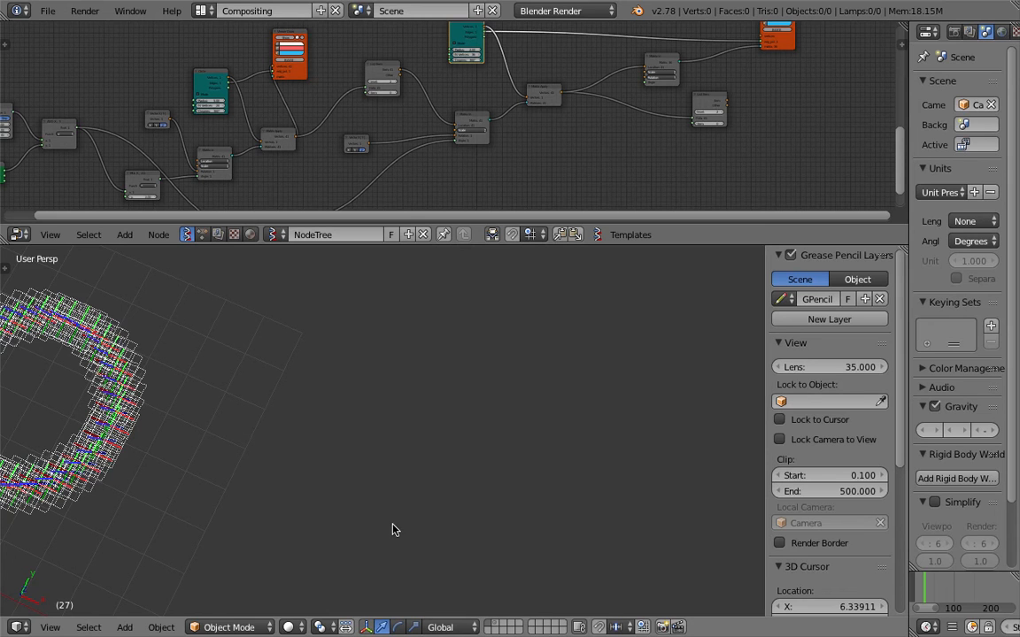
pyautogui.moveTo(403, 531)
pyautogui.mouseDown()
pyautogui.moveTo(382, 428)
pyautogui.moveTo(395, 343)
pyautogui.moveTo(444, 364)
pyautogui.moveTo(450, 462)
pyautogui.moveTo(435, 526)
pyautogui.moveTo(404, 531)
pyautogui.mouseUp()
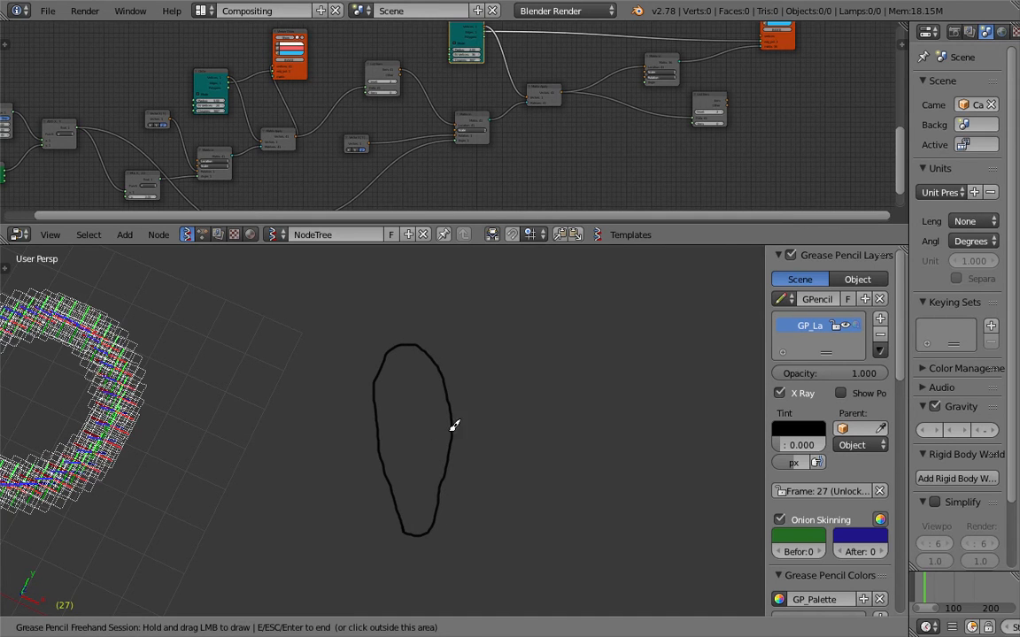
pyautogui.moveTo(448, 452)
pyautogui.mouseDown()
pyautogui.moveTo(473, 405)
pyautogui.moveTo(521, 412)
pyautogui.moveTo(450, 450)
pyautogui.mouseUp()
pyautogui.moveTo(377, 405)
pyautogui.mouseDown()
pyautogui.moveTo(364, 371)
pyautogui.moveTo(372, 425)
pyautogui.mouseUp()
pyautogui.moveTo(392, 354)
pyautogui.mouseDown()
pyautogui.moveTo(391, 335)
pyautogui.moveTo(408, 340)
pyautogui.mouseUp()
pyautogui.moveTo(430, 348)
pyautogui.mouseDown()
pyautogui.moveTo(464, 342)
pyautogui.moveTo(447, 380)
pyautogui.mouseUp()
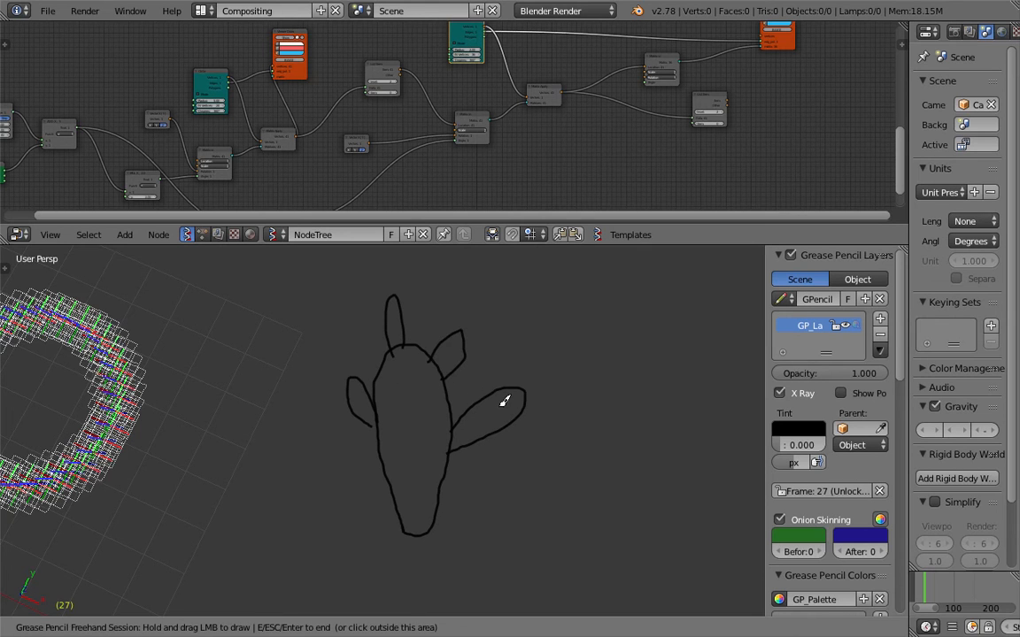
# Draw smaller offshoots on each branch of the cactus sketch and short marks inside its body.
pyautogui.keyDown('shift'); pyautogui.moveTo(509, 392); pyautogui.dragTo(485, 423, button='middle'); pyautogui.keyUp('shift')
pyautogui.moveTo(471, 423)
pyautogui.mouseDown()
pyautogui.moveTo(474, 405)
pyautogui.moveTo(496, 464)
pyautogui.moveTo(487, 466)
pyautogui.moveTo(483, 422)
pyautogui.mouseUp()
pyautogui.moveTo(430, 367); pyautogui.dragTo(443, 352)
pyautogui.moveTo(449, 343); pyautogui.dragTo(442, 348)
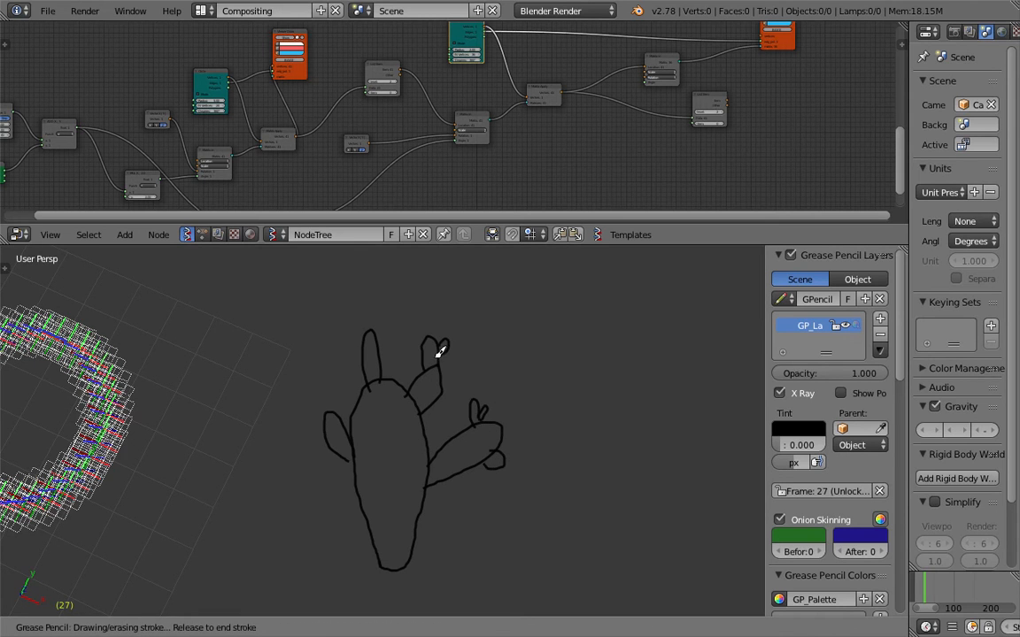
pyautogui.moveTo(375, 331)
pyautogui.mouseDown()
pyautogui.moveTo(393, 321)
pyautogui.moveTo(372, 334)
pyautogui.mouseUp()
pyautogui.moveTo(372, 410); pyautogui.dragTo(372, 421)
pyautogui.moveTo(375, 424)
pyautogui.mouseDown()
pyautogui.moveTo(386, 447)
pyautogui.moveTo(310, 442)
pyautogui.moveTo(332, 416)
pyautogui.moveTo(323, 382)
pyautogui.moveTo(337, 414)
pyautogui.moveTo(353, 400)
pyautogui.mouseUp()
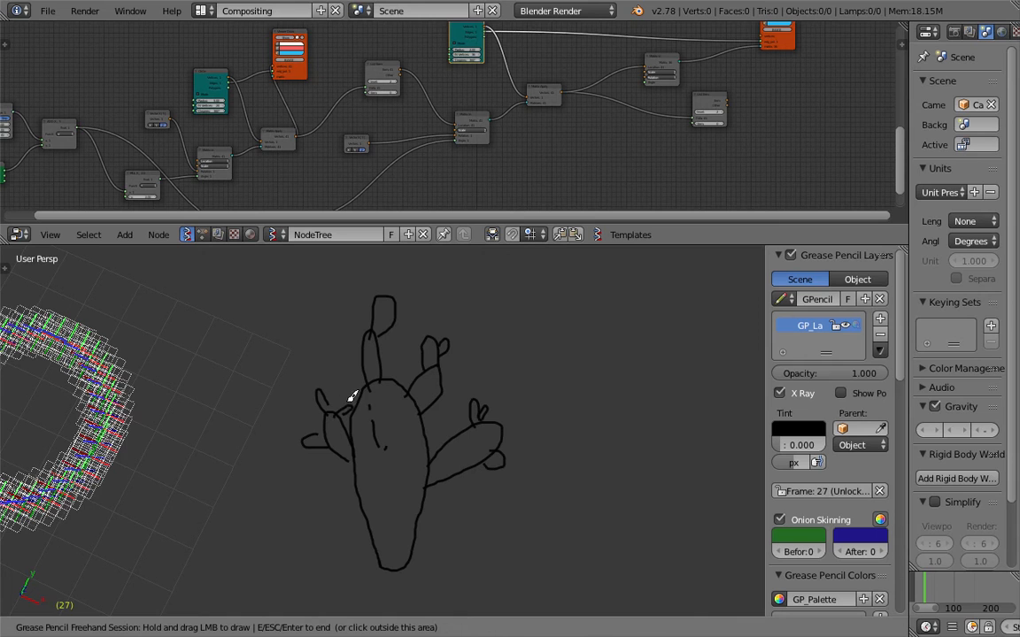
pyautogui.moveTo(423, 376); pyautogui.dragTo(413, 370)
pyautogui.moveTo(395, 311)
pyautogui.mouseDown()
pyautogui.moveTo(410, 295)
pyautogui.moveTo(390, 290)
pyautogui.moveTo(382, 273)
pyautogui.moveTo(395, 273)
pyautogui.moveTo(387, 285)
pyautogui.mouseUp()
pyautogui.moveTo(371, 315)
pyautogui.mouseDown()
pyautogui.moveTo(359, 297)
pyautogui.moveTo(366, 308)
pyautogui.mouseUp()
# Draw two arrows pointing at the cactus sketch and write "L-TREE" beside it with the Grease Pencil.
pyautogui.moveTo(571, 299)
pyautogui.mouseDown()
pyautogui.moveTo(483, 365)
pyautogui.moveTo(492, 382)
pyautogui.mouseUp()
pyautogui.moveTo(528, 345); pyautogui.dragTo(547, 392)
pyautogui.moveTo(549, 376); pyautogui.dragTo(591, 362)
pyautogui.moveTo(581, 362)
pyautogui.mouseDown()
pyautogui.moveTo(580, 387)
pyautogui.moveTo(594, 363)
pyautogui.mouseUp()
pyautogui.moveTo(595, 362)
pyautogui.mouseDown()
pyautogui.moveTo(607, 382)
pyautogui.moveTo(622, 379)
pyautogui.mouseUp()
pyautogui.moveTo(607, 370); pyautogui.dragTo(619, 356)
pyautogui.moveTo(622, 357)
pyautogui.mouseDown()
pyautogui.moveTo(635, 380)
pyautogui.moveTo(634, 359)
pyautogui.mouseUp()
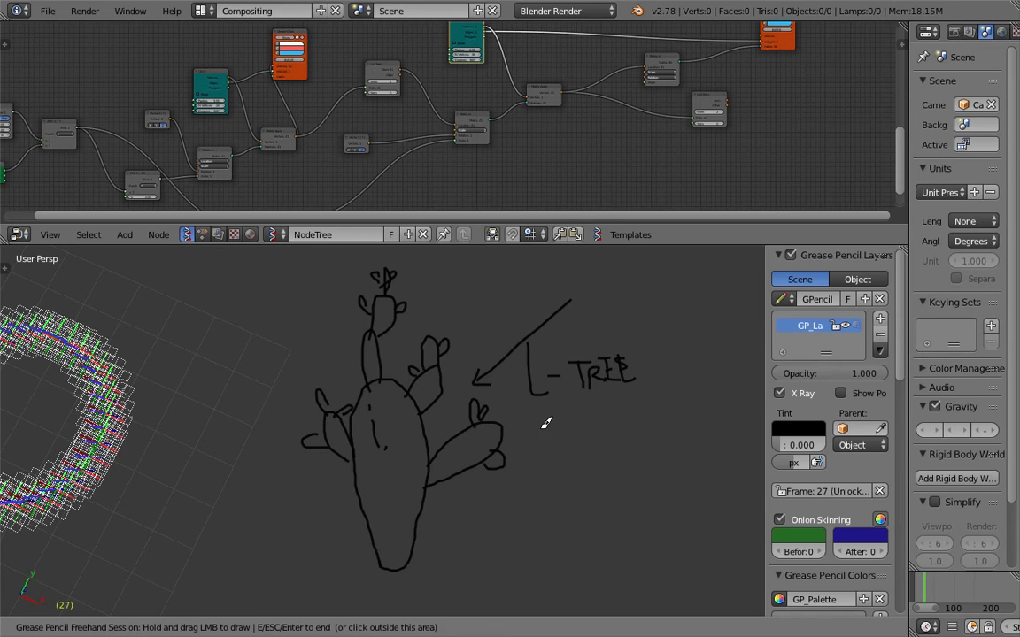
pyautogui.moveTo(569, 409); pyautogui.dragTo(527, 442)
pyautogui.moveTo(533, 430); pyautogui.dragTo(536, 444)
pyautogui.keyDown('shift'); pyautogui.moveTo(559, 419); pyautogui.dragTo(397, 451, button='middle'); pyautogui.keyUp('shift')
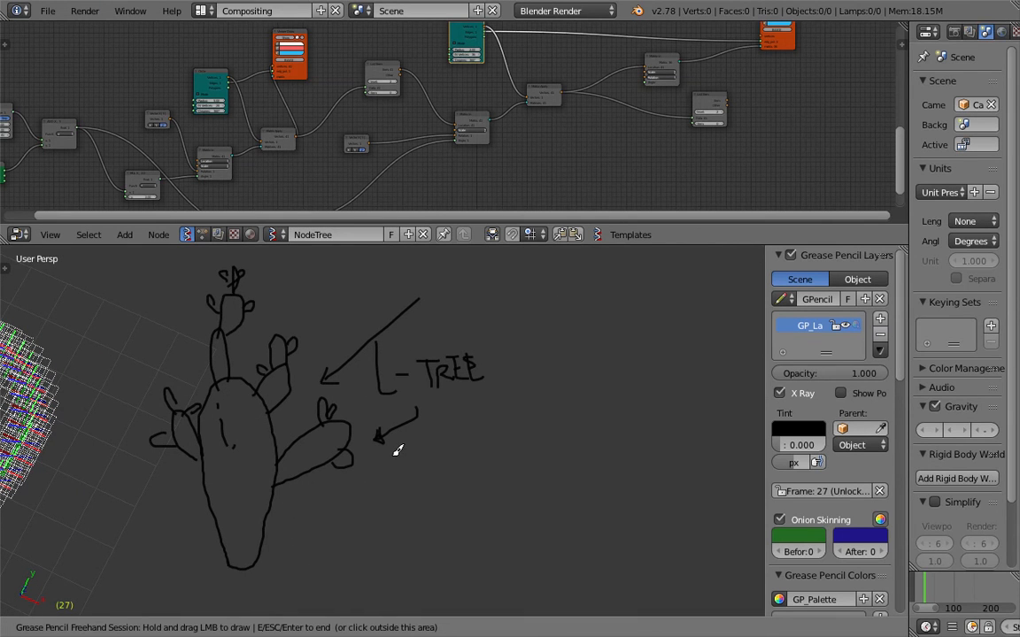
pyautogui.scroll(-2, 415, 438)
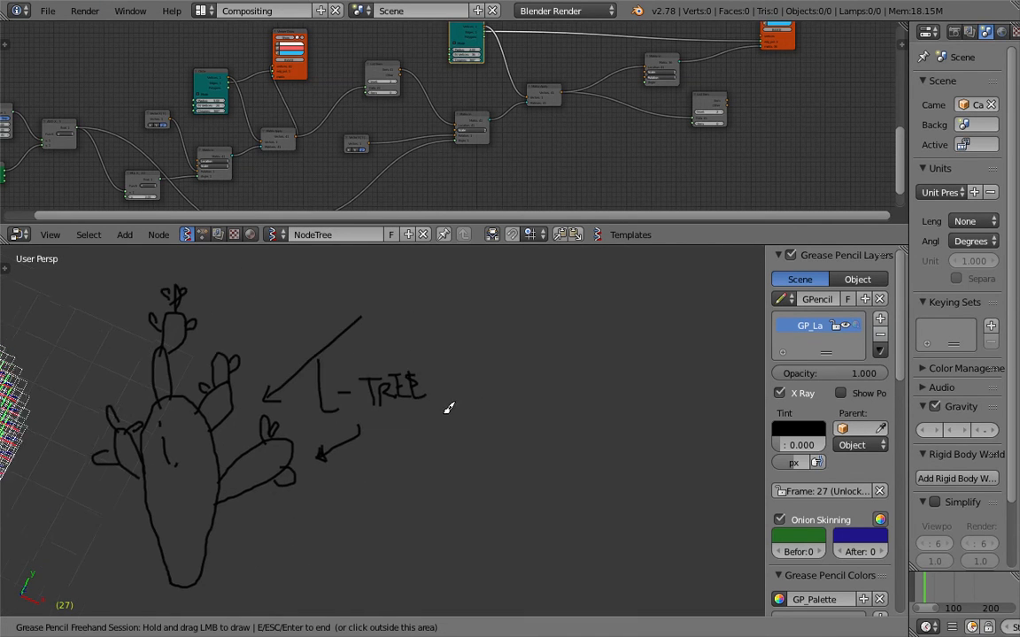
# Sketch a boxy figure with head, body, arms and legs beside the L-TREE lettering, and a small spiked round shape beneath it.
pyautogui.moveTo(528, 321)
pyautogui.mouseDown()
pyautogui.moveTo(531, 333)
pyautogui.moveTo(584, 348)
pyautogui.moveTo(528, 326)
pyautogui.moveTo(528, 353)
pyautogui.moveTo(564, 416)
pyautogui.moveTo(635, 352)
pyautogui.moveTo(534, 366)
pyautogui.moveTo(486, 413)
pyautogui.moveTo(494, 377)
pyautogui.mouseUp()
pyautogui.moveTo(652, 368); pyautogui.dragTo(634, 372)
pyautogui.moveTo(528, 413); pyautogui.dragTo(525, 479)
pyautogui.moveTo(633, 425); pyautogui.dragTo(639, 462)
pyautogui.moveTo(555, 489)
pyautogui.mouseDown()
pyautogui.moveTo(565, 529)
pyautogui.moveTo(557, 492)
pyautogui.moveTo(576, 493)
pyautogui.mouseUp()
pyautogui.moveTo(540, 498); pyautogui.dragTo(587, 519)
pyautogui.moveTo(567, 530); pyautogui.dragTo(560, 541)
pyautogui.moveTo(592, 530); pyautogui.dragTo(600, 530)
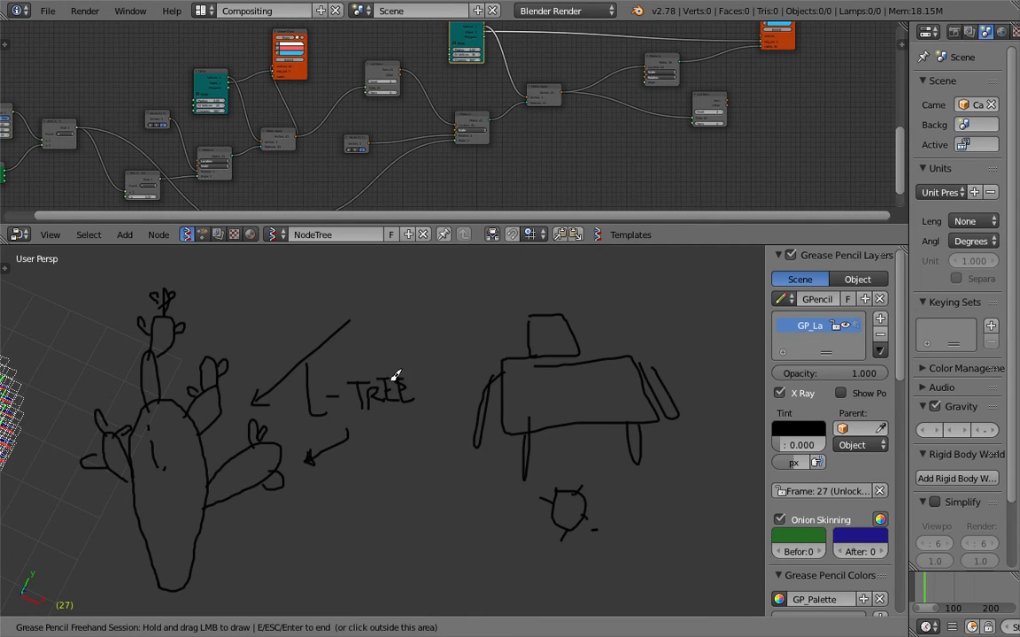
# Add a small offshoot under the cactus's lower branch and scatter dots along its body with the Grease Pencil.
pyautogui.scroll(-2, 416, 372)
pyautogui.scroll(3, 342, 412)
pyautogui.scroll(-1, 494, 403)
pyautogui.scroll(1, 557, 385)
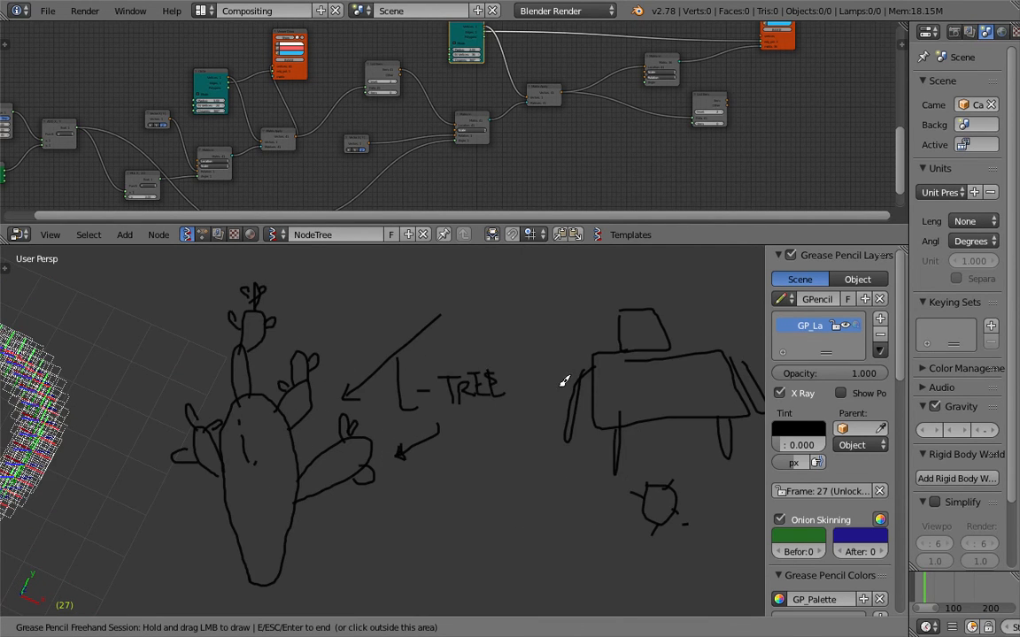
pyautogui.moveTo(326, 488); pyautogui.dragTo(328, 509)
pyautogui.moveTo(250, 492); pyautogui.dragTo(254, 537)
pyautogui.click(271, 468)
pyautogui.click(272, 445)
pyautogui.click(258, 419)
pyautogui.click(241, 377)
# Circle the whole cactus sketch with a large double loop and extend its upper branch with a forked twig.
pyautogui.scroll(-1, 340, 356)
pyautogui.moveTo(305, 308)
pyautogui.mouseDown()
pyautogui.moveTo(227, 414)
pyautogui.moveTo(423, 519)
pyautogui.moveTo(307, 305)
pyautogui.moveTo(334, 517)
pyautogui.moveTo(396, 359)
pyautogui.mouseUp()
pyautogui.moveTo(333, 390)
pyautogui.mouseDown()
pyautogui.moveTo(354, 332)
pyautogui.moveTo(341, 359)
pyautogui.moveTo(343, 336)
pyautogui.mouseUp()
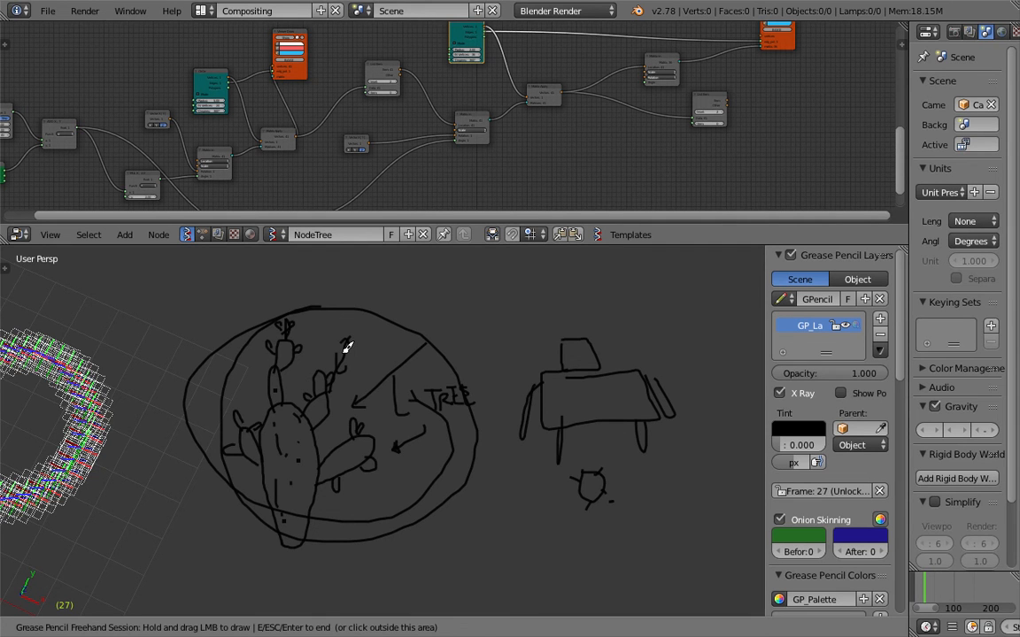
# Draw an arrow pointing at the boxy figure, a smiling face on its head and a small open rectangle above it.
pyautogui.moveTo(453, 337)
pyautogui.mouseDown()
pyautogui.moveTo(466, 297)
pyautogui.moveTo(517, 355)
pyautogui.moveTo(575, 356)
pyautogui.mouseUp()
pyautogui.moveTo(566, 351); pyautogui.dragTo(573, 354)
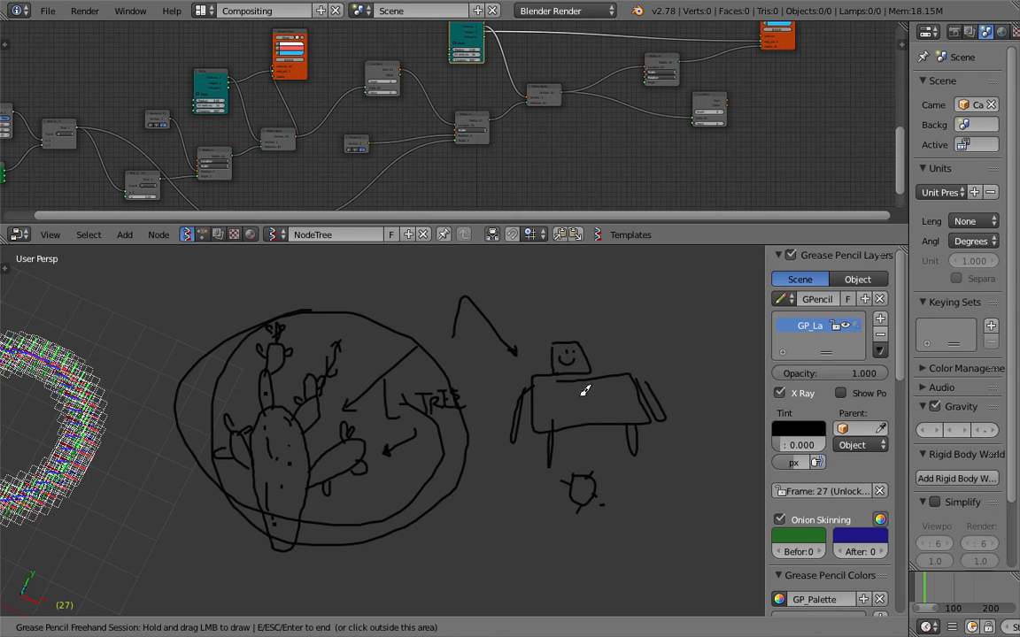
pyautogui.moveTo(608, 289)
pyautogui.mouseDown()
pyautogui.moveTo(629, 315)
pyautogui.moveTo(620, 290)
pyautogui.mouseUp()
# Sketch a small elongated shape with several branching limb strokes beside the spiked round shape.
pyautogui.moveTo(645, 502); pyautogui.dragTo(647, 500)
pyautogui.moveTo(648, 519); pyautogui.dragTo(625, 508)
pyautogui.moveTo(657, 512); pyautogui.dragTo(662, 534)
pyautogui.moveTo(643, 534)
pyautogui.mouseDown()
pyautogui.moveTo(673, 541)
pyautogui.moveTo(652, 561)
pyautogui.mouseUp()
pyautogui.moveTo(653, 539); pyautogui.dragTo(665, 544)
pyautogui.keyDown('shift'); pyautogui.moveTo(655, 476); pyautogui.dragTo(582, 479, button='middle'); pyautogui.keyUp('shift')
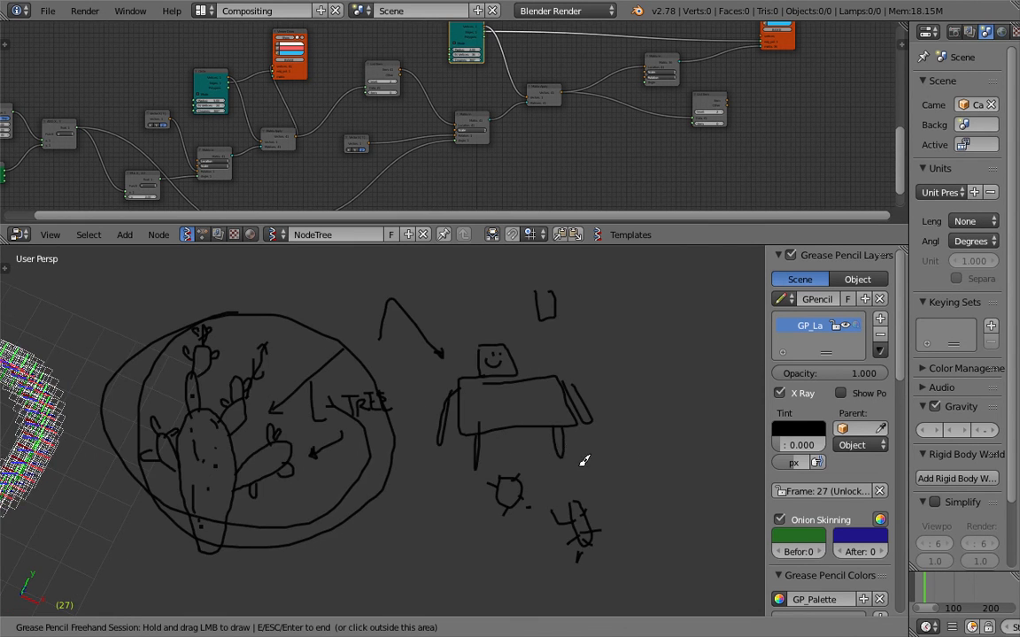
# End the Grease Pencil drawing session and delete the layer holding the cactus and figure sketches.
pyautogui.keyDown('shift'); pyautogui.moveTo(499, 441); pyautogui.dragTo(646, 434, button='middle'); pyautogui.keyUp('shift')
pyautogui.press('Escape')
pyautogui.click(879, 335)
pyautogui.keyDown('shift'); pyautogui.moveTo(227, 414); pyautogui.dragTo(375, 409, button='middle'); pyautogui.keyUp('shift')
pyautogui.scroll(2, 268, 411)
pyautogui.keyDown('shift'); pyautogui.moveTo(268, 411); pyautogui.dragTo(556, 414, button='middle'); pyautogui.keyUp('shift')
pyautogui.moveTo(557, 415); pyautogui.dragTo(551, 372, button='middle')
pyautogui.press('Home')
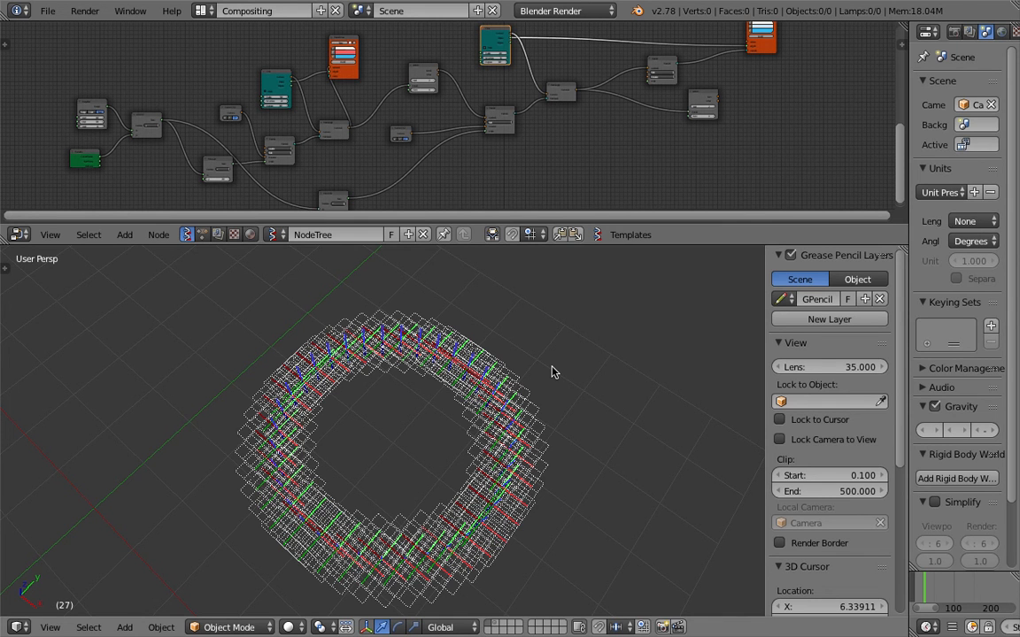
pyautogui.scroll(-4, 408, 102)
pyautogui.moveTo(420, 104); pyautogui.dragTo(414, 150, button='middle')
pyautogui.moveTo(528, 134); pyautogui.dragTo(506, 115, button='middle')
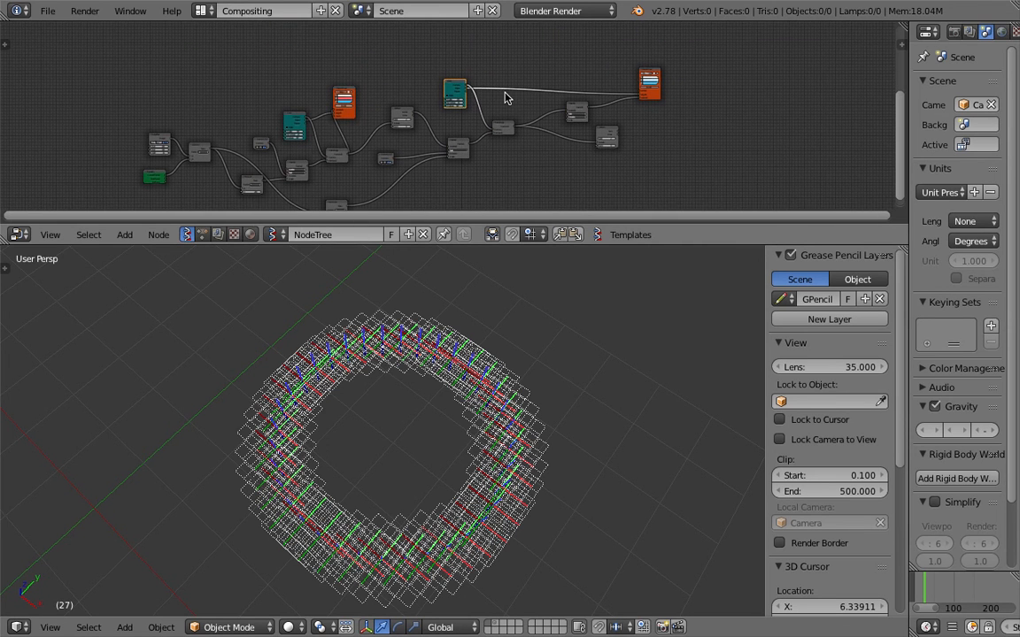